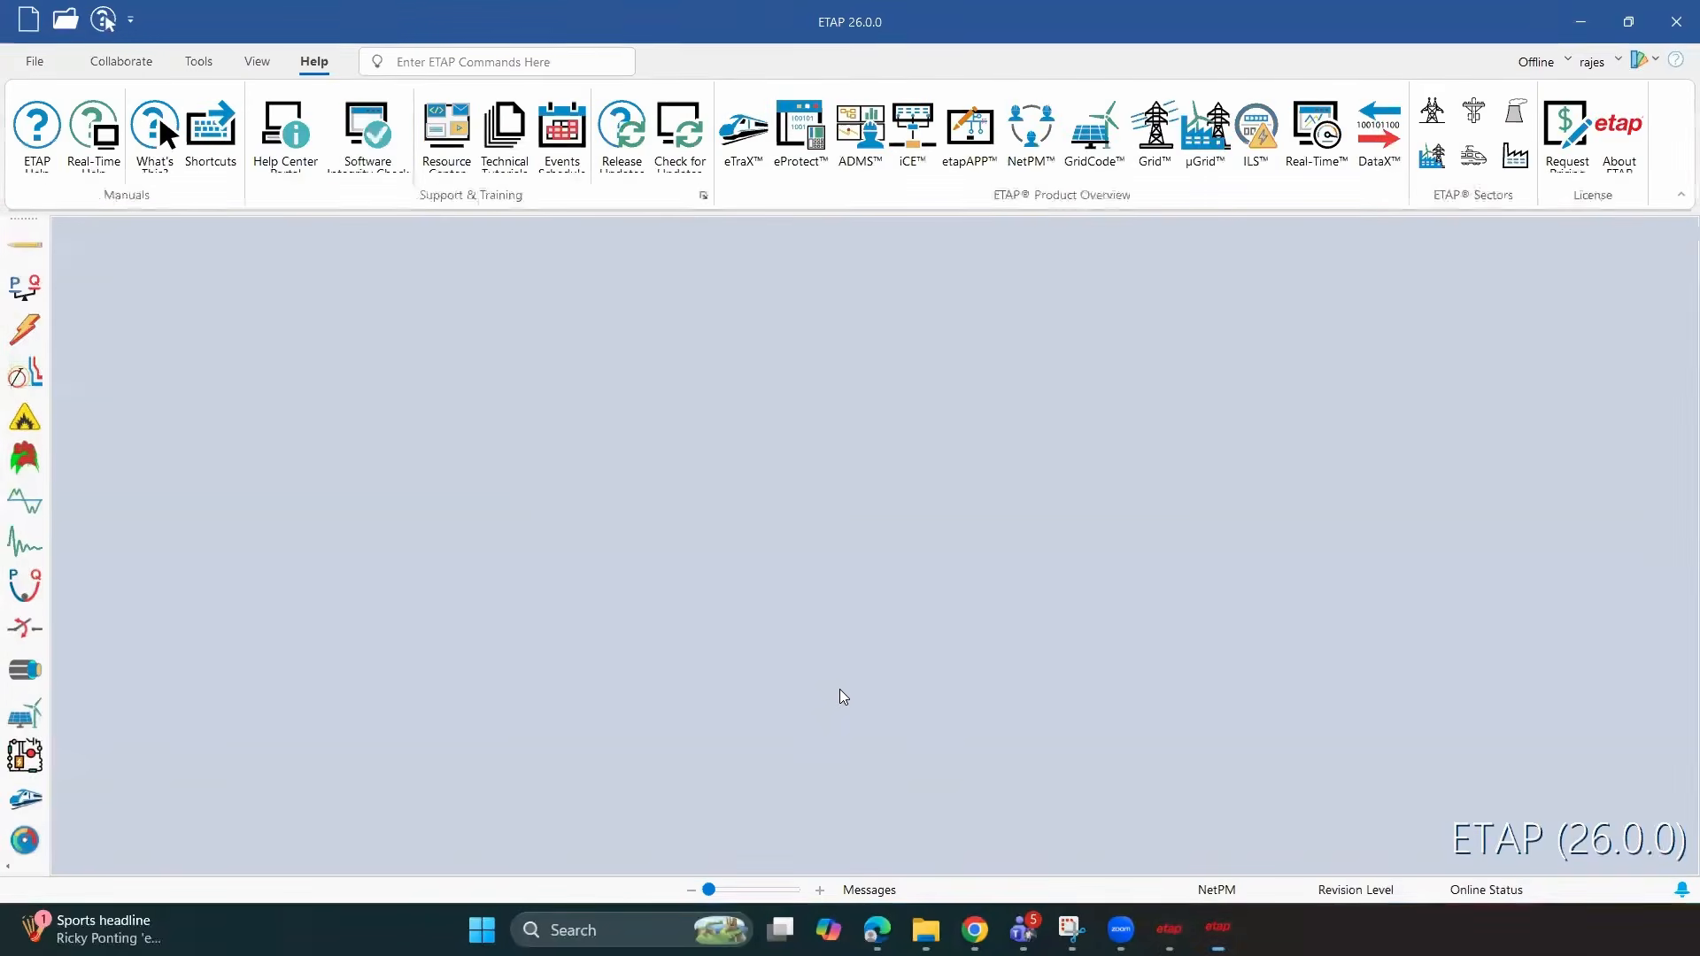
# Acknowledge the License Manager Server result and begin creating a new project from the LaunchPad
pyautogui.press('Return')
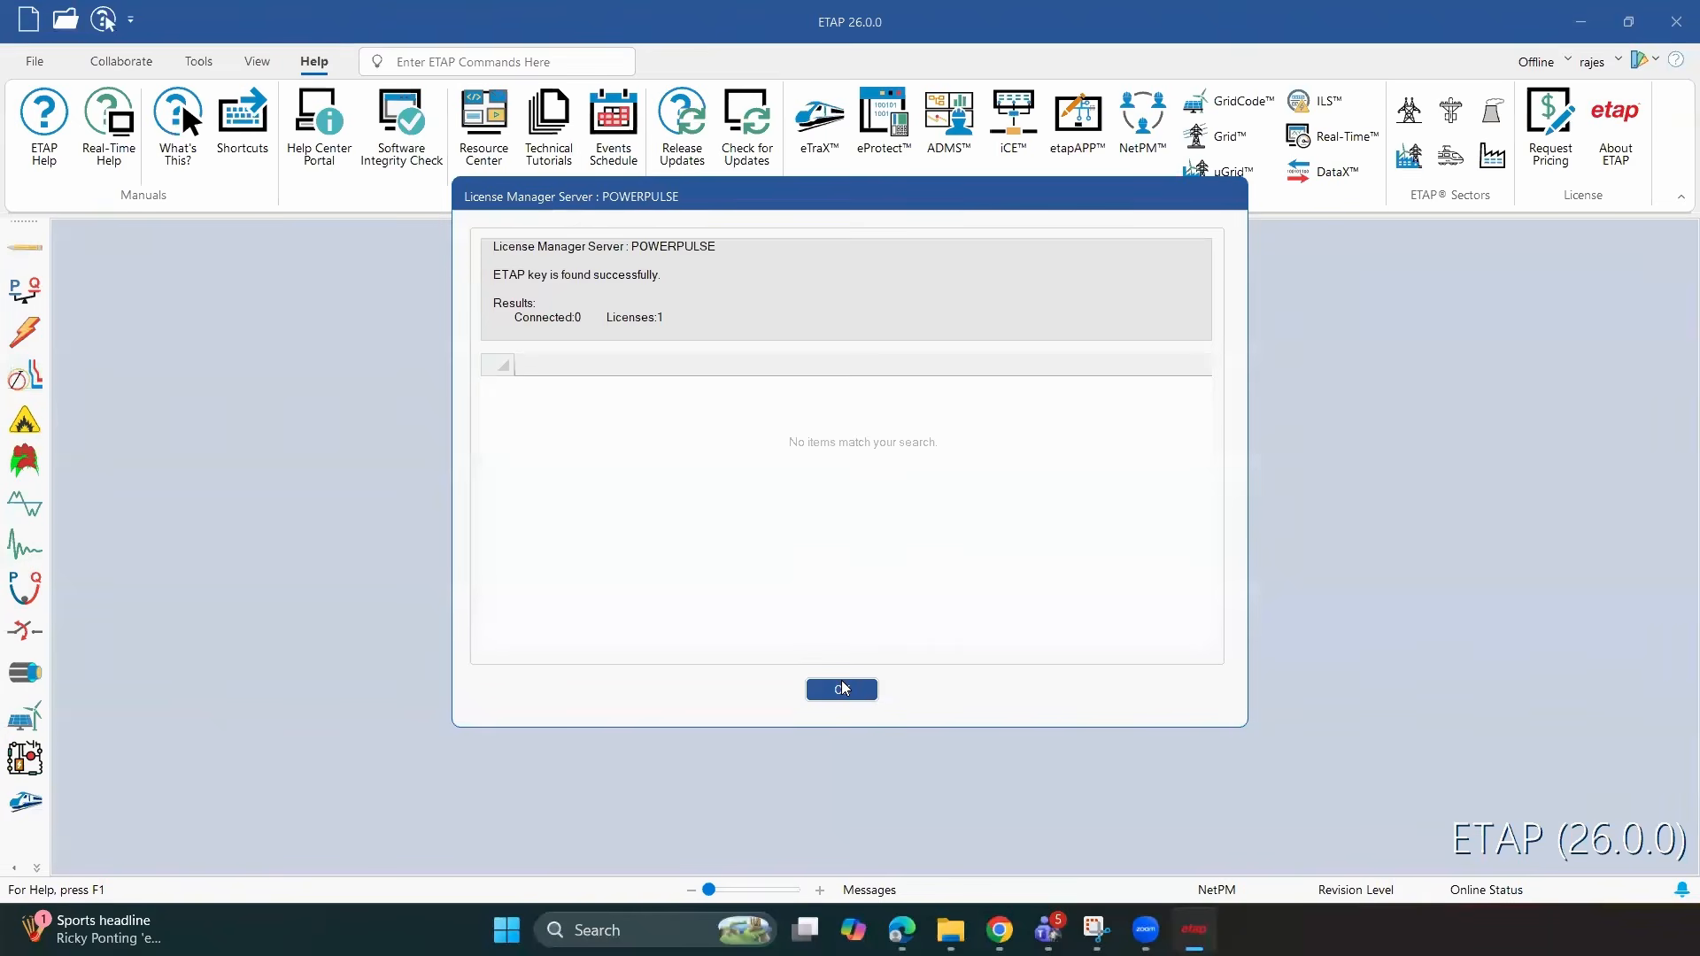
pyautogui.click(842, 689)
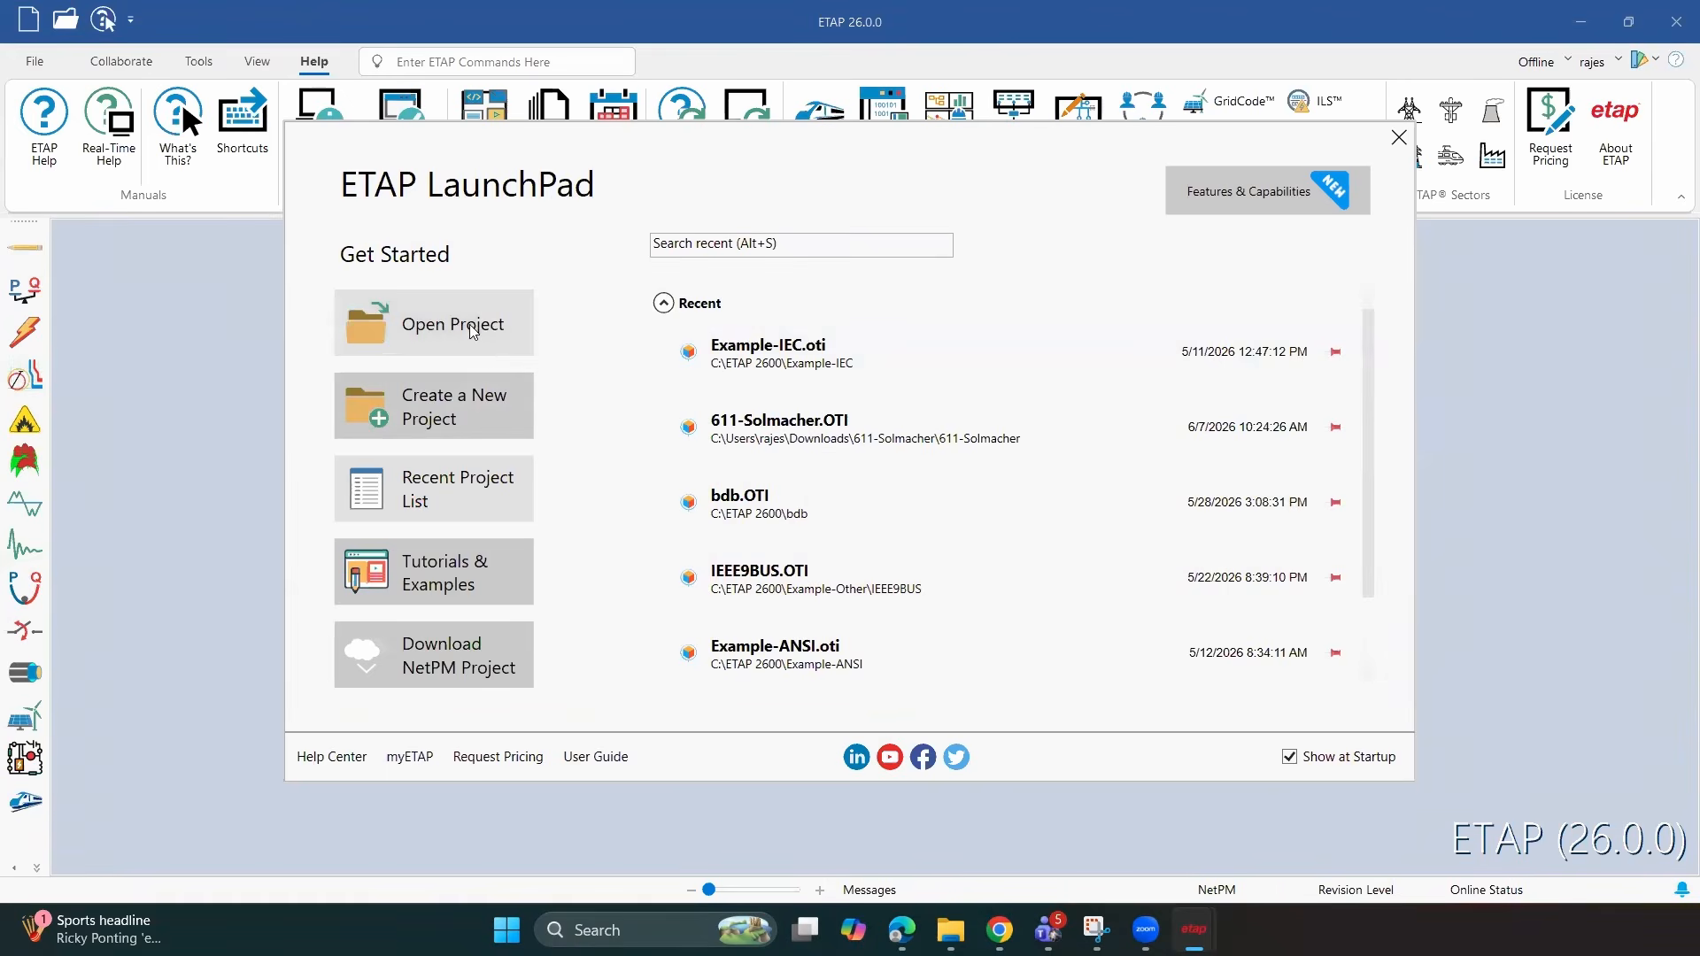
pyautogui.scroll(-2, 1018, 491)
pyautogui.scroll(2, 1018, 496)
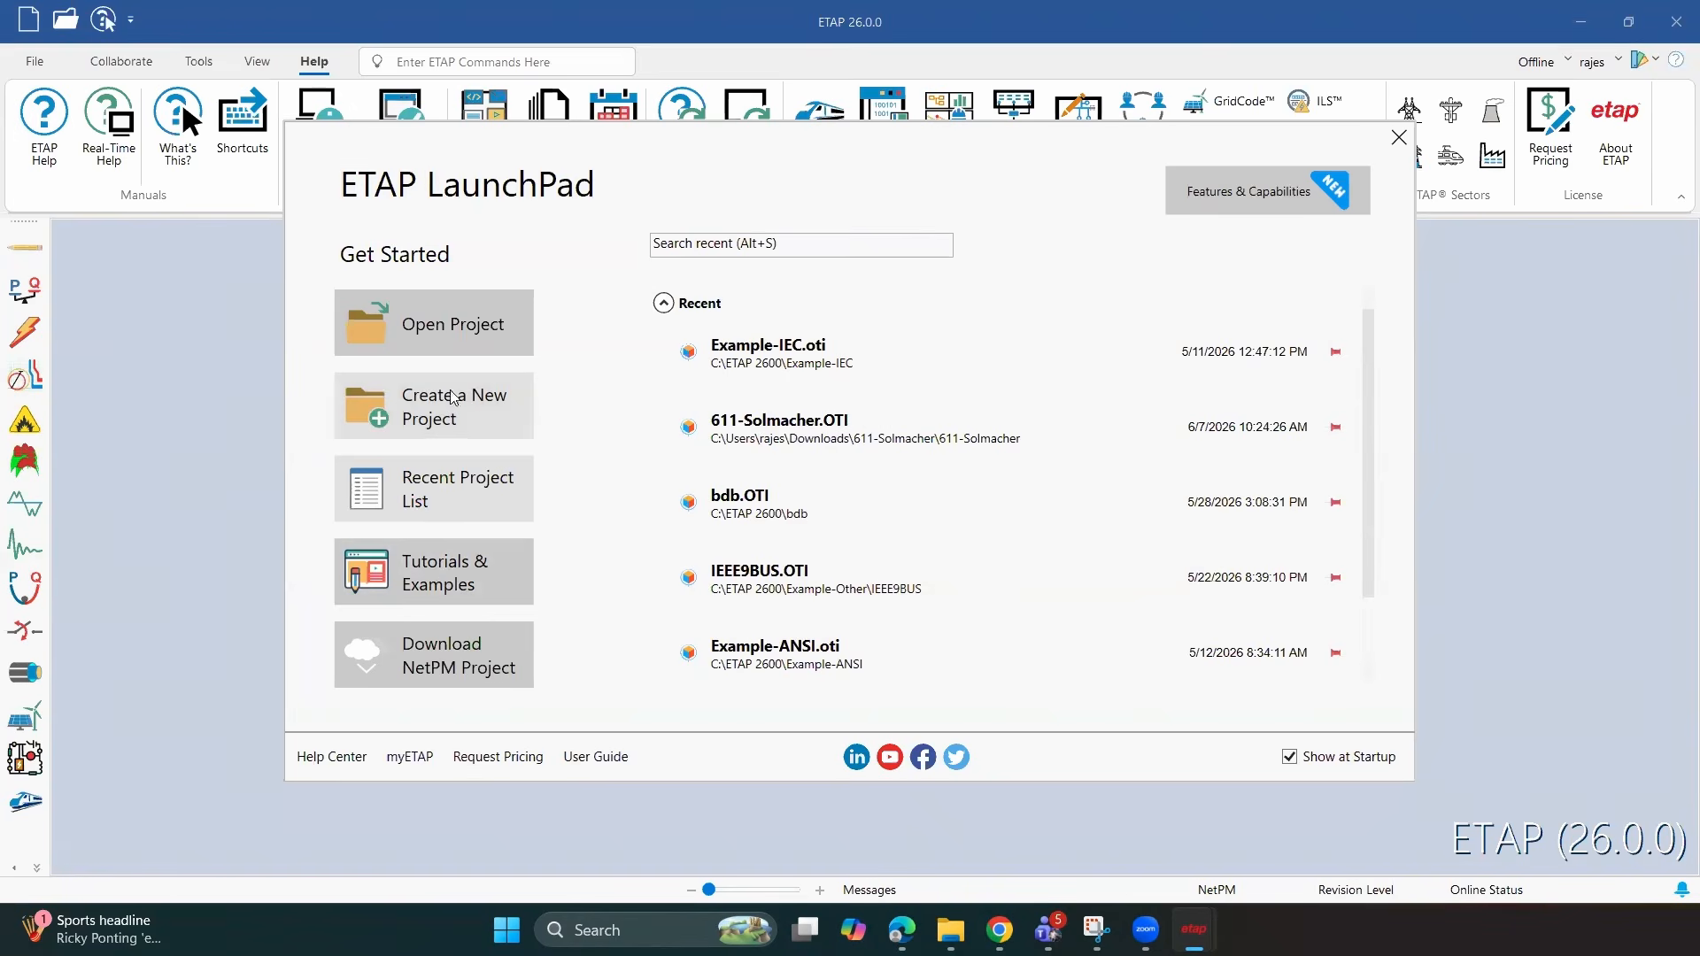
pyautogui.scroll(-2, 478, 457)
pyautogui.scroll(2, 480, 460)
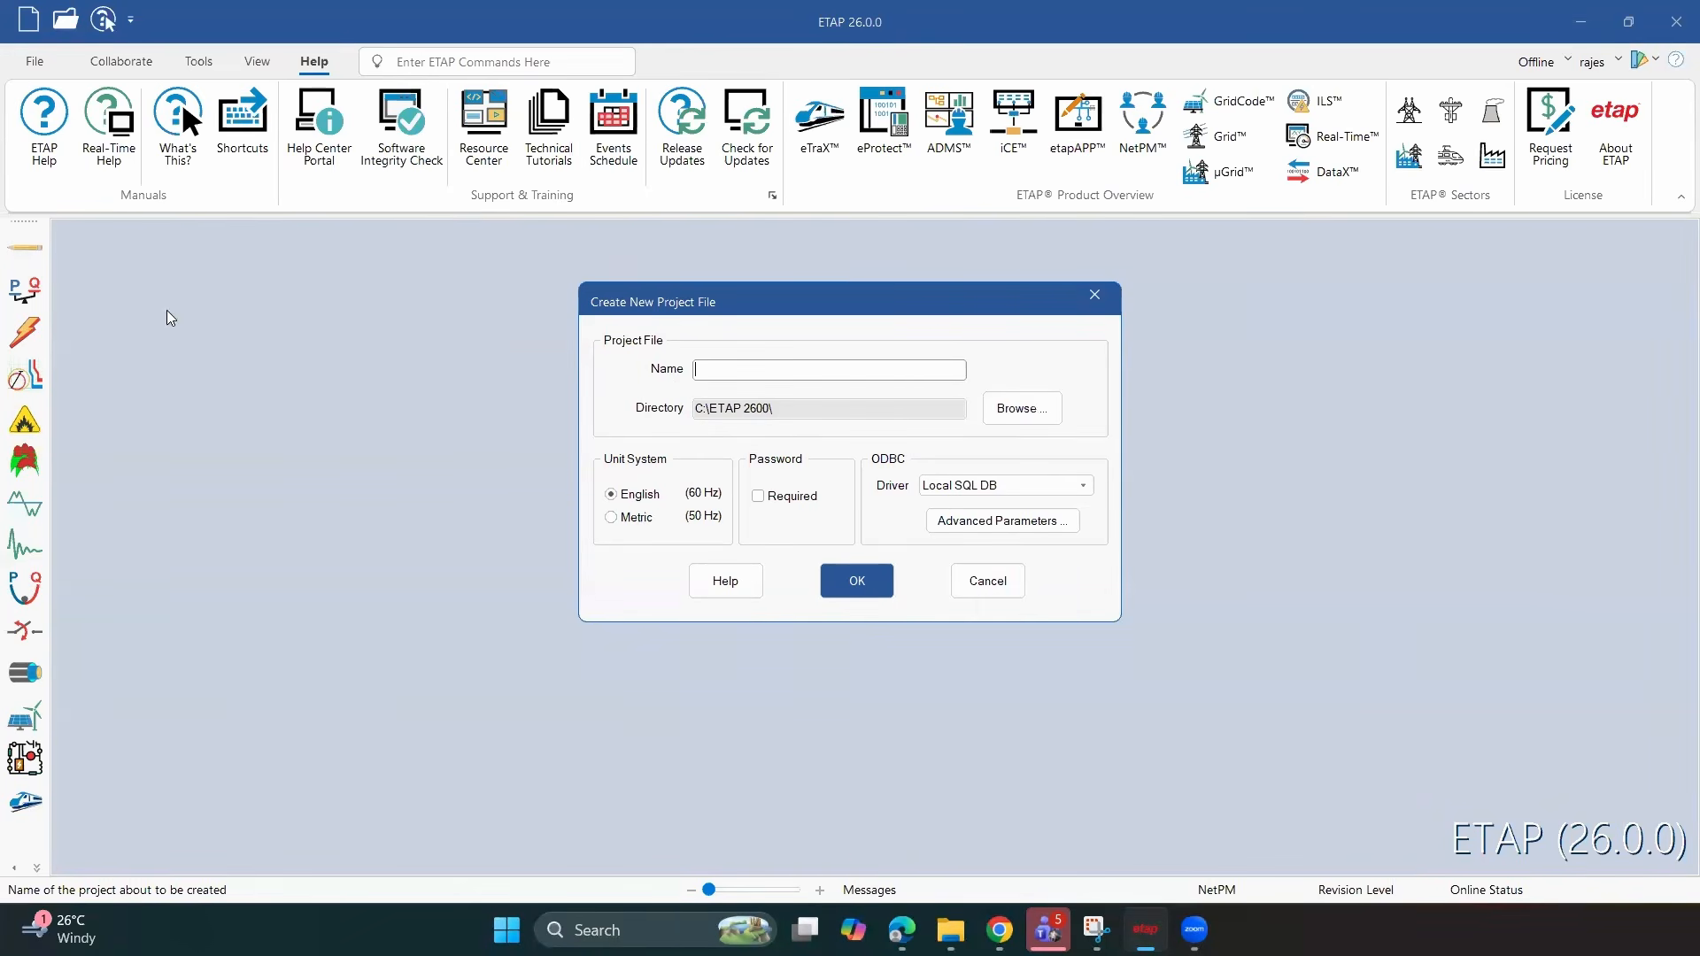
# Browse for the project location and create a folder named ETAP07062026 on New Volume (D:)
pyautogui.press('Tab')
pyautogui.press('space')
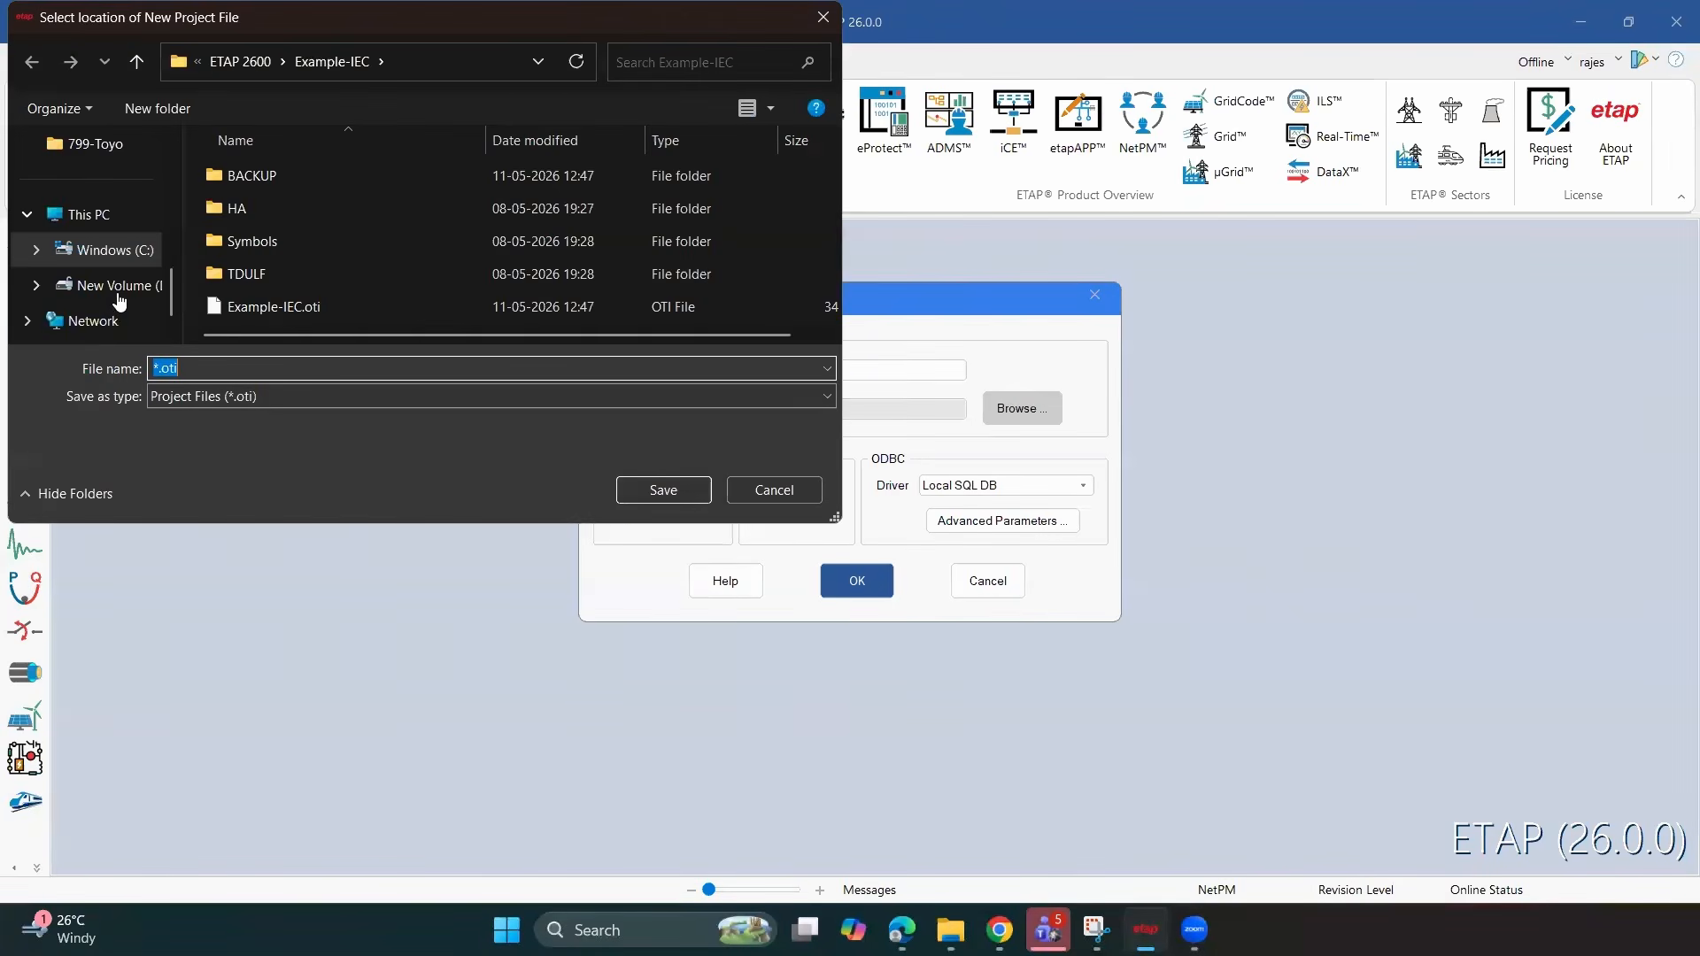
pyautogui.click(131, 287)
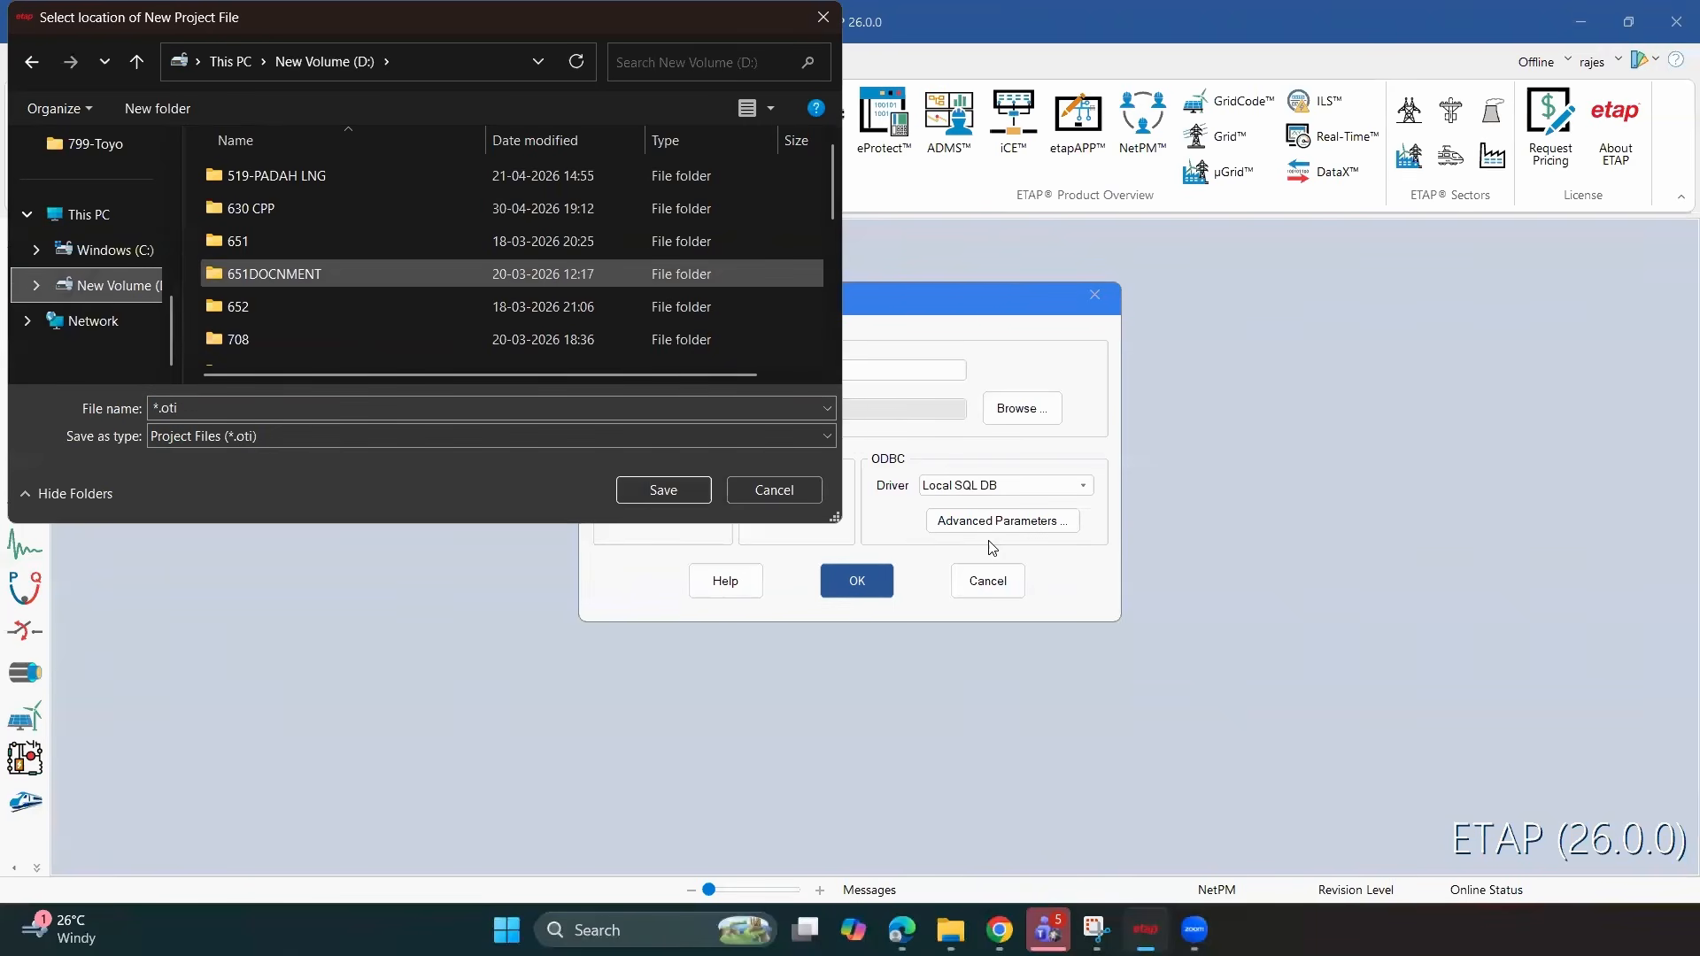
pyautogui.scroll(-4, 512, 279)
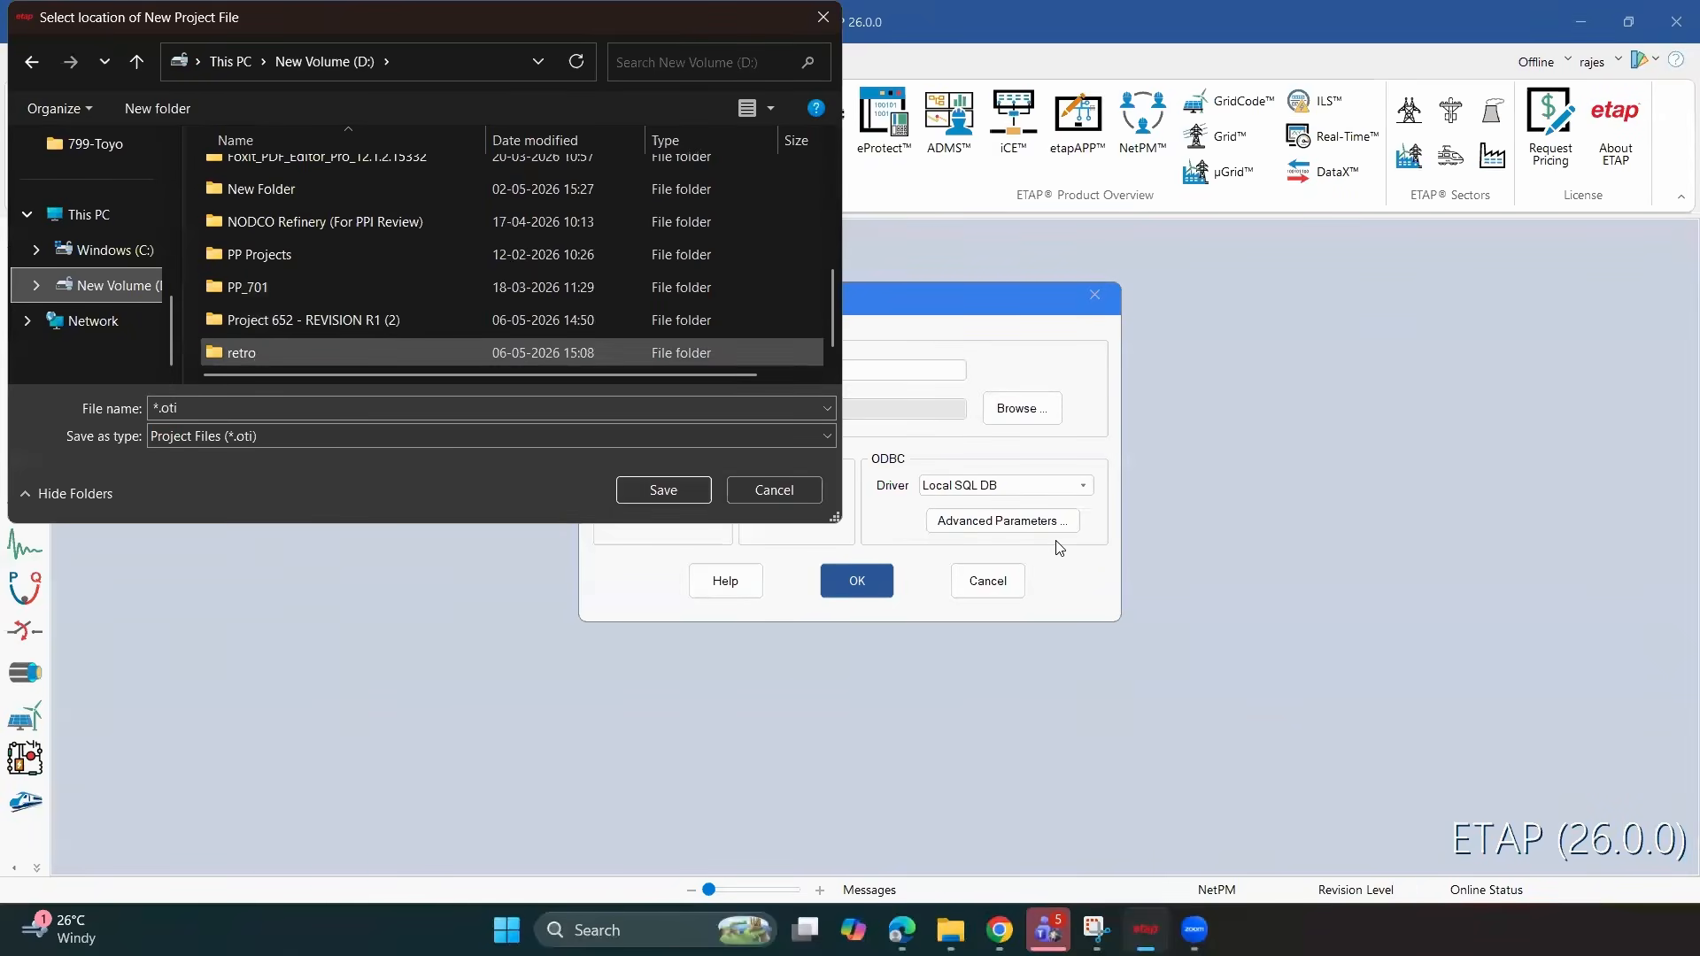
pyautogui.rightClick(784, 313)
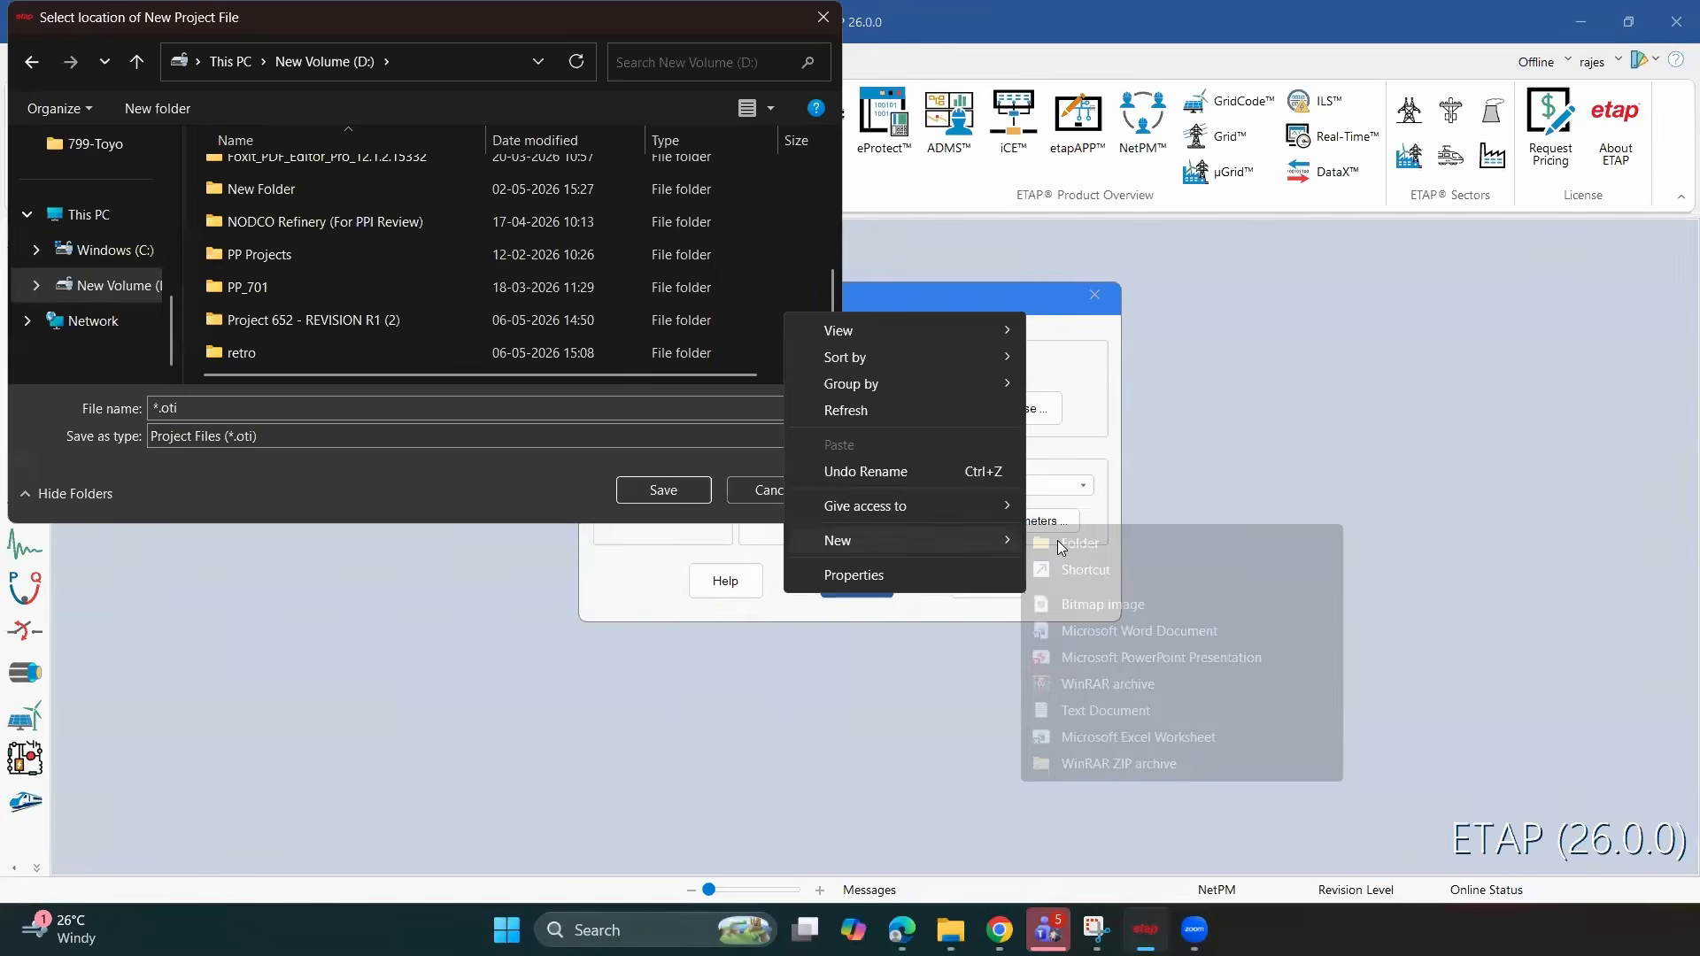
pyautogui.click(1060, 545)
pyautogui.write('ETAP')
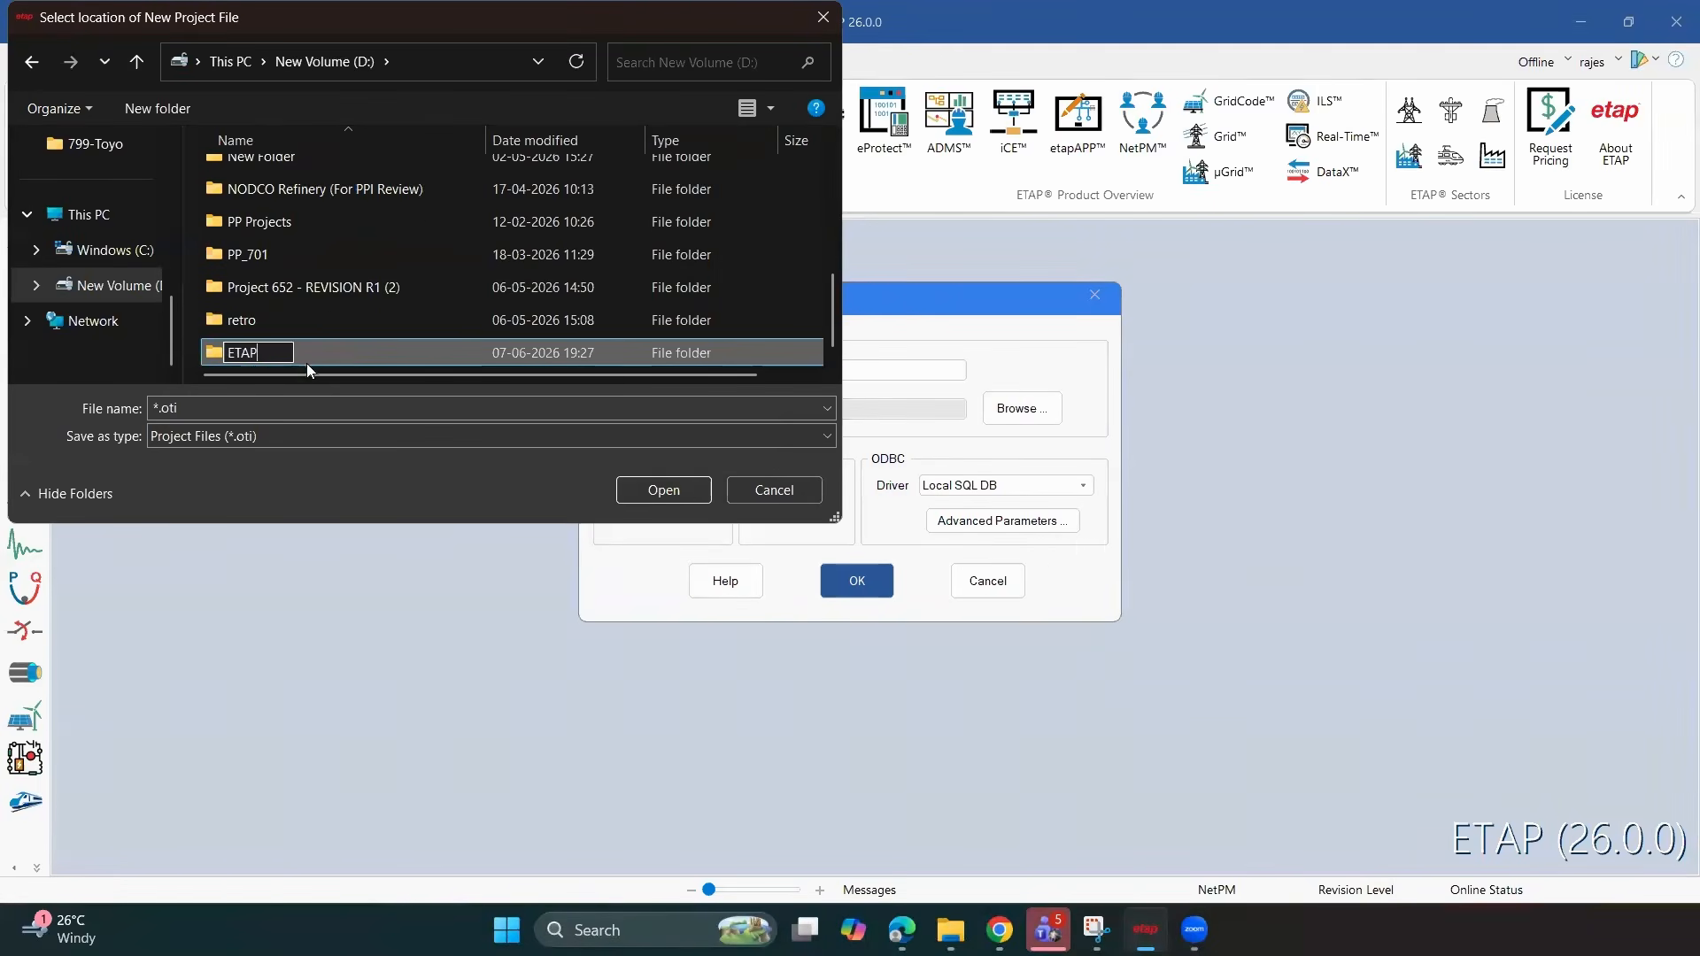
pyautogui.write('07062026')
pyautogui.press('Return')
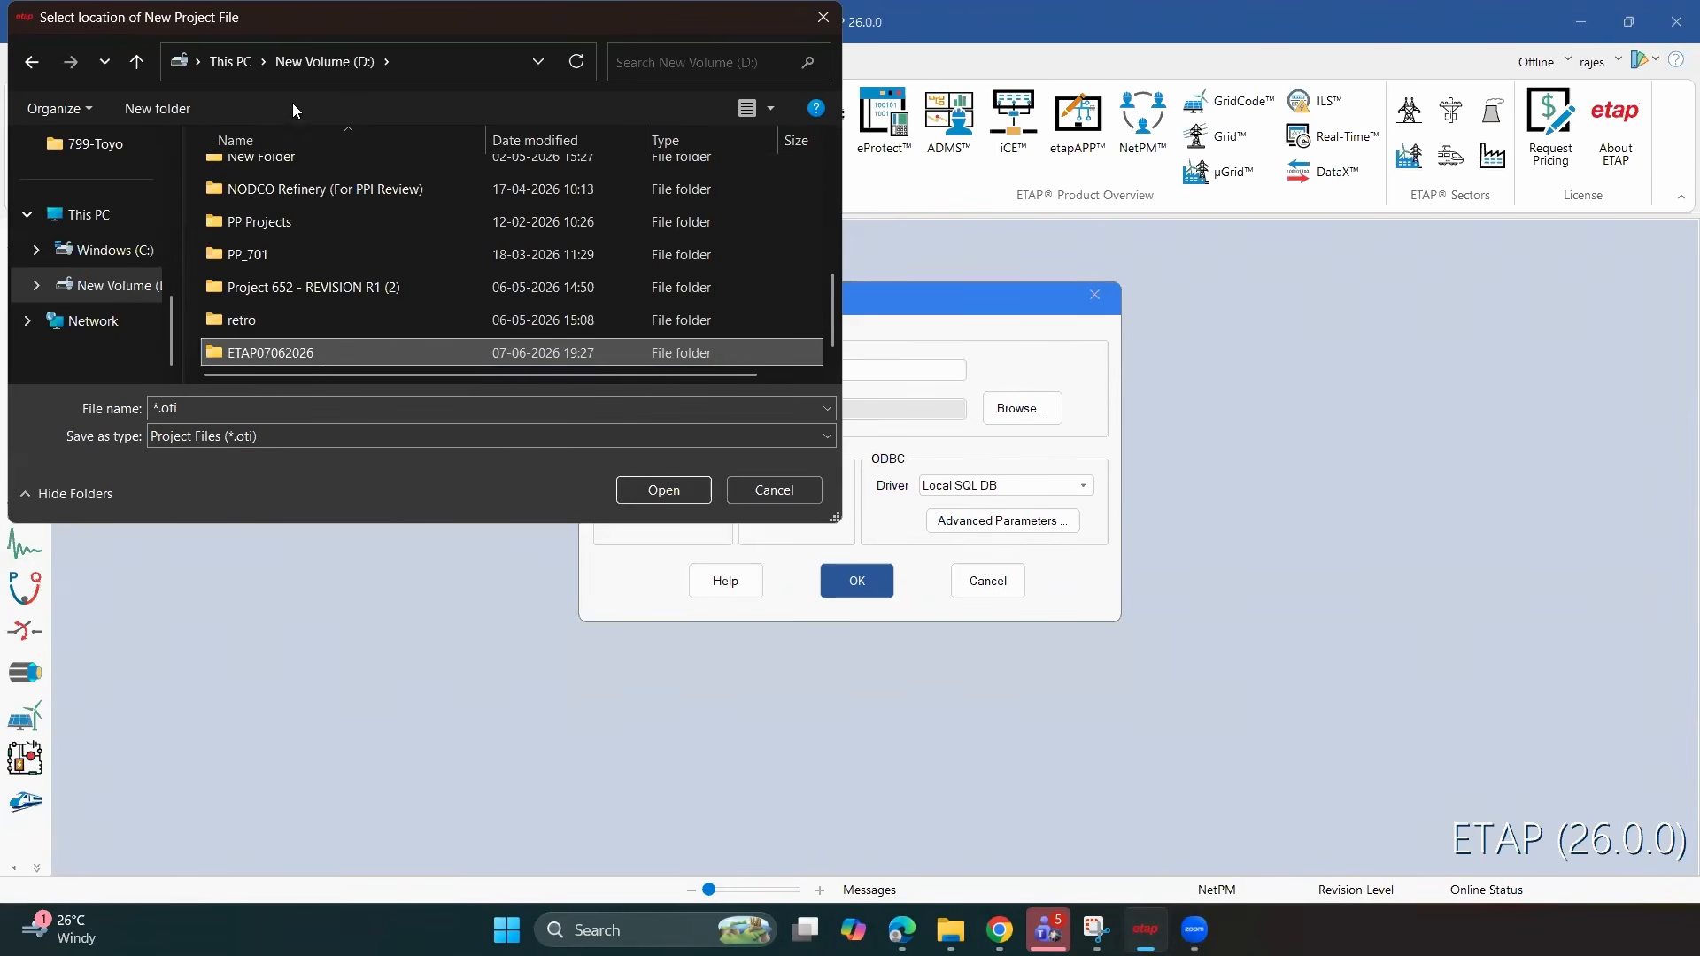
# Choose the ETAP07062026 folder as the location and name the new project file Project1
pyautogui.click(142, 285)
pyautogui.press('Return')
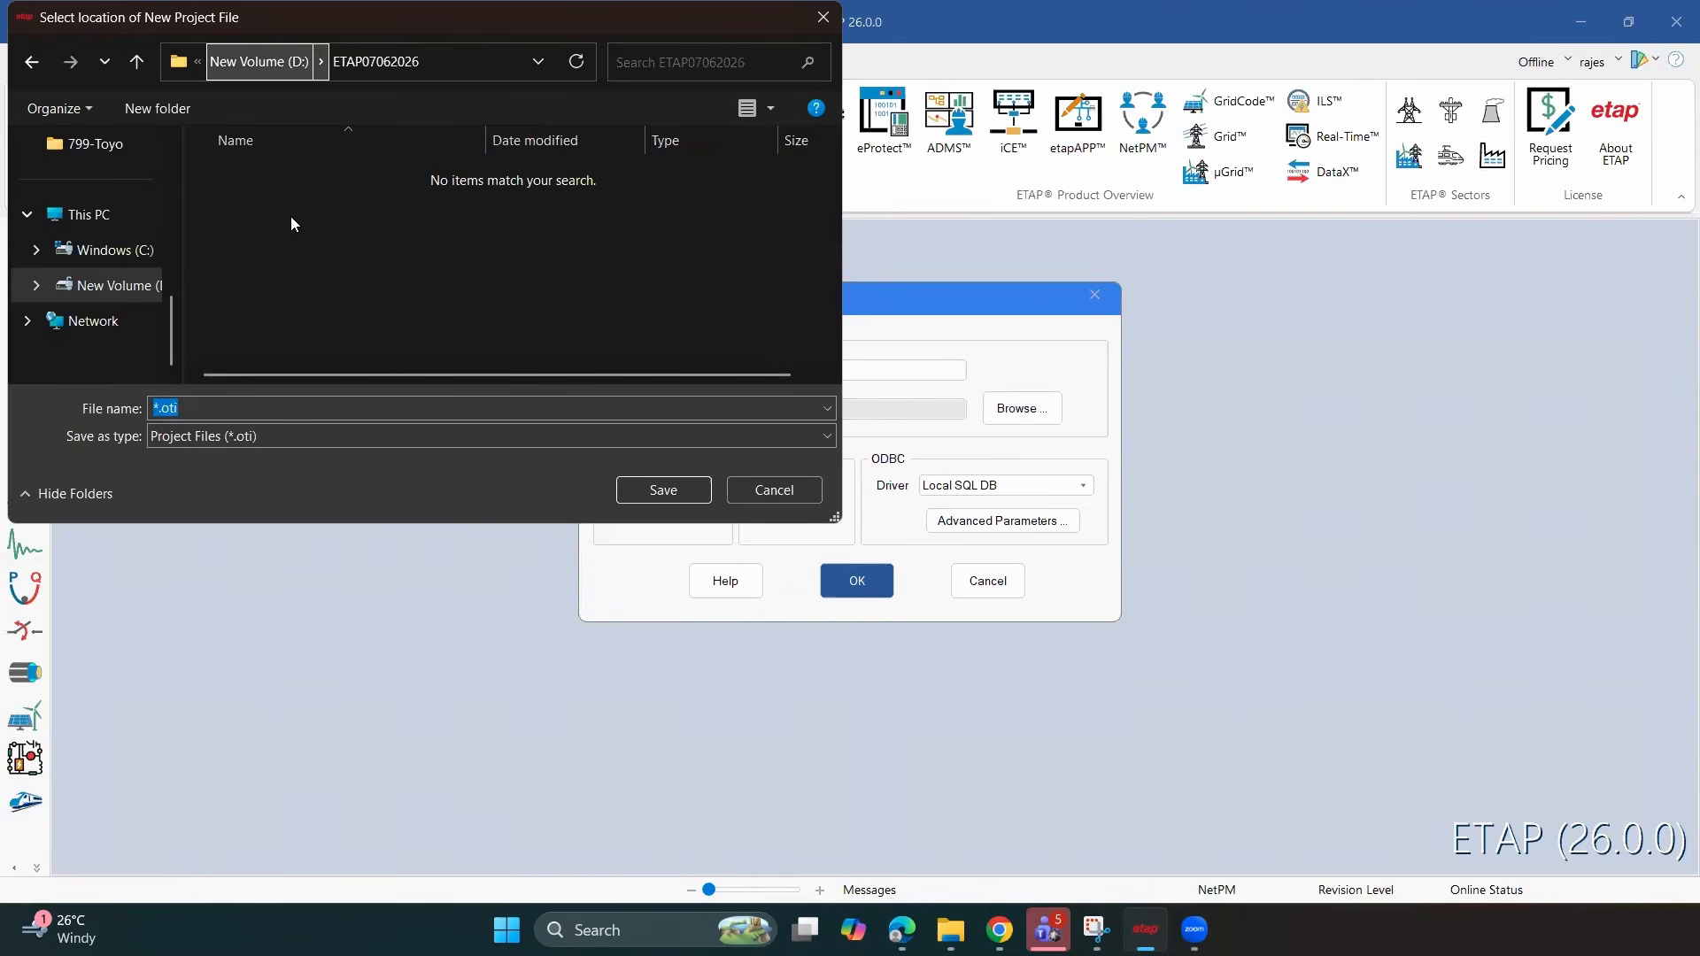
pyautogui.click(652, 491)
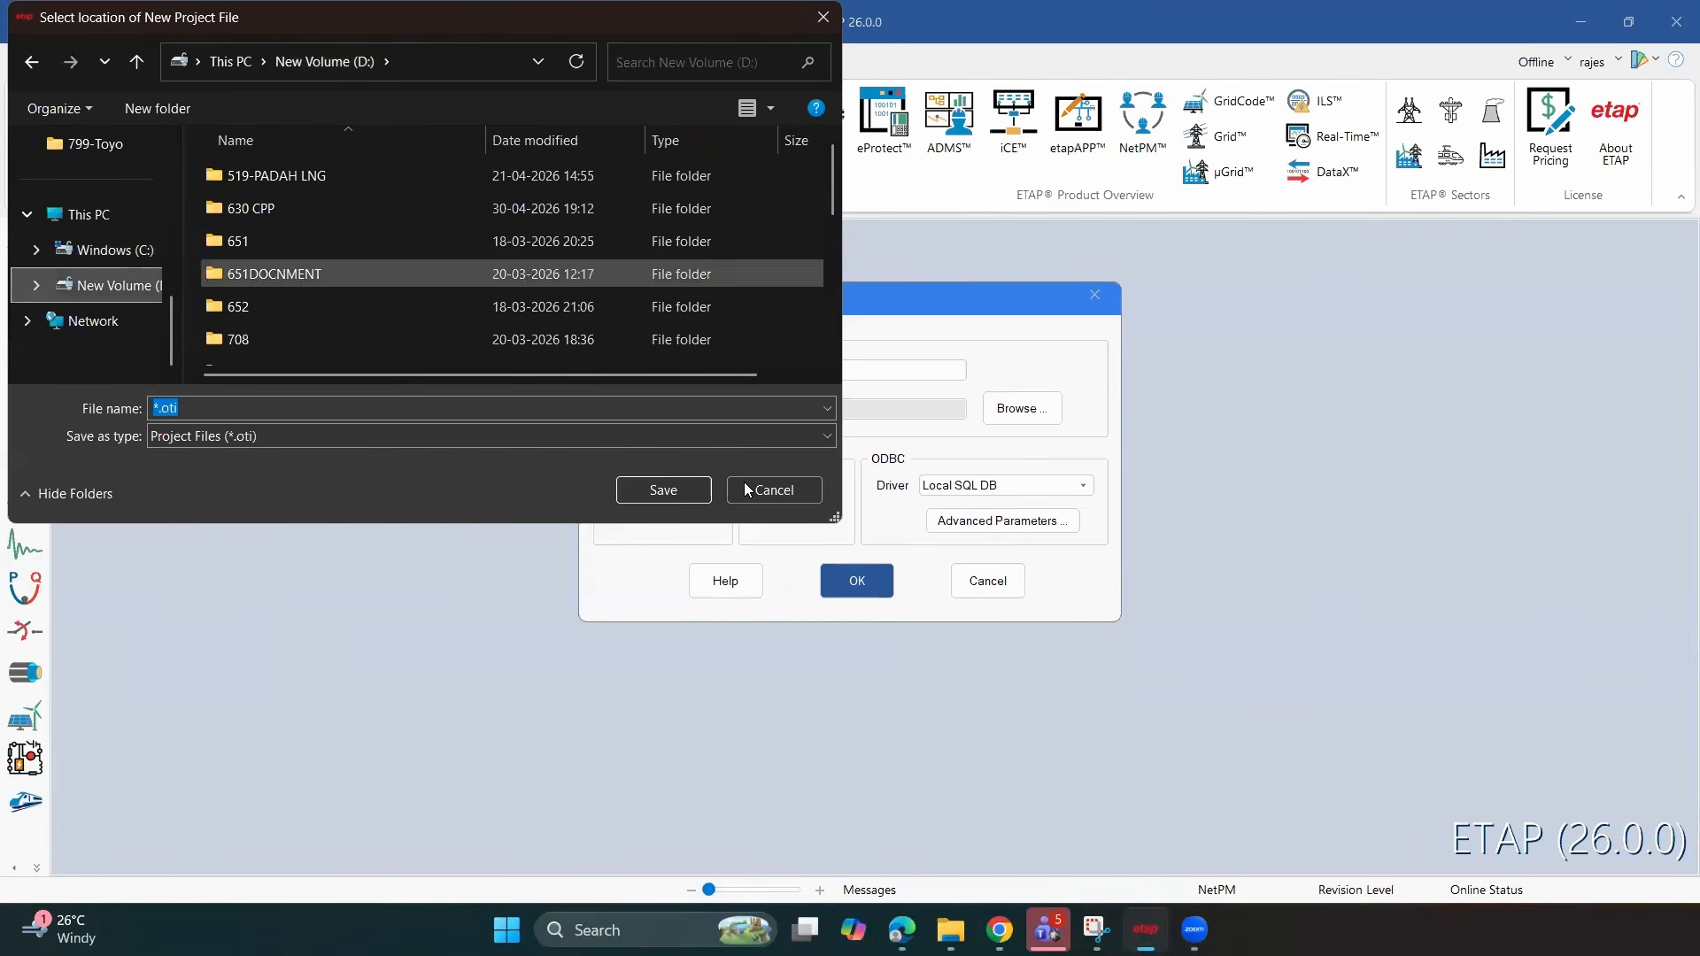
pyautogui.click(673, 489)
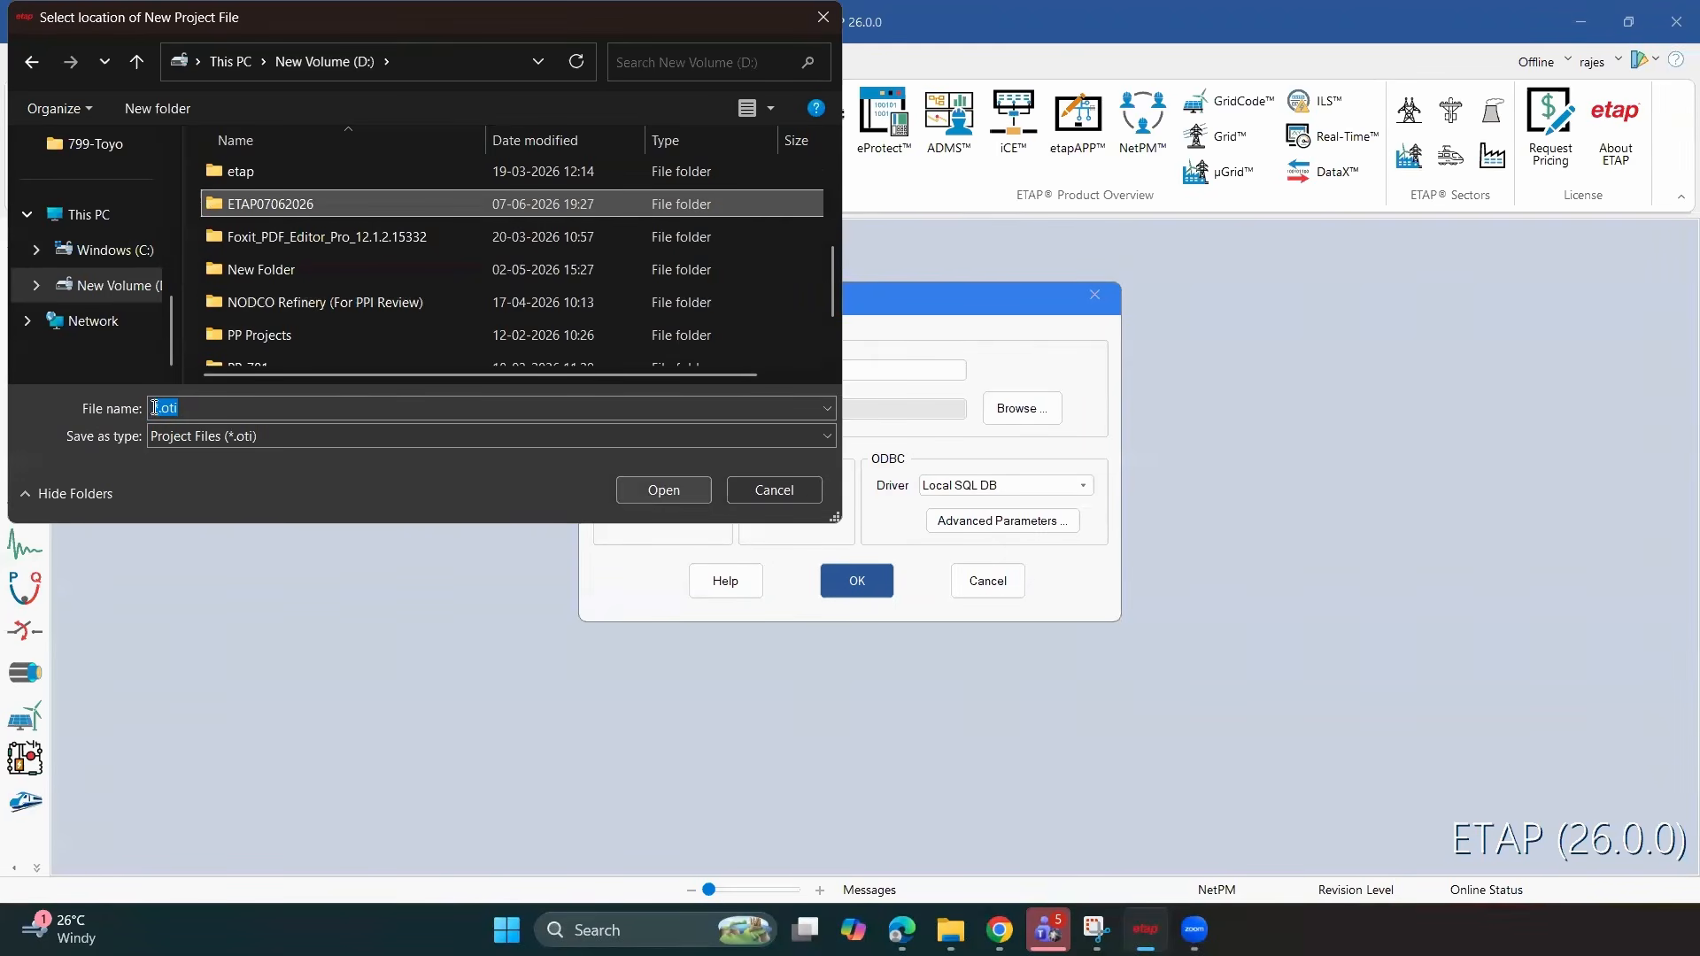
pyautogui.click(663, 490)
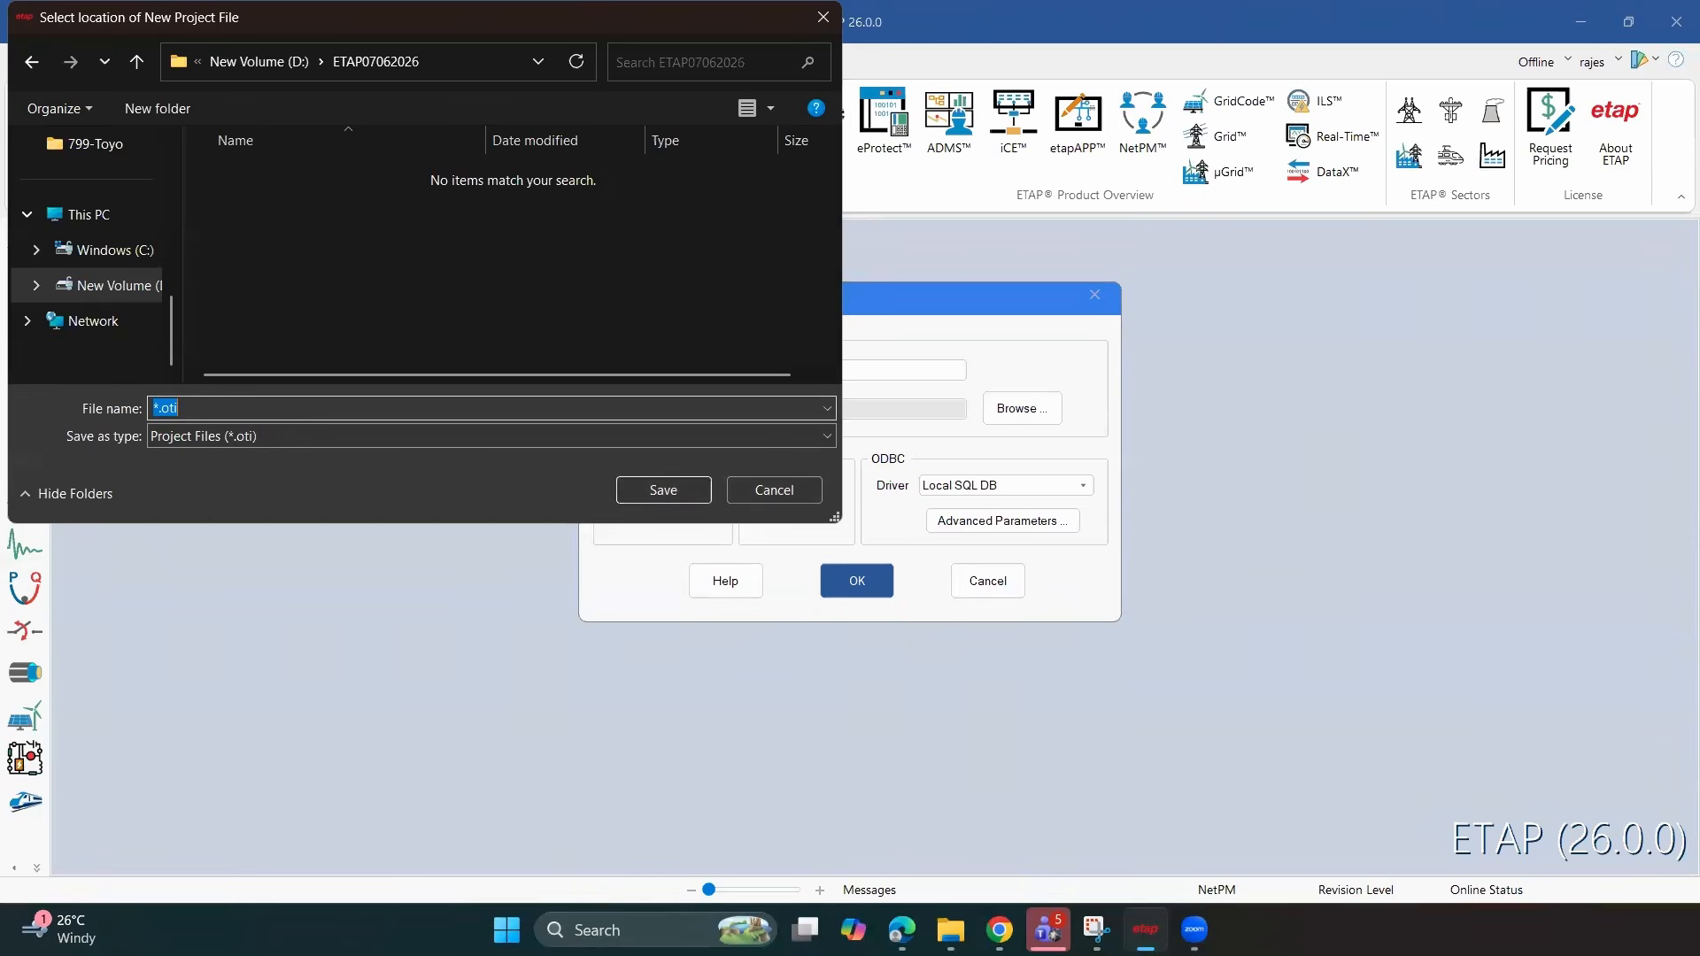
pyautogui.click(154, 408)
pyautogui.press('Delete')
pyautogui.write('Project')
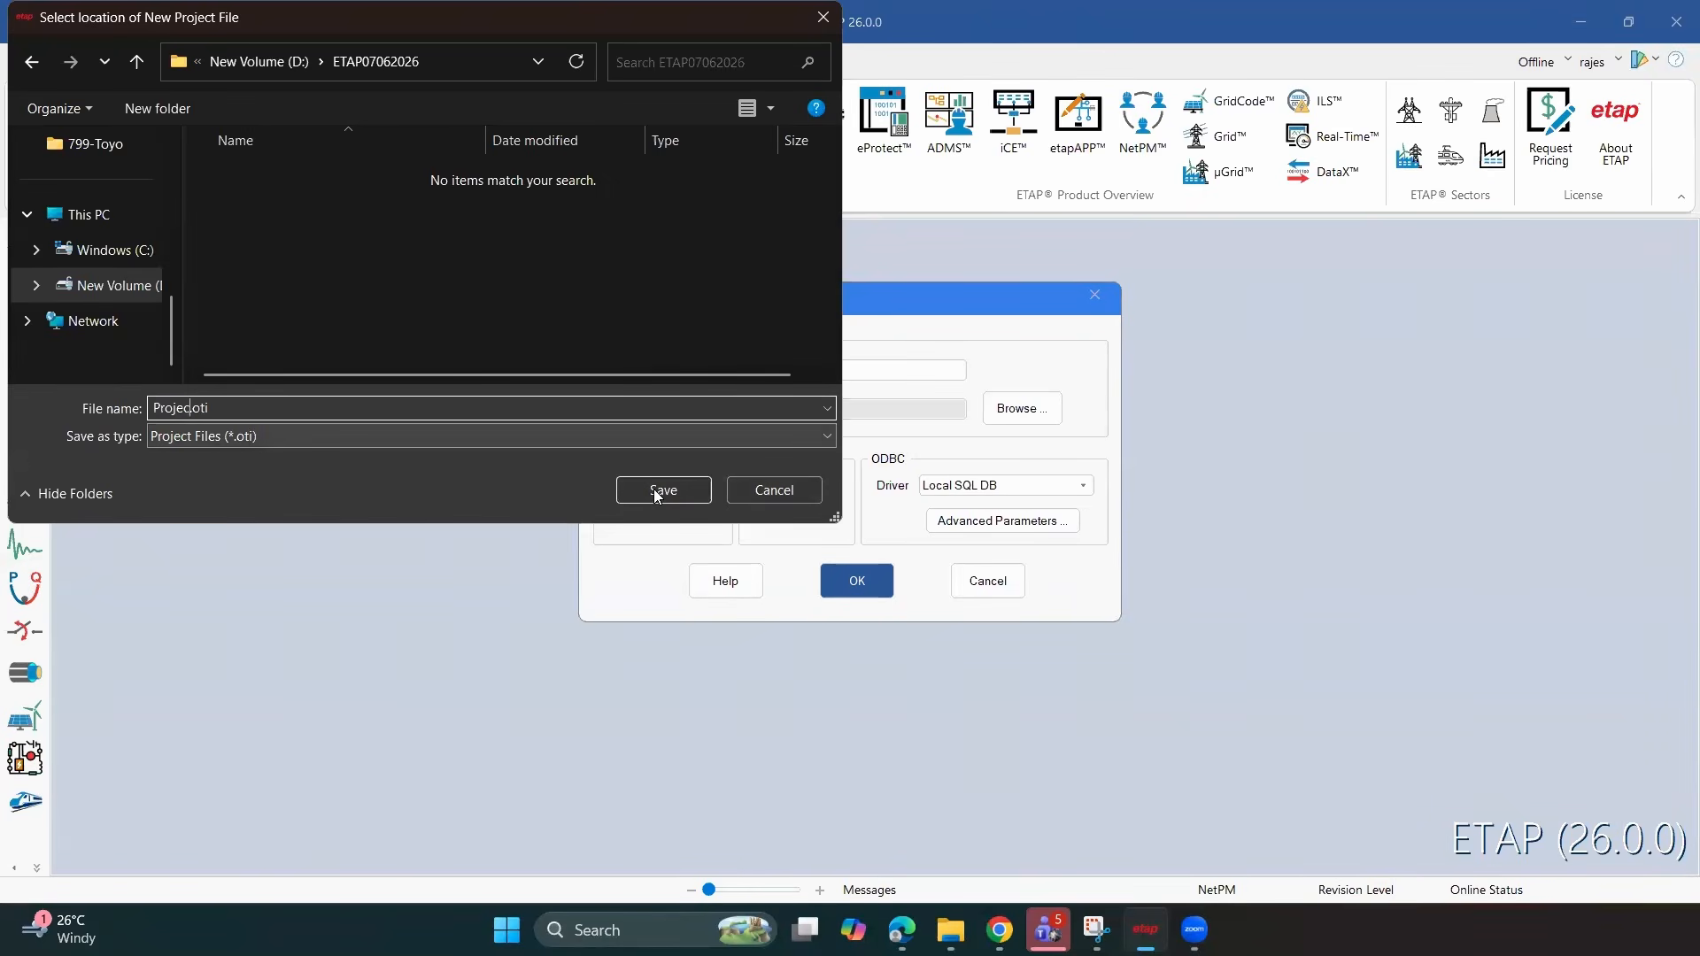
pyautogui.write('1')
pyautogui.press('Return')
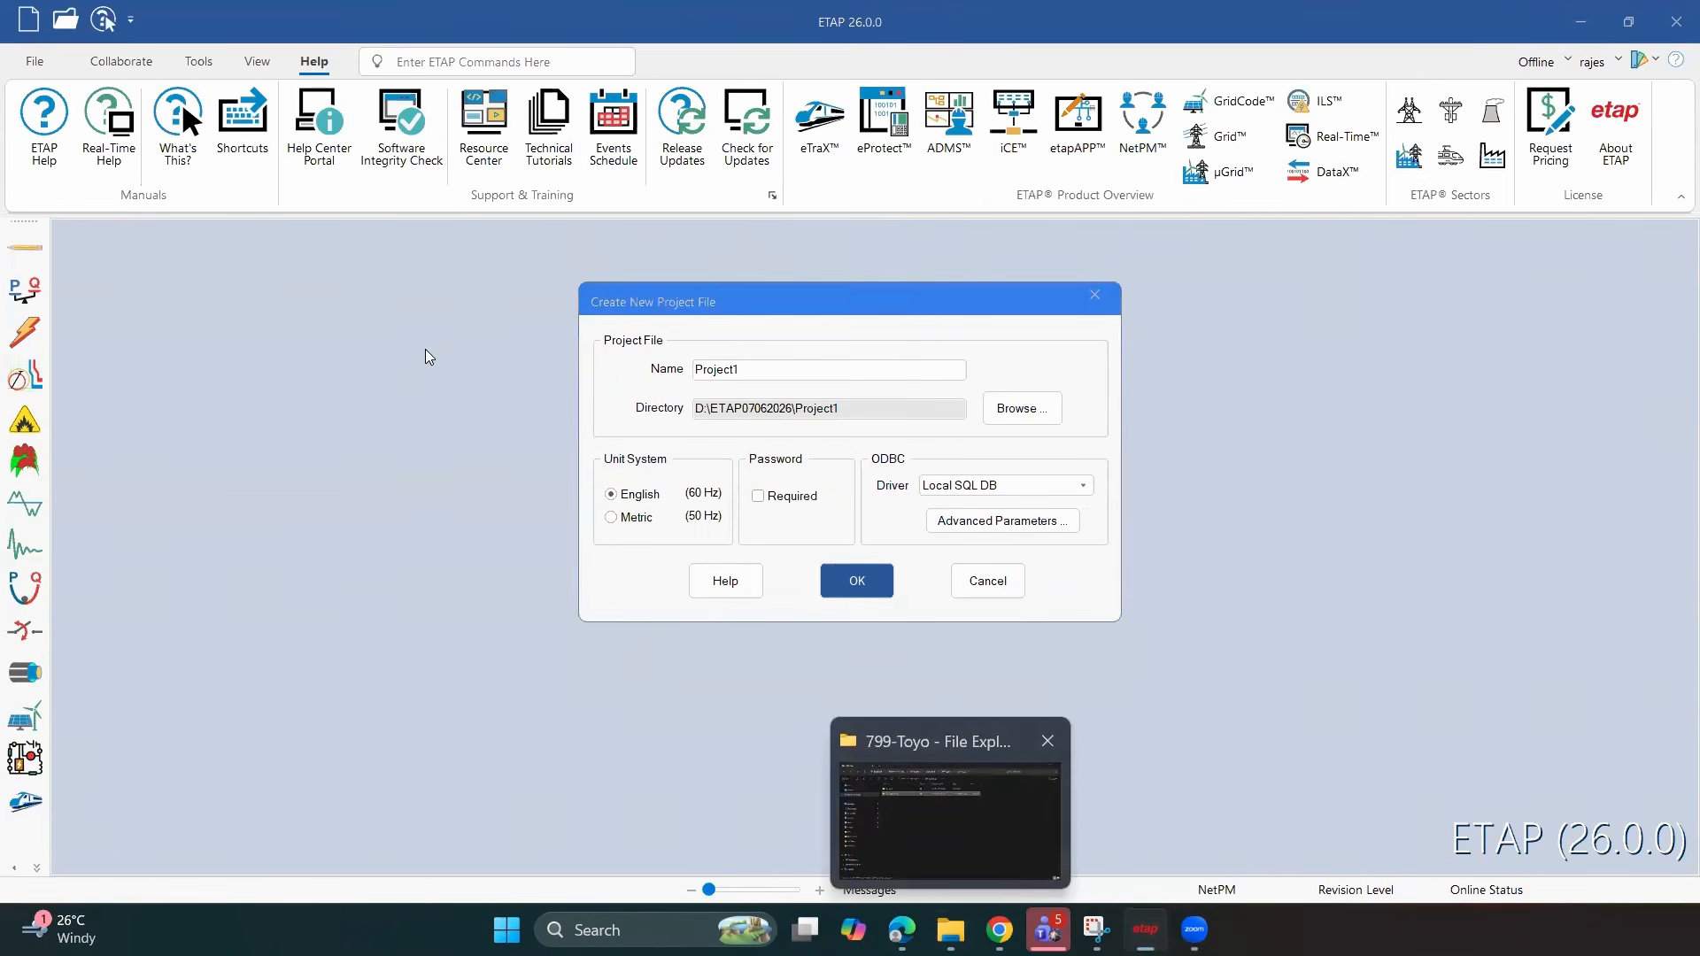
# Check New Volume (D:) in File Explorer for the ETAP07062026 folder and return to ETAP
pyautogui.hotkey('alt', 'Tab')
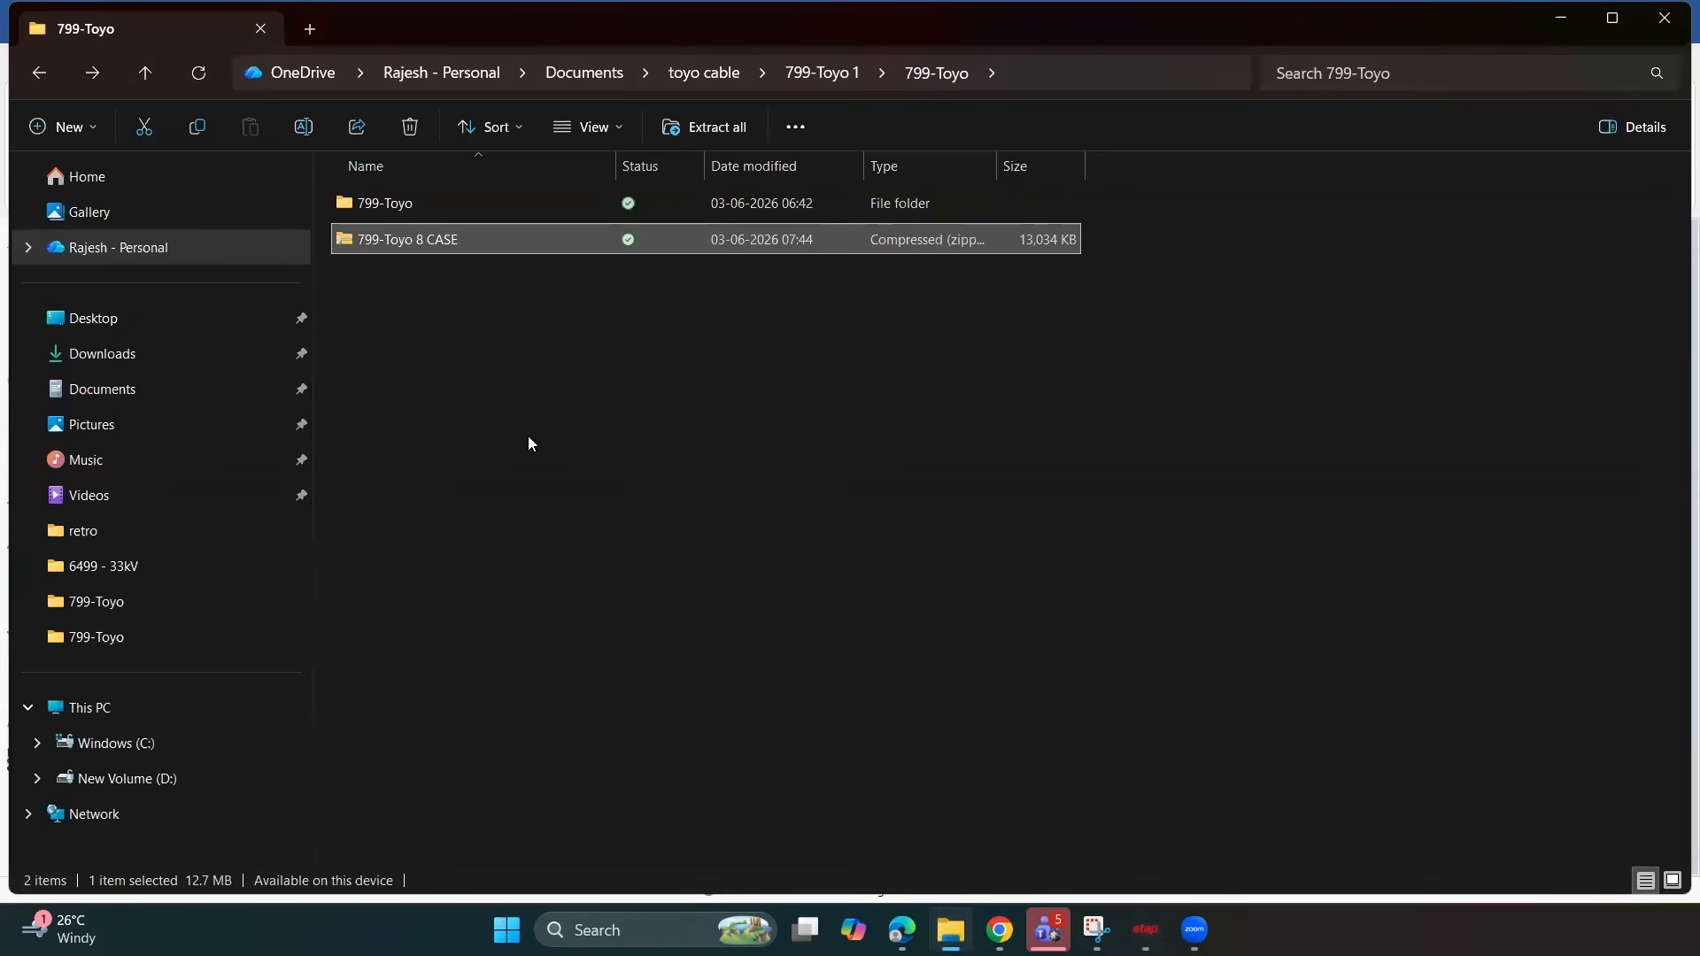
pyautogui.click(128, 779)
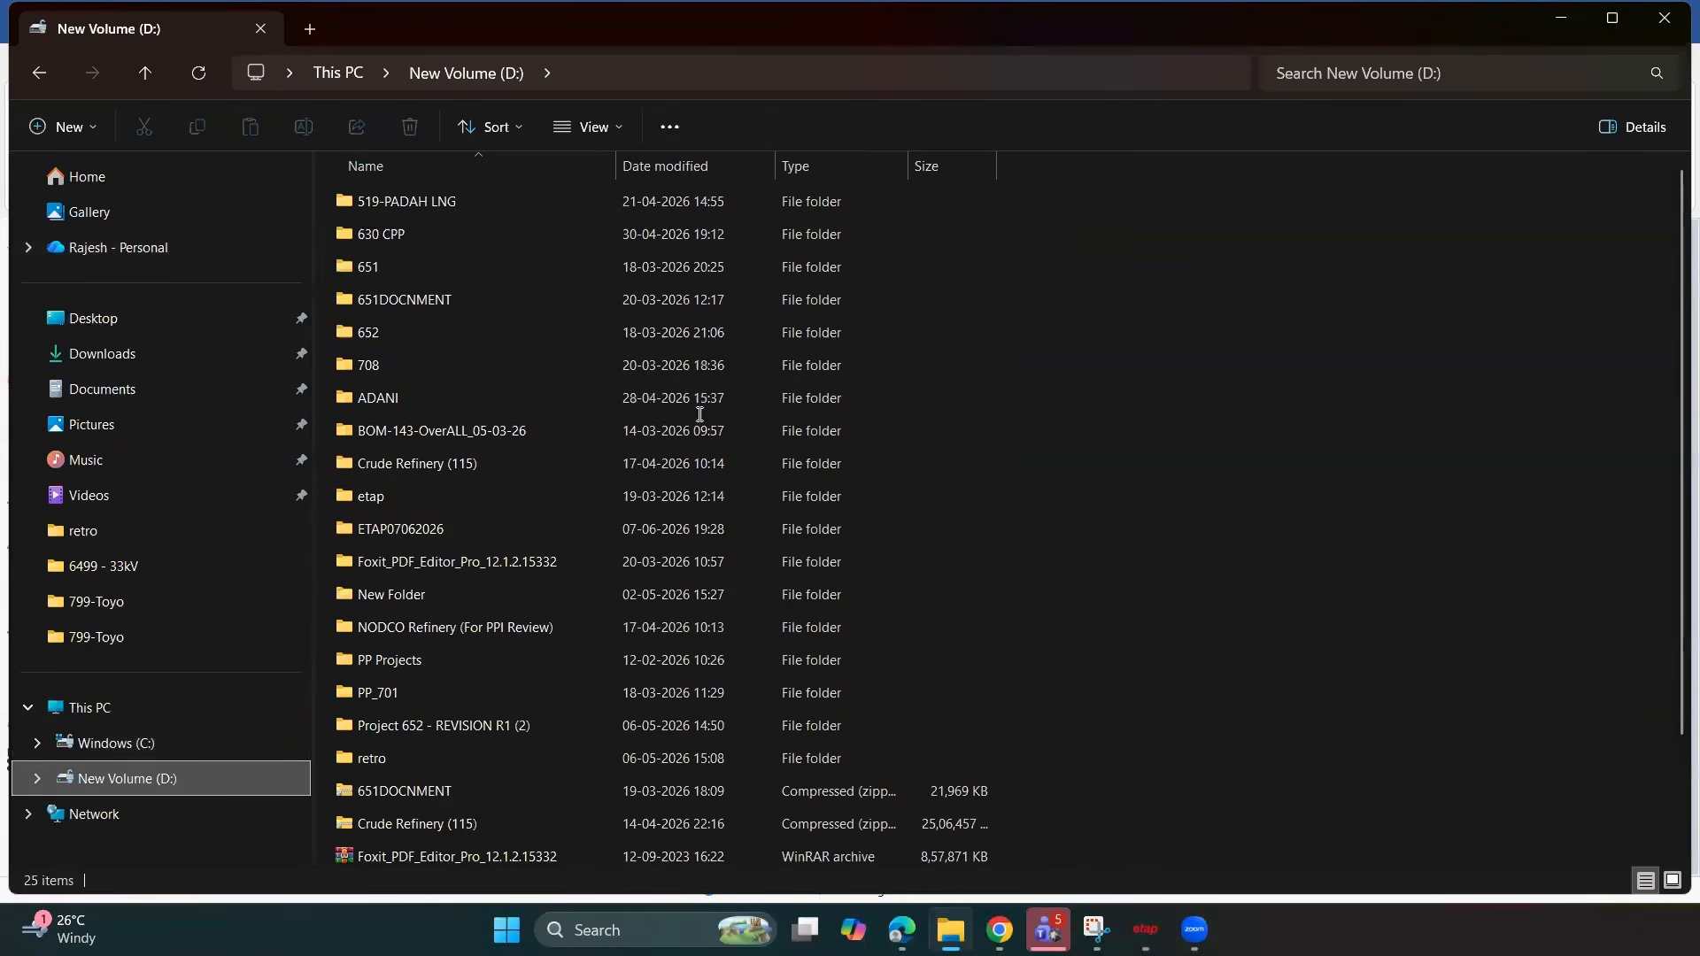
pyautogui.hotkey('alt', 'Tab')
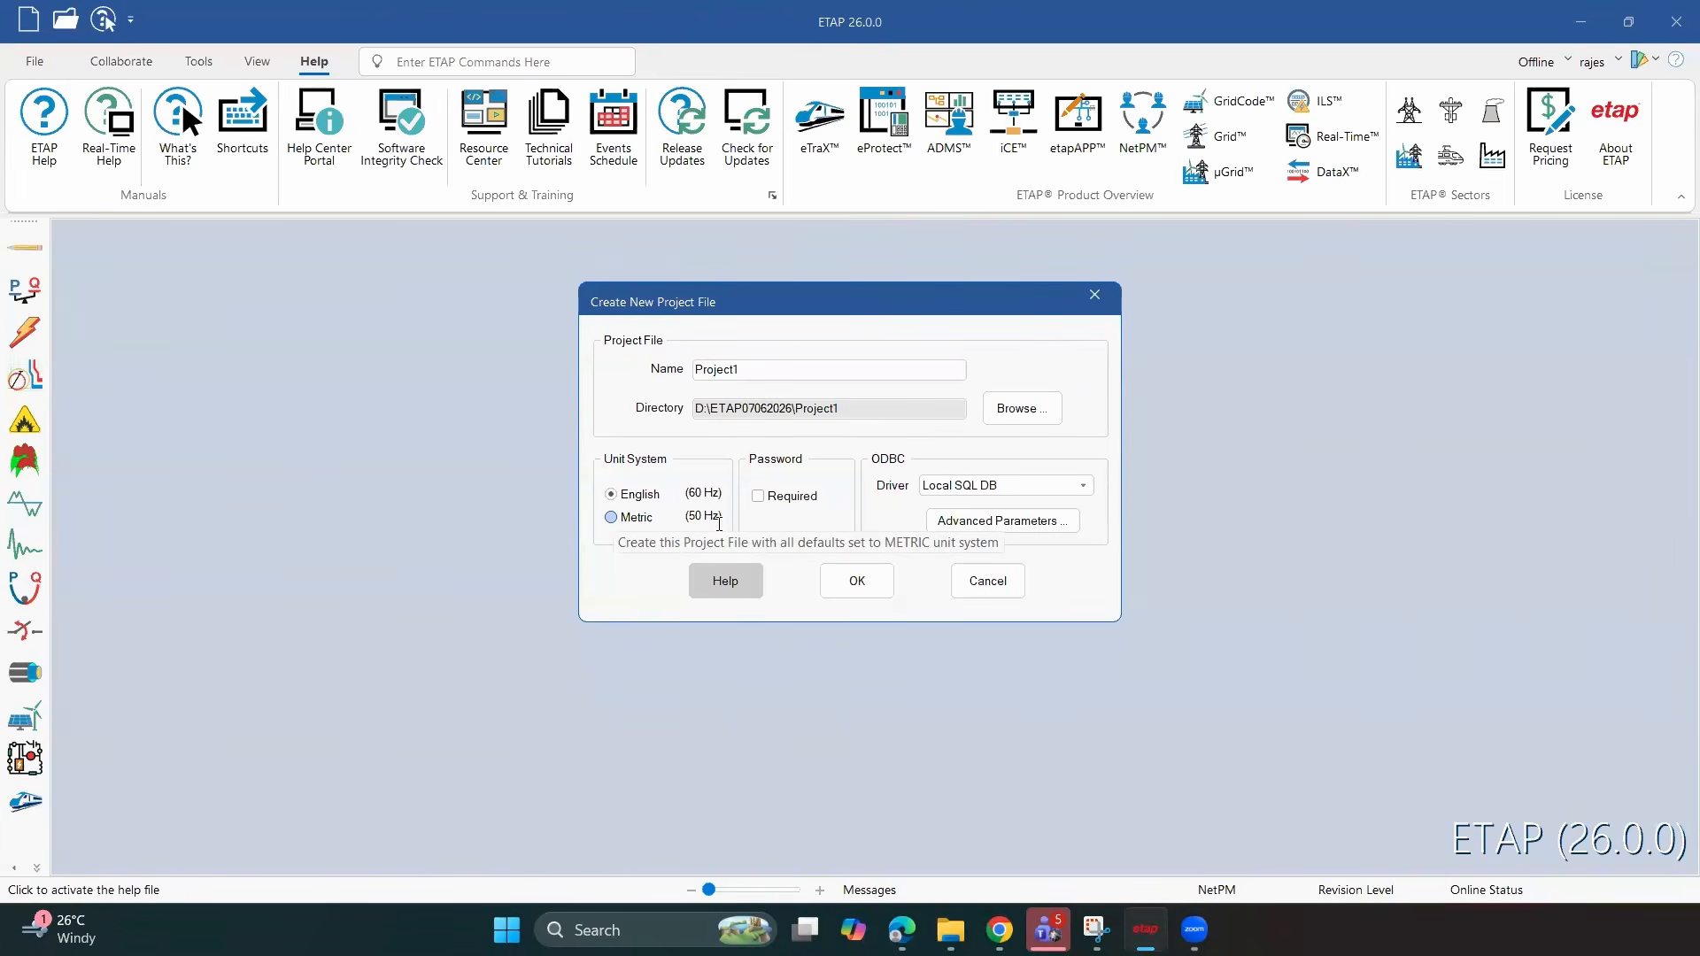
# Set the unit system to Metric (50 Hz), leave the password not required, and keep Local SQL DB as the ODBC driver
pyautogui.click(689, 516)
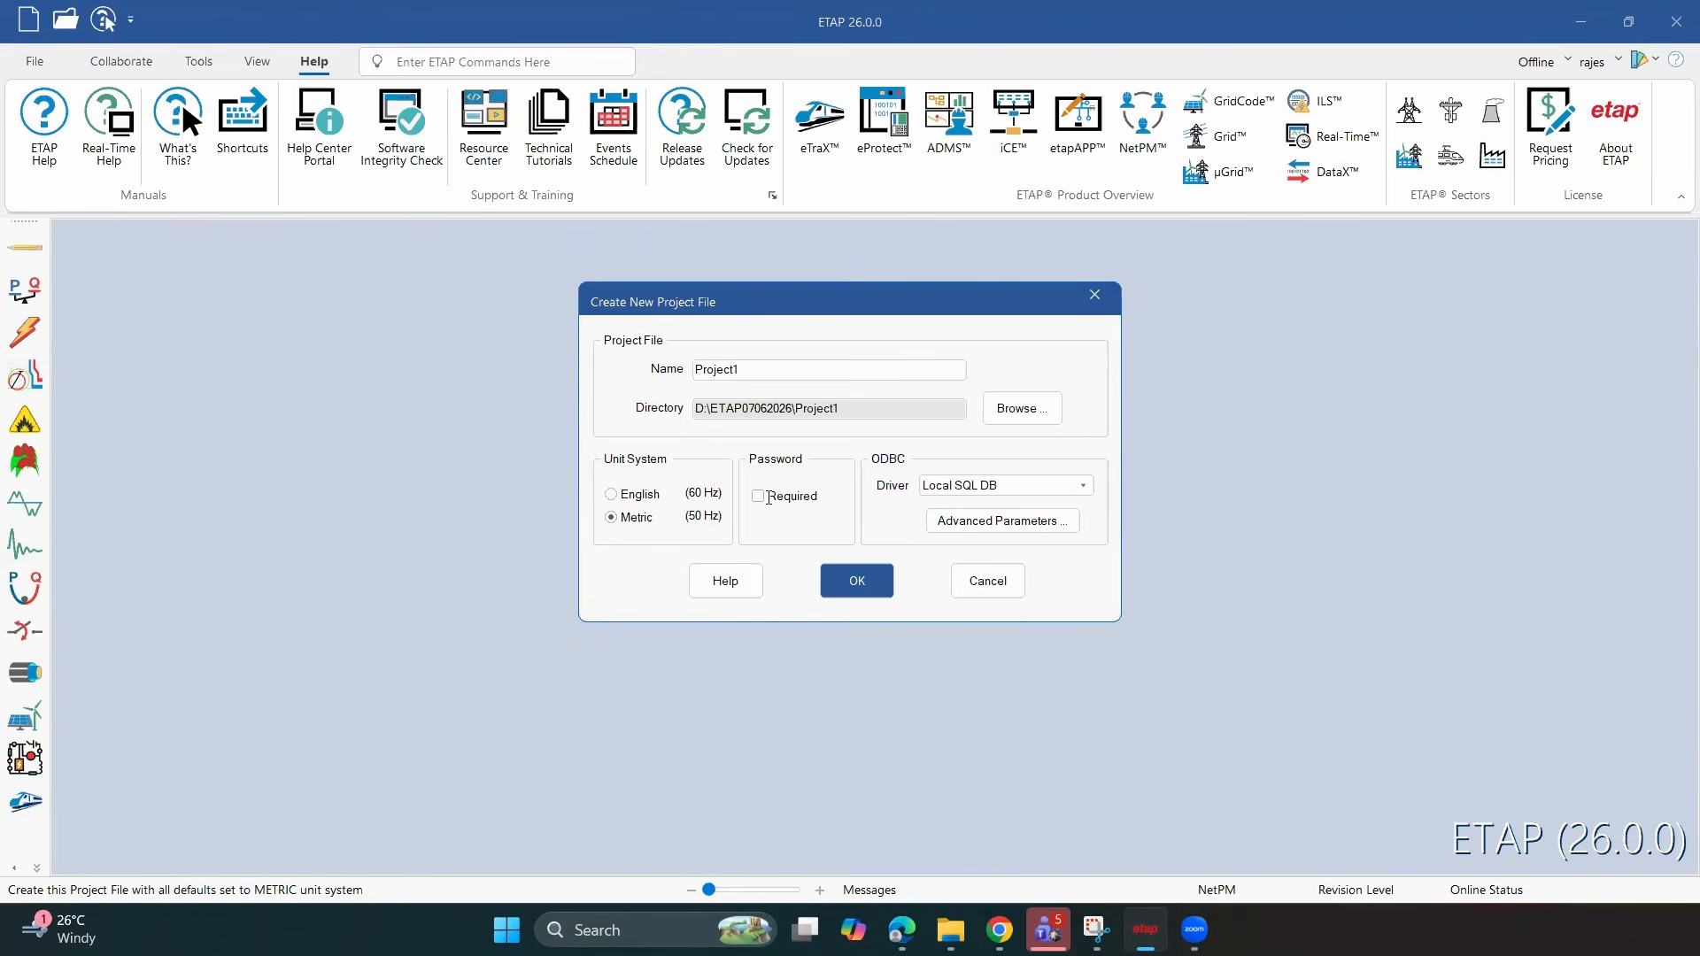
pyautogui.click(795, 501)
pyautogui.click(1011, 487)
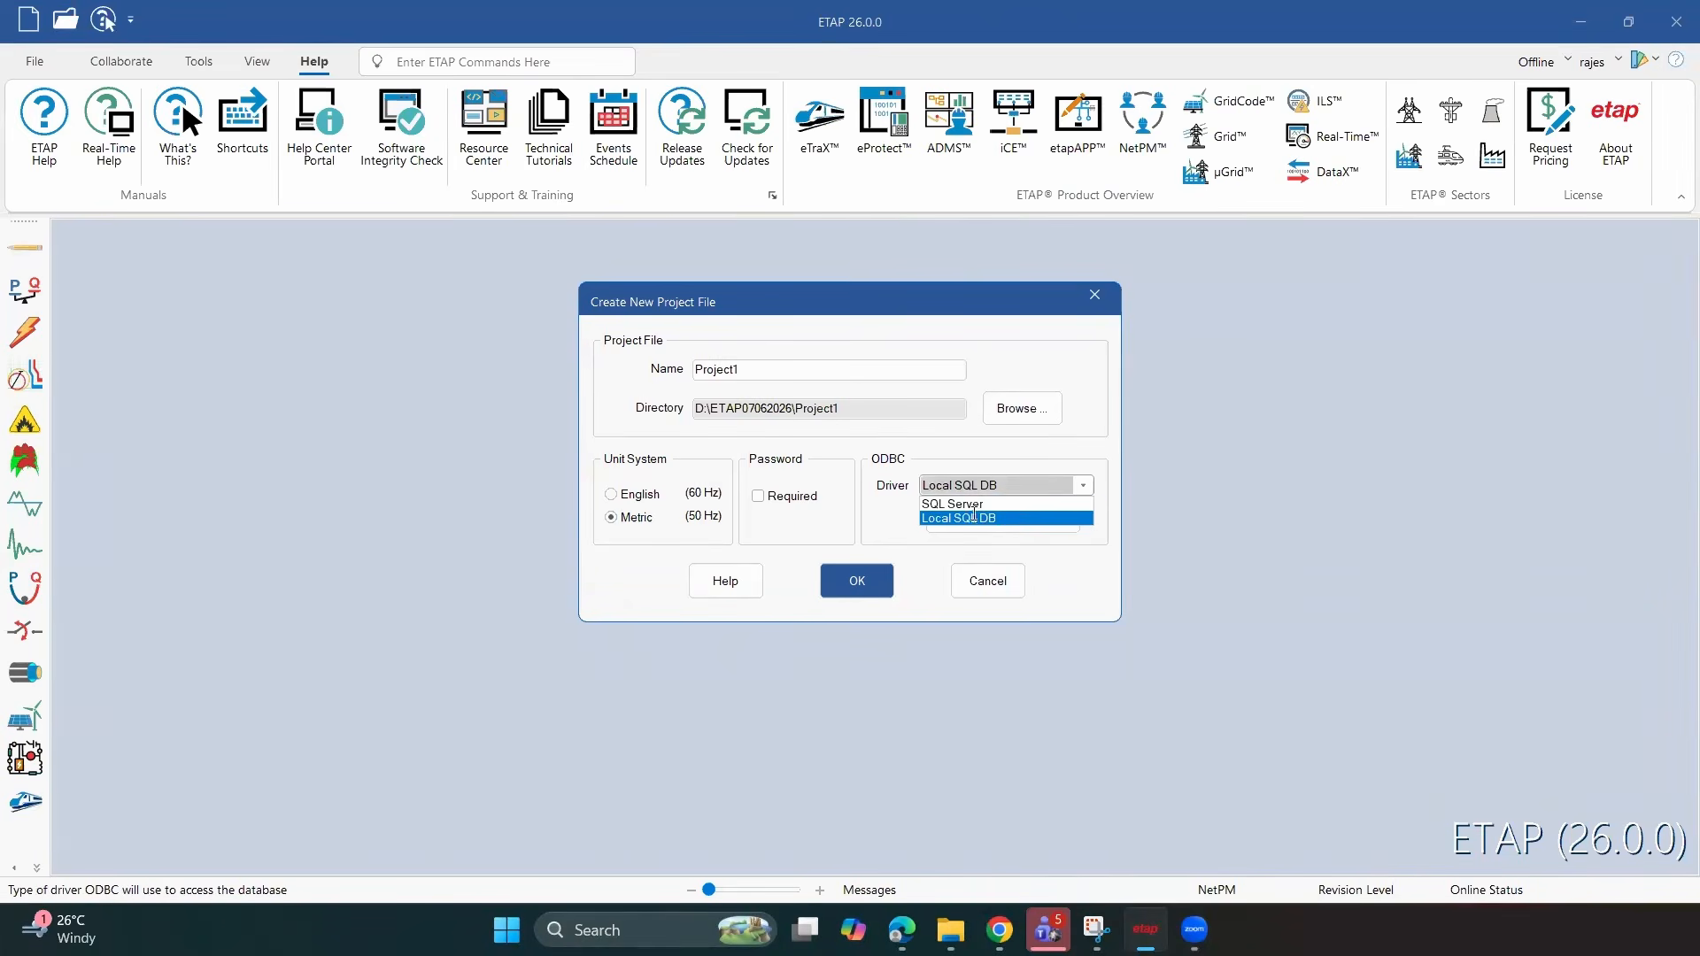
pyautogui.press('Up')
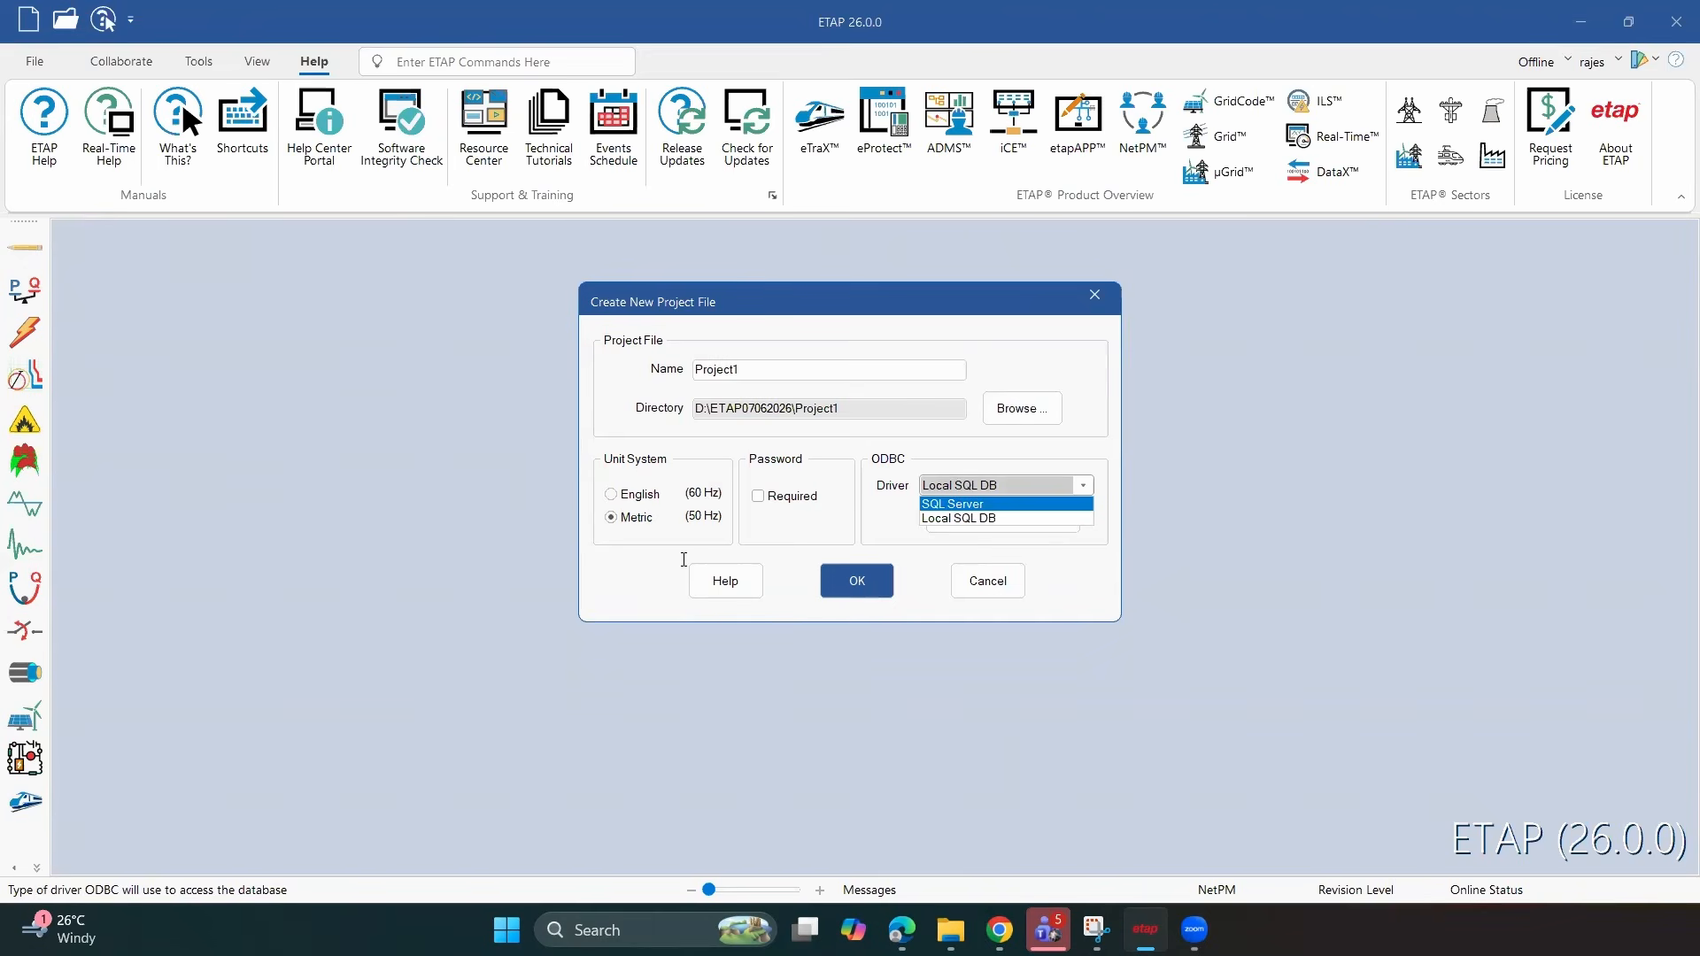
pyautogui.press('Down')
pyautogui.press('Return')
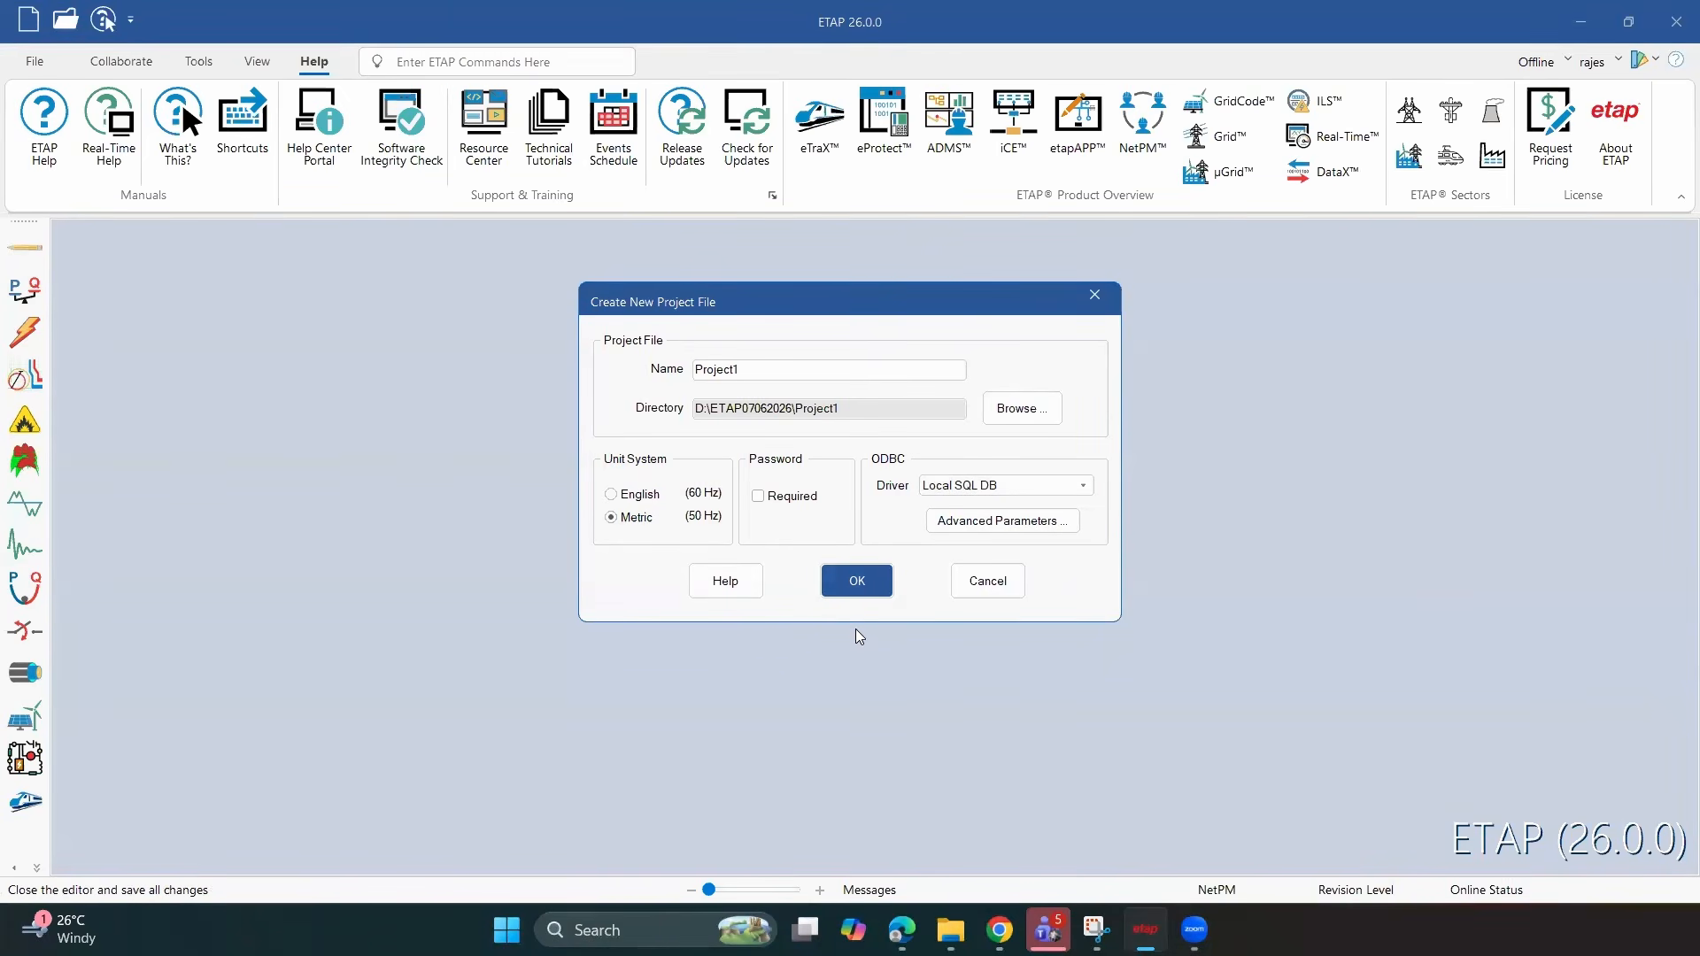
# Create the project and log on with the Project Manager & Editor access level
pyautogui.press('Return')
pyautogui.press('Return')
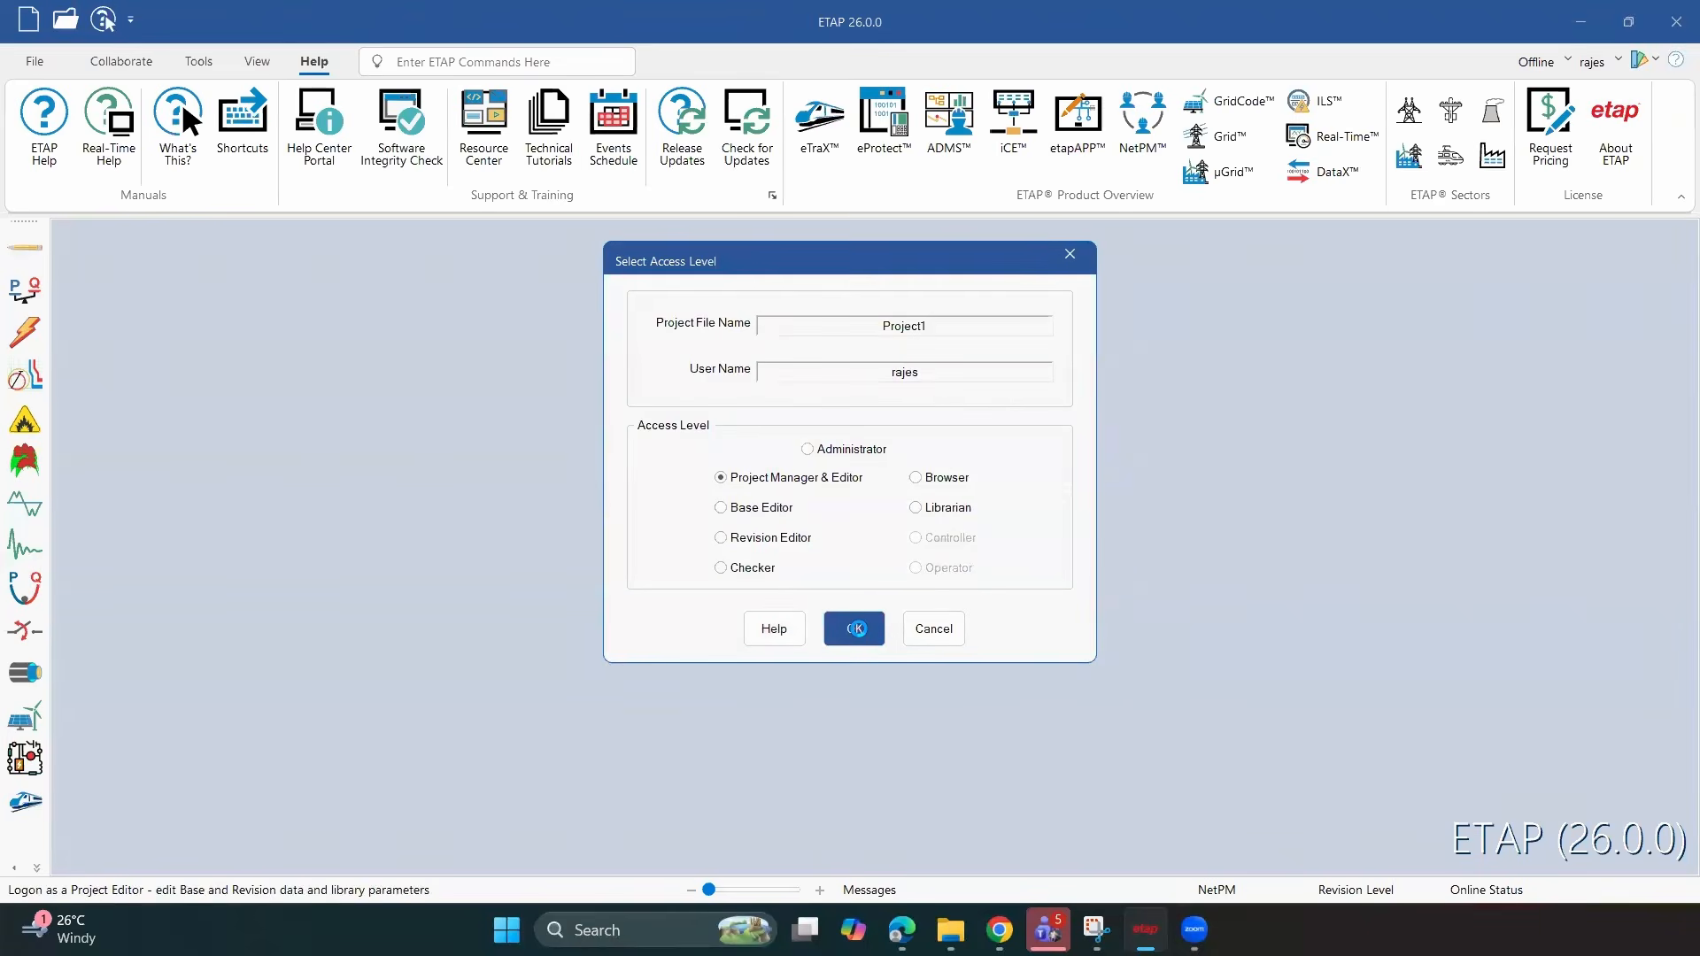
pyautogui.click(857, 629)
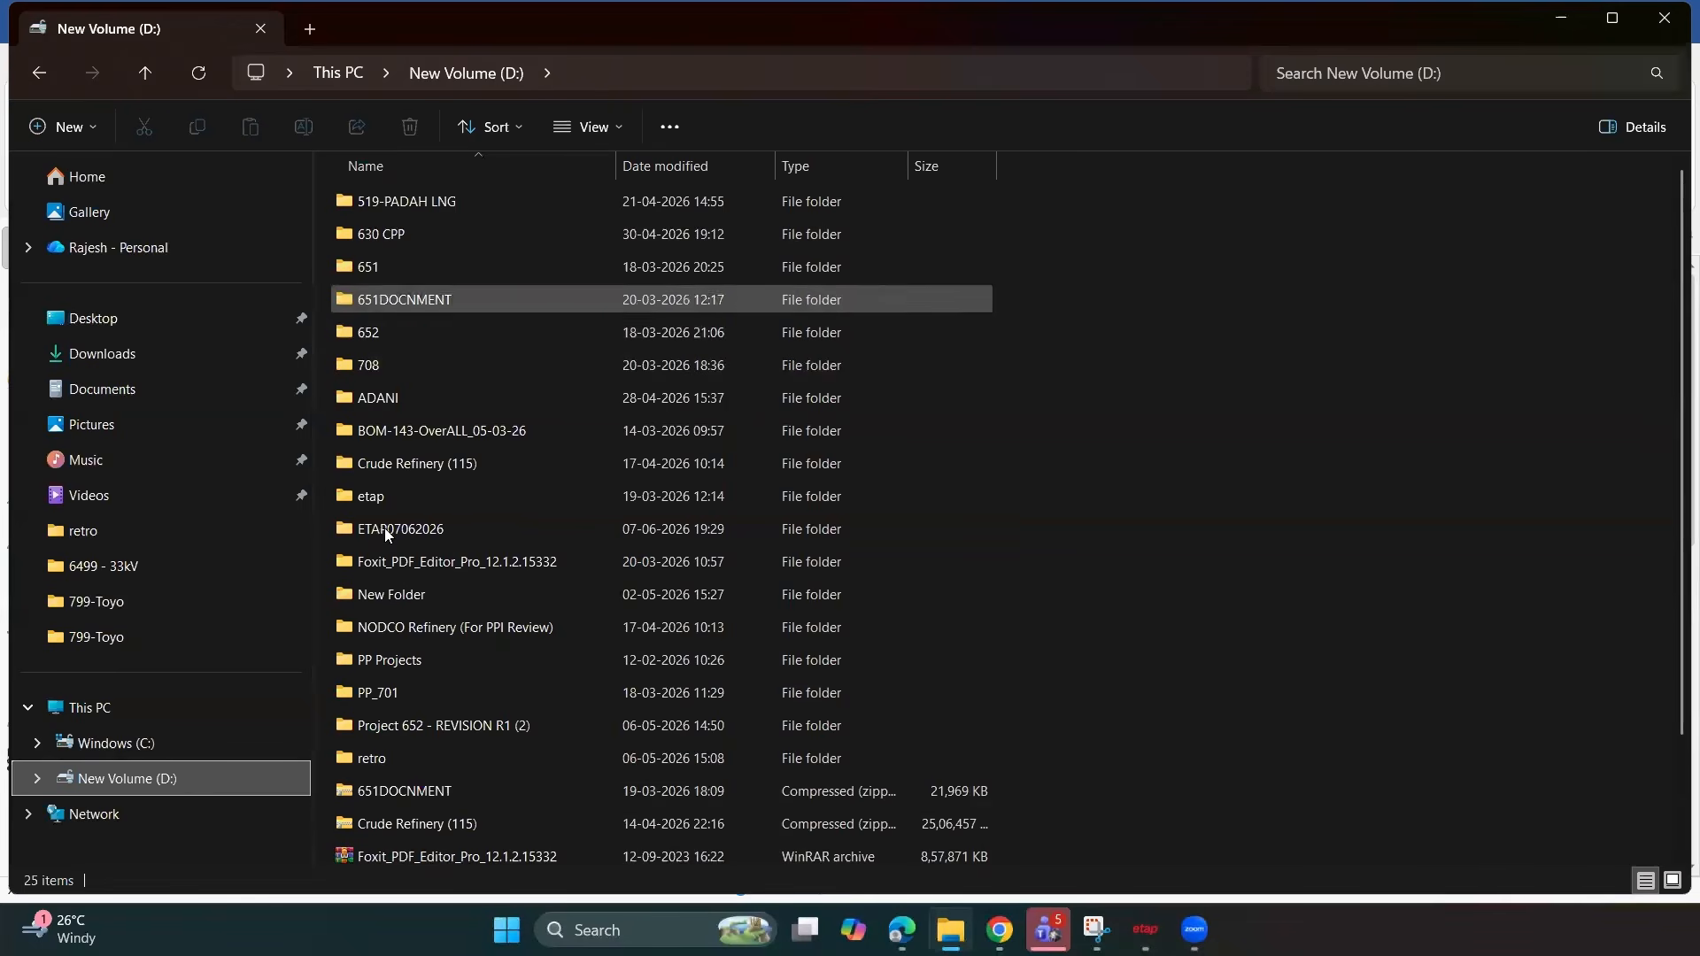
# Open the Project1 folder inside ETAP07062026 on New Volume (D:) in File Explorer
pyautogui.click(443, 267)
pyautogui.press('e')
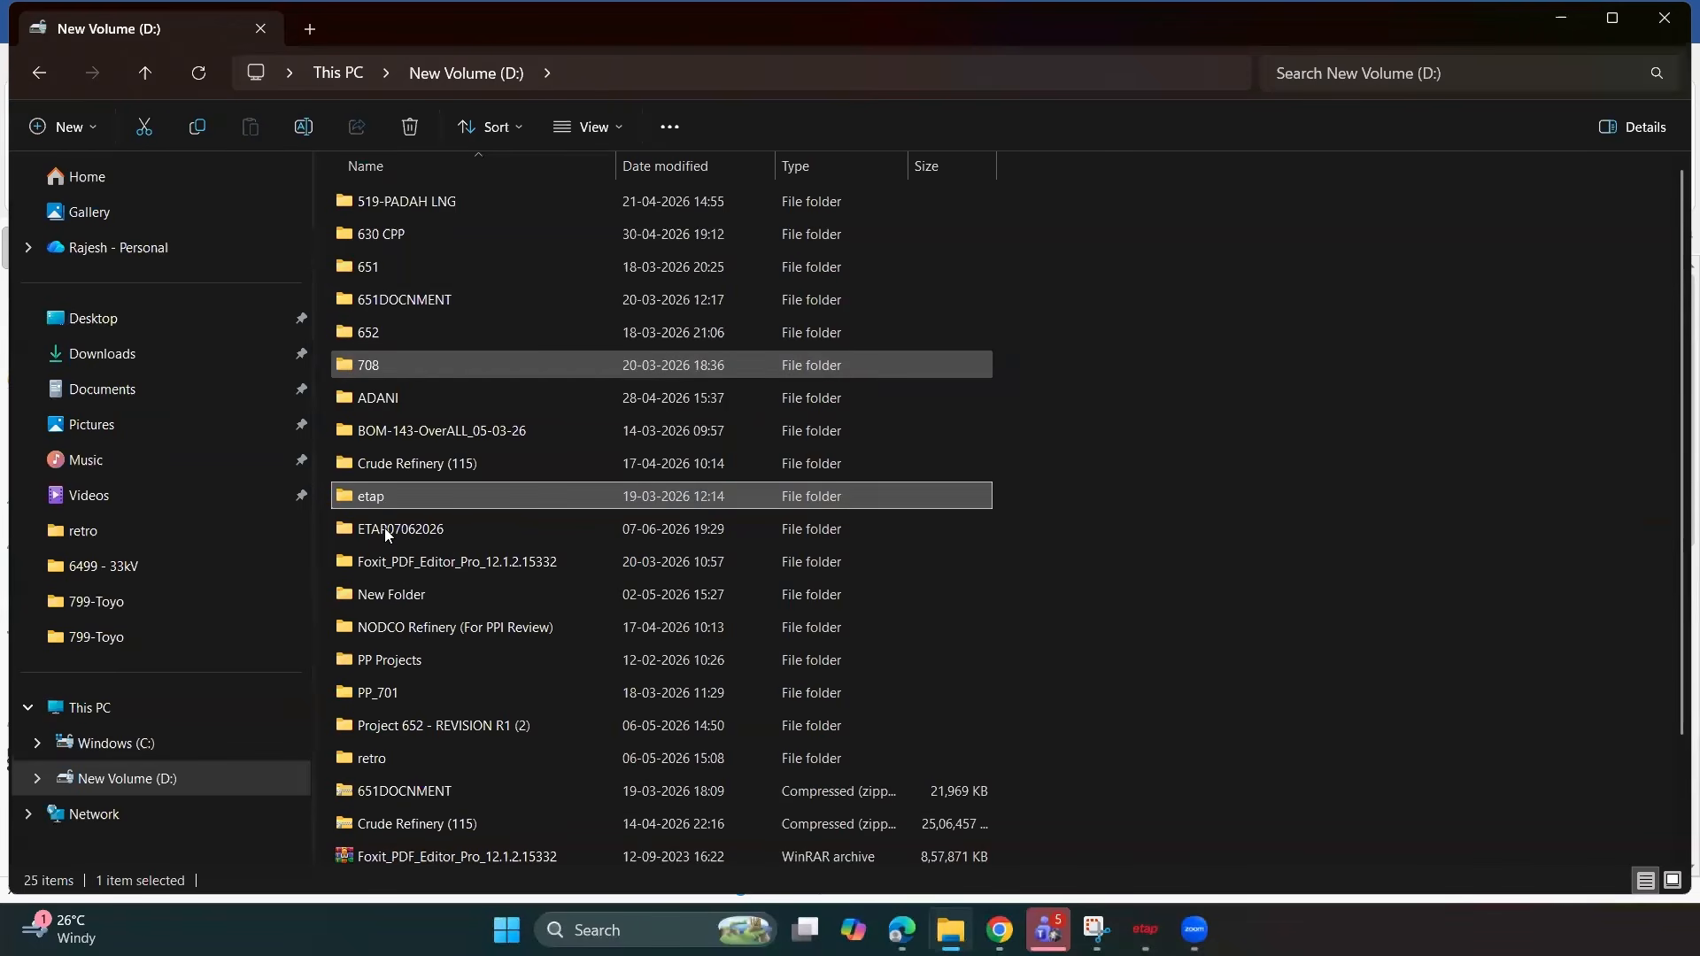
pyautogui.click(385, 528)
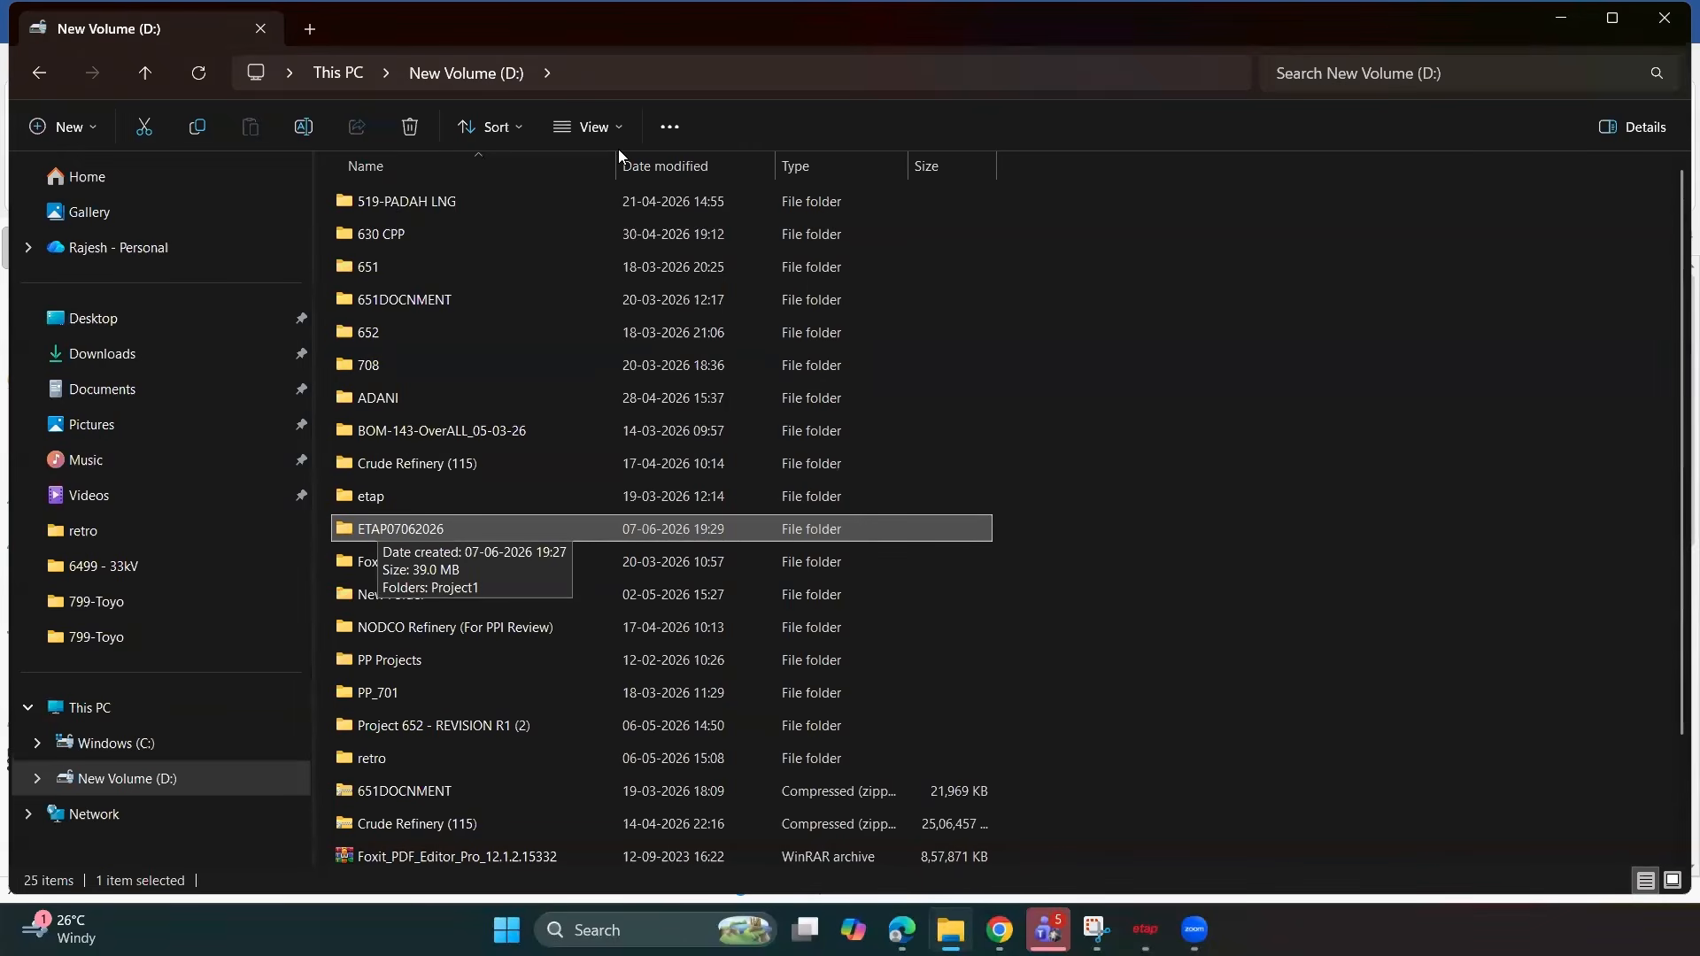
pyautogui.press('Return')
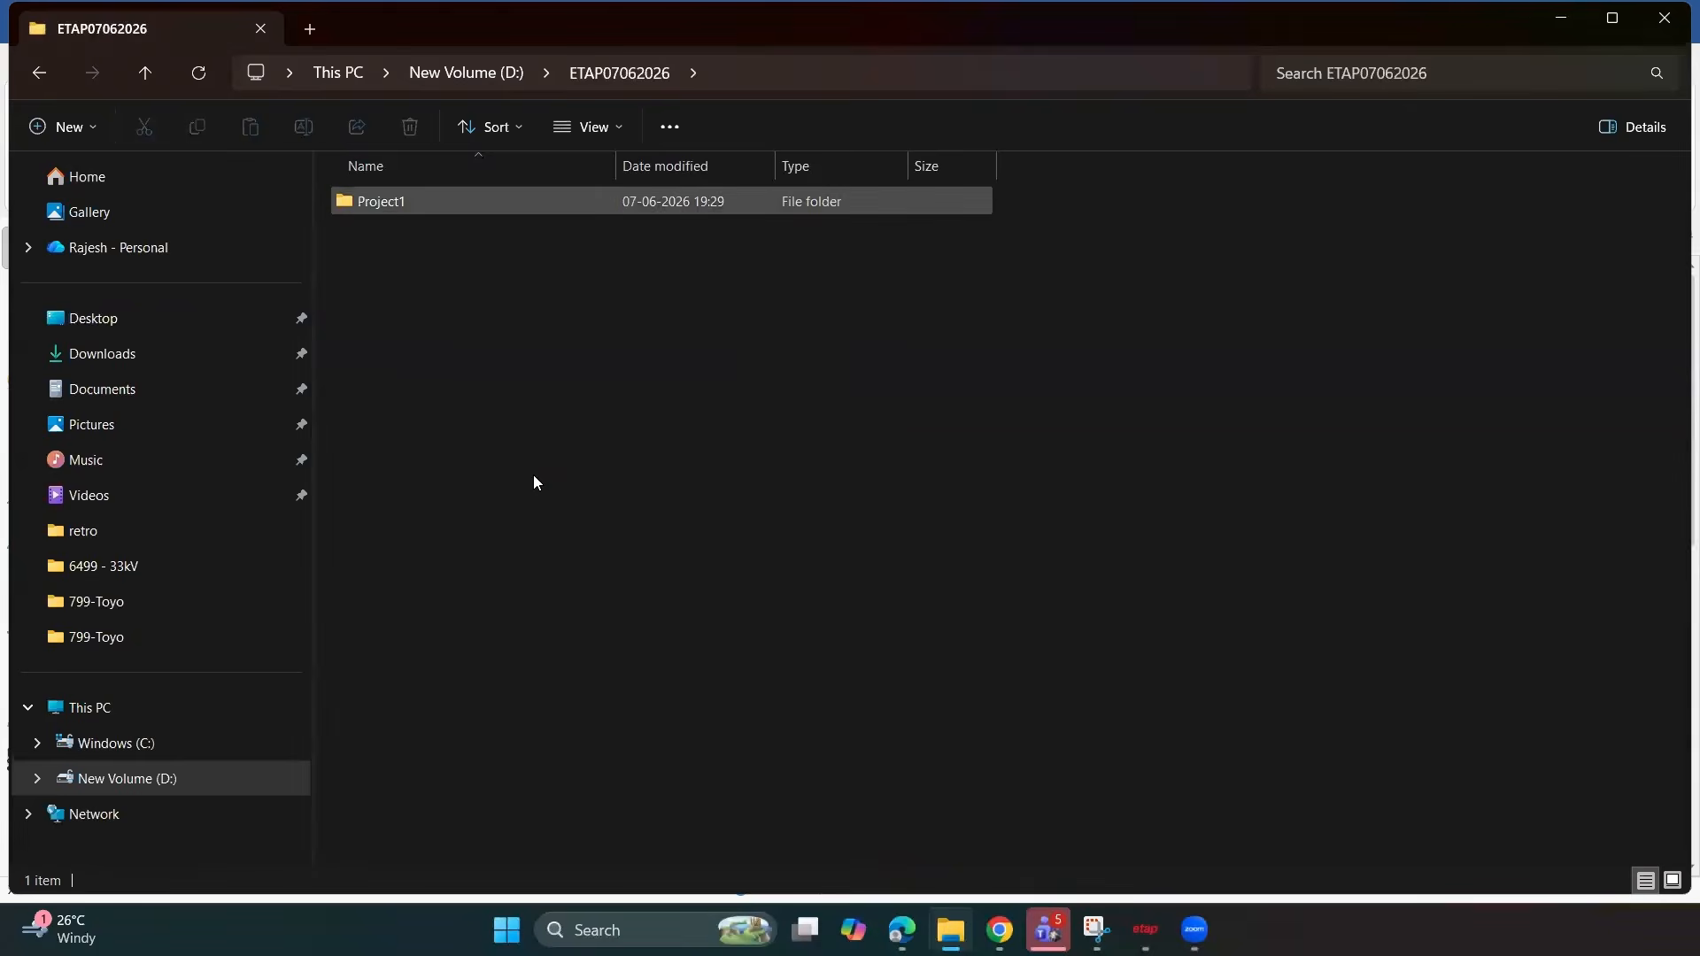
pyautogui.press('Return')
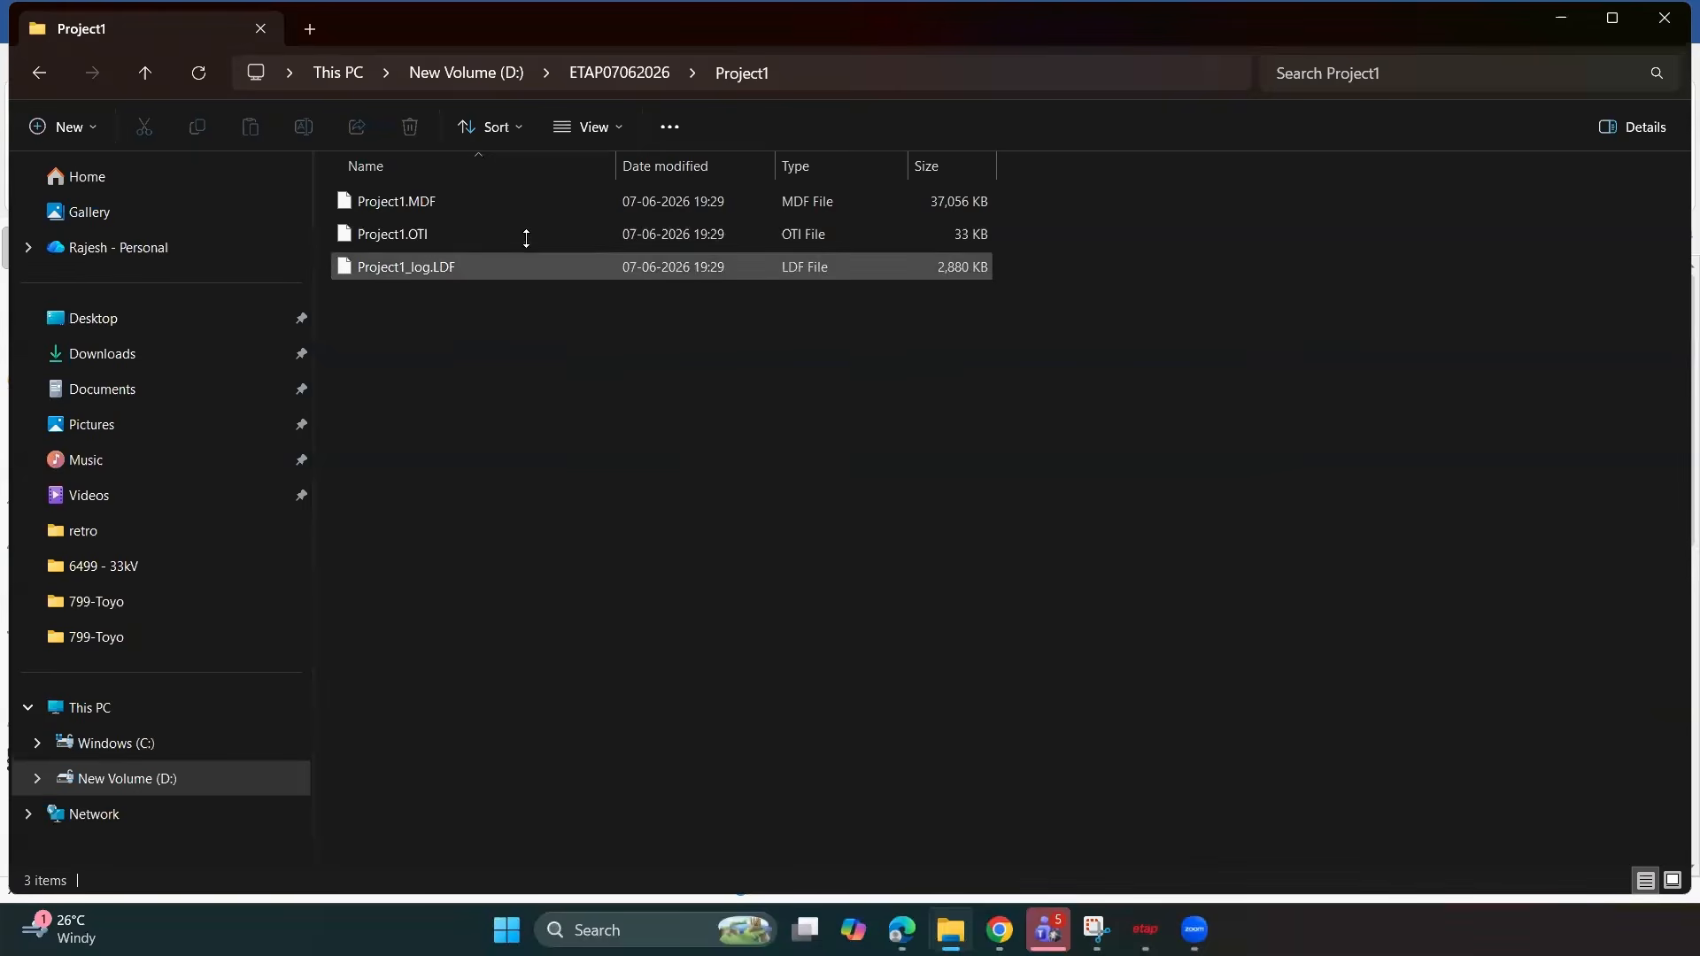
# Inspect the Project1.OTI and Project1.MDF files in File Explorer alongside the open project, ending back in ETAP
pyautogui.hotkey('alt', 'Tab')
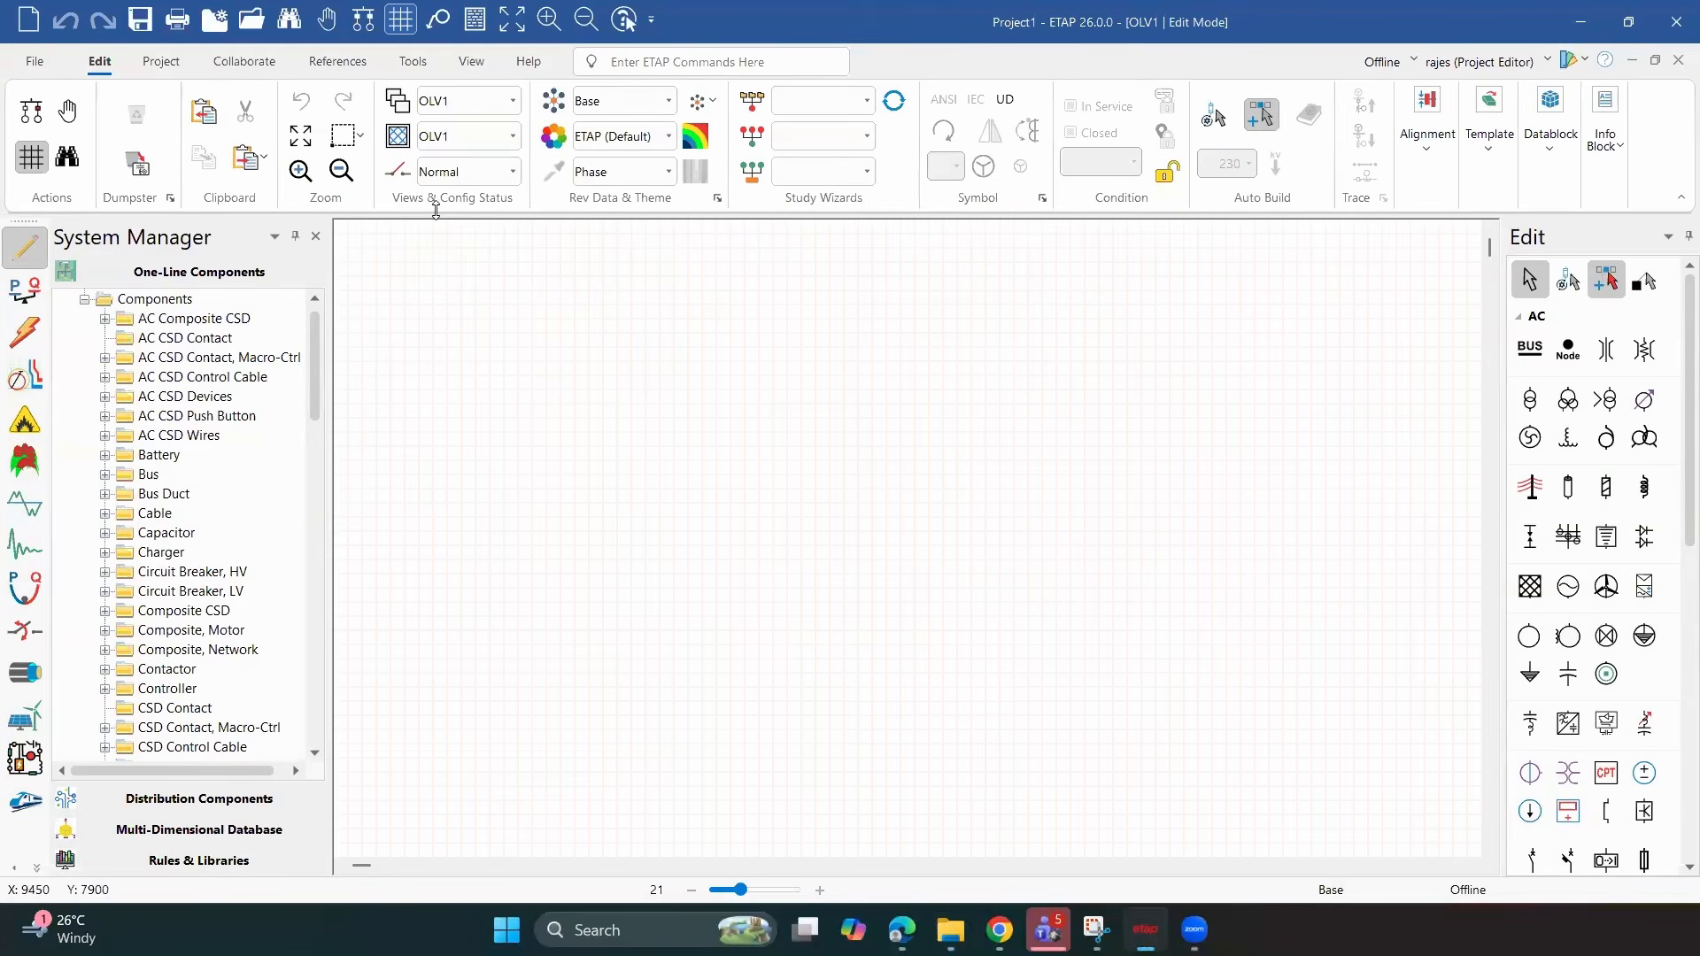
pyautogui.hotkey('alt', 'Tab')
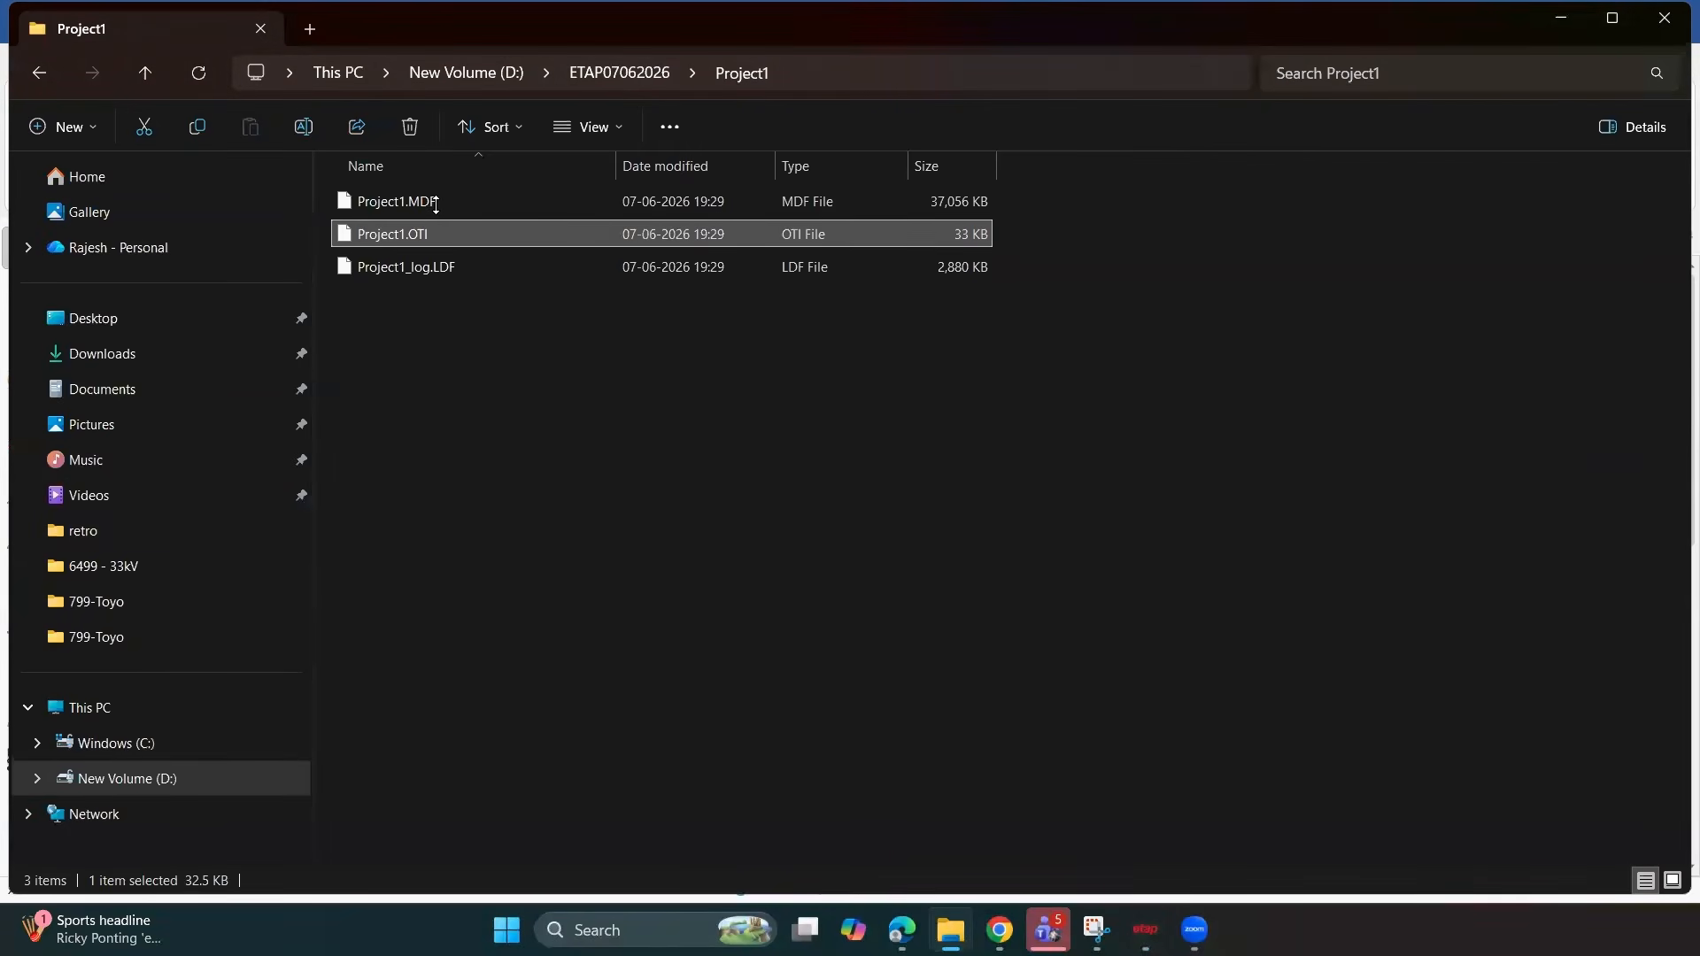
pyautogui.press('Up')
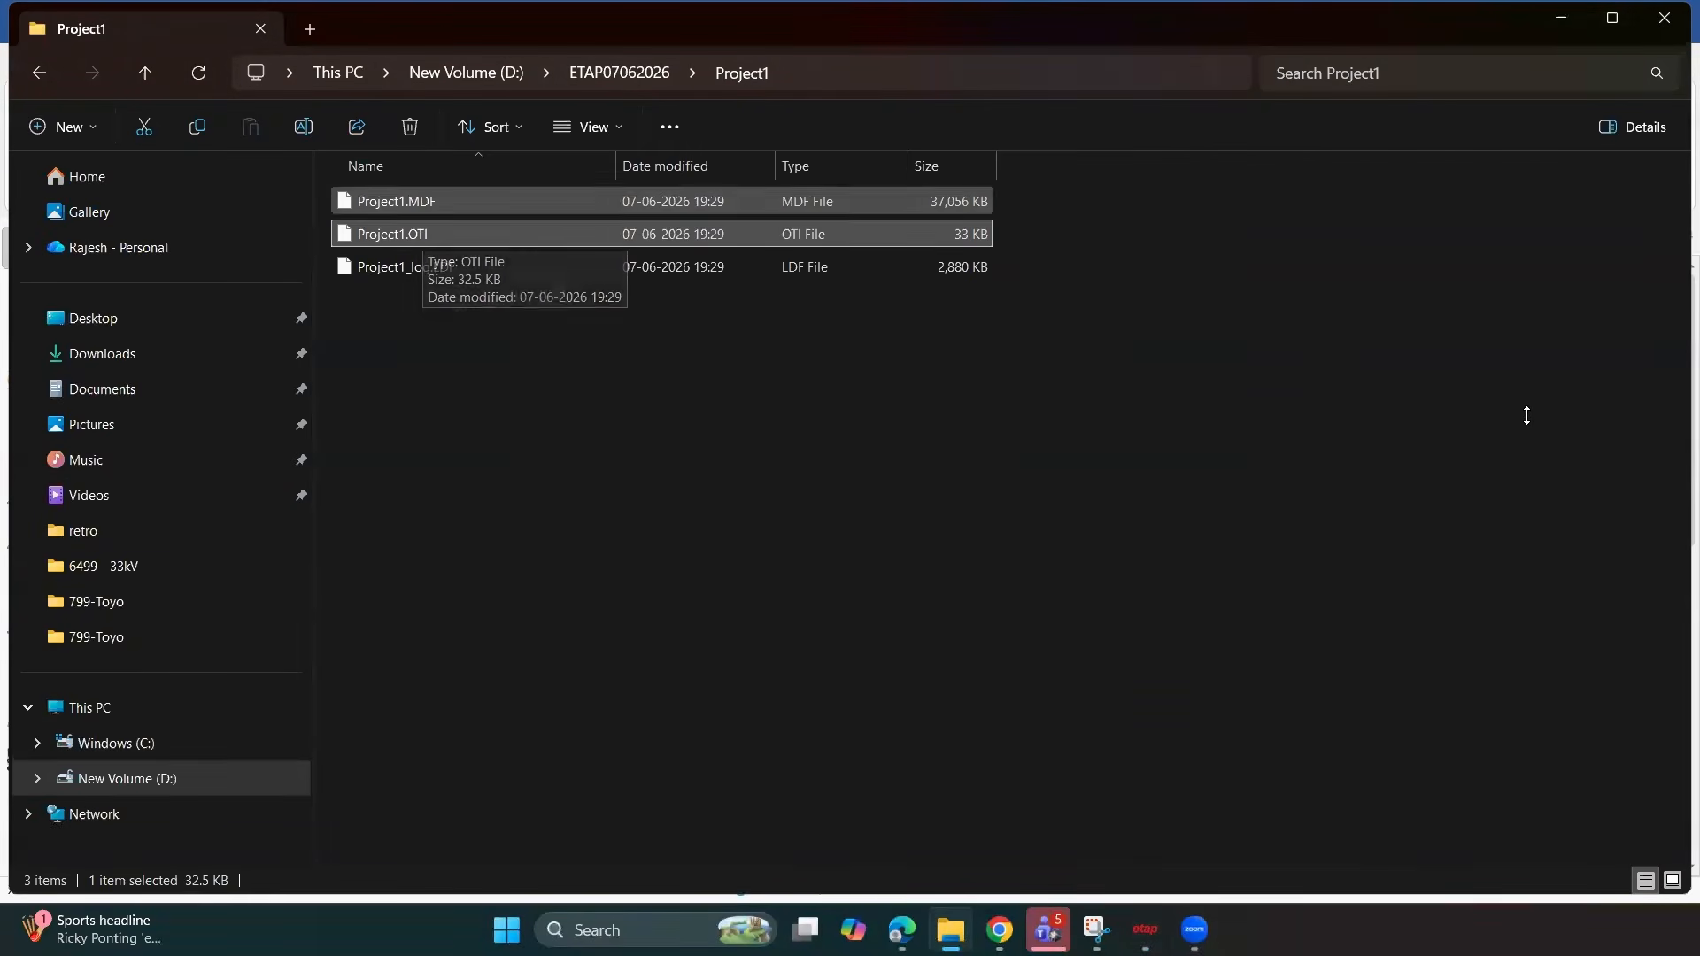
pyautogui.hotkey('alt', 'Tab')
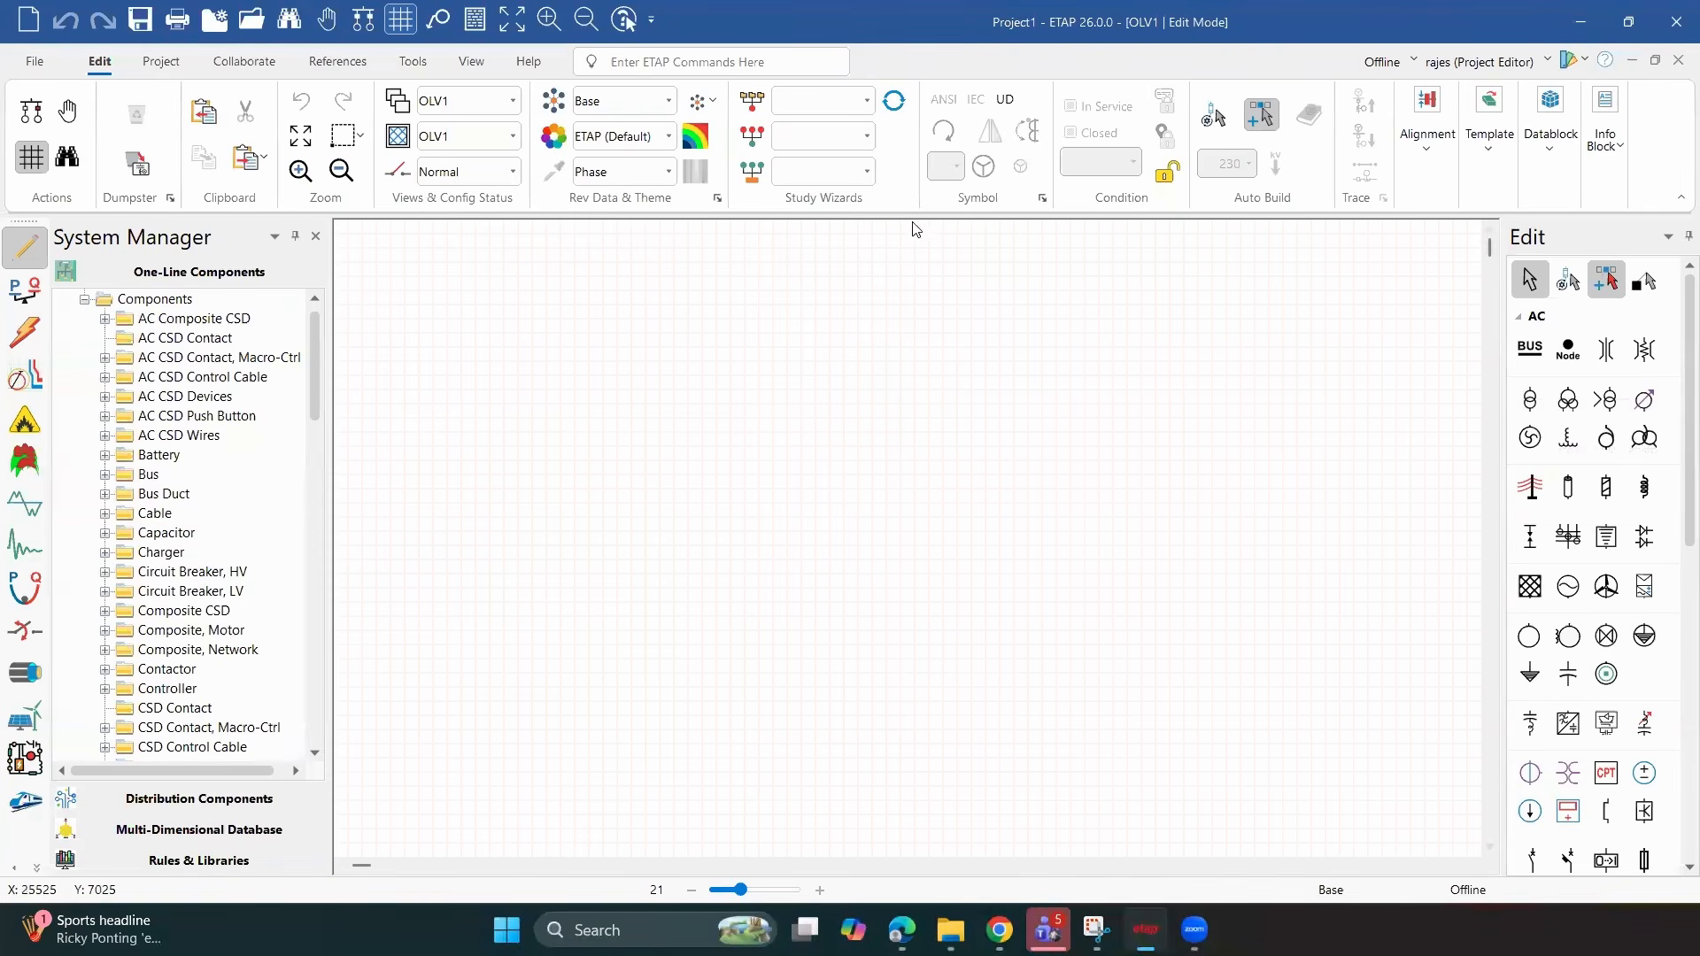
pyautogui.hotkey('alt', 'Tab')
pyautogui.hotkey('alt', 'Tab')
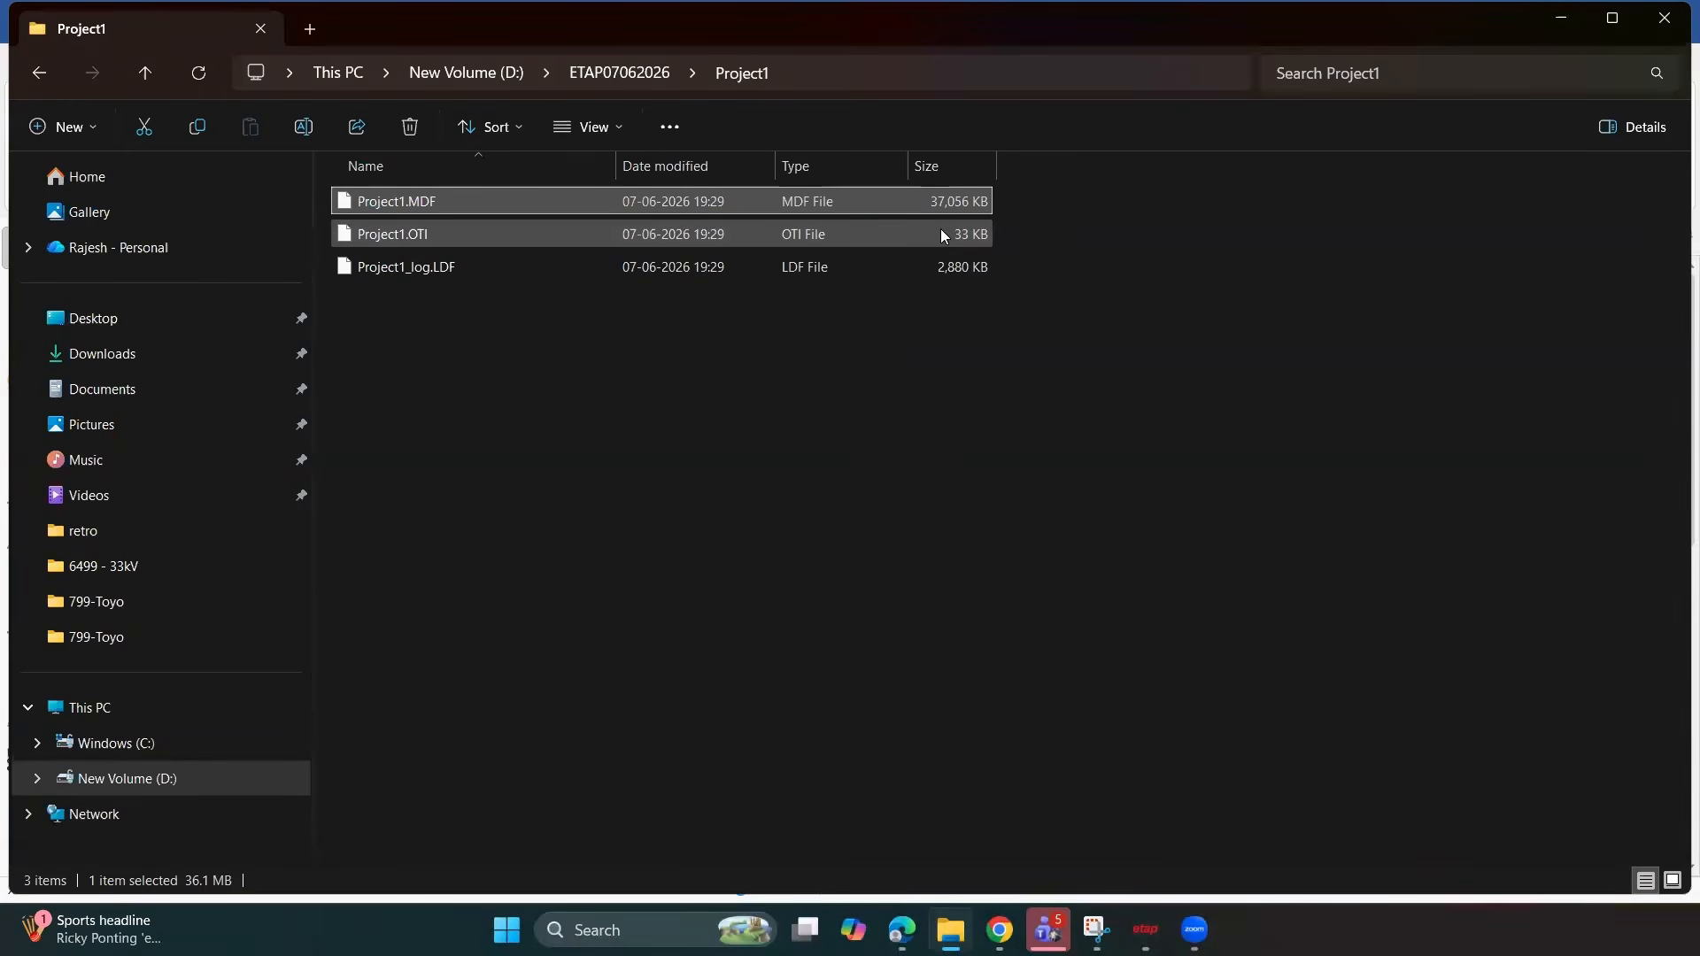
pyautogui.hotkey('alt', 'Tab')
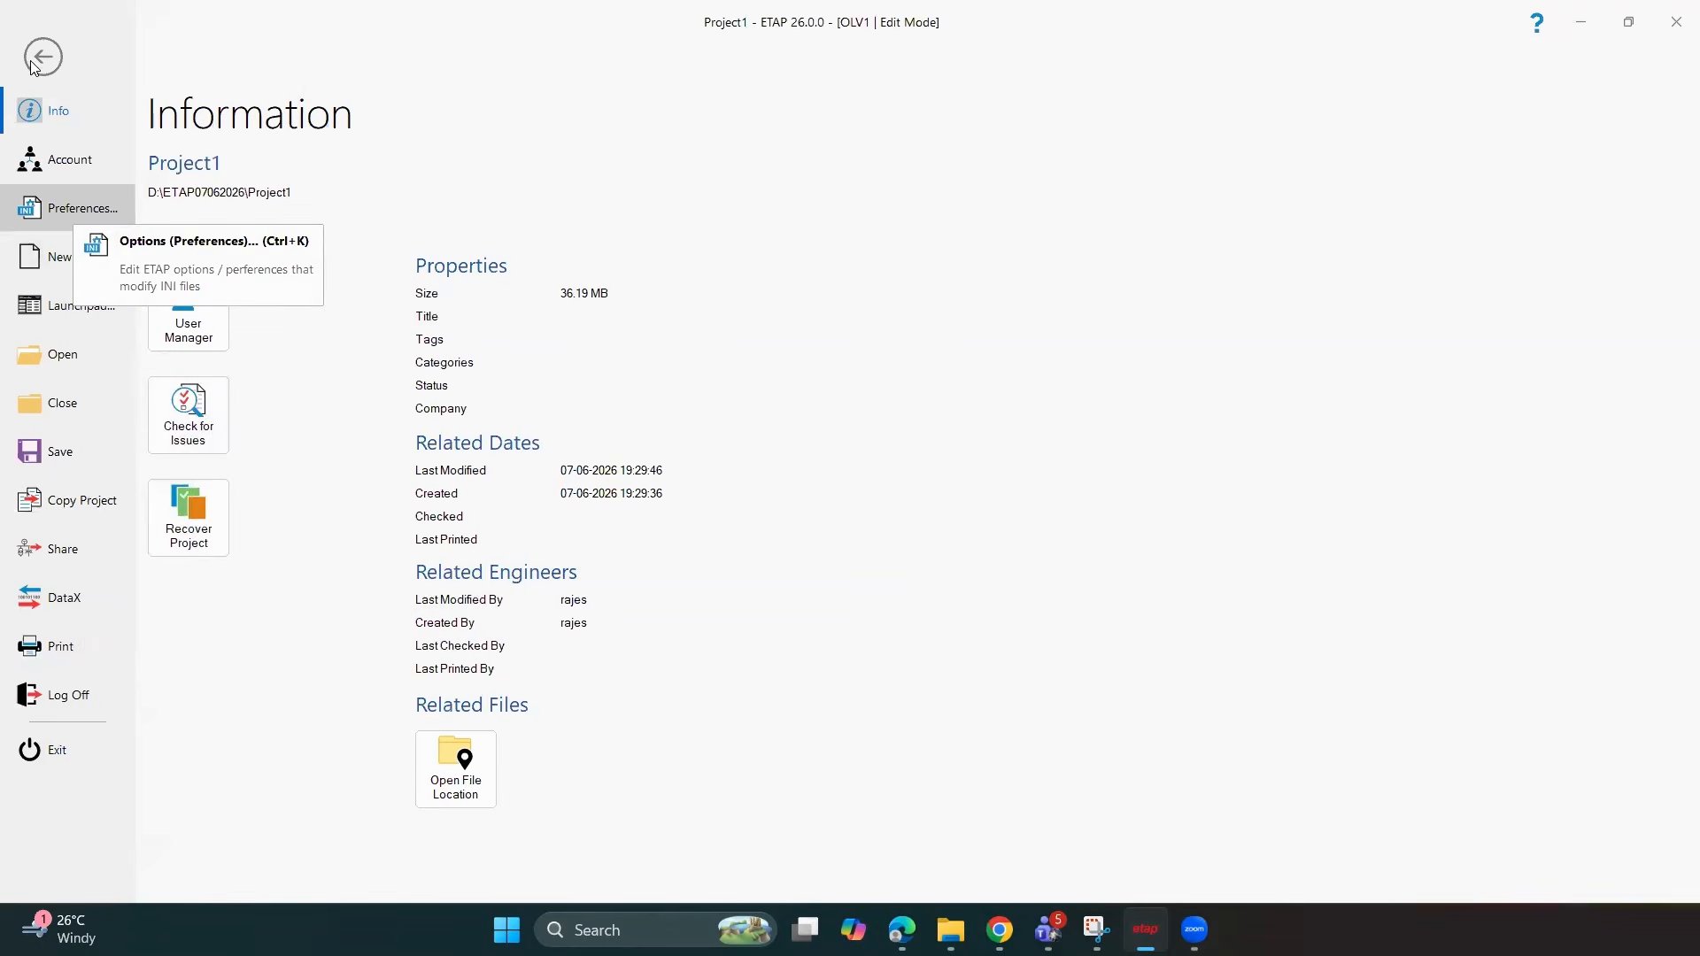
# In the preferences, set the ETAP Project option Voltage Control Source as Swing Source to False and apply it
pyautogui.click(88, 218)
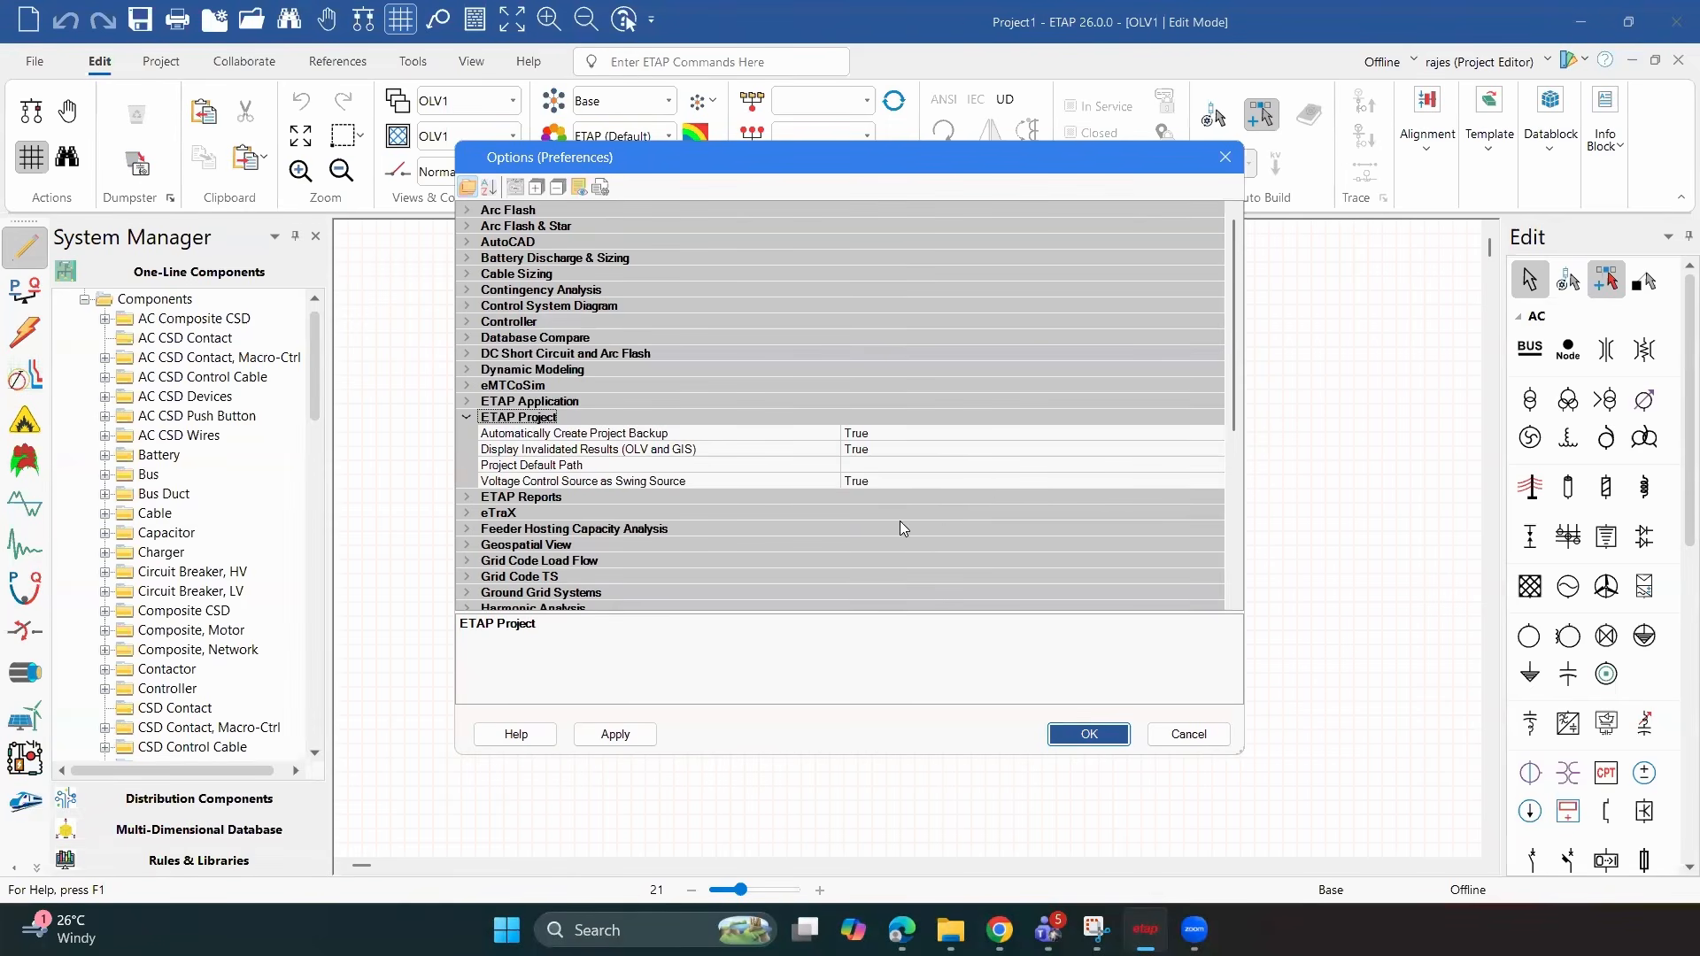
pyautogui.click(918, 482)
pyautogui.click(1215, 483)
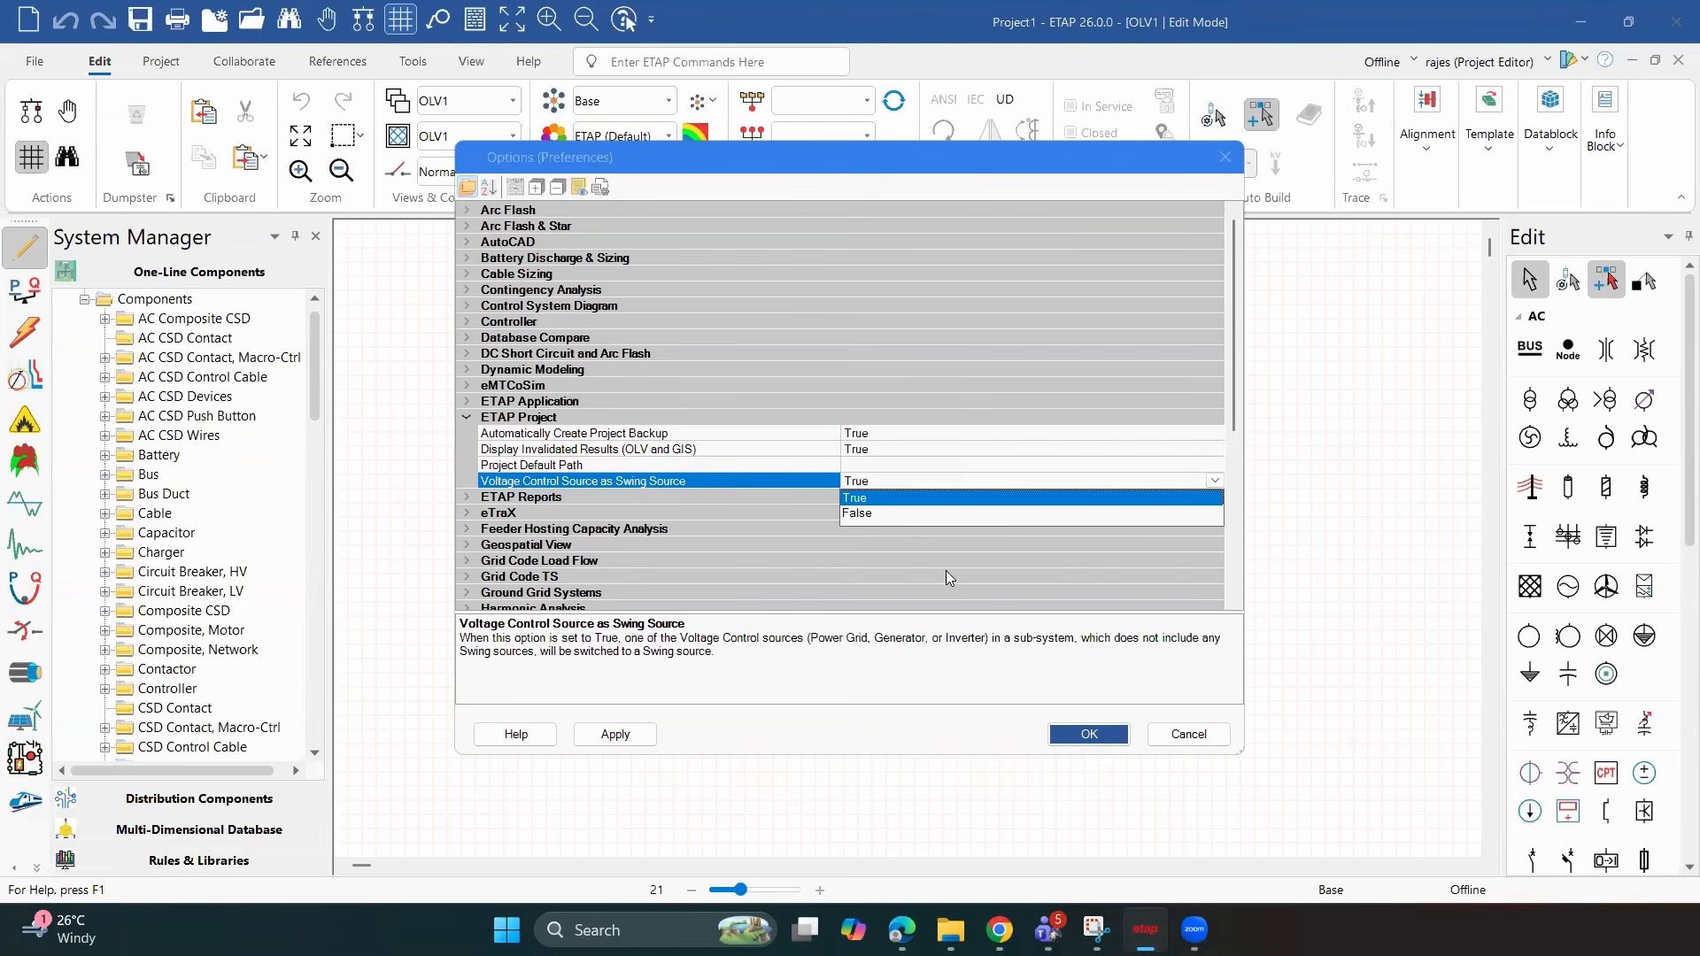
pyautogui.click(742, 497)
pyautogui.click(1214, 480)
pyautogui.click(1098, 513)
pyautogui.click(1089, 734)
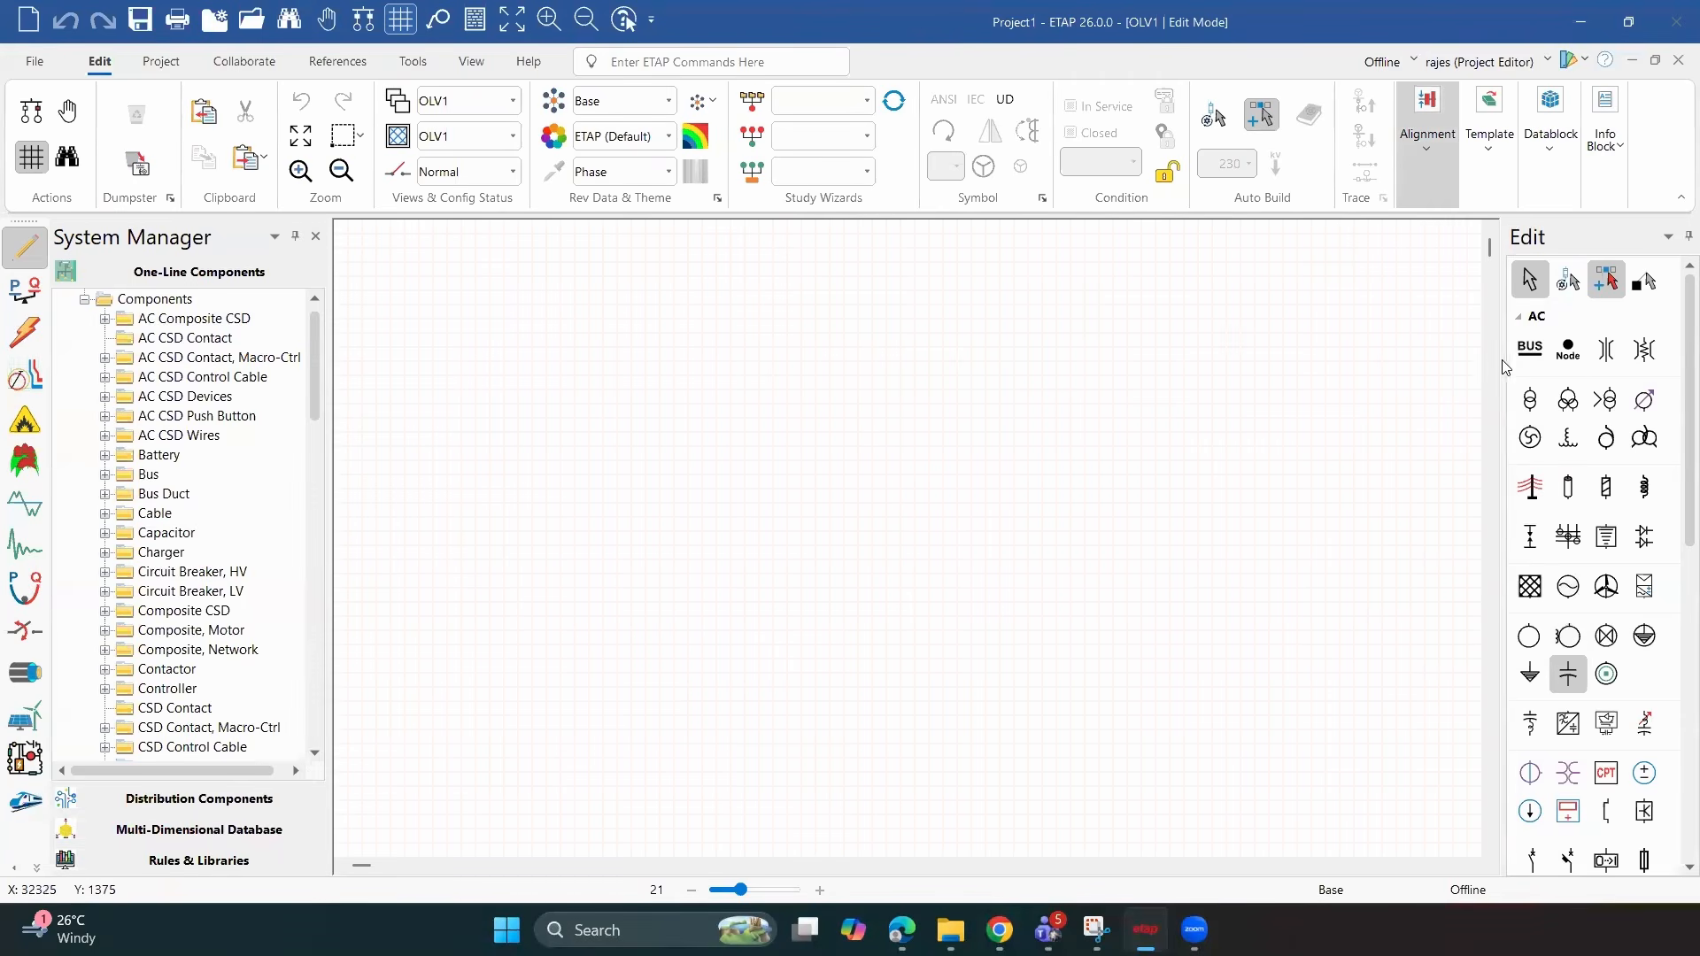
# Place a synchronous generator on the one-line diagram, add a bus below it, and connect the two
pyautogui.click(1530, 347)
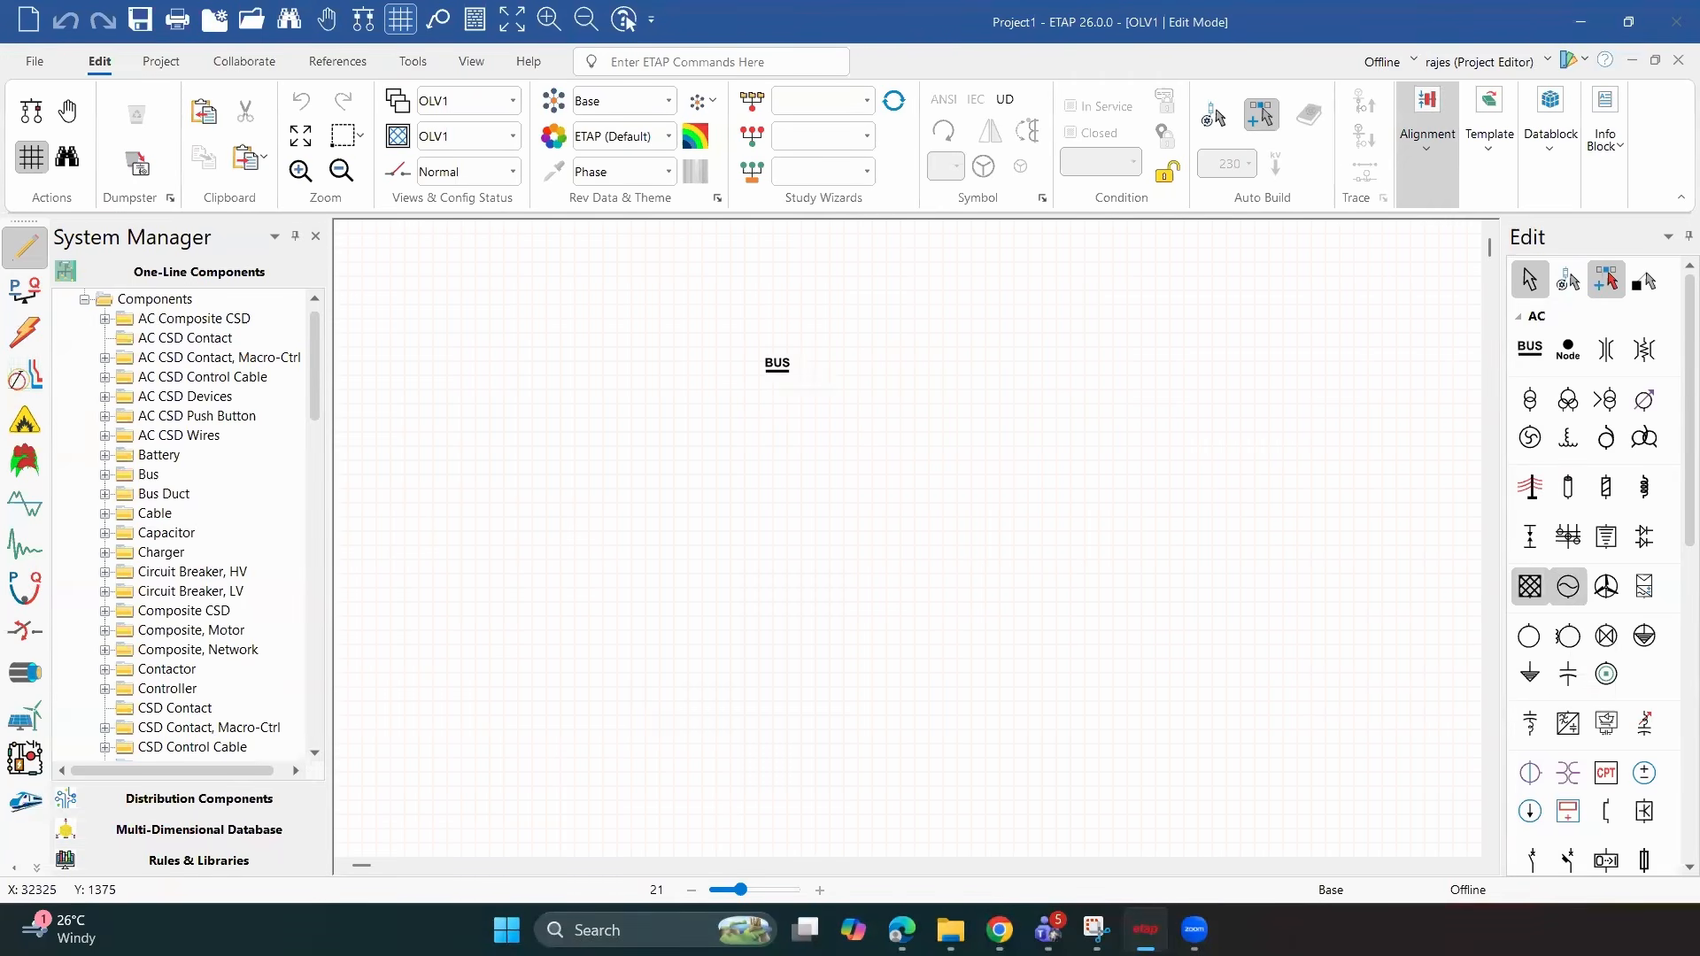
pyautogui.click(779, 362)
pyautogui.scroll(5, 781, 329)
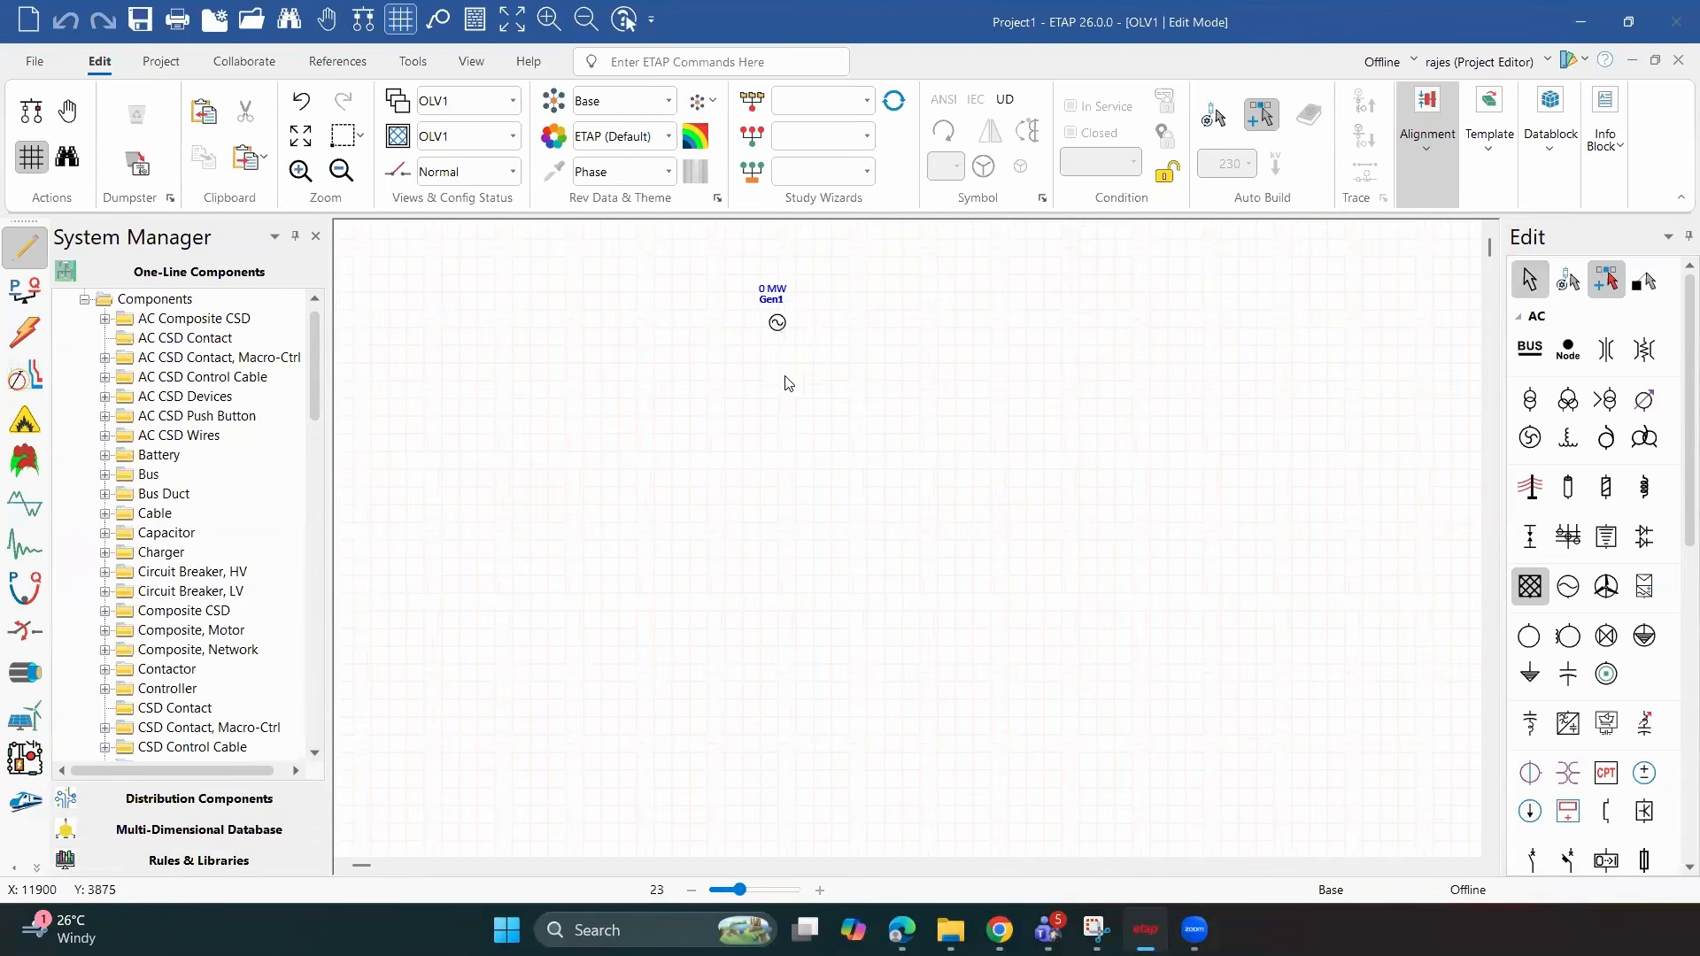
pyautogui.click(1530, 346)
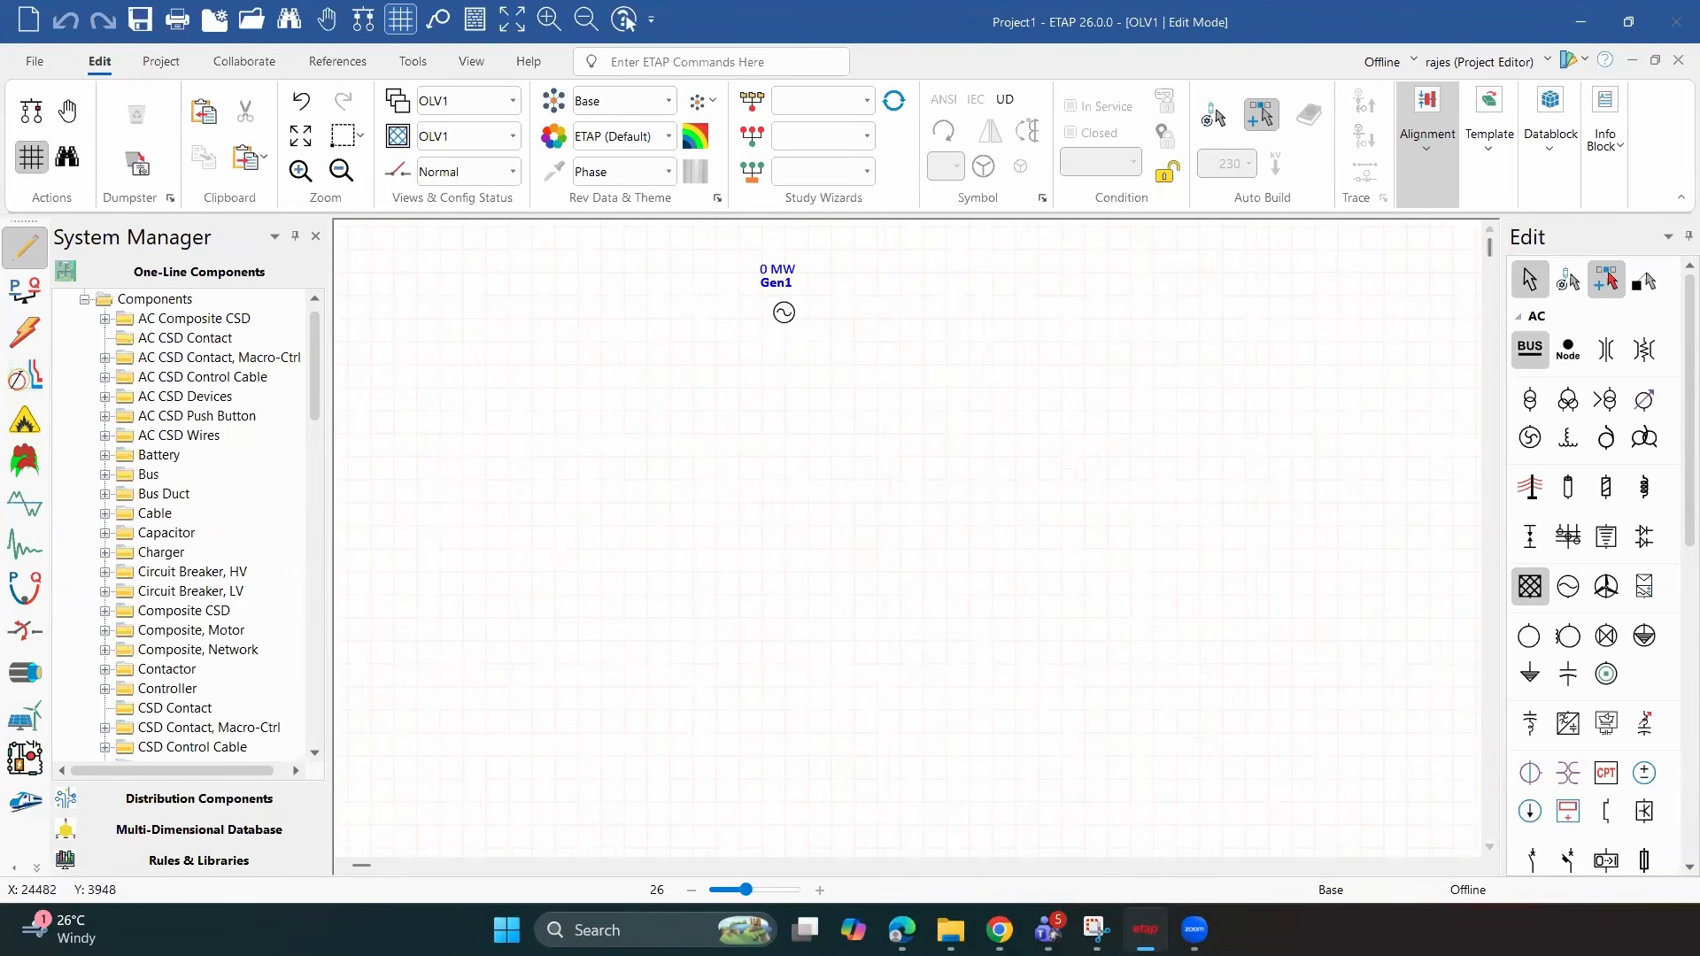
pyautogui.click(772, 376)
pyautogui.moveTo(783, 322); pyautogui.dragTo(783, 377)
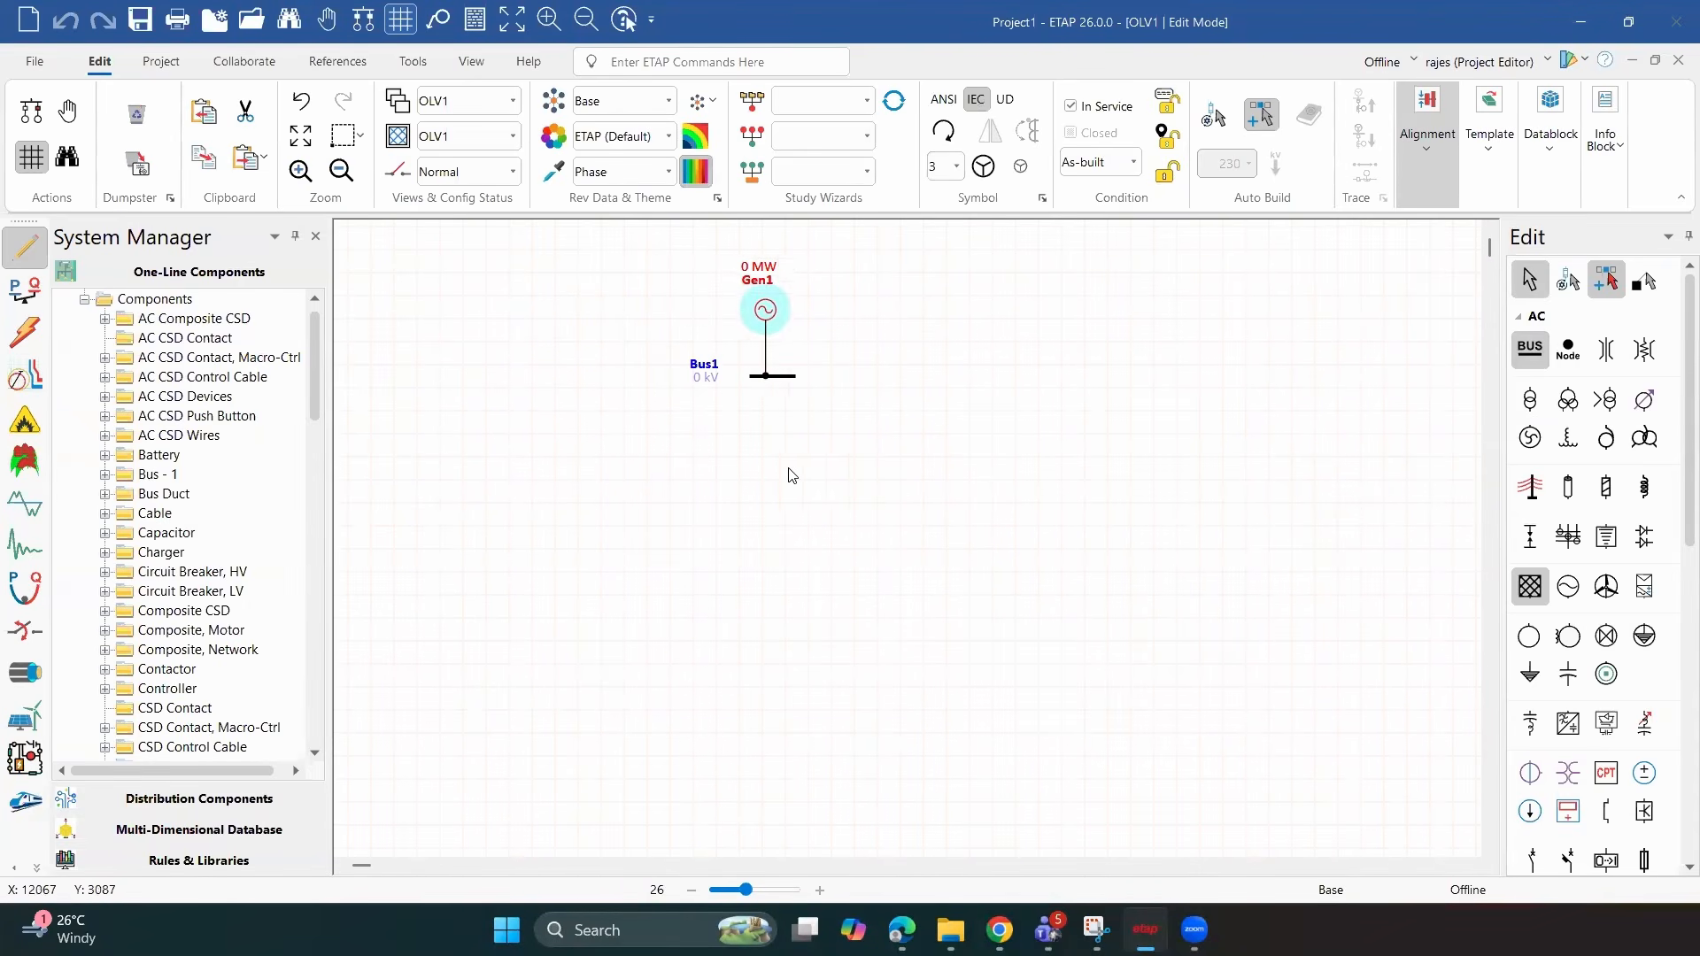
# Add a two-winding transformer connected below Bus1 and place a second bus beneath it
pyautogui.click(1518, 356)
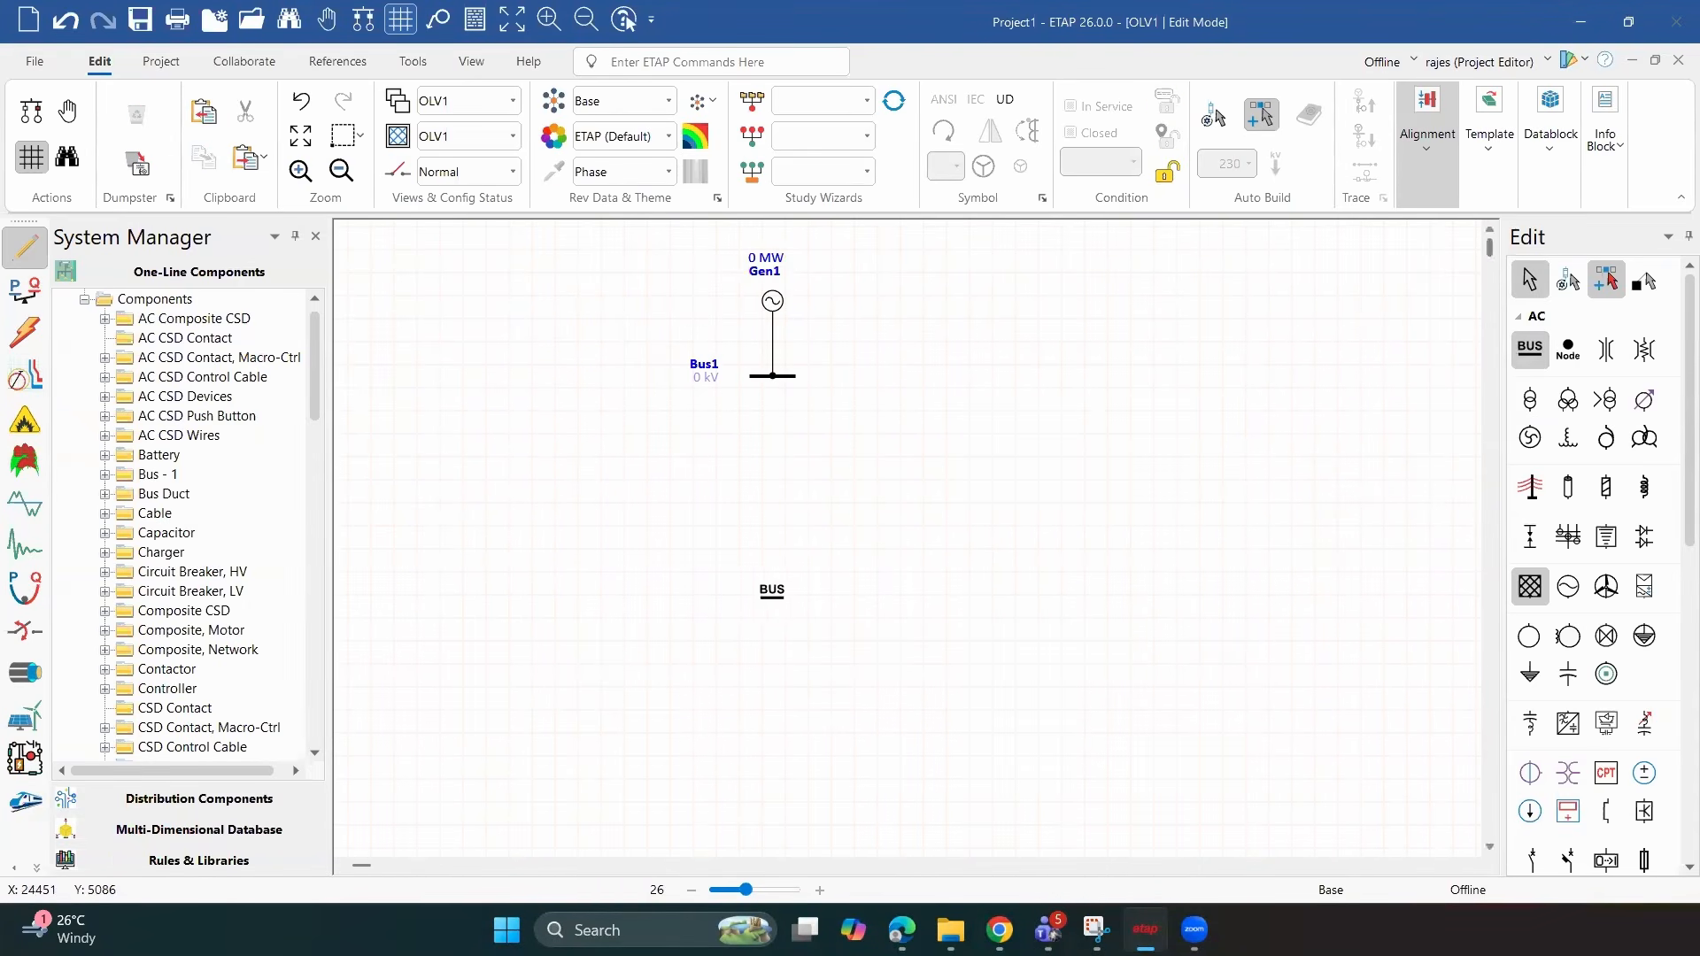
pyautogui.moveTo(768, 525); pyautogui.dragTo(775, 596)
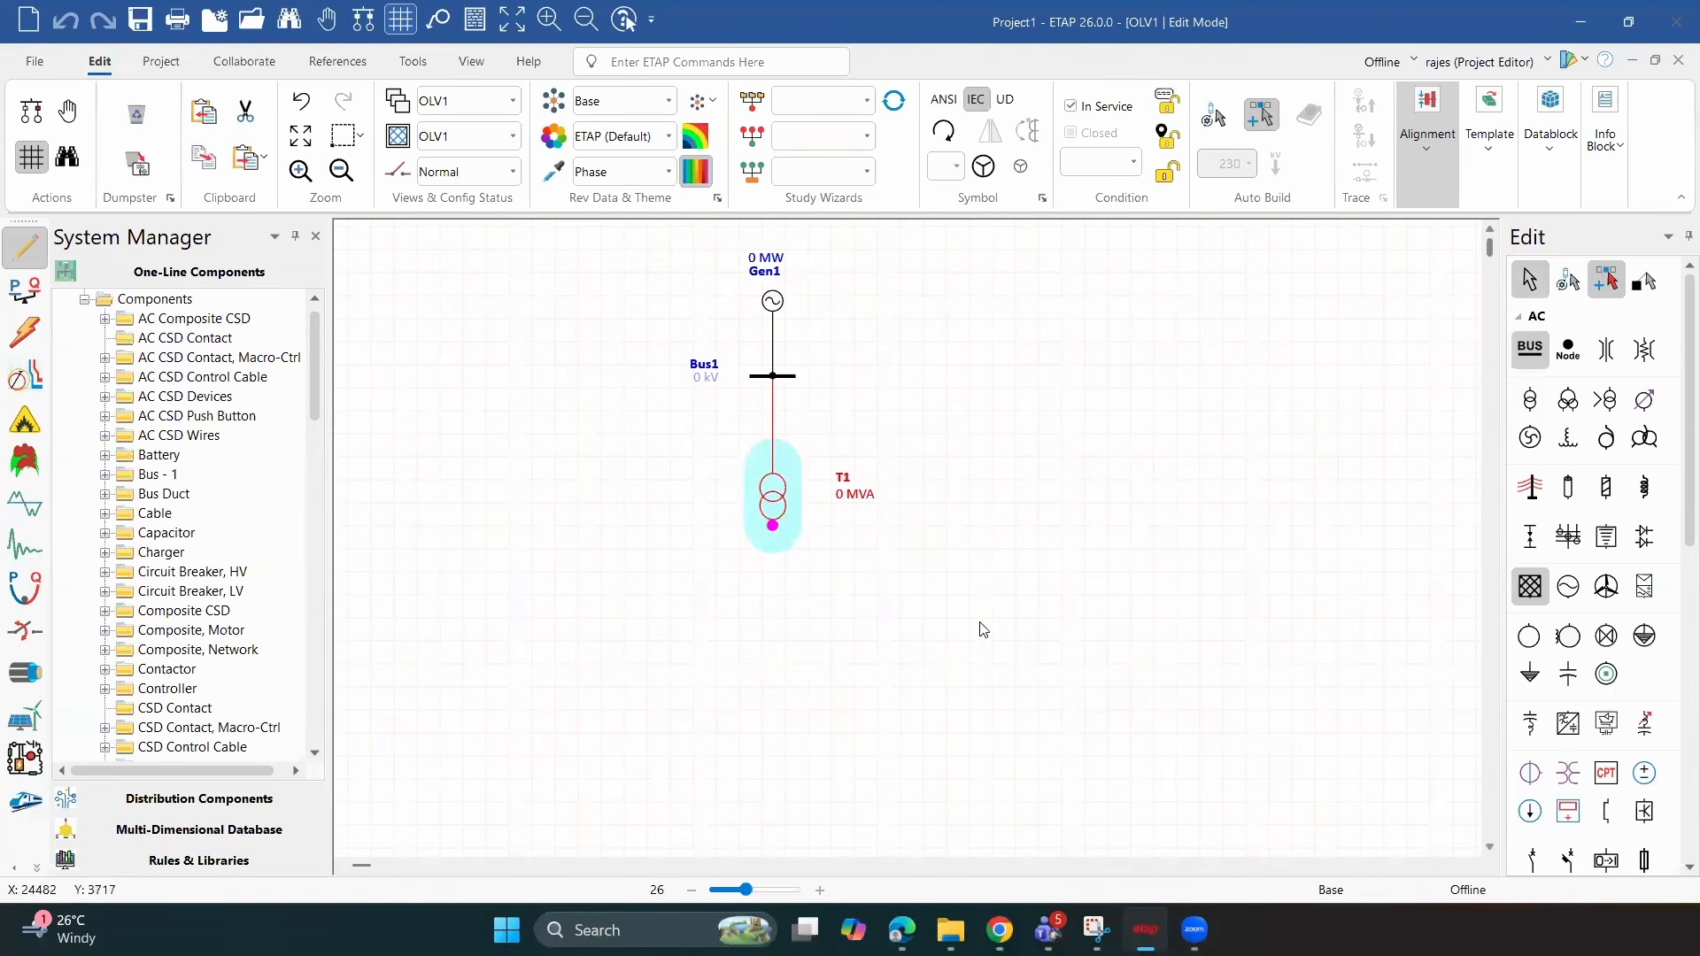
pyautogui.click(775, 598)
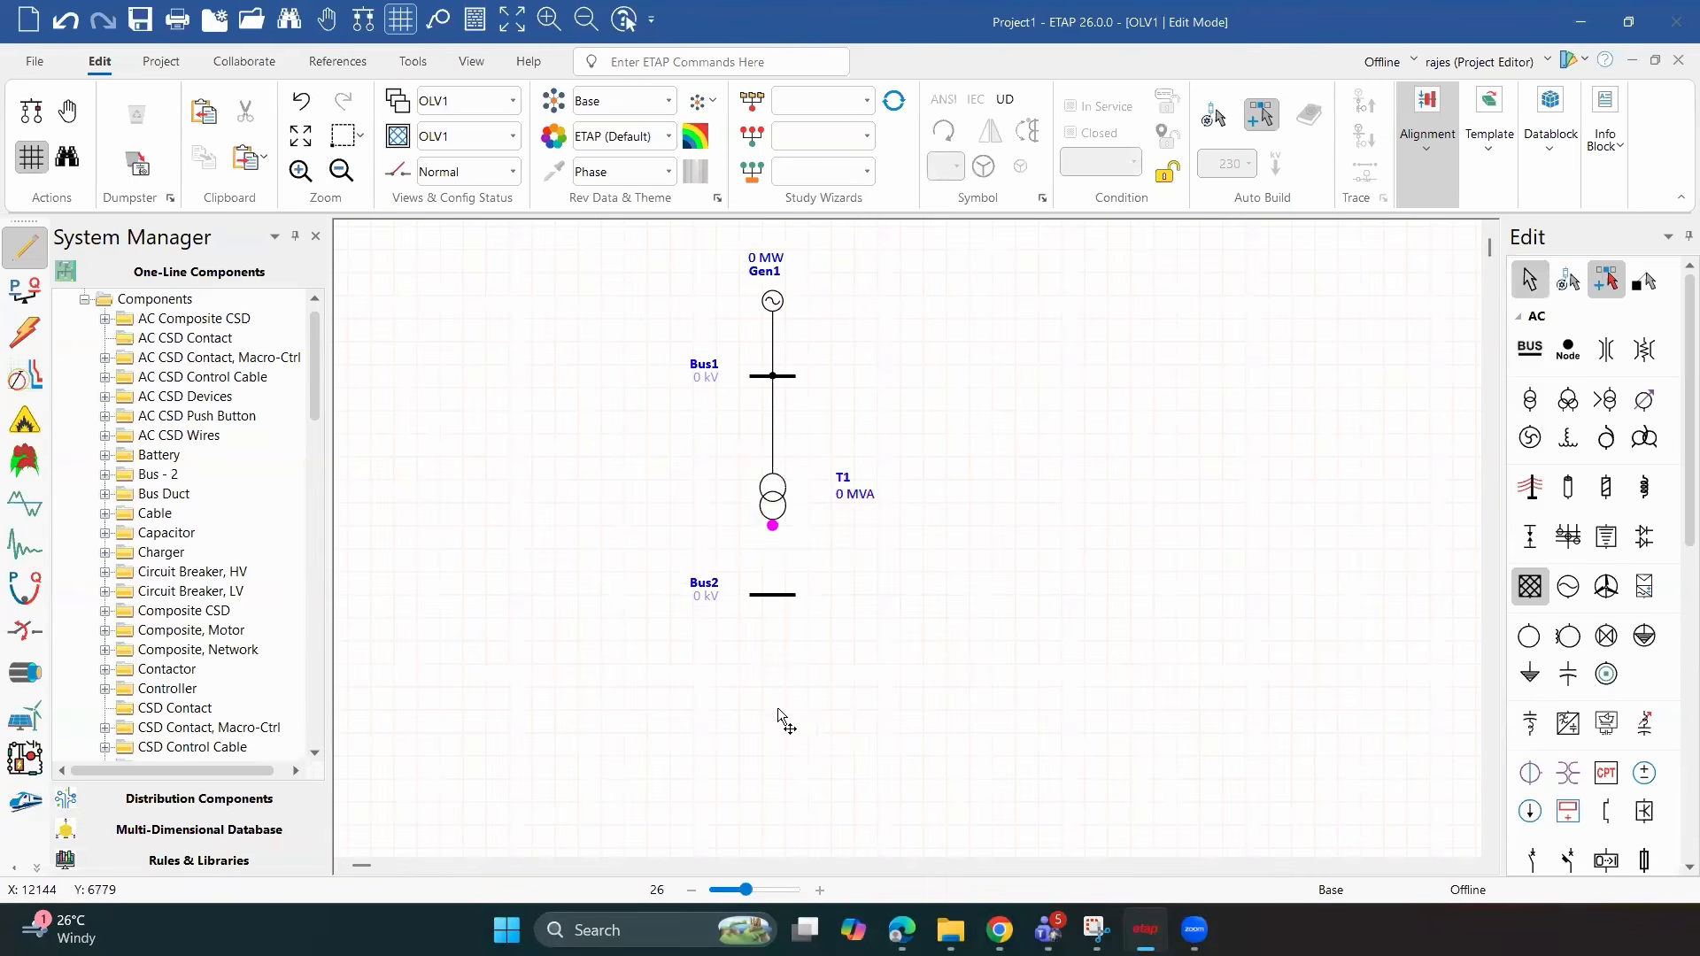
# Add a cable connected below Bus2, place a third bus beneath it, and connect the cable's lower end to that bus
pyautogui.click(1530, 349)
pyautogui.click(764, 778)
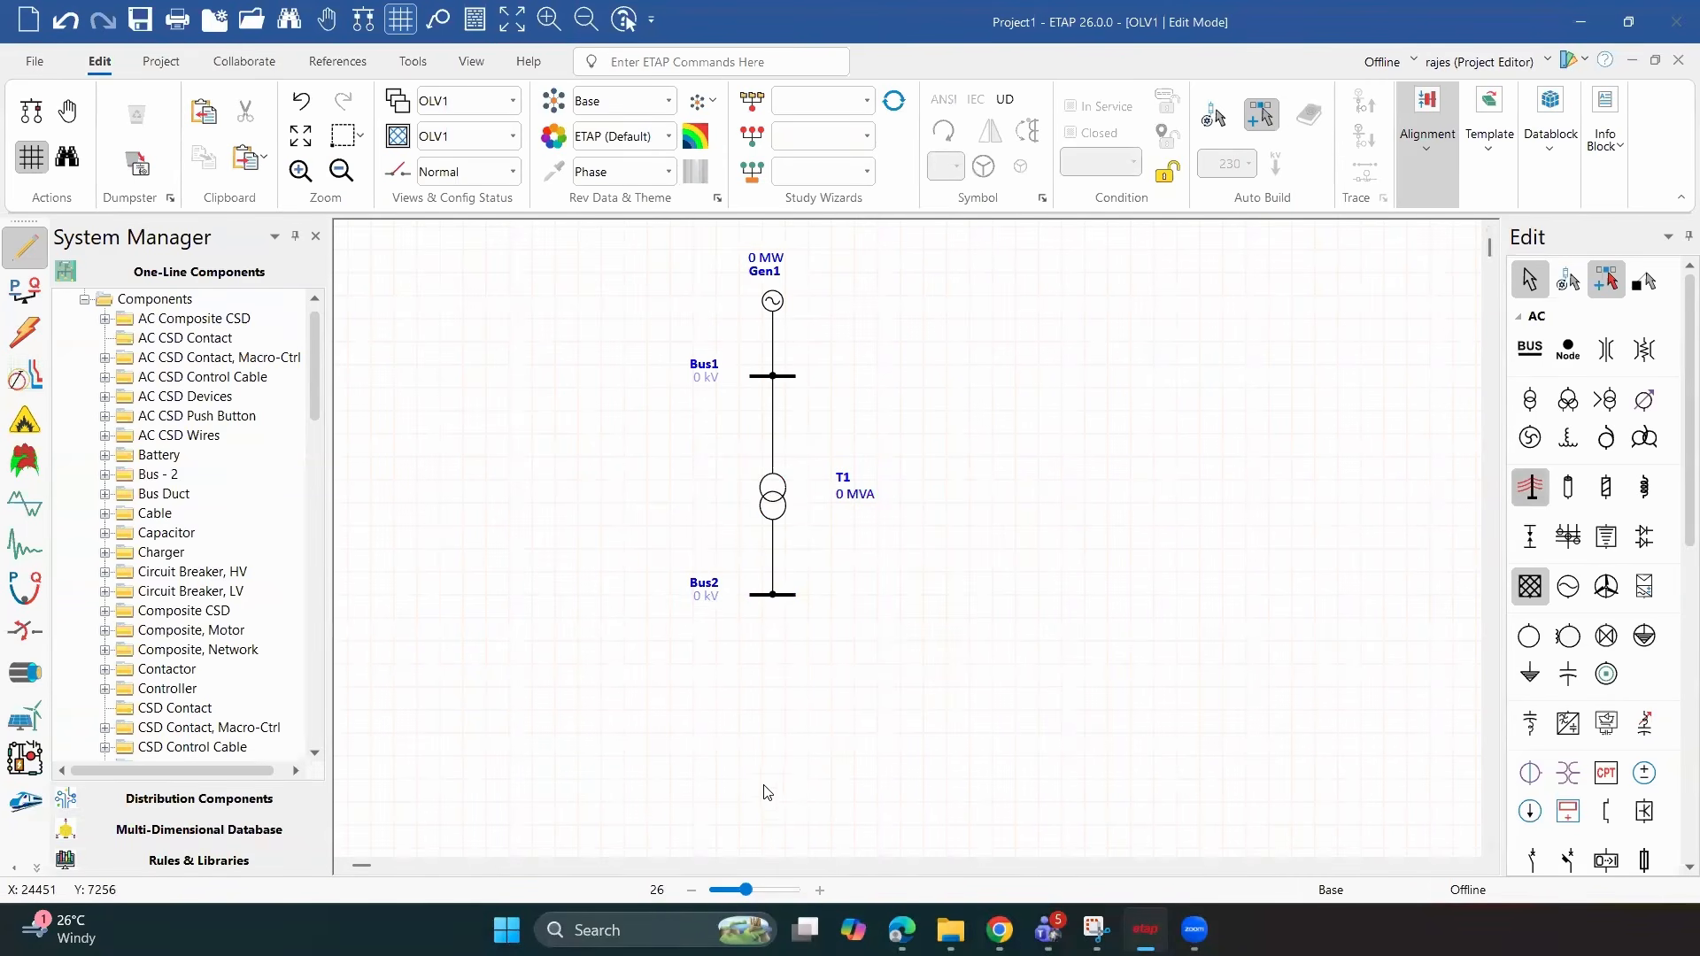
pyautogui.click(773, 708)
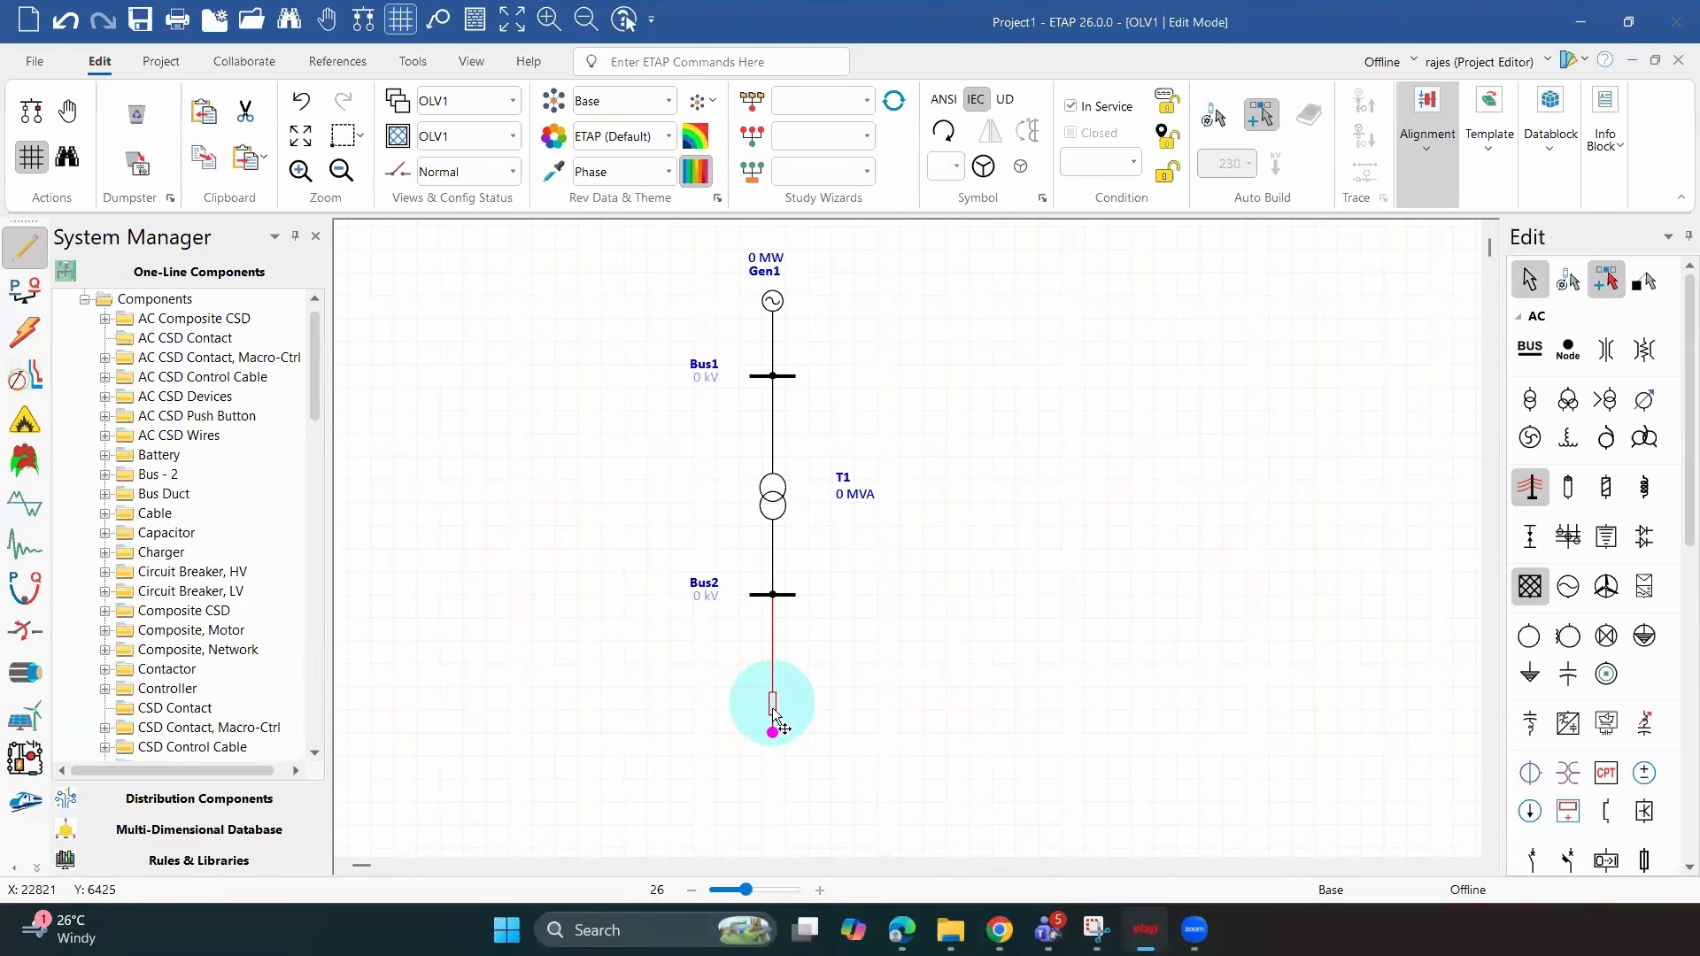
pyautogui.click(917, 680)
pyautogui.click(765, 784)
pyautogui.moveTo(772, 722); pyautogui.dragTo(763, 788)
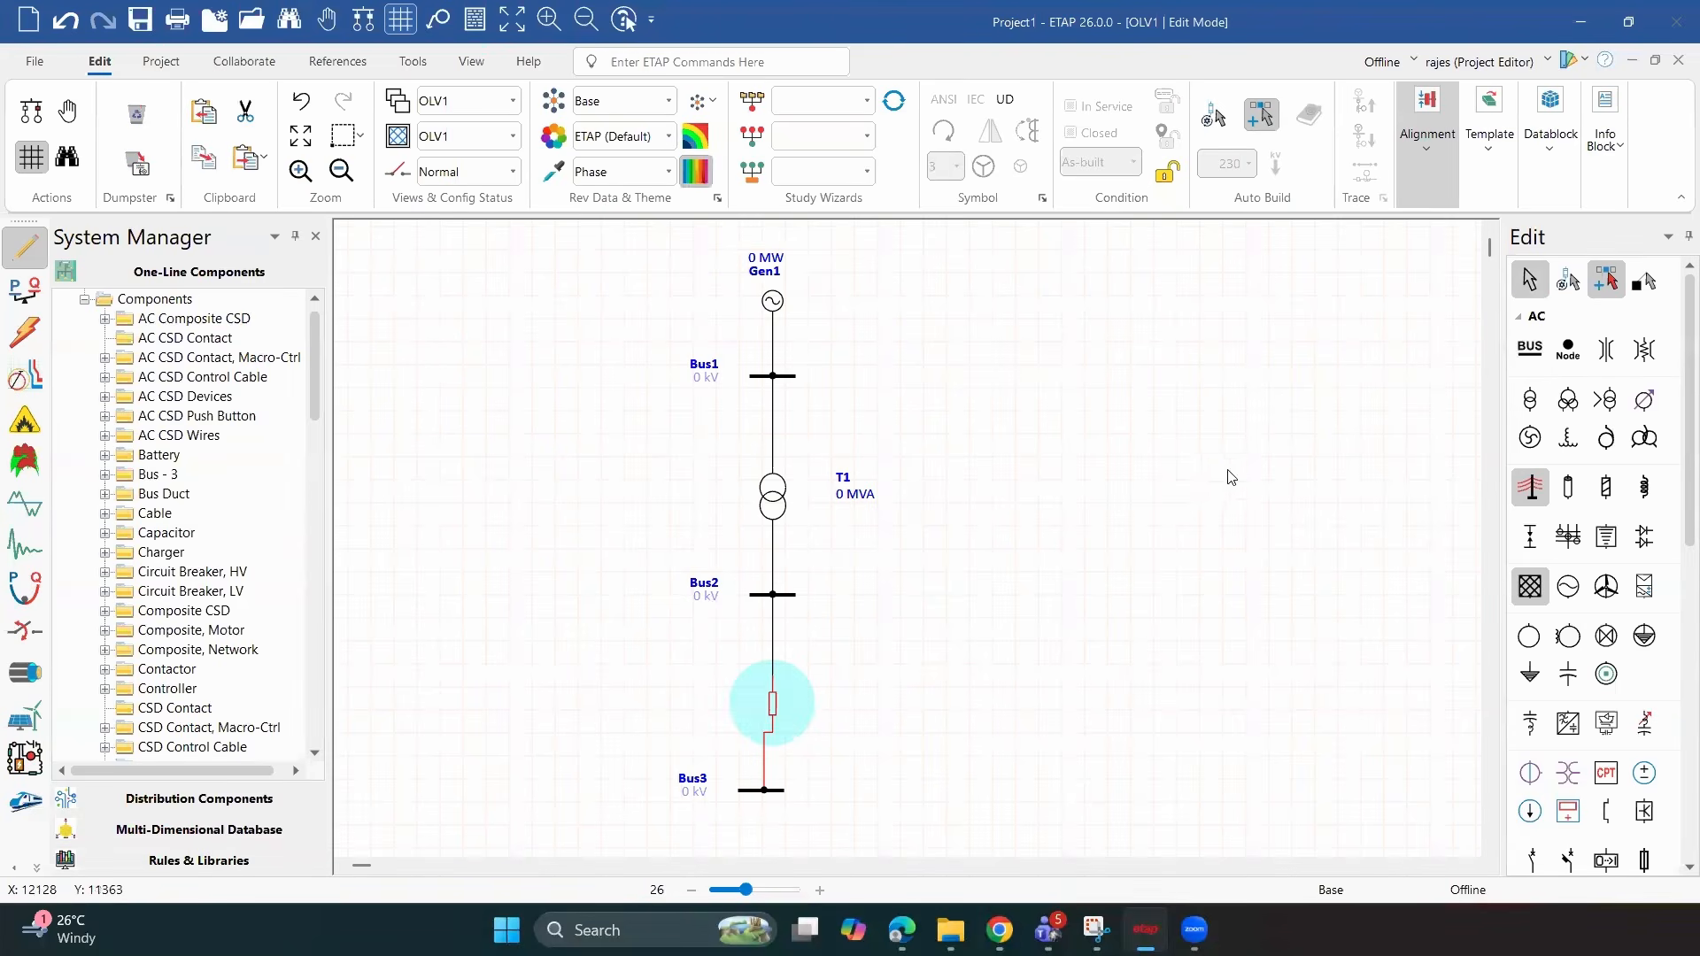
# Align the cable vertically between Bus2 and Bus3 so its connection line runs straight
pyautogui.click(793, 672)
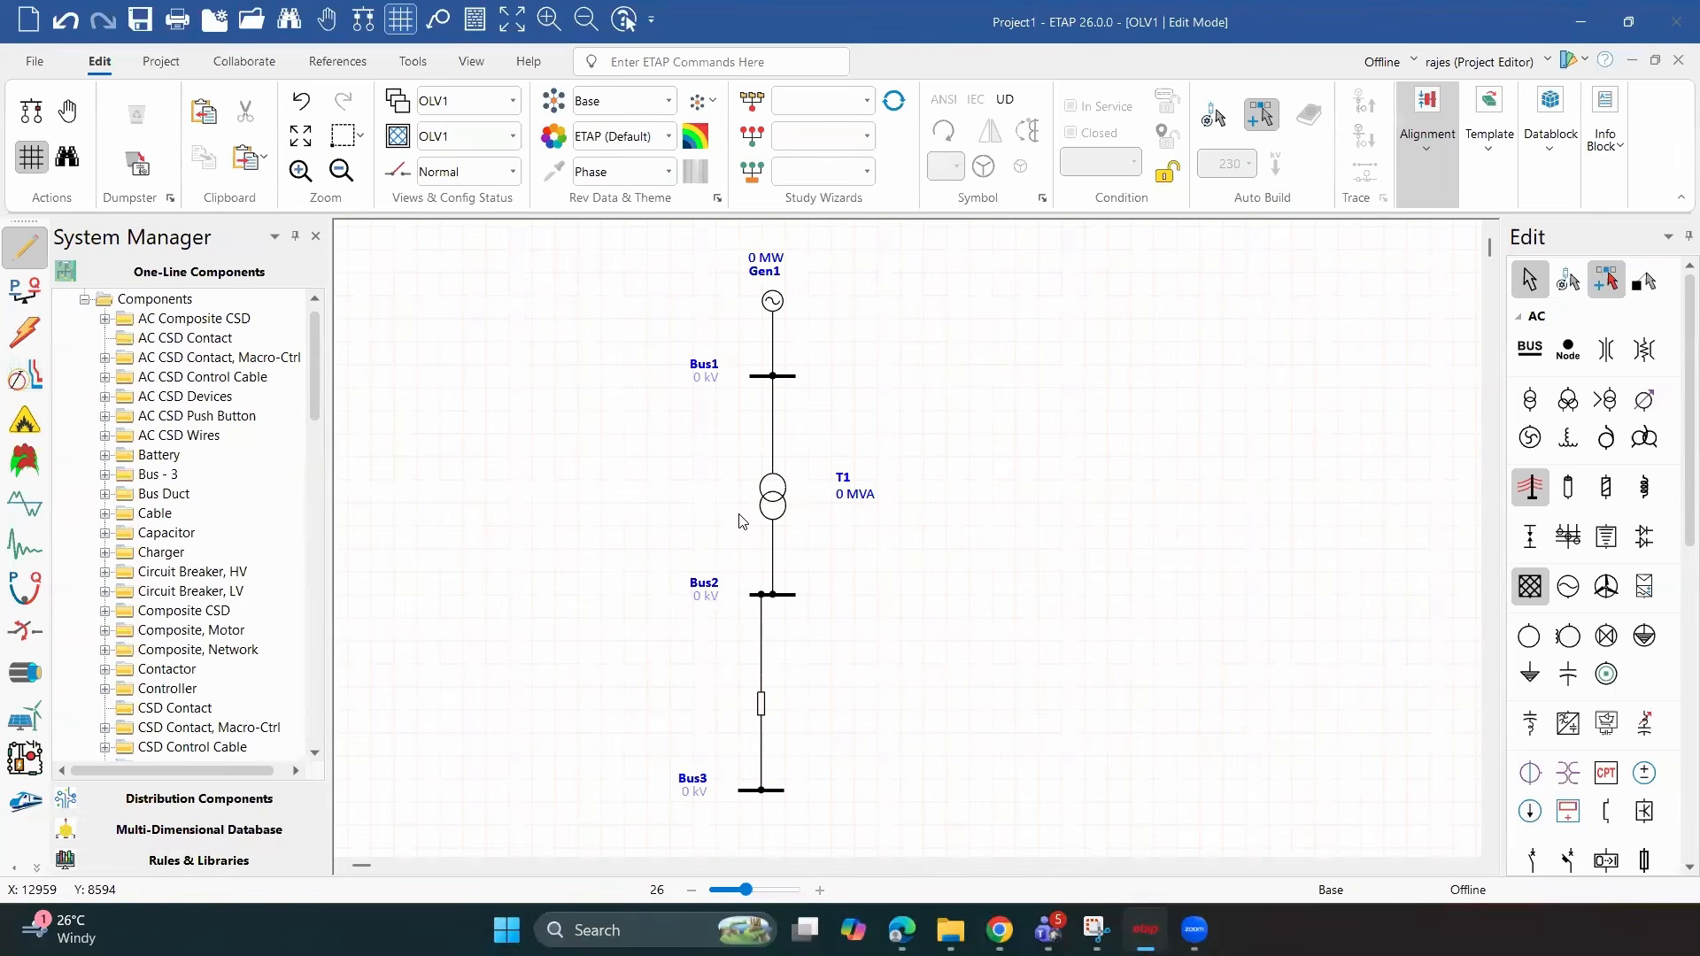
pyautogui.click(760, 703)
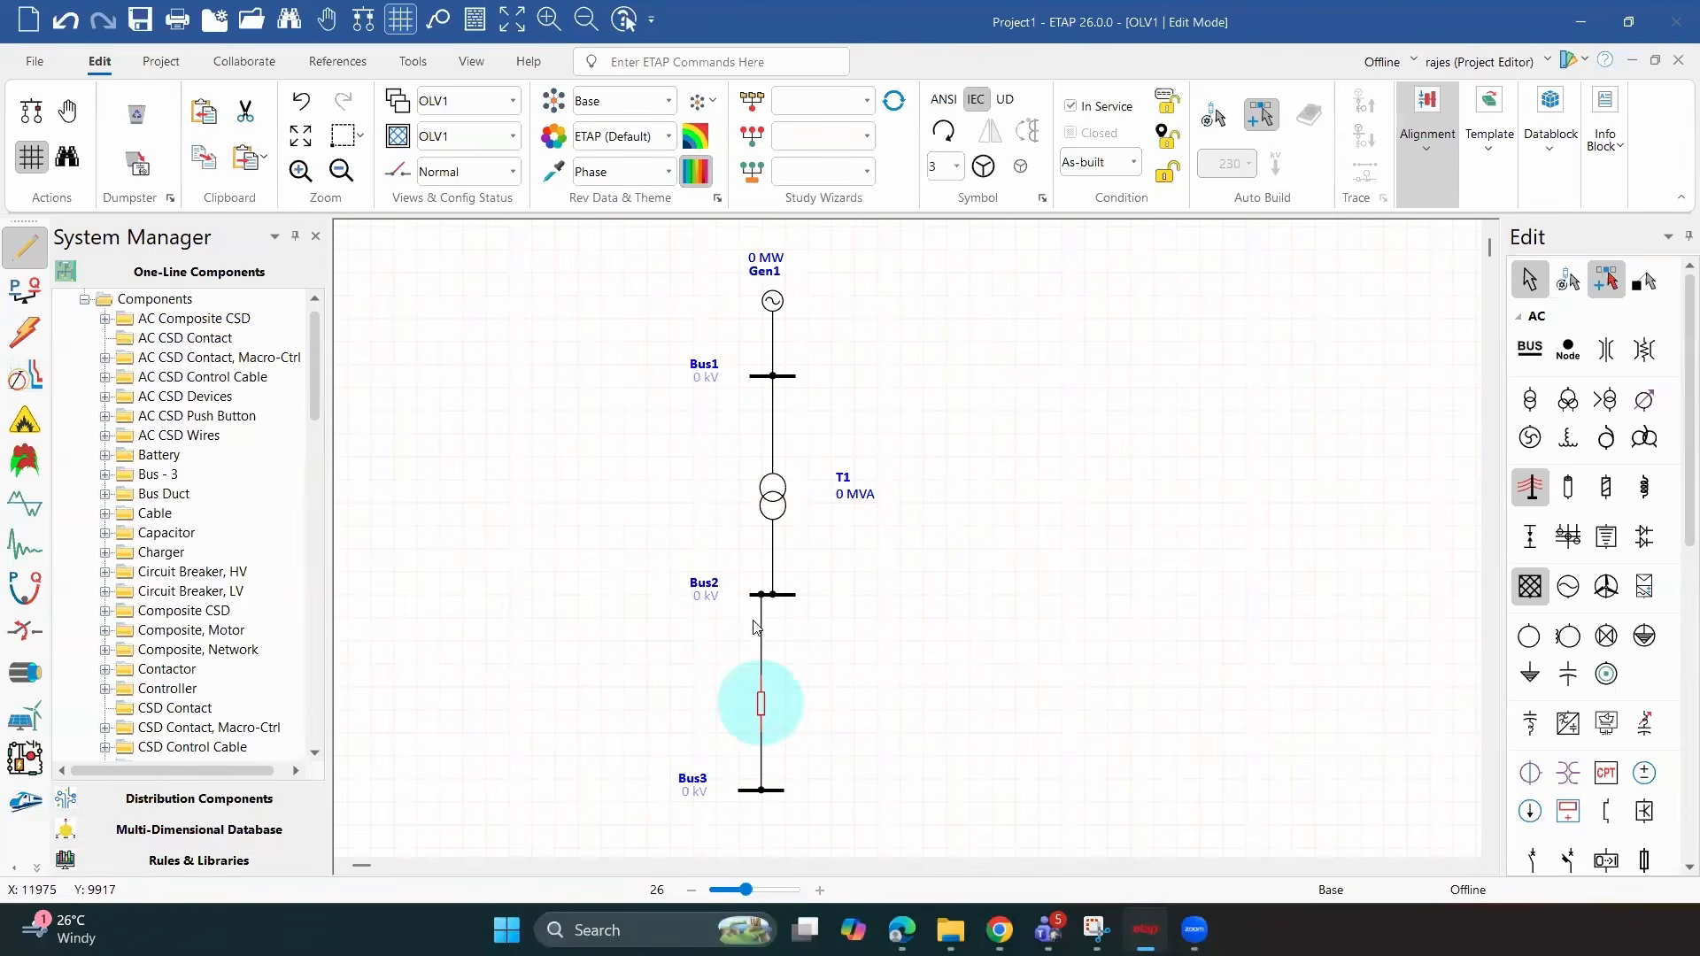
pyautogui.click(875, 651)
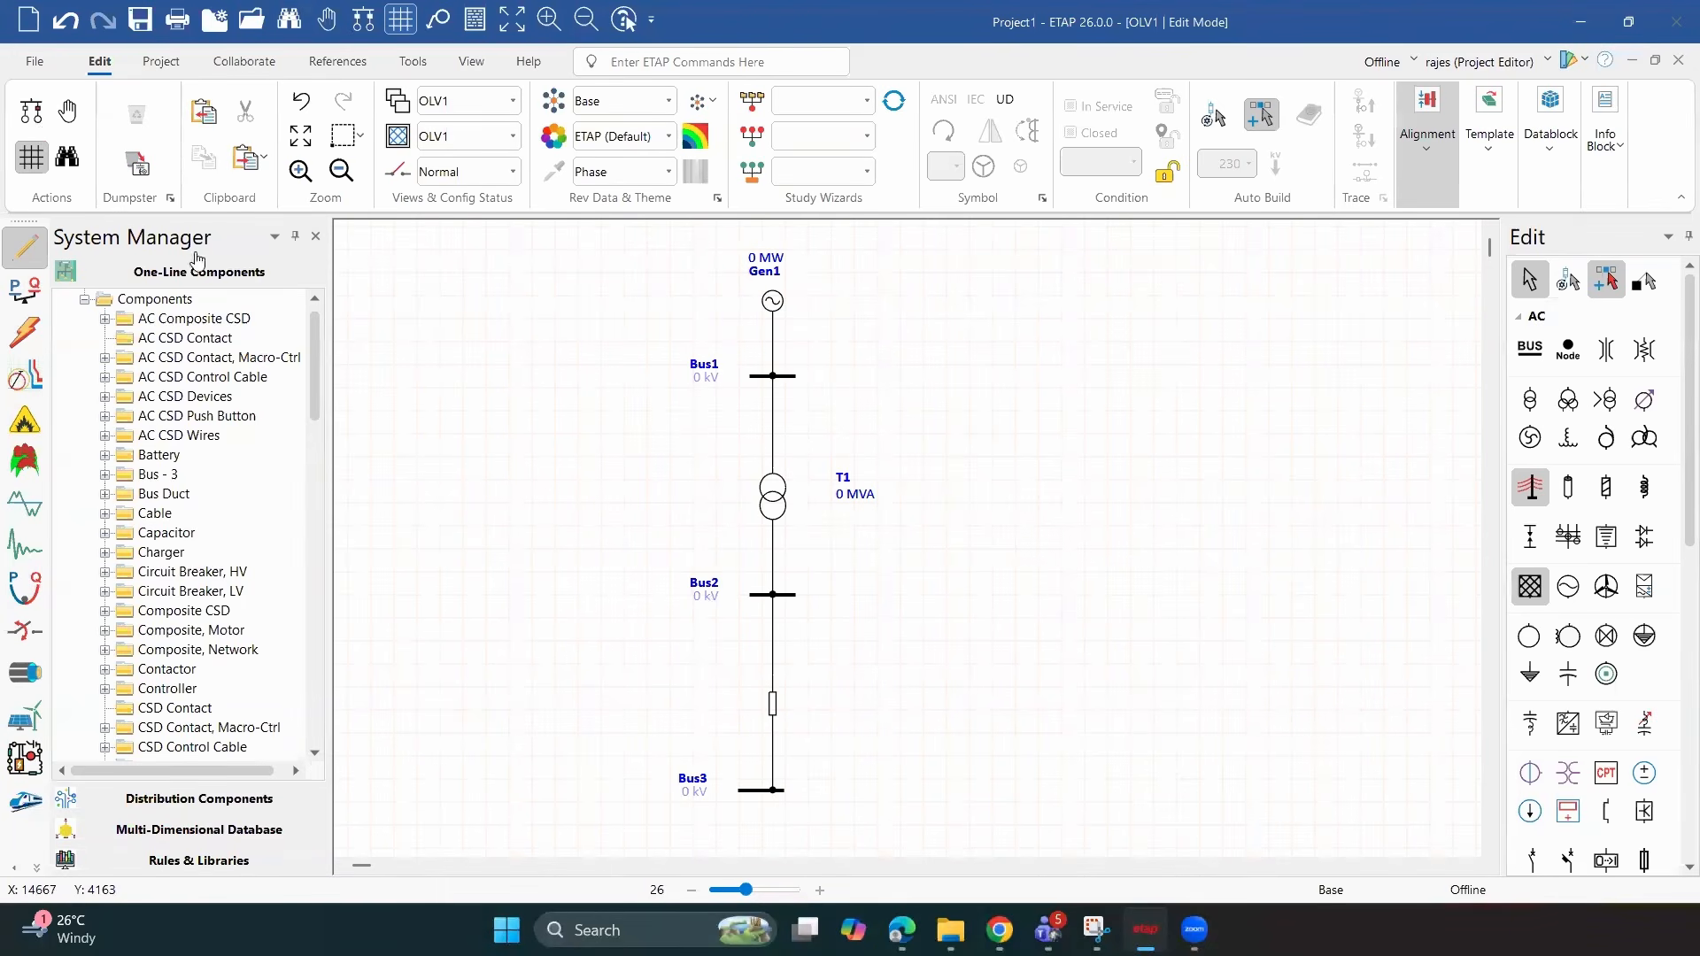
# Turn on the continuity check and set the generator's operation mode to Swing
pyautogui.click(18, 130)
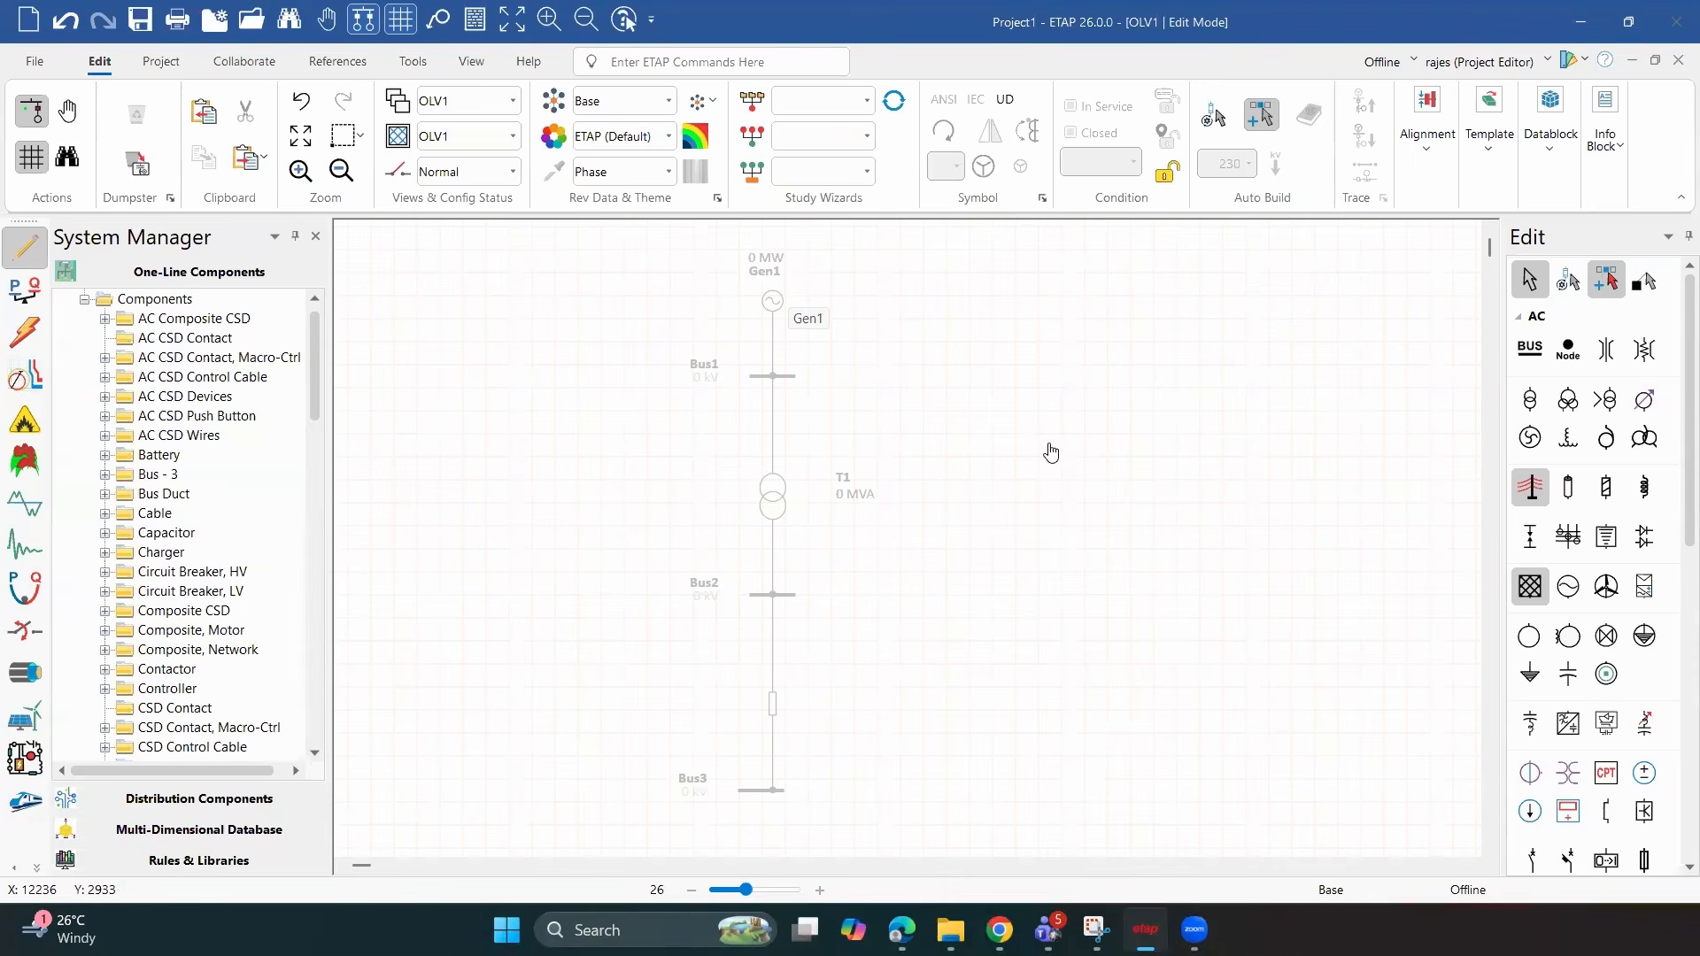
pyautogui.click(773, 303)
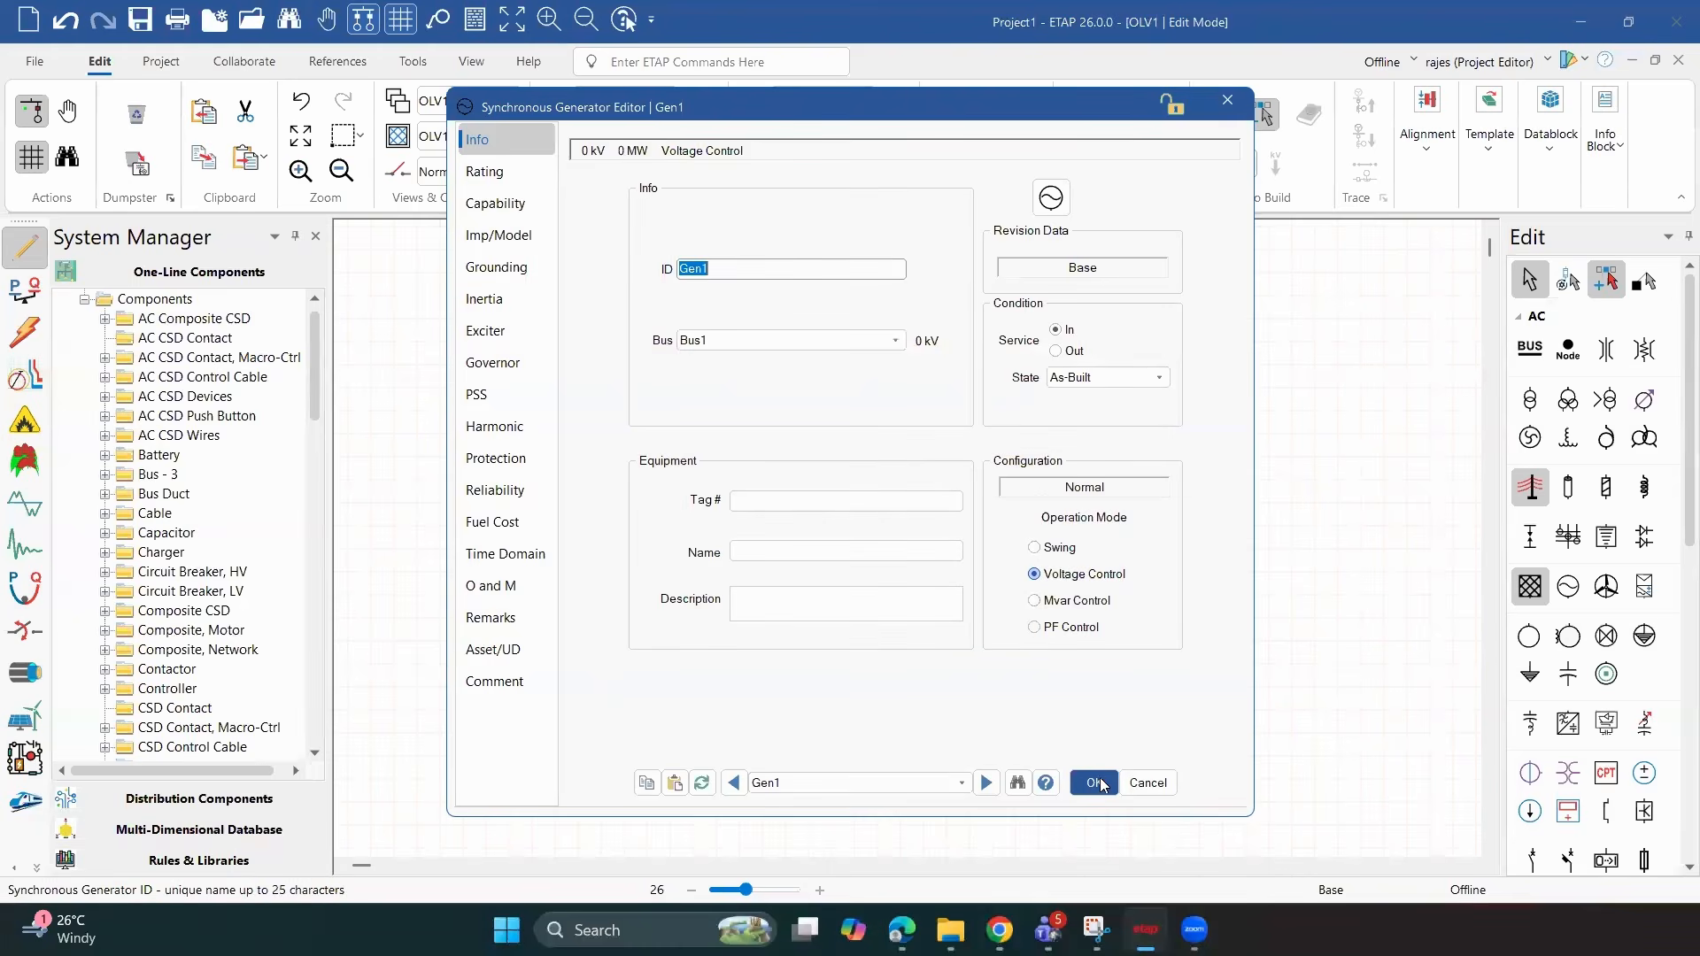
pyautogui.click(1034, 546)
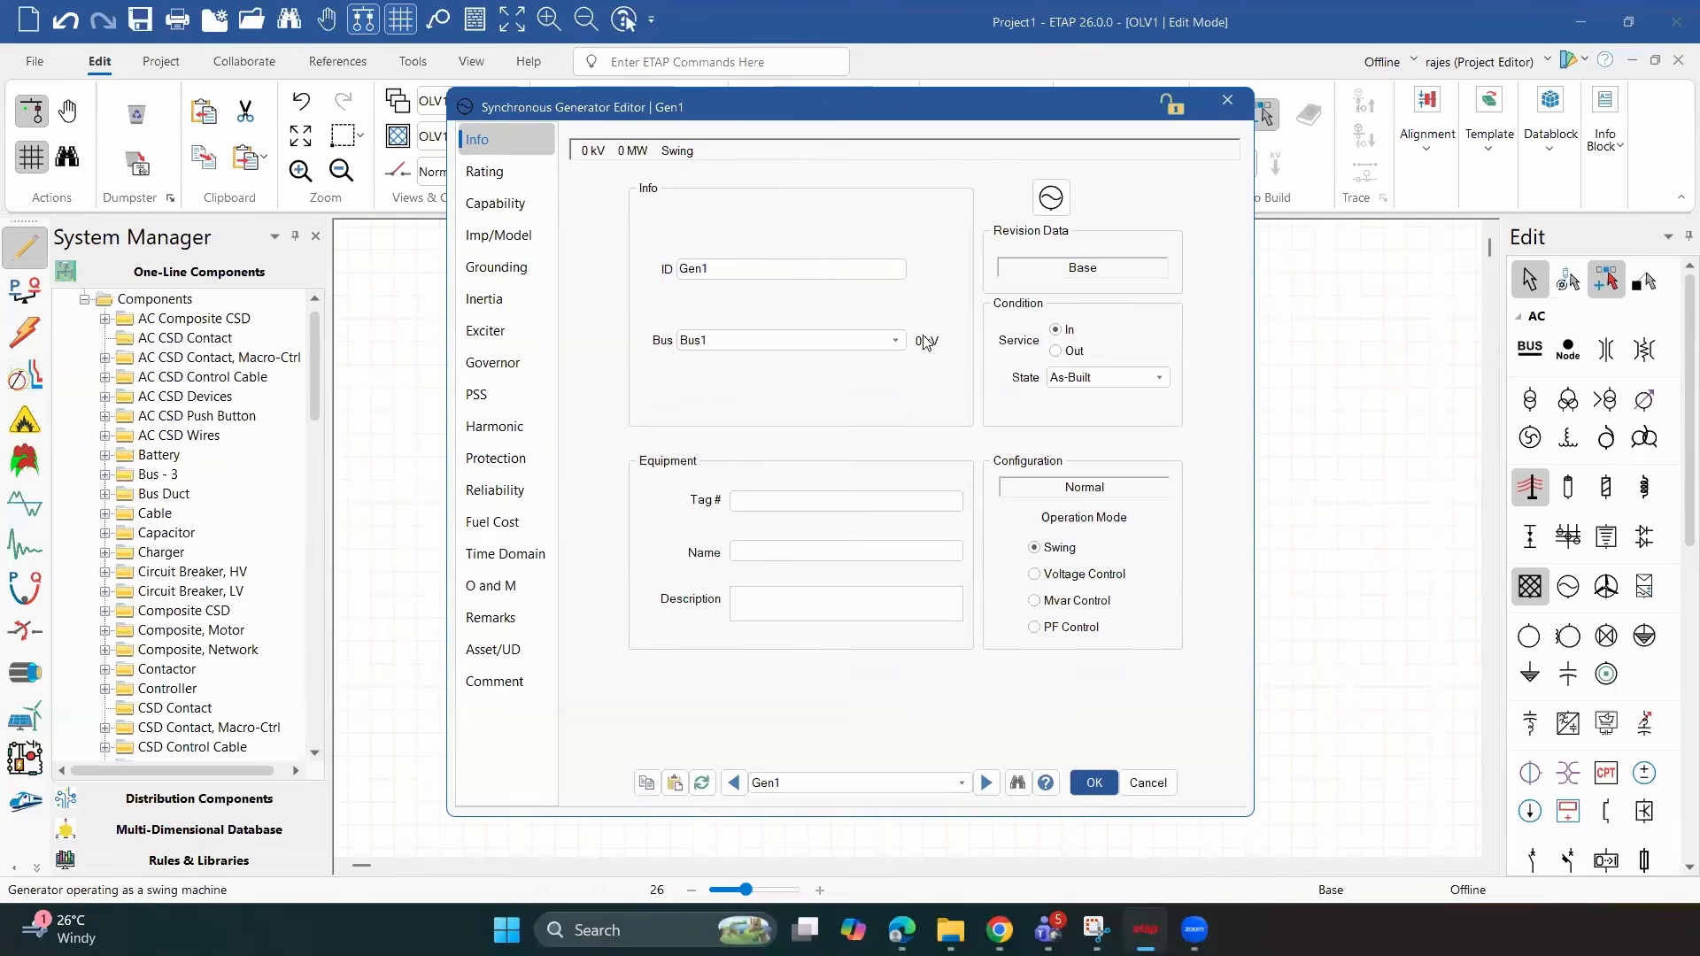
pyautogui.click(1095, 782)
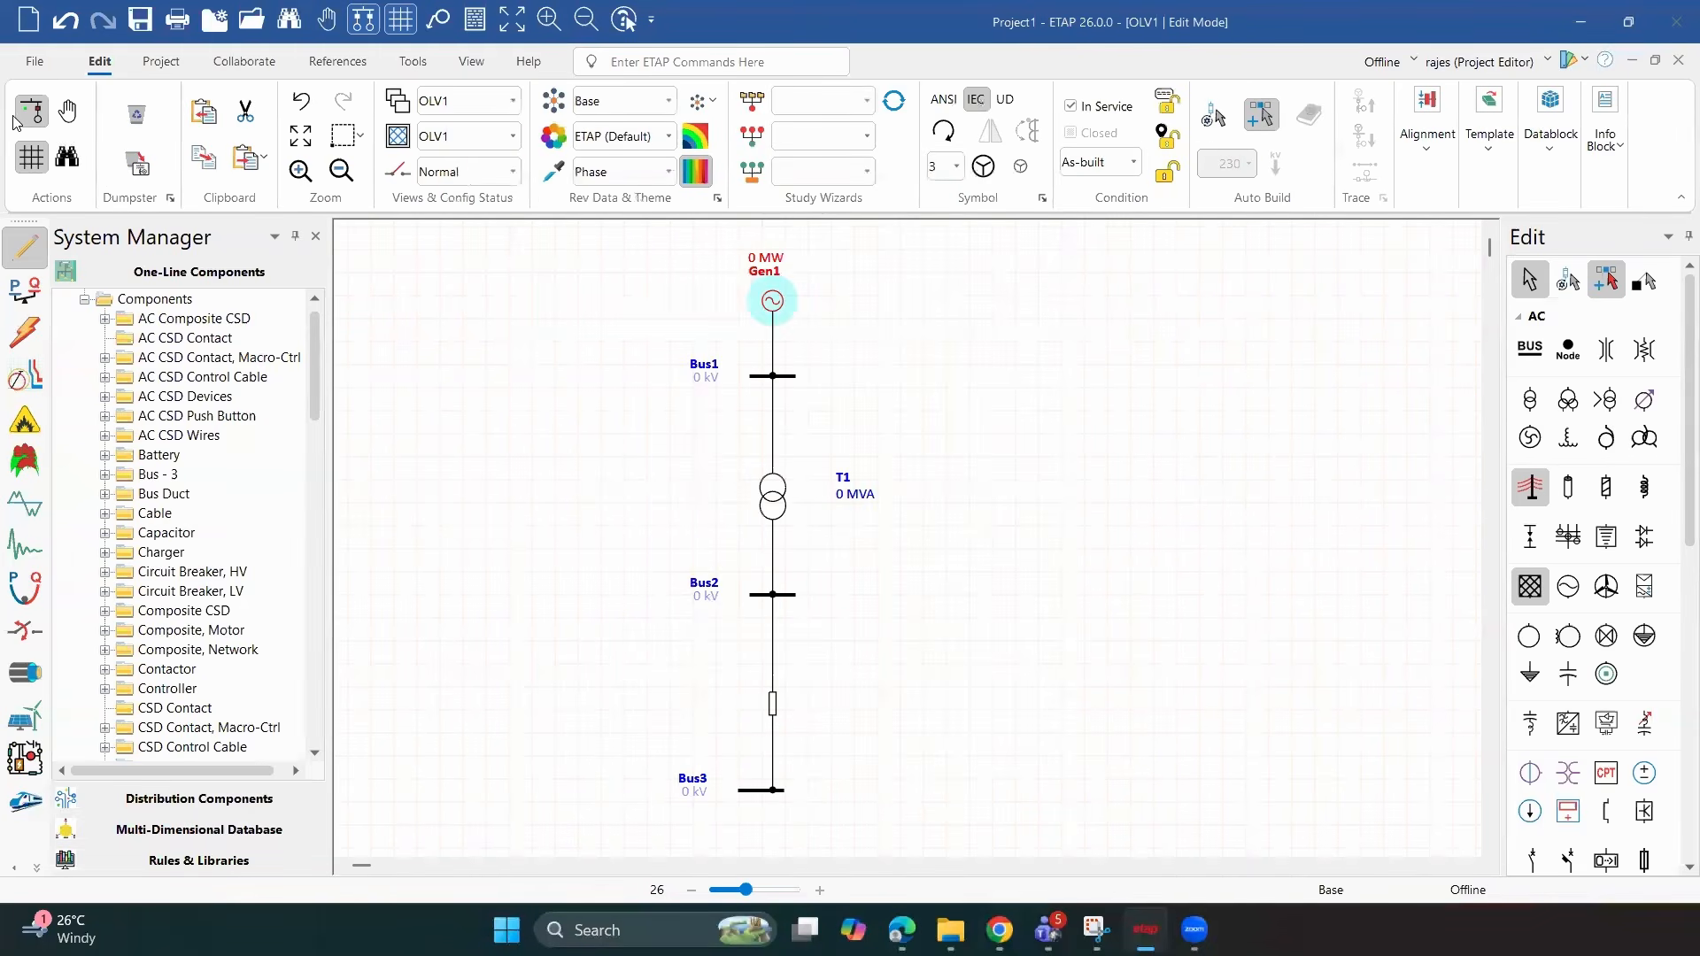
# Set the generator's operation mode back to Voltage Control
pyautogui.click(1063, 602)
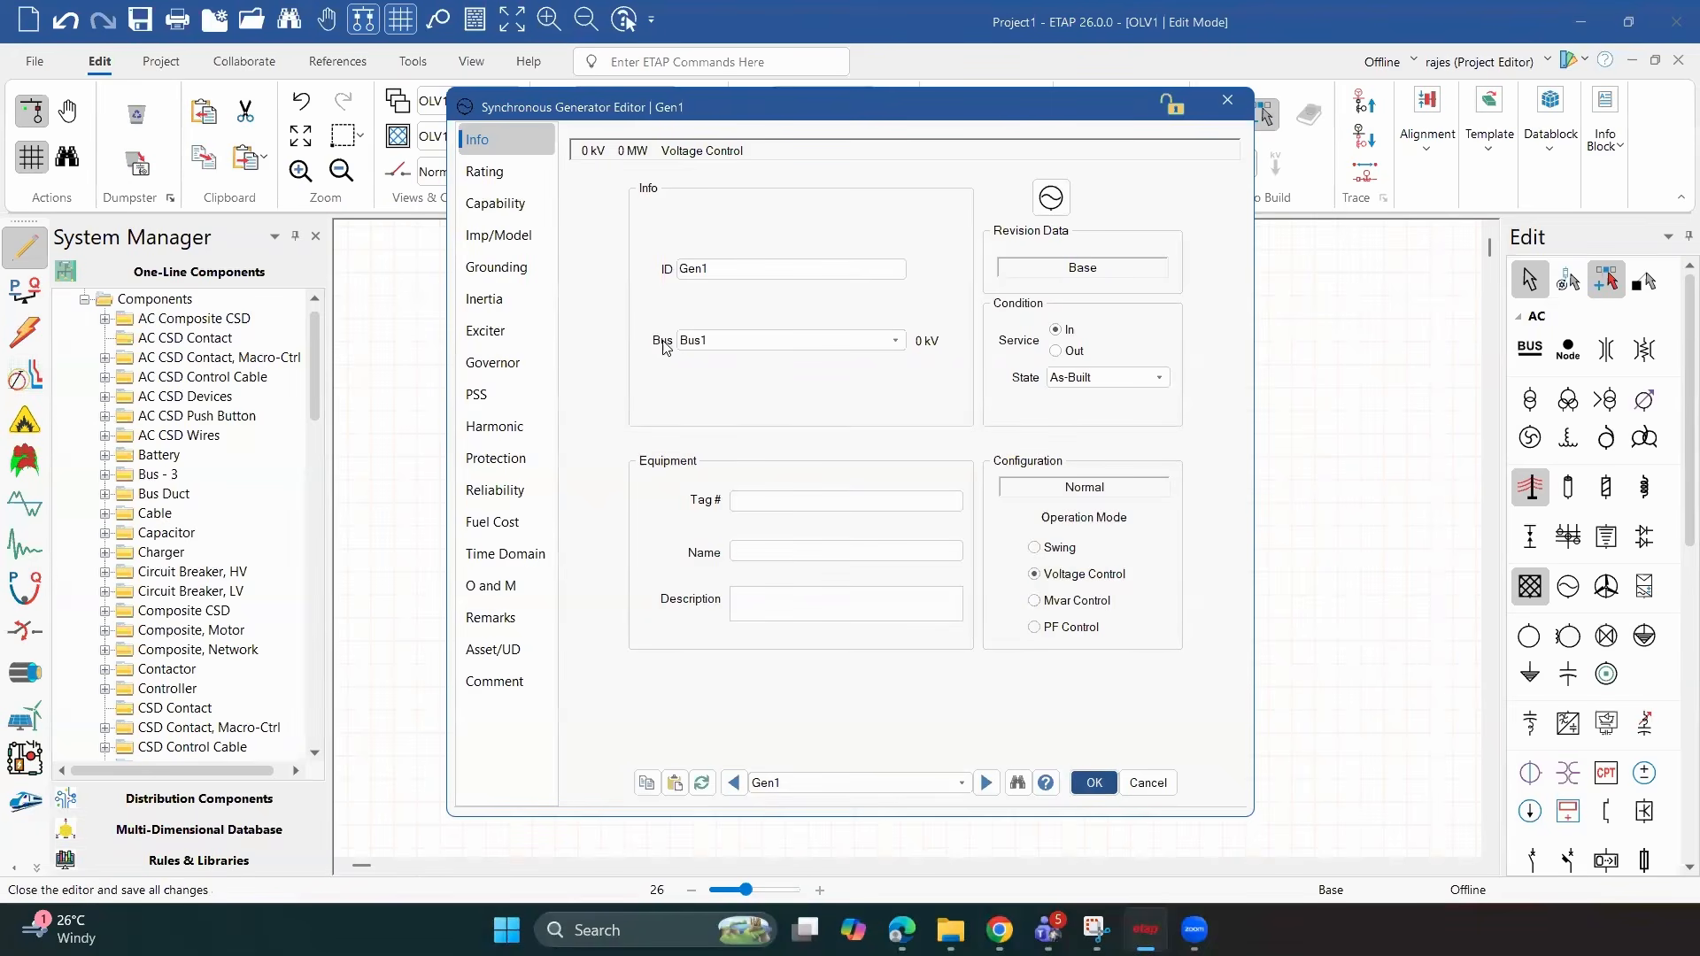
pyautogui.press('Escape')
pyautogui.press('Escape')
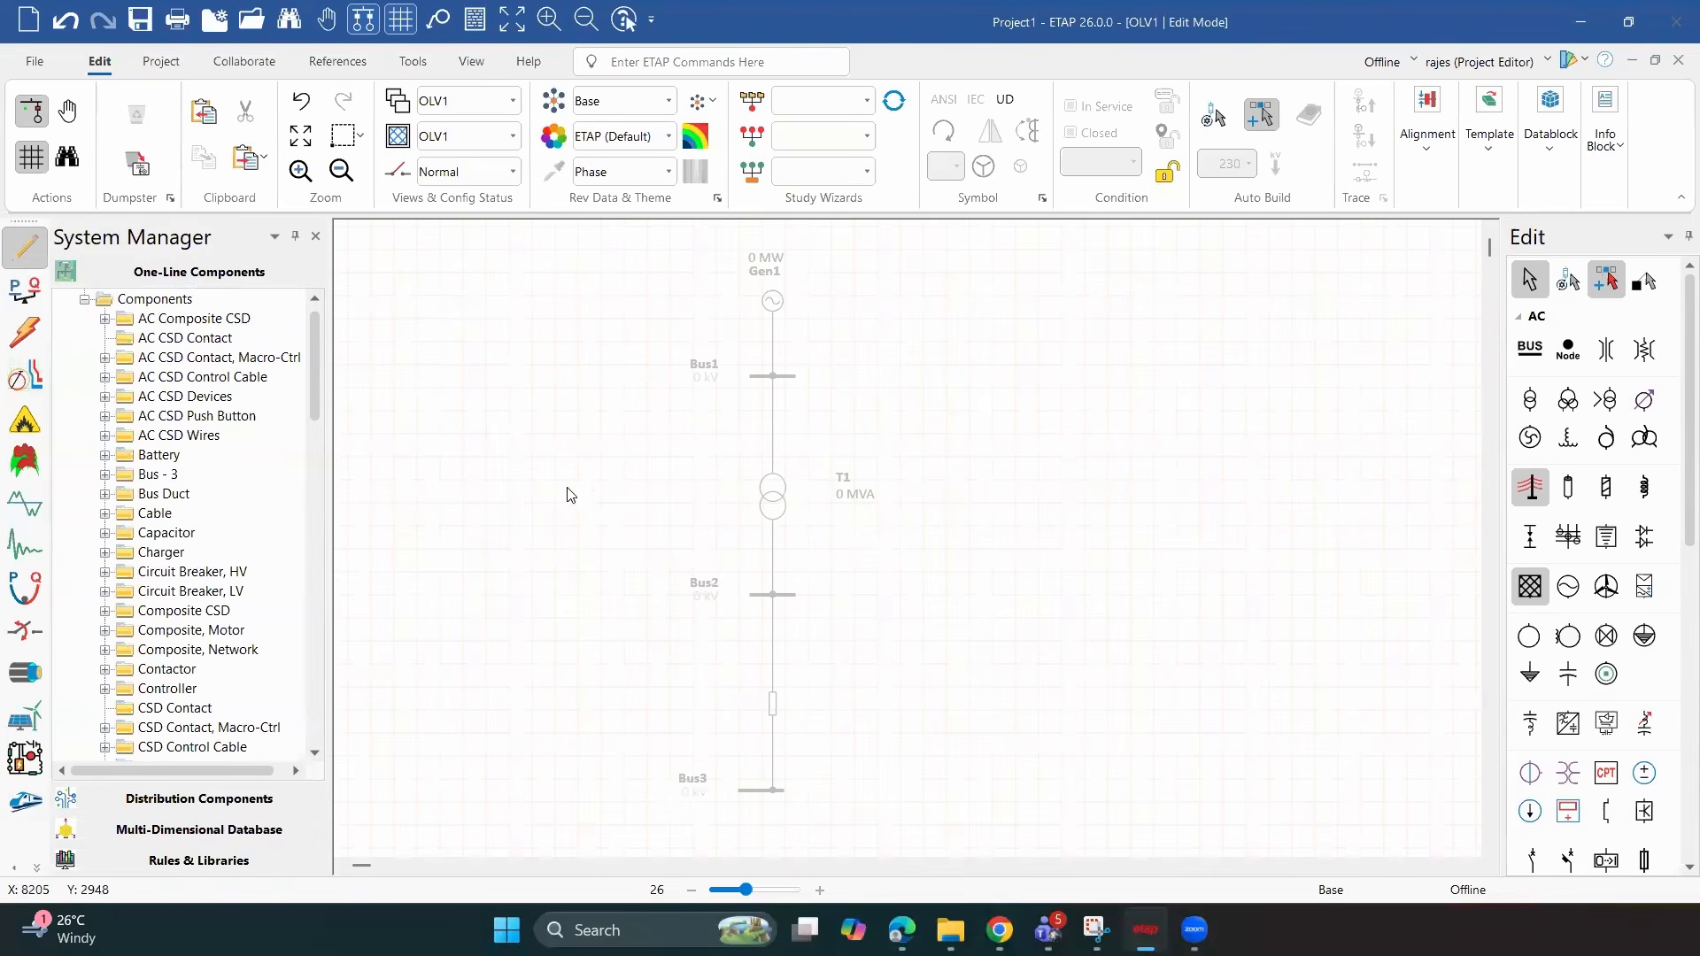
# In the preferences, set Voltage Control Source as Swing Source back to True and apply it
pyautogui.hotkey('alt', 'f')
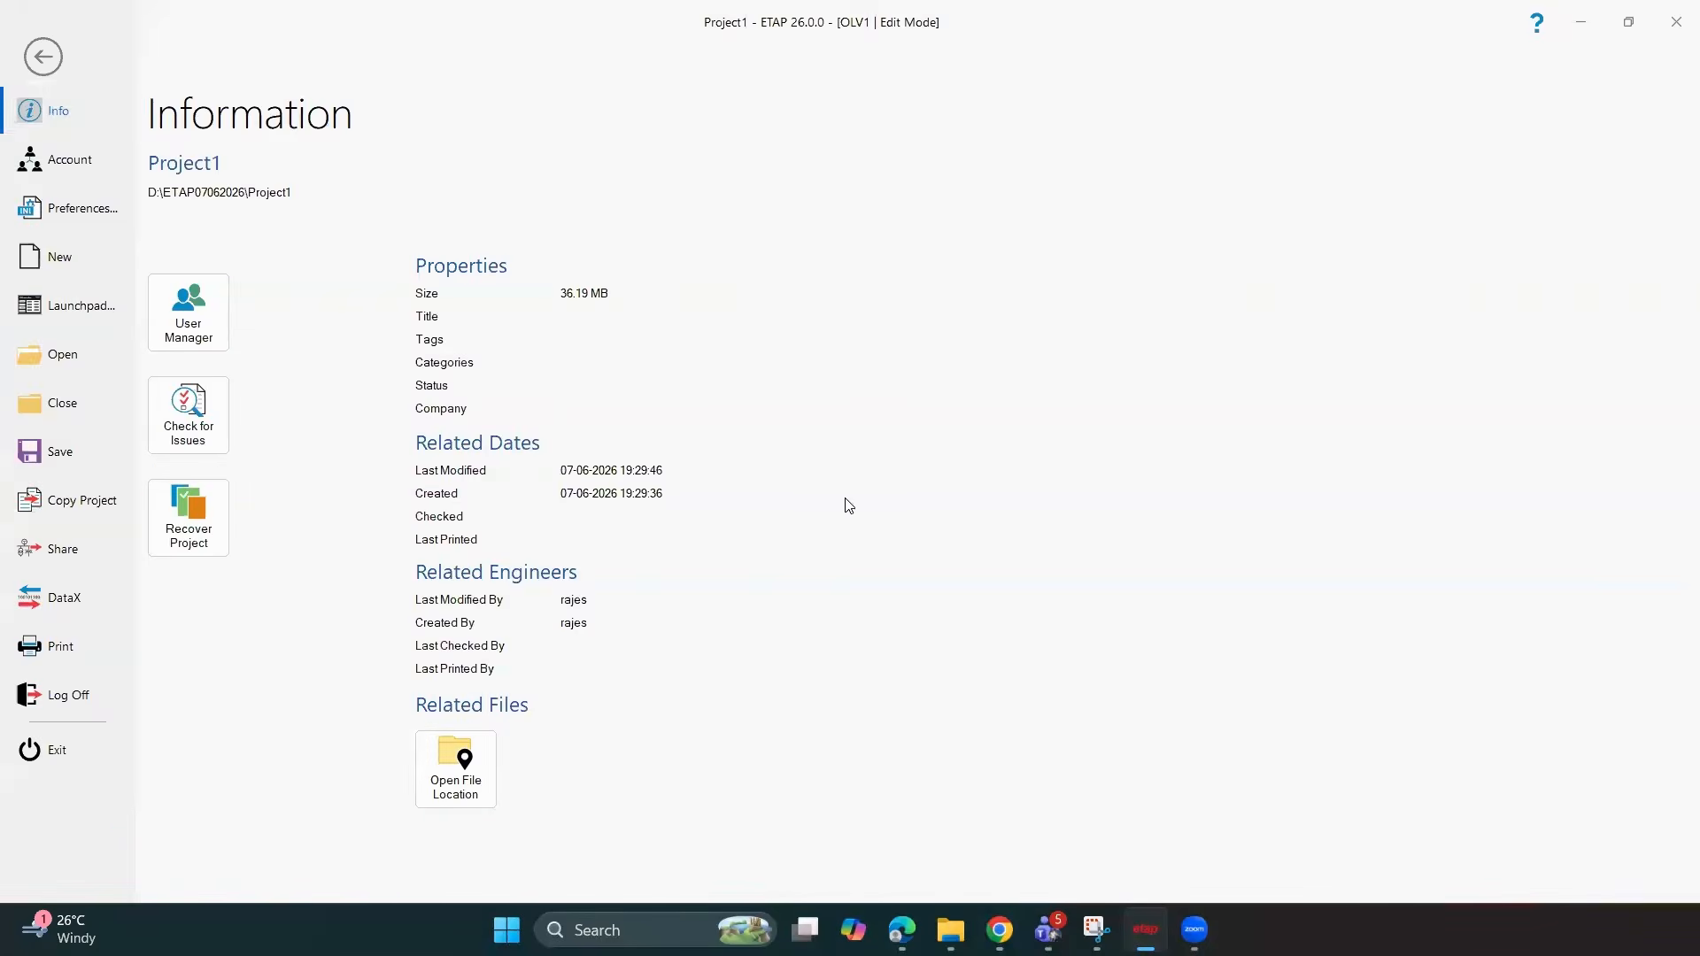
pyautogui.press('Return')
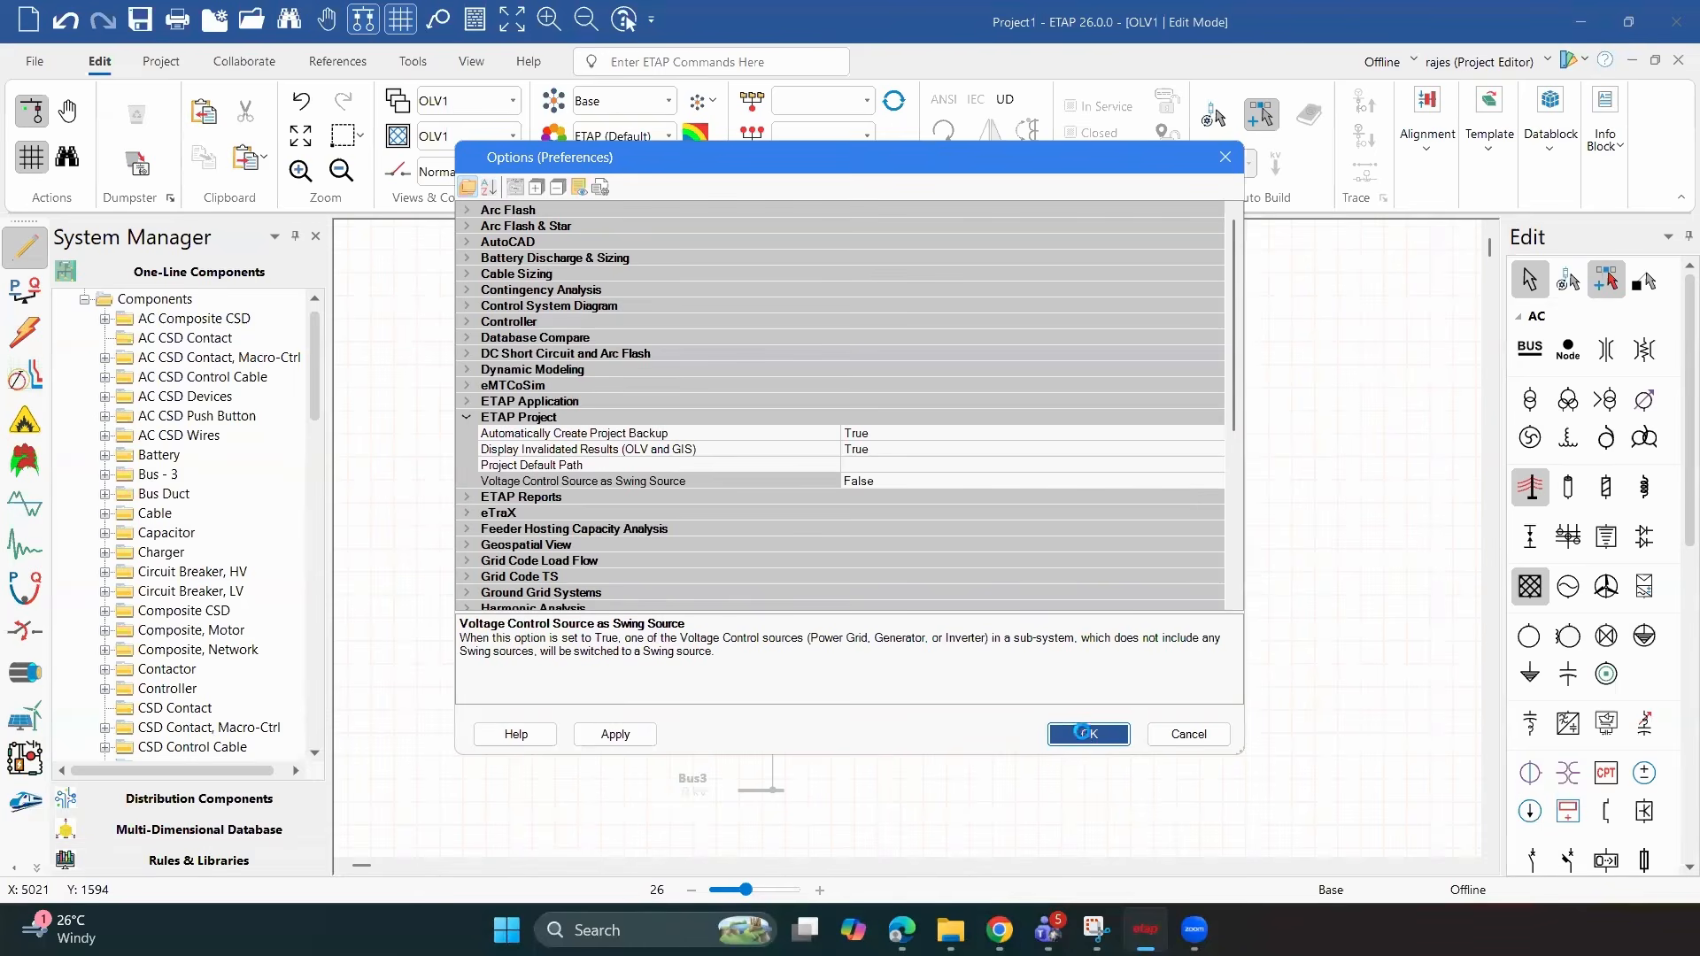
pyautogui.click(1215, 481)
pyautogui.click(1215, 481)
pyautogui.click(894, 496)
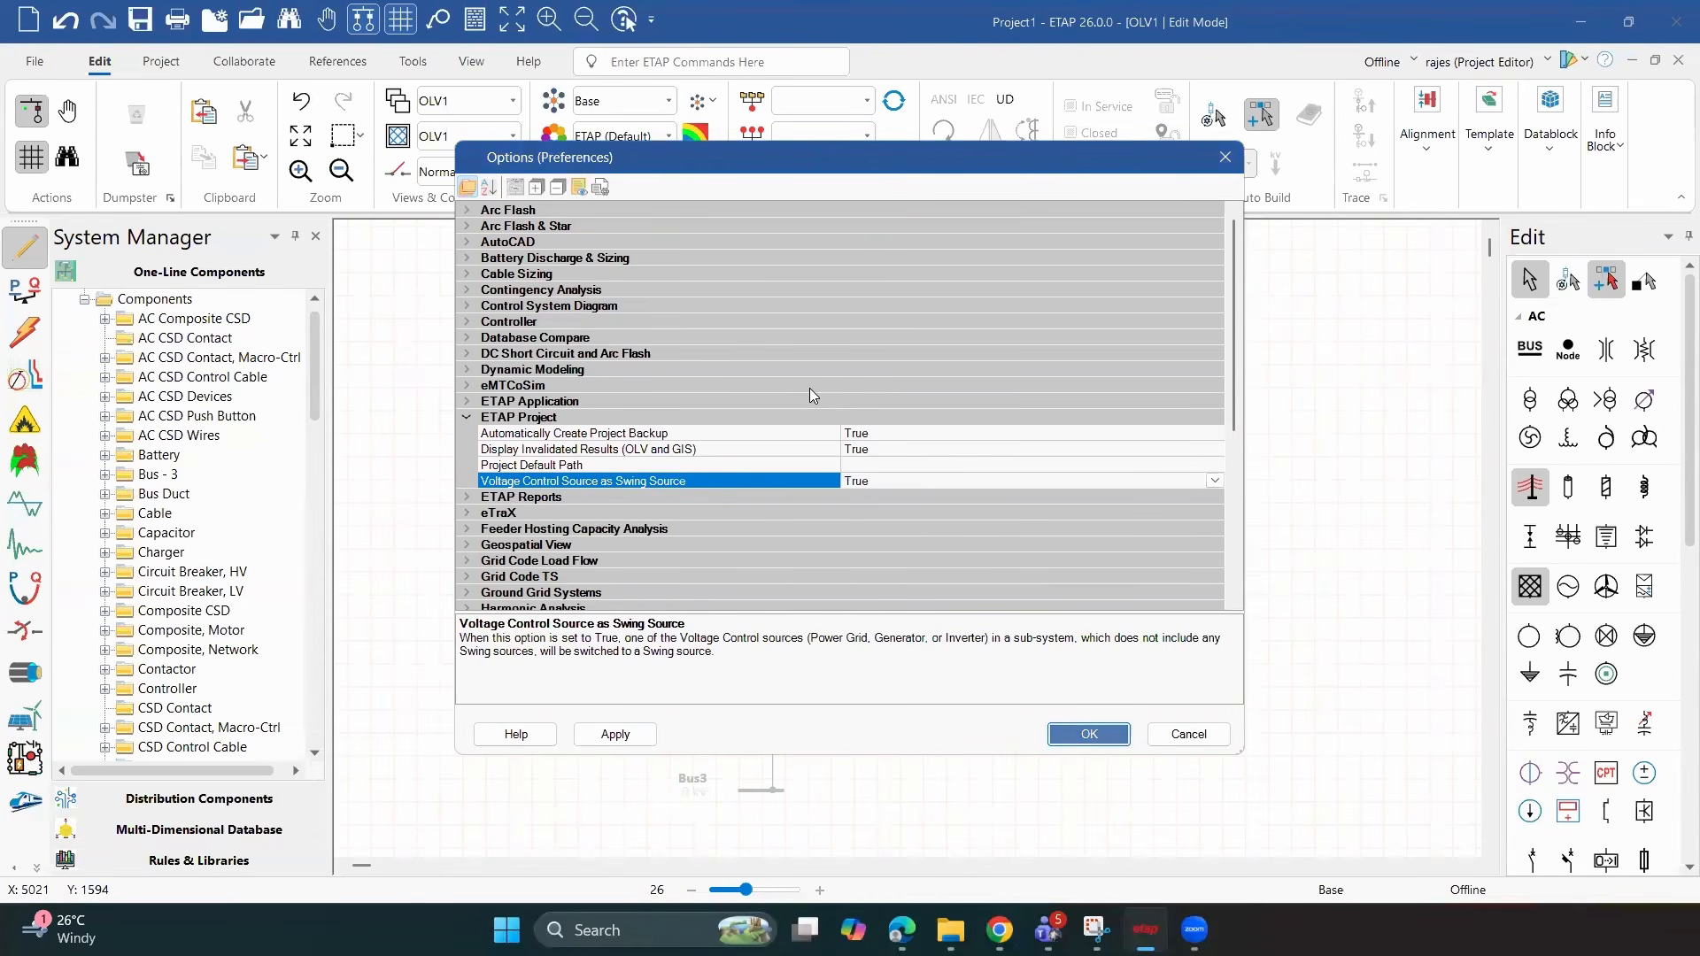
pyautogui.press('Return')
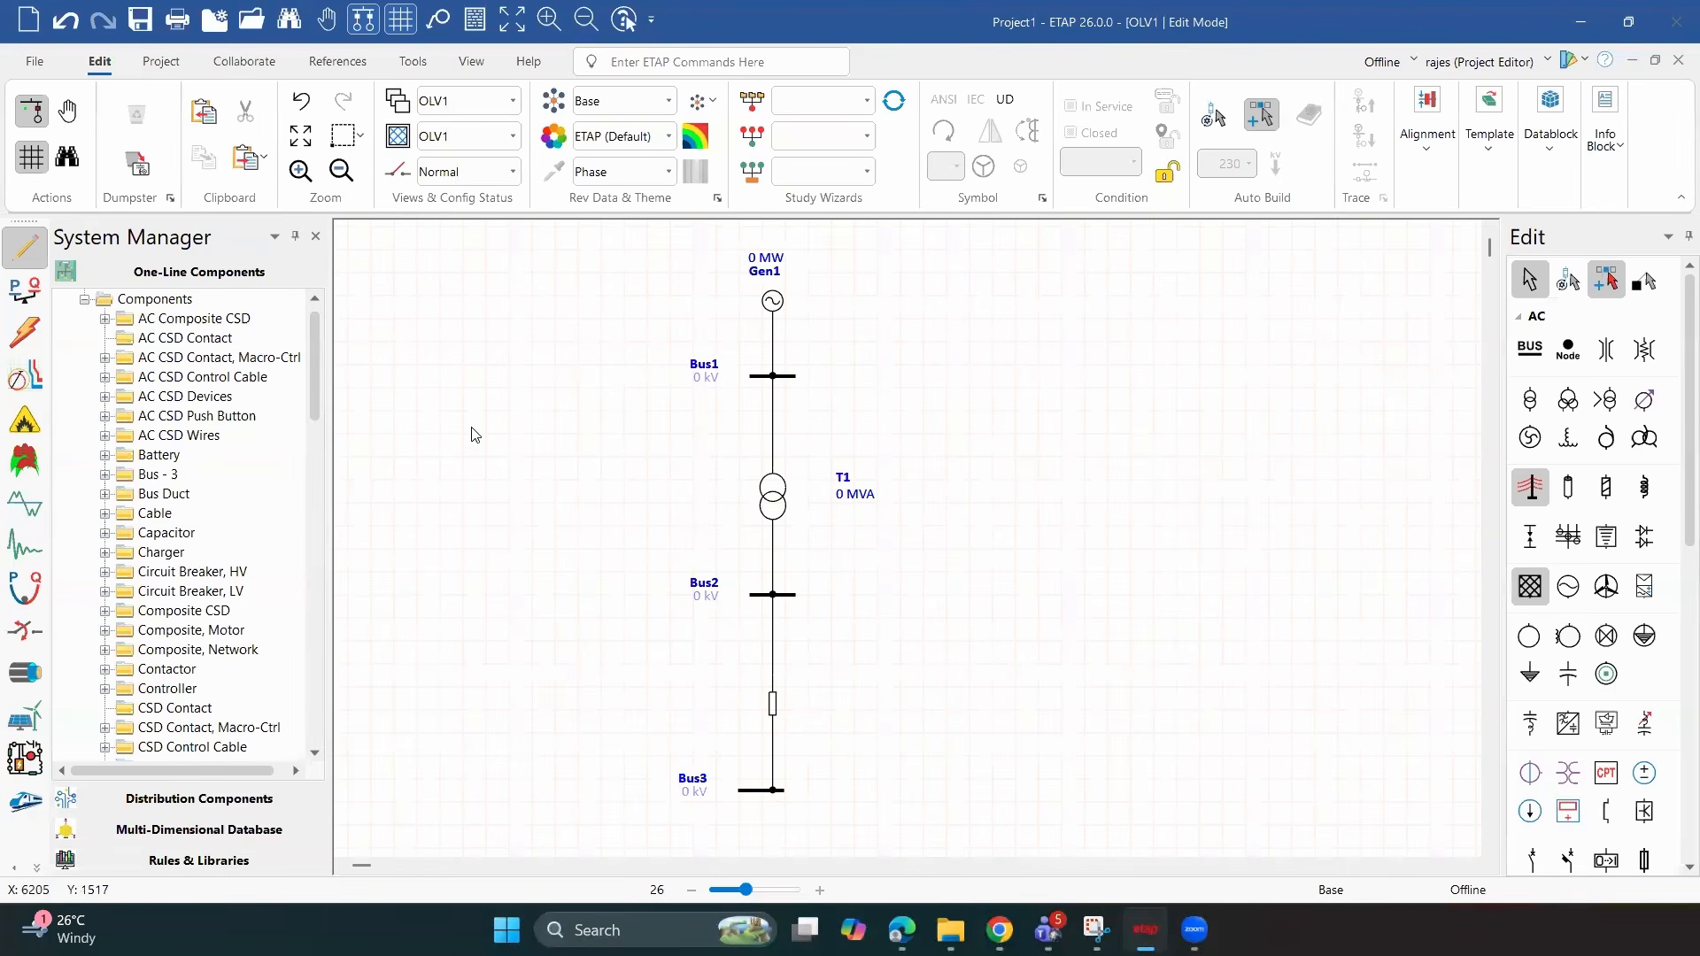
# Review the preference categories, including the Load Flow settings, and close the preferences without changes
pyautogui.hotkey('alt', 'f')
pyautogui.press('Down')
pyautogui.press('Down')
pyautogui.press('Return')
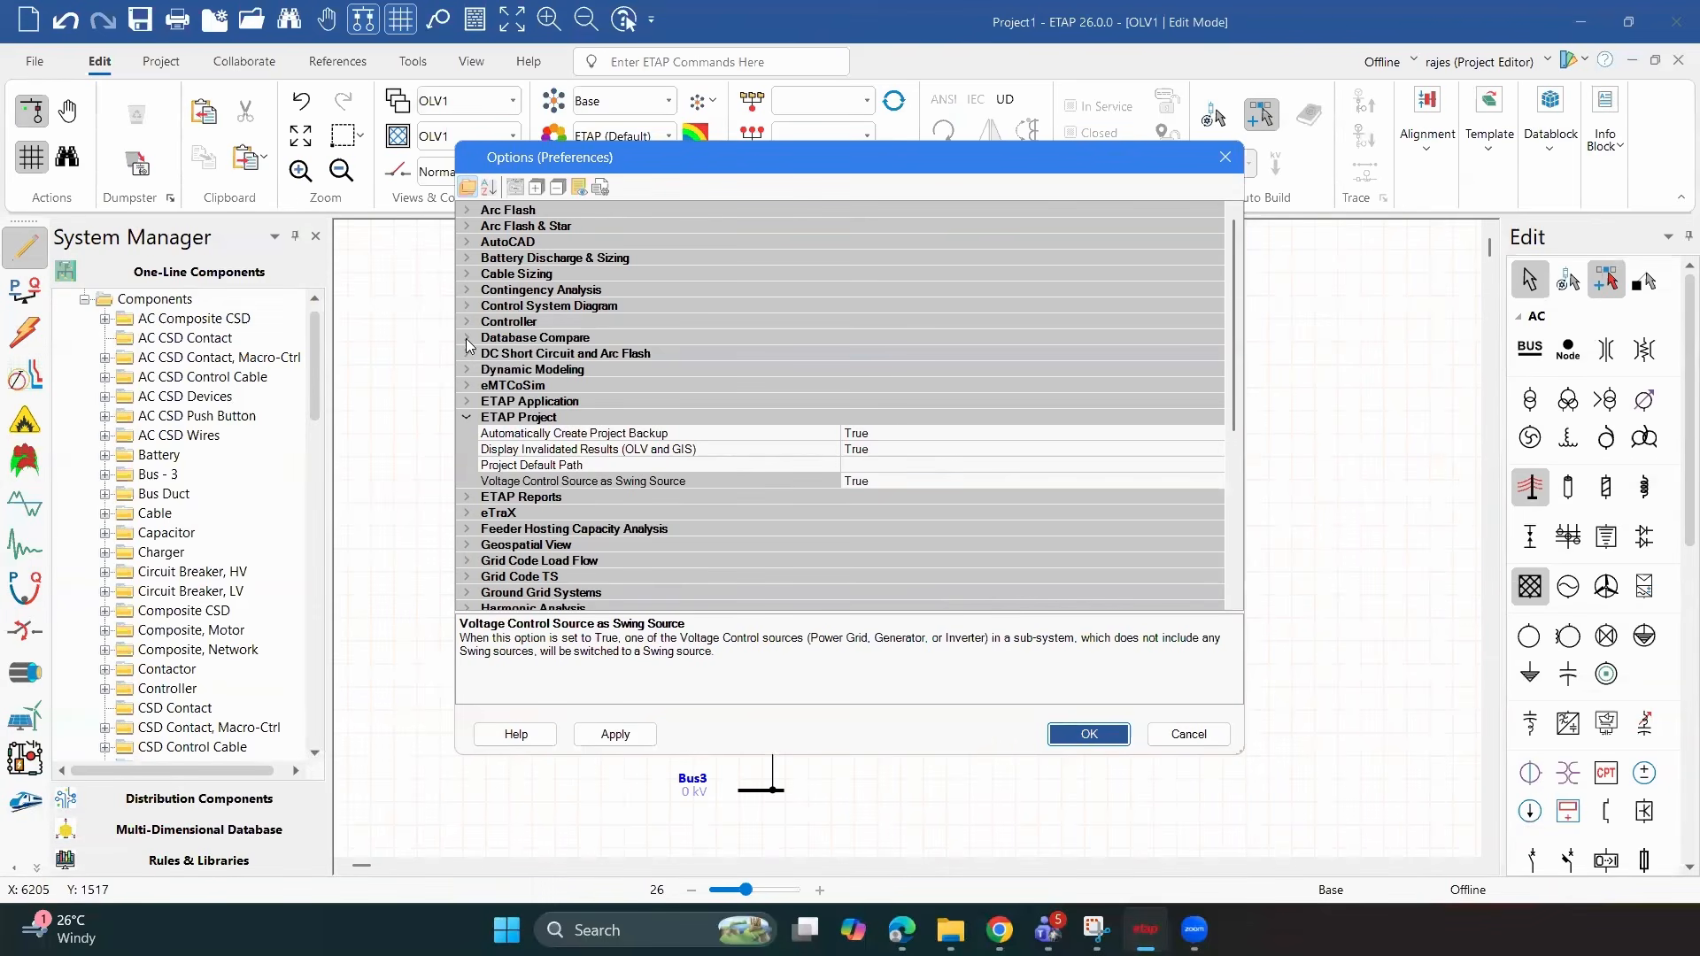
pyautogui.click(467, 417)
pyautogui.scroll(-5, 469, 351)
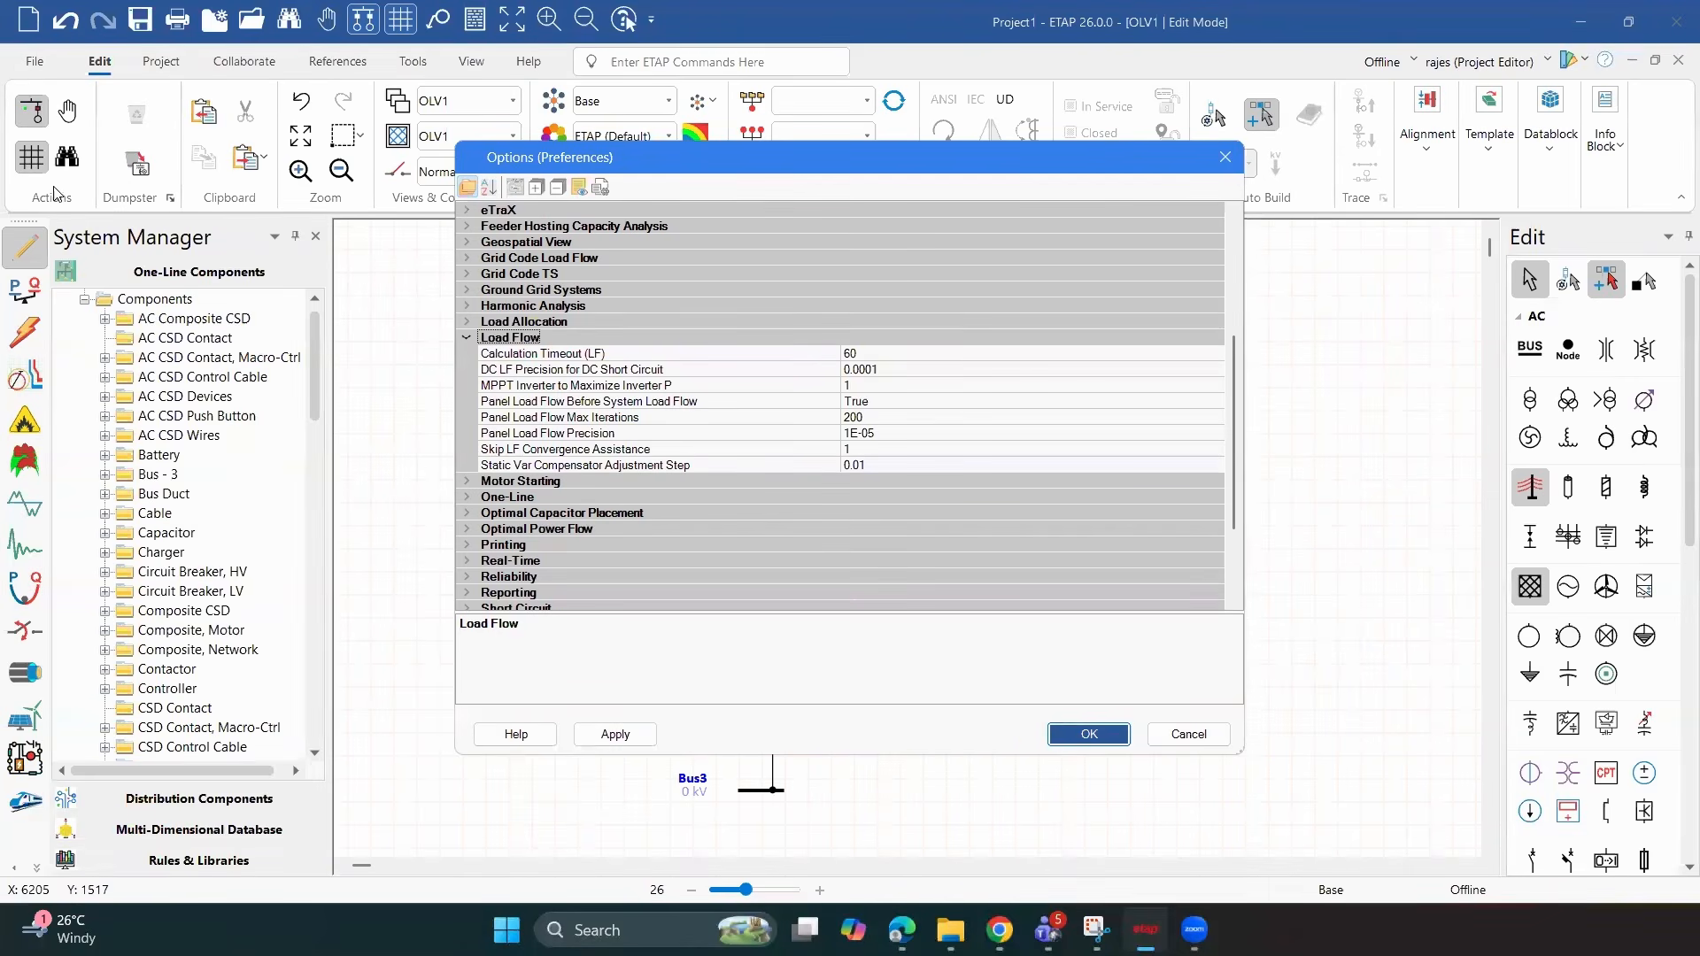
pyautogui.press('Left')
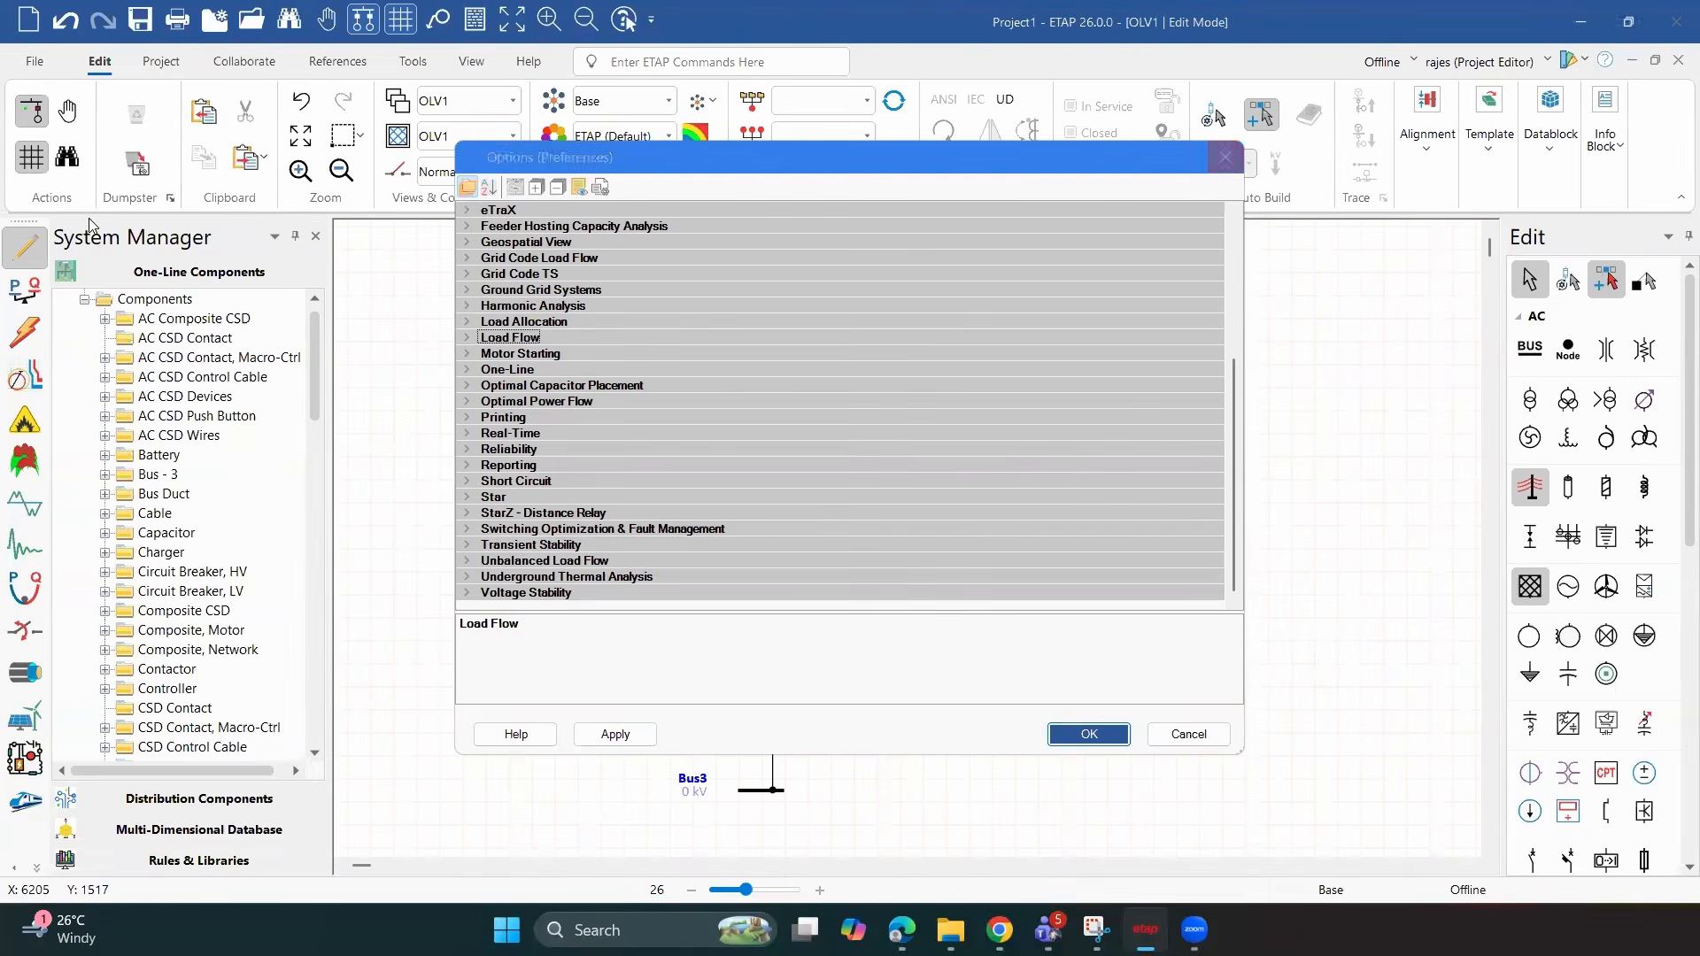
pyautogui.click(1235, 163)
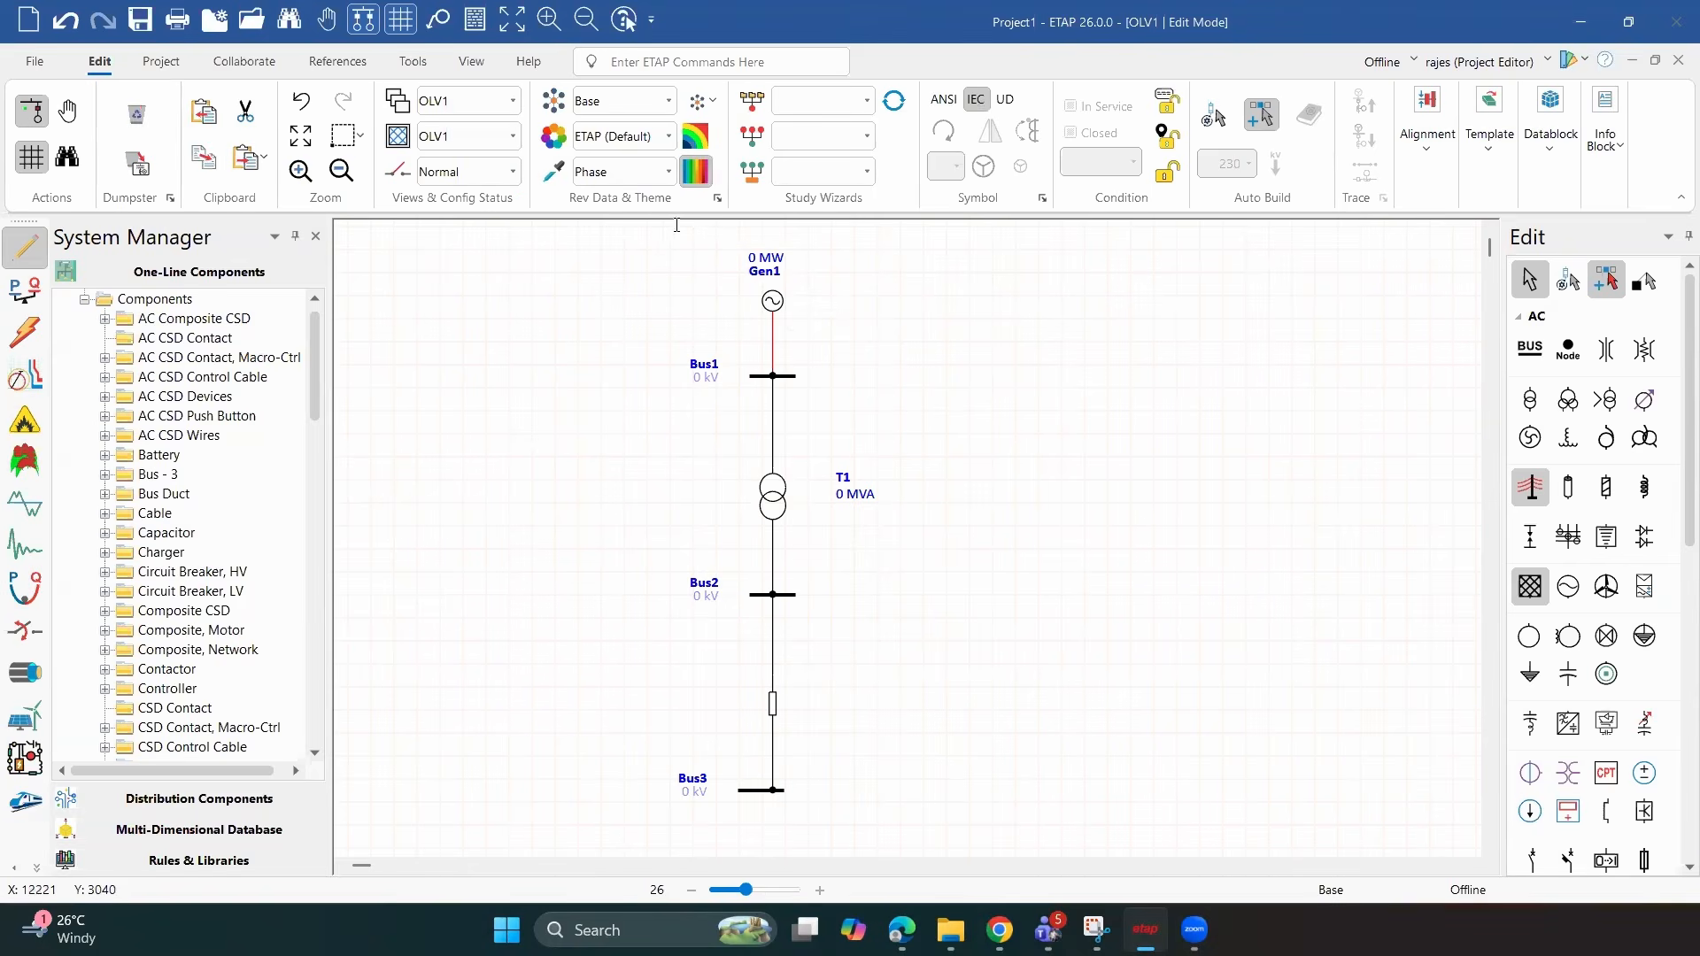
# Set the generator's rating to 800 MW, 28 kV and 85 % power factor
pyautogui.doubleClick(772, 301)
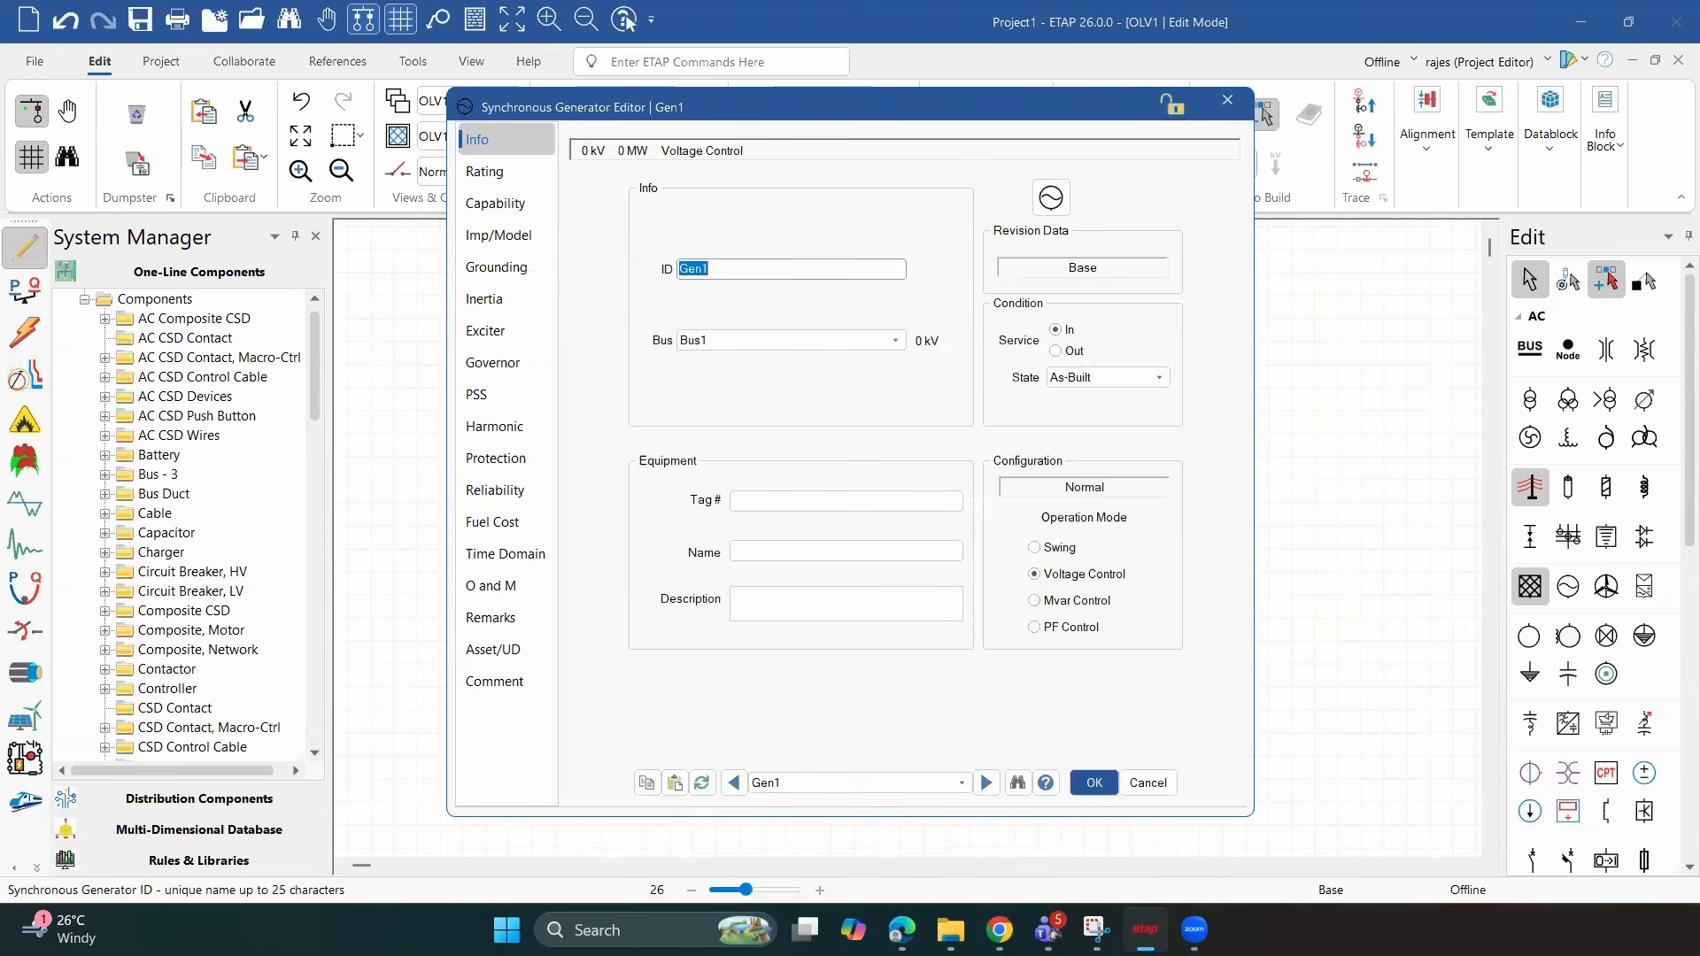
pyautogui.click(487, 171)
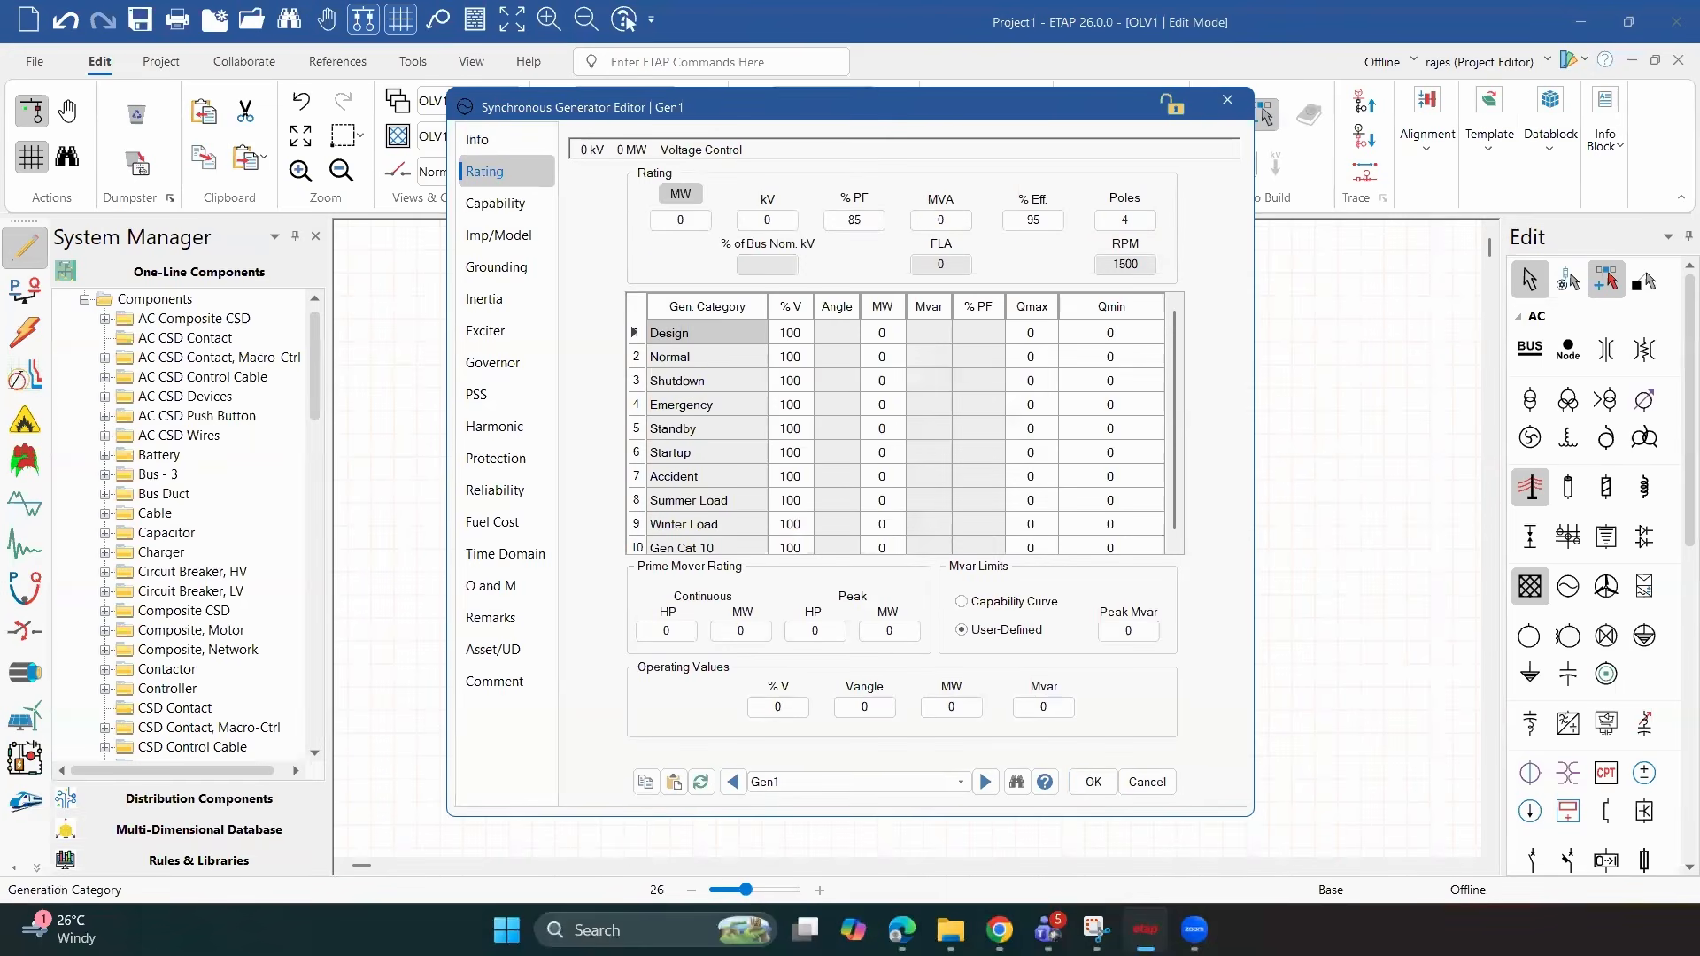
pyautogui.write('800')
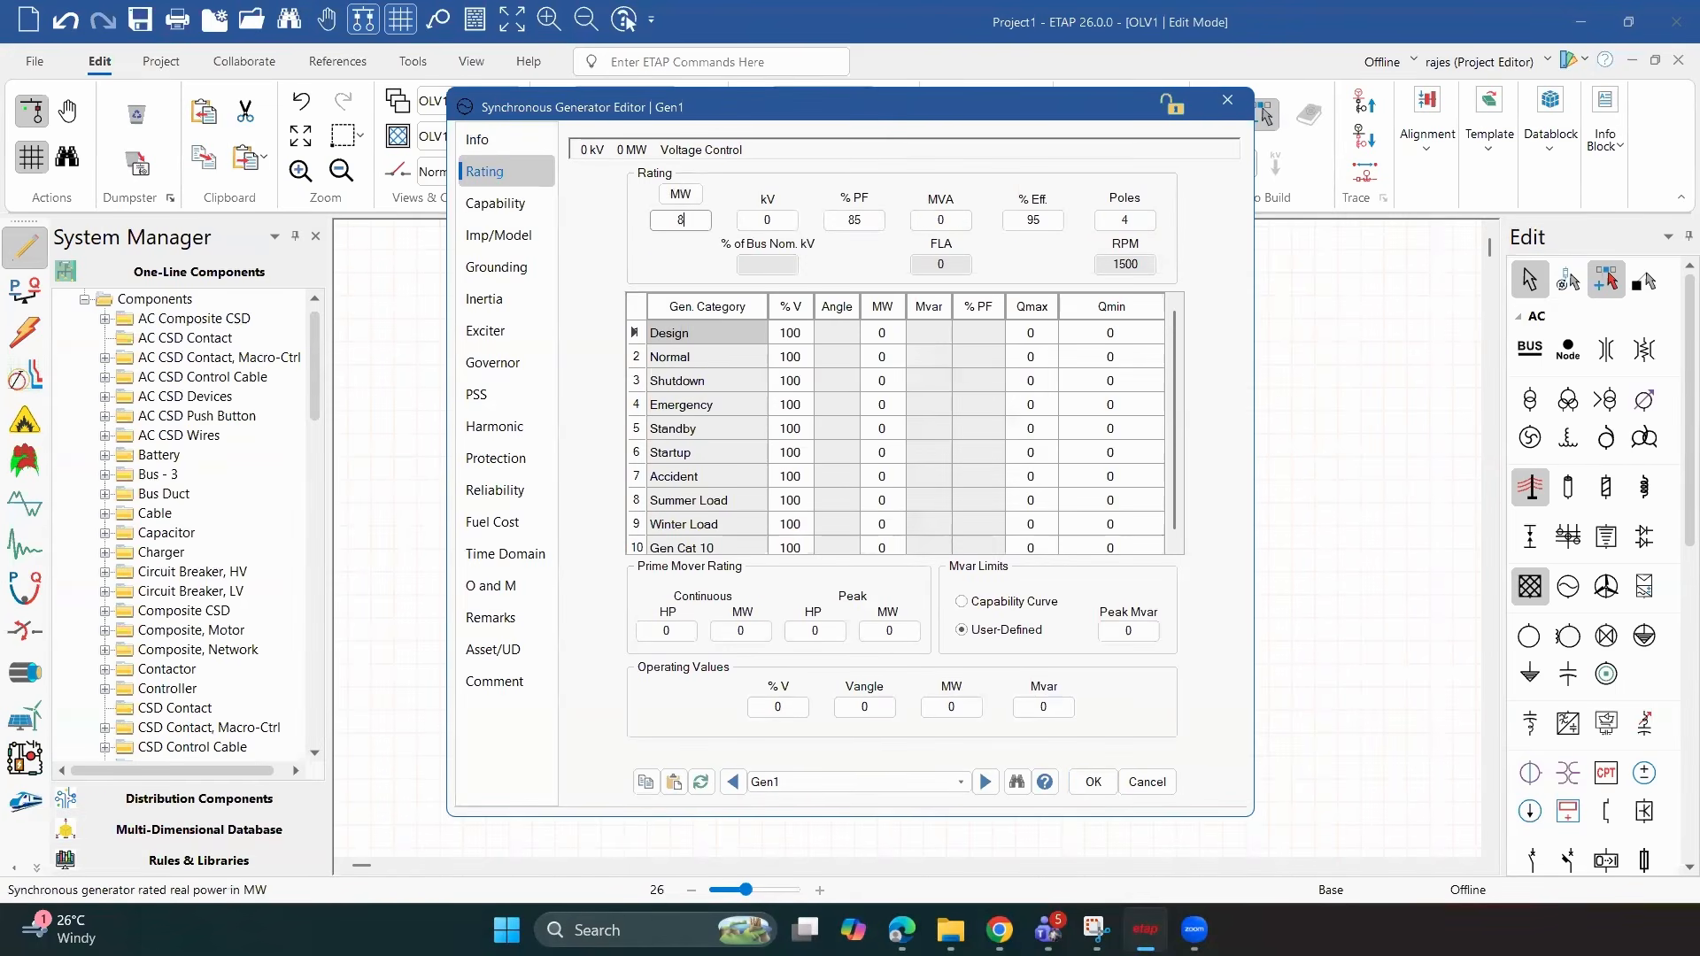
pyautogui.press('Tab')
pyautogui.write('28')
pyautogui.press('Tab')
pyautogui.write('80')
pyautogui.press('Tab')
pyautogui.doubleClick(876, 217)
pyautogui.write('85')
pyautogui.press('Tab')
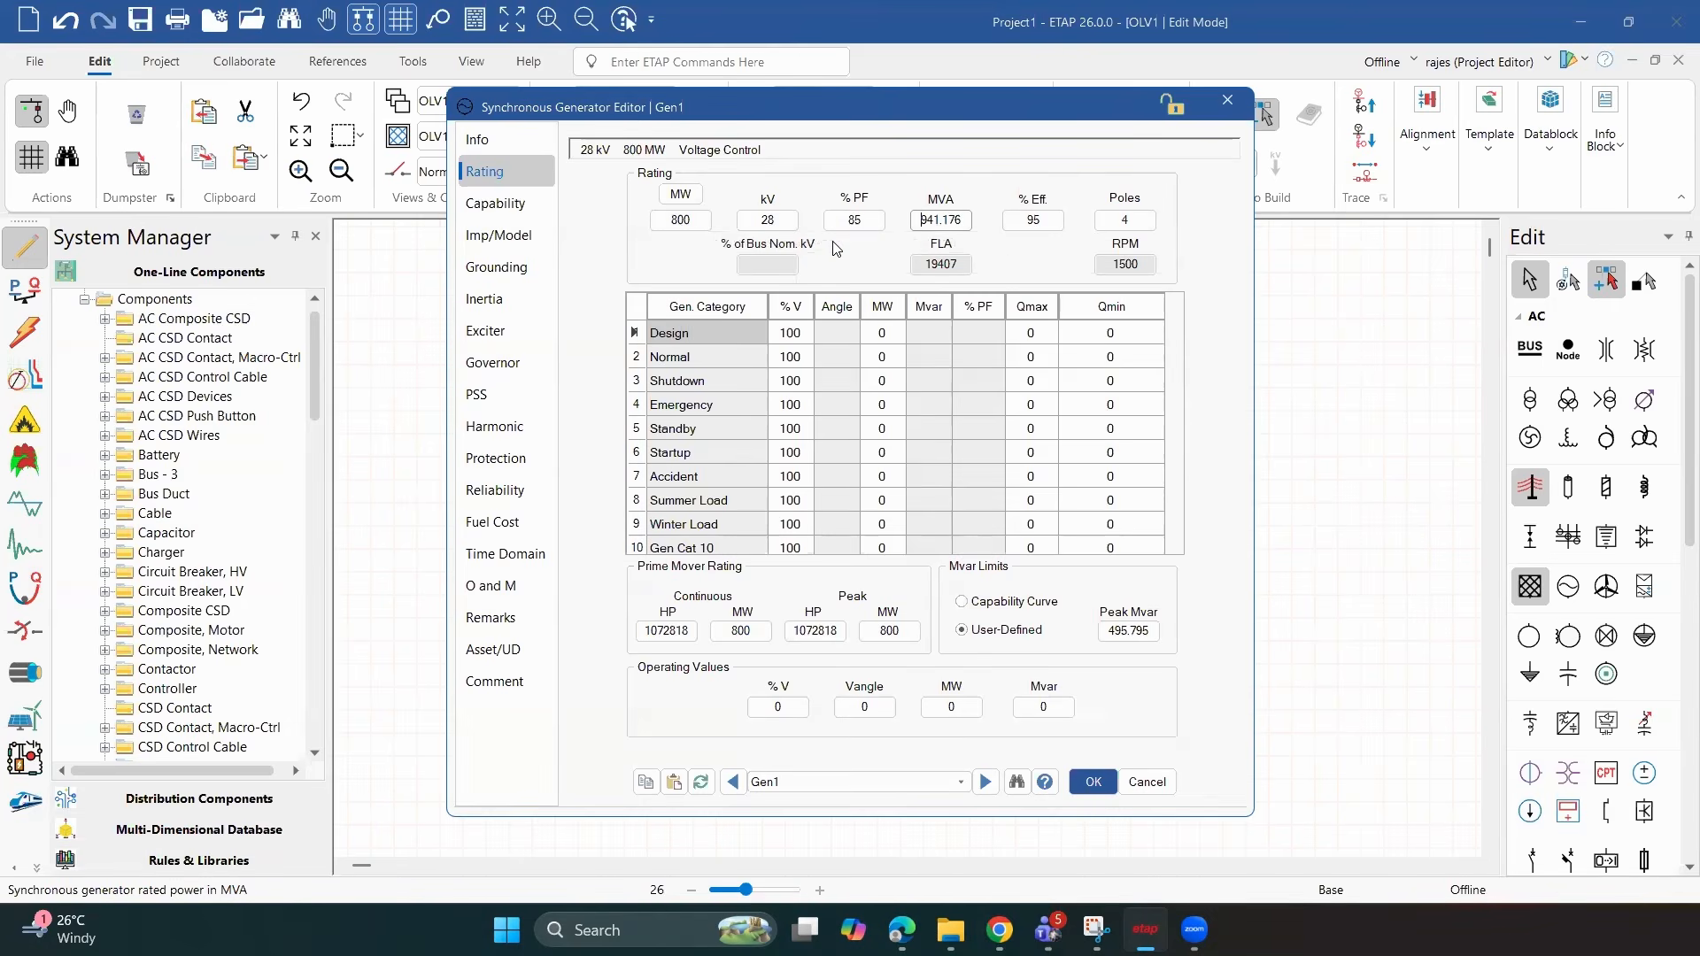
pyautogui.hotkey('shift', 'Tab')
pyautogui.hotkey('shift', 'Home')
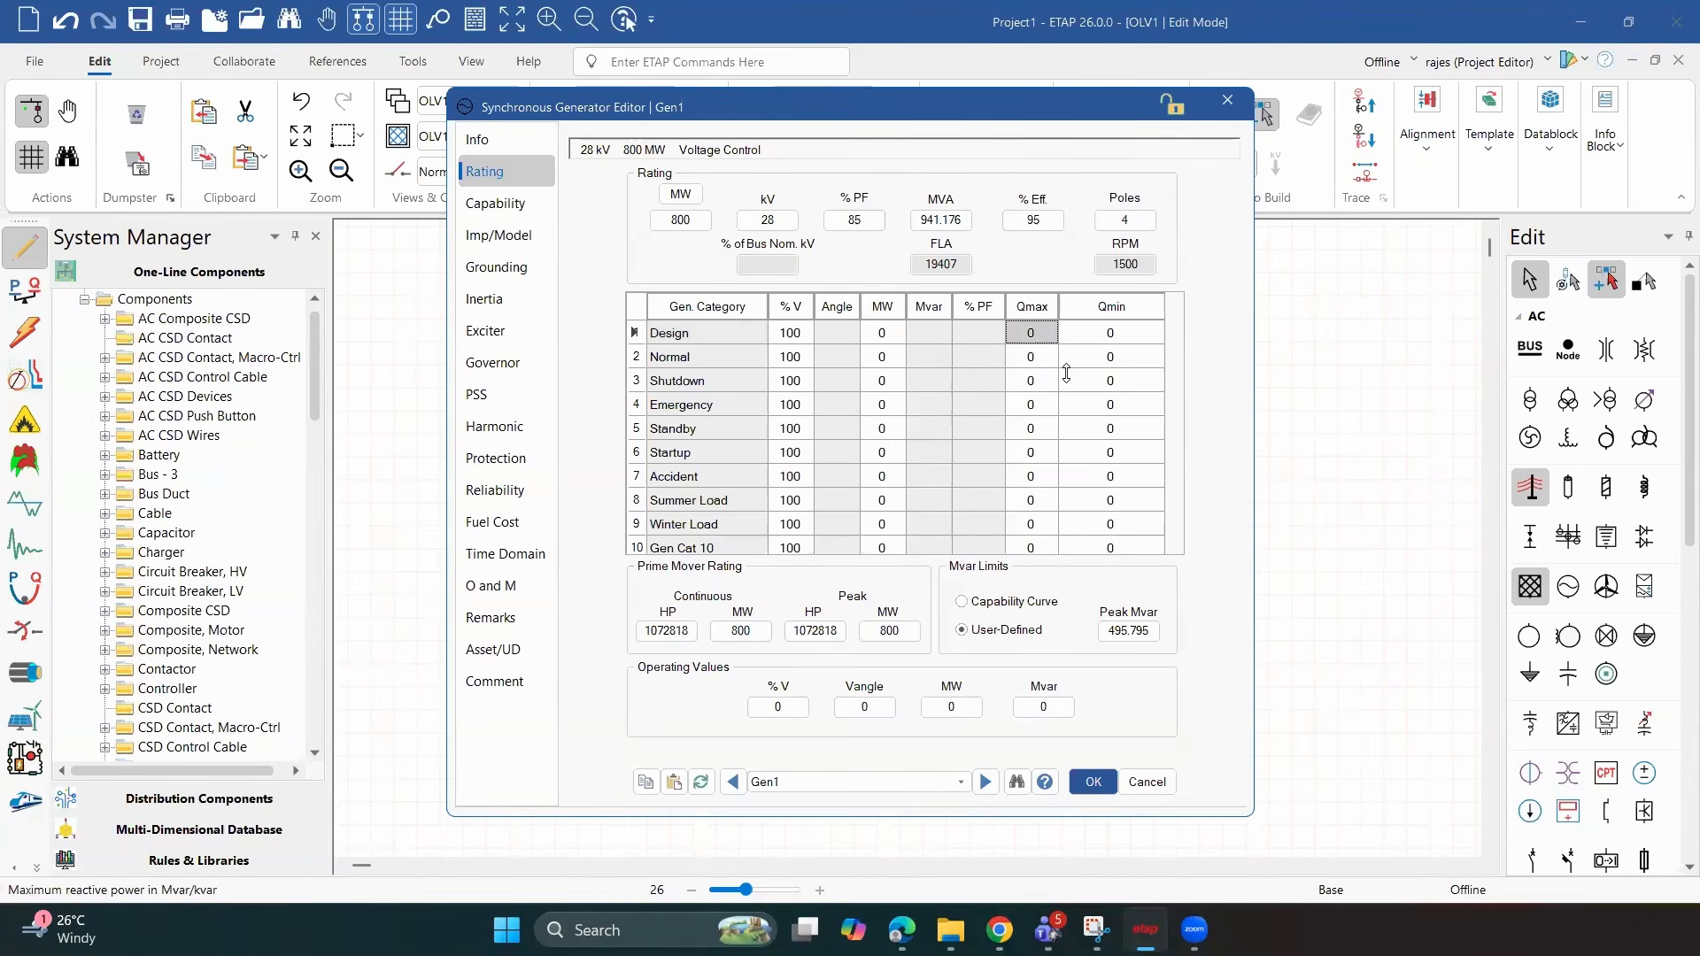
# Switch to the browser, select the address of the generator capability curve video, and review its description and comments
pyautogui.press('Tab')
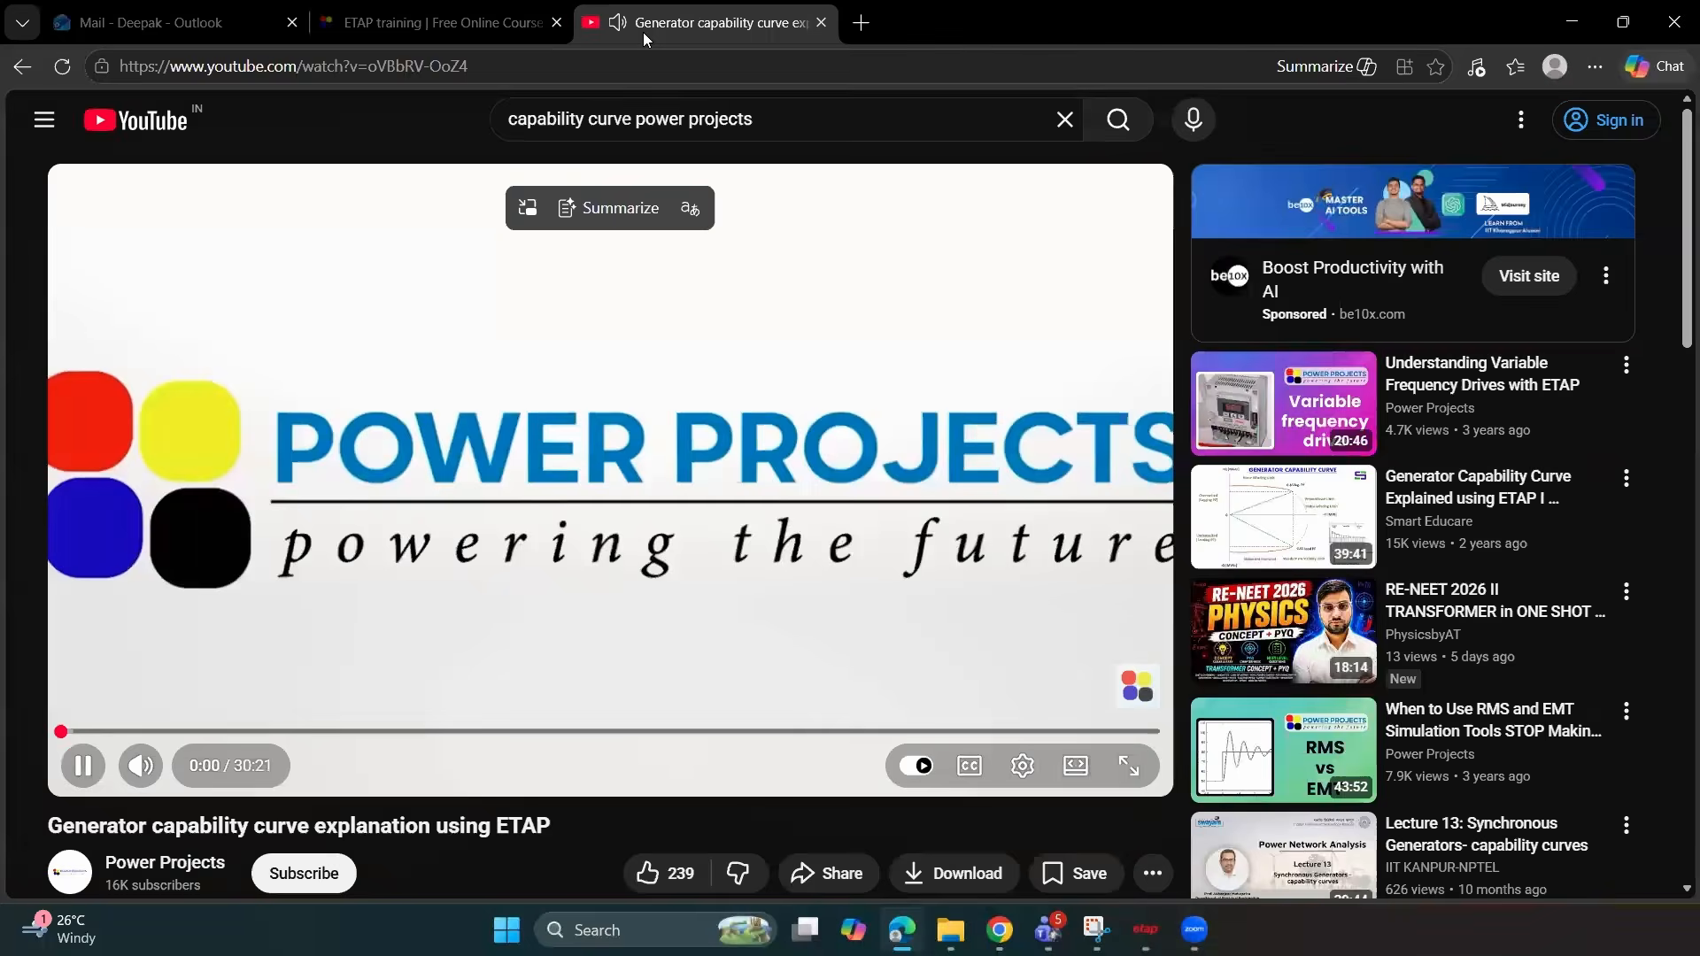
pyautogui.click(626, 66)
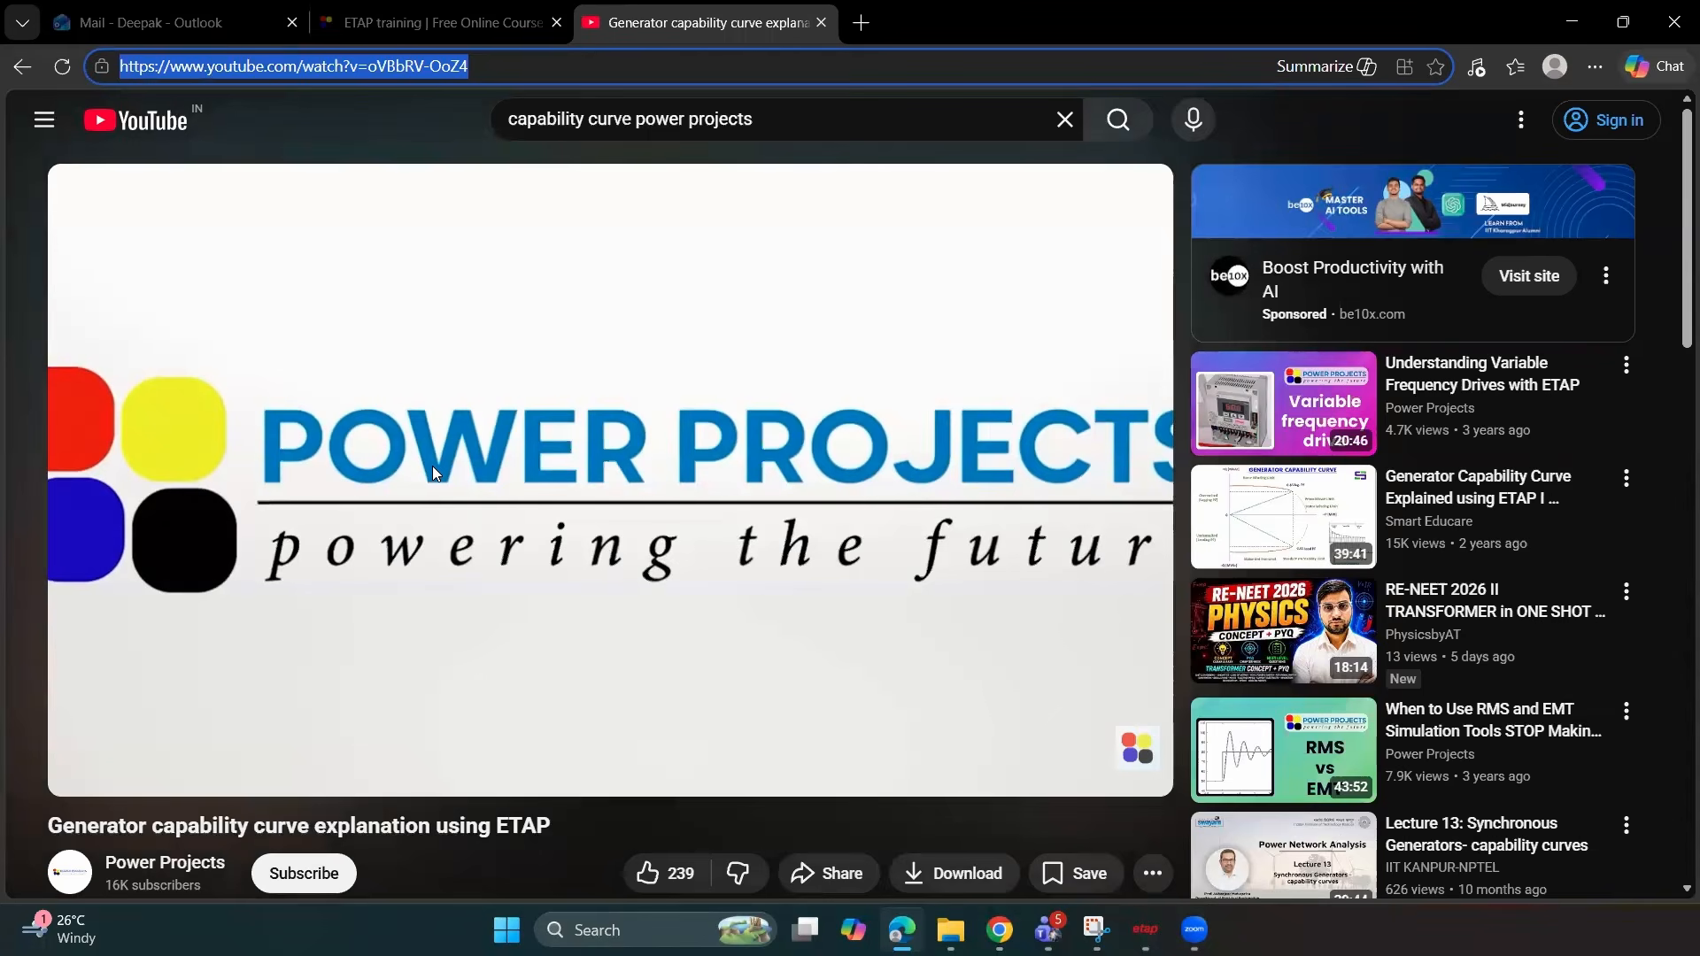
pyautogui.hotkey('alt', 'Tab')
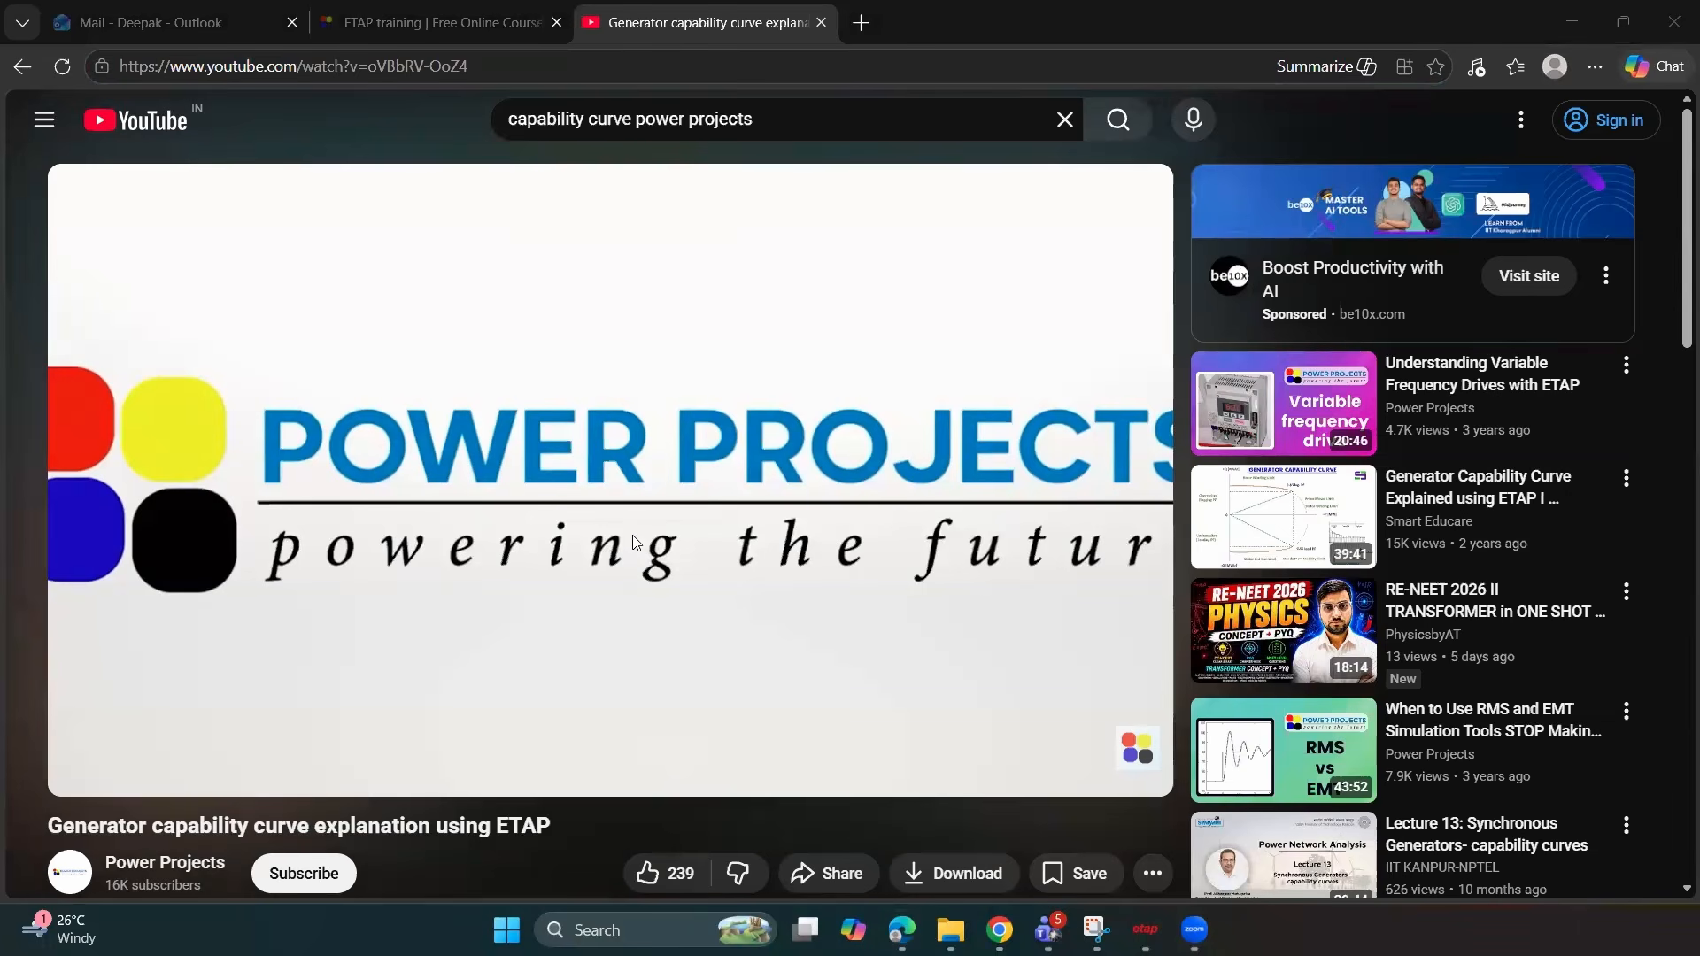
pyautogui.click(601, 558)
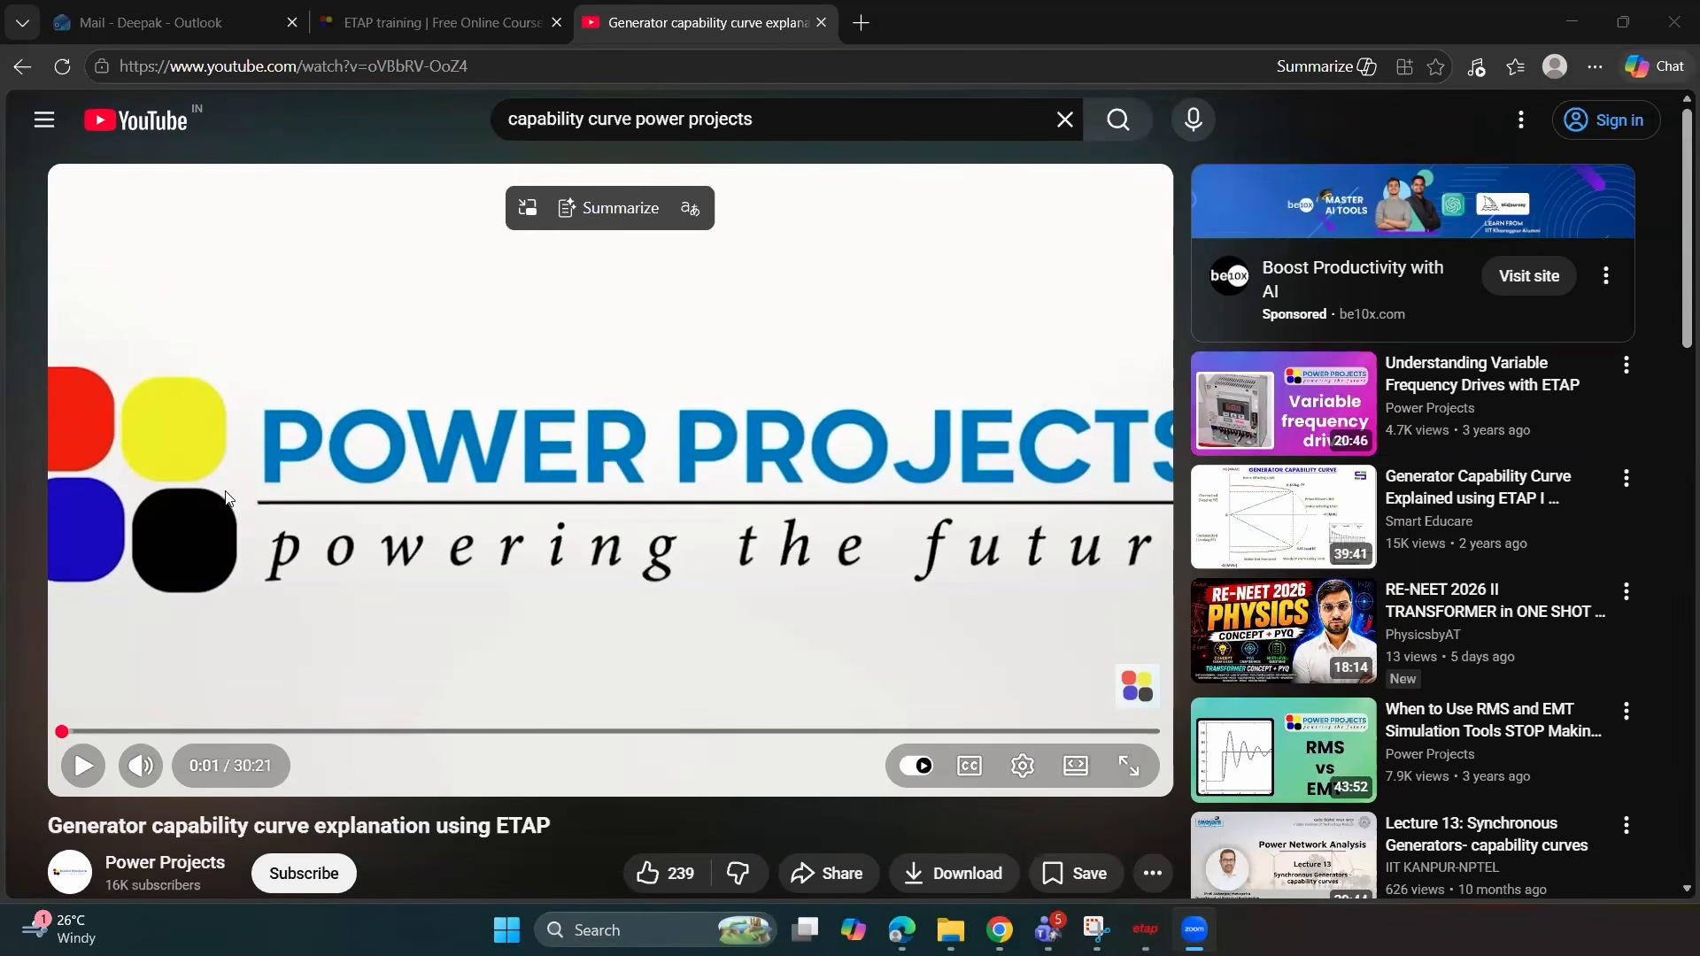
pyautogui.scroll(-1, 188, 470)
pyautogui.scroll(-2, 188, 469)
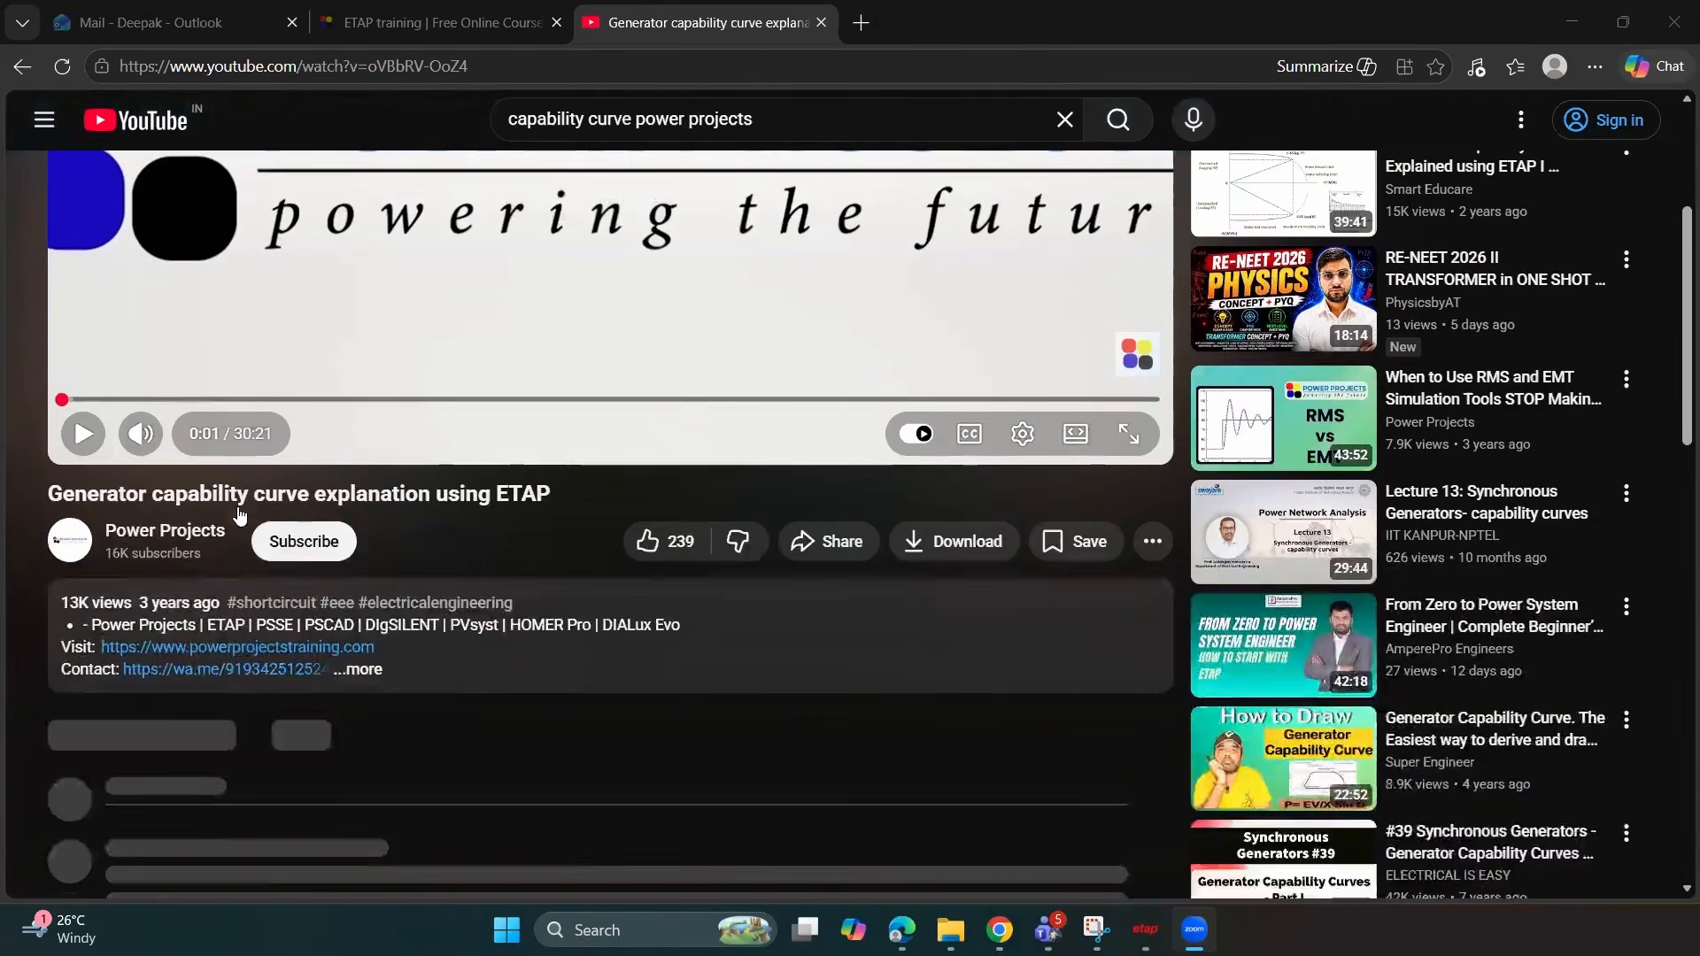
pyautogui.scroll(-2, 198, 431)
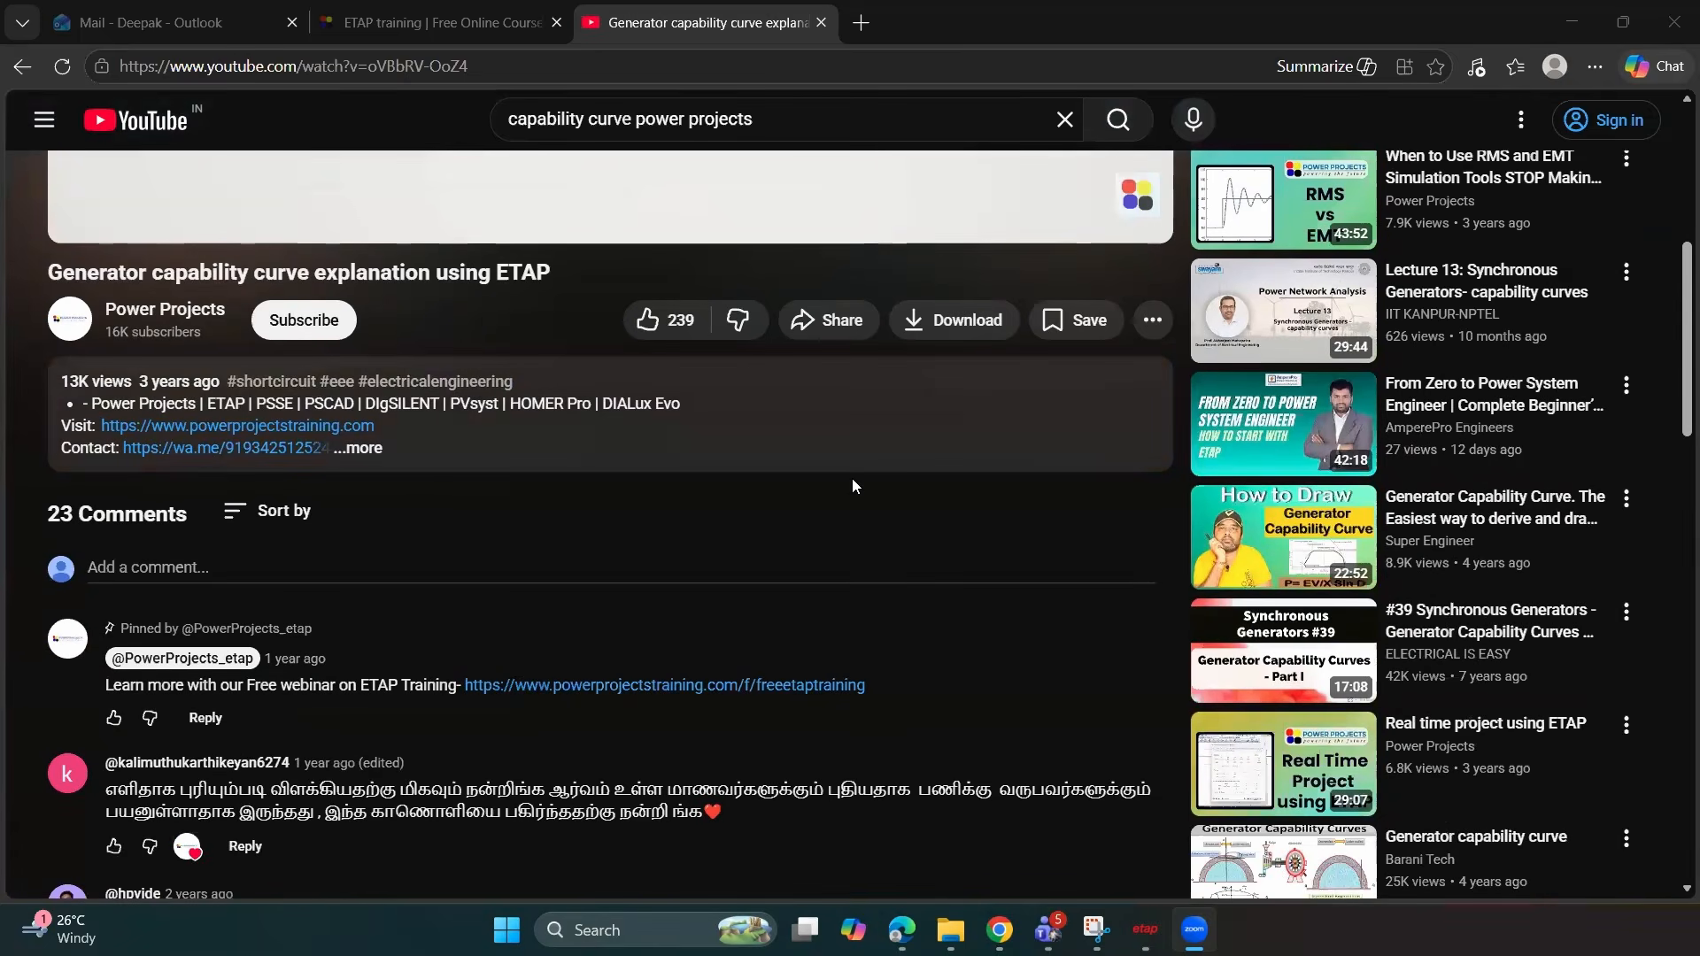
pyautogui.scroll(1, 850, 481)
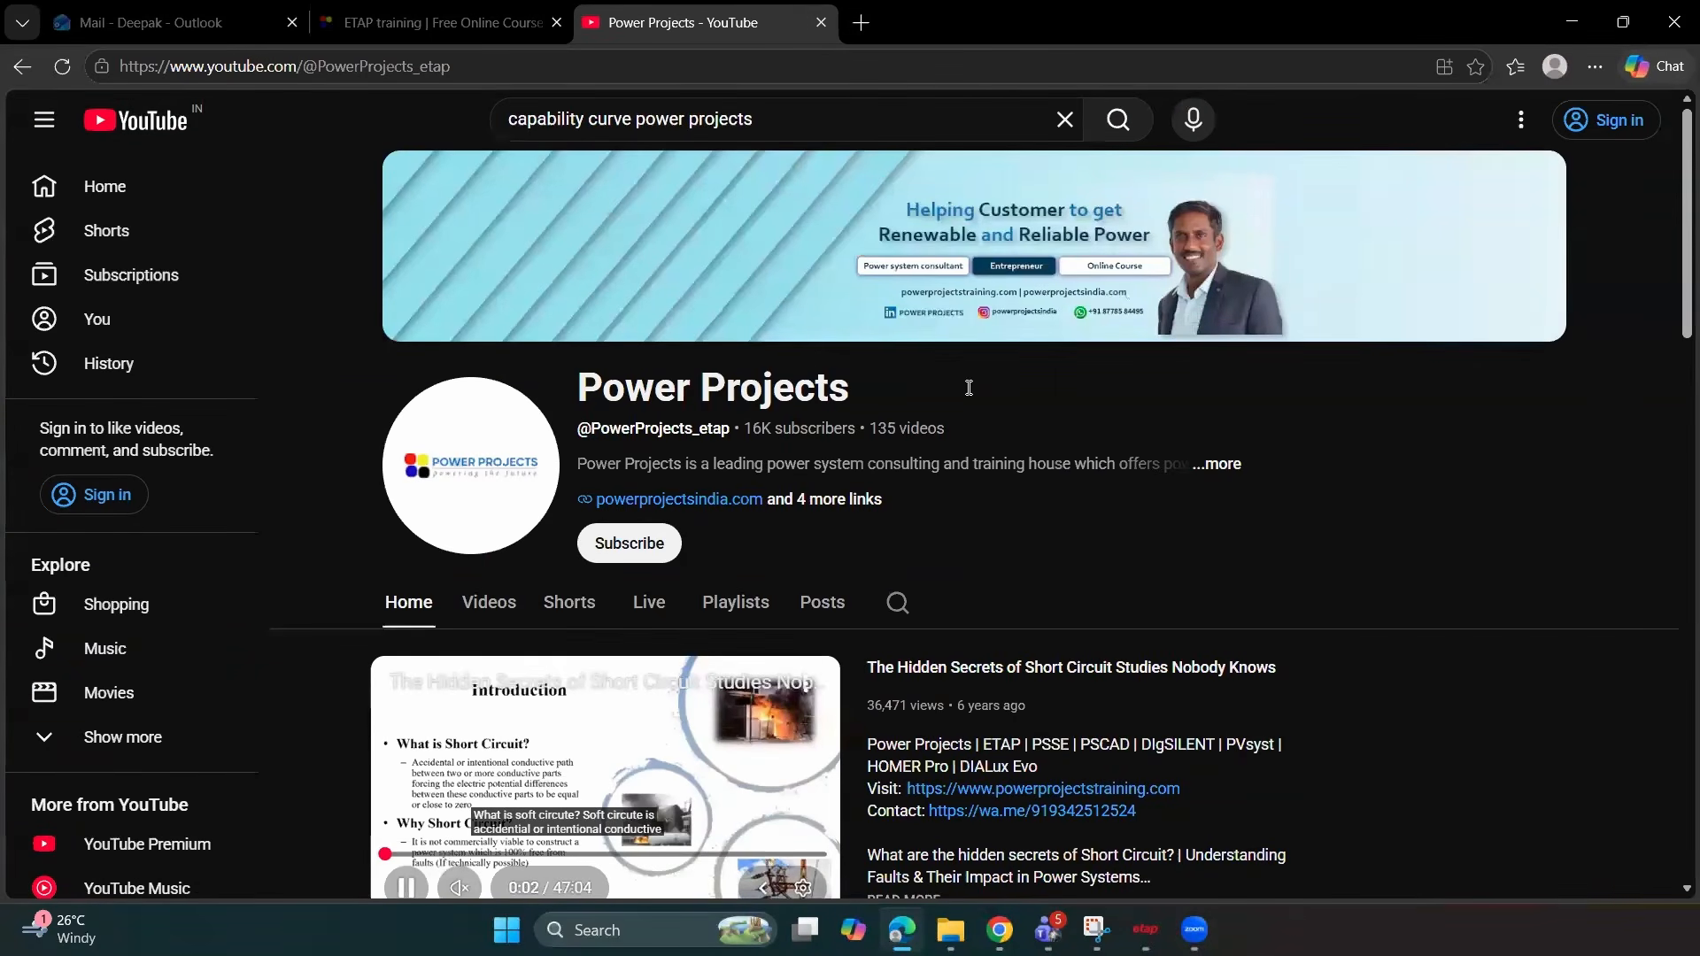
# Look through the Power Projects channel's home page and its Shorts for related power-system topics
pyautogui.scroll(-2, 925, 412)
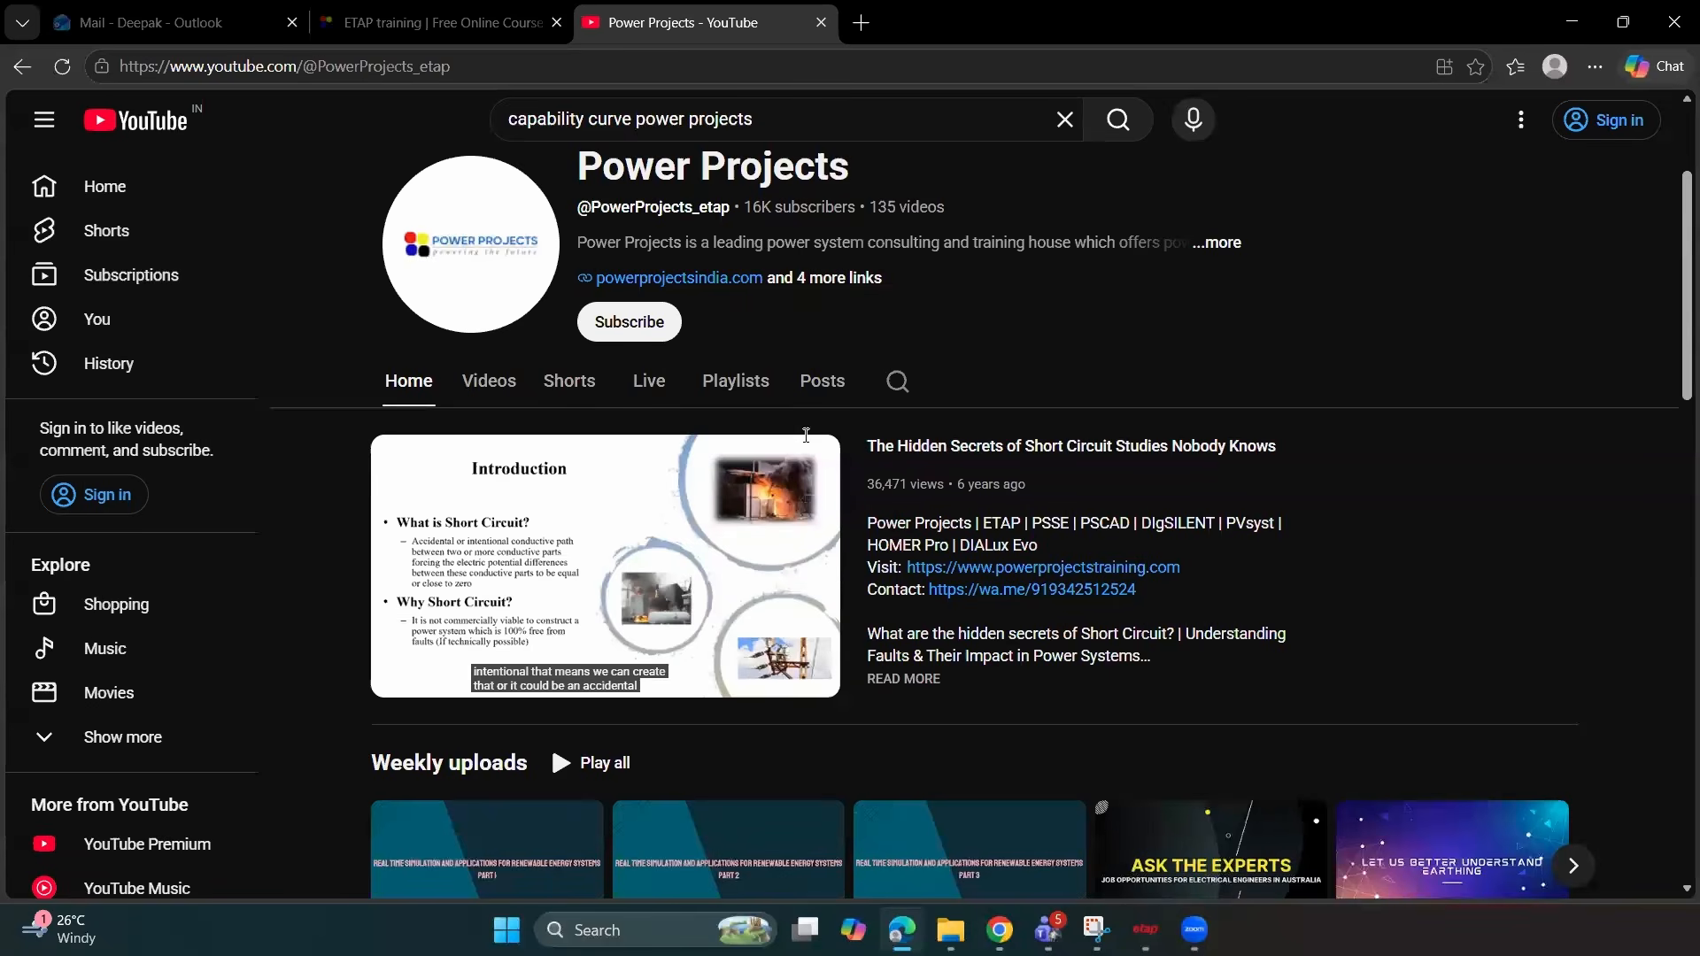
pyautogui.click(569, 381)
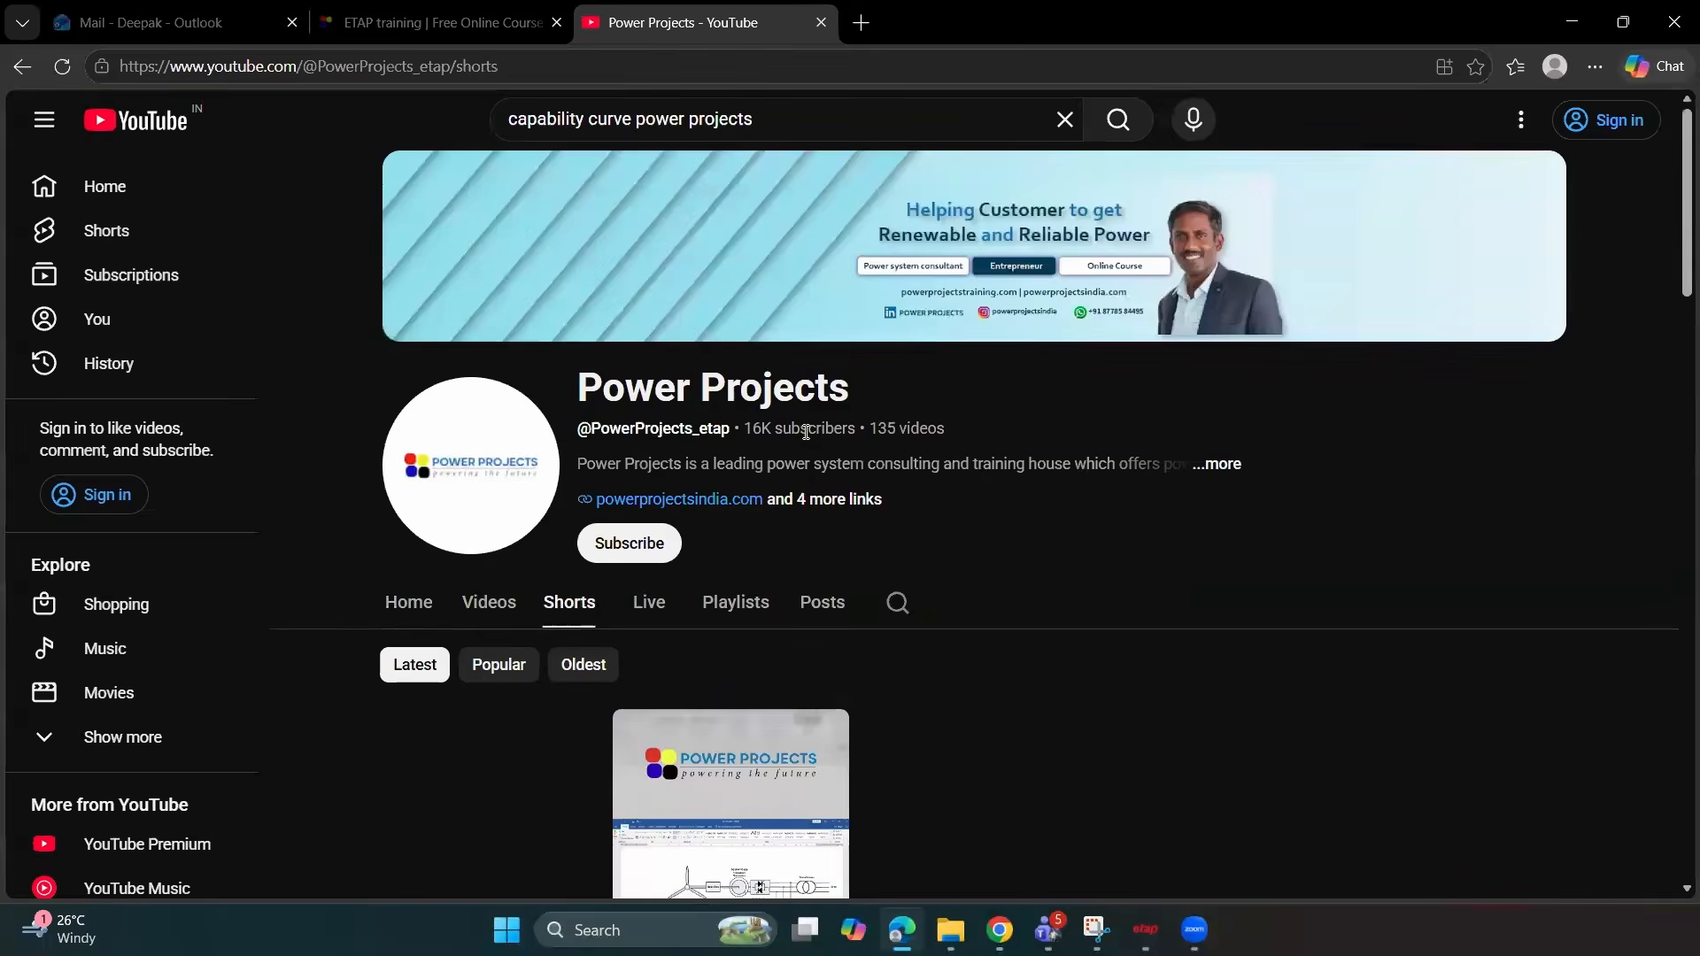
pyautogui.scroll(-3, 676, 509)
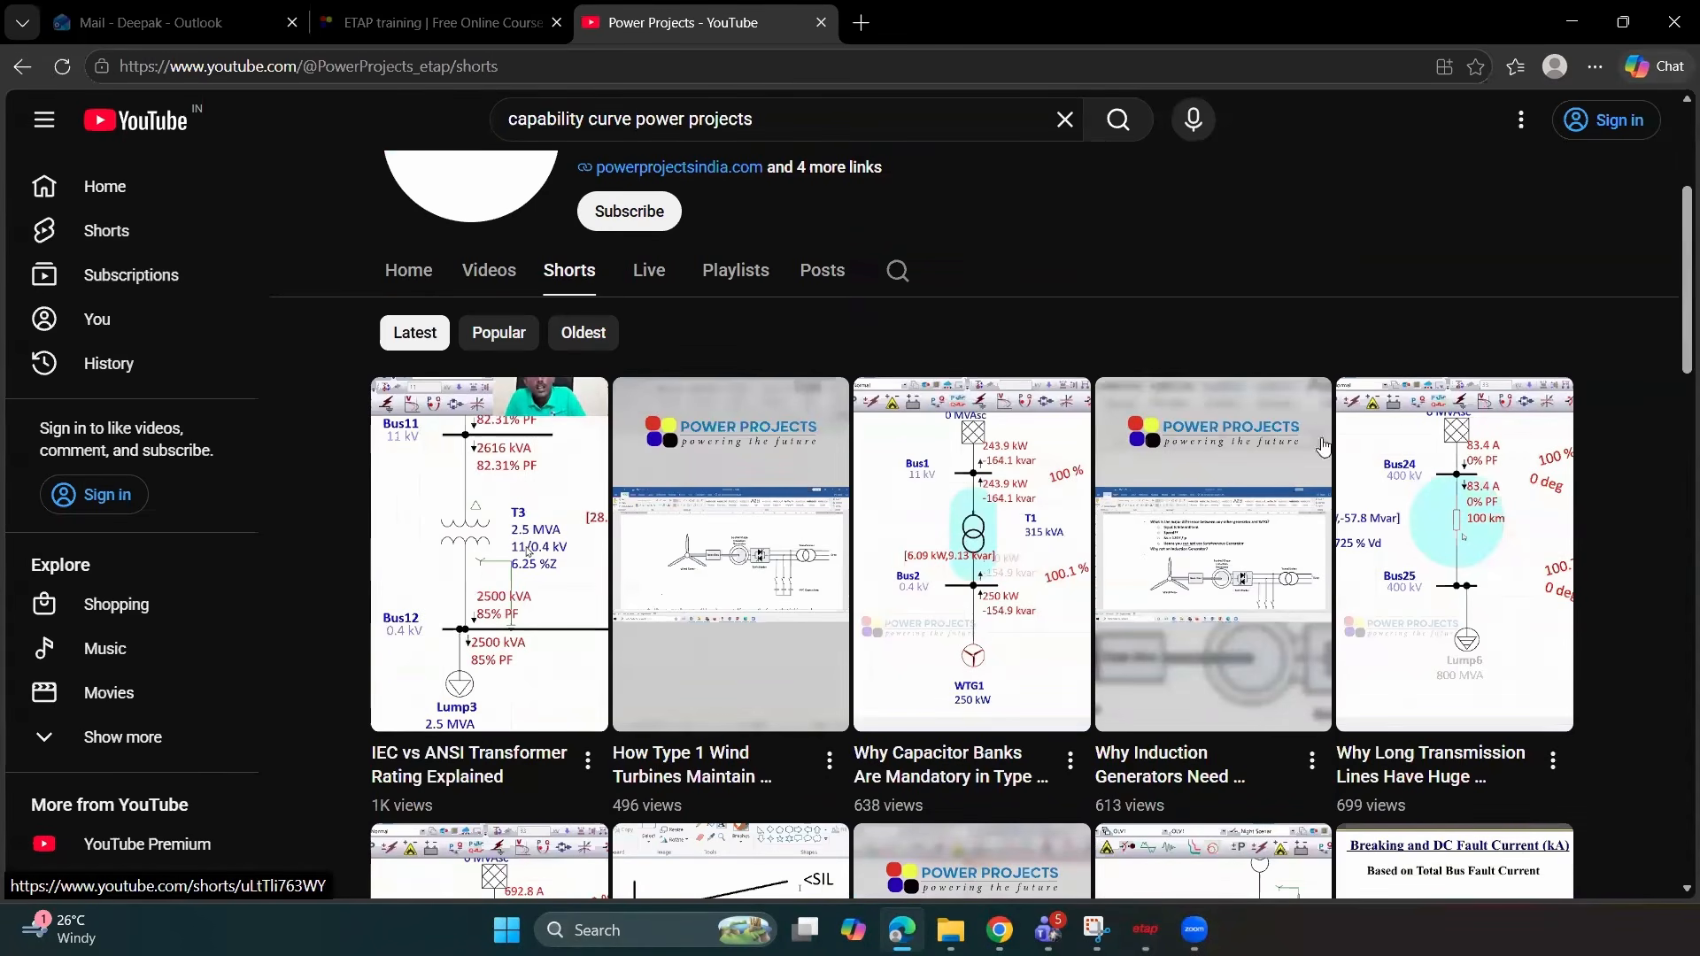
pyautogui.scroll(-1, 954, 611)
pyautogui.scroll(-3, 1065, 604)
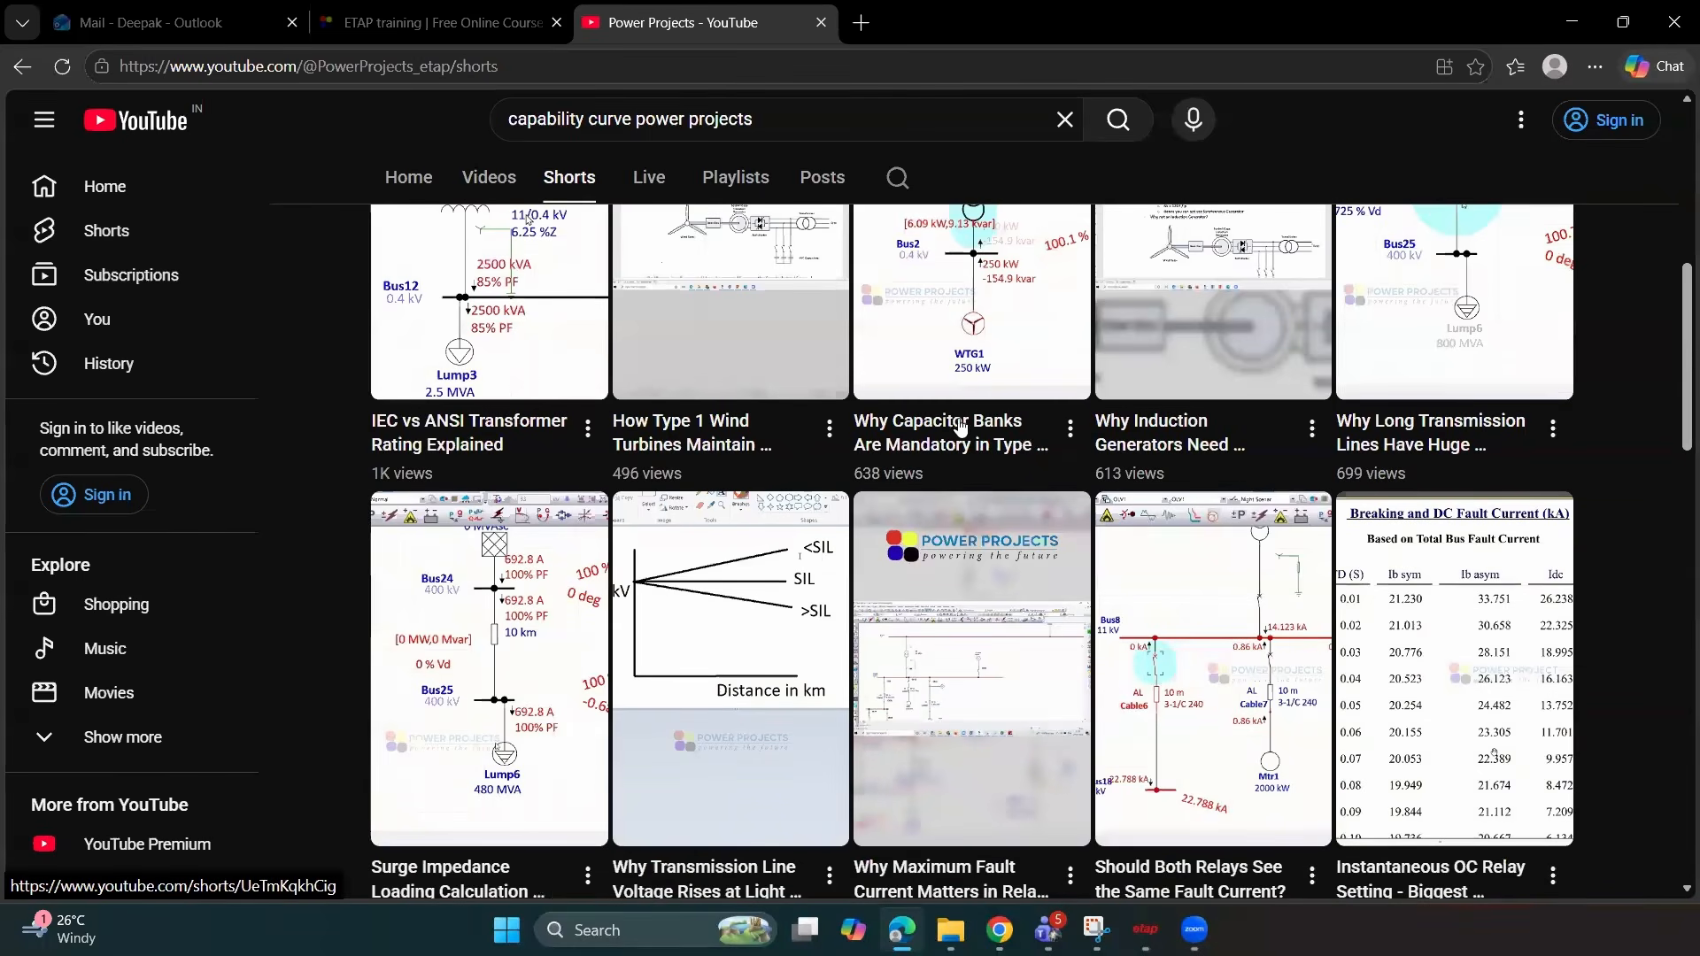
pyautogui.scroll(-2, 961, 428)
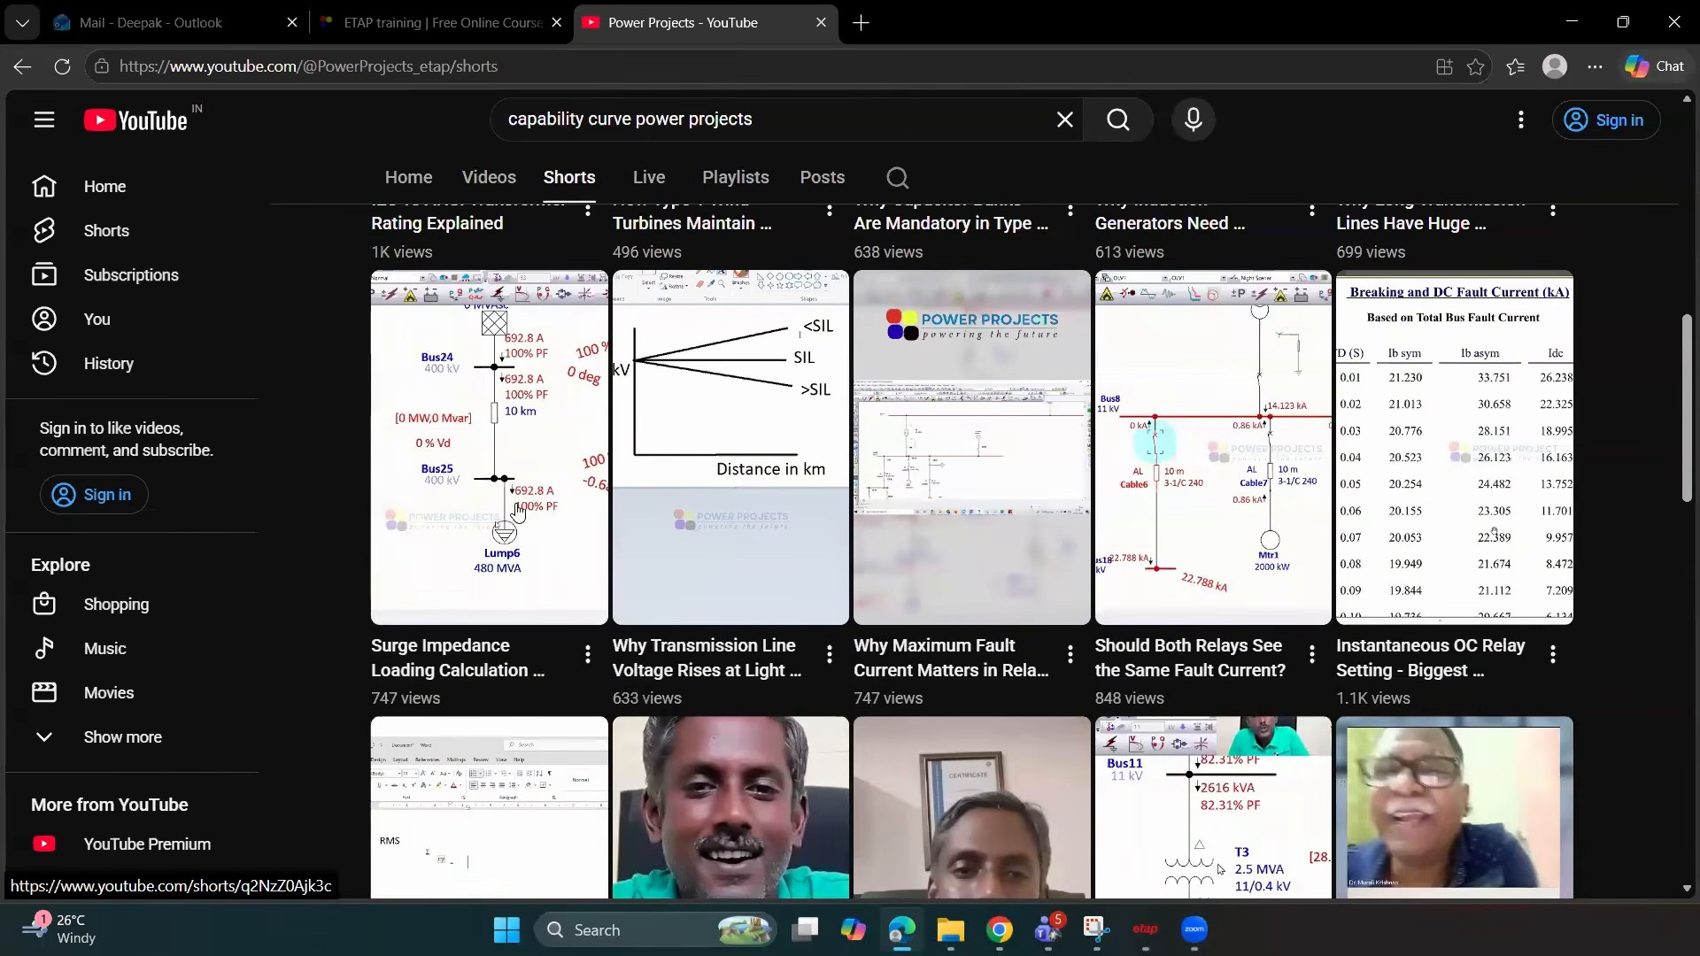
pyautogui.scroll(-2, 514, 505)
pyautogui.scroll(-3, 513, 505)
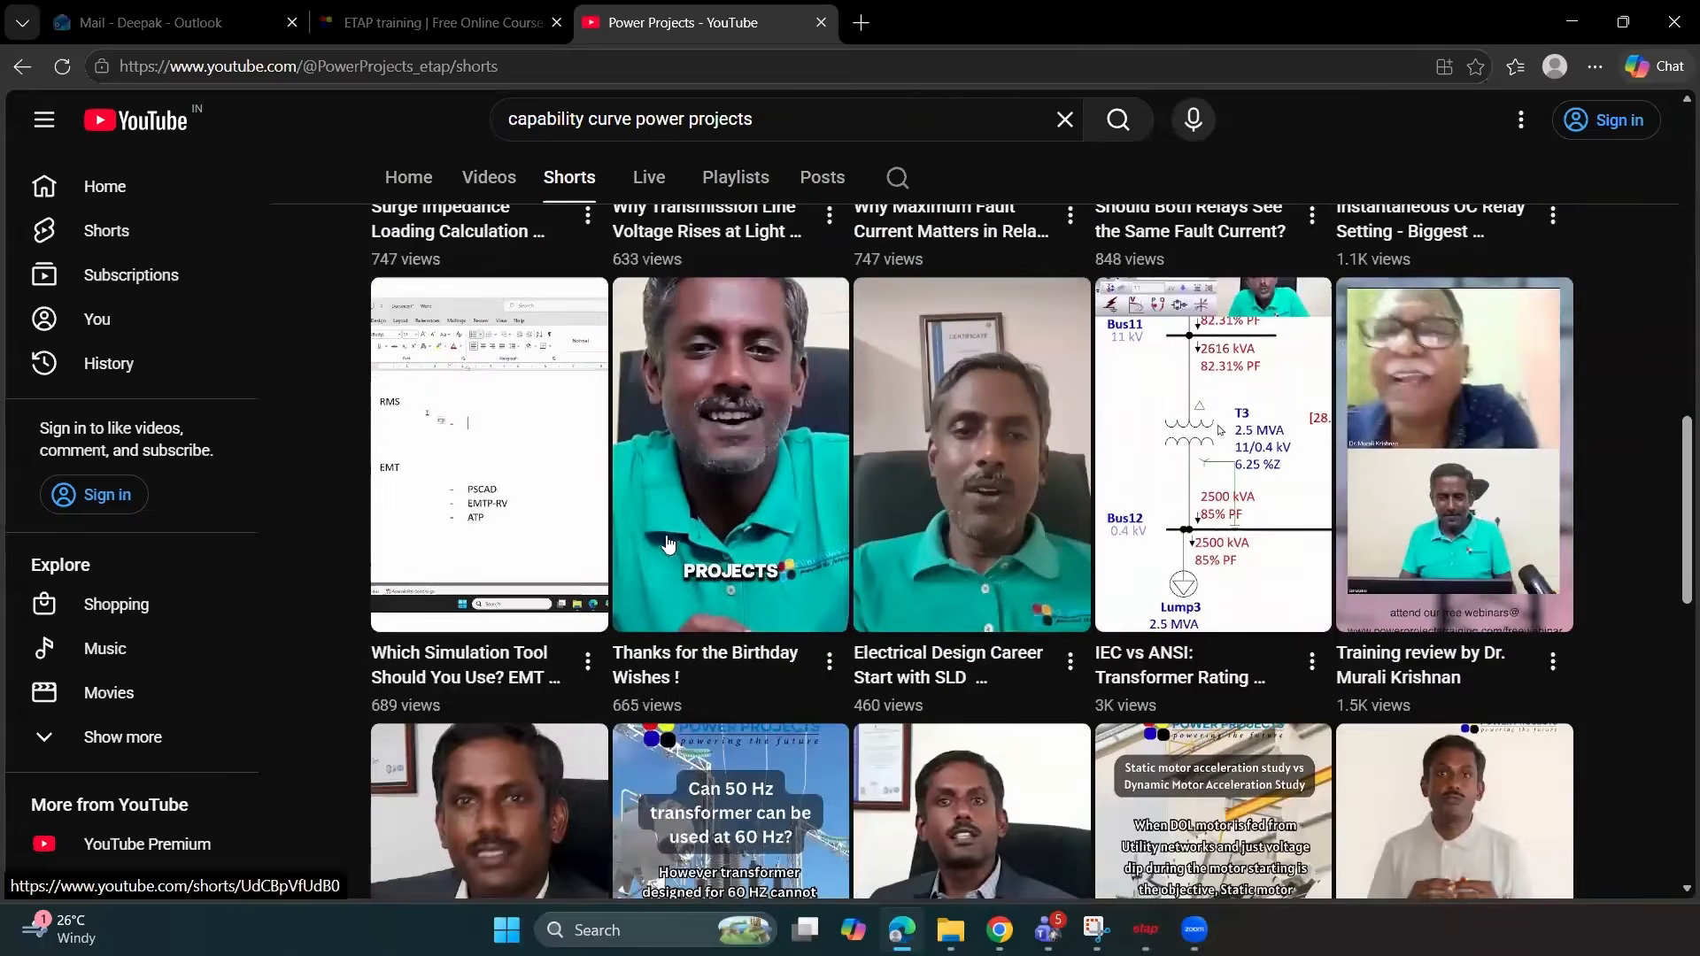
pyautogui.scroll(10, 572, 611)
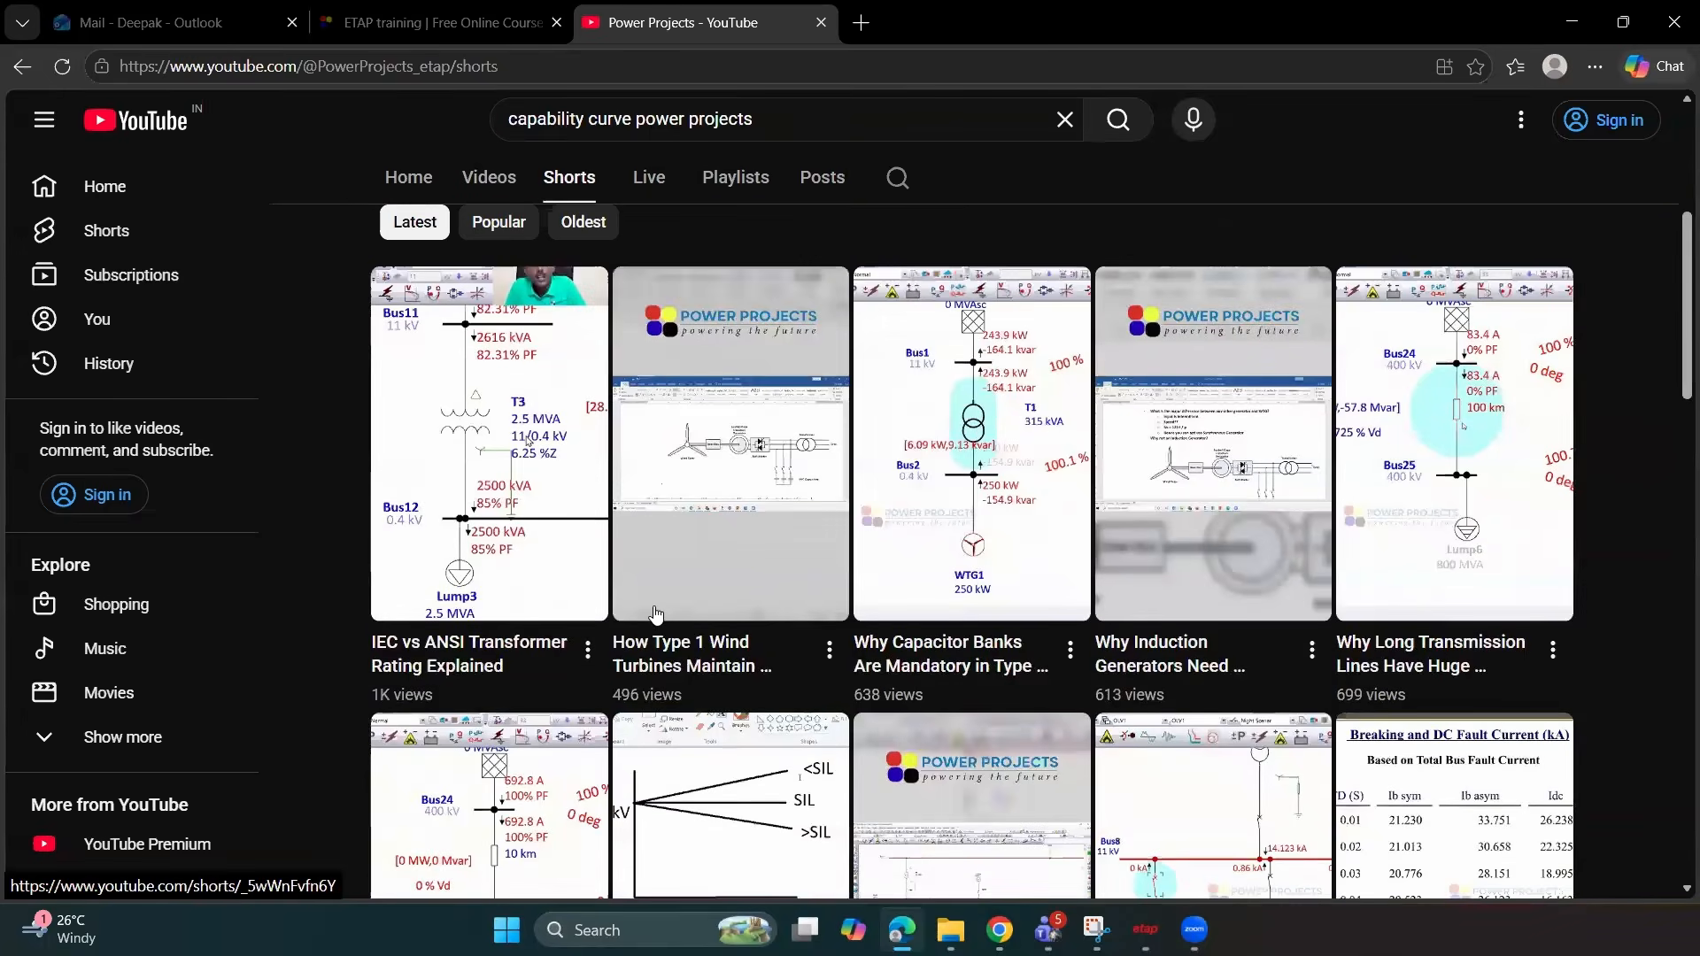
# Browse the Power Projects channel's videos and its full list of live streams on power system studies
pyautogui.hotkey('alt', 'Left')
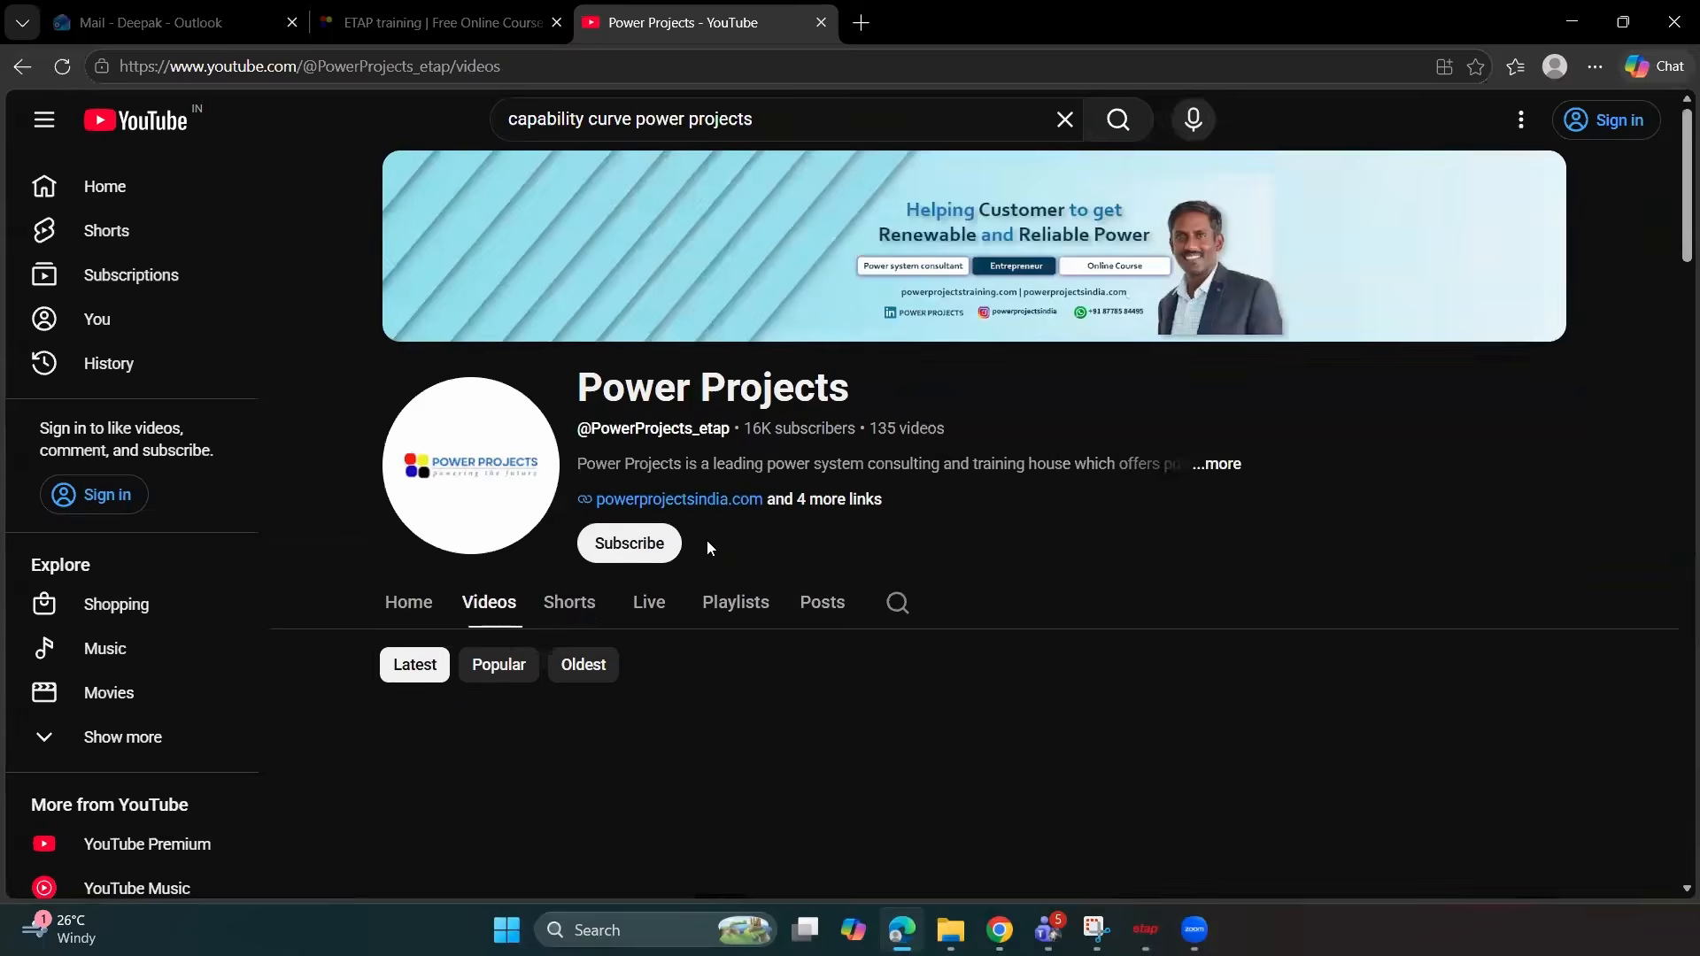
pyautogui.hotkey('alt', 'Right')
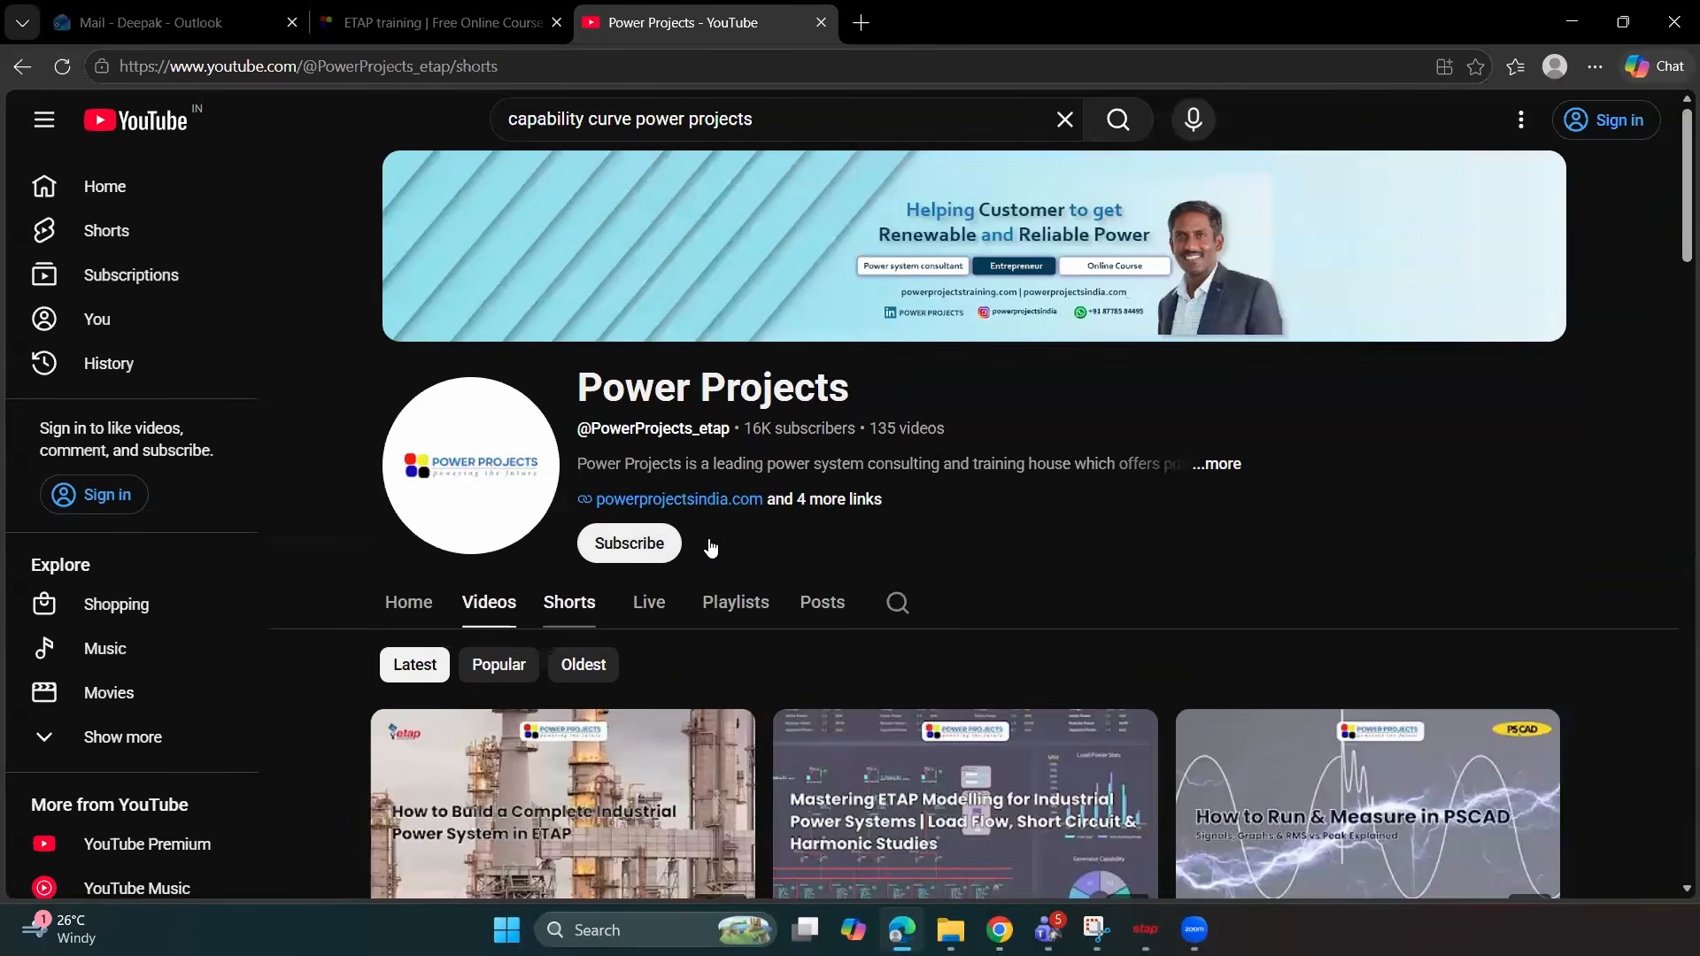
pyautogui.hotkey('alt', 'Right')
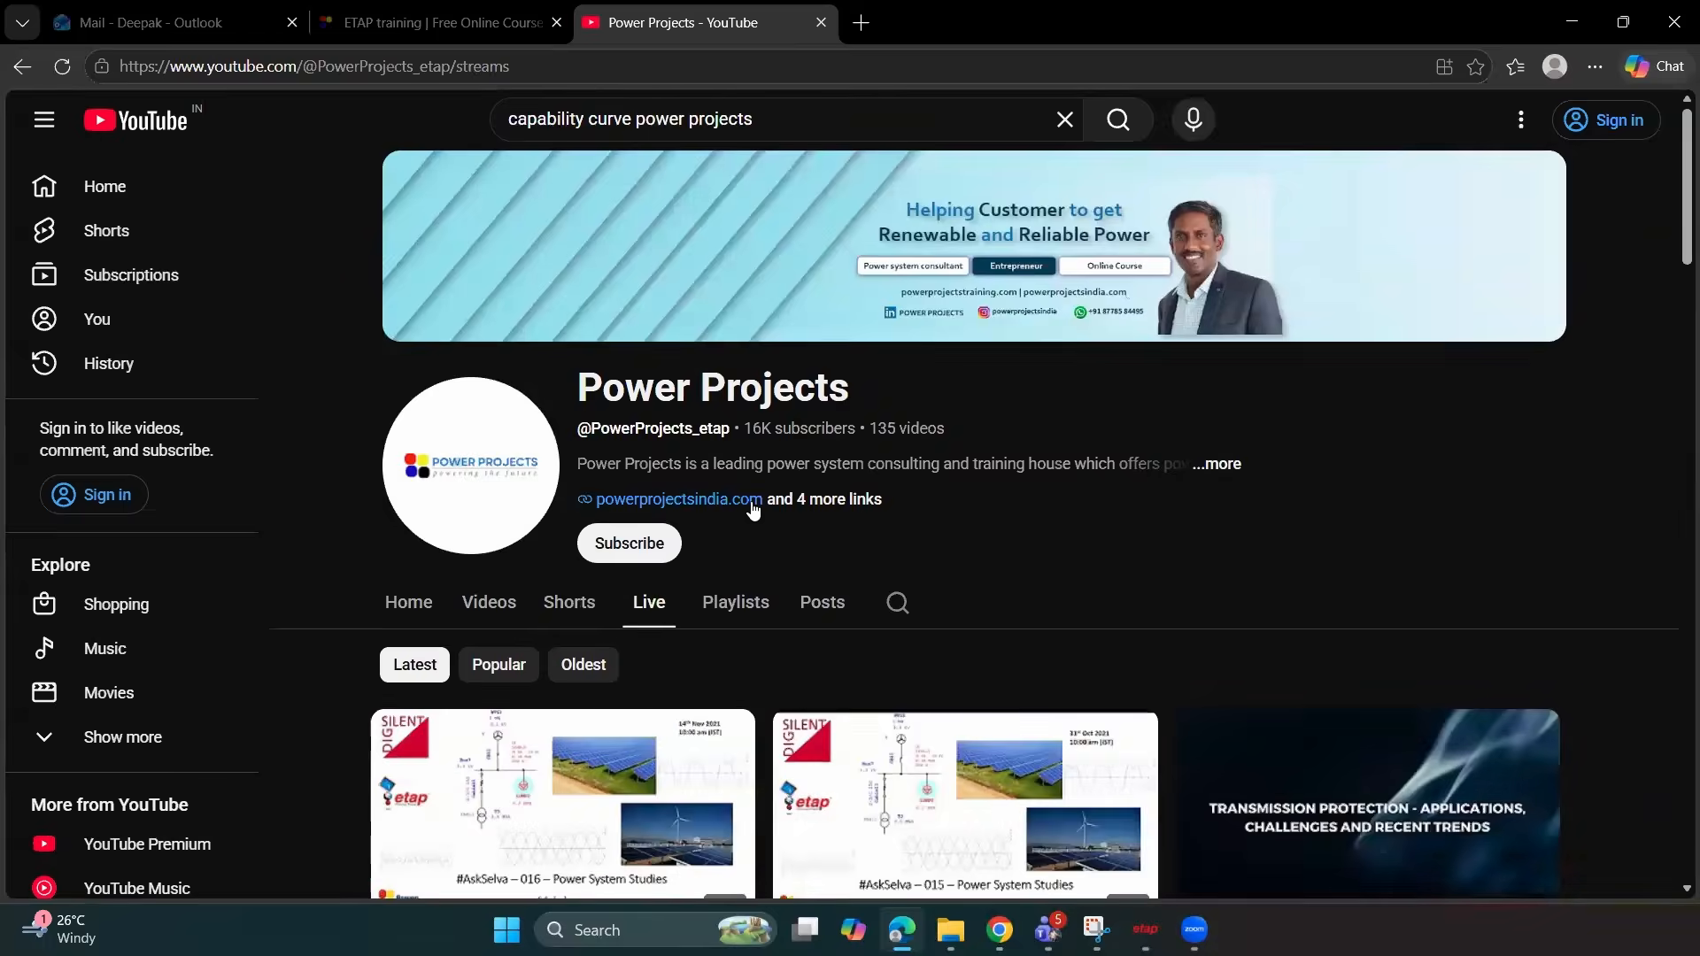
pyautogui.scroll(-2, 753, 514)
pyautogui.scroll(-15, 753, 515)
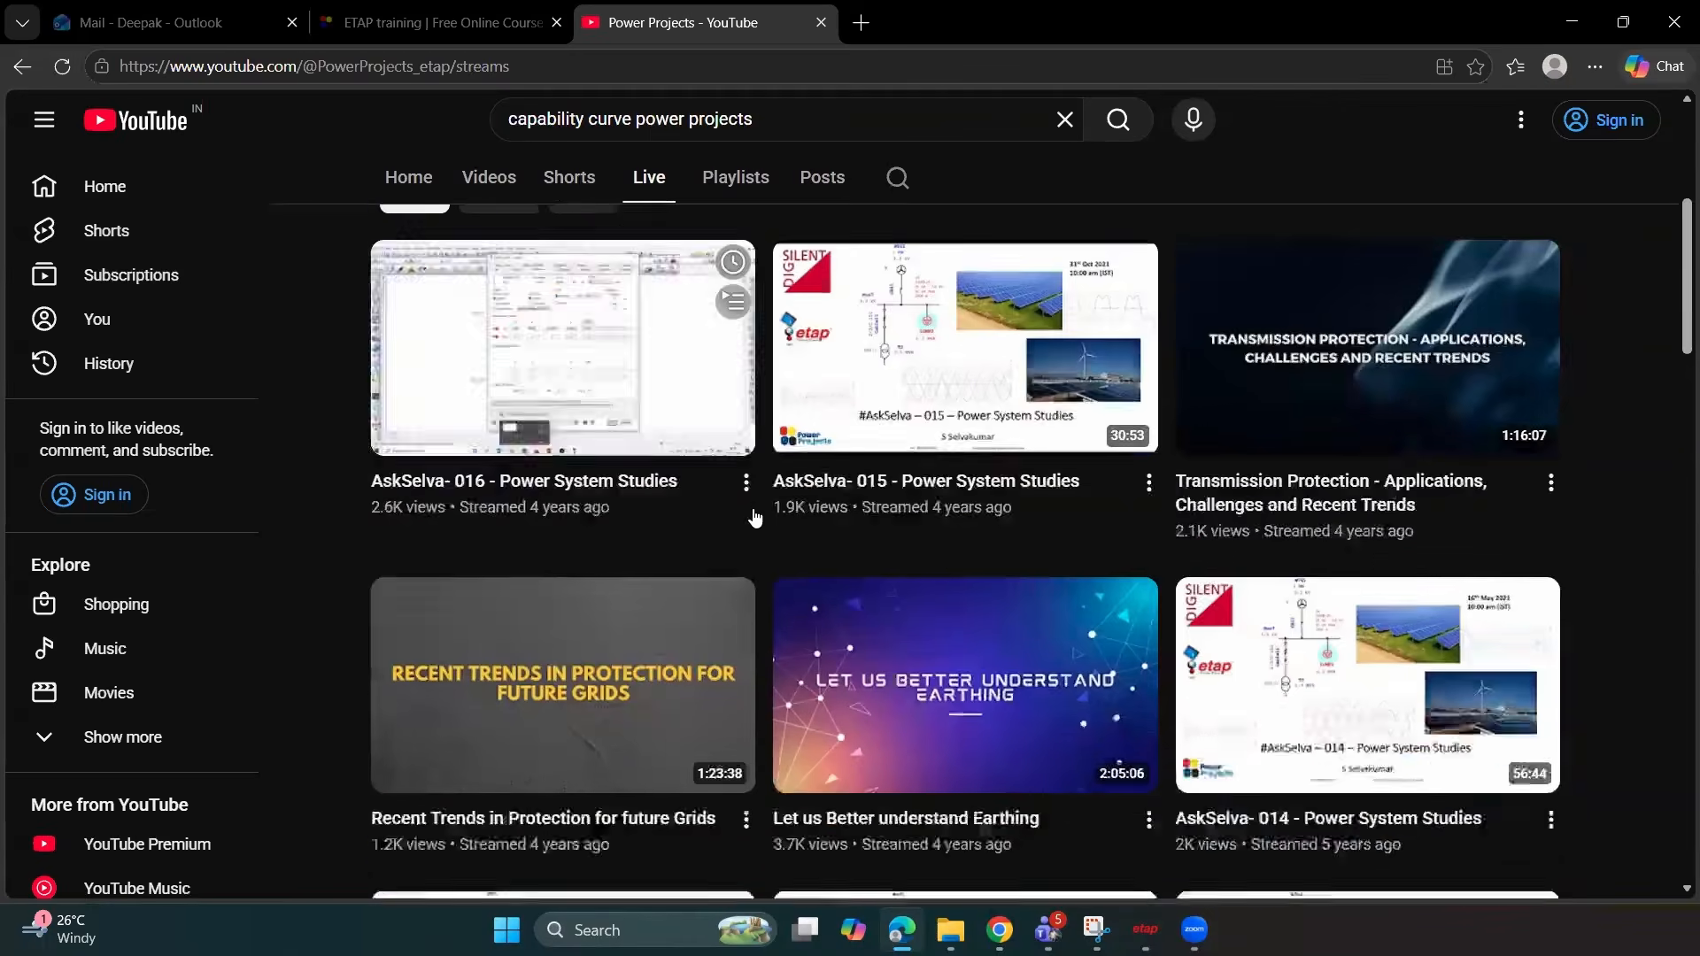
pyautogui.scroll(-6, 754, 514)
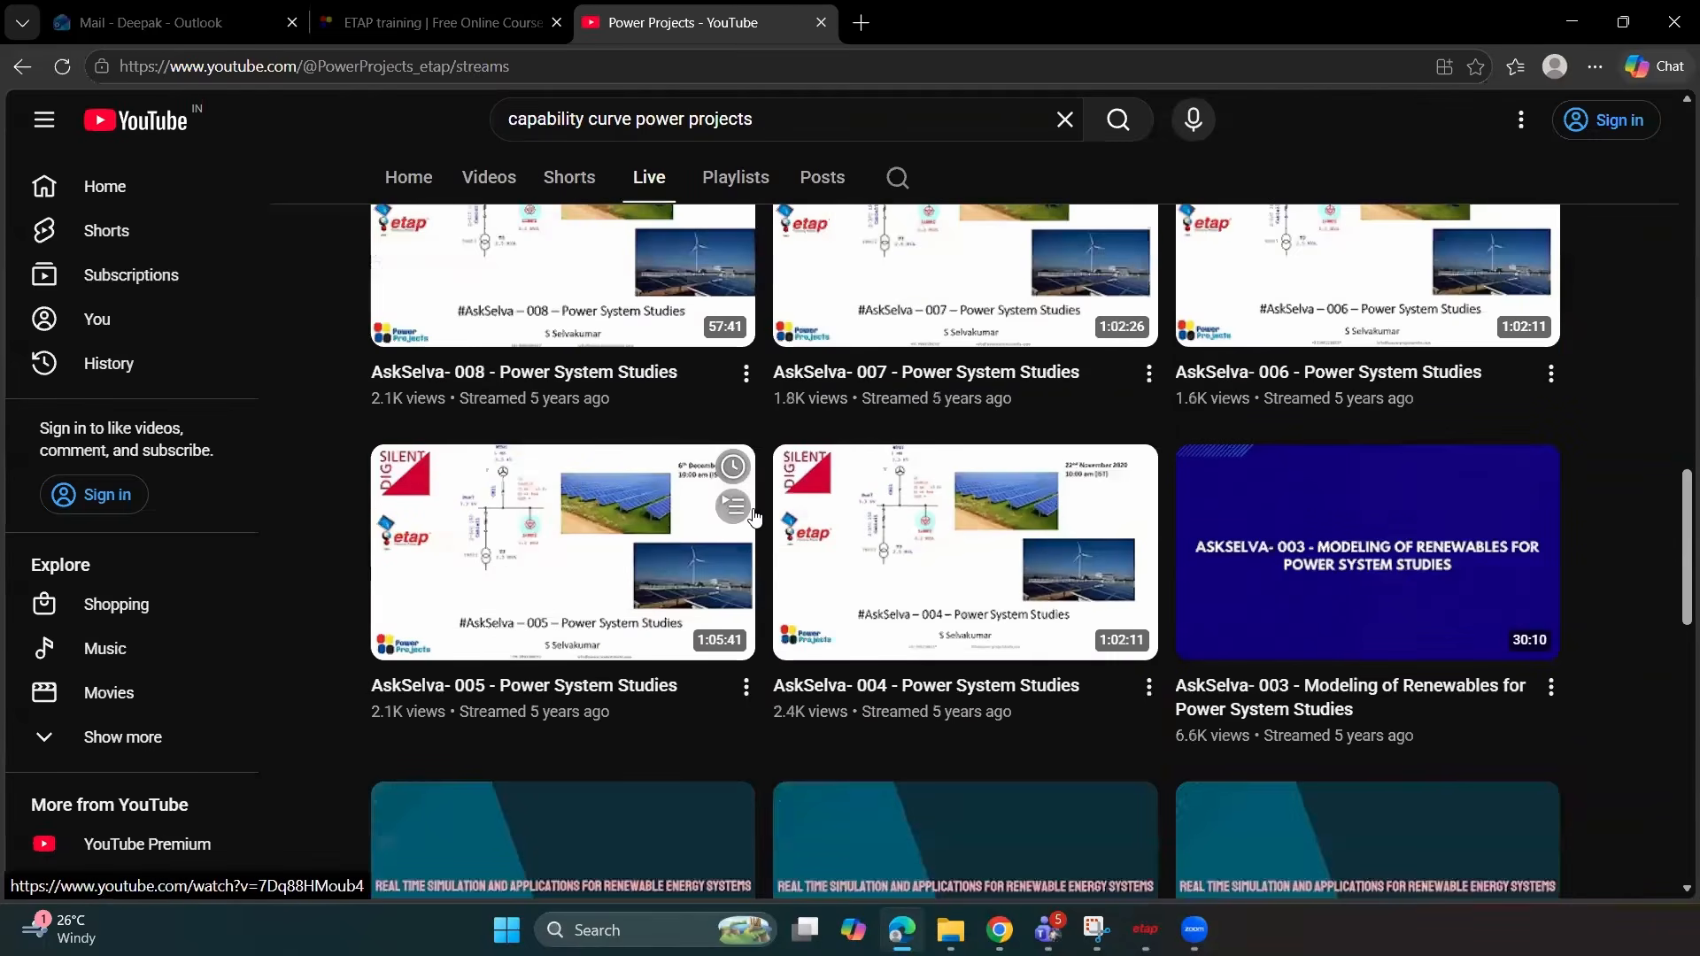
pyautogui.scroll(-14, 754, 516)
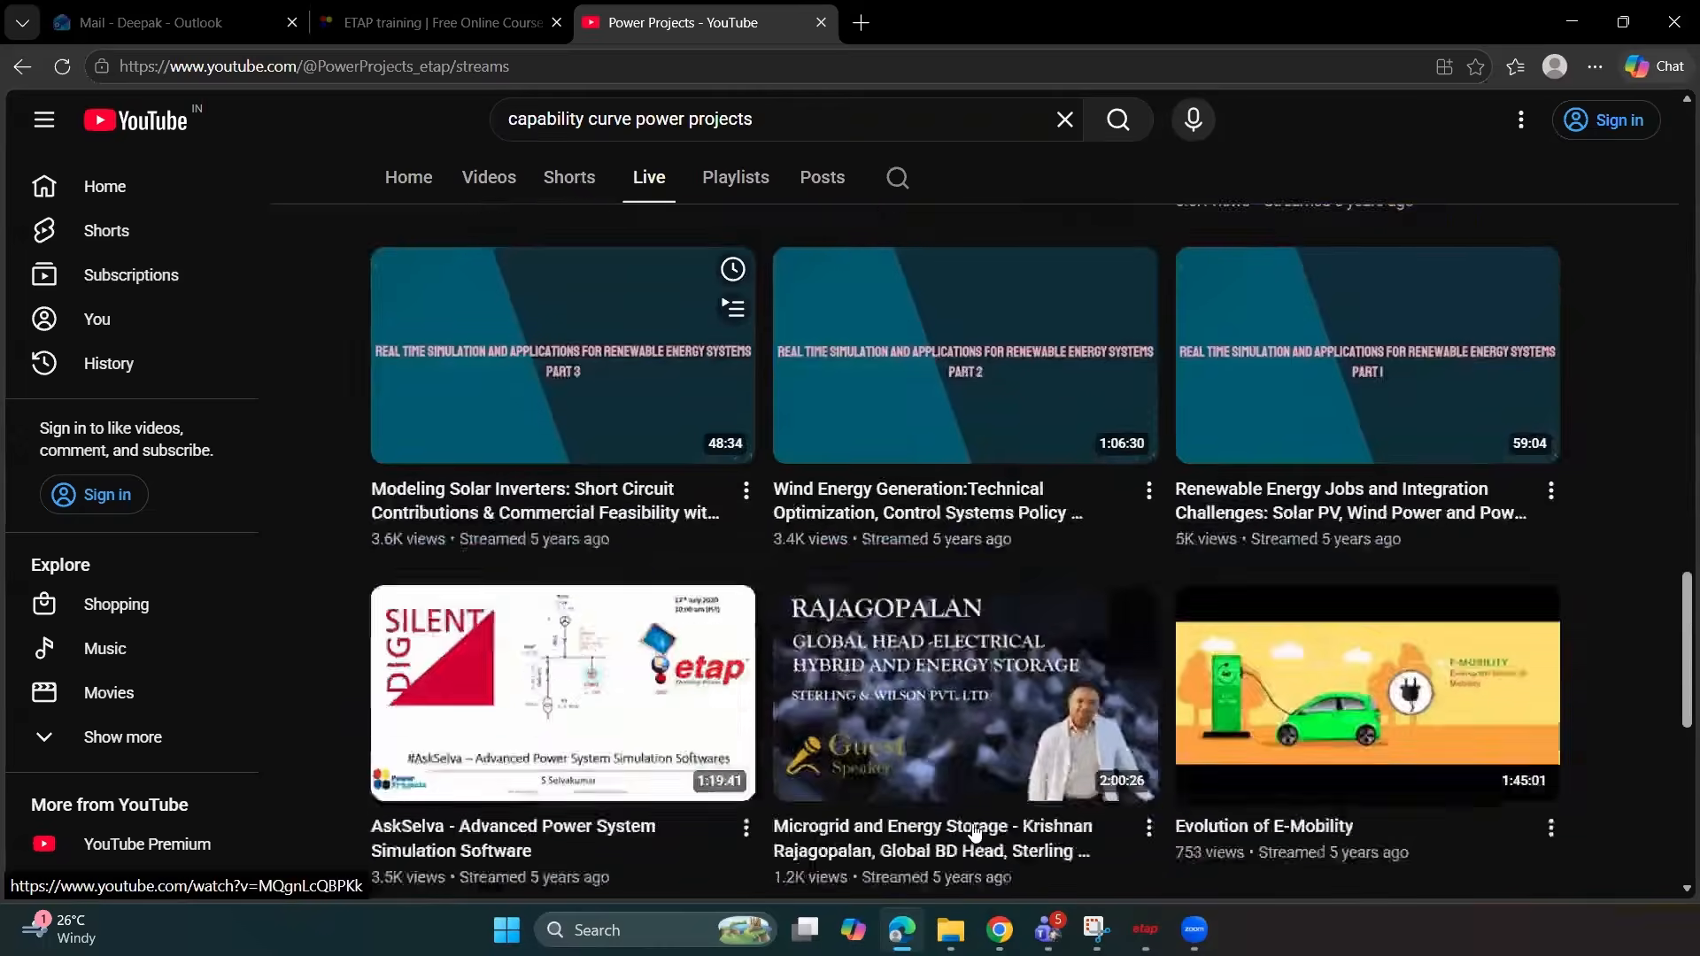
pyautogui.scroll(-18, 1058, 693)
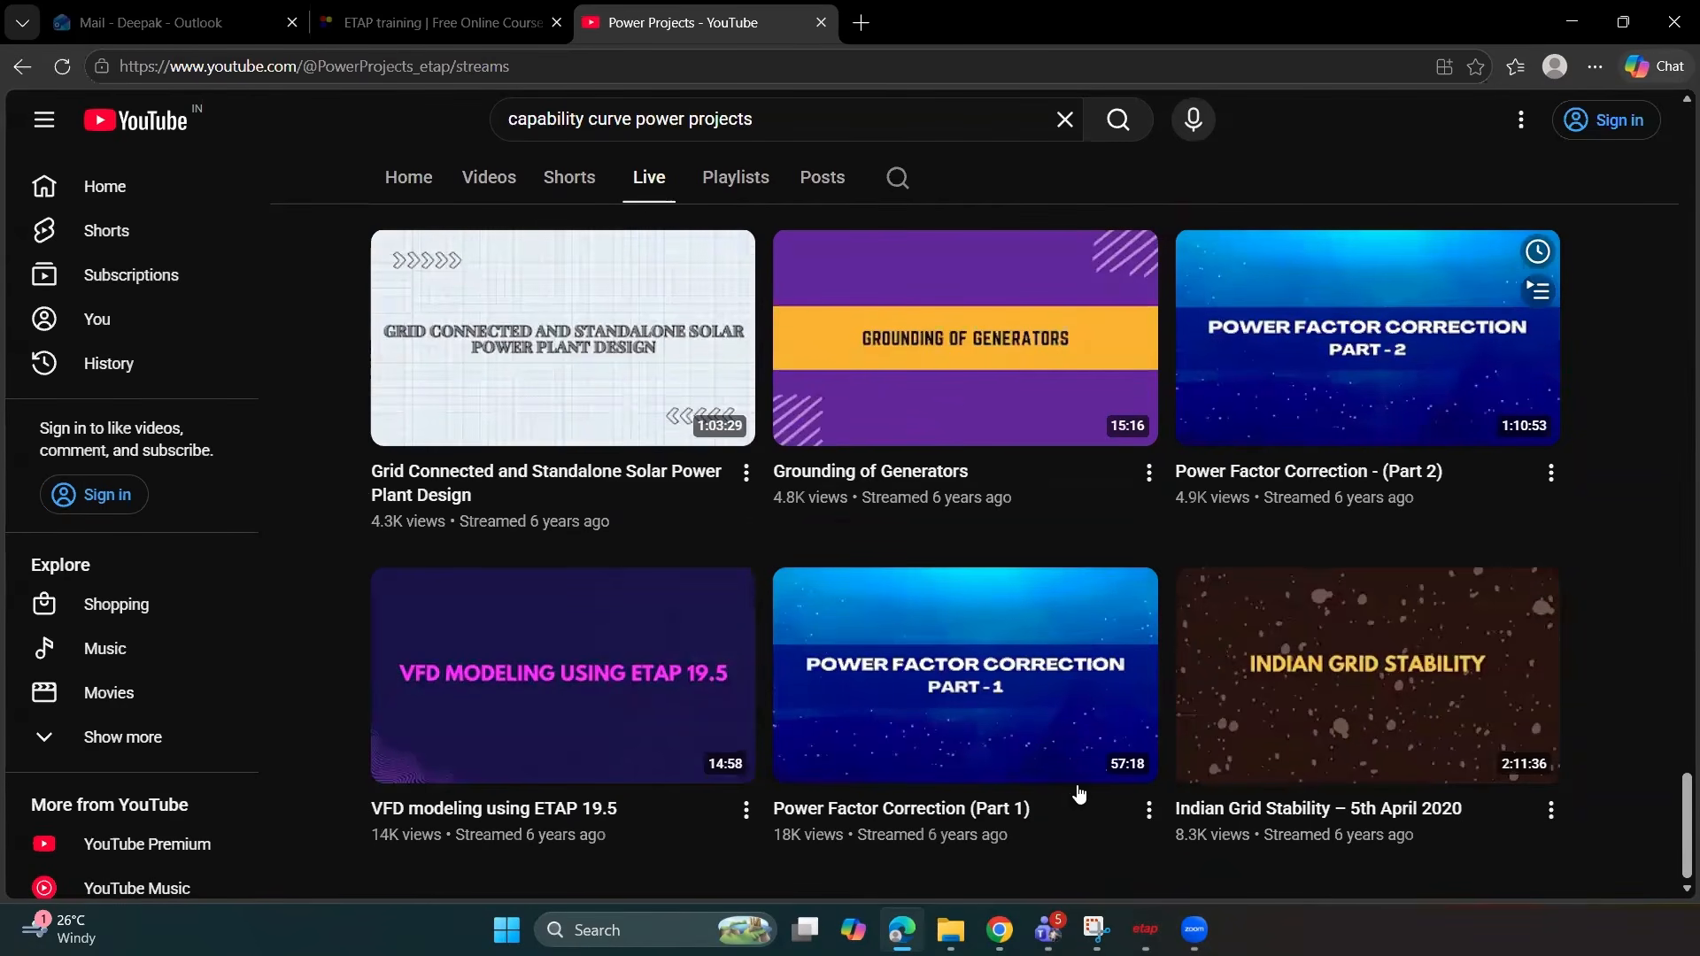
pyautogui.scroll(16, 907, 518)
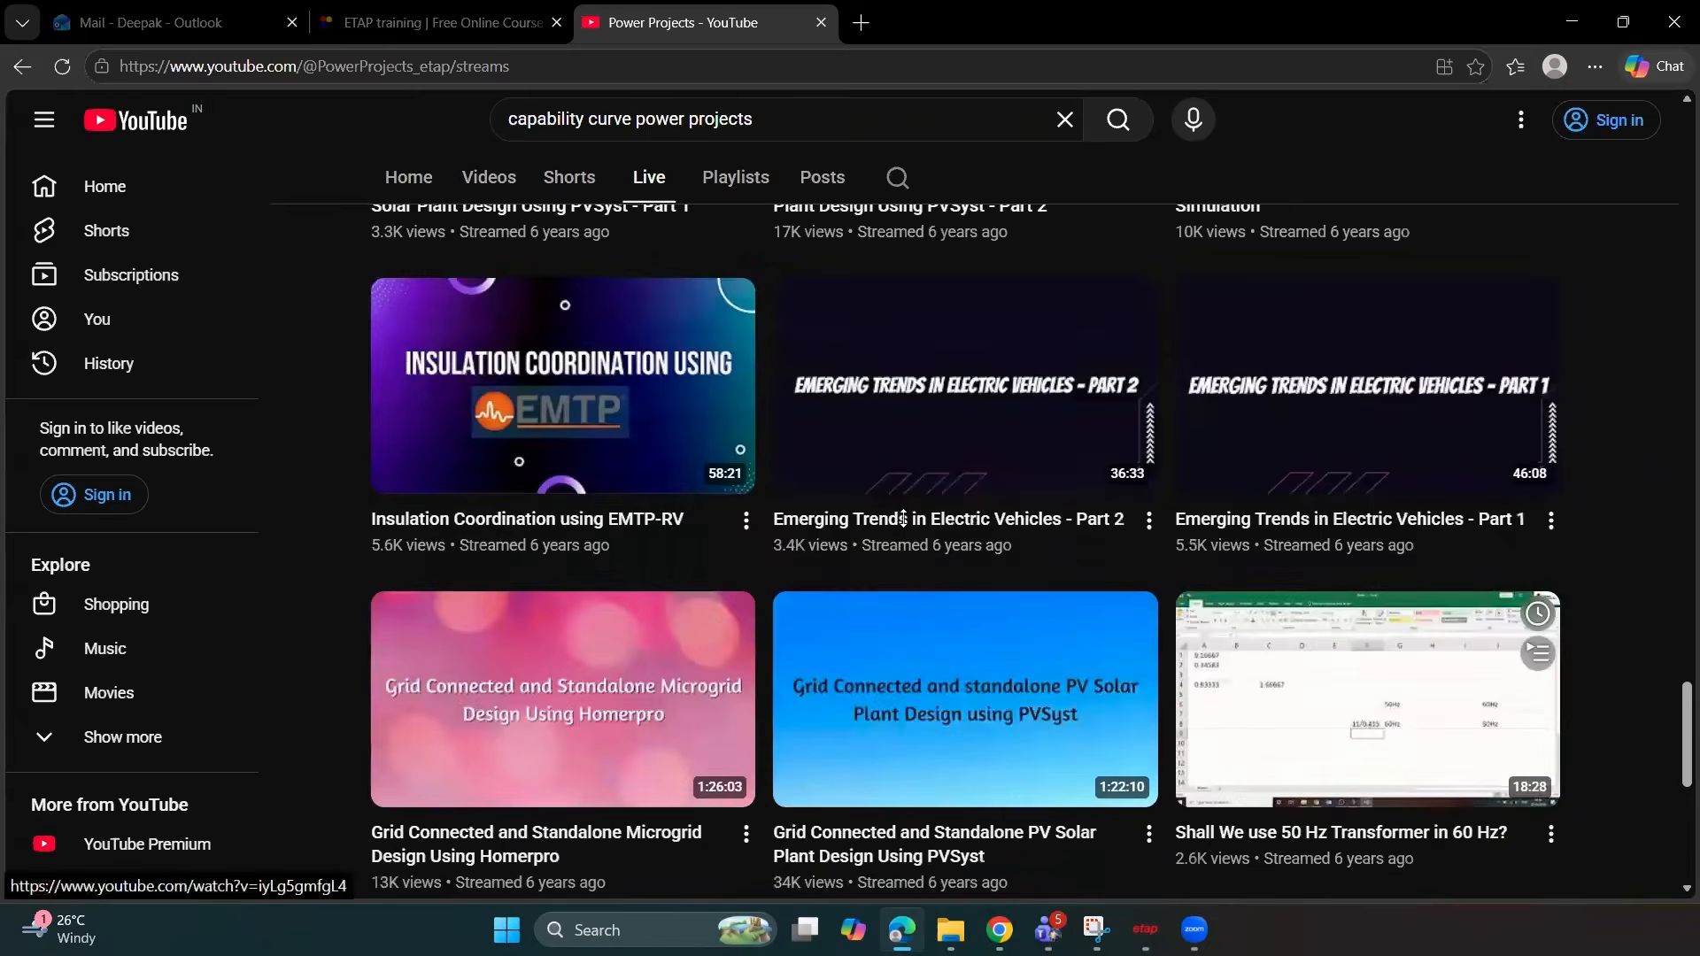
pyautogui.scroll(15, 907, 518)
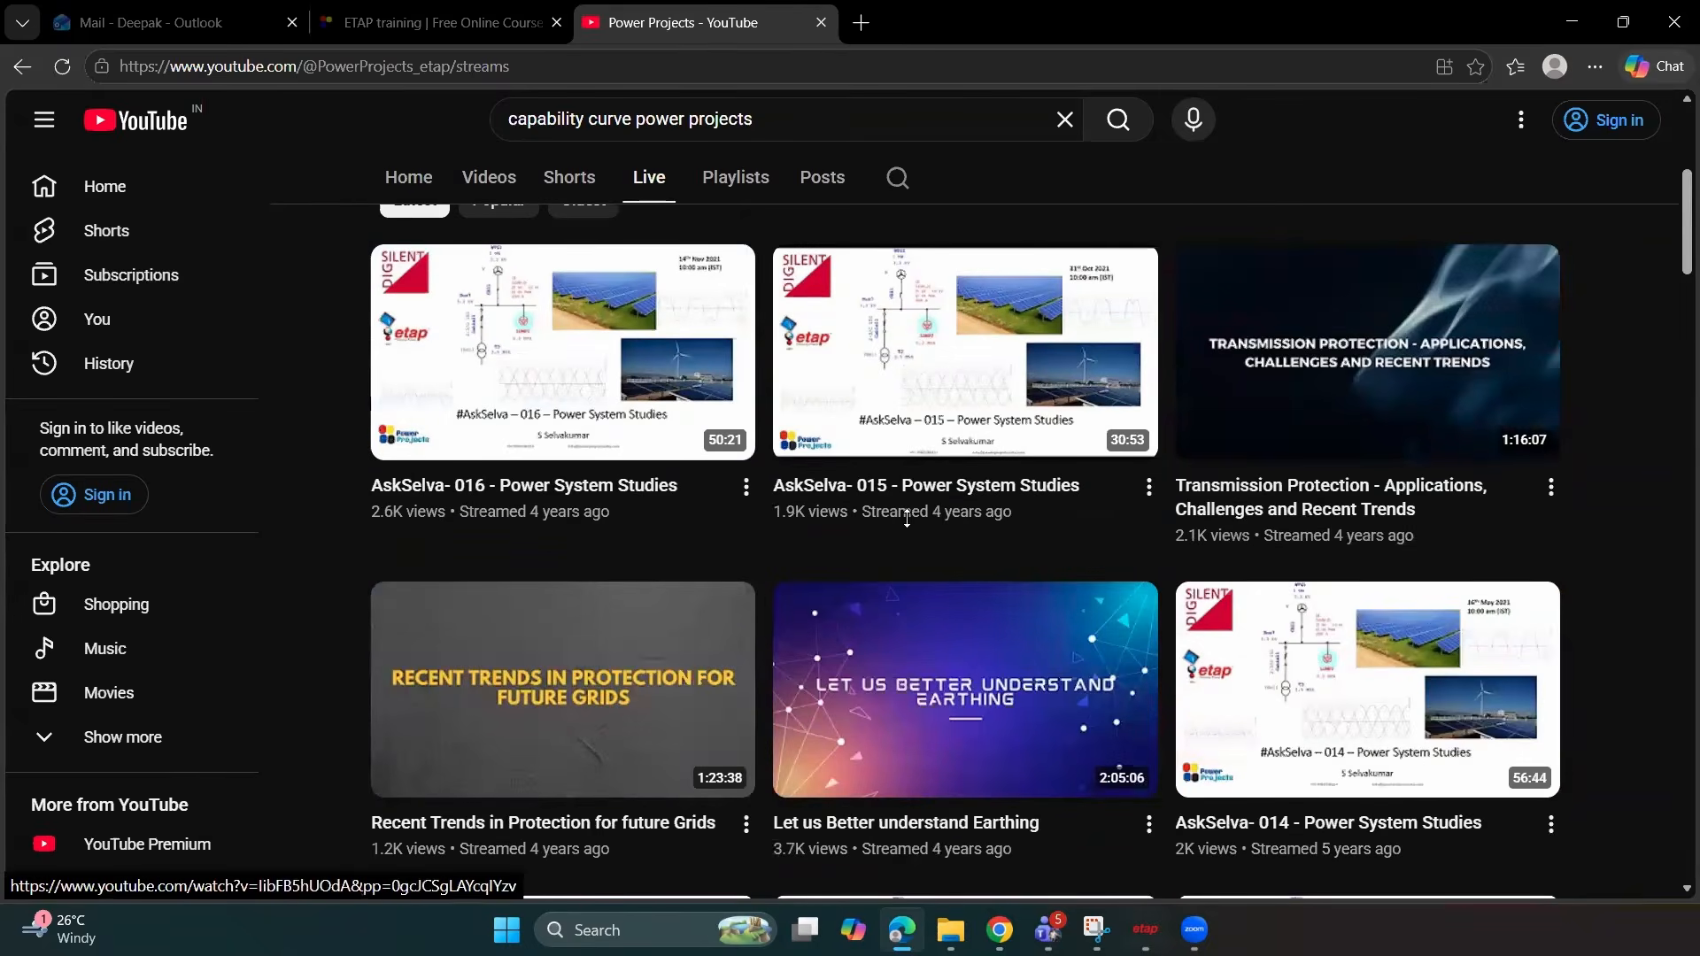
# Switch back to ETAP and set the generator's Design category to 800 MW
pyautogui.click(1145, 929)
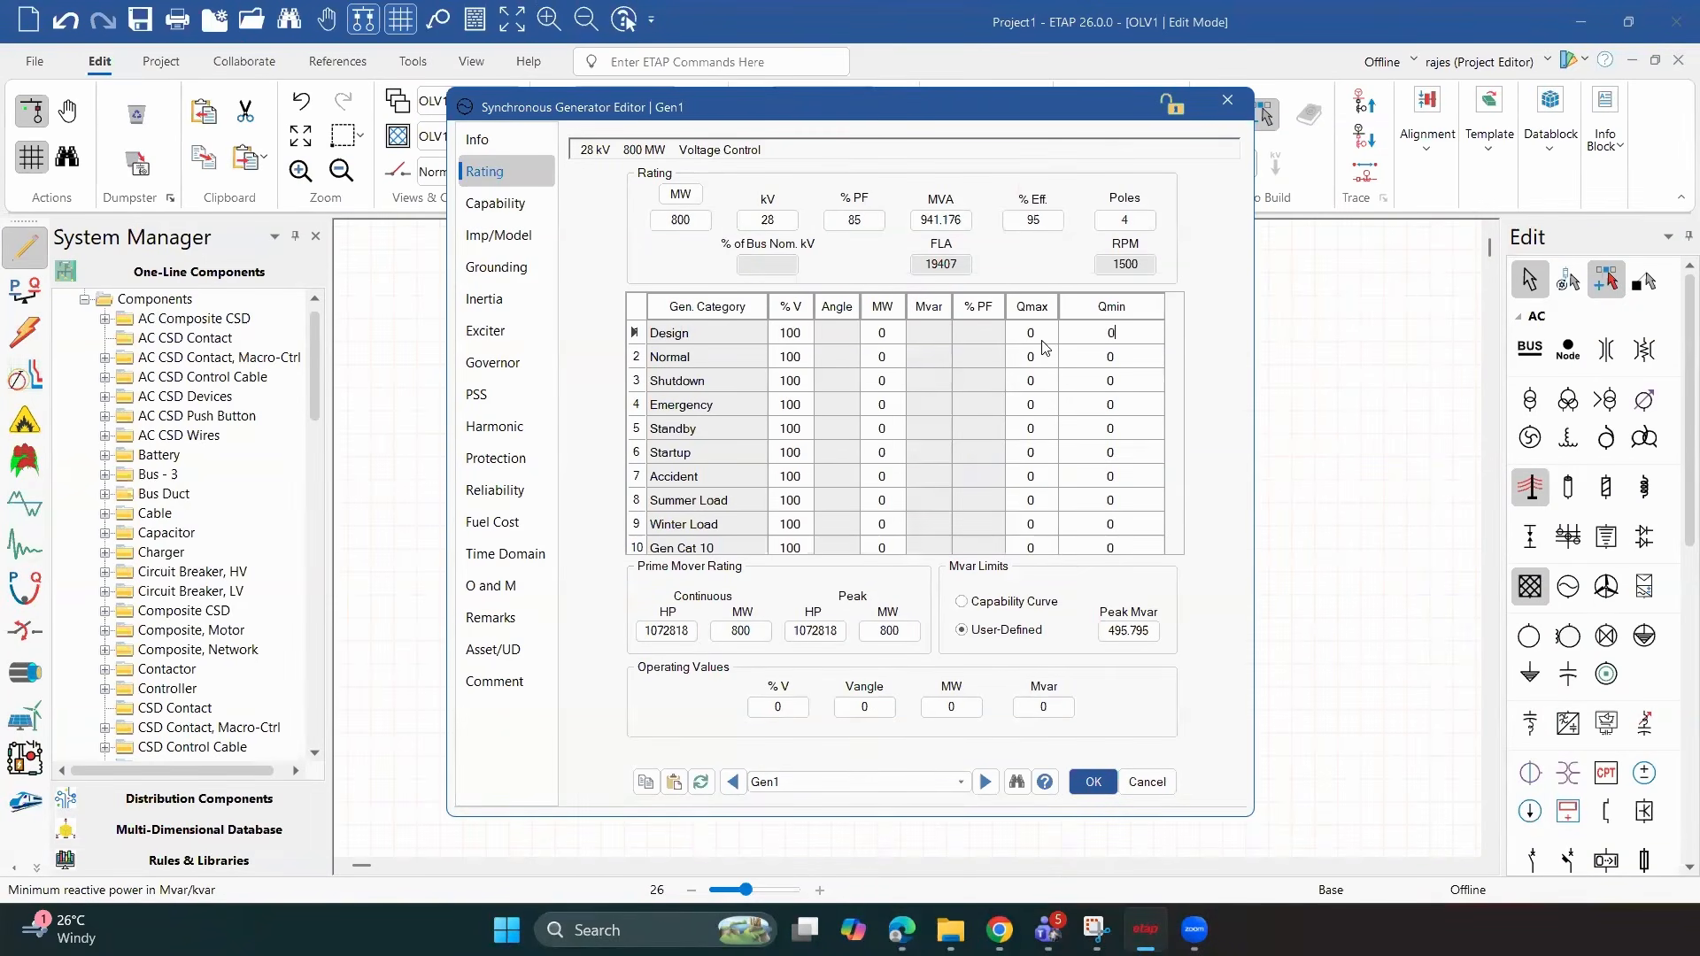
pyautogui.click(882, 333)
pyautogui.write('800')
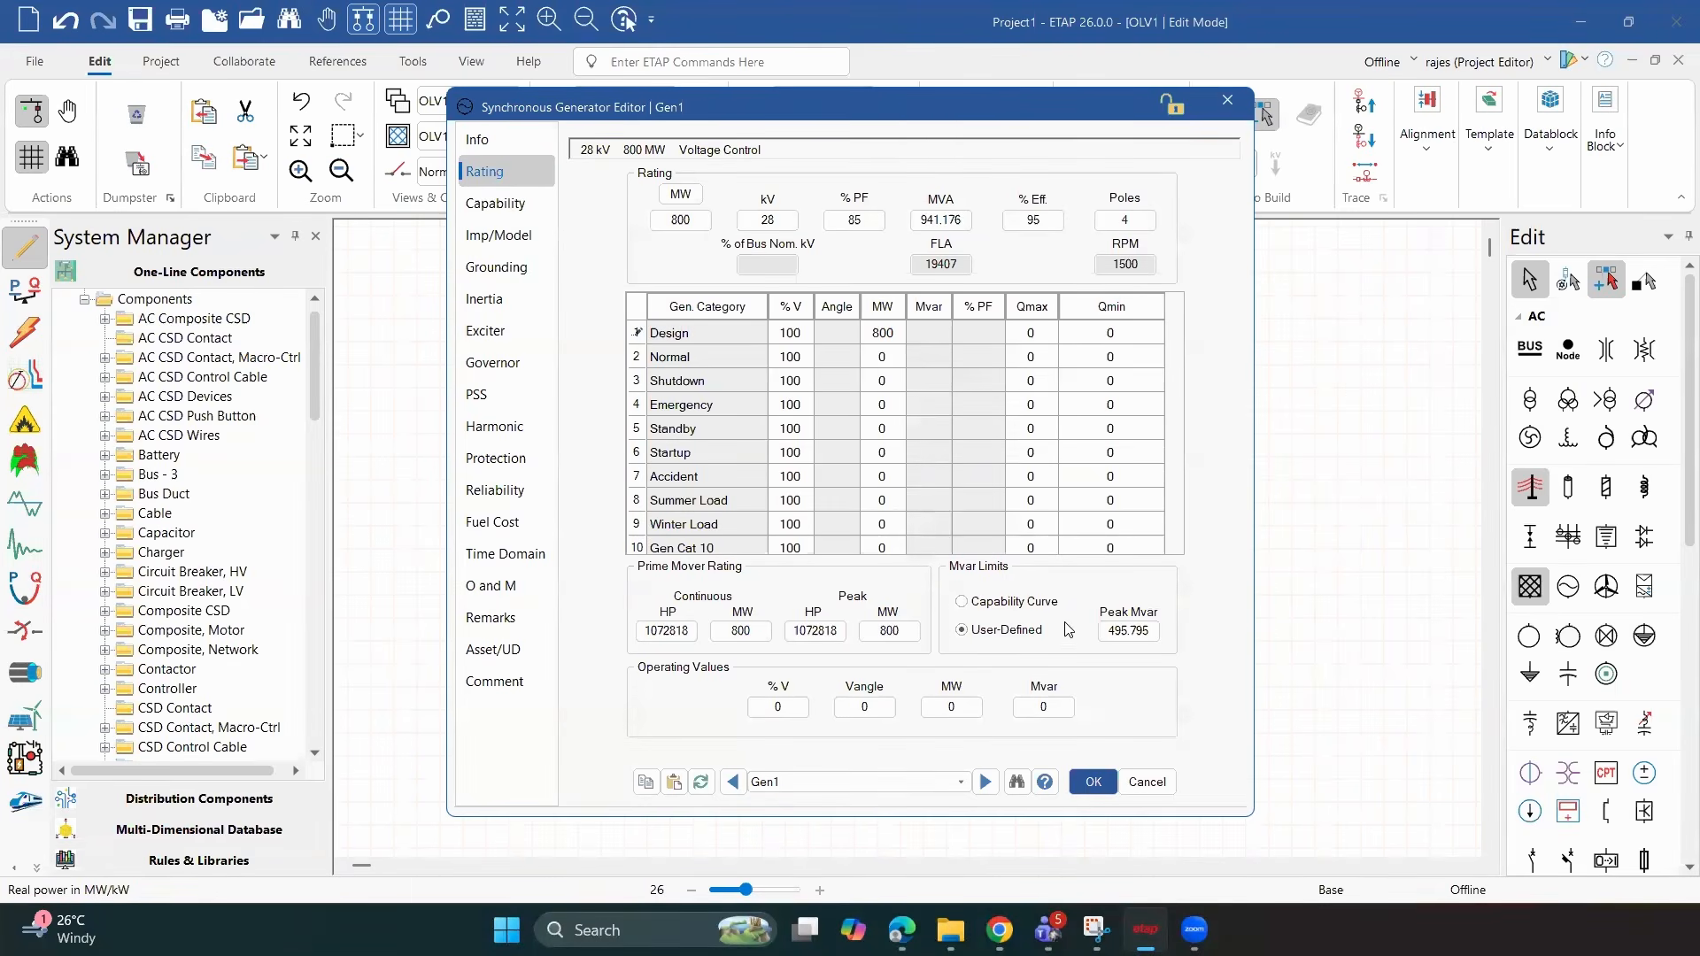
pyautogui.press('Tab')
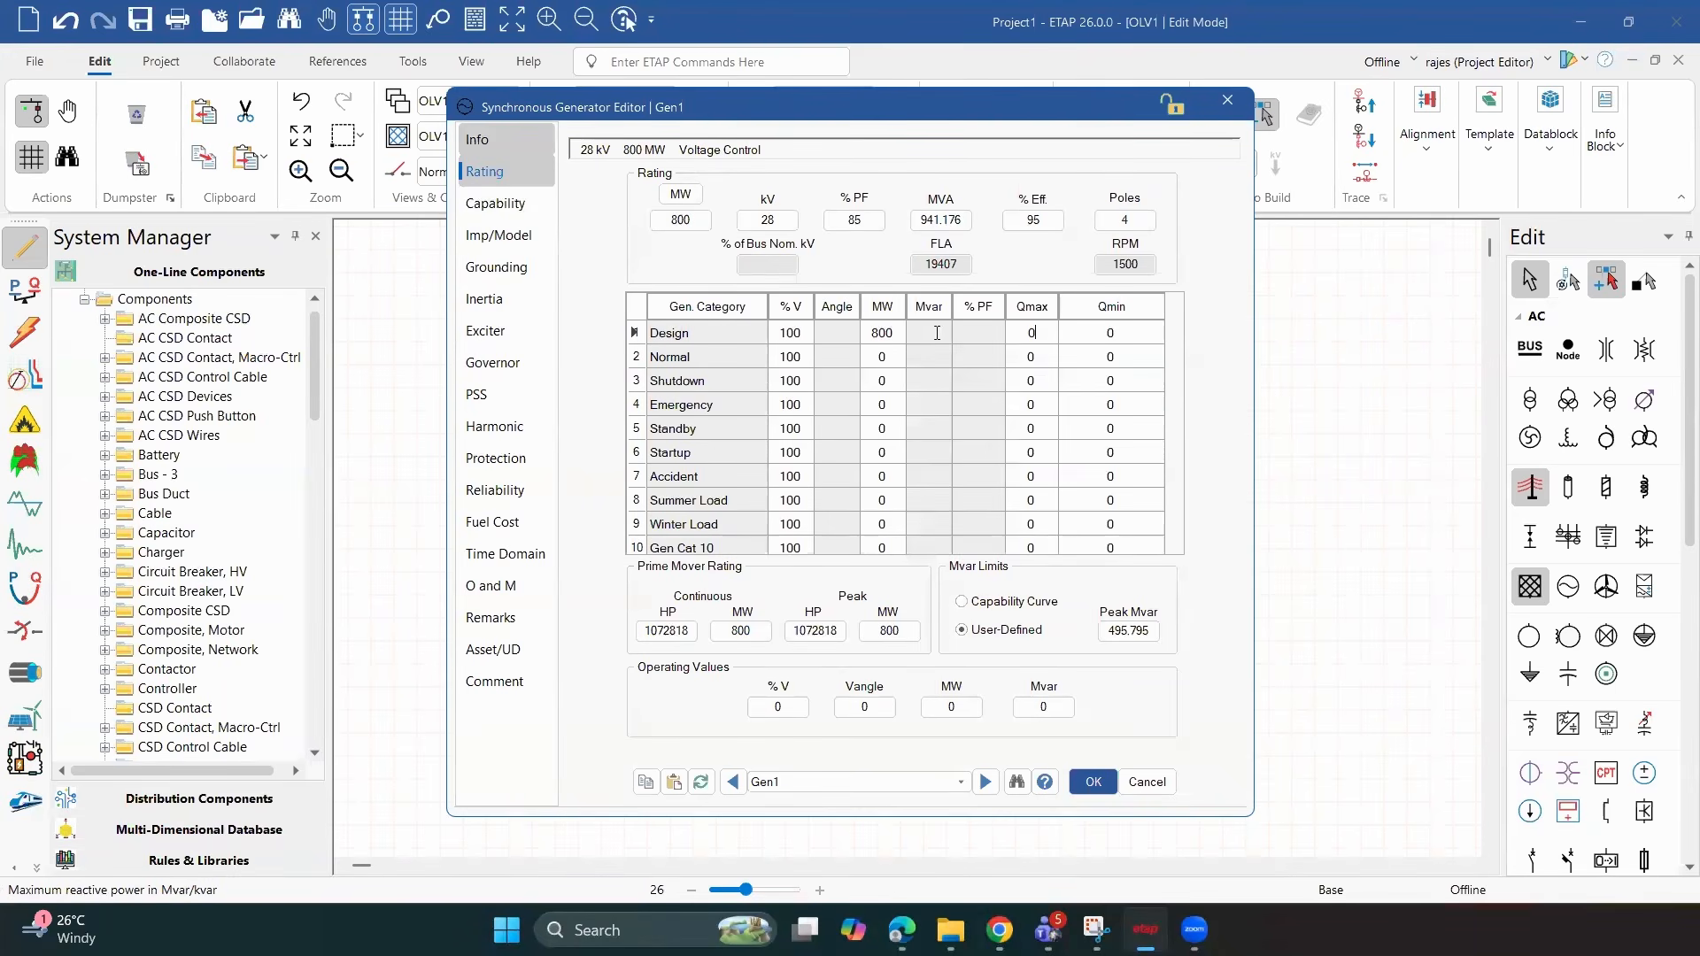
# Set the generator's operation mode to PF Control and enter 85 % power factor for the Design category
pyautogui.click(476, 139)
pyautogui.click(1033, 627)
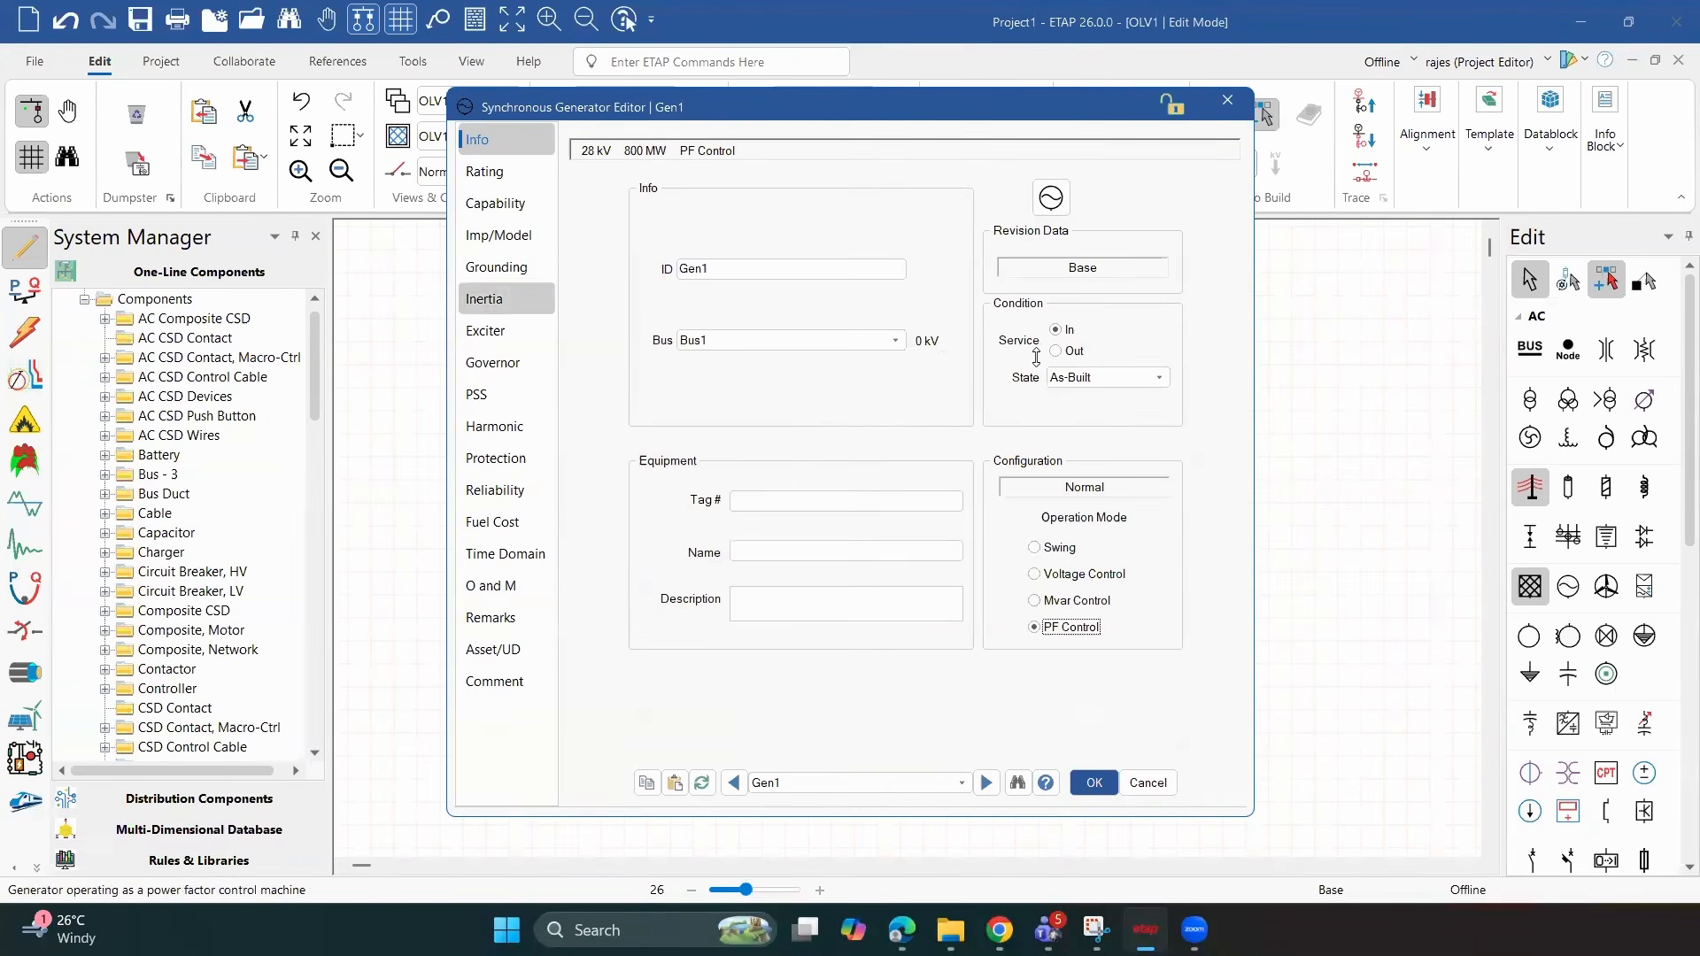
pyautogui.click(485, 172)
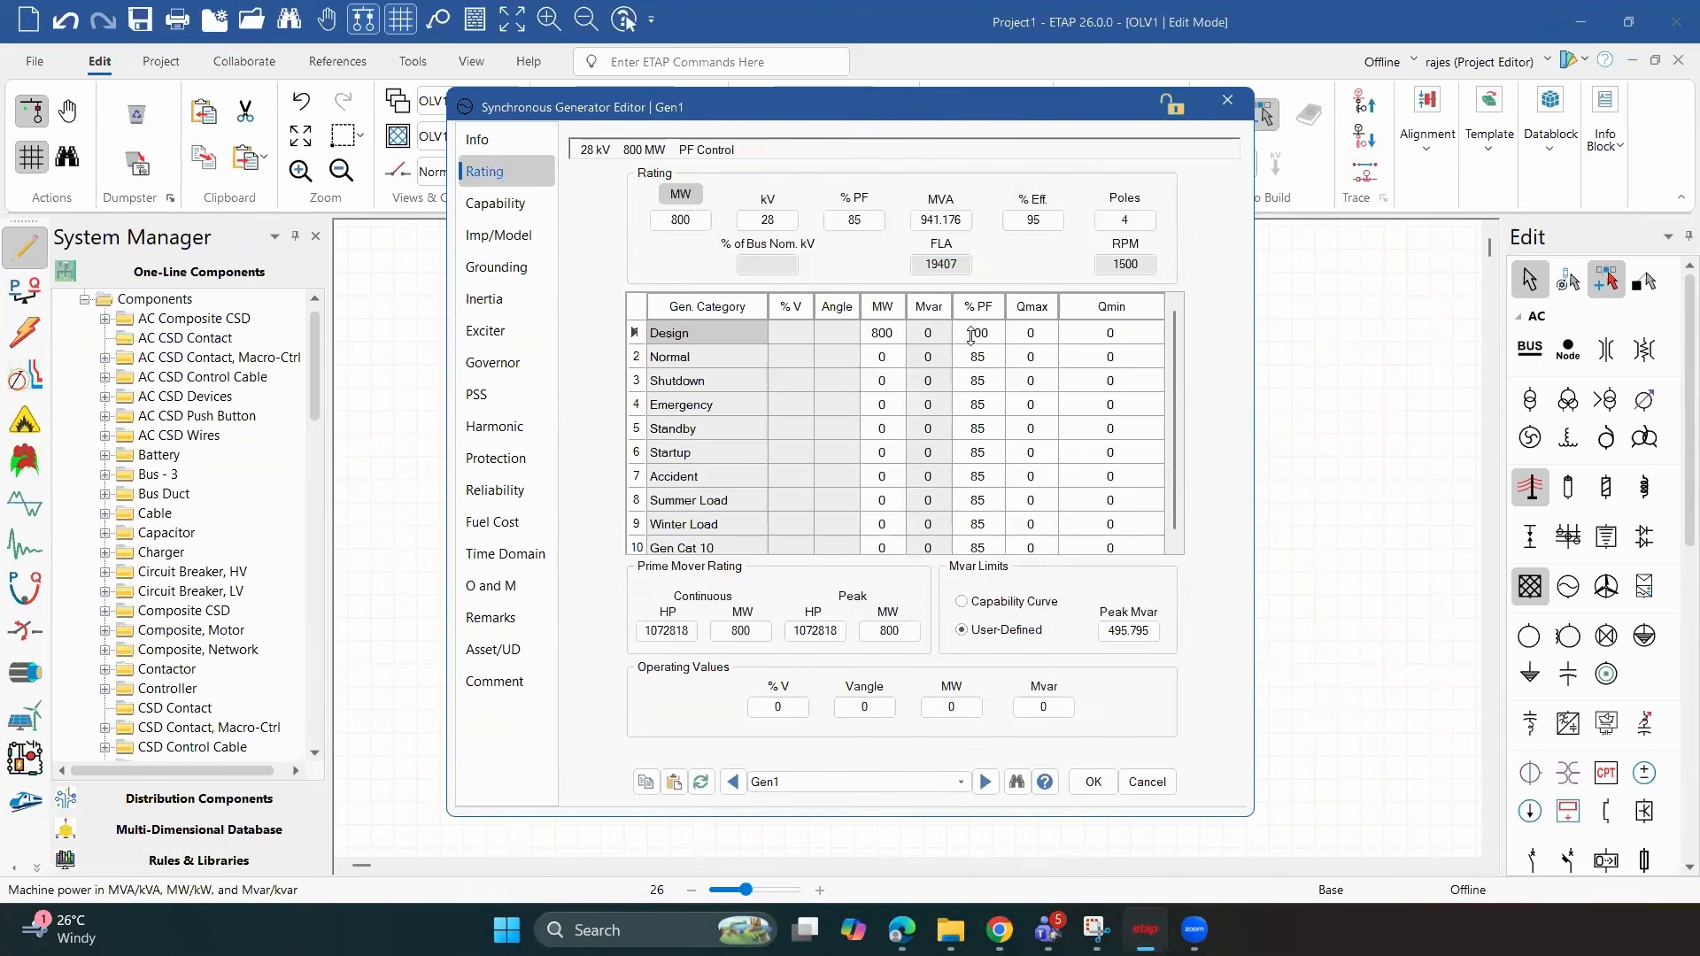
pyautogui.click(971, 335)
pyautogui.write('85')
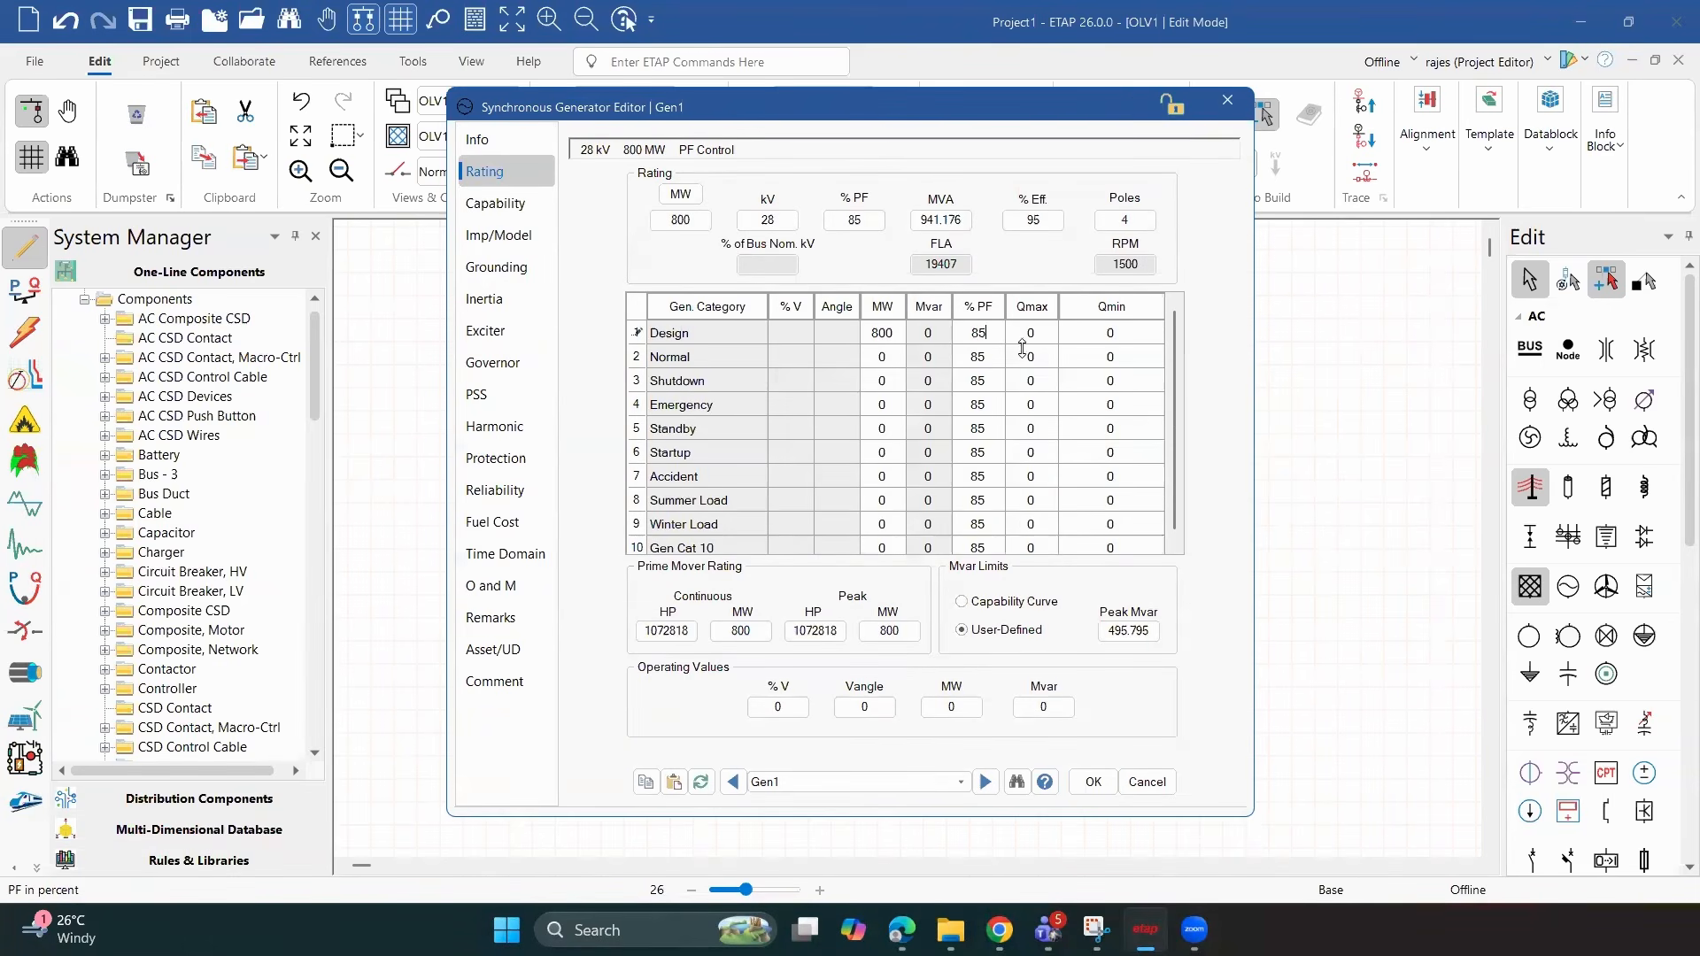
pyautogui.click(1001, 355)
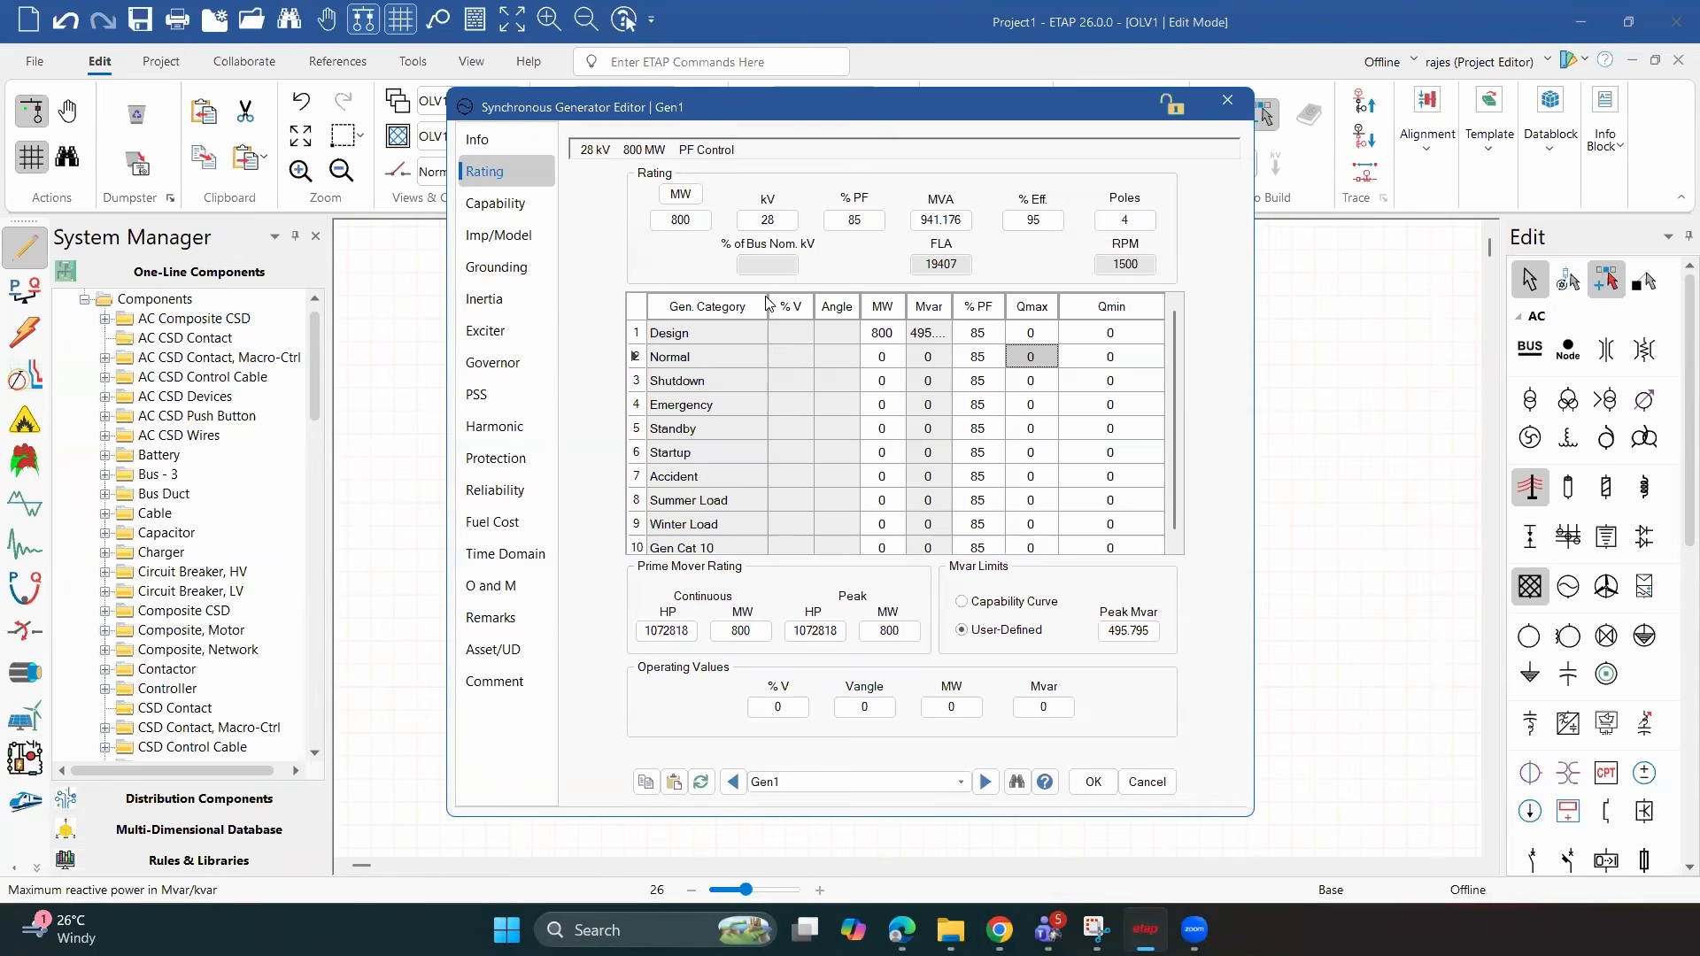
# Try 49 % as the Design category's power factor and close the generator editor
pyautogui.press('Up')
pyautogui.press('Left')
pyautogui.write('49')
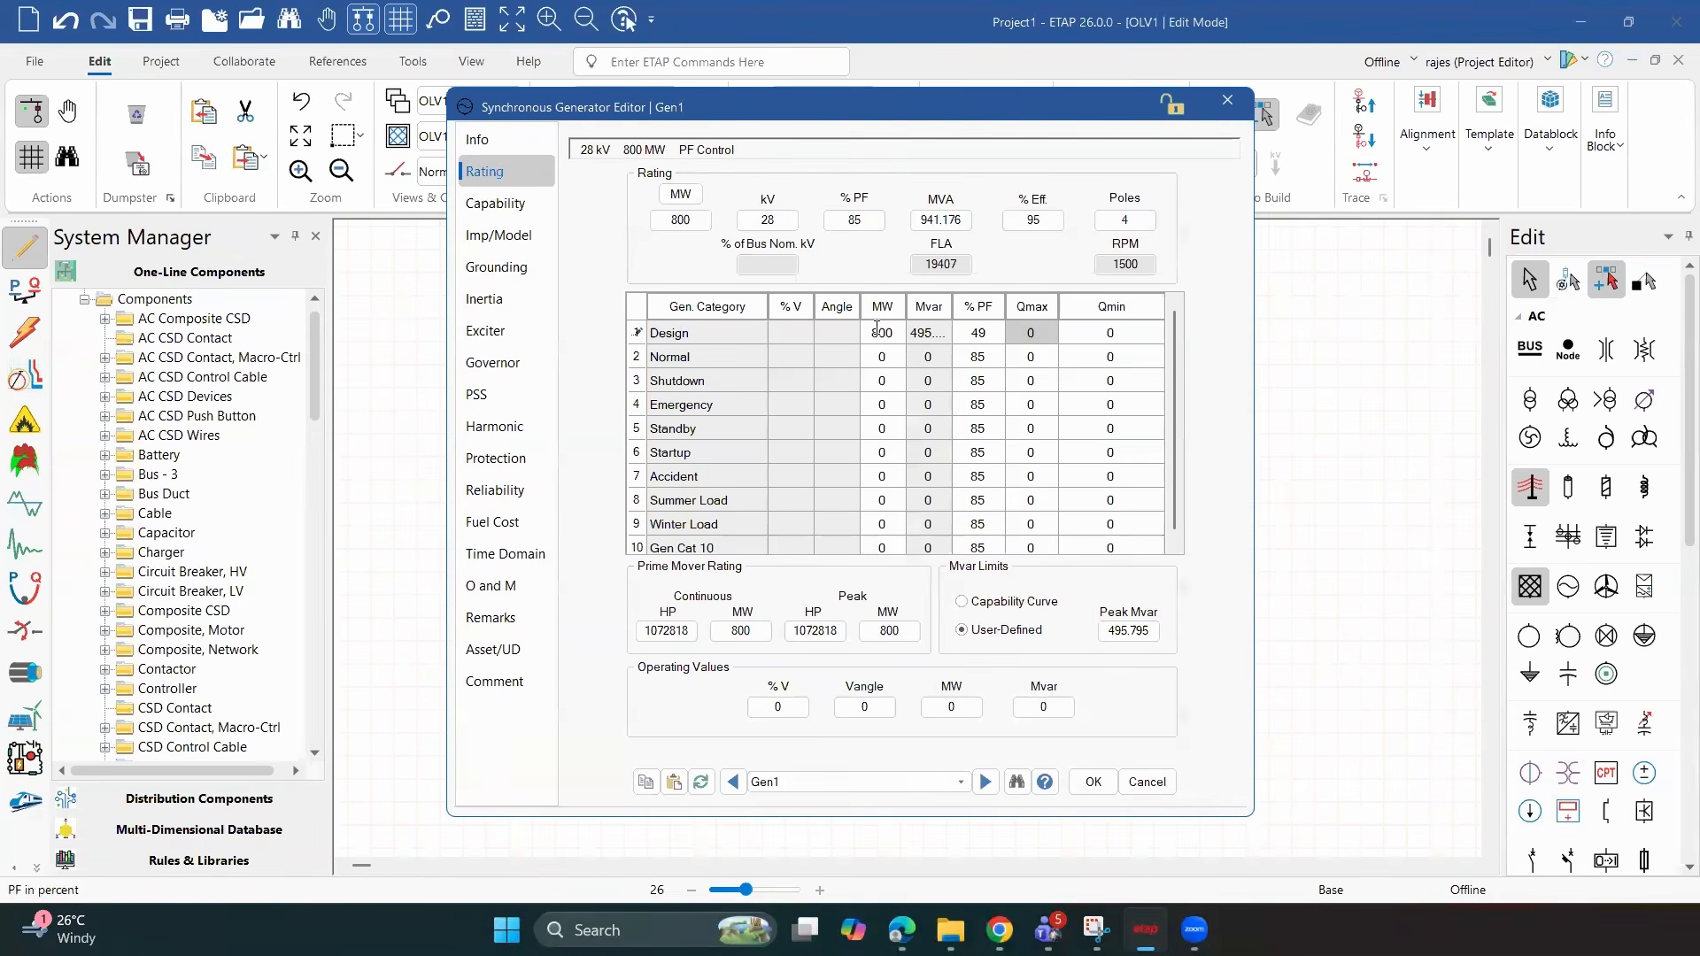
pyautogui.press('Return')
# Reopen the Gen1 editor and set the generator's rated power to 800 MW
pyautogui.doubleClick(772, 302)
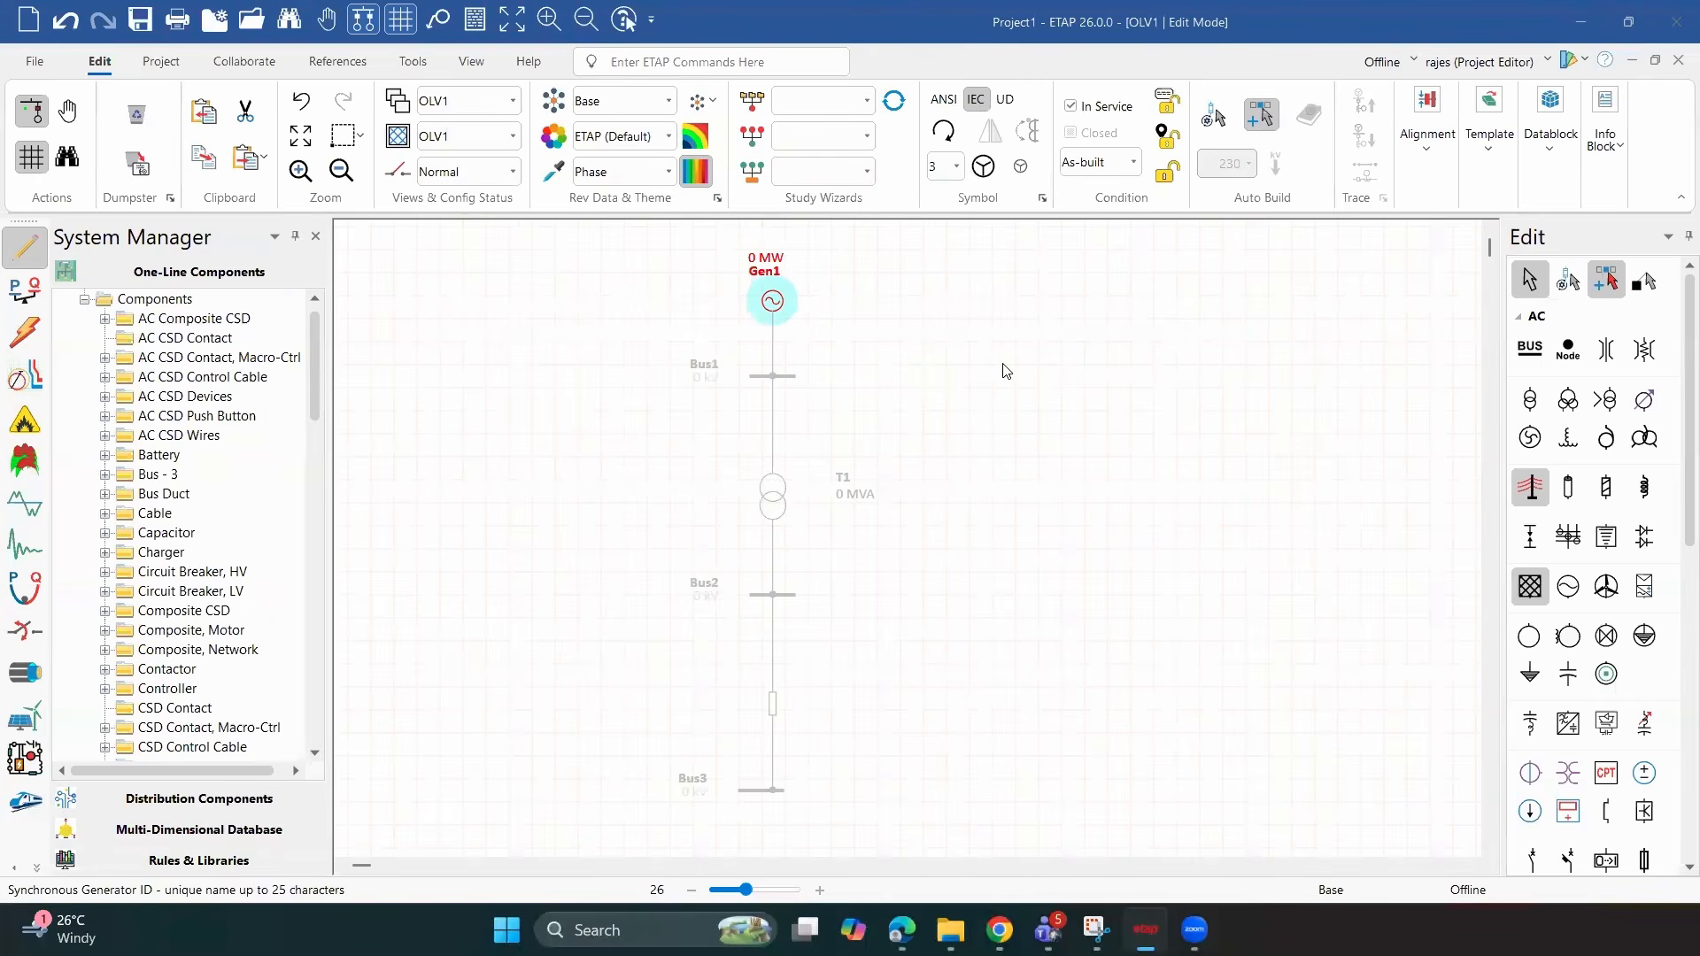
pyautogui.click(498, 172)
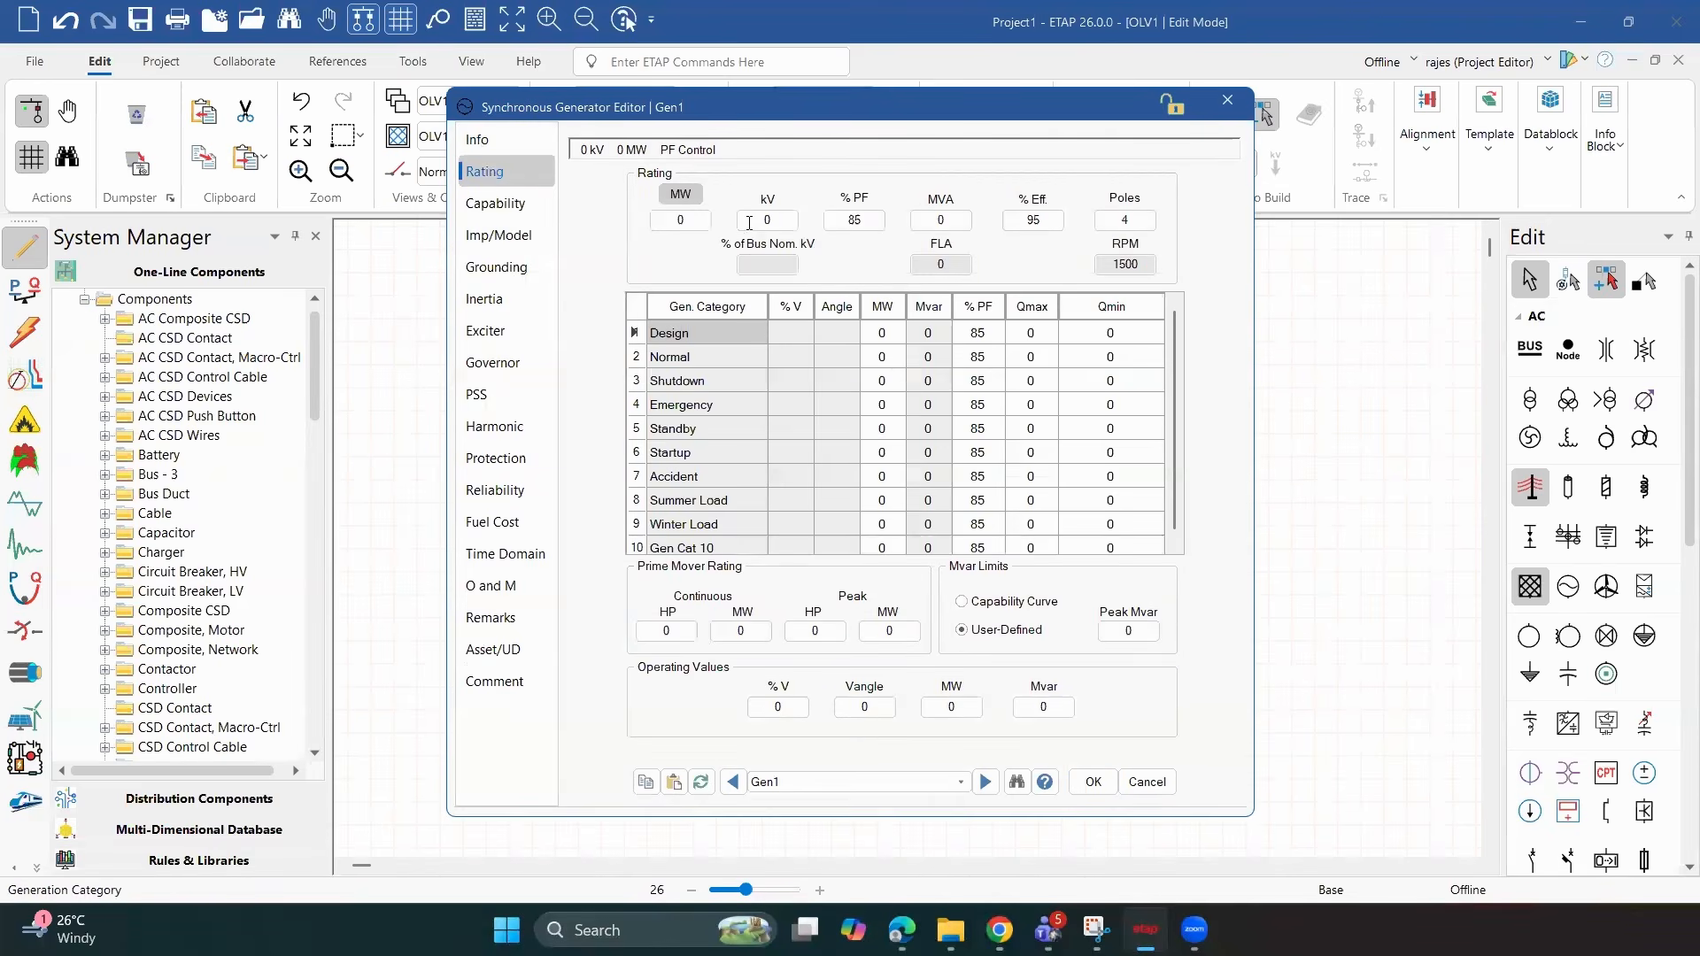
pyautogui.click(717, 223)
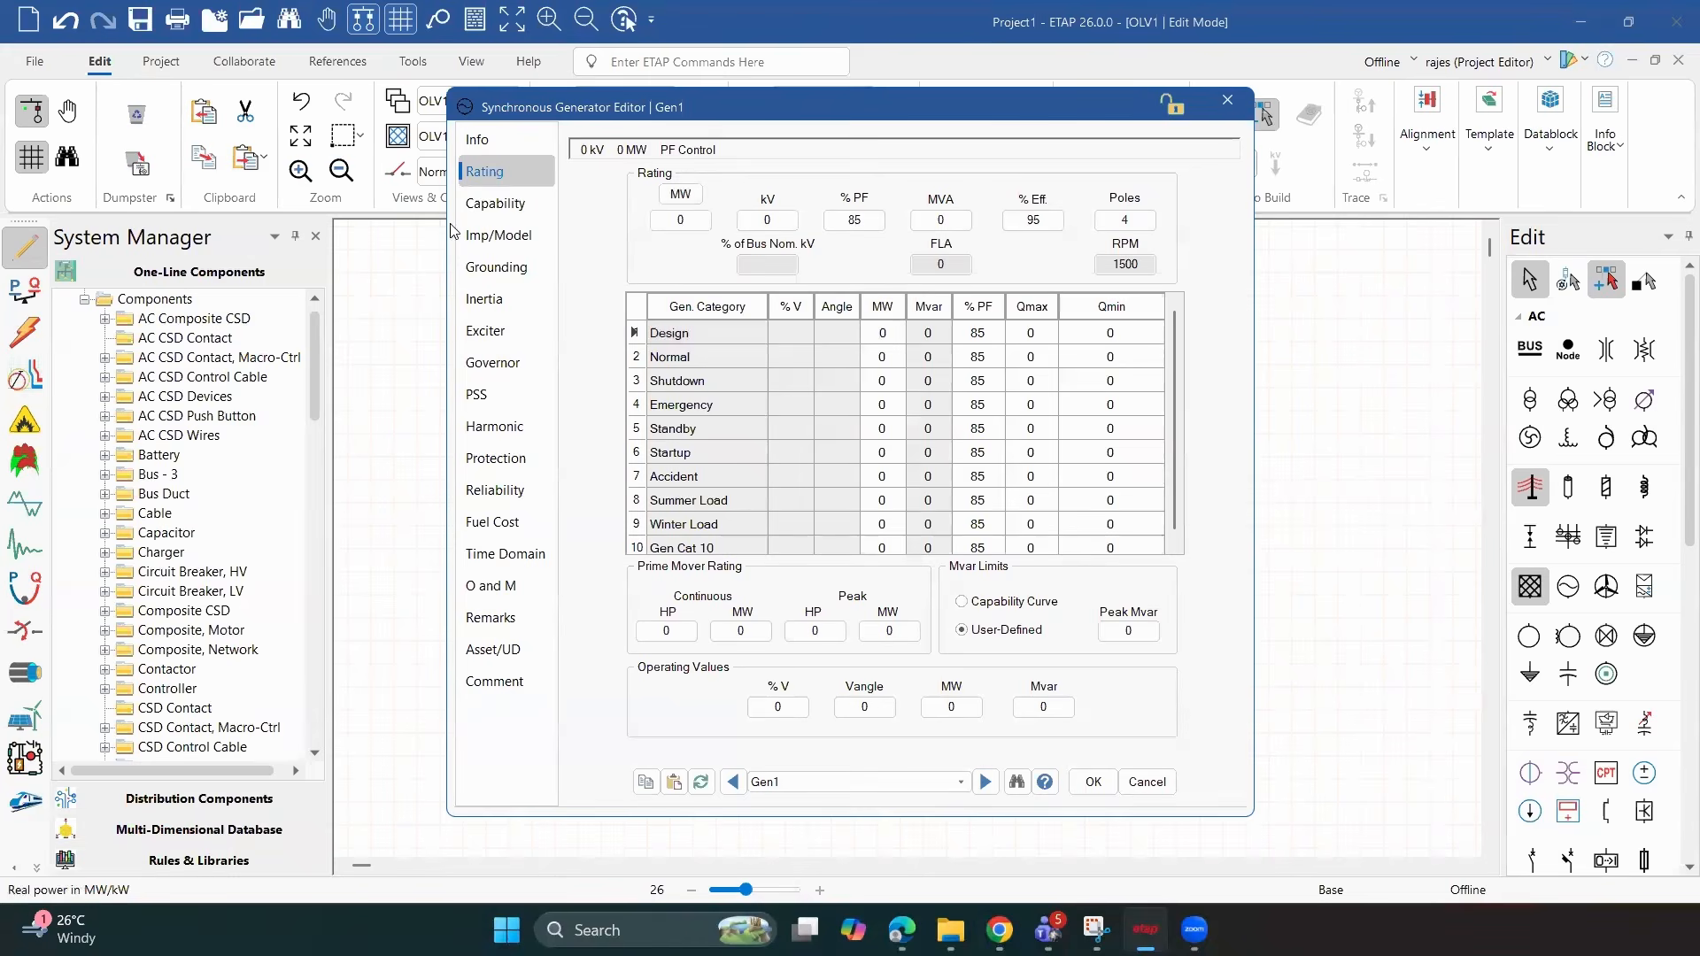
pyautogui.press('Tab')
pyautogui.press('Tab')
pyautogui.write('800')
pyautogui.click(876, 336)
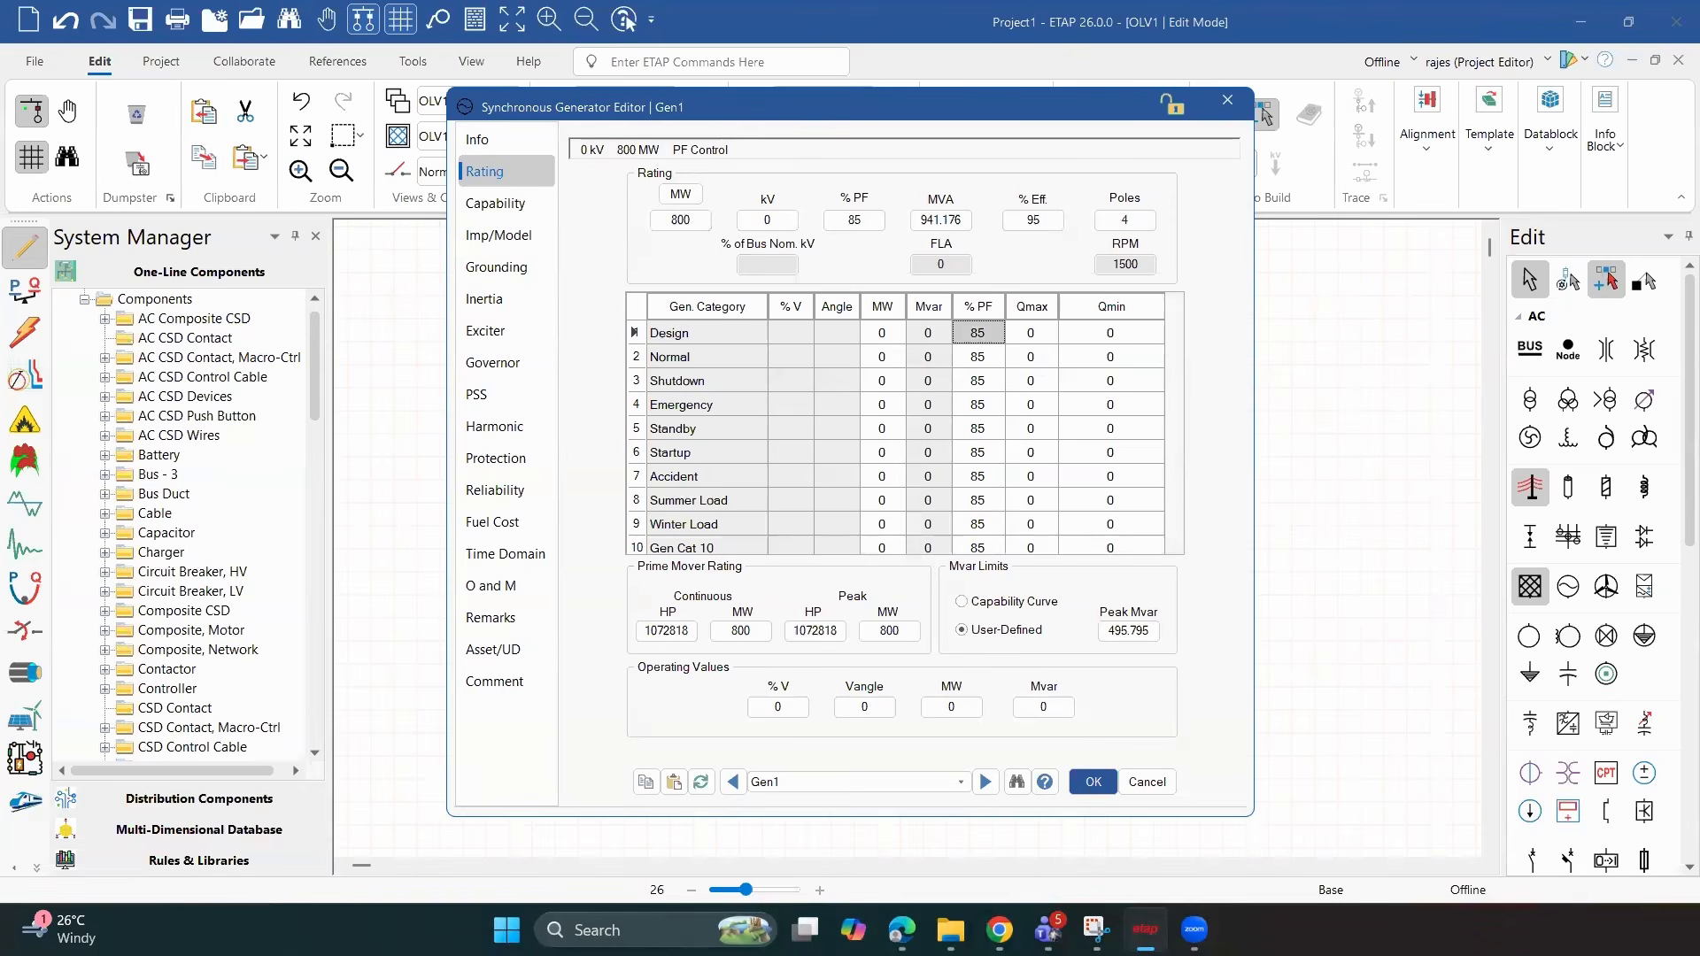
# Set the generator's rated voltage to 28 kV and the Design category's real power to 800 MW
pyautogui.write('28')
pyautogui.press('Tab')
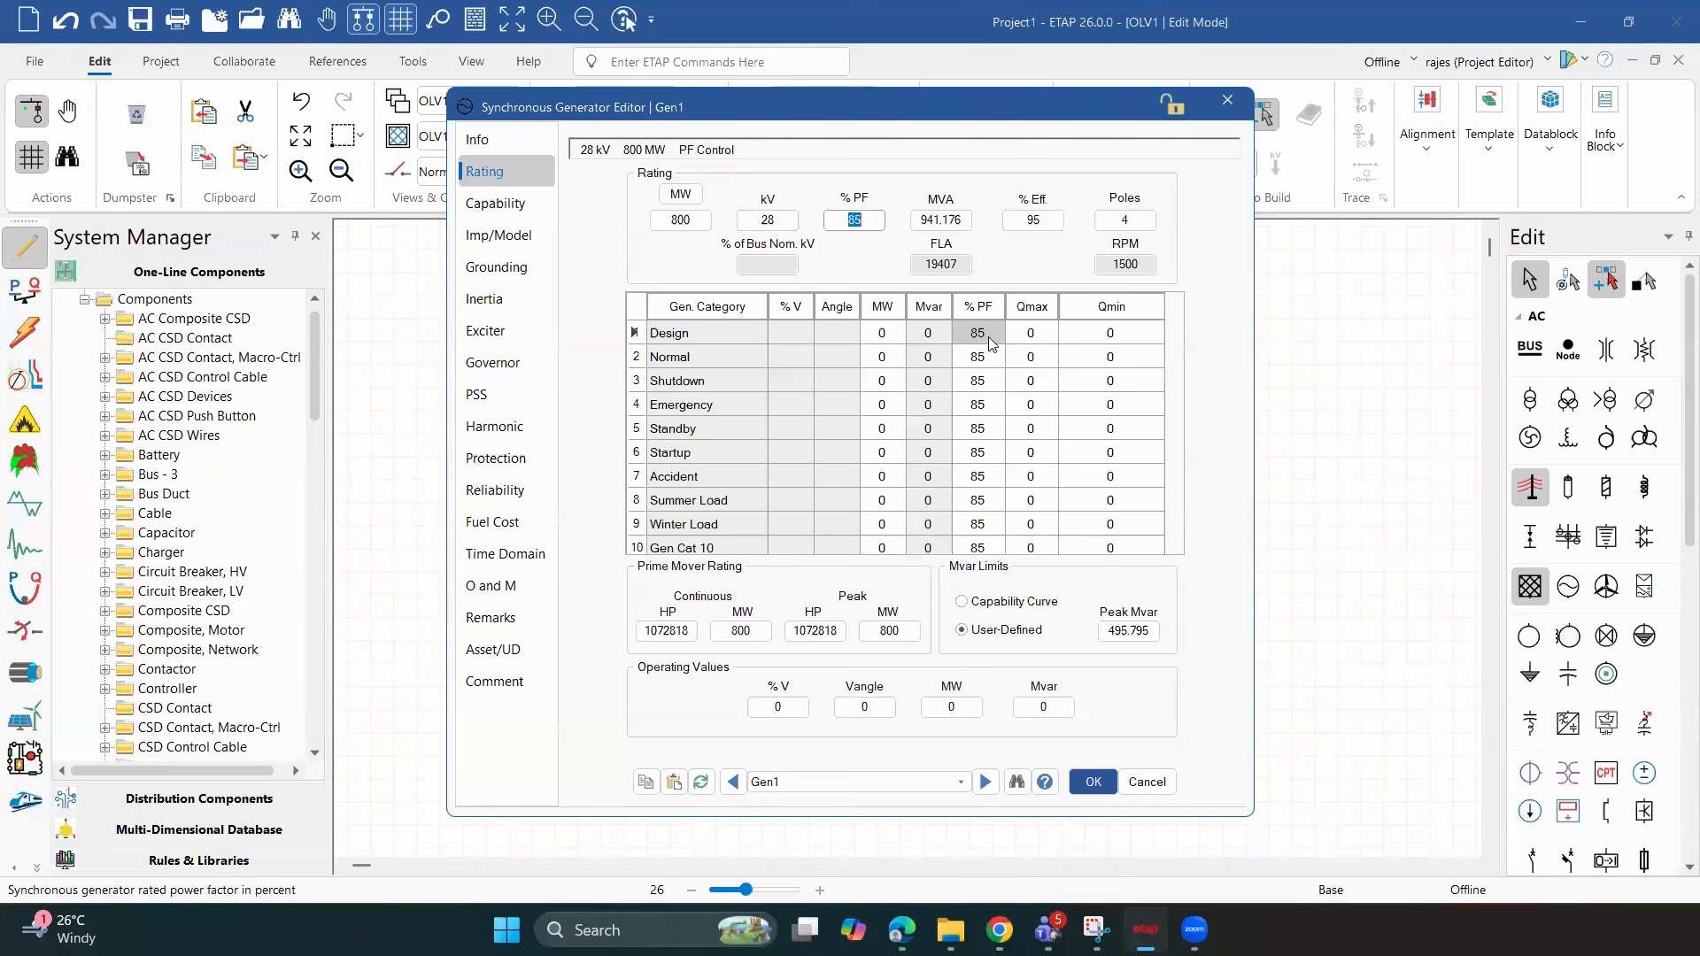
pyautogui.click(876, 334)
pyautogui.write('8000')
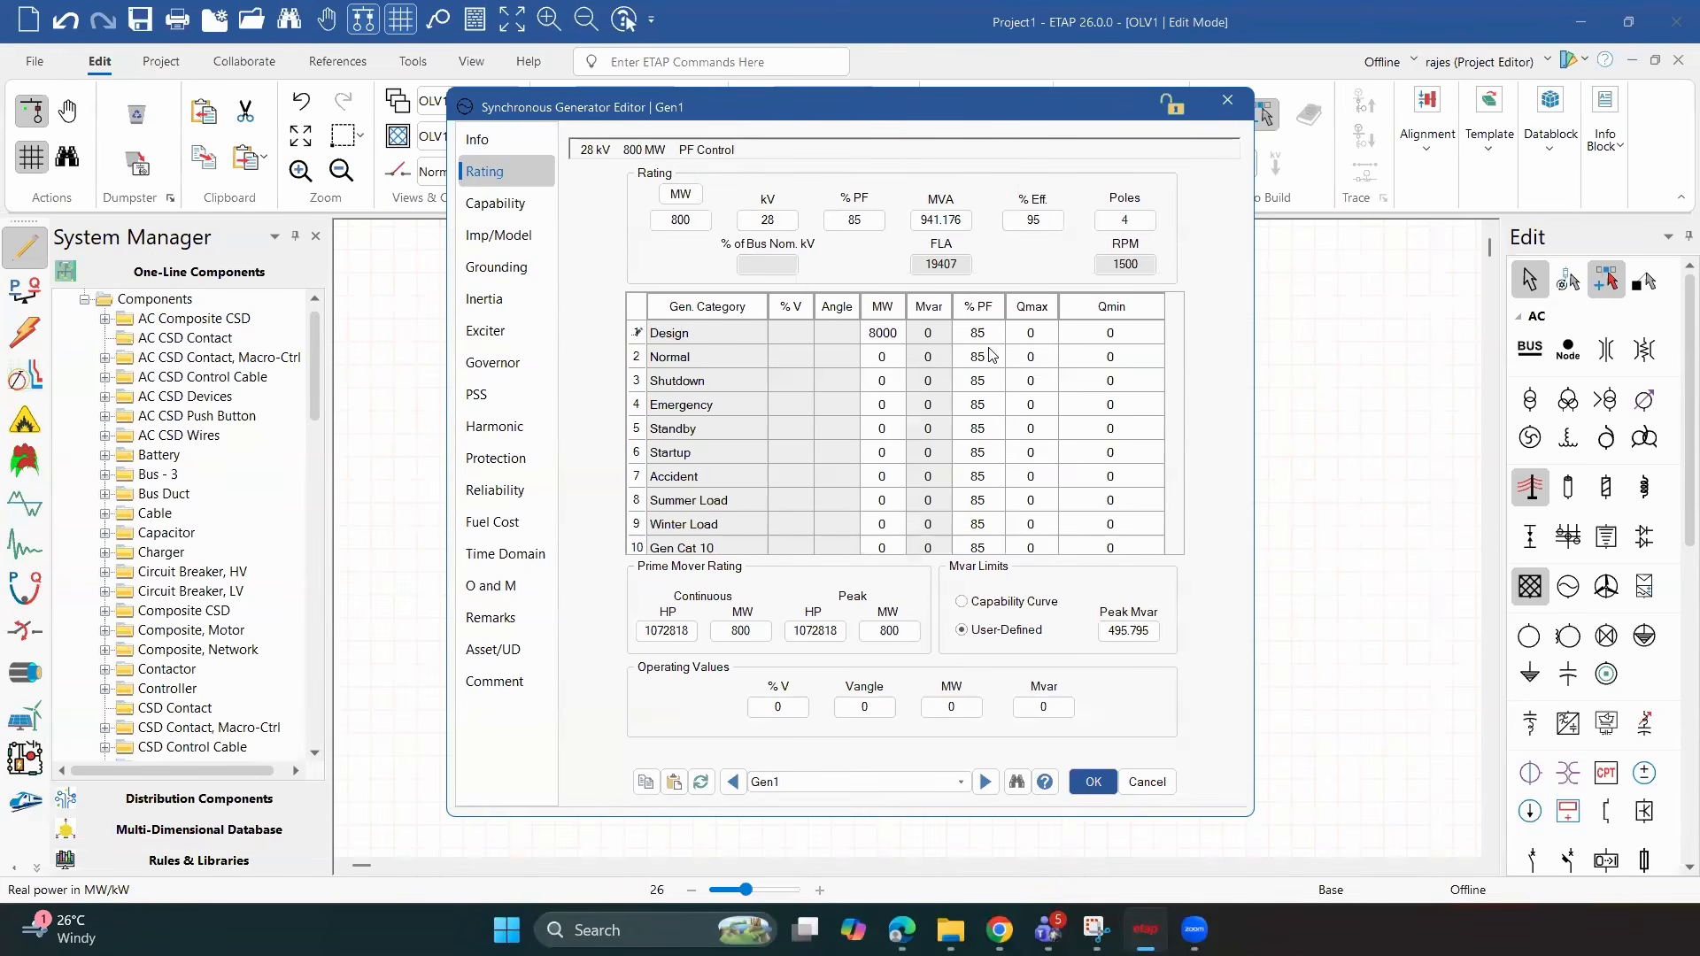
# Set the Design category's maximum reactive power limit (Qmax) to 495 Mvar
pyautogui.click(1029, 333)
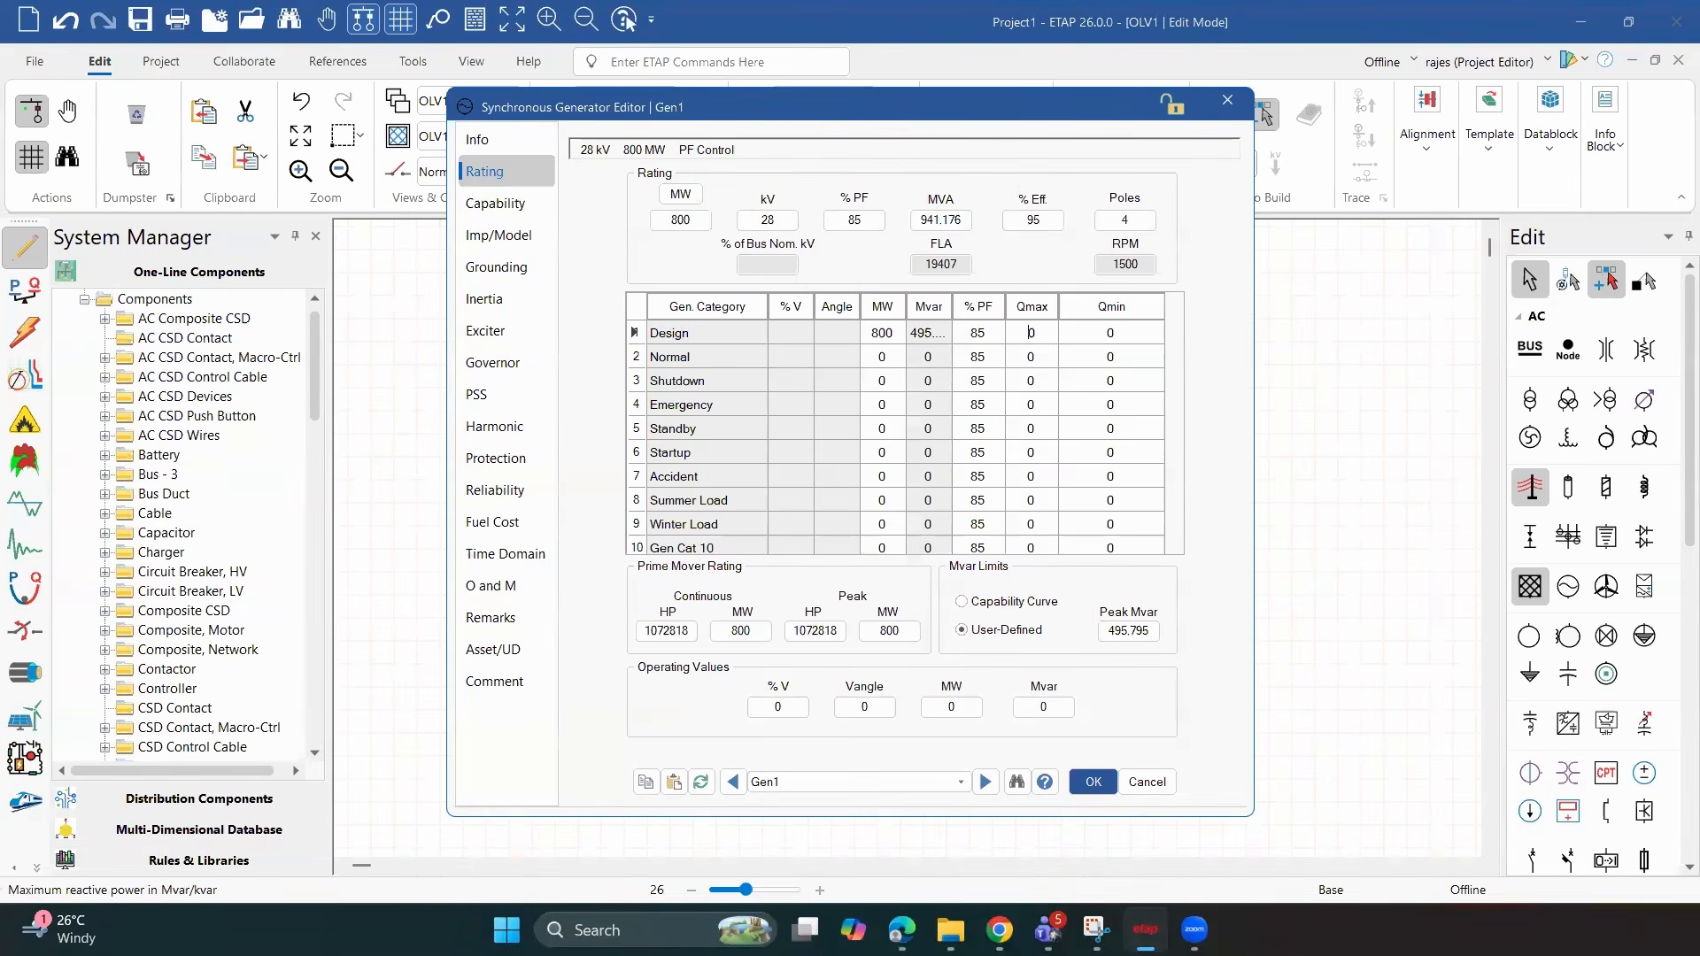
pyautogui.moveTo(1041, 334); pyautogui.dragTo(995, 363)
pyautogui.write('495')
pyautogui.hotkey('shift', 'Tab')
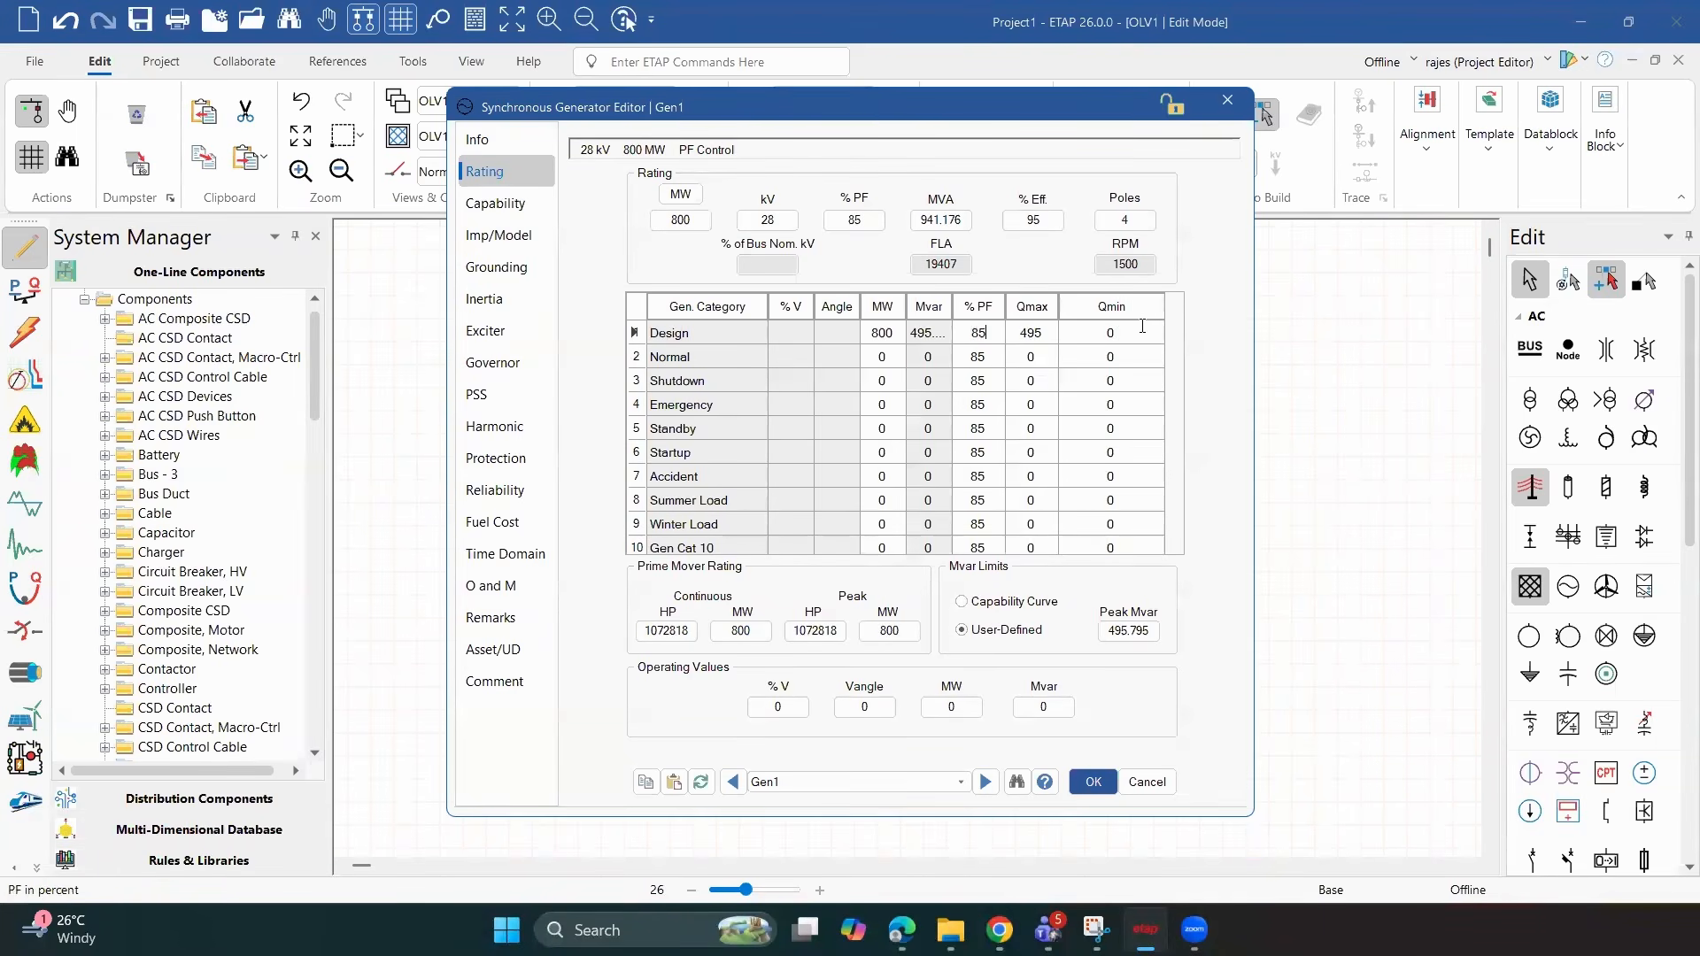
# Enter 95 % power factor and a Qmin of -262 Mvar for the Design category, and accept the generator settings
pyautogui.hotkey('ctrl', 'a')
pyautogui.write('95')
pyautogui.press('Return')
pyautogui.click(1094, 780)
pyautogui.write('-262')
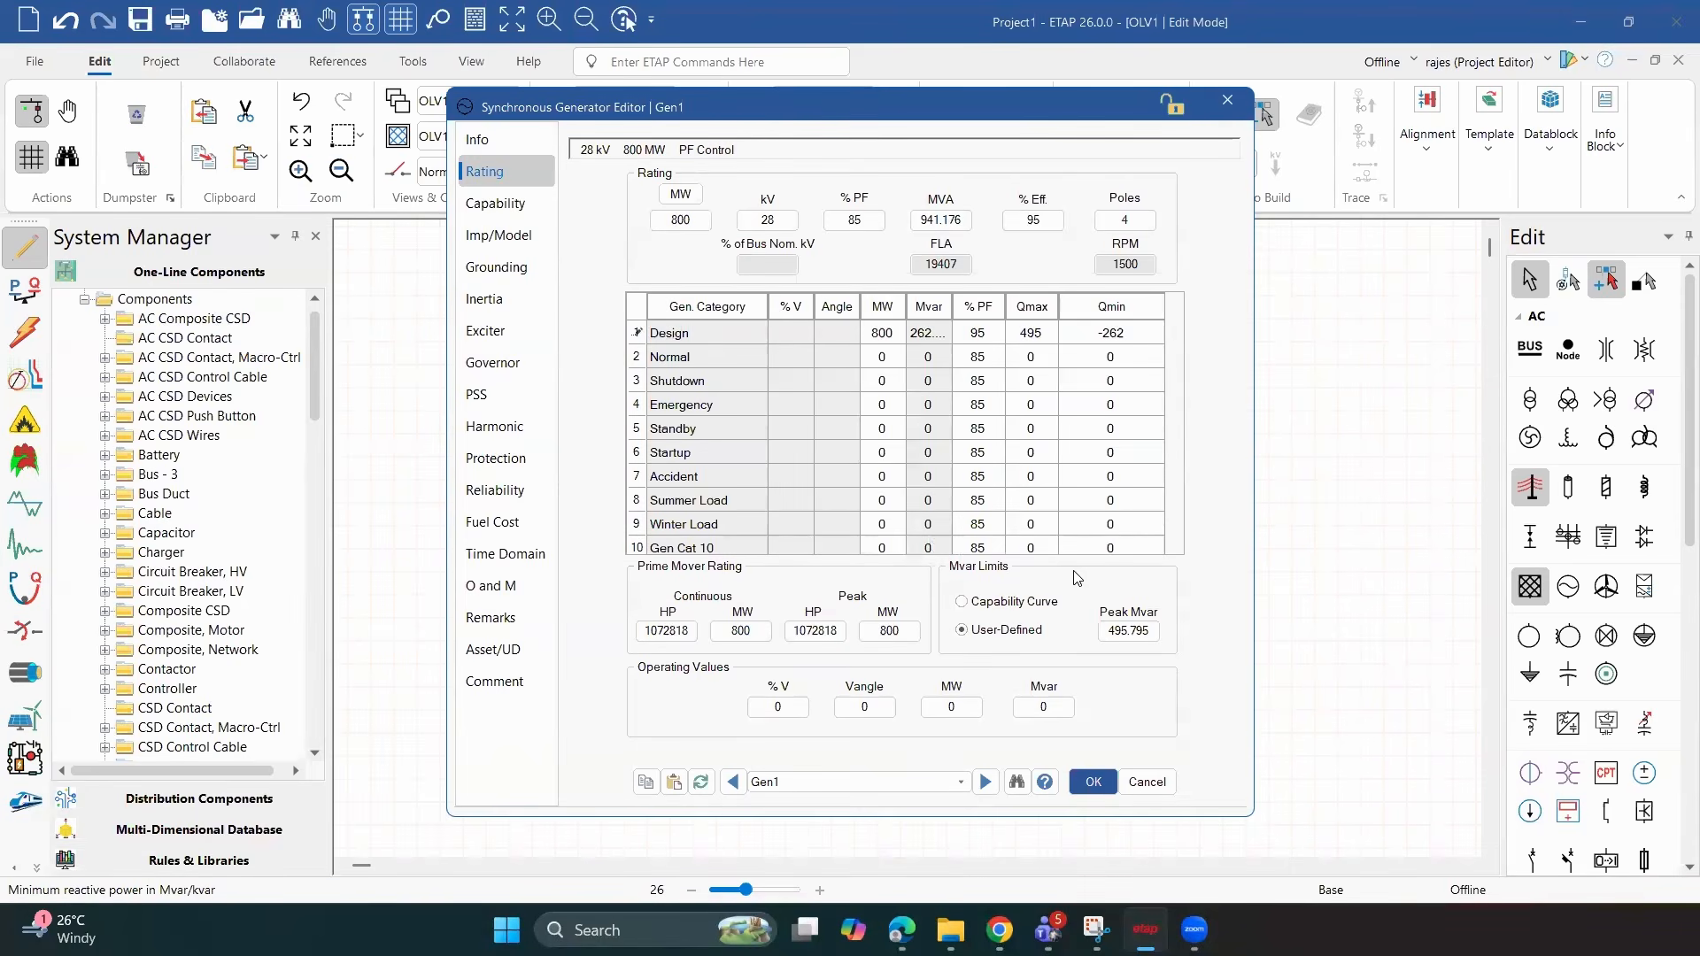
pyautogui.click(1096, 783)
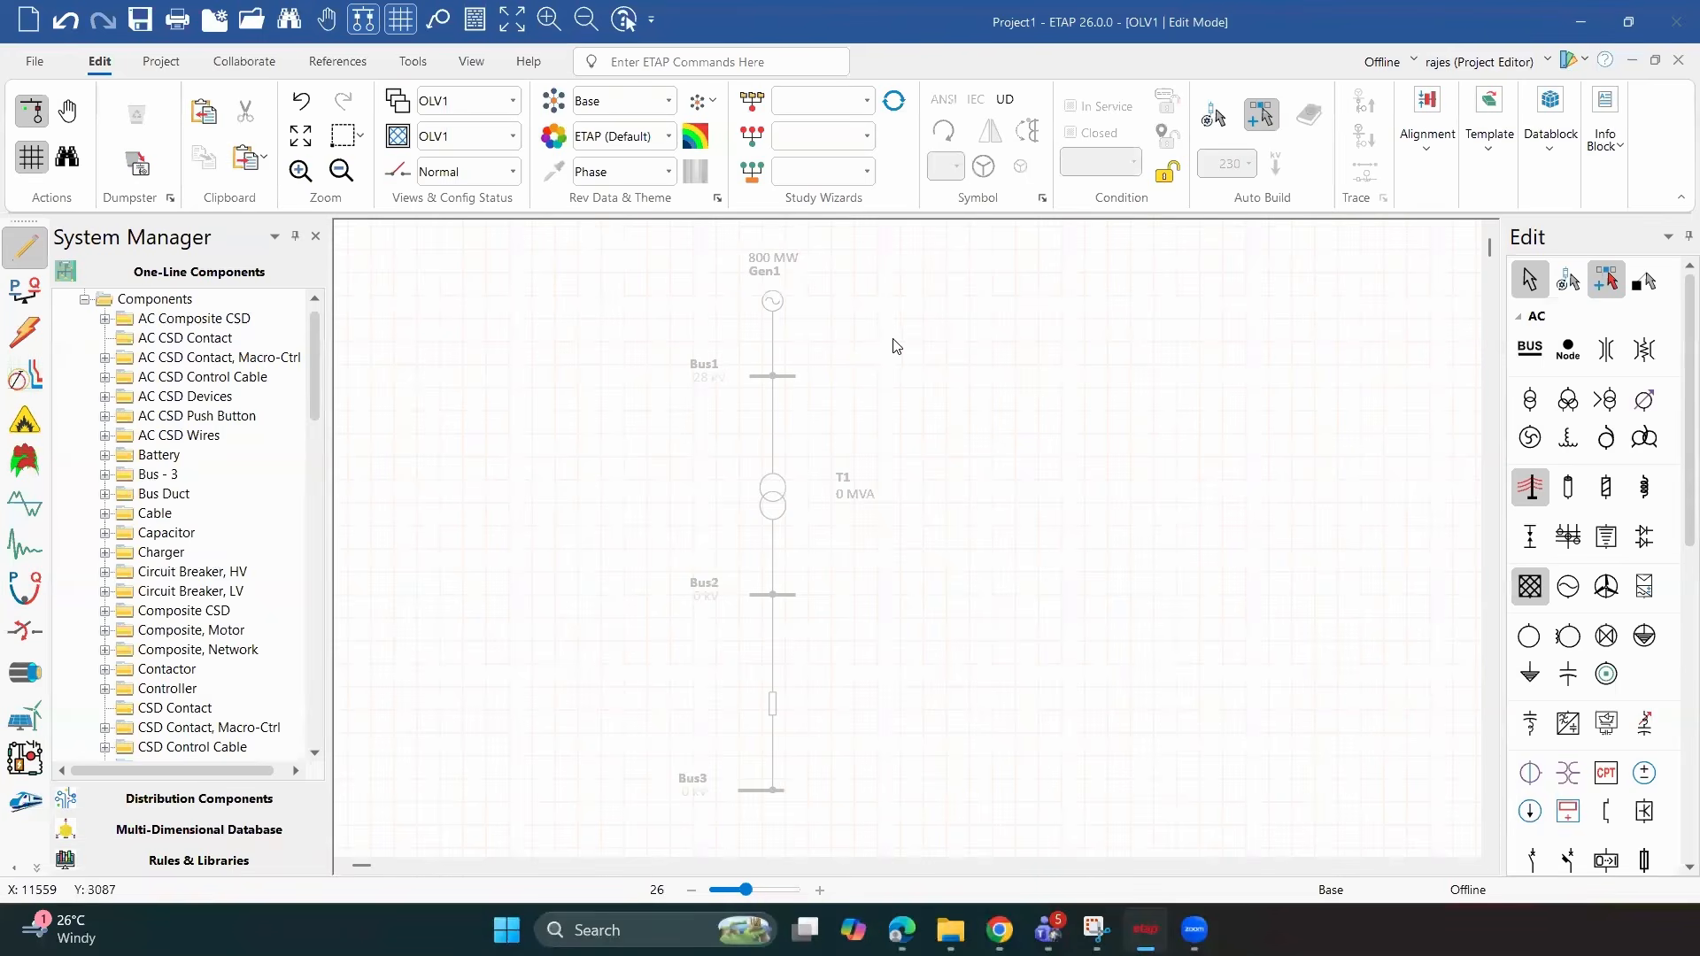
# Change Gen1's operation mode to Voltage Control and accept the change
pyautogui.doubleClick(772, 301)
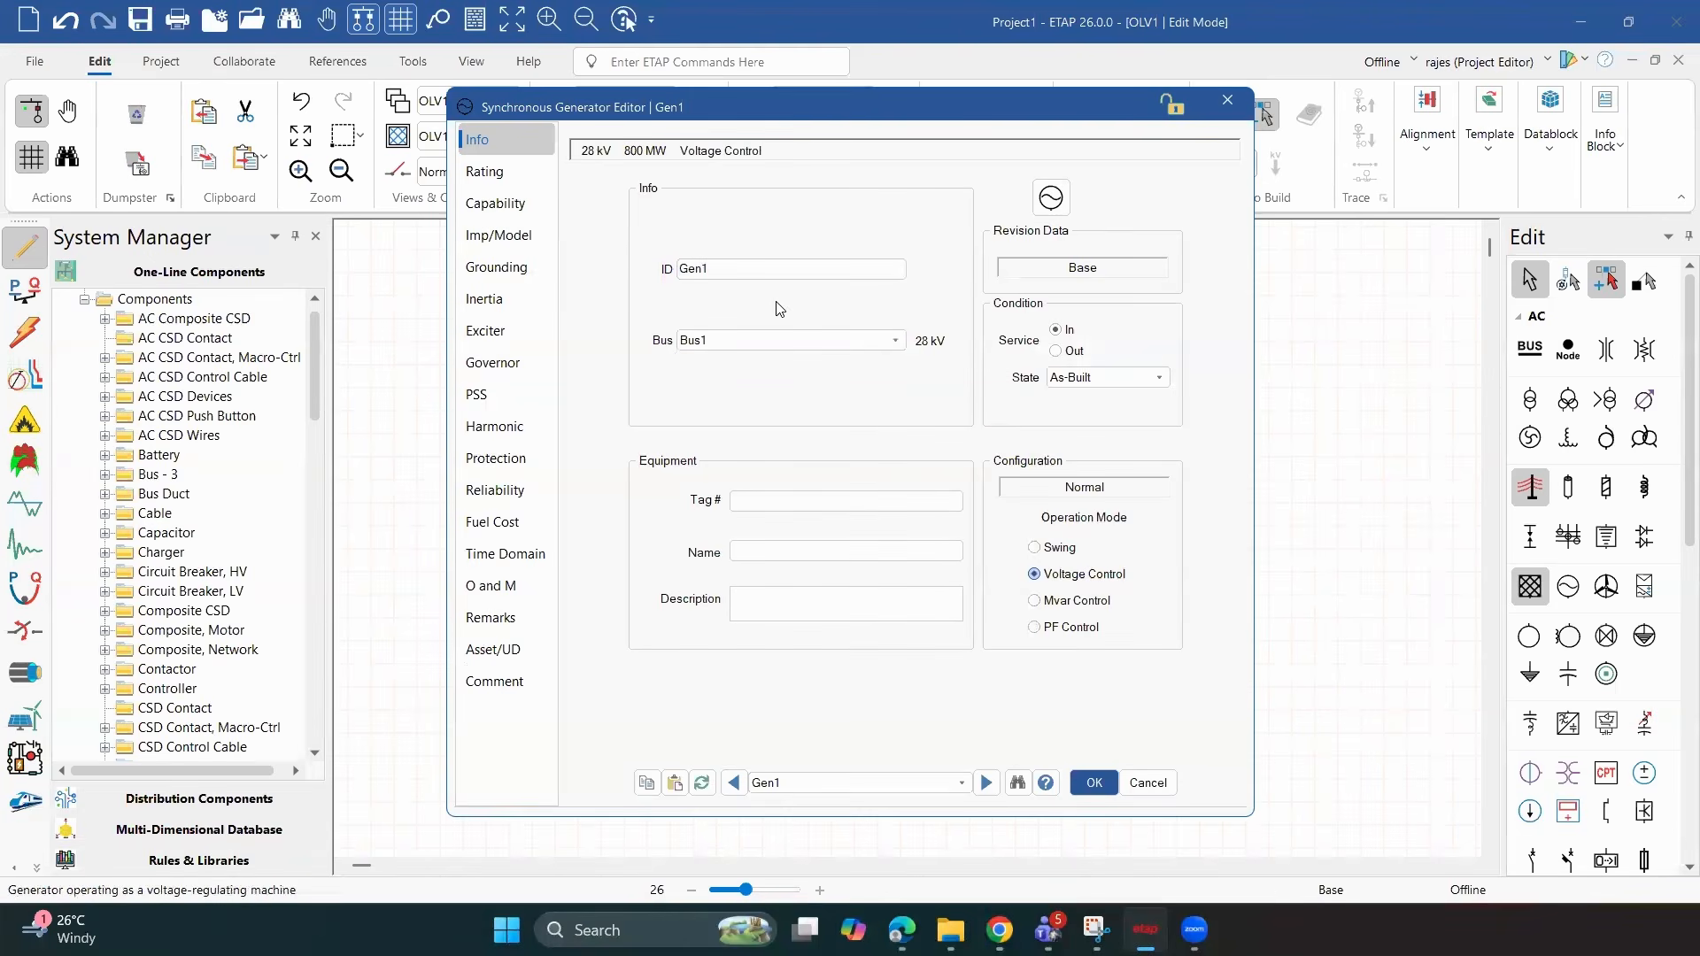
pyautogui.click(1094, 783)
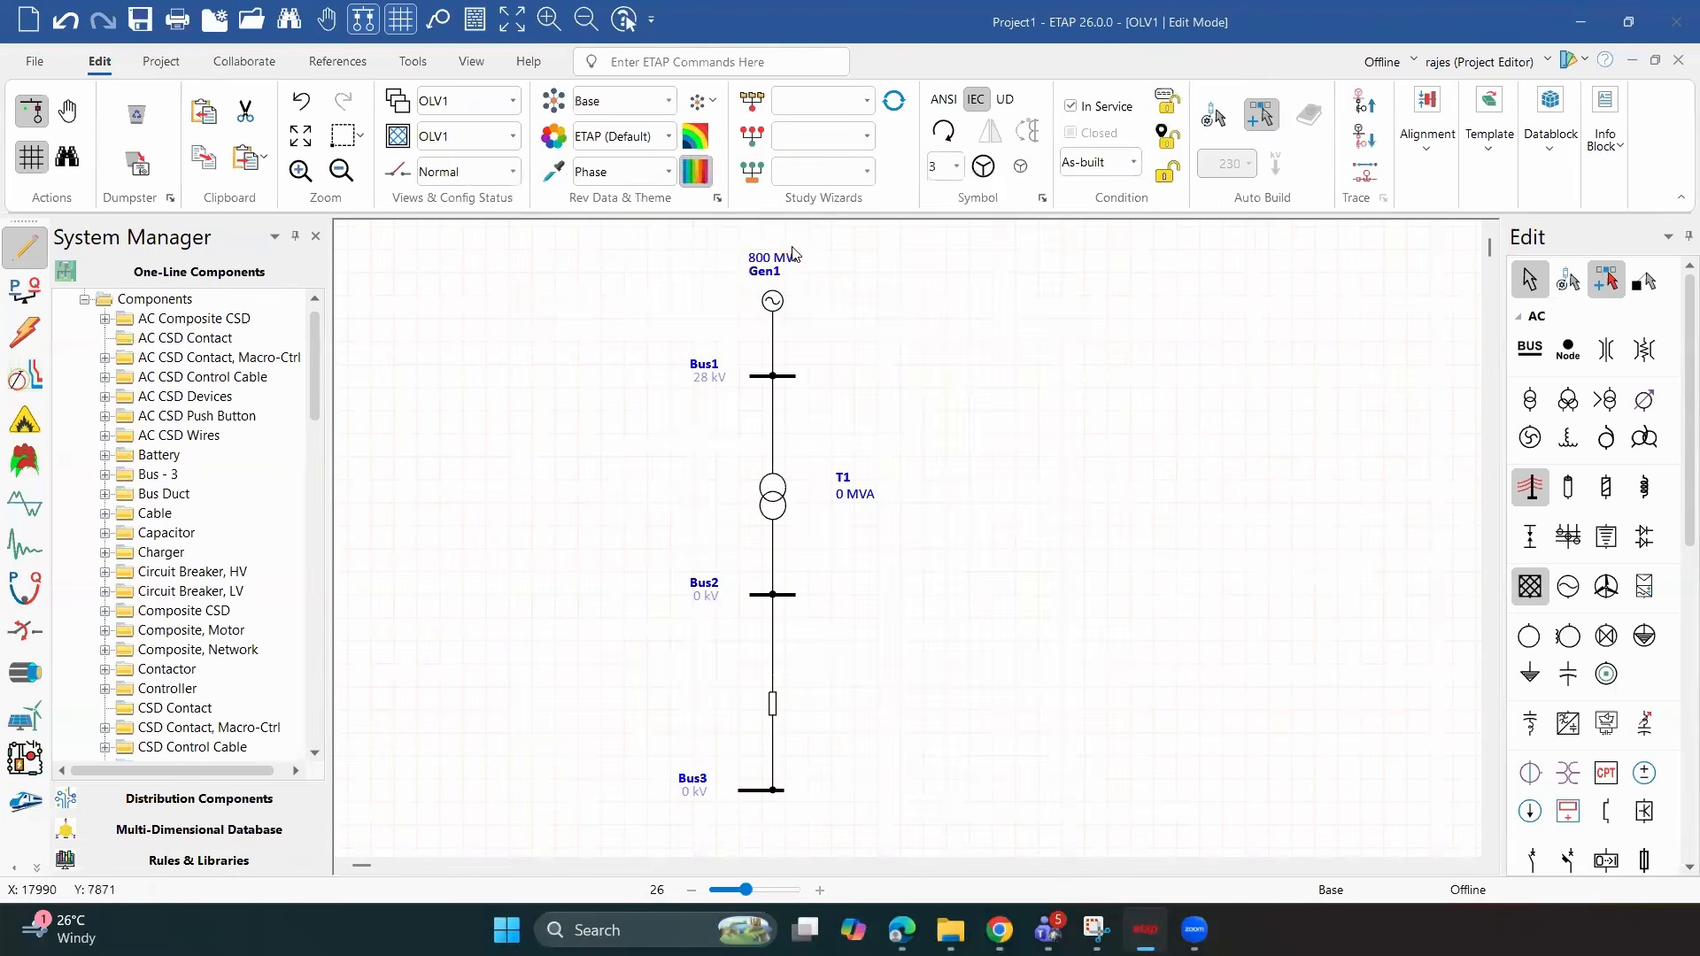
pyautogui.click(794, 255)
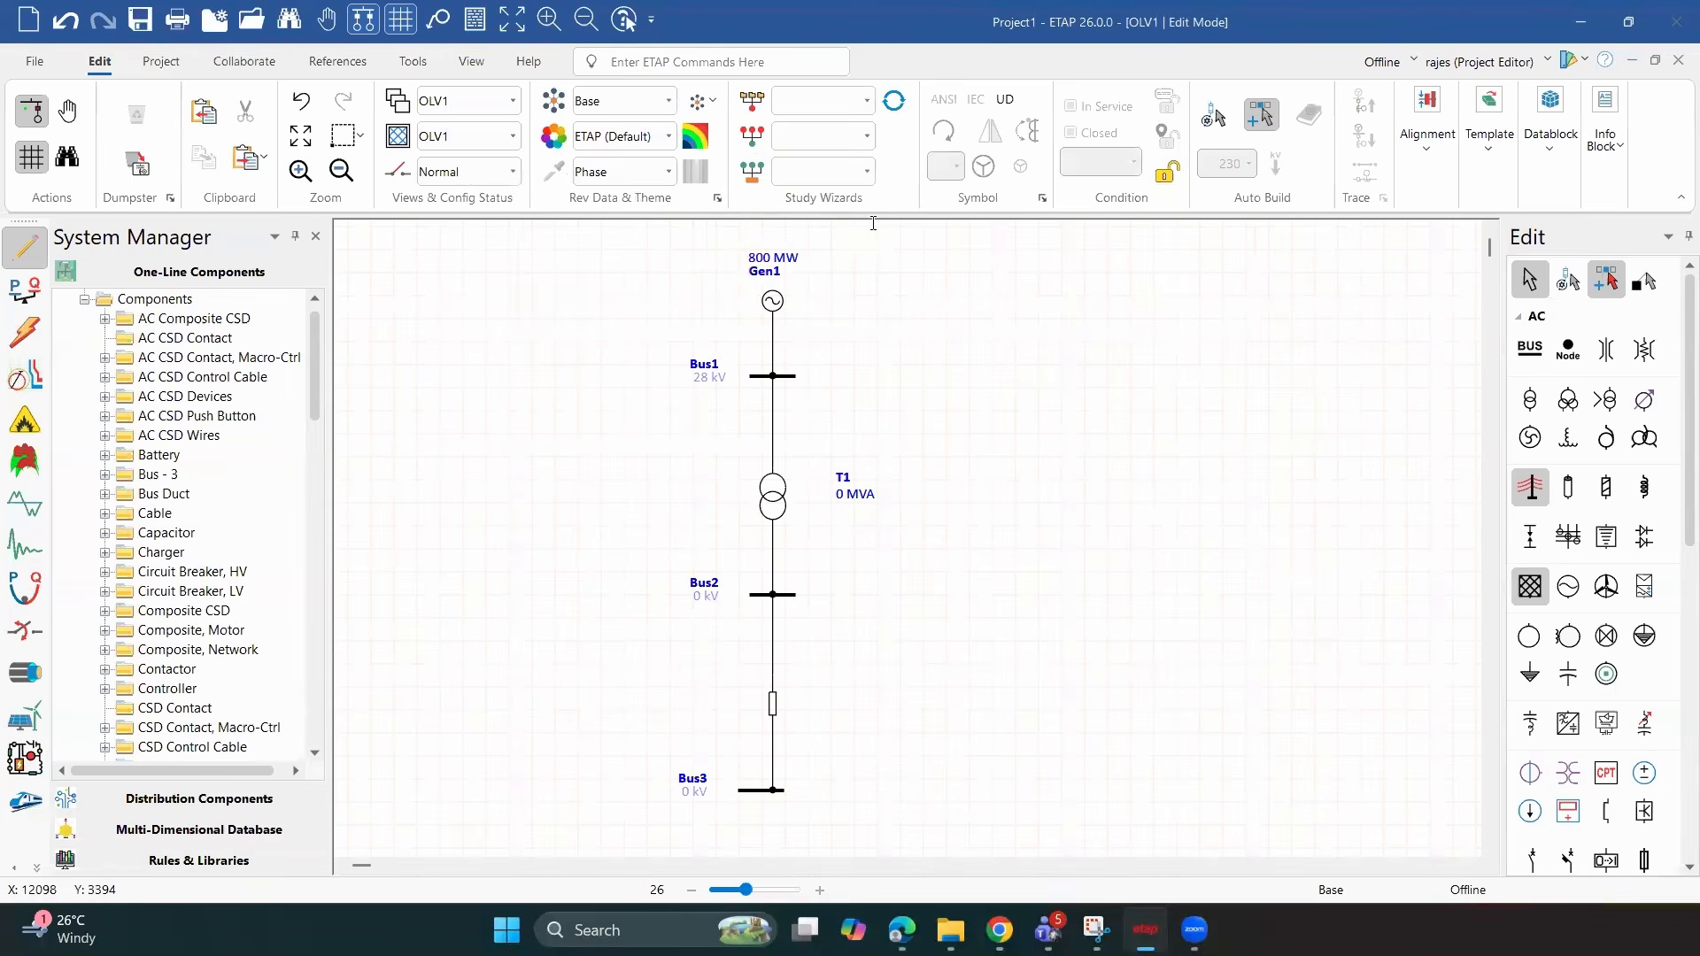
# Reopen Gen1's rating data and set the number of poles to 2
pyautogui.doubleClick(772, 301)
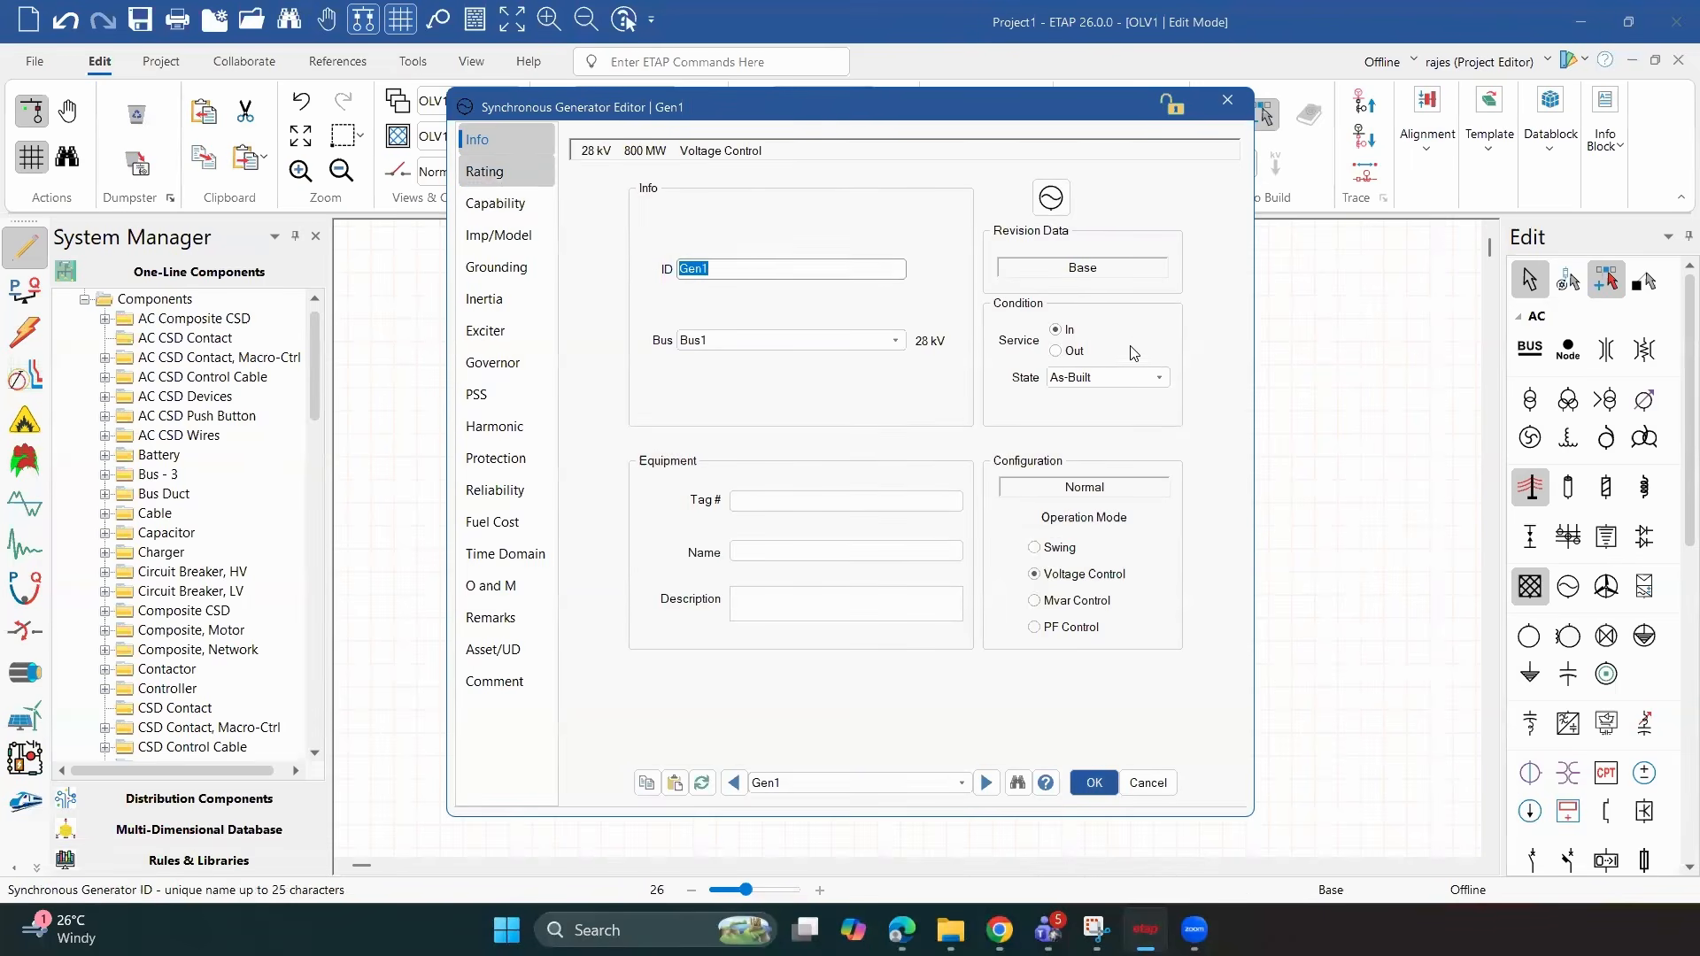
pyautogui.hotkey('ctrl', 'Tab')
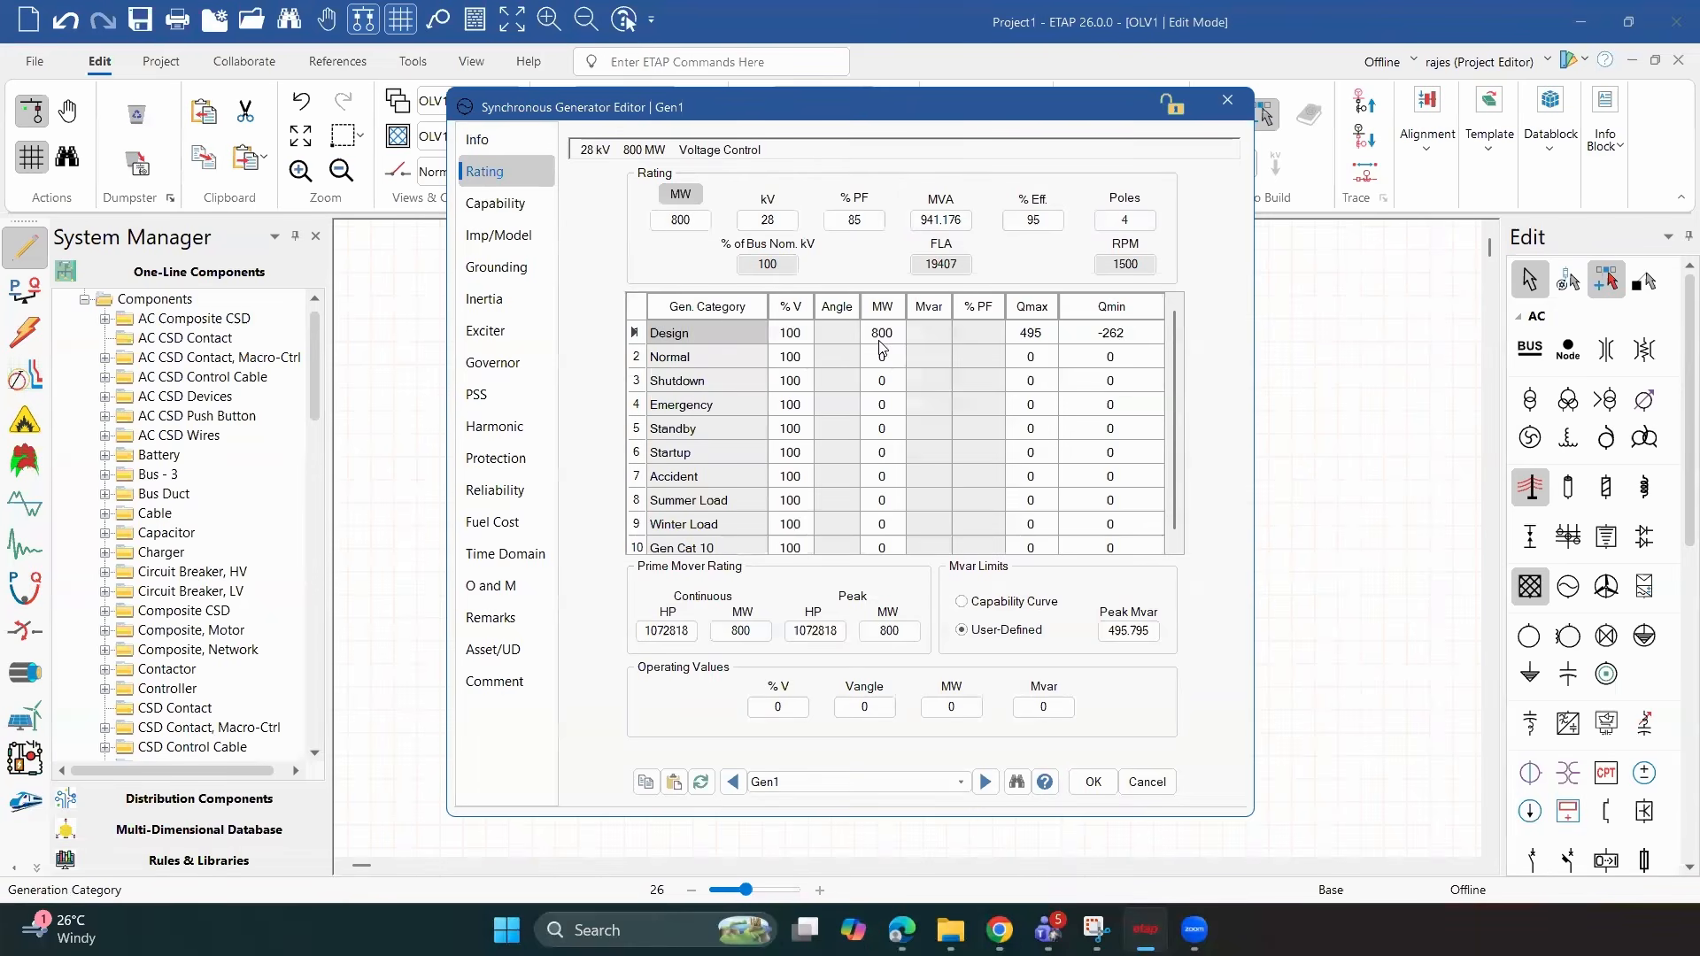
pyautogui.press('Tab')
pyautogui.press('Tab')
pyautogui.press('Tab')
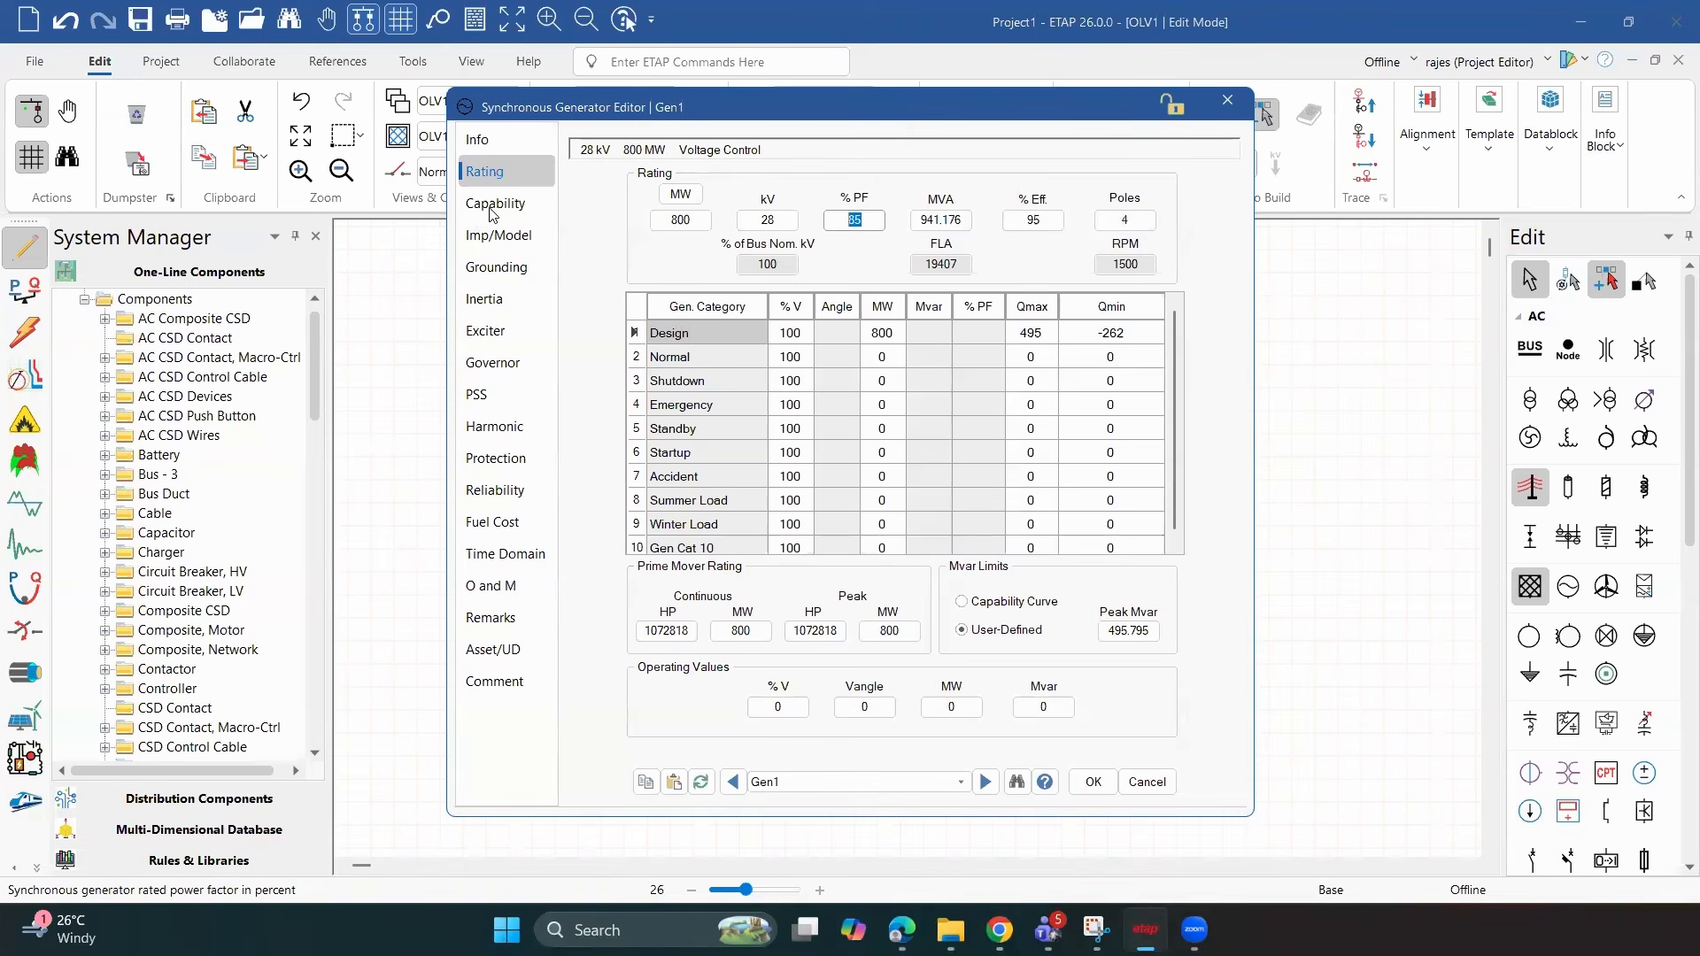
pyautogui.click(1124, 220)
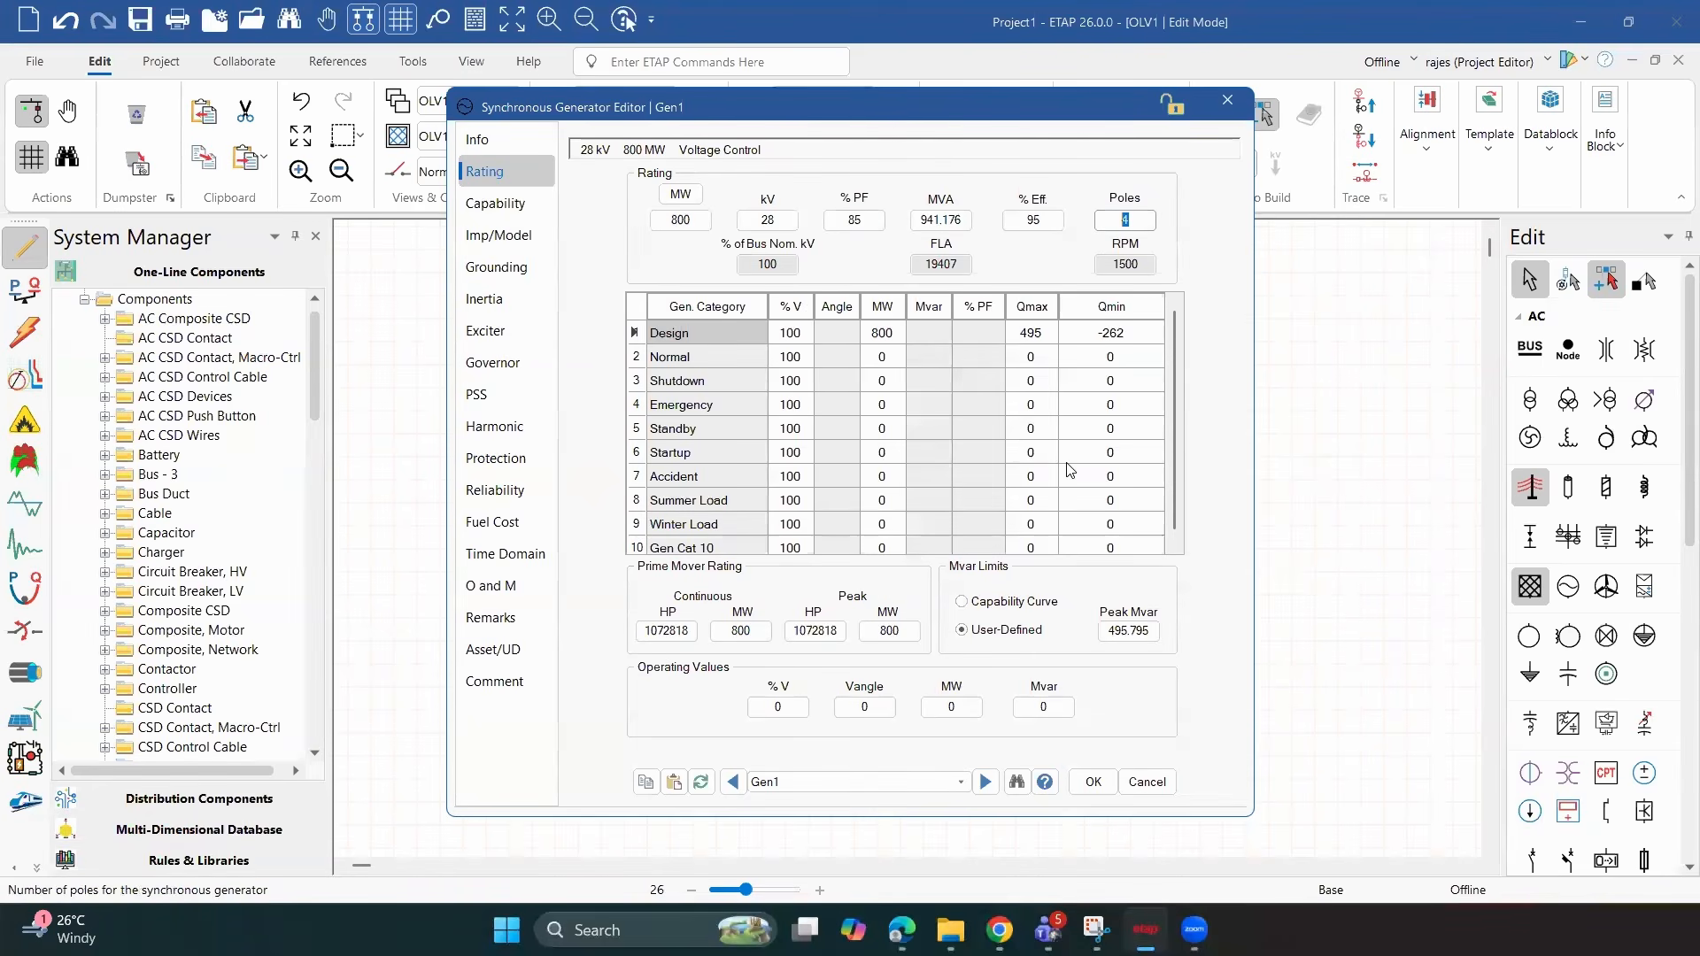
pyautogui.write('2')
pyautogui.press('Tab')
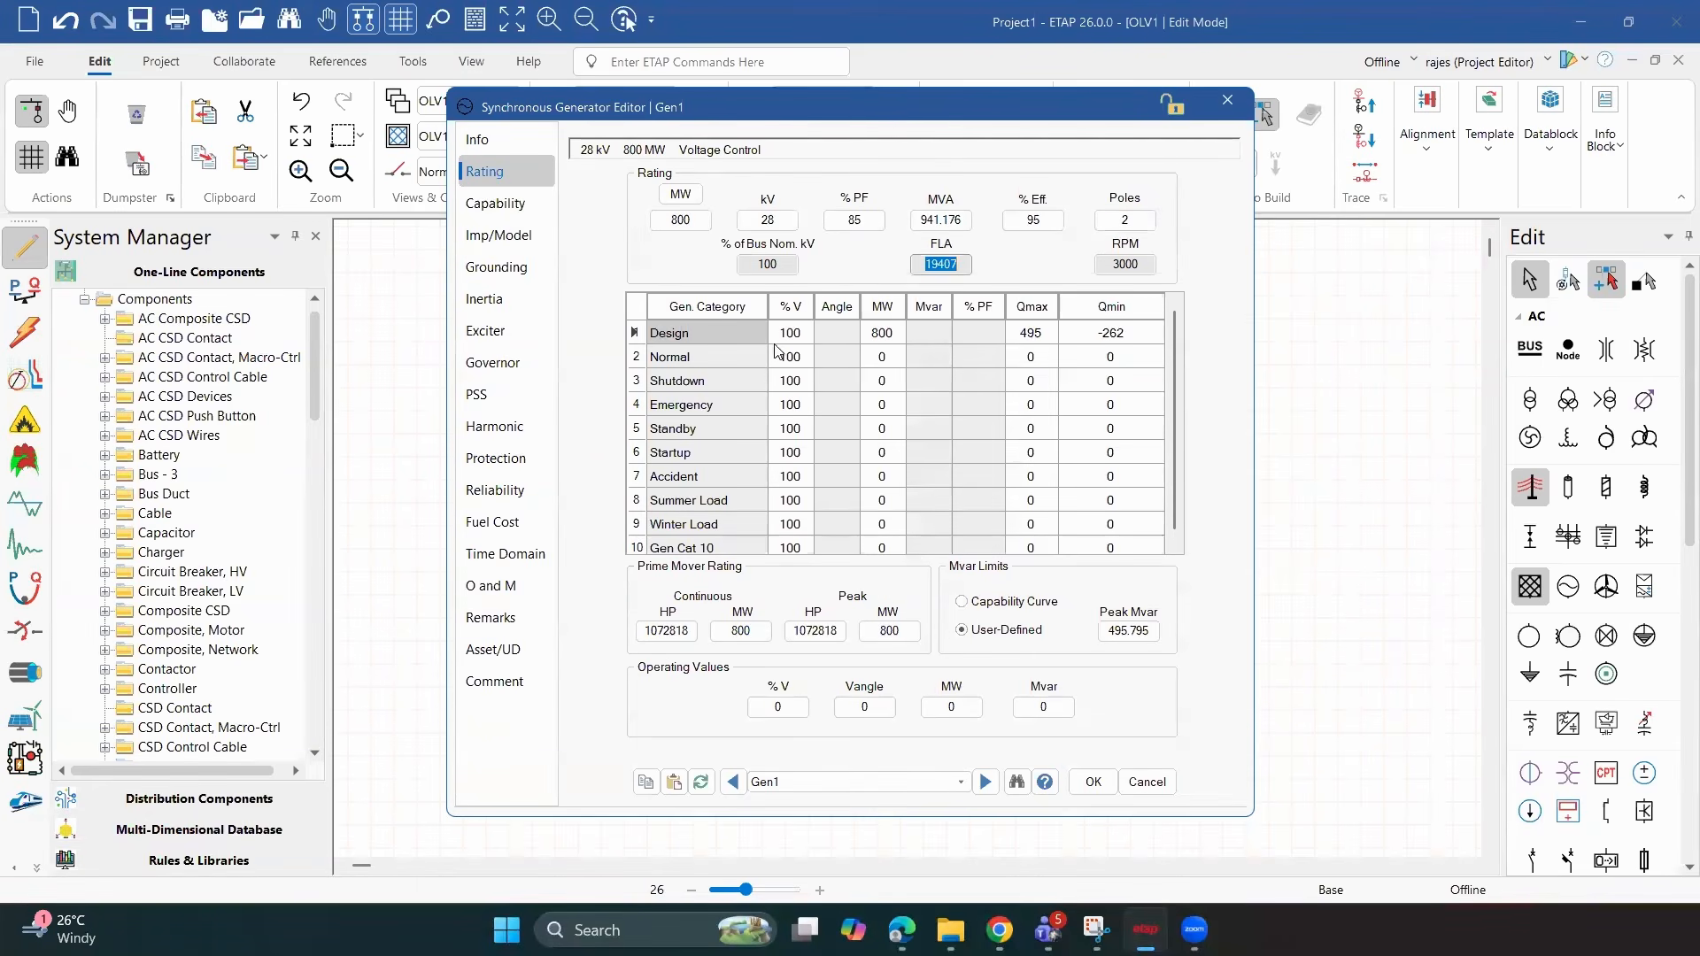
# Examine the generator's capability curve and close the editor
pyautogui.click(496, 203)
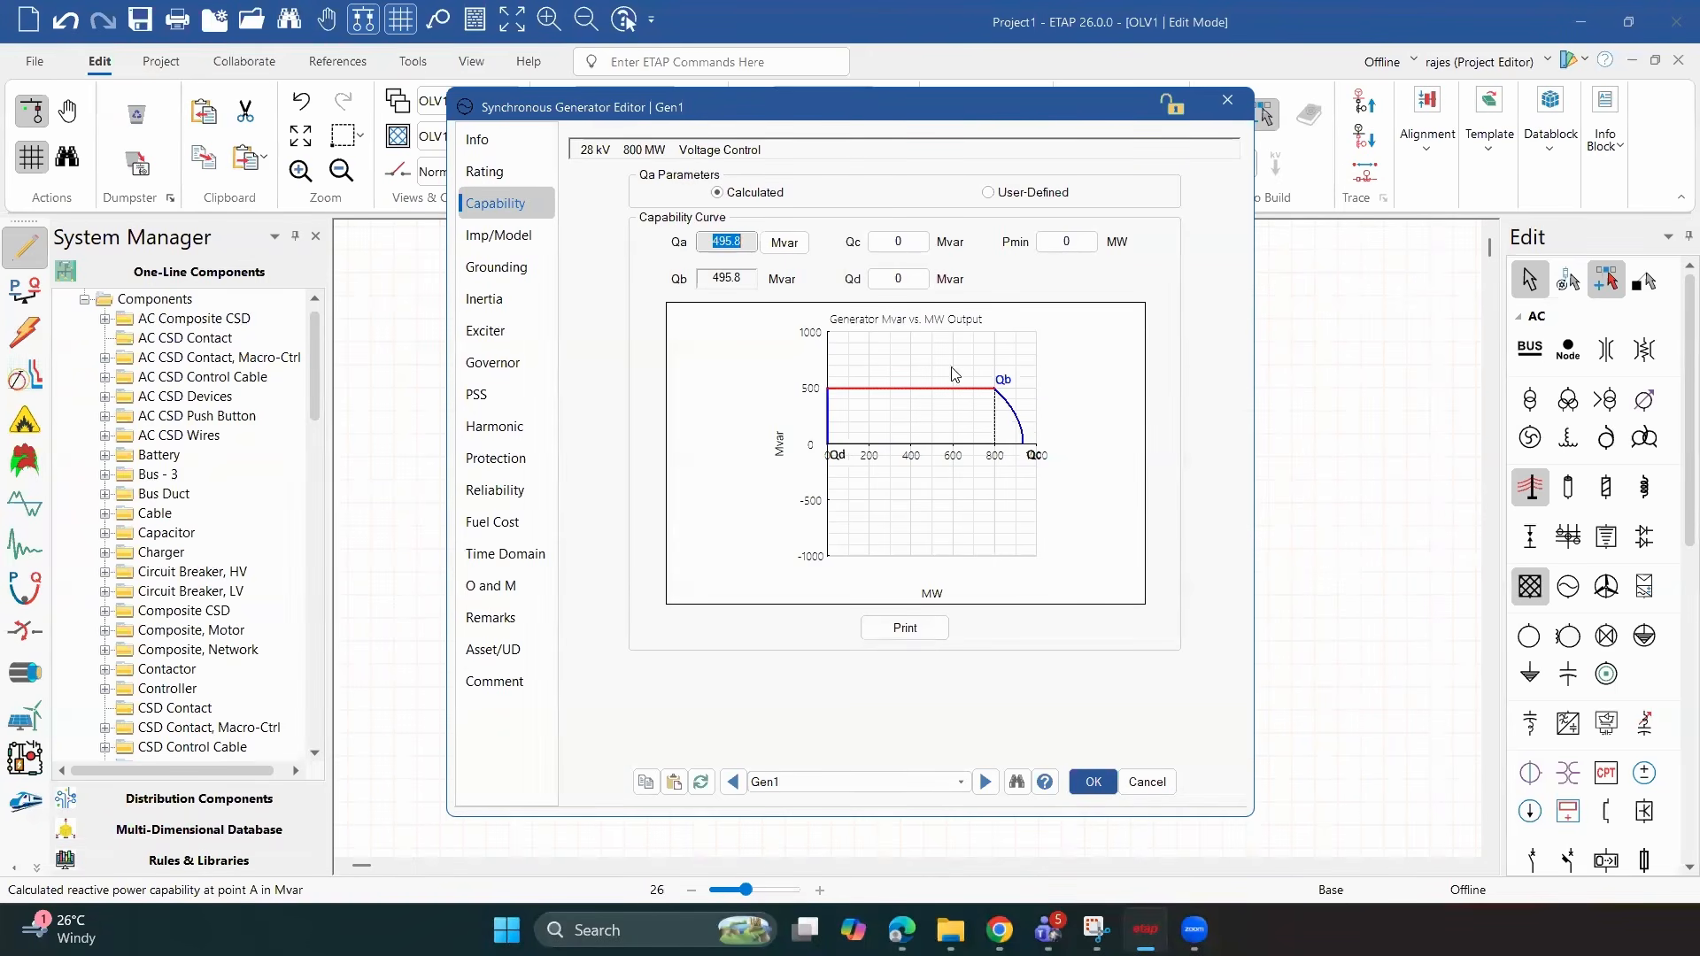
pyautogui.click(408, 480)
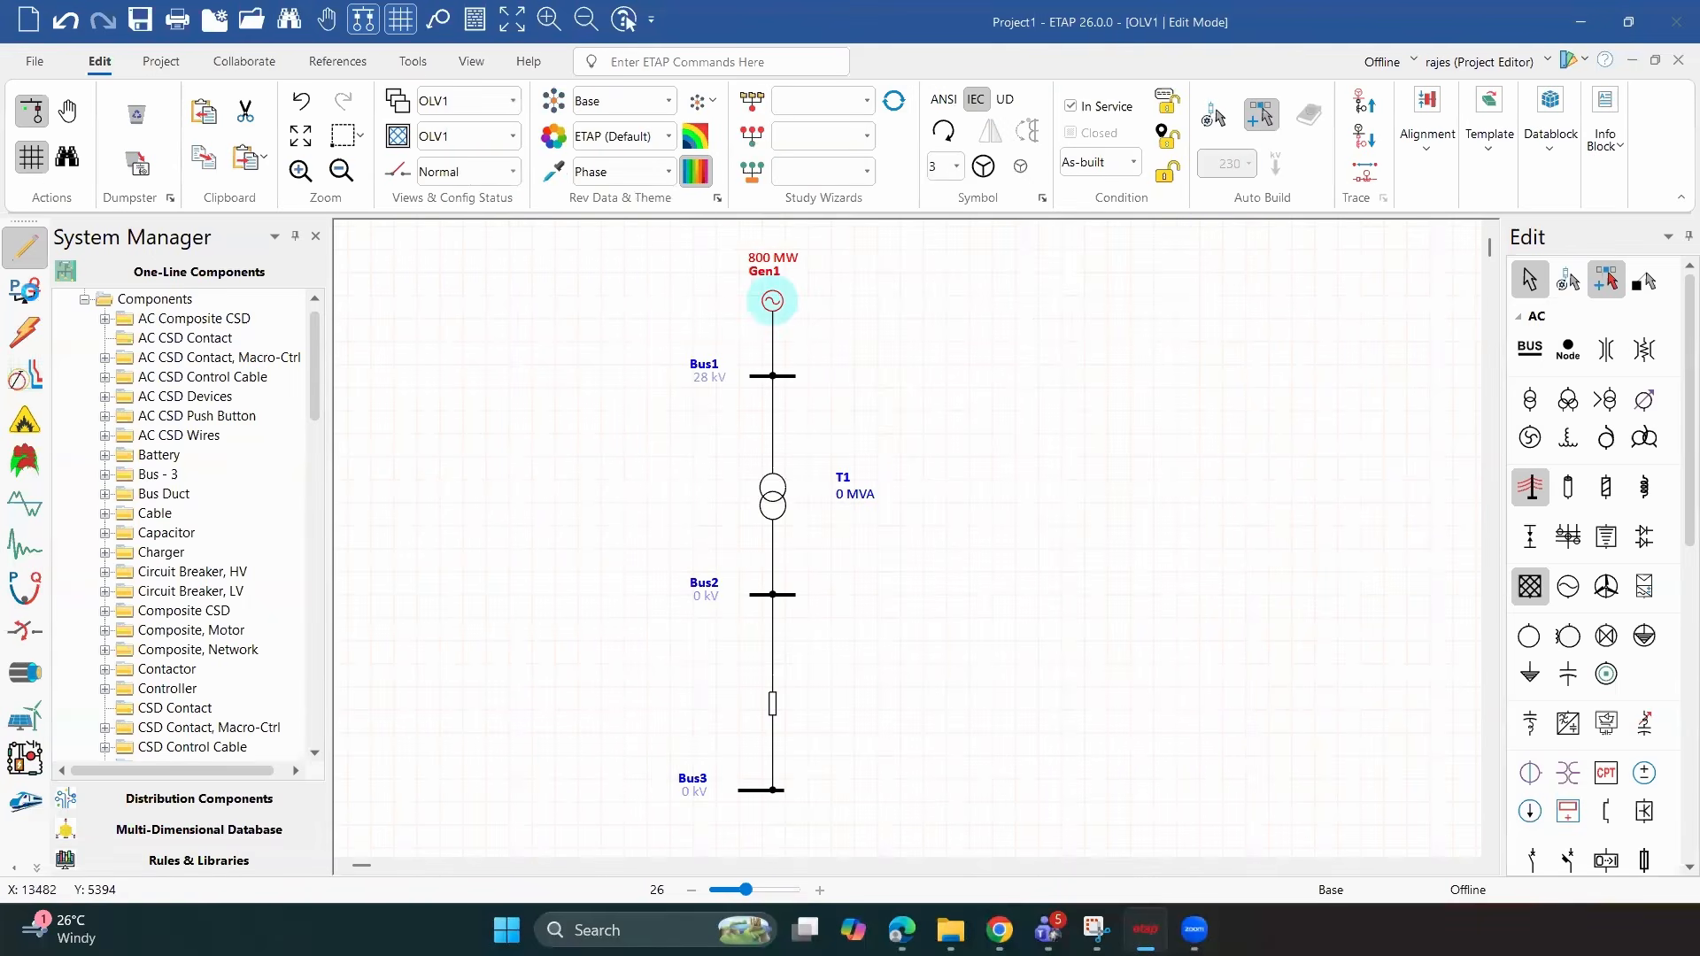
pyautogui.click(531, 346)
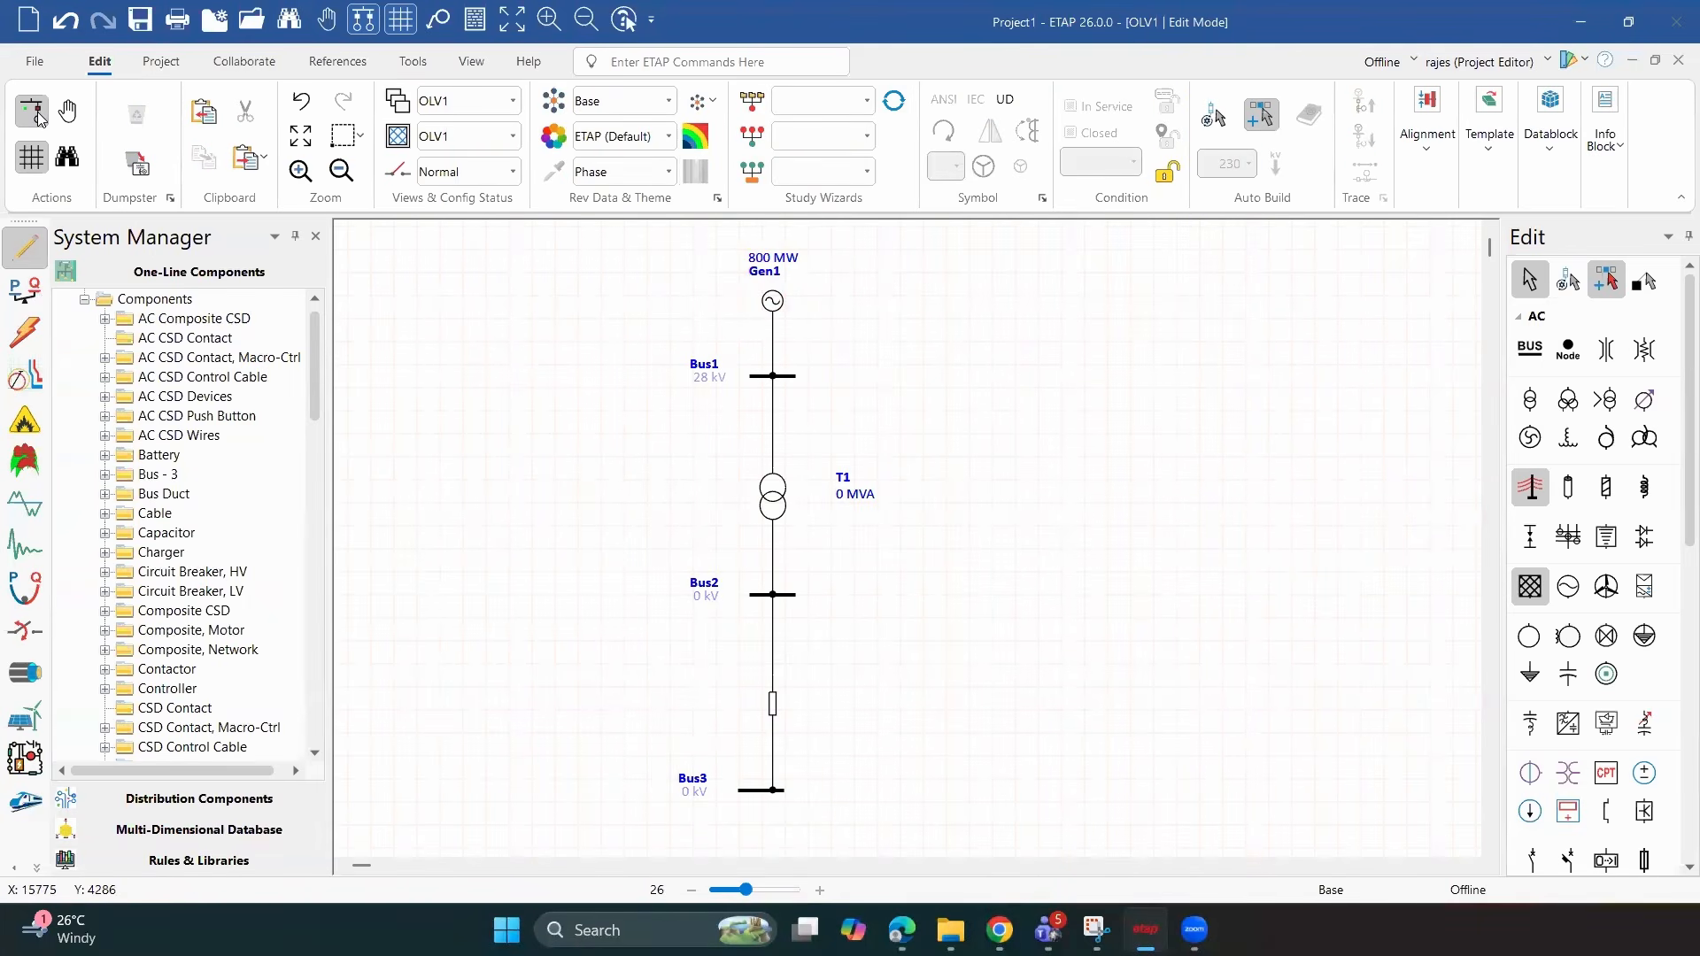
# Switch to load flow analysis, run it with the Untitled report and locate Bus2 from its nominal voltage error
pyautogui.click(21, 296)
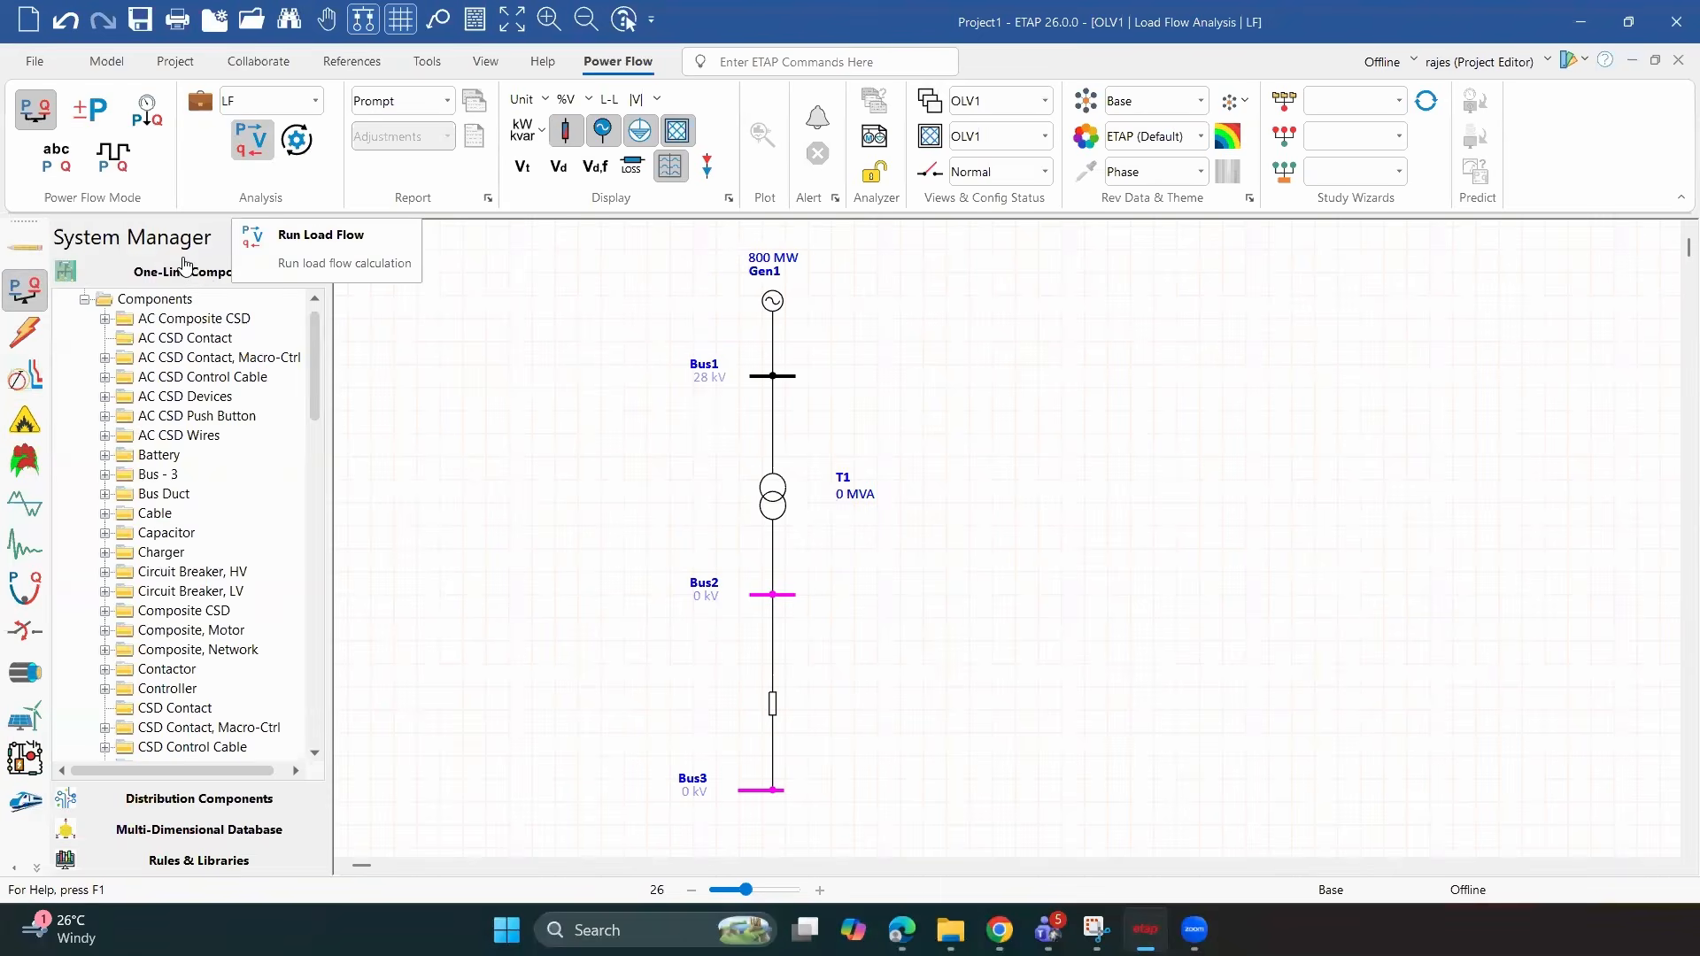
pyautogui.press('Return')
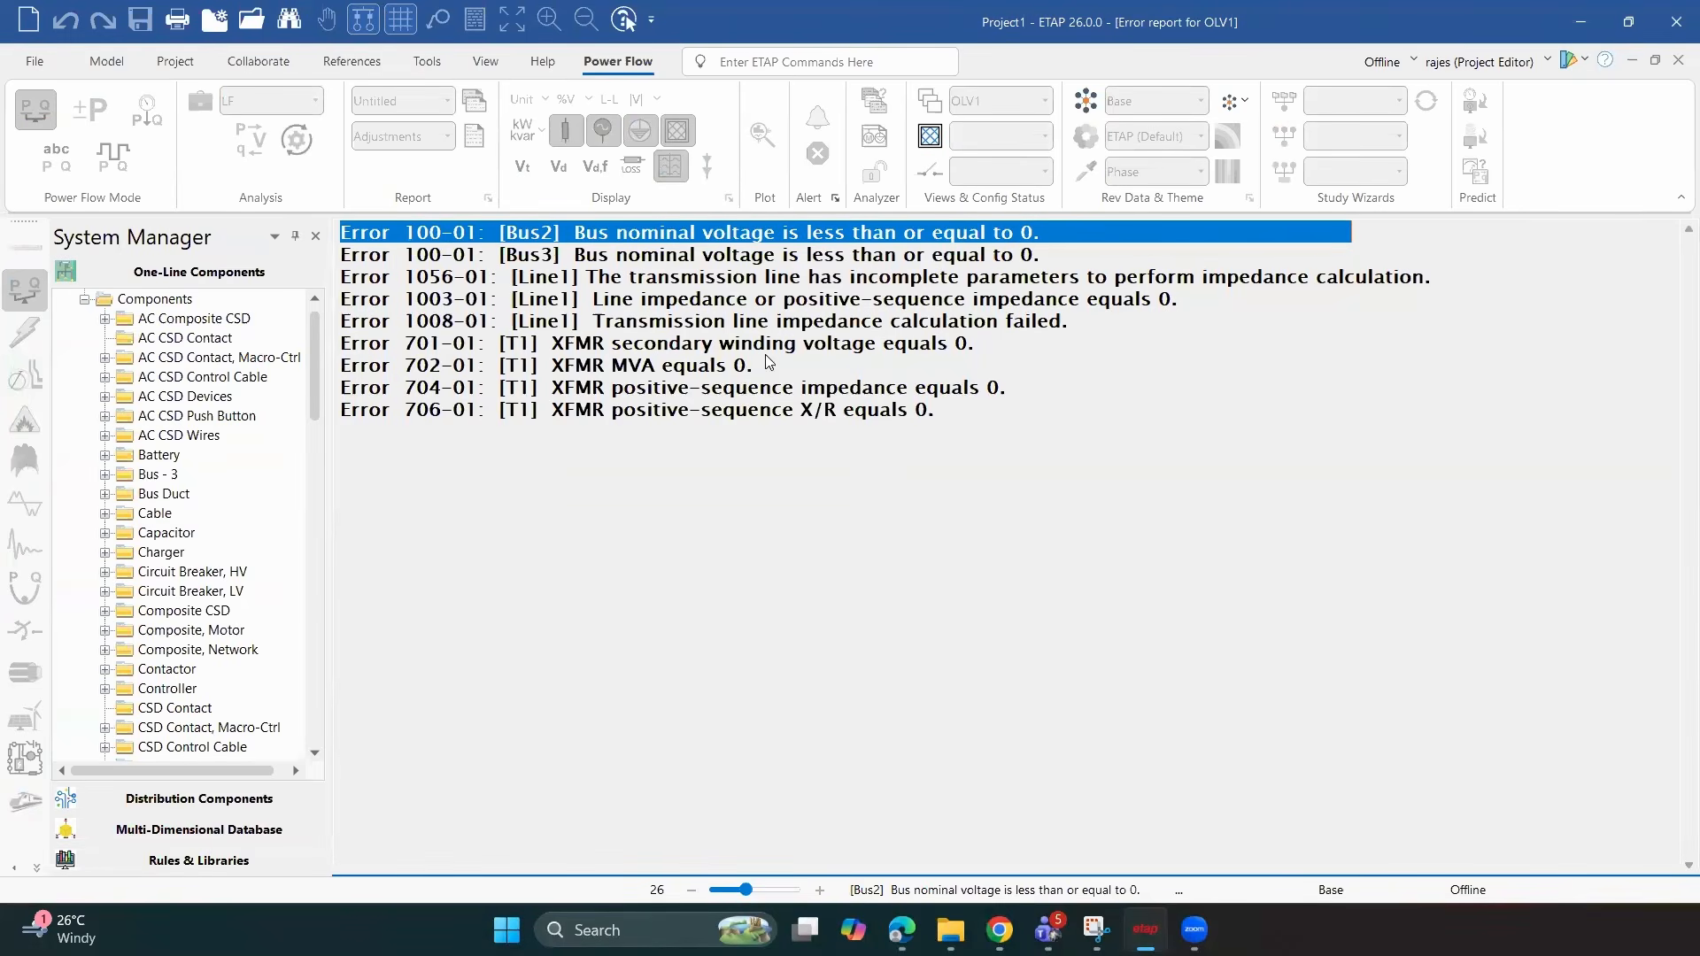
pyautogui.doubleClick(829, 461)
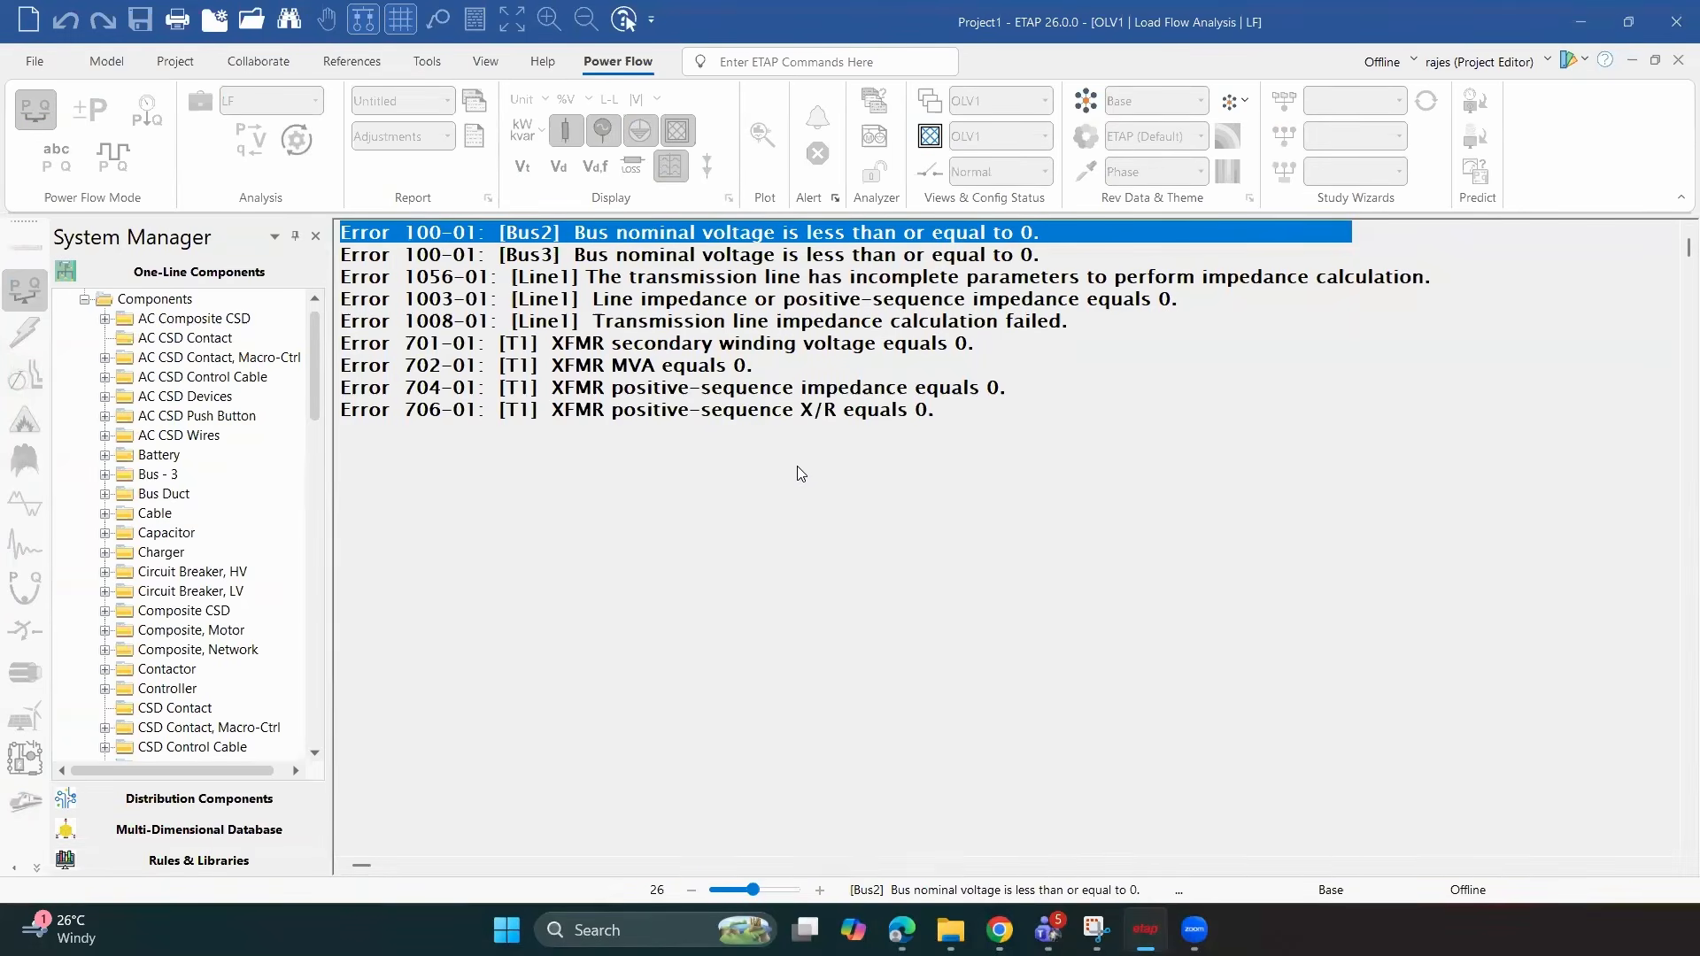
pyautogui.press('Return')
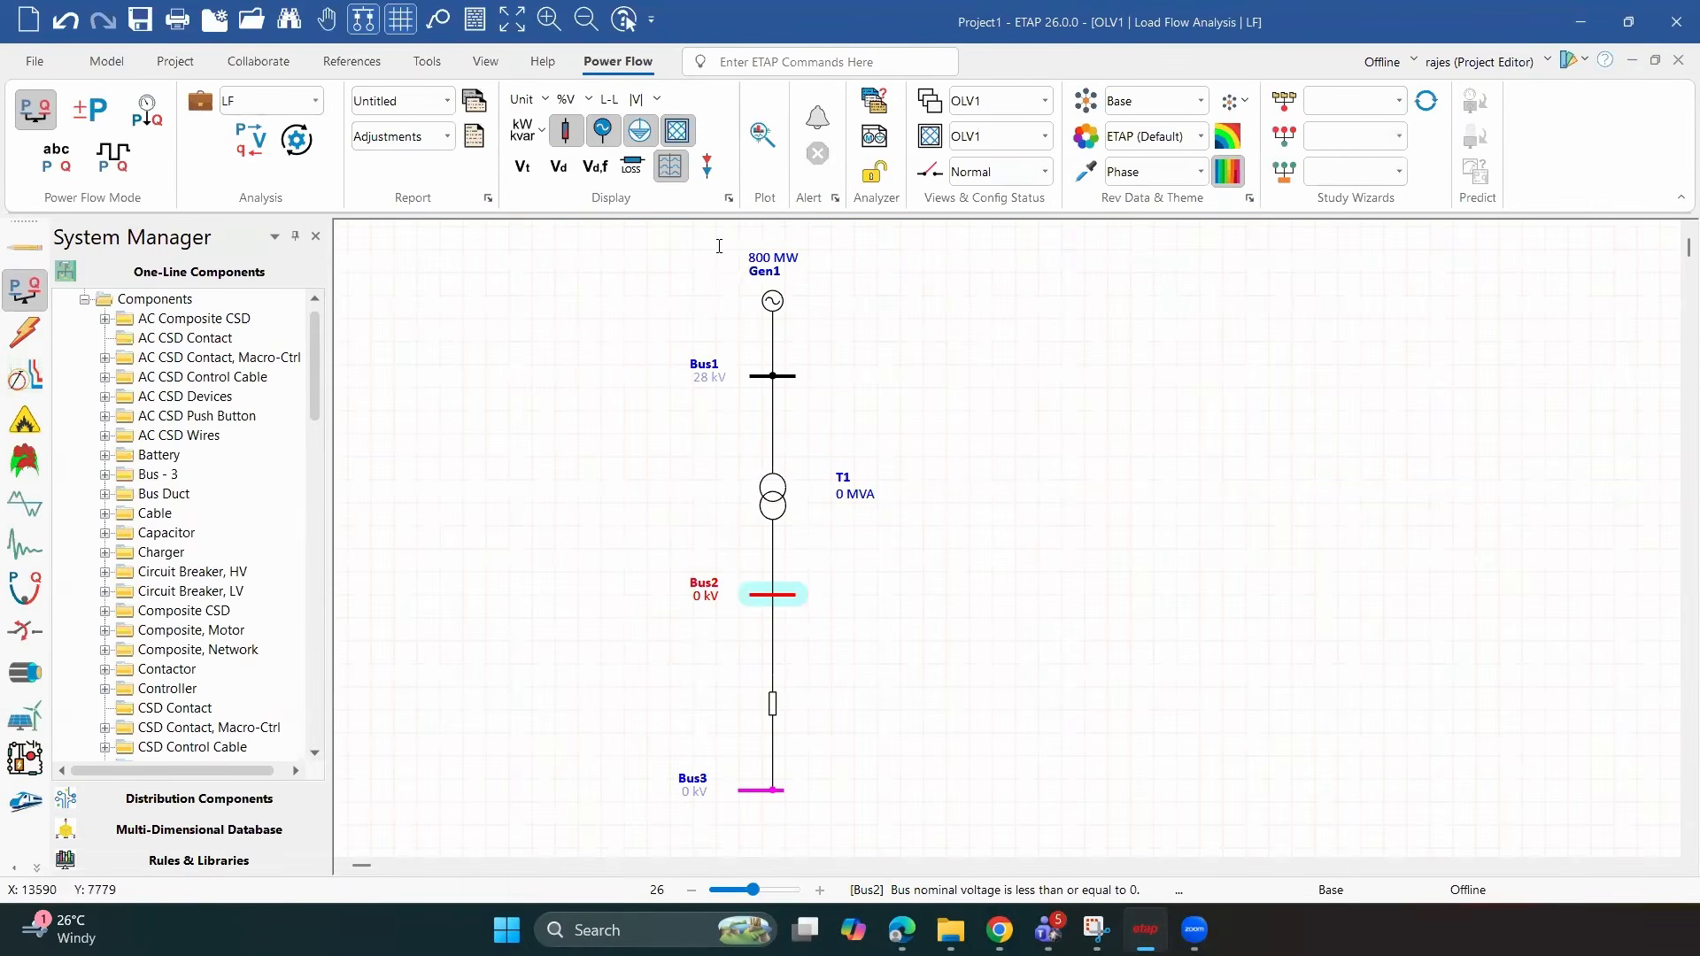
# Set Bus2's nominal voltage to 400 kV
pyautogui.scroll(-2, 719, 246)
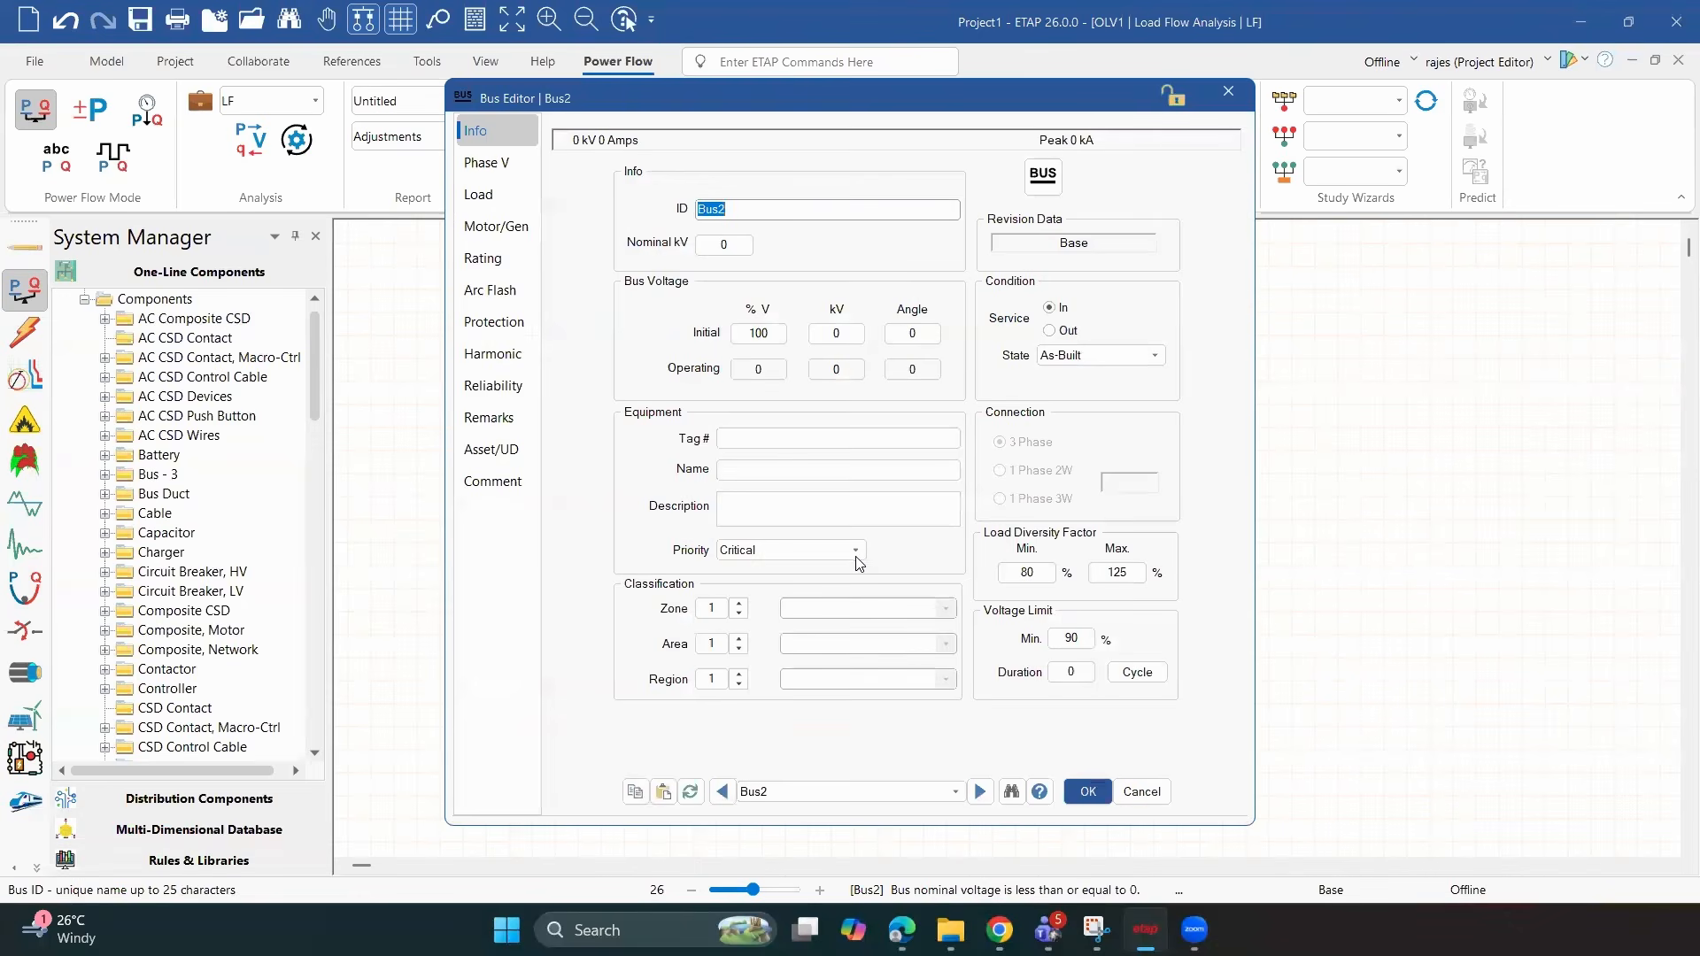
pyautogui.press('Tab')
pyautogui.write('400')
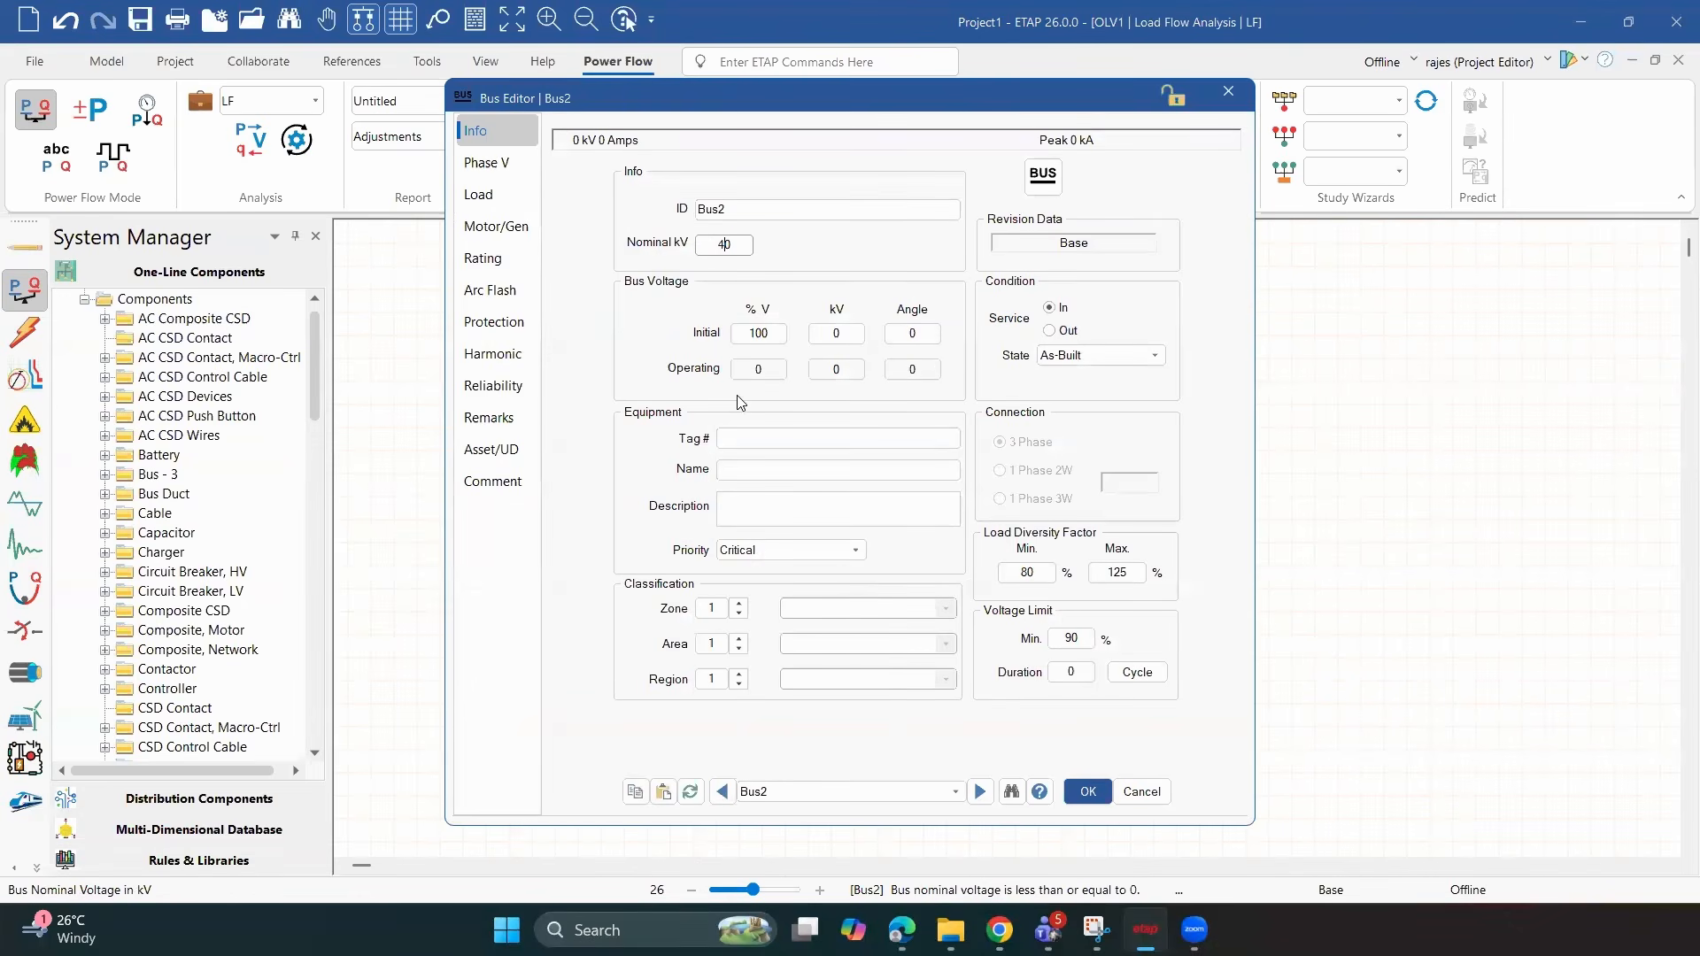
pyautogui.press('Return')
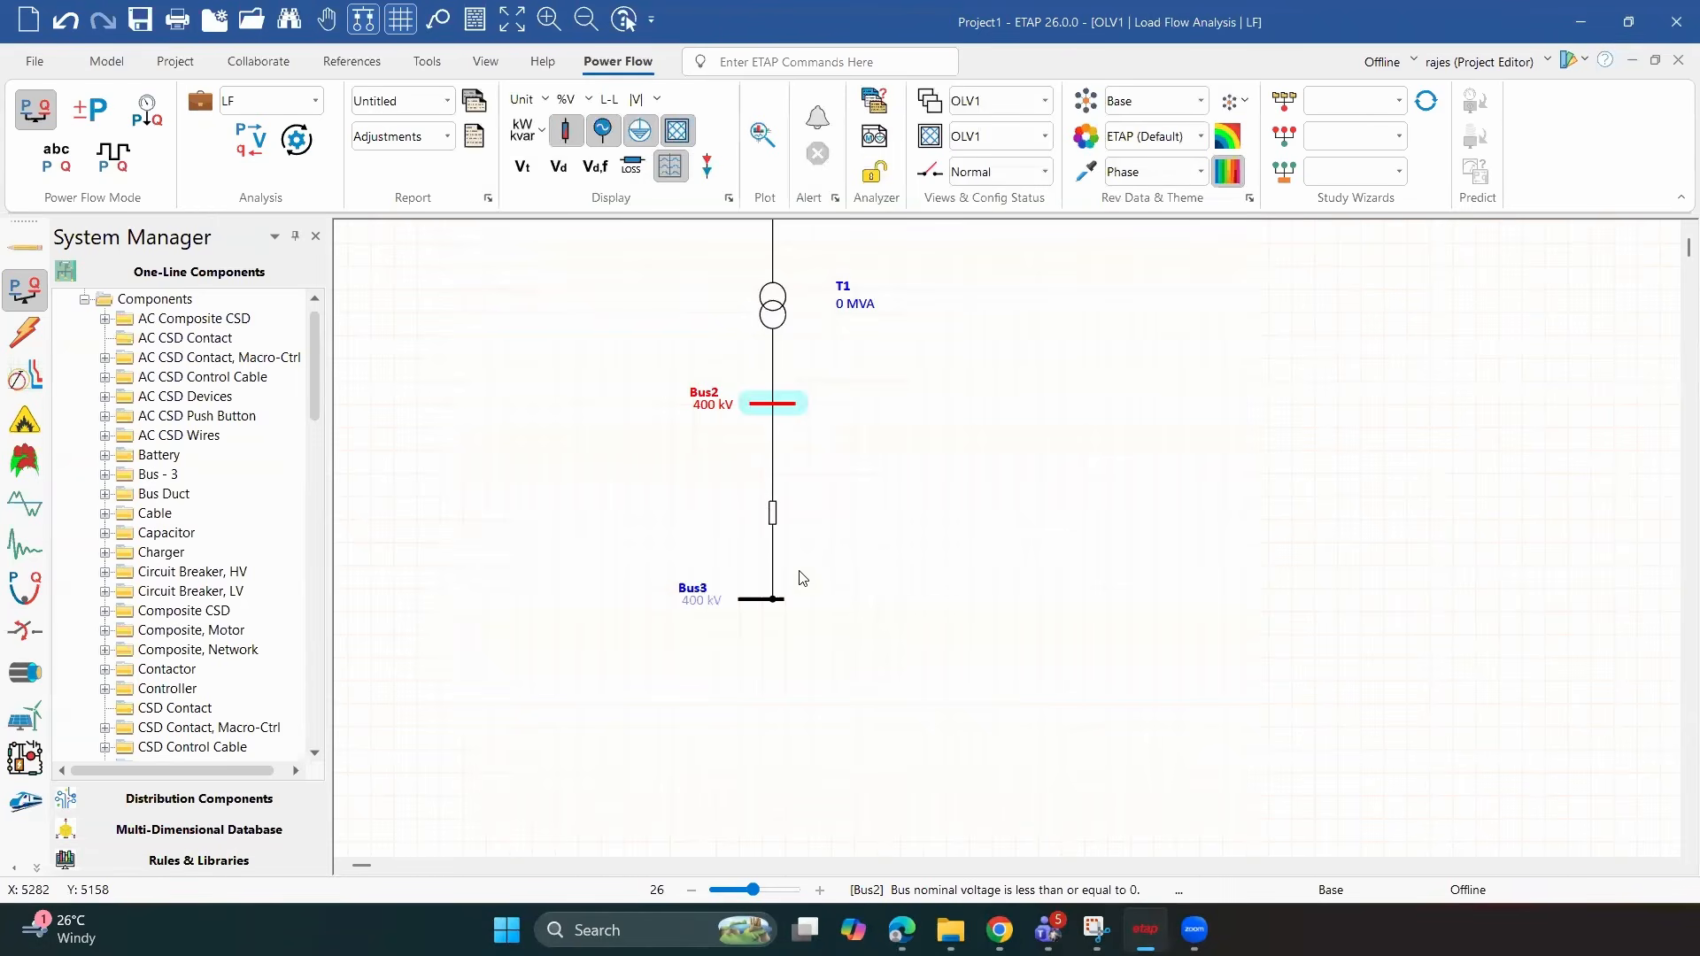
# Rerun the load flow calculation on the one-line diagram to check the remaining errors
pyautogui.click(249, 149)
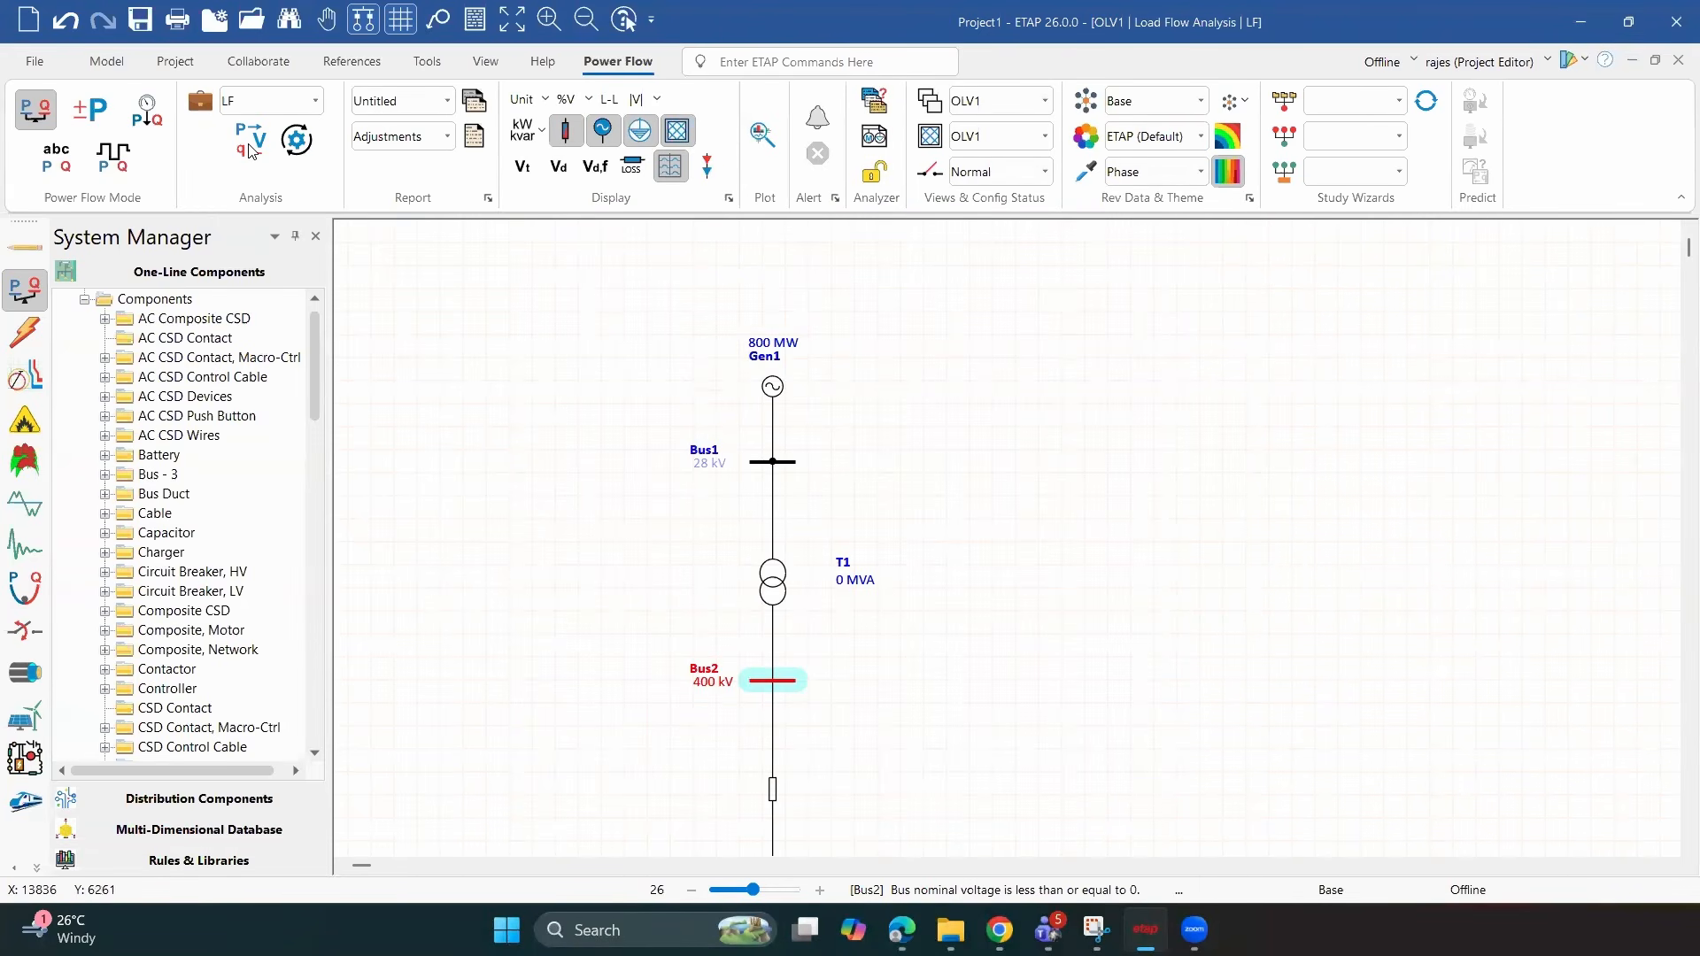
pyautogui.scroll(-3, 1007, 496)
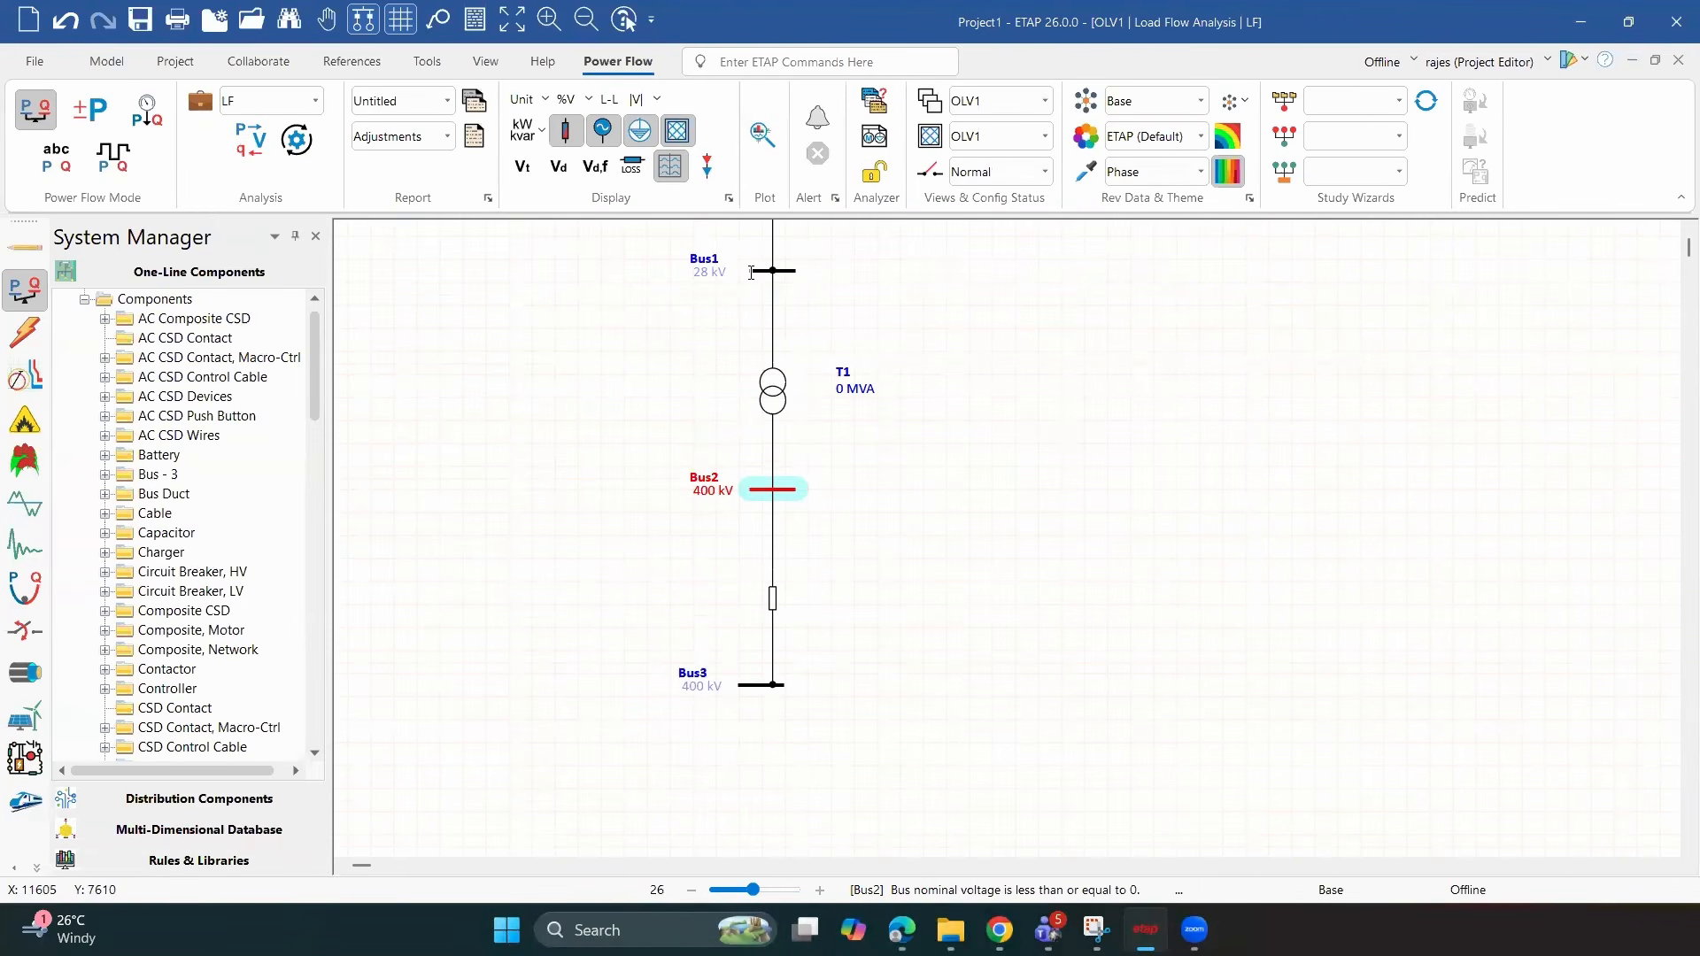
pyautogui.scroll(1, 1045, 234)
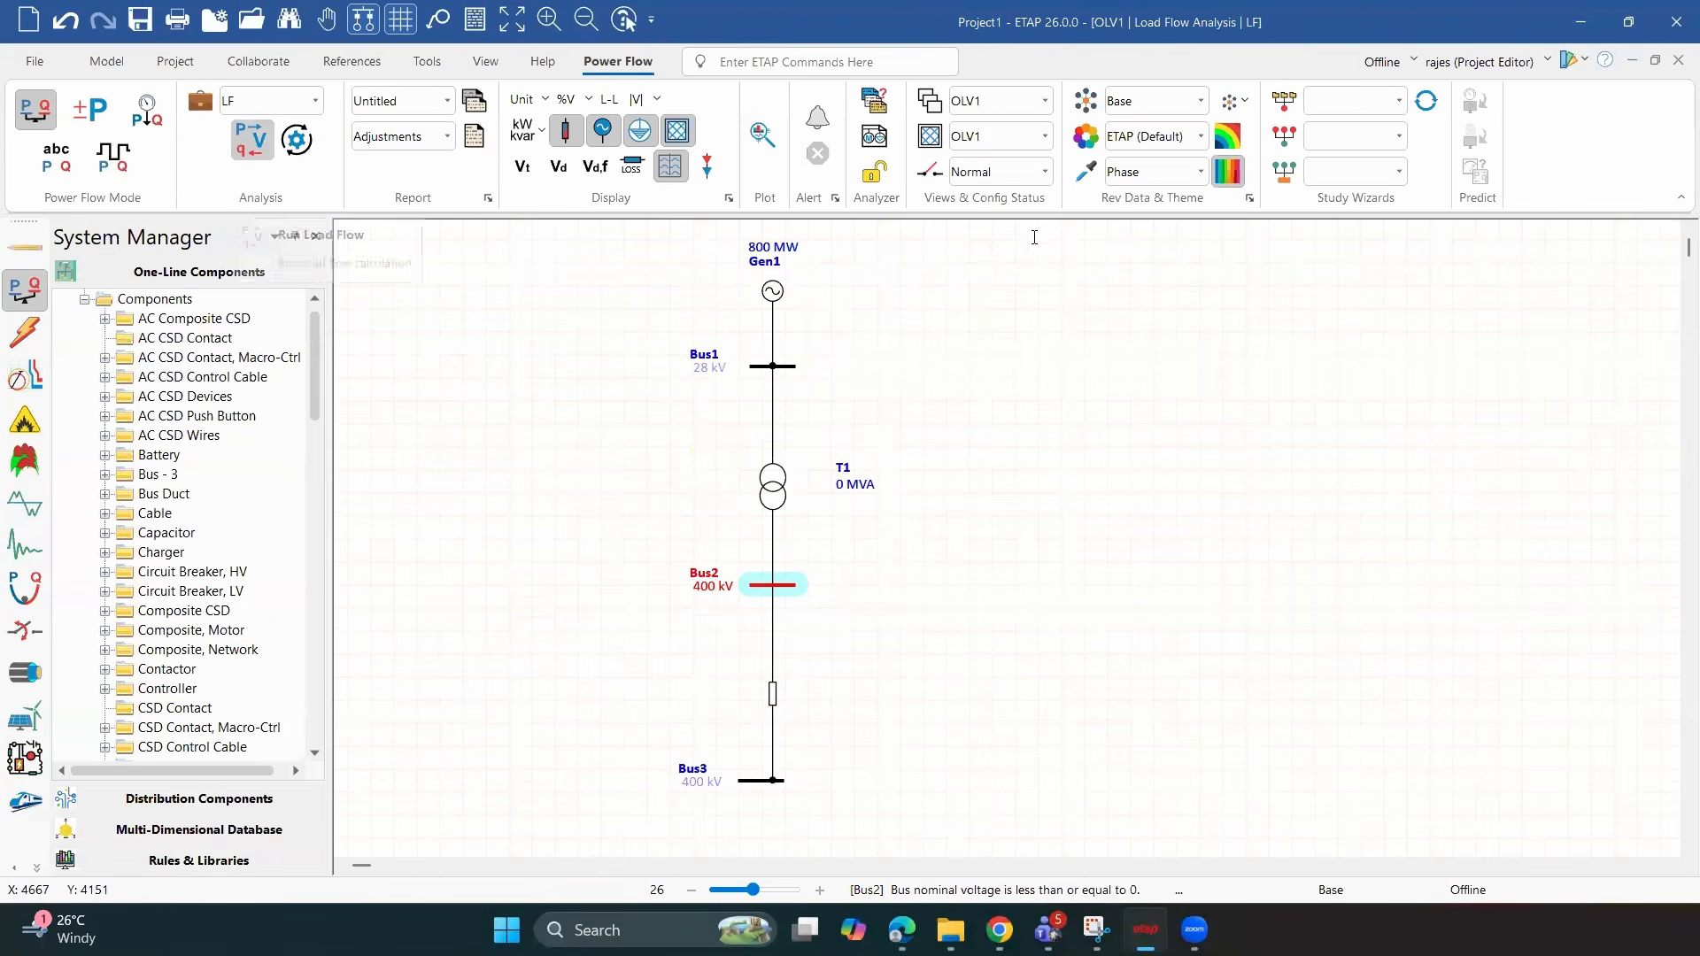
pyautogui.click(252, 140)
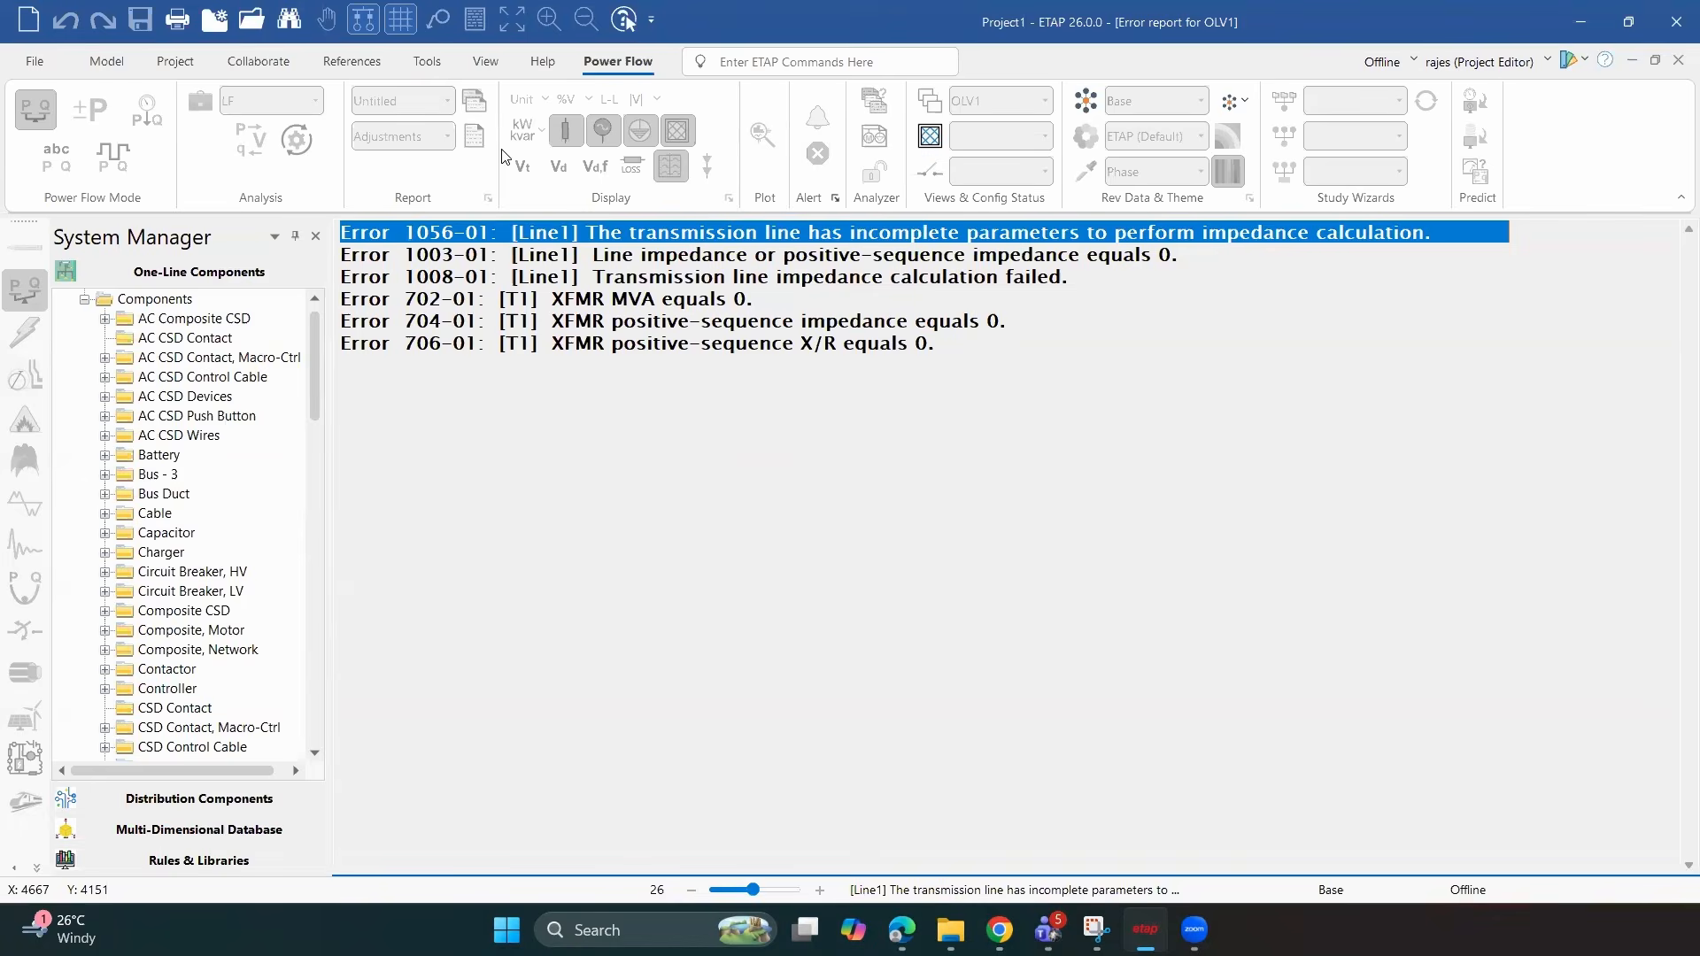
# Open transformer T1 from its MVA error and set its rated power to 945 MVA
pyautogui.click(788, 303)
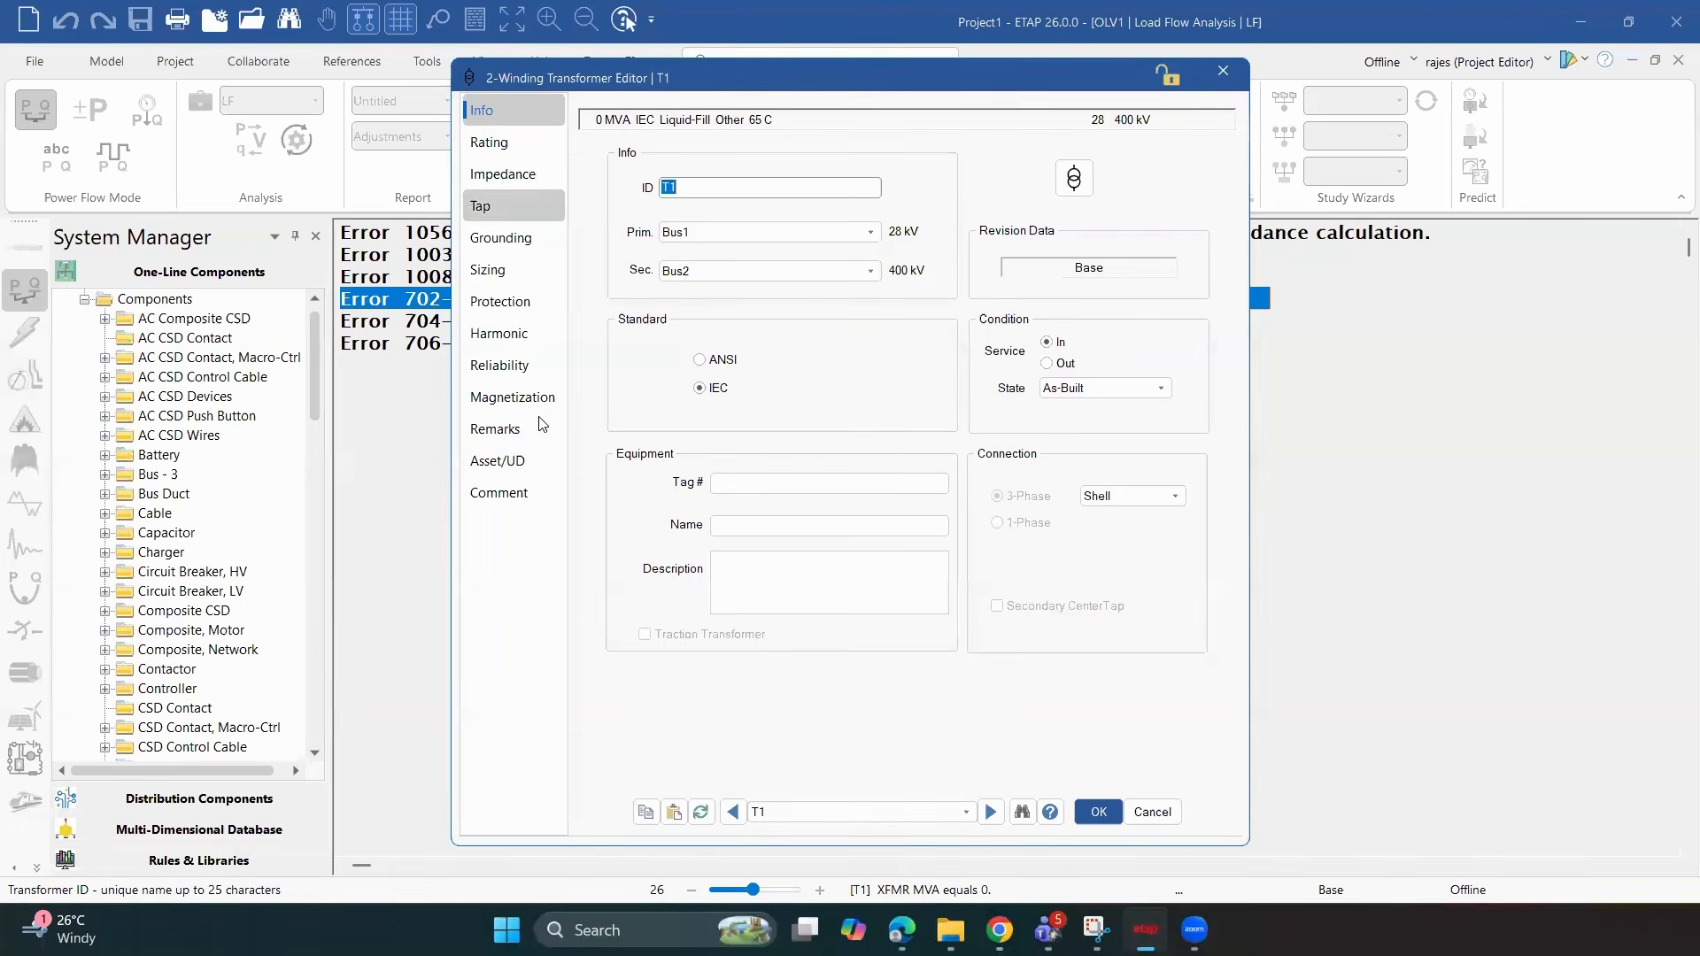
pyautogui.click(489, 142)
pyautogui.moveTo(720, 405); pyautogui.dragTo(671, 397)
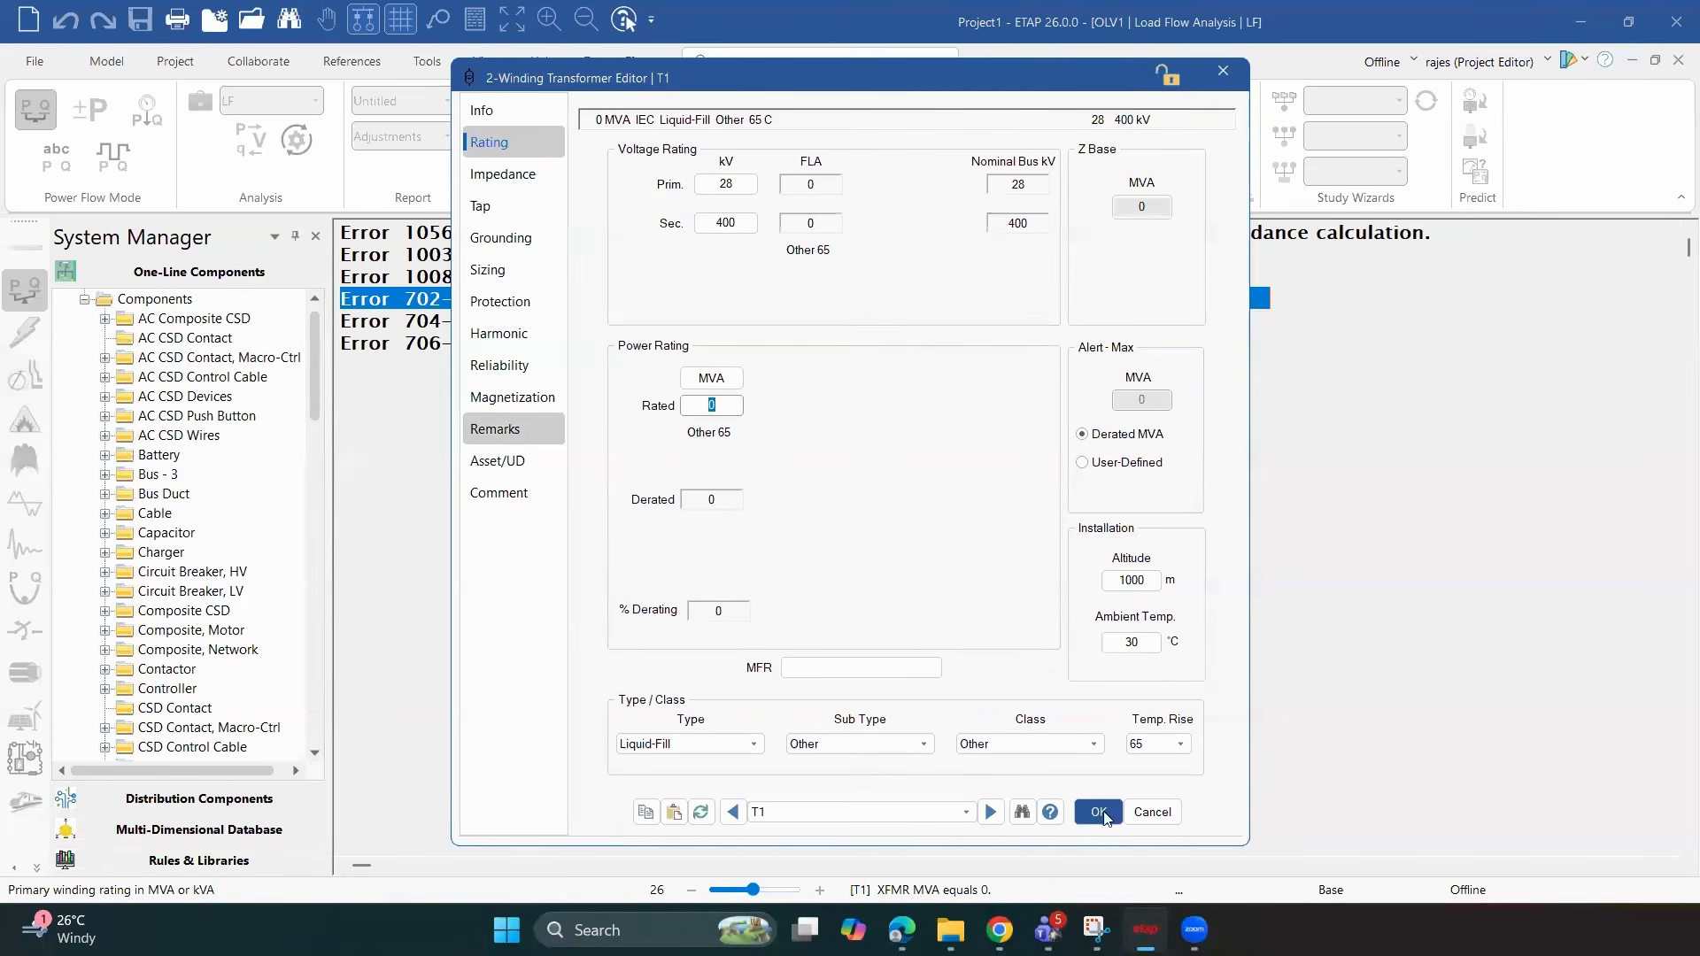
pyautogui.write('945')
pyautogui.press('Tab')
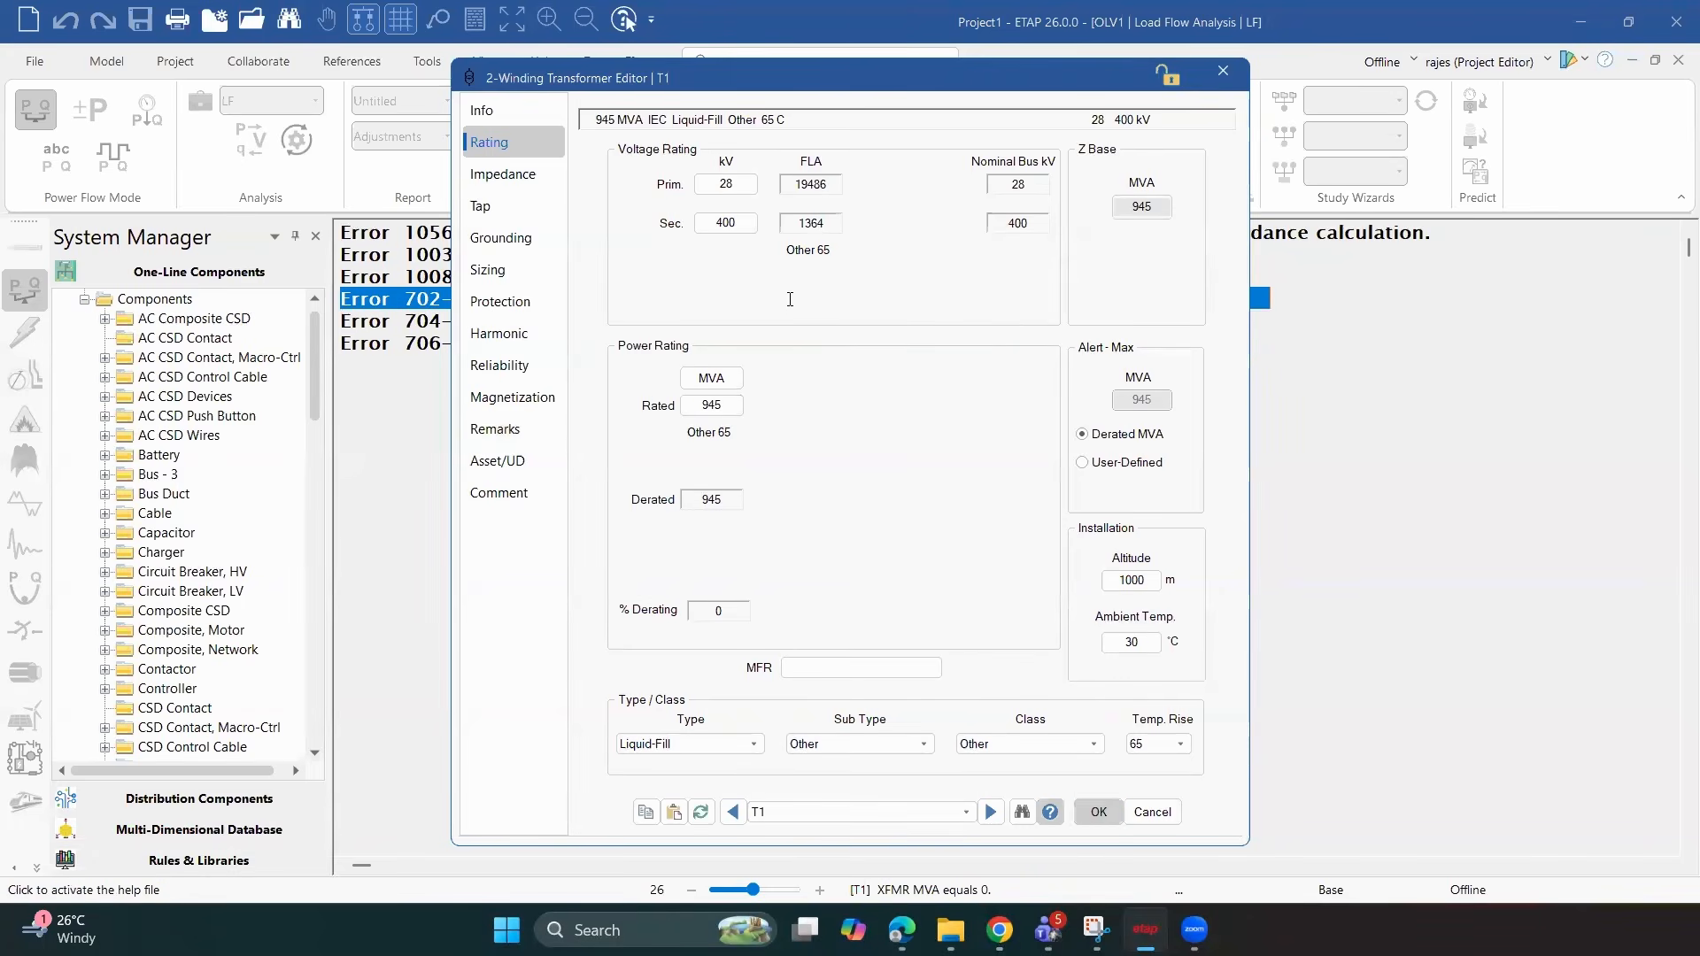
pyautogui.press('Return')
# Rerun the load flow, open T1 from its impedance error and apply the typical Z and X/R values
pyautogui.click(250, 139)
pyautogui.click(747, 301)
pyautogui.doubleClick(747, 301)
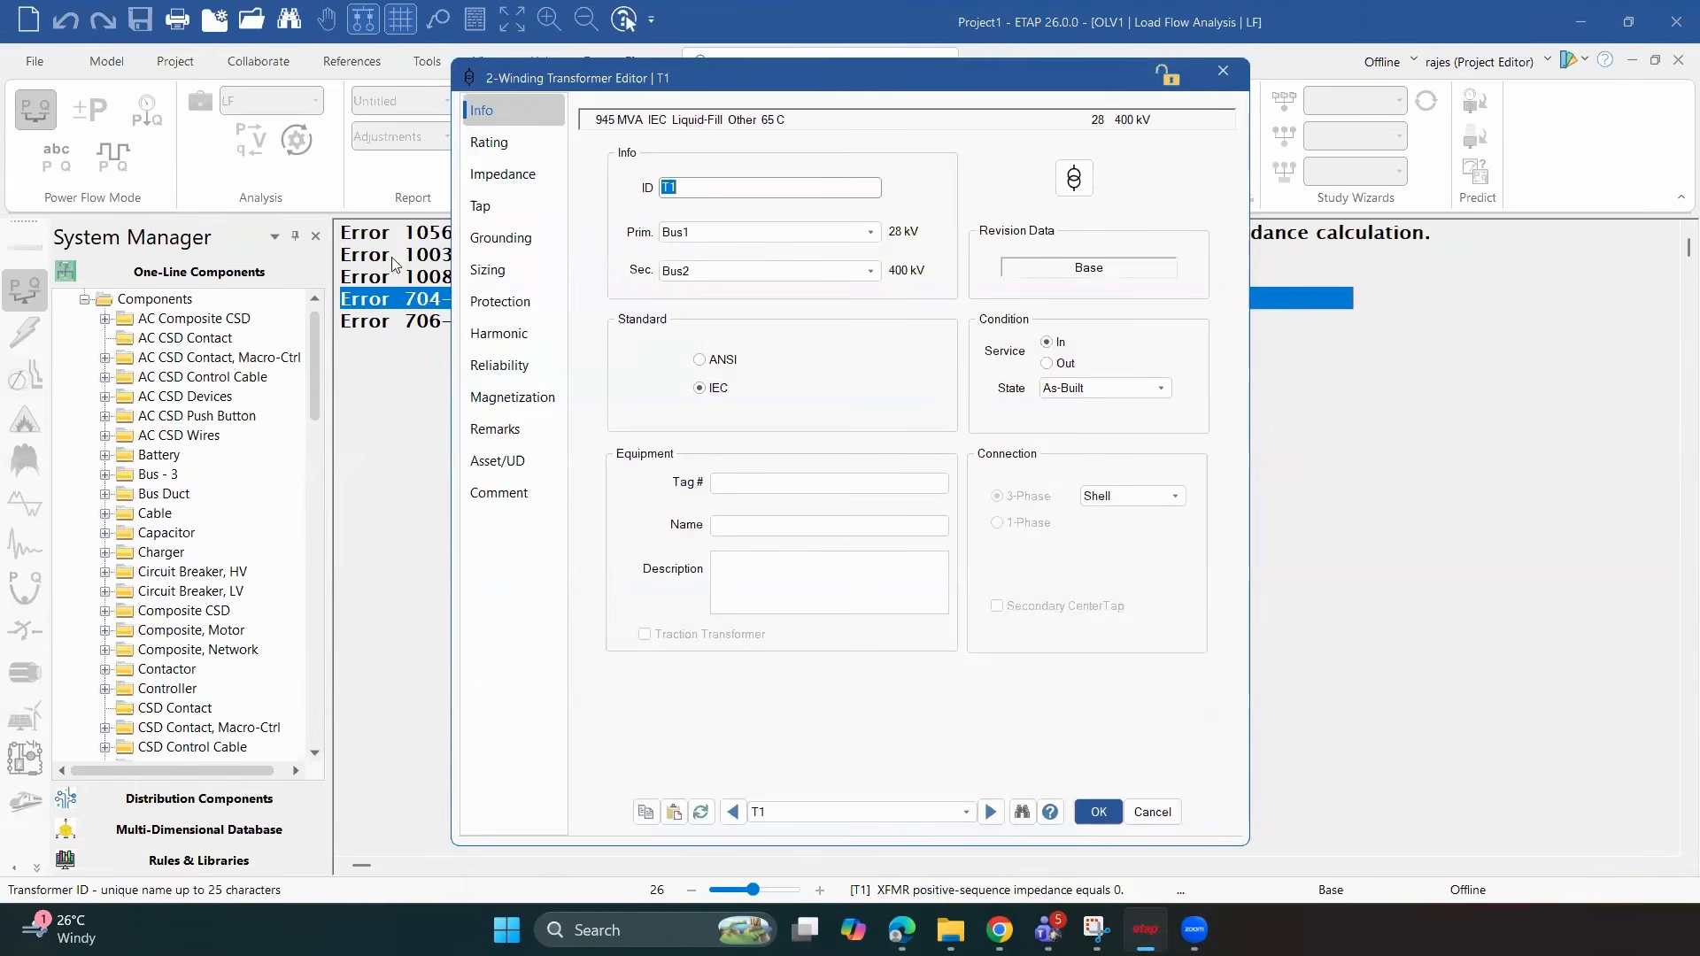
pyautogui.click(502, 174)
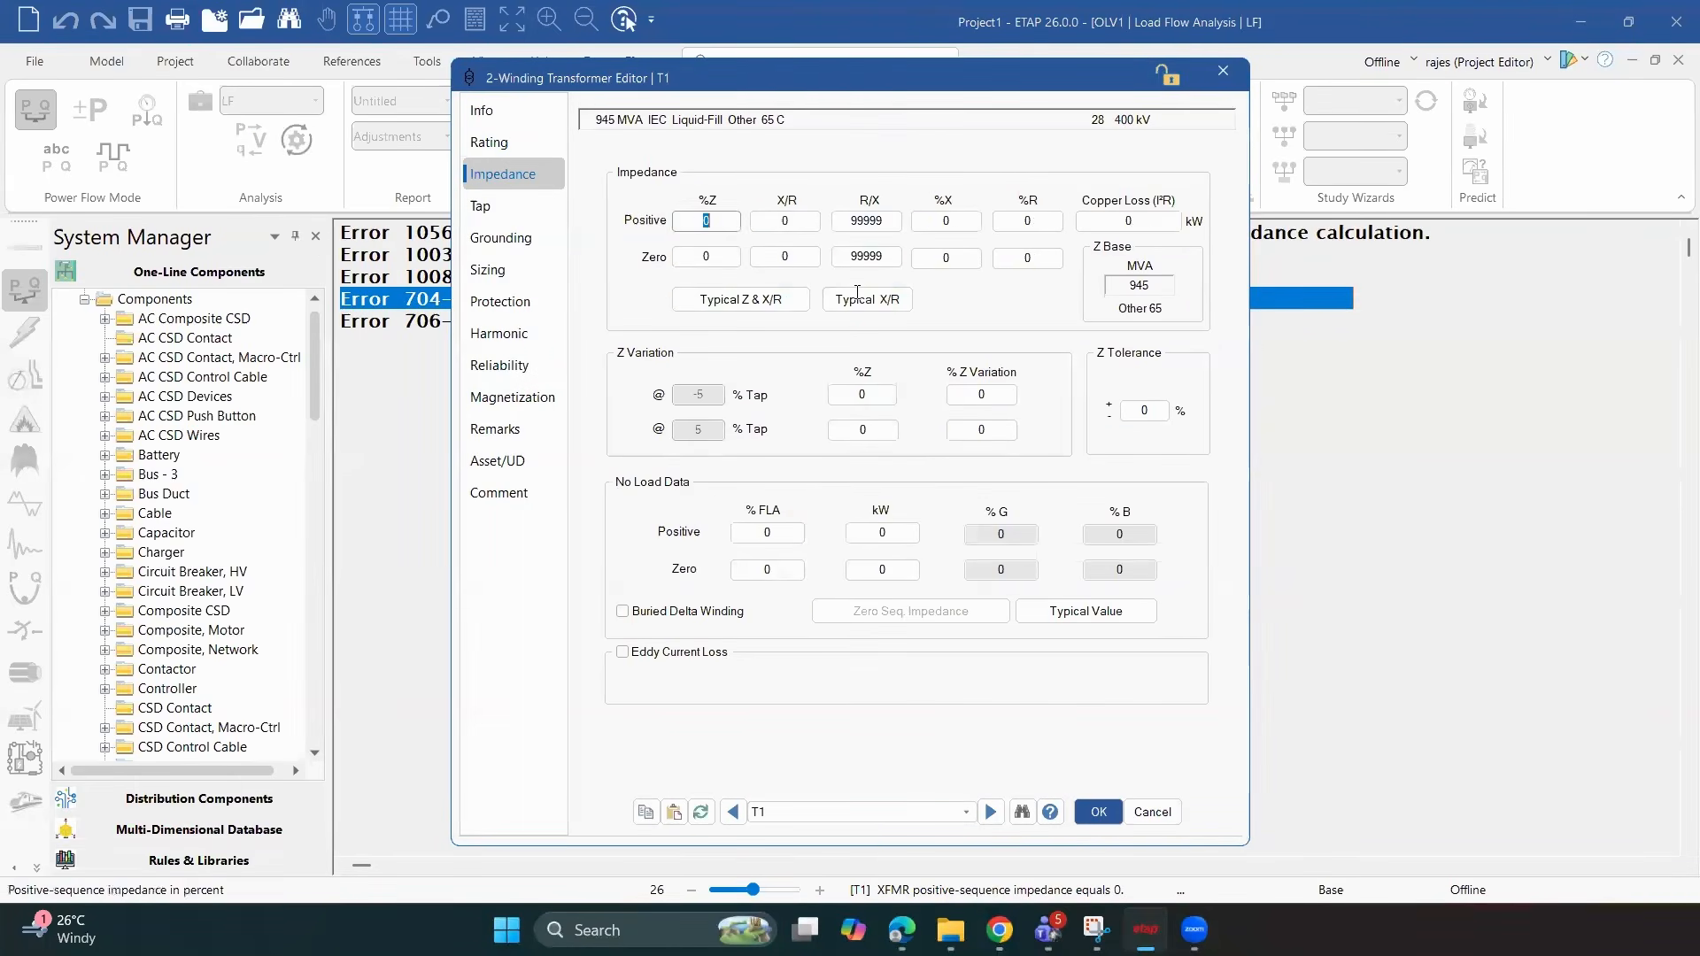
pyautogui.click(742, 299)
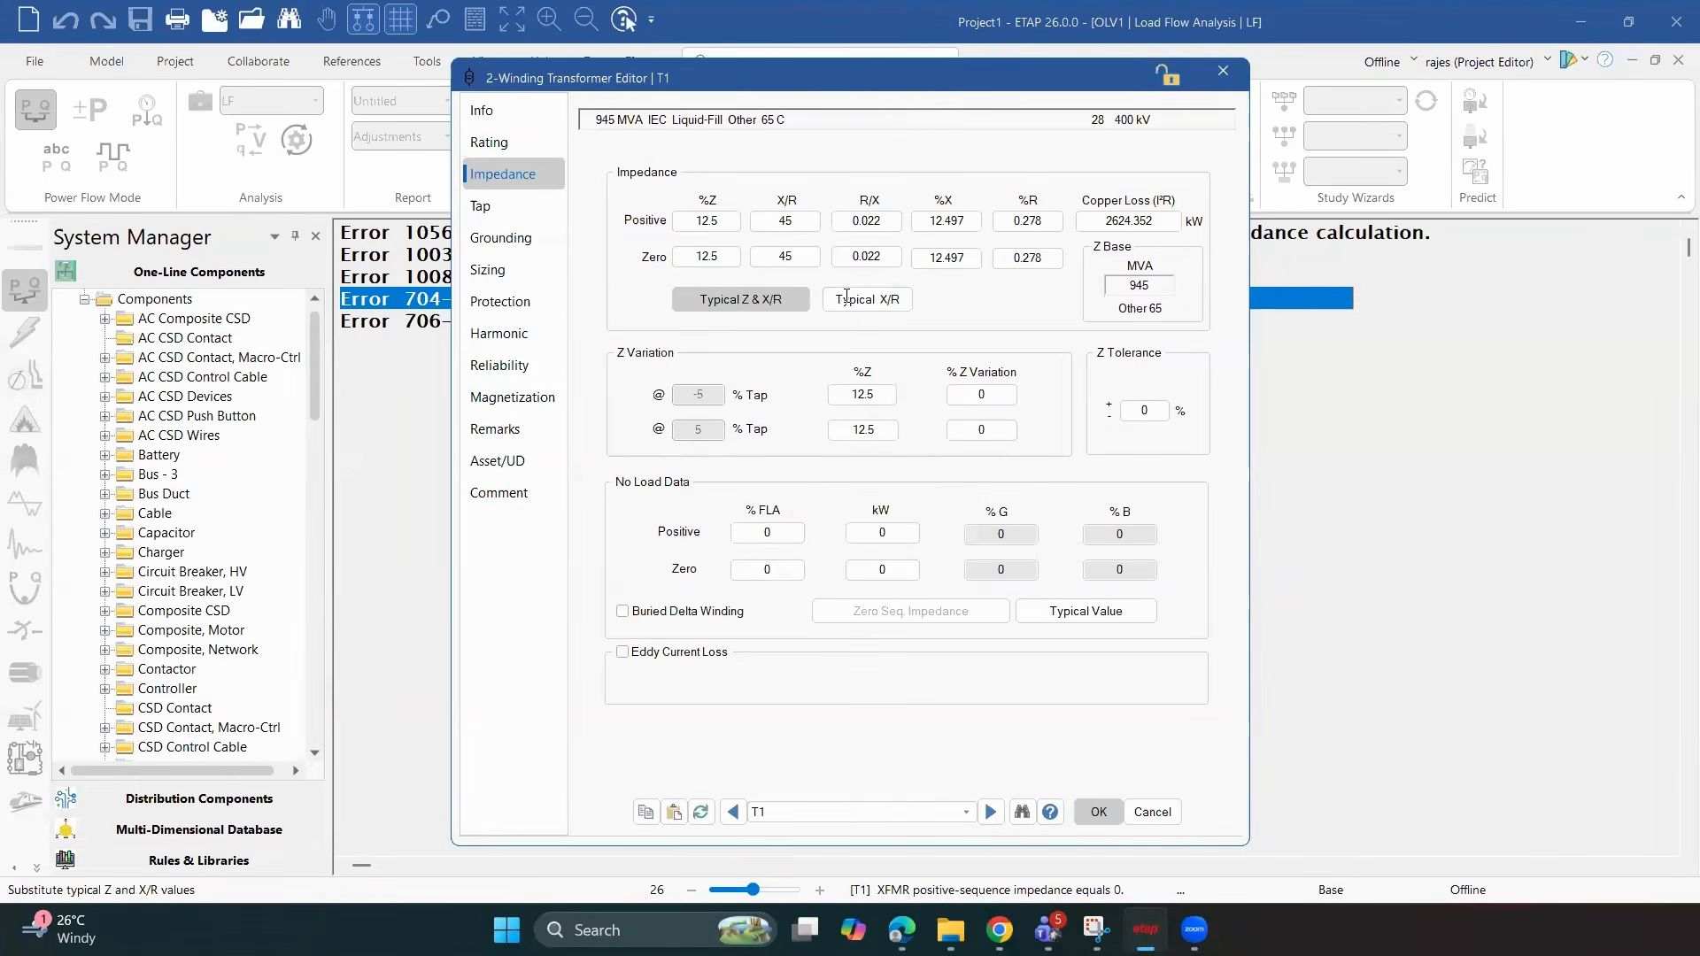
pyautogui.click(1098, 811)
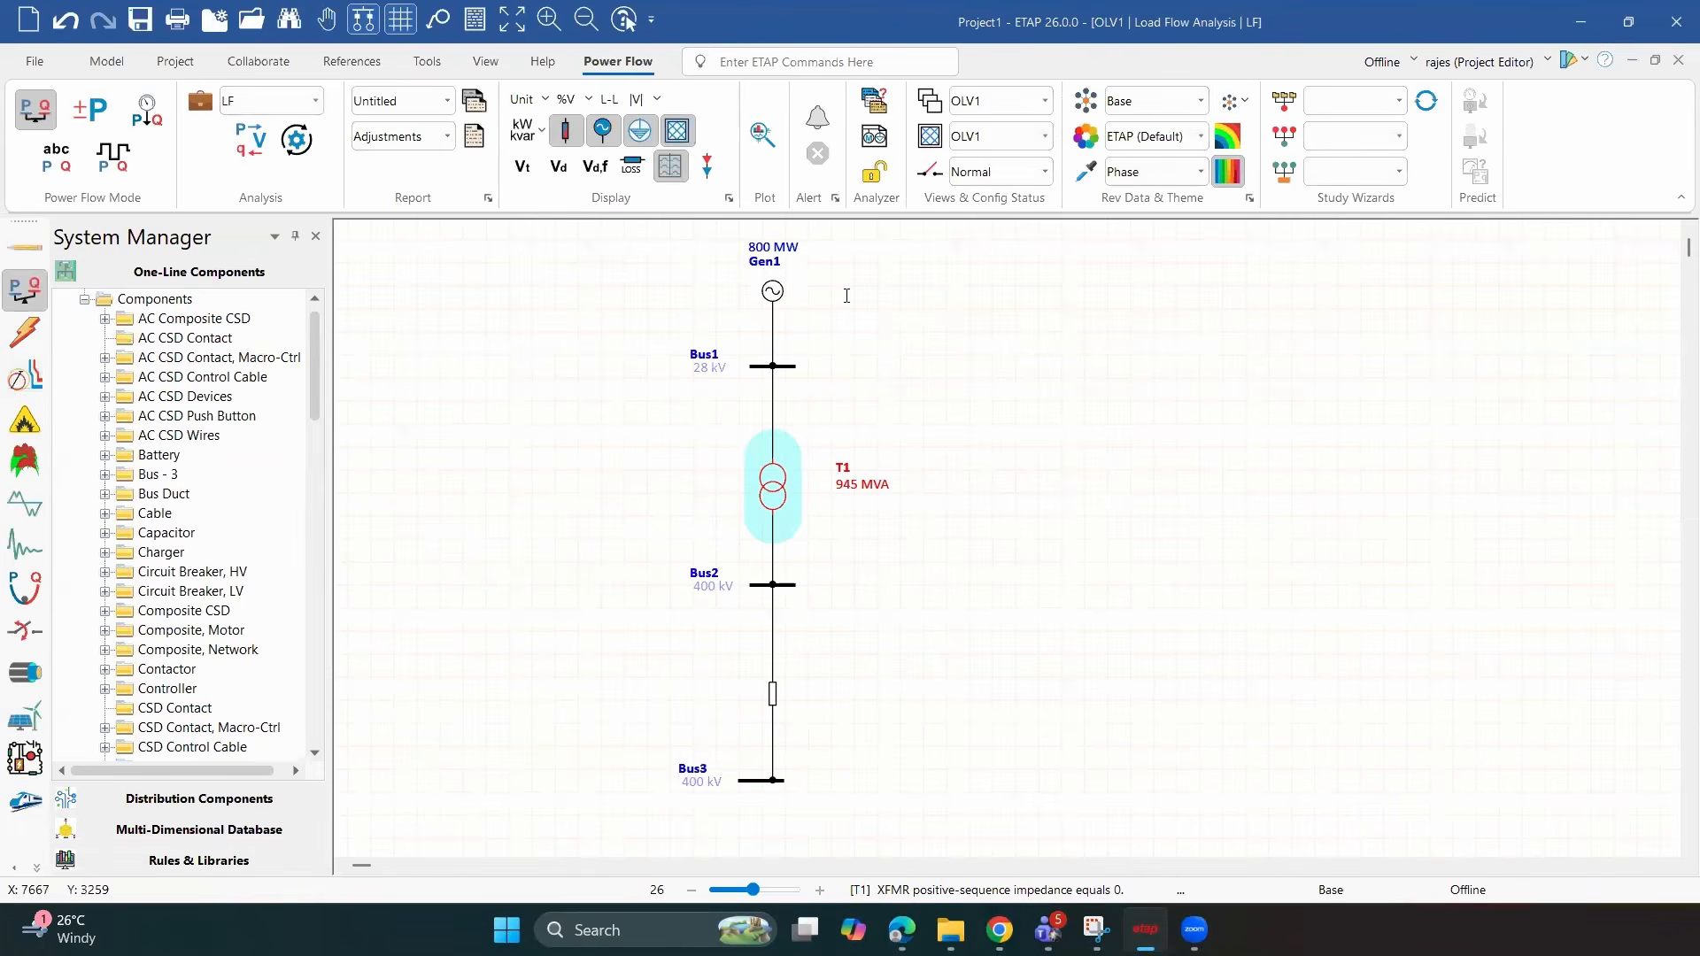
# Rerun the load flow calculation on the one-line diagram and close the resulting error report
pyautogui.click(251, 138)
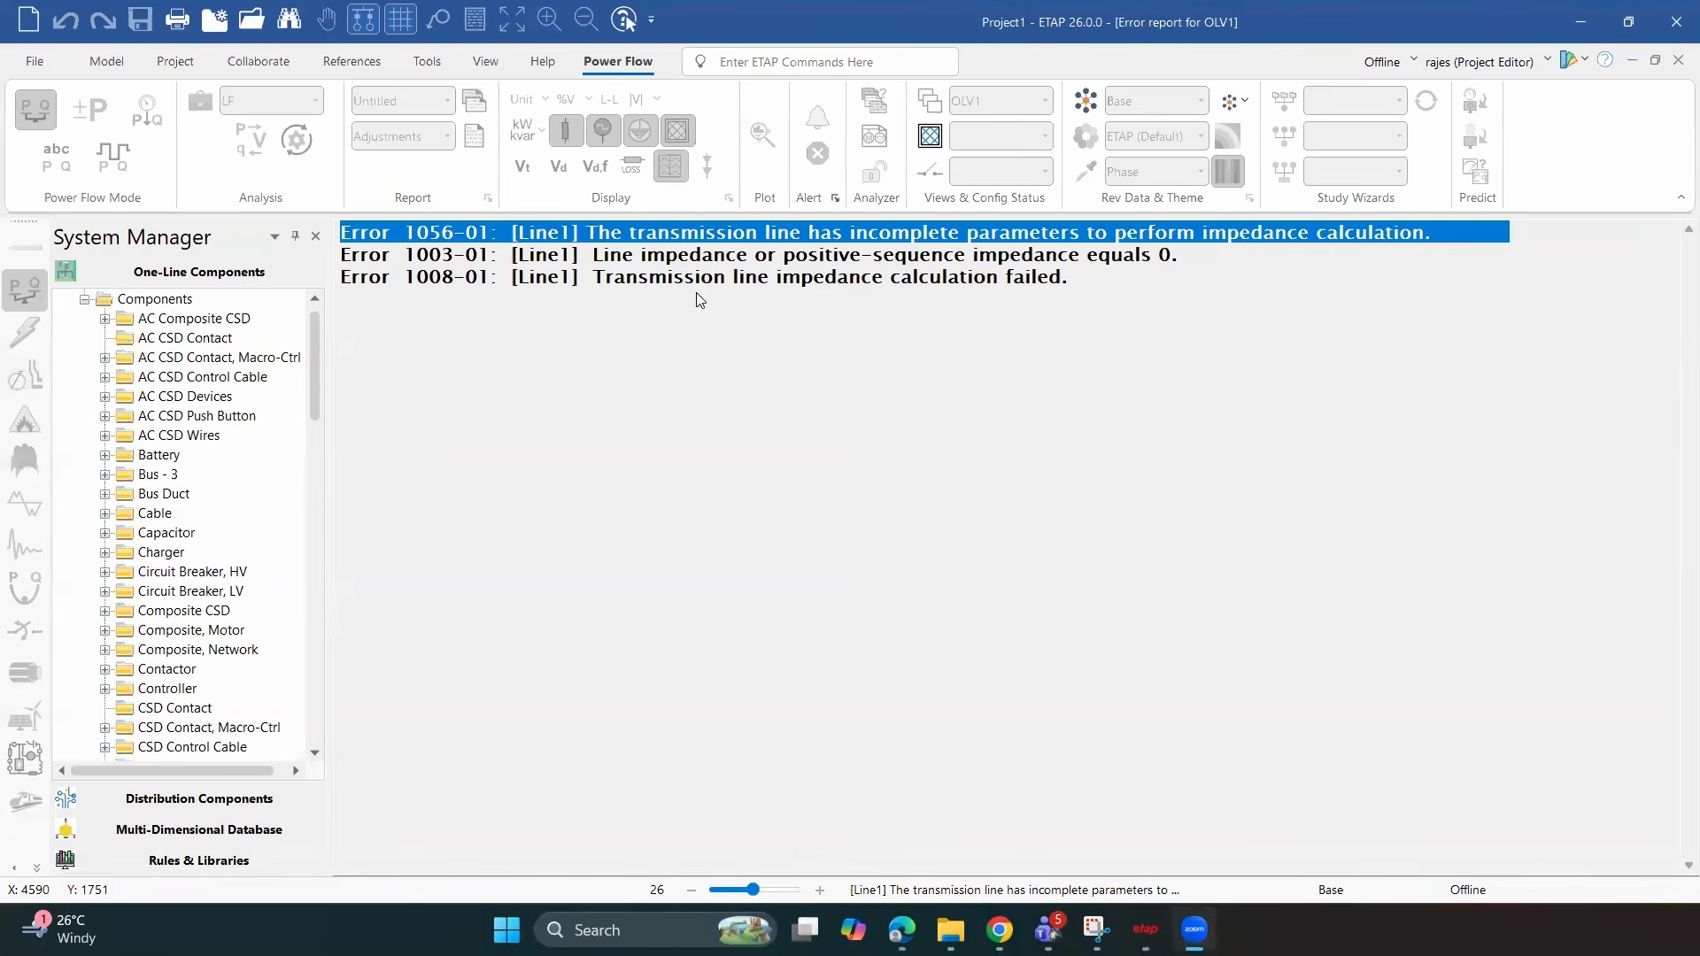
pyautogui.click(1086, 487)
pyautogui.doubleClick(839, 465)
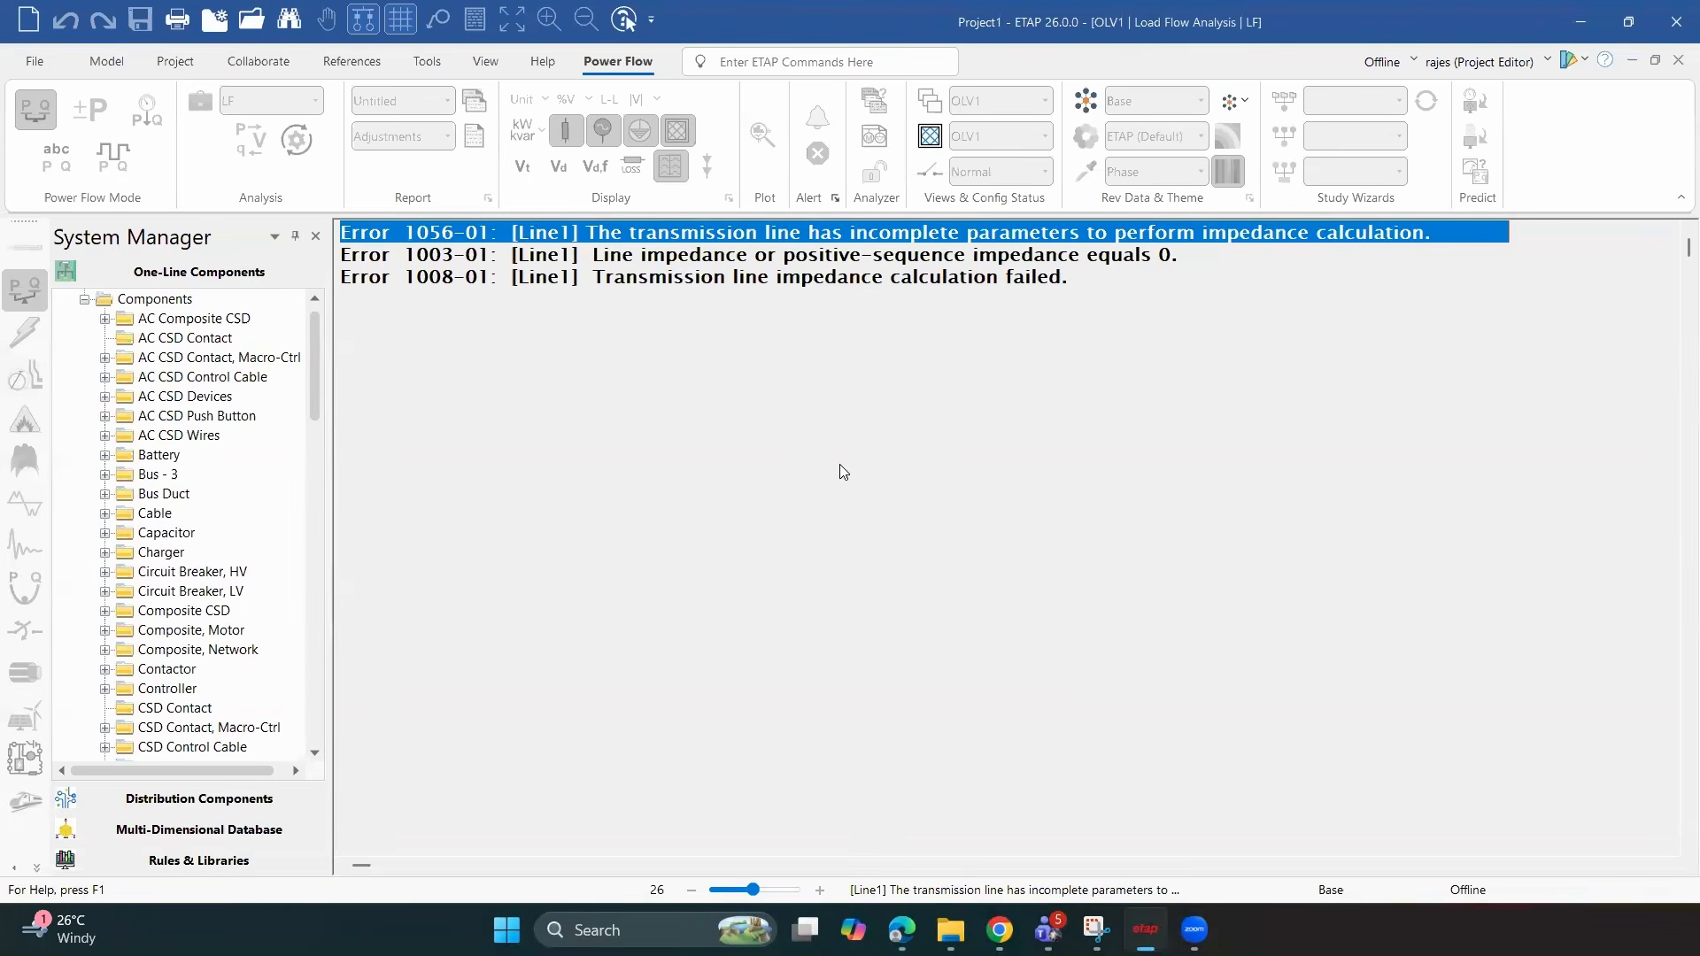
pyautogui.press('Escape')
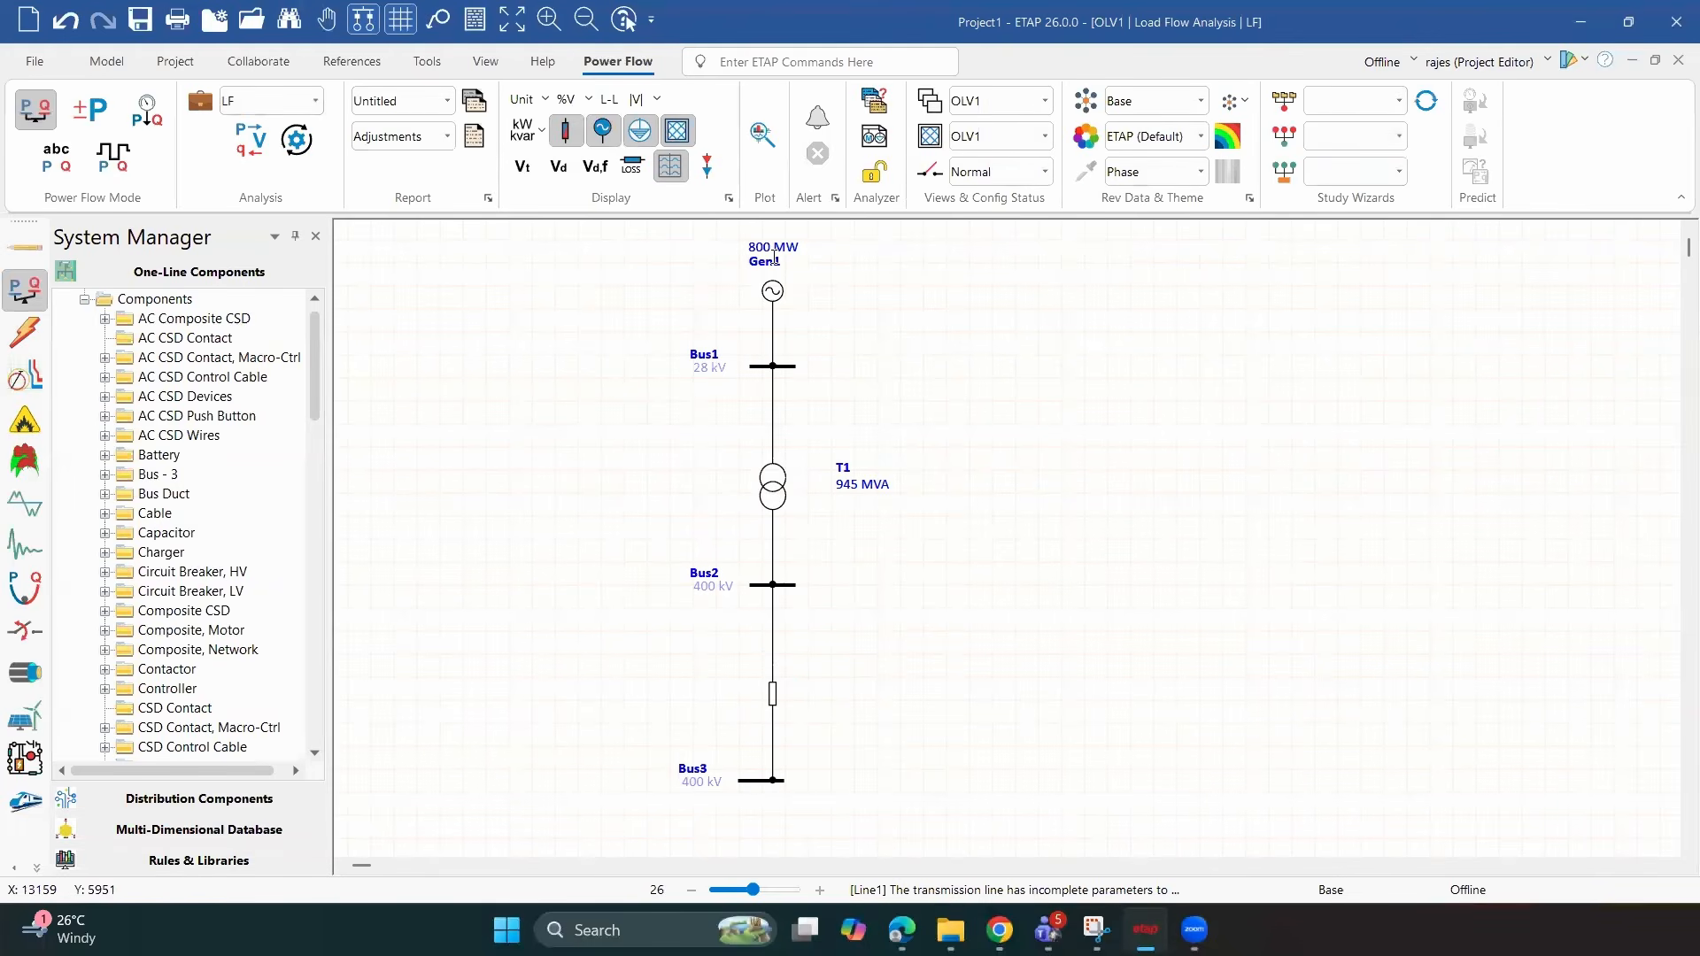
# Open transformer T1 from the diagram and review its impedance data
pyautogui.doubleClick(773, 487)
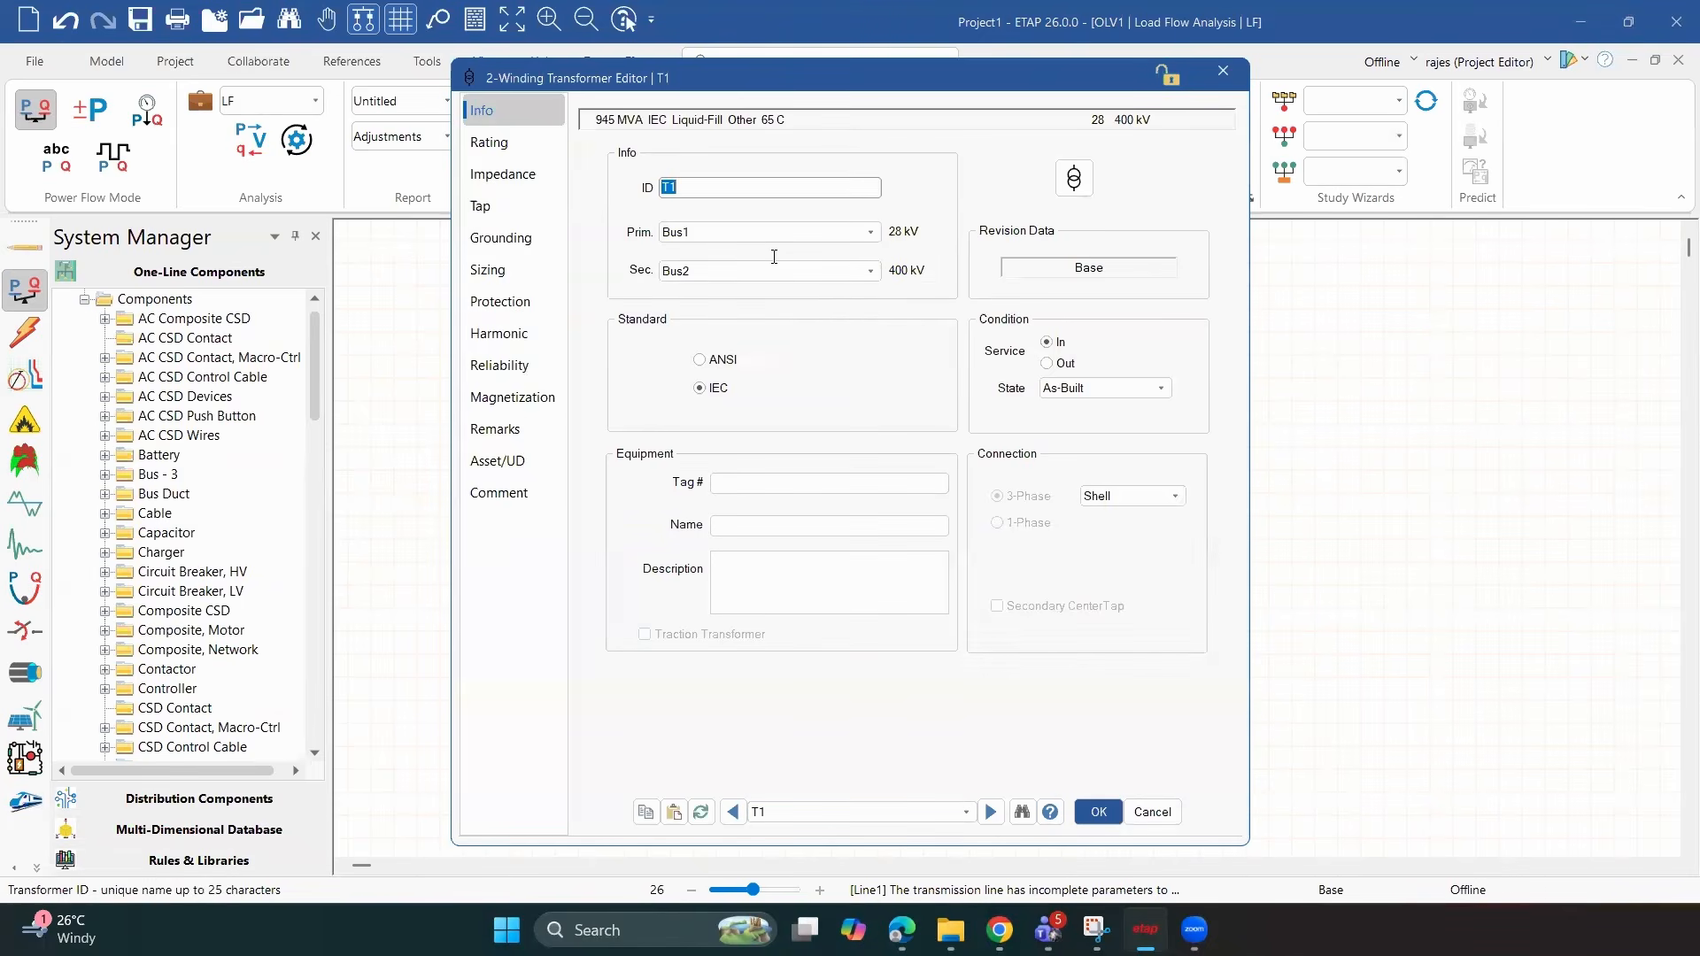
pyautogui.click(514, 174)
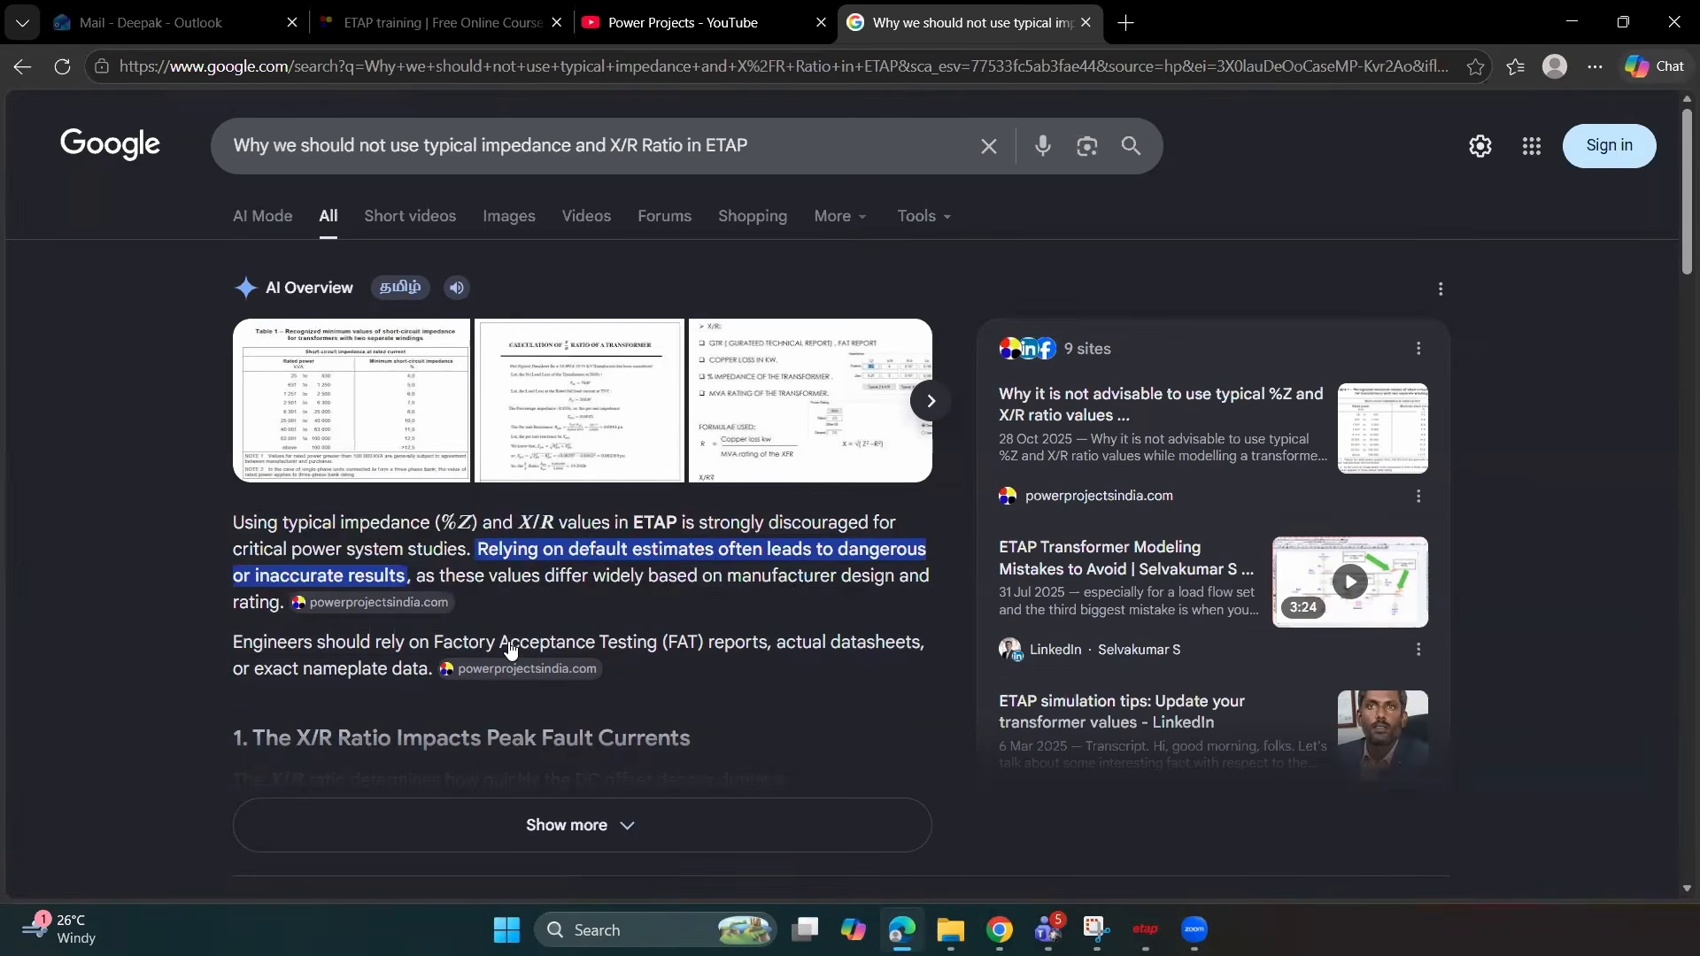
# In the browser's search results, open the powerprojectsindia.com article on typical %Z and X/R values and find why they are not advisable
pyautogui.scroll(-3, 509, 648)
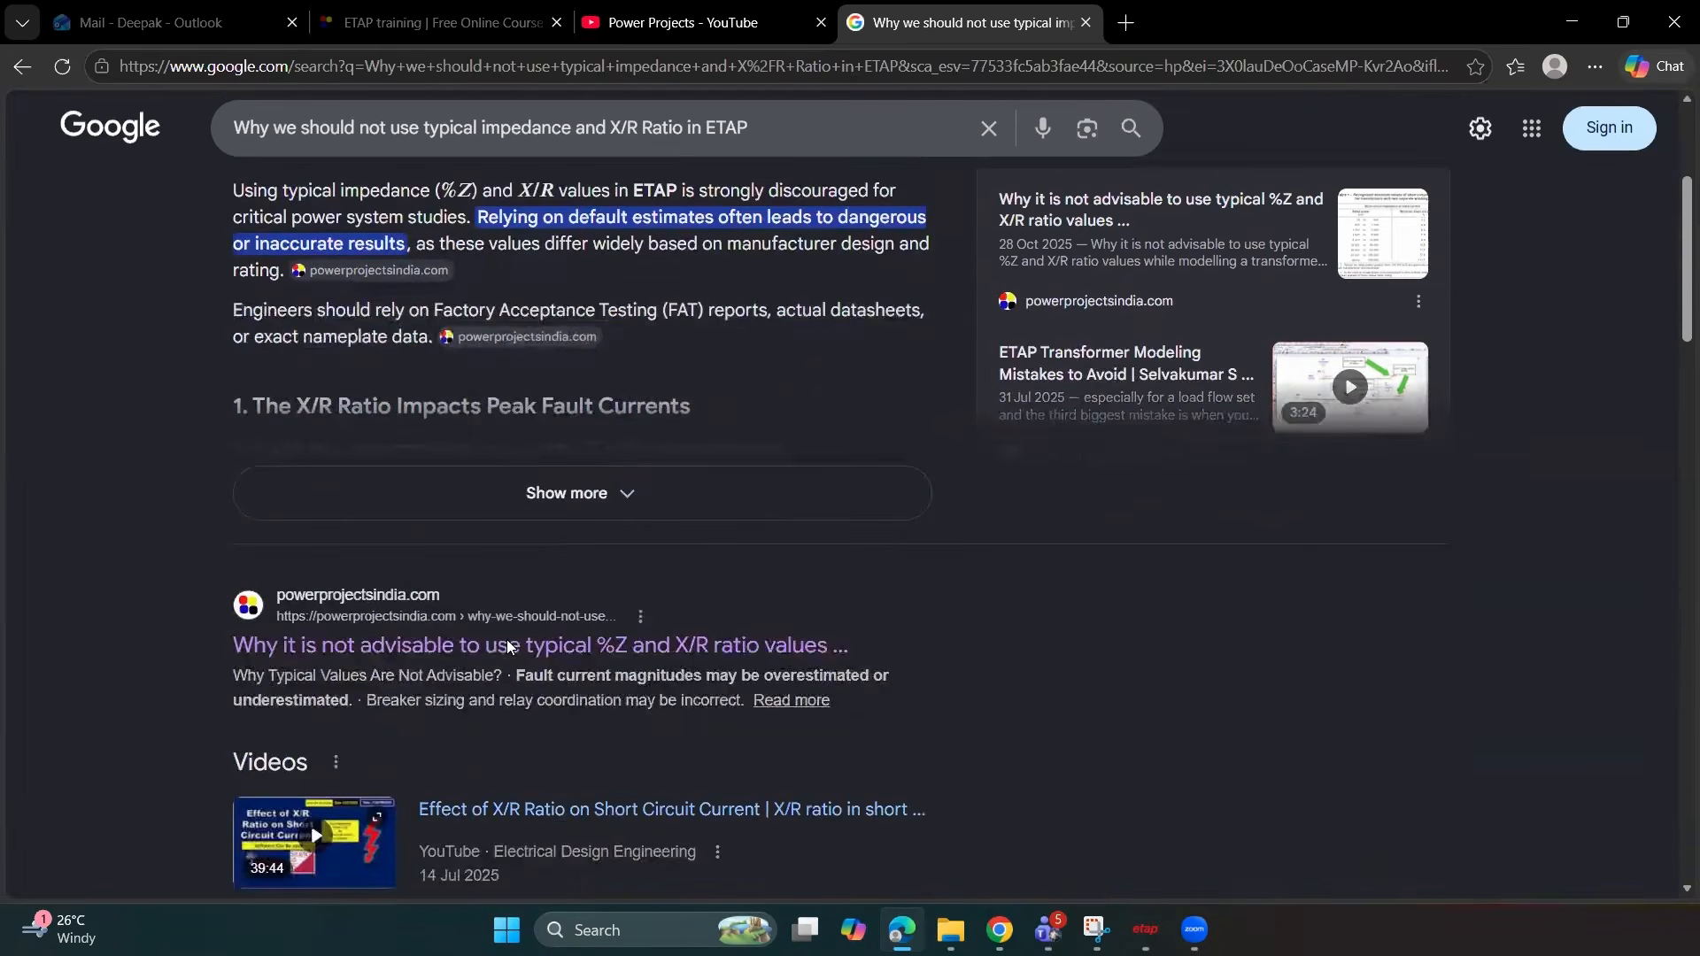
pyautogui.click(510, 645)
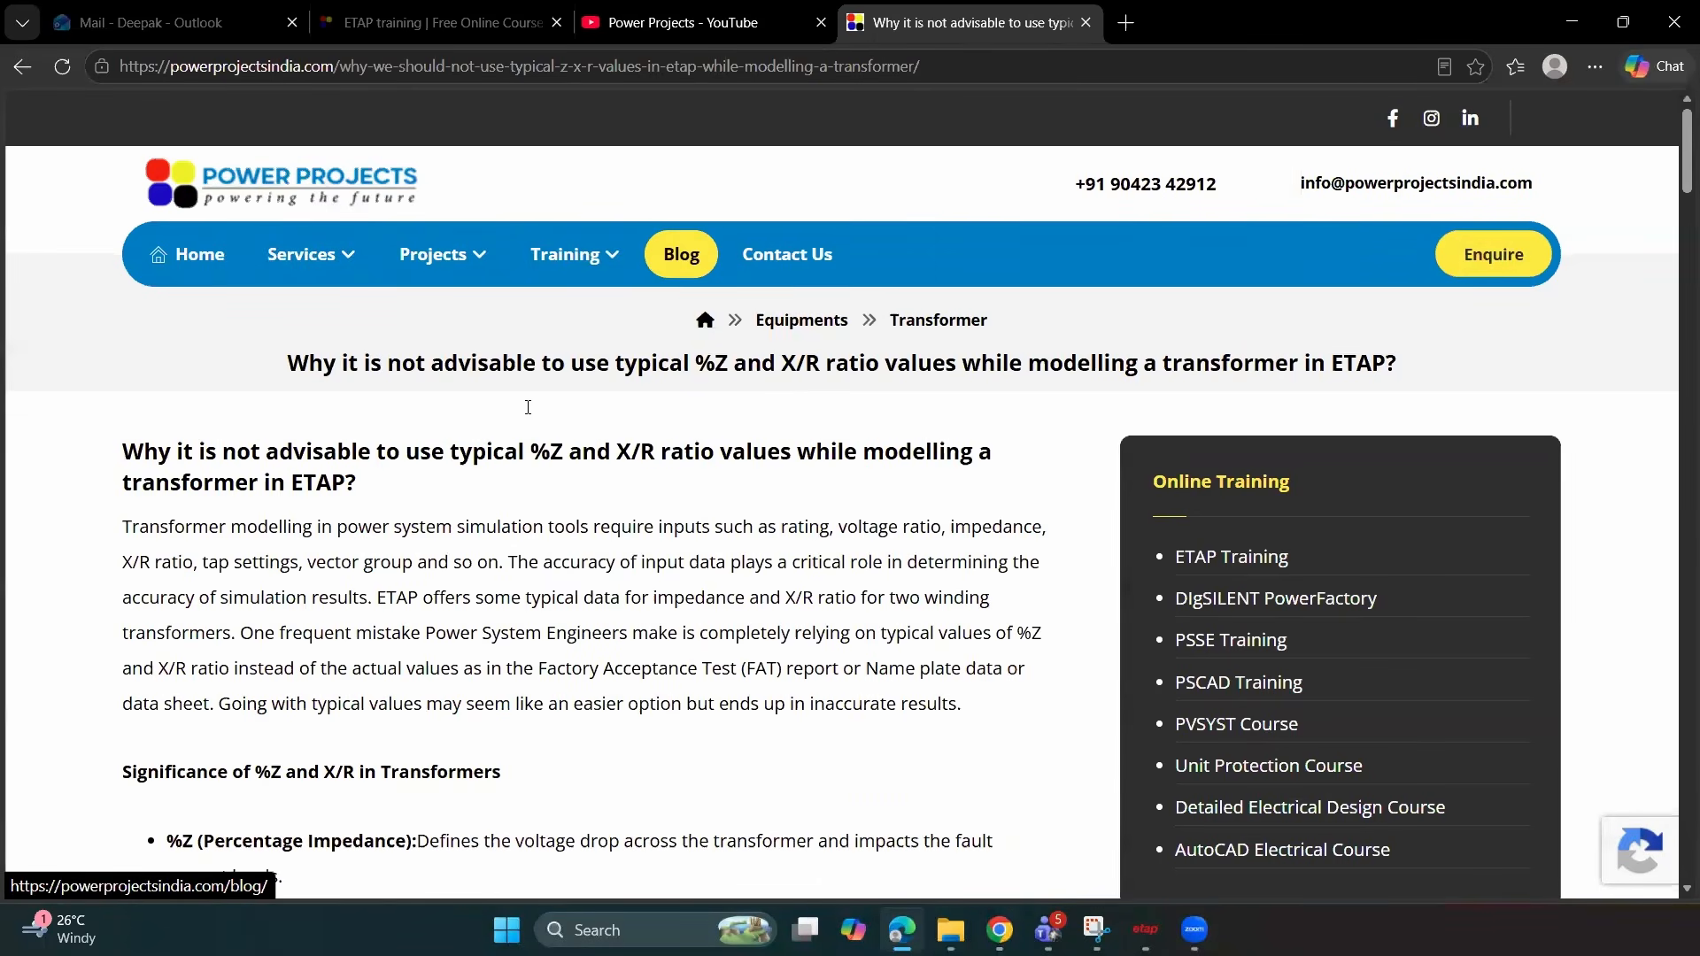
pyautogui.scroll(-3, 549, 412)
pyautogui.scroll(-7, 528, 407)
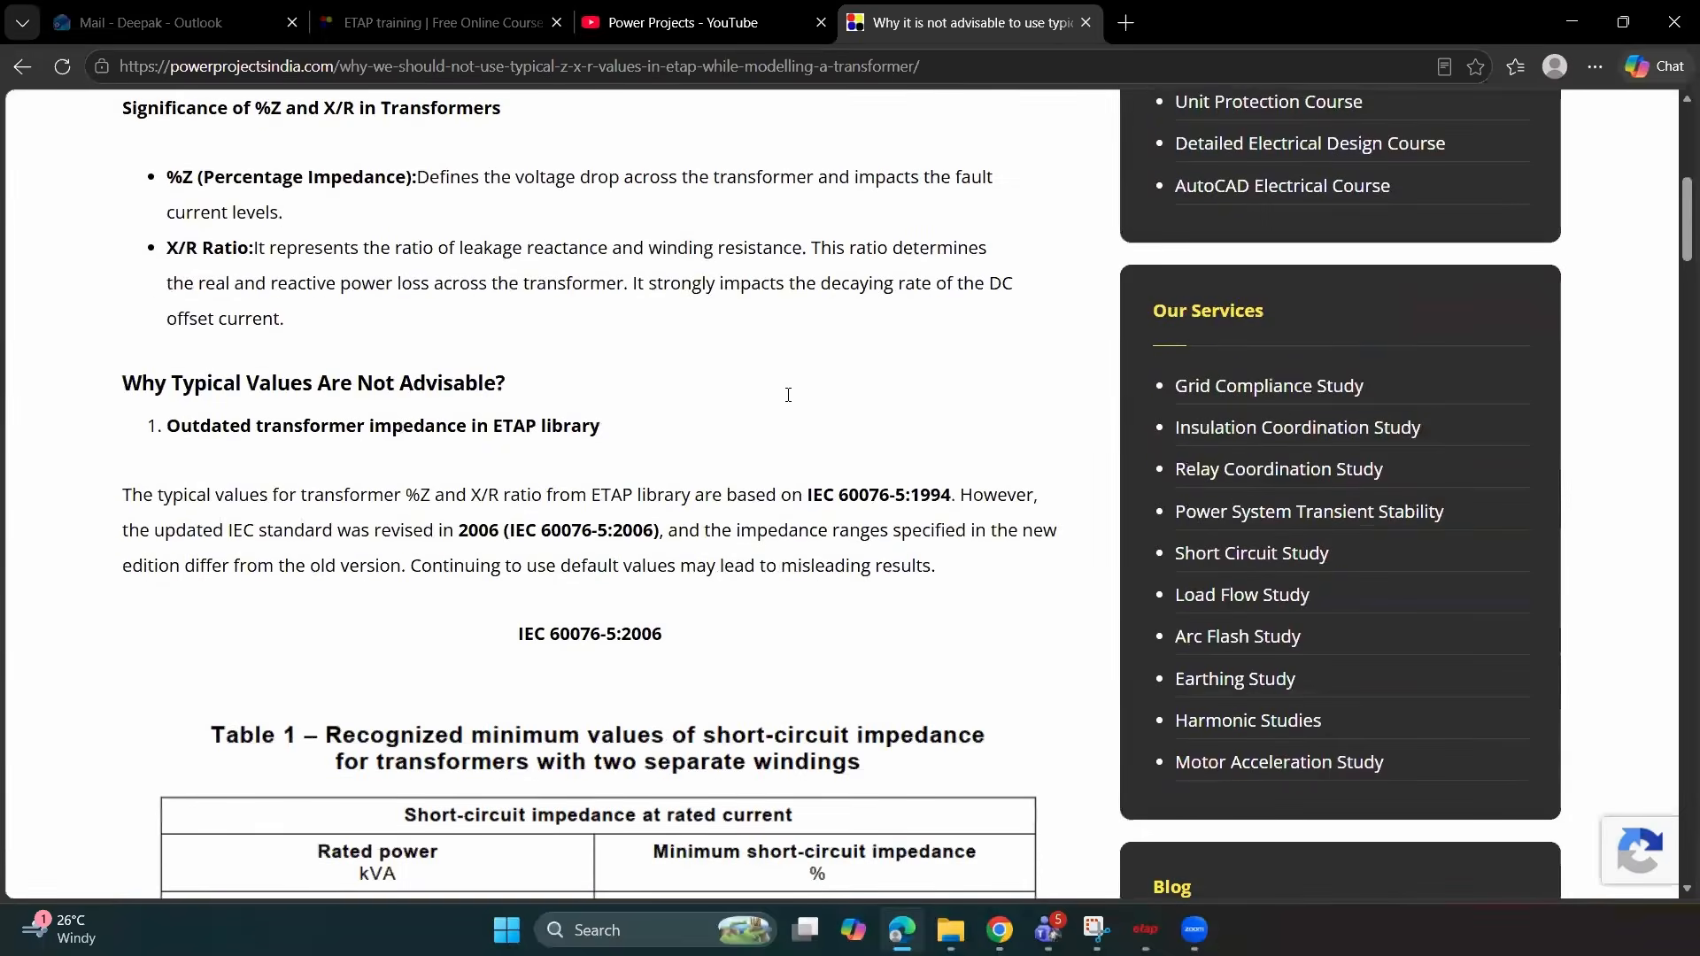
pyautogui.scroll(1, 954, 406)
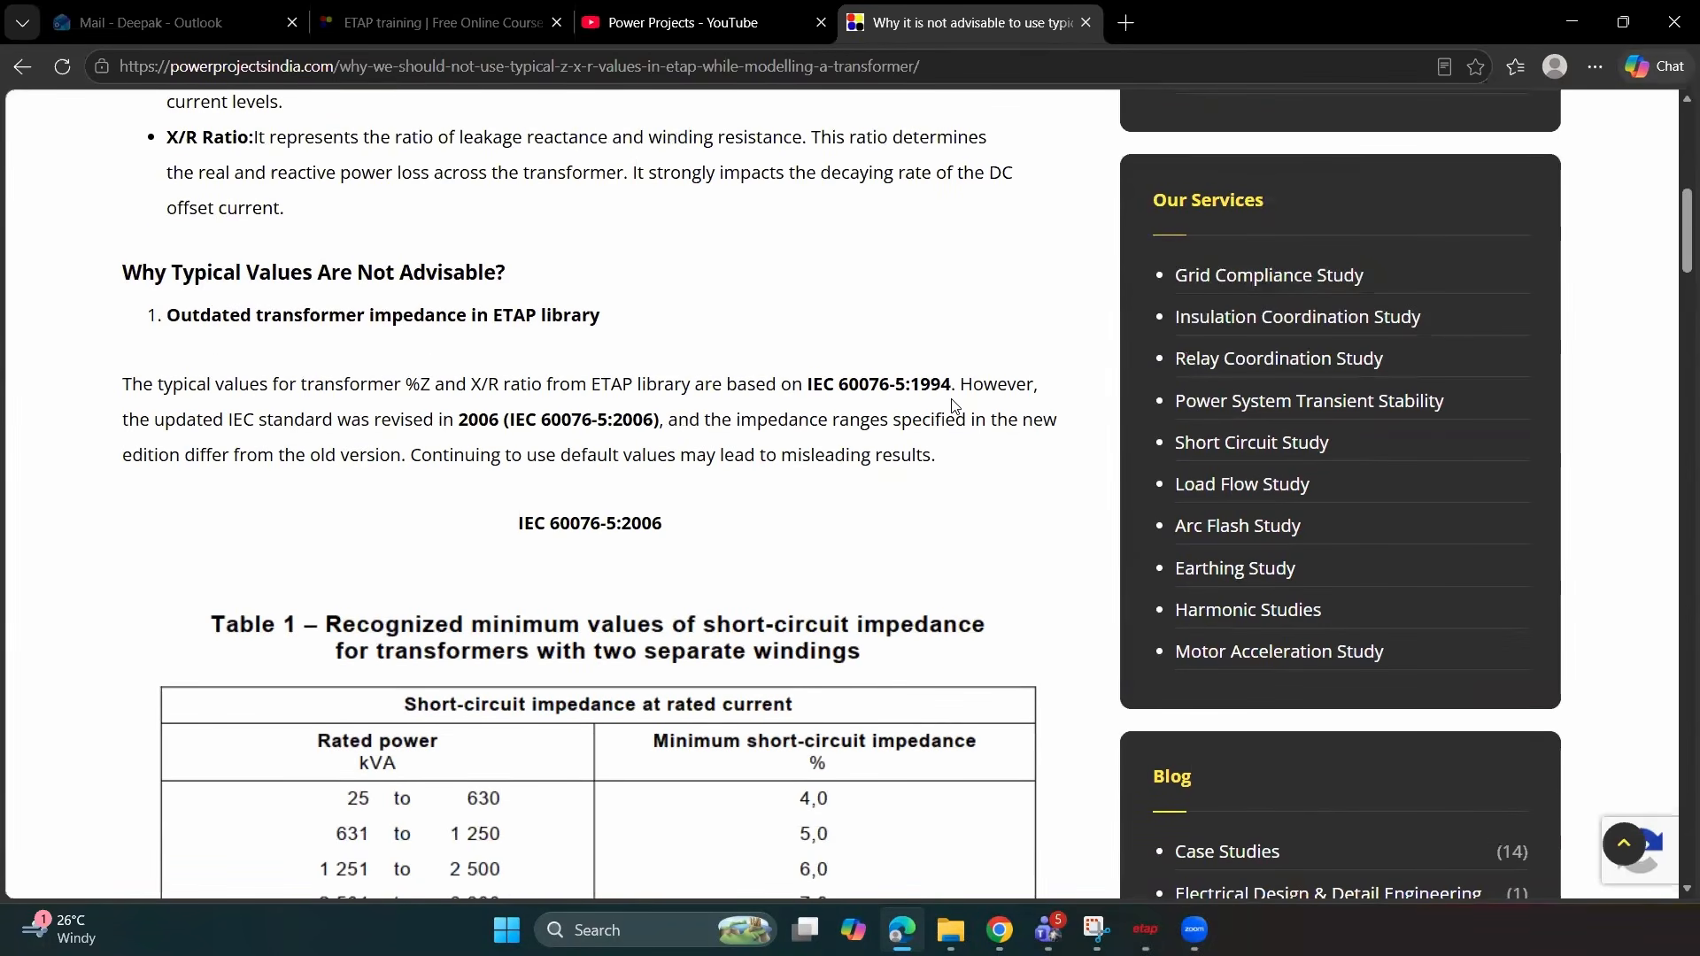
# Mark the article's references to the IEC 60076-5:1994 and IEC 60076-5:2006 editions to compare the standards
pyautogui.moveTo(952, 391); pyautogui.dragTo(803, 391)
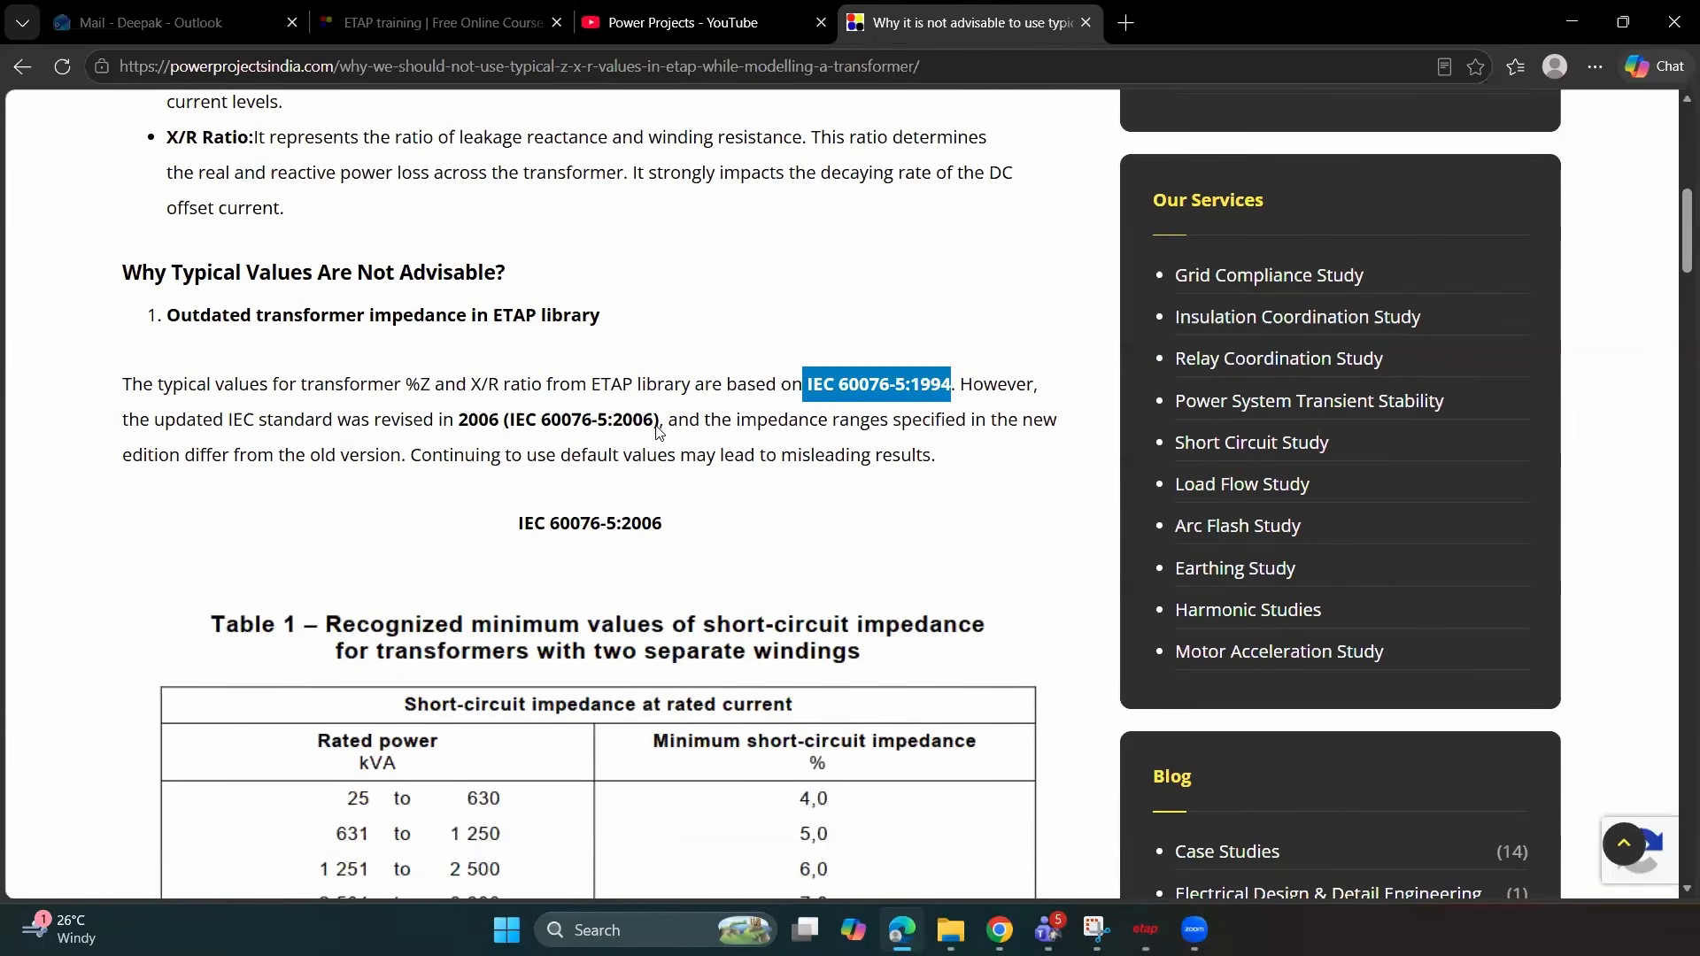
pyautogui.moveTo(489, 421); pyautogui.dragTo(646, 425)
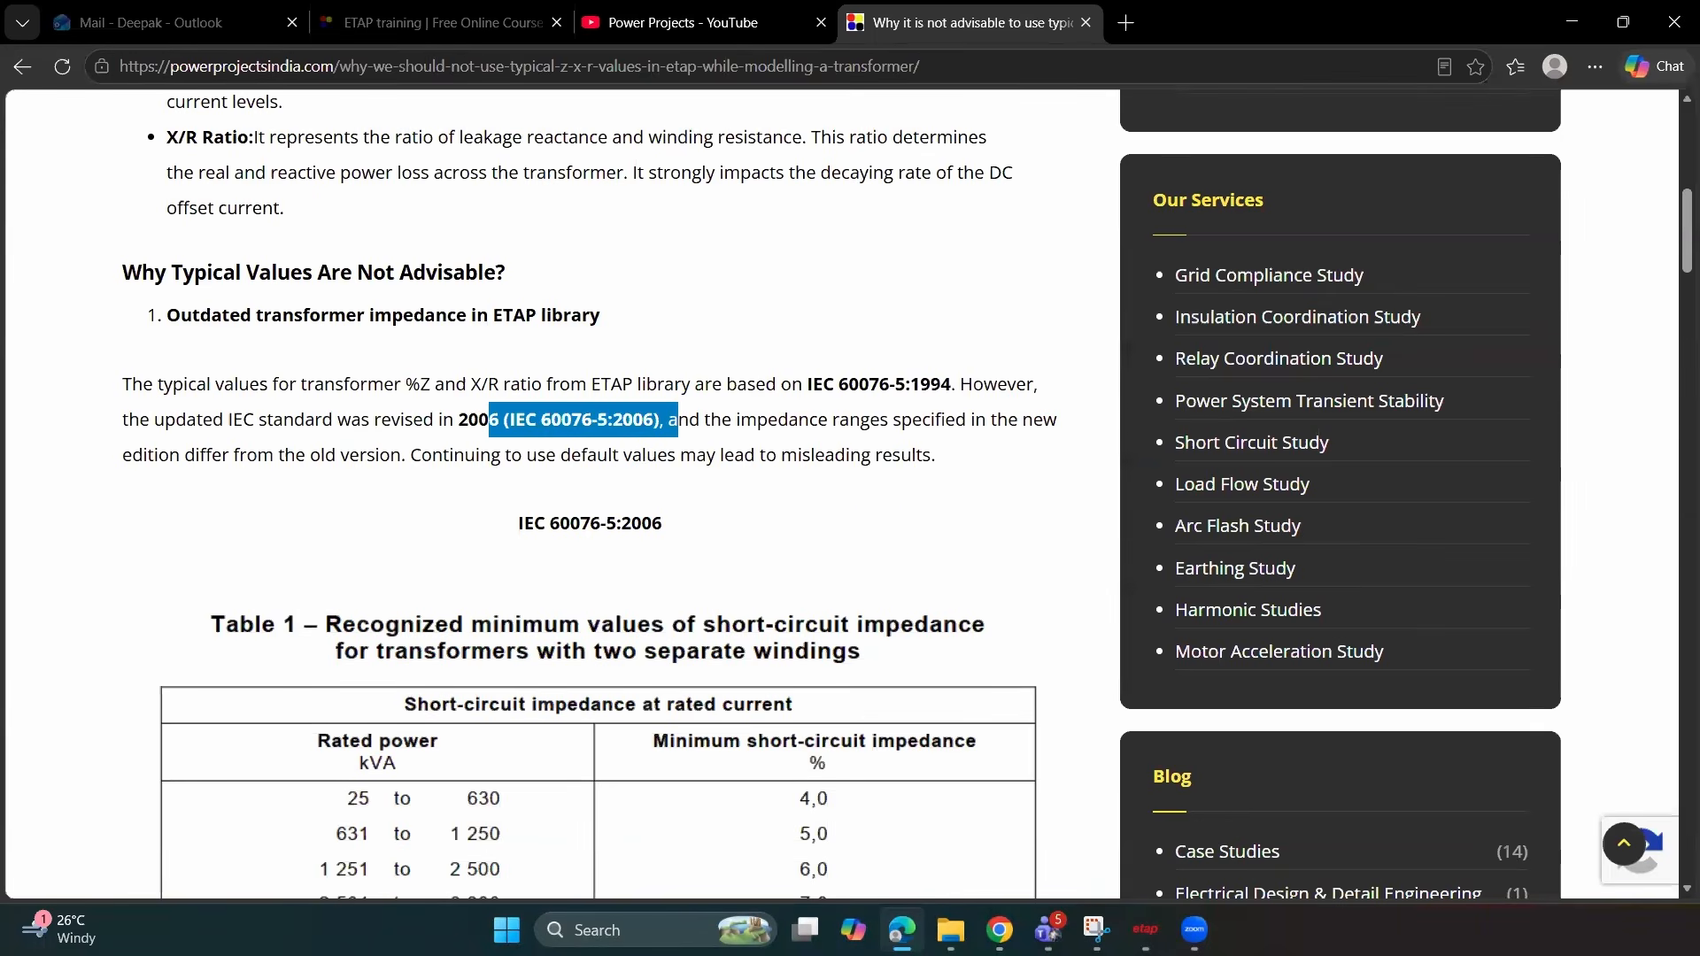
pyautogui.click(894, 599)
pyautogui.moveTo(704, 422); pyautogui.dragTo(374, 422)
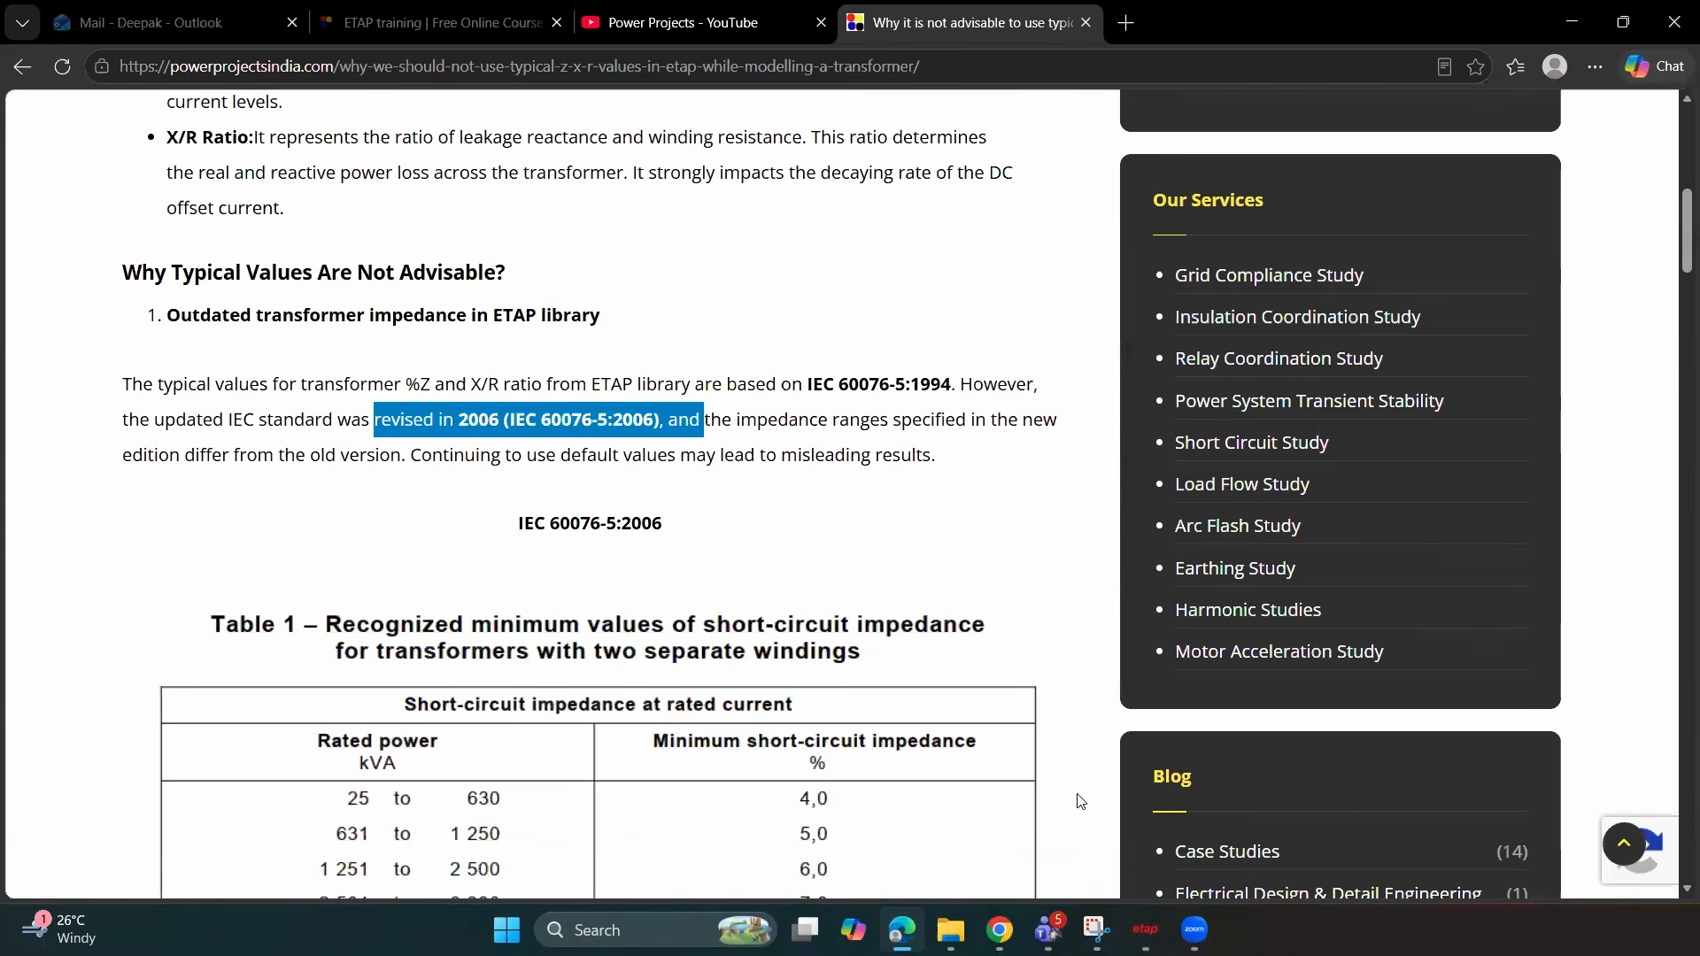
pyautogui.click(1045, 811)
# Switch to ETAP, open the help for the 2-winding transformer impedance page and examine the source of the IEC typical impedance data
pyautogui.hotkey('alt', 'Tab')
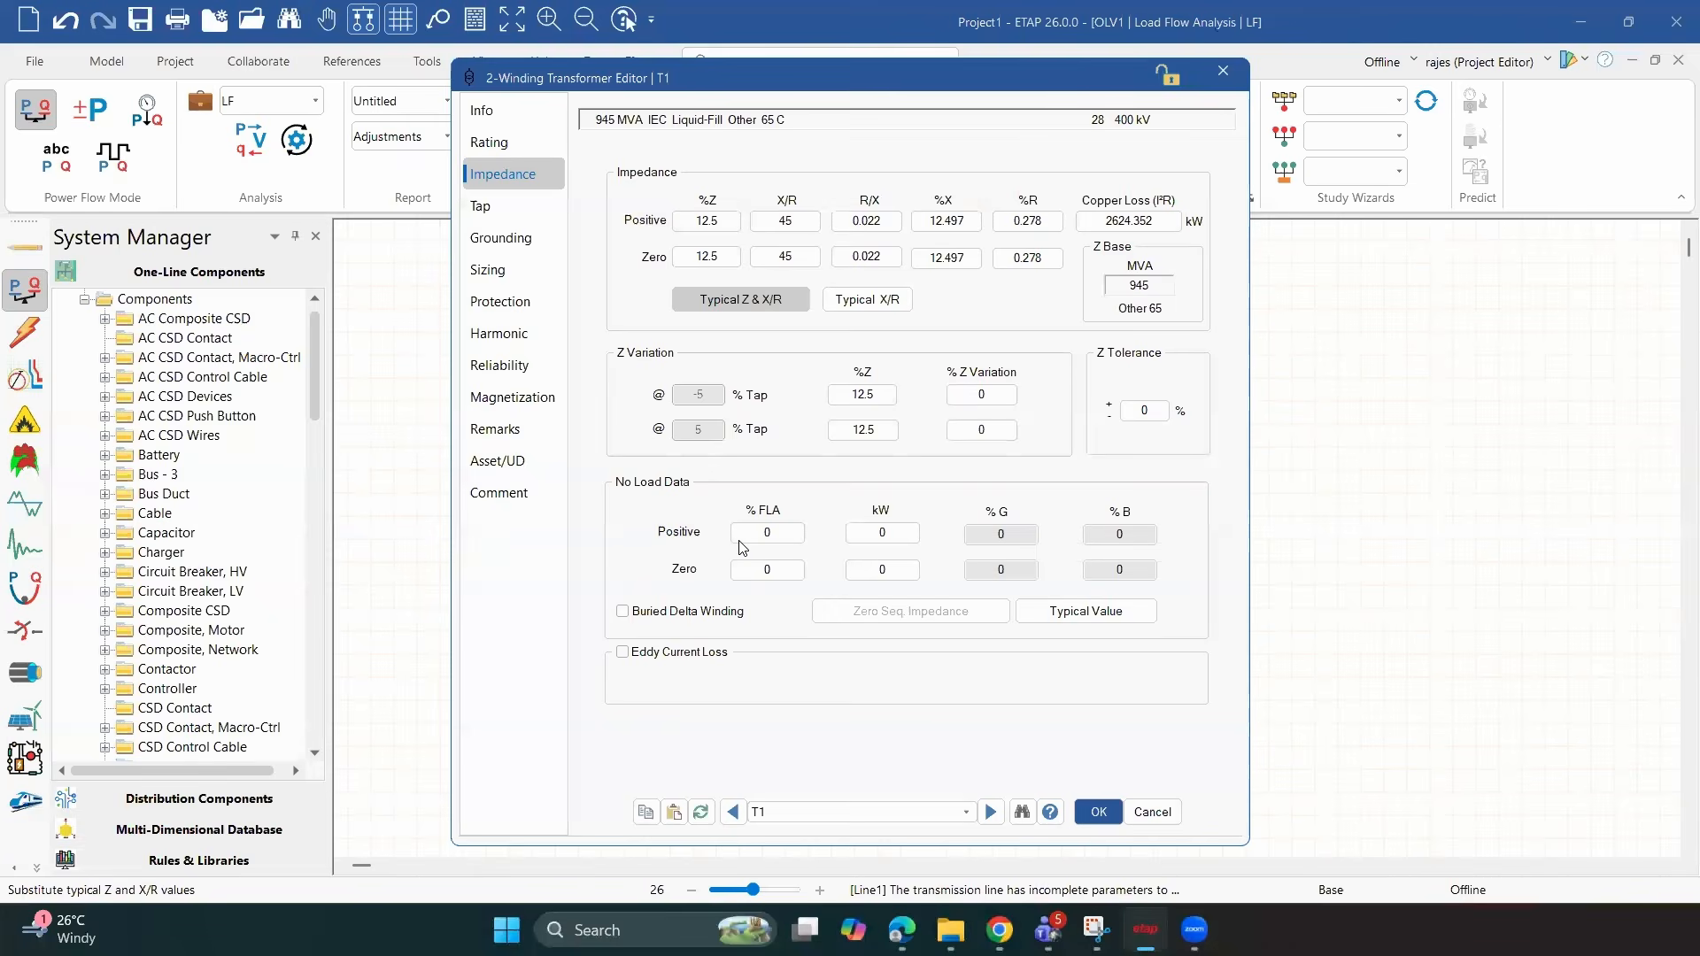
pyautogui.press('Left')
pyautogui.press('Left')
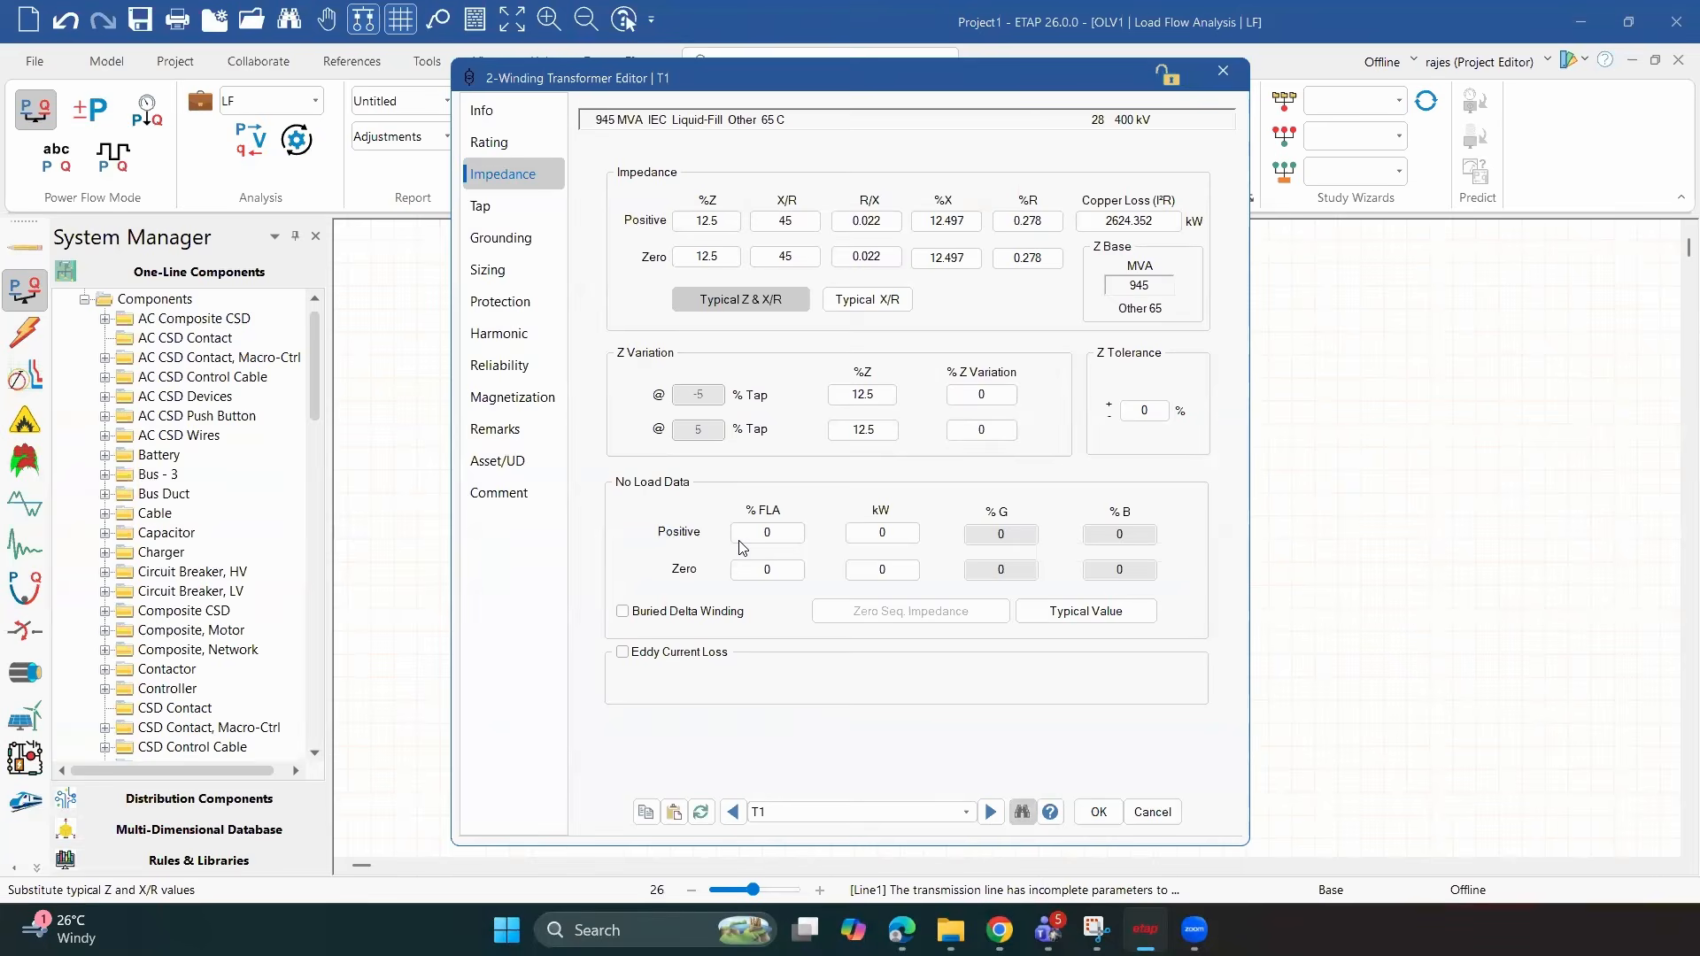
pyautogui.press('F1')
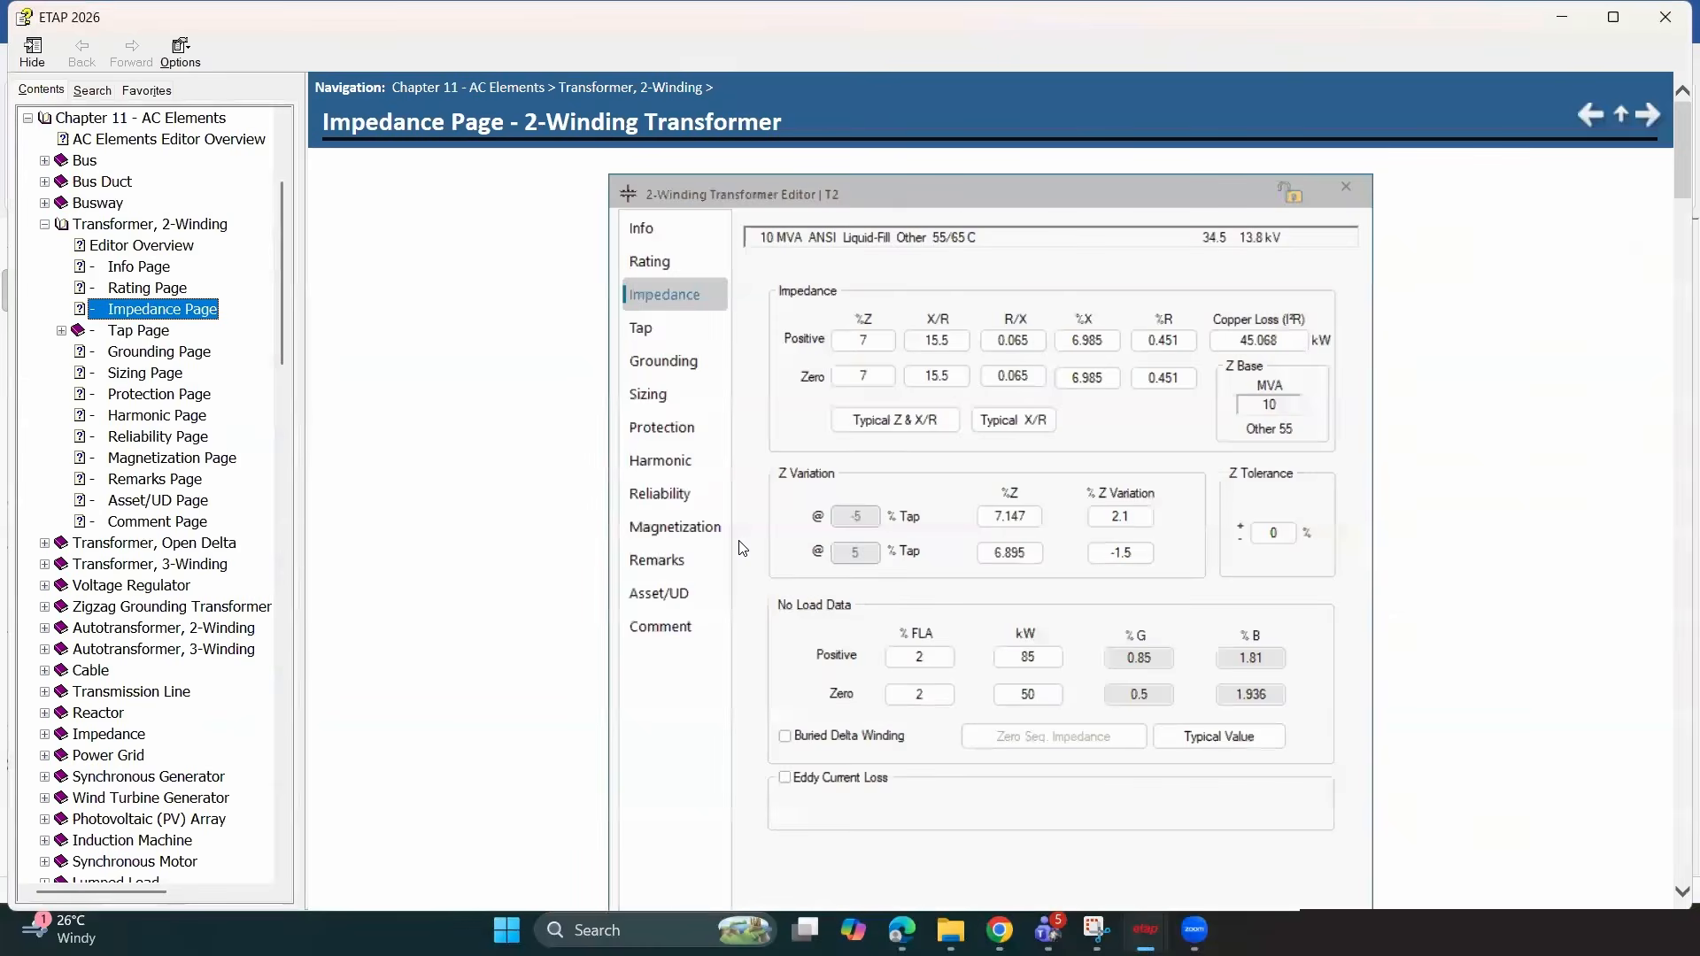
pyautogui.scroll(-5, 742, 548)
pyautogui.scroll(-7, 926, 484)
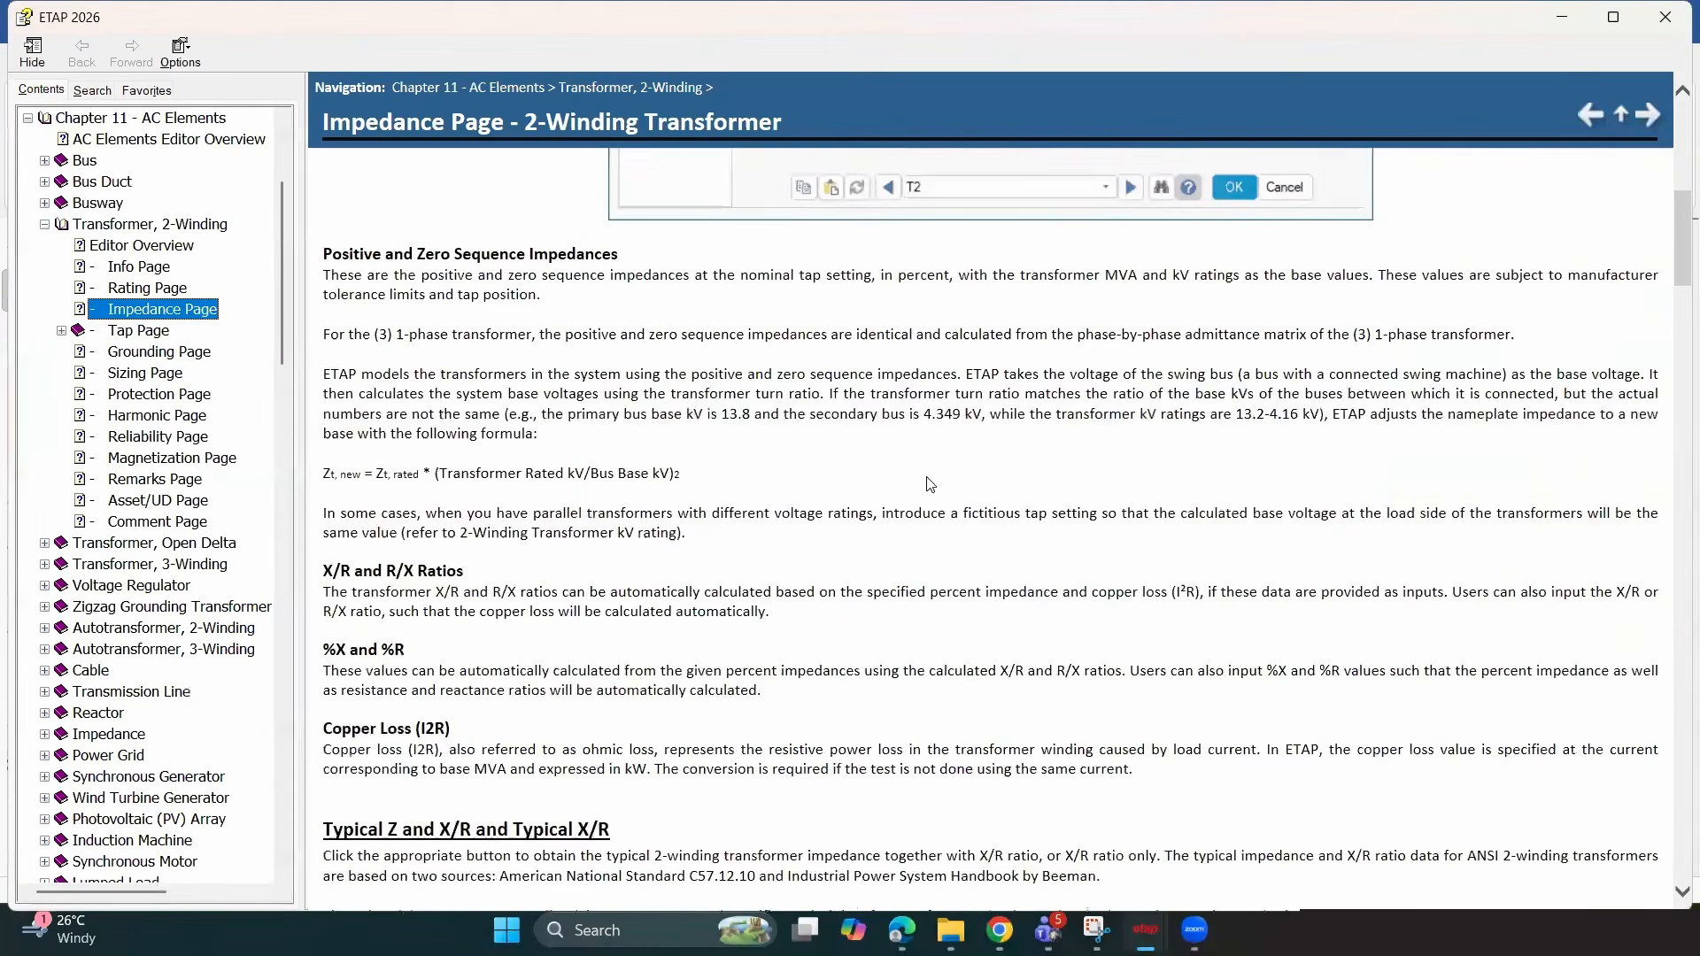
pyautogui.scroll(-3, 926, 432)
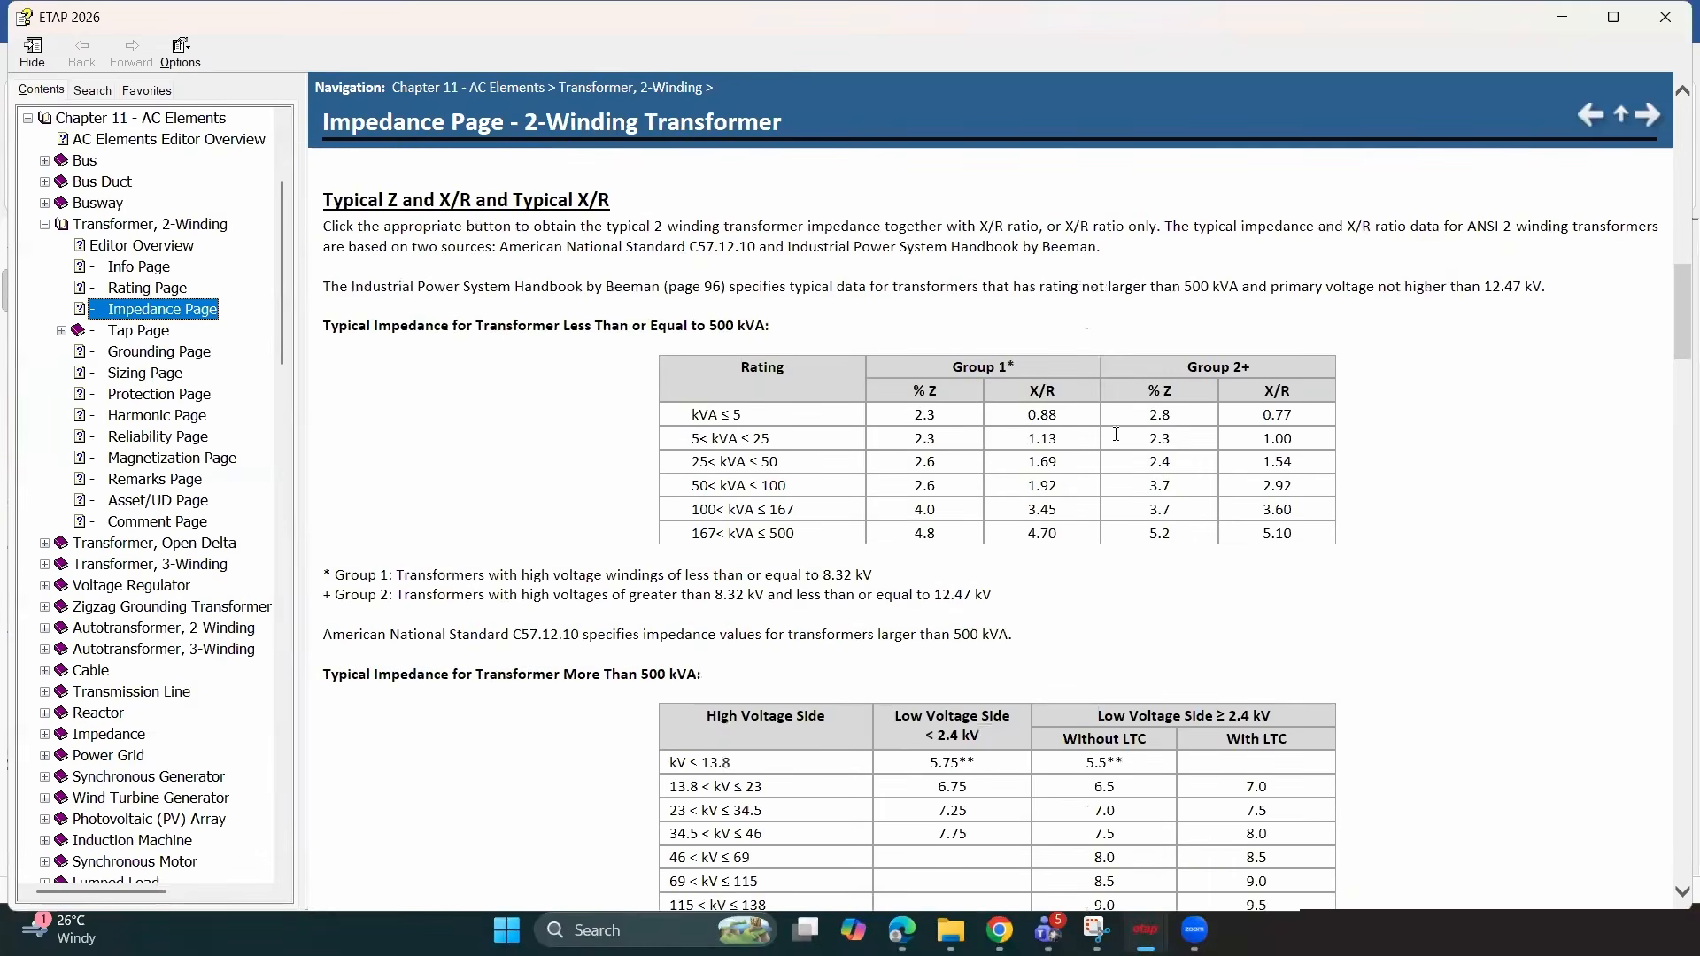
pyautogui.scroll(-15, 1116, 434)
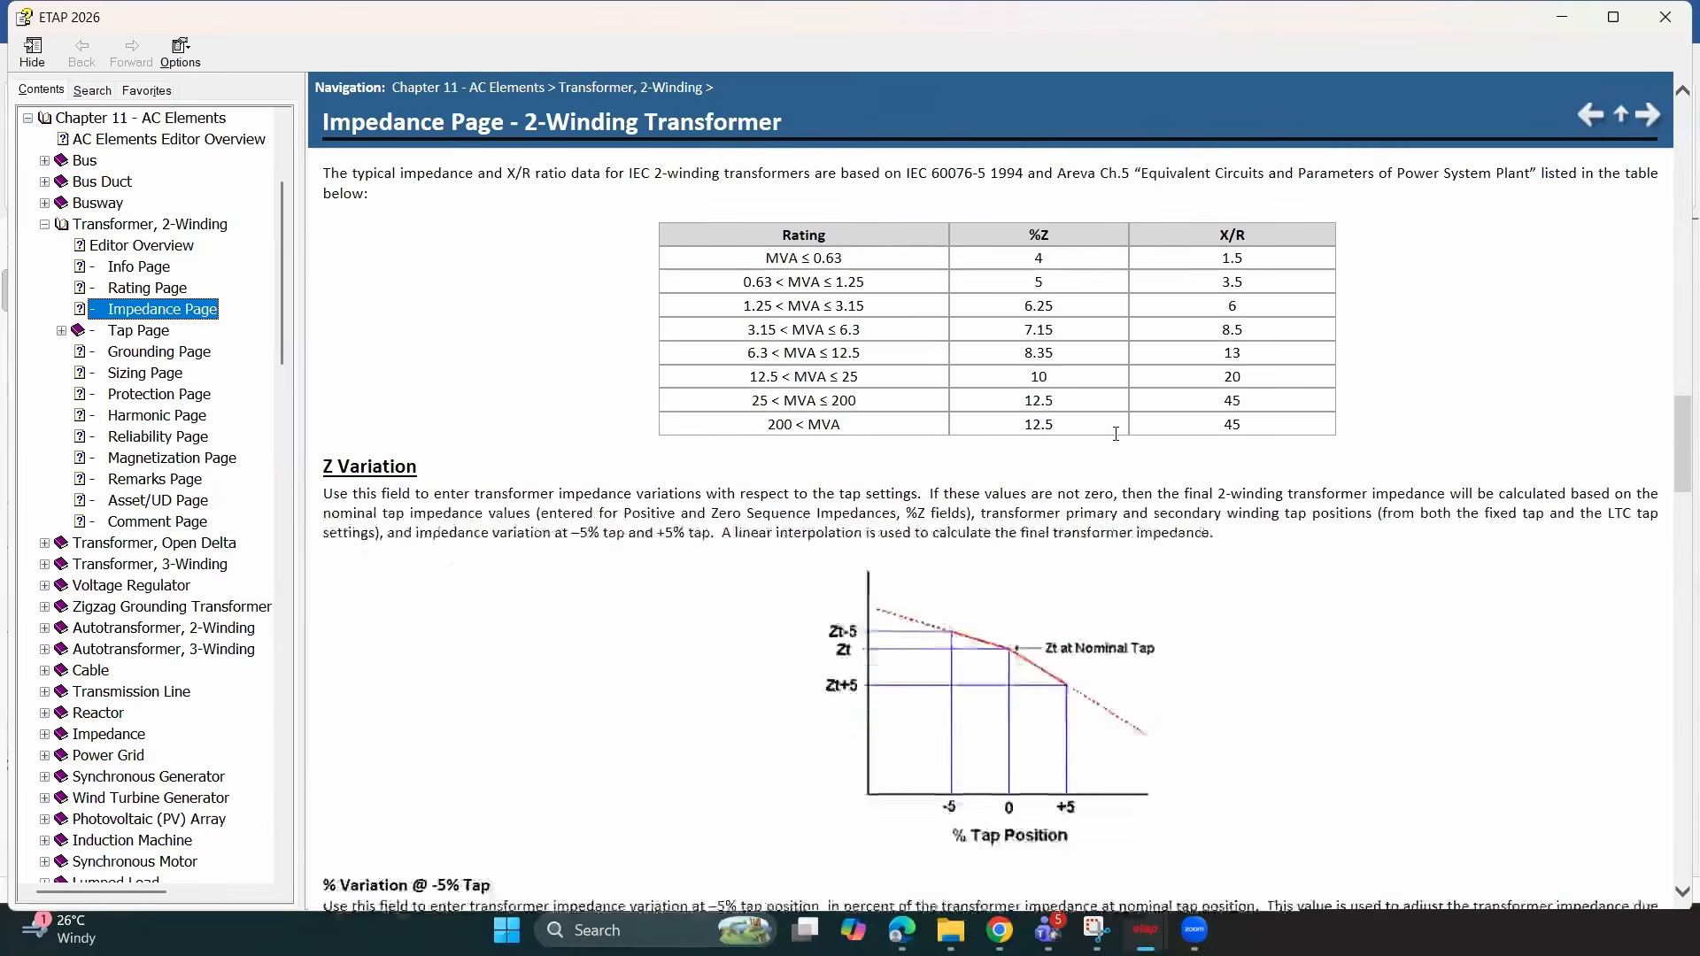
pyautogui.scroll(3, 1116, 434)
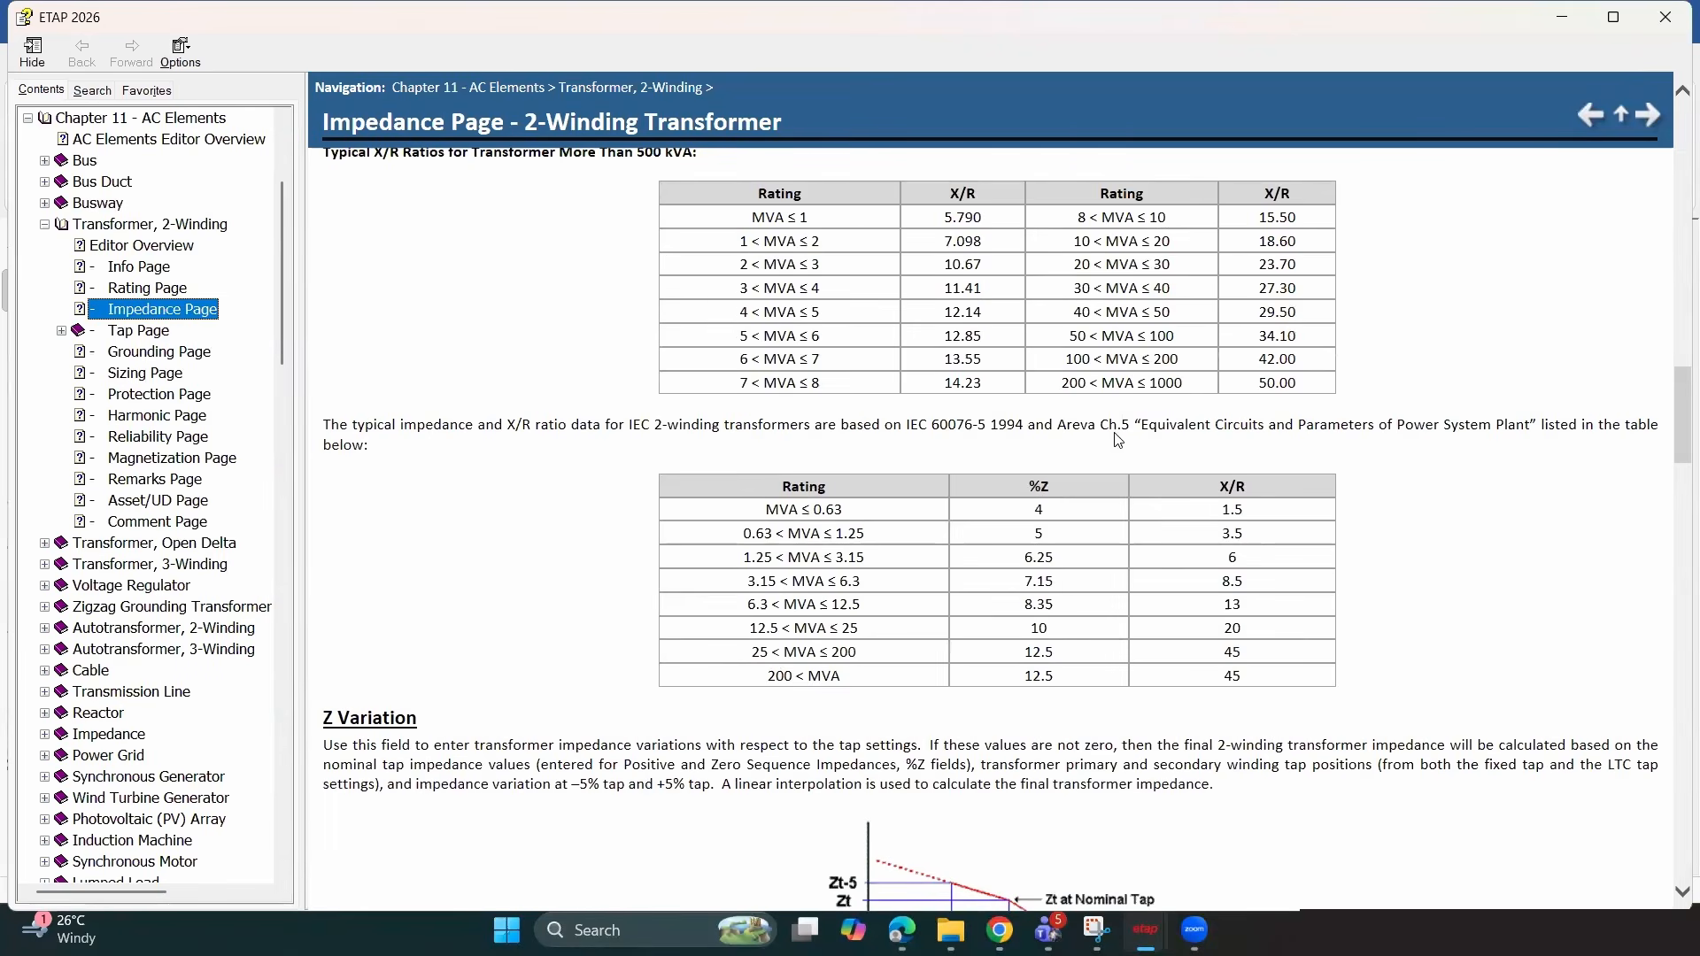
pyautogui.moveTo(1117, 426); pyautogui.dragTo(884, 426)
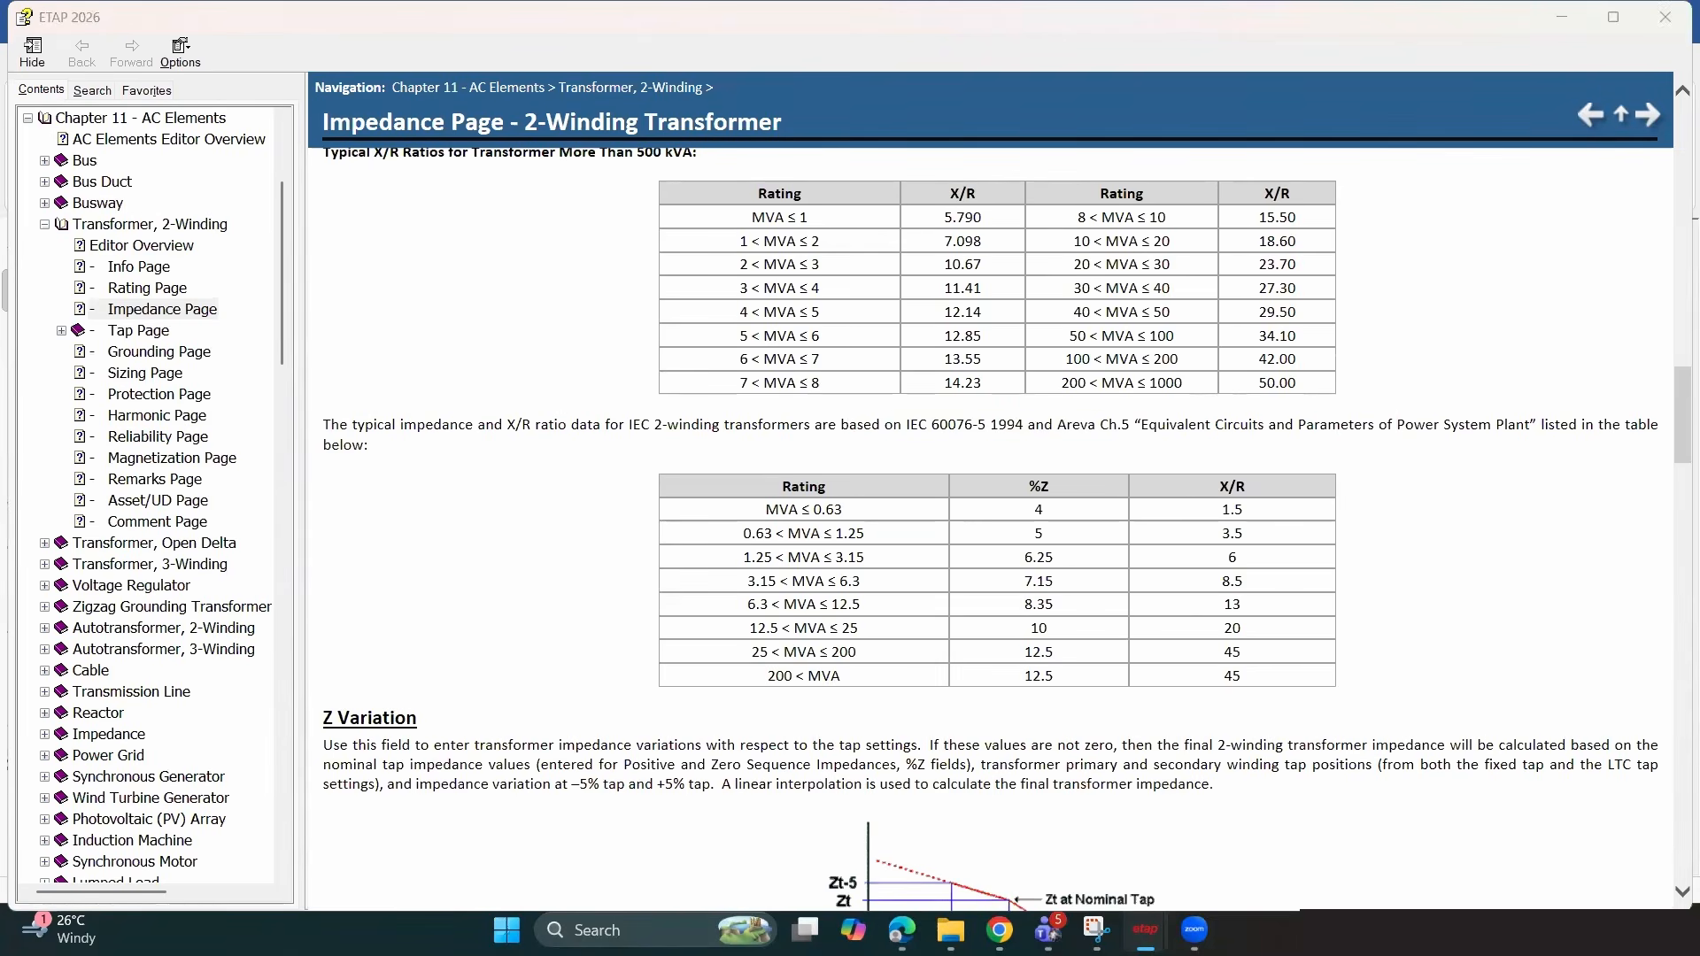
# Switch to the browser, open Google in a new tab and search for IEC 60076-5
pyautogui.hotkey('alt', 'Tab')
pyautogui.press('Tab')
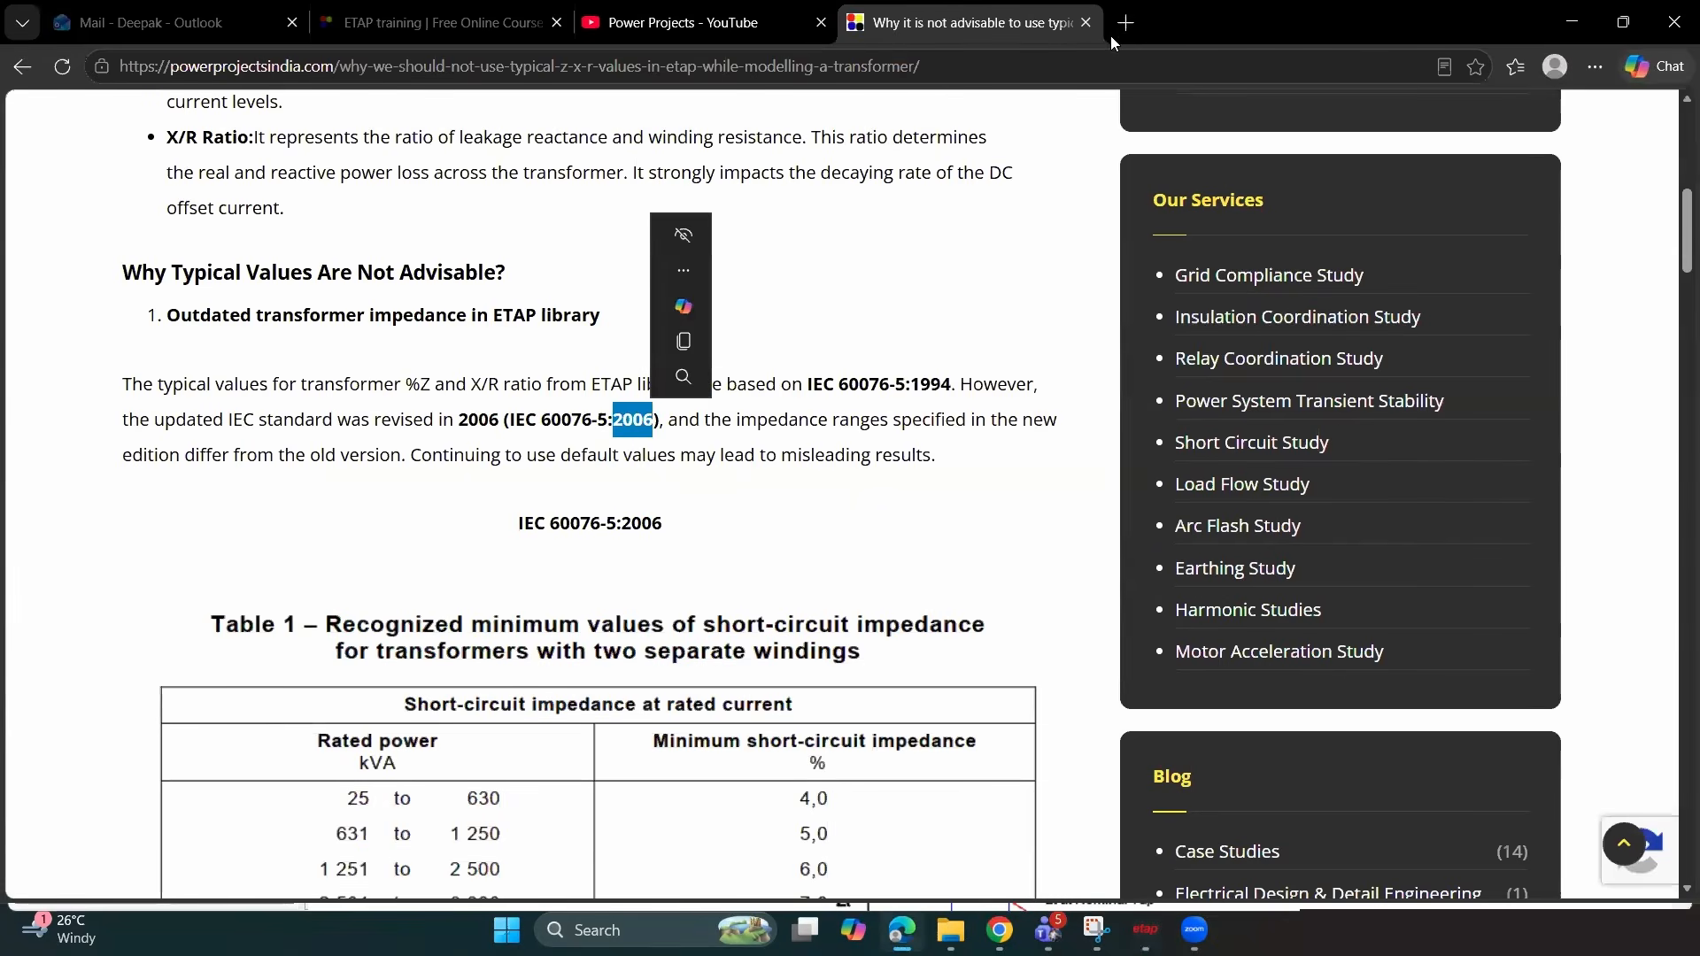
pyautogui.moveTo(901, 930)
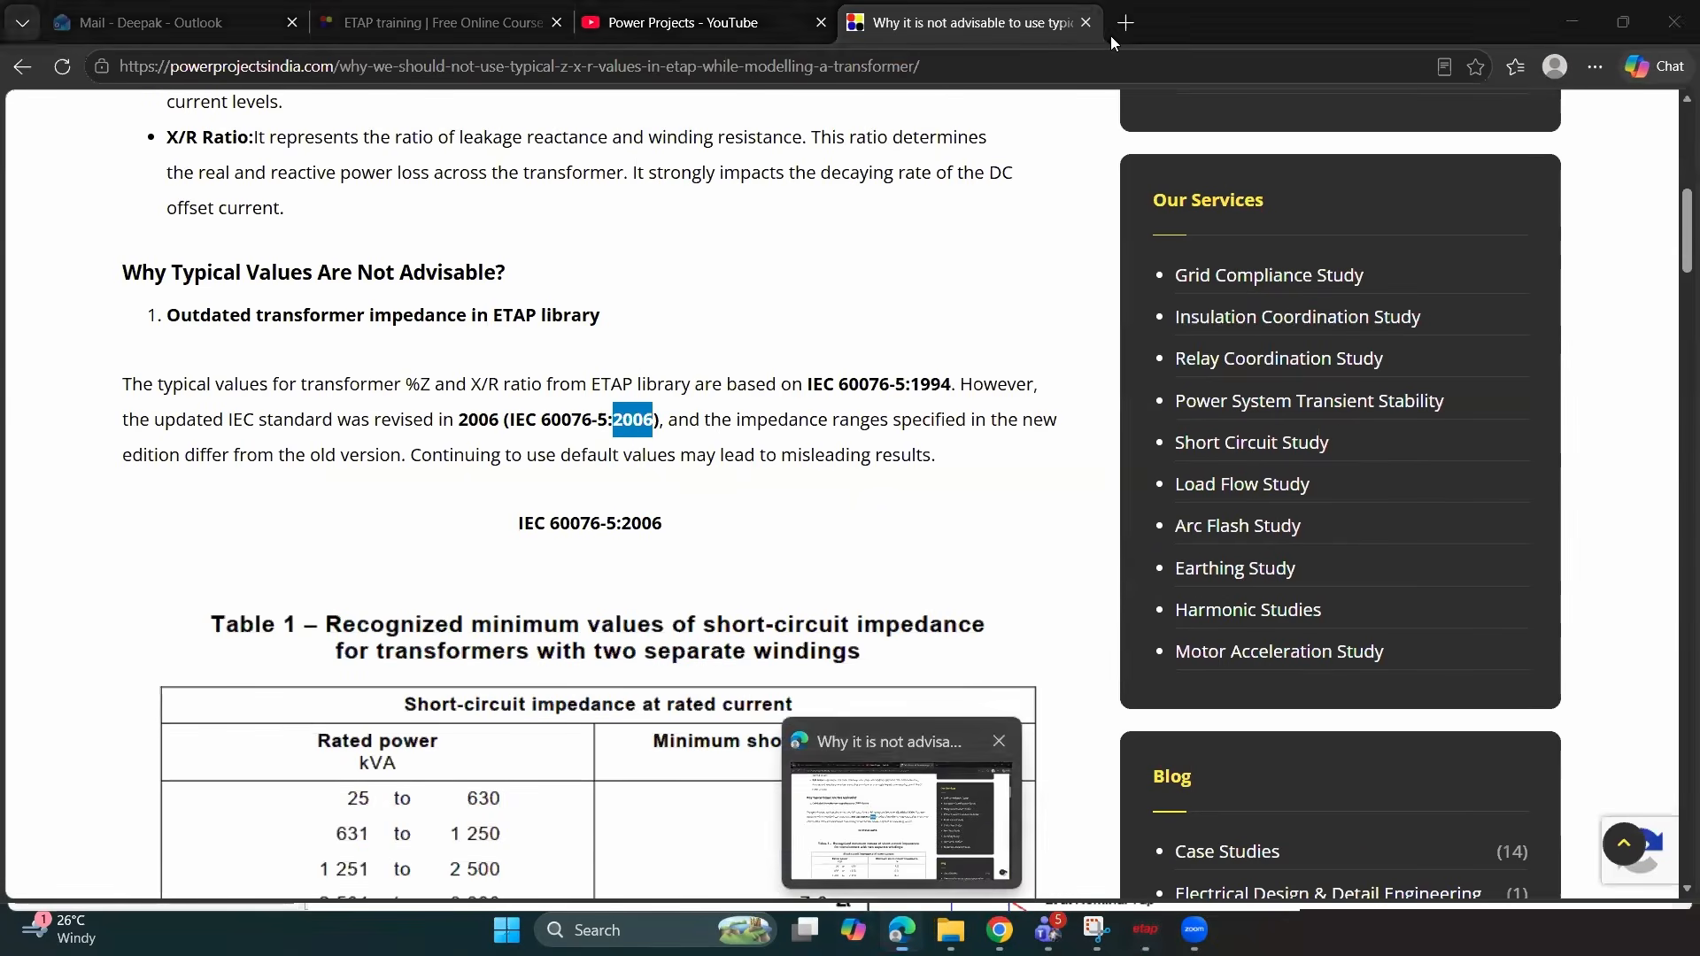
pyautogui.click(1111, 35)
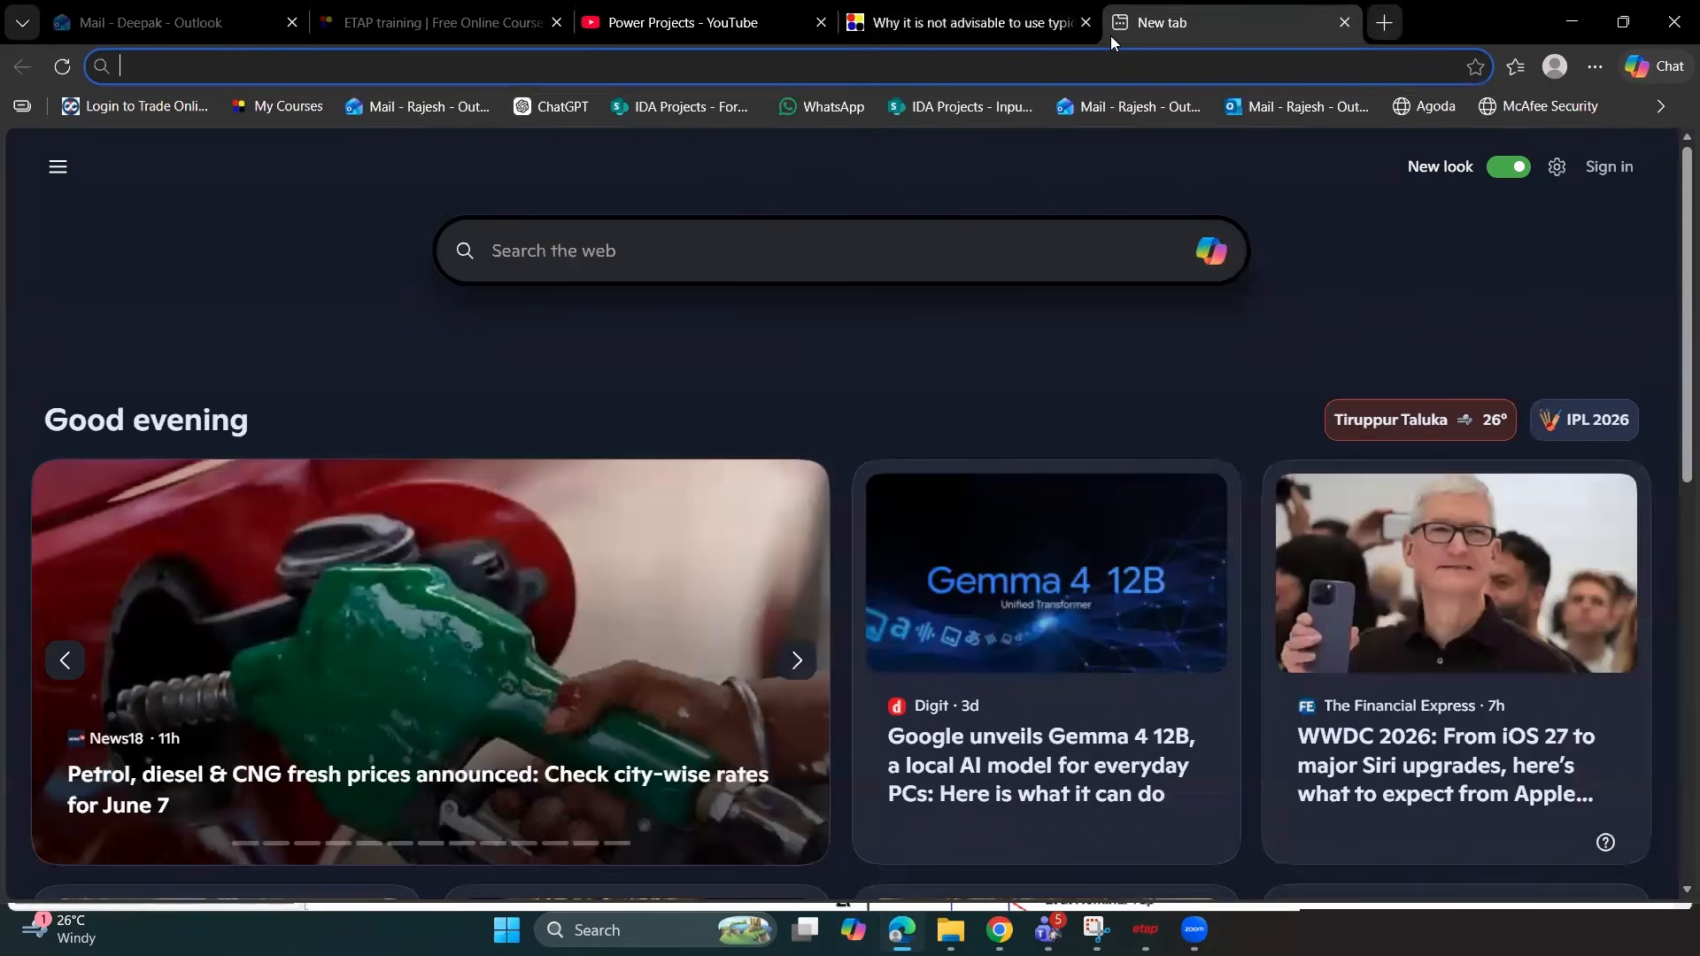
pyautogui.write('goog')
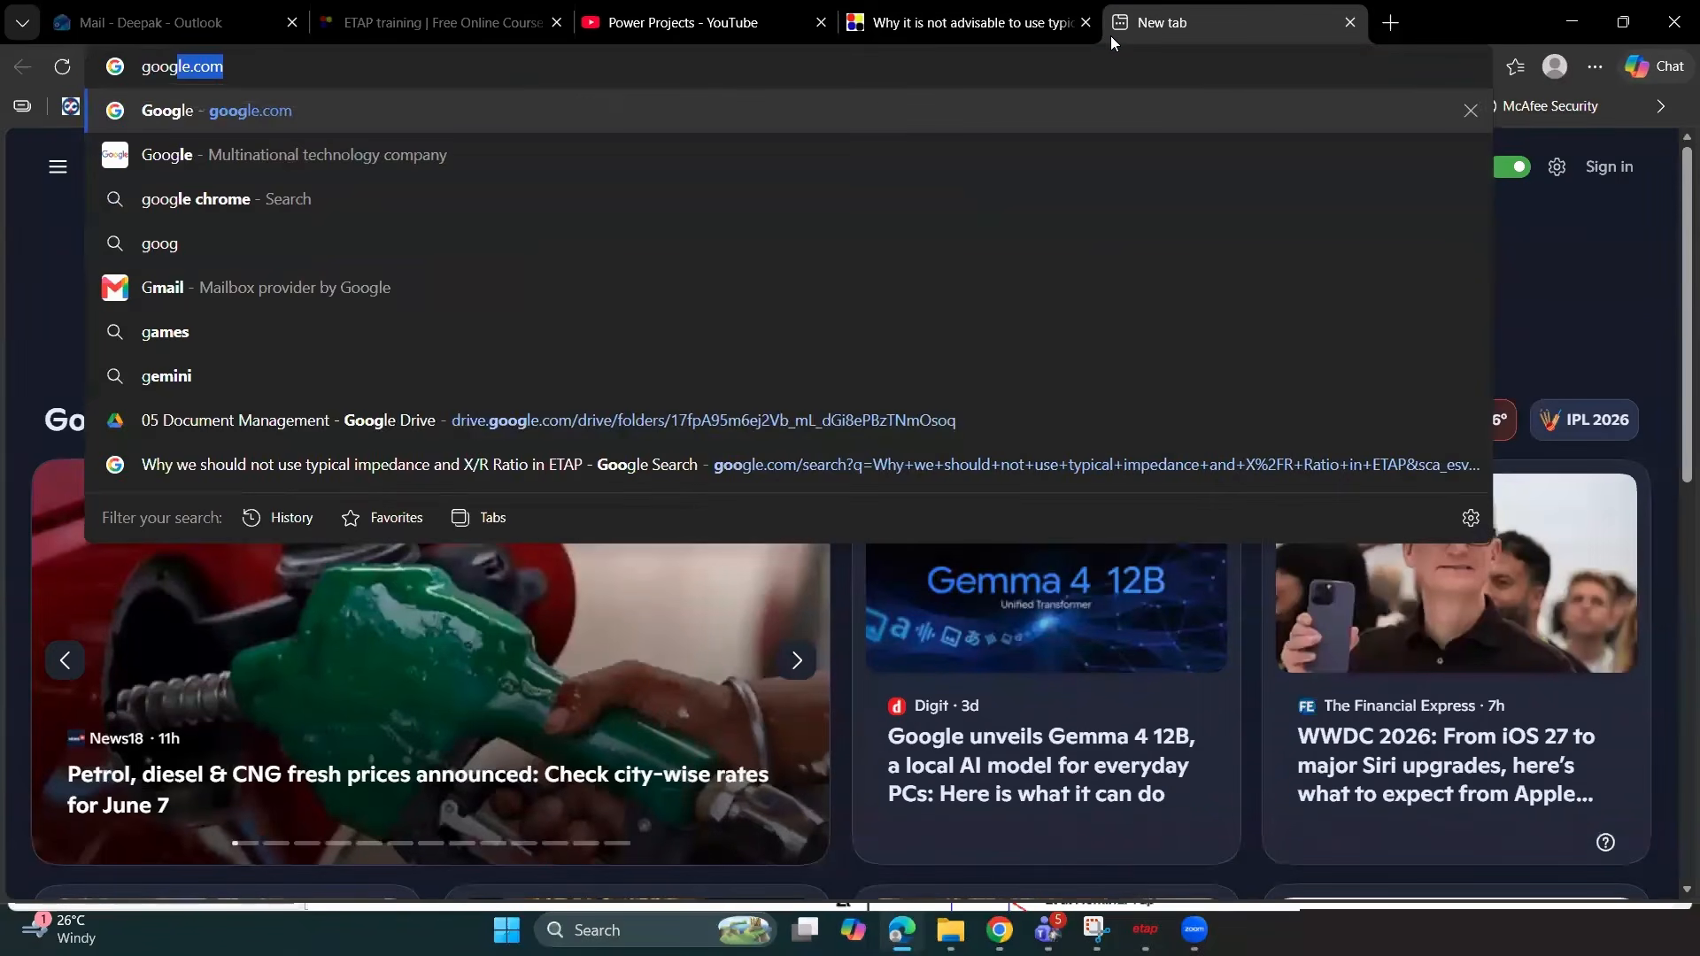
pyautogui.write('le')
pyautogui.press('Return')
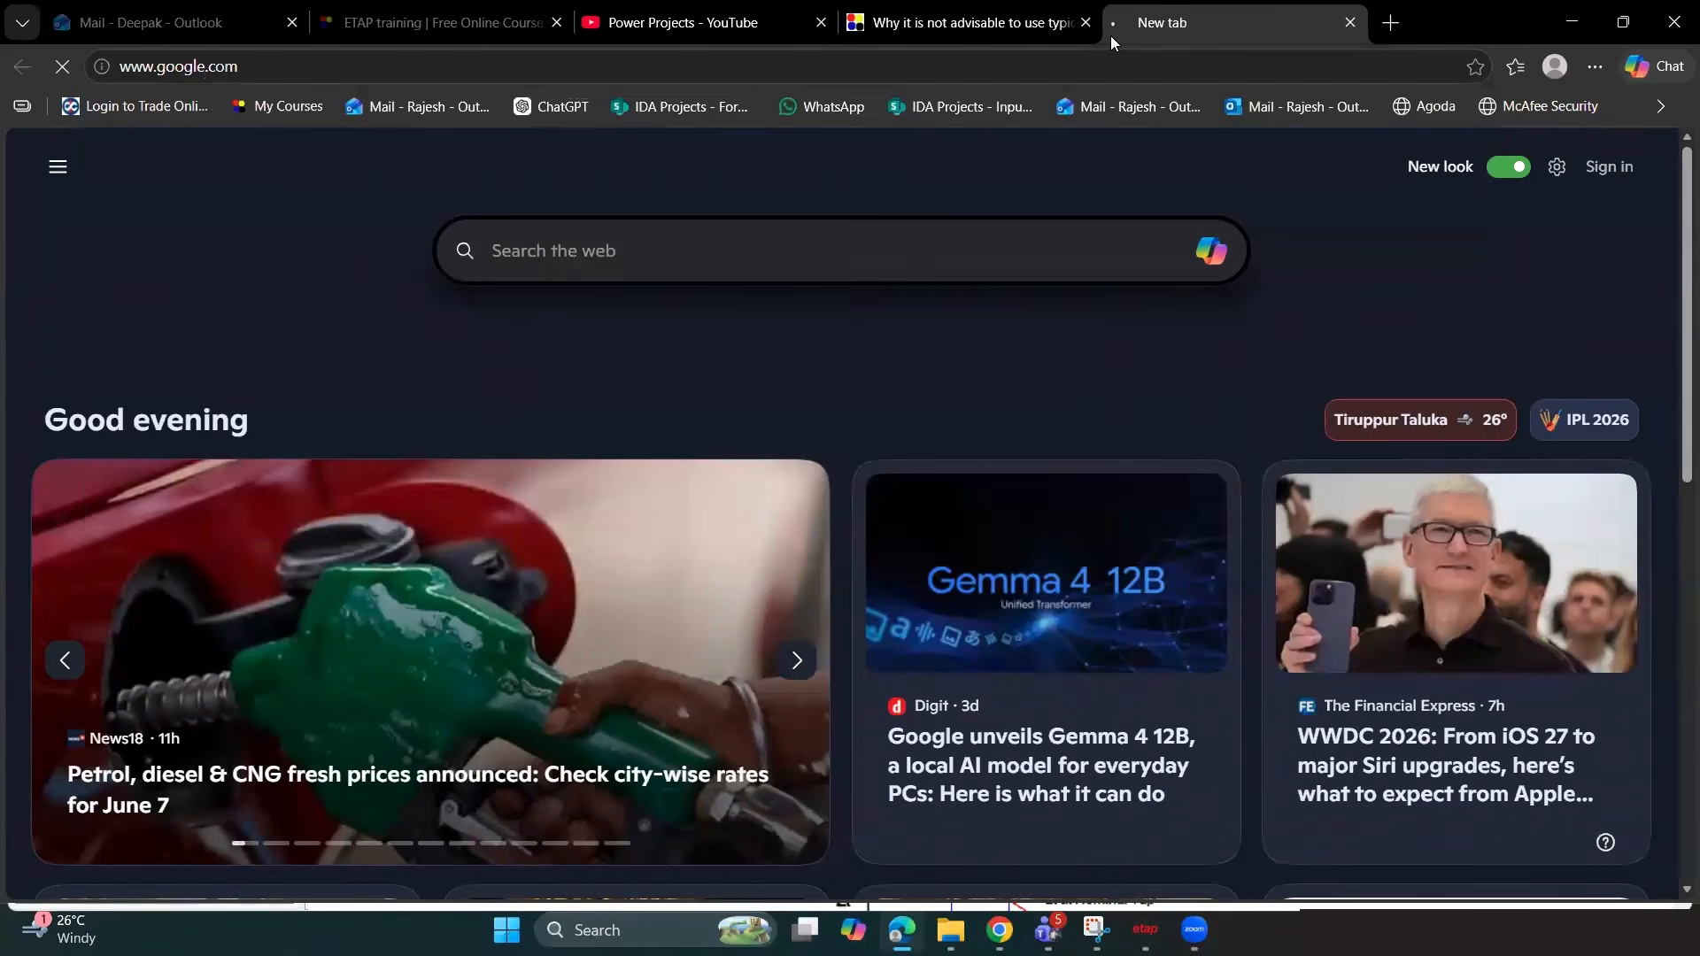
pyautogui.write('IEC 600')
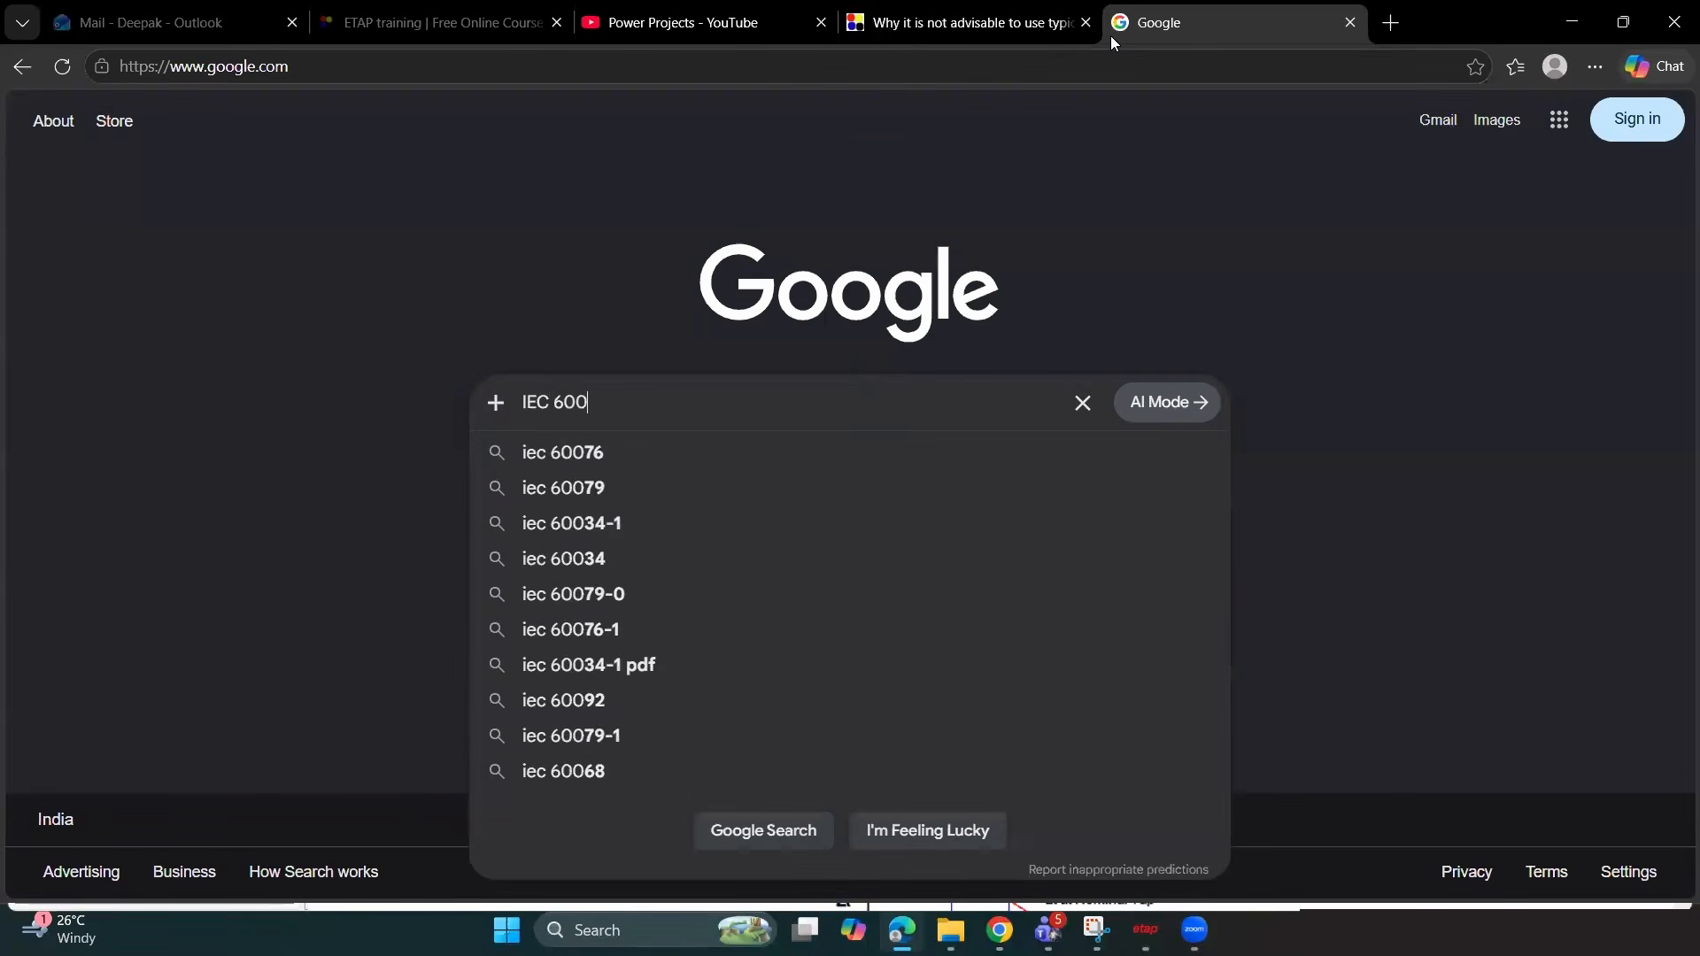
pyautogui.write('76-5')
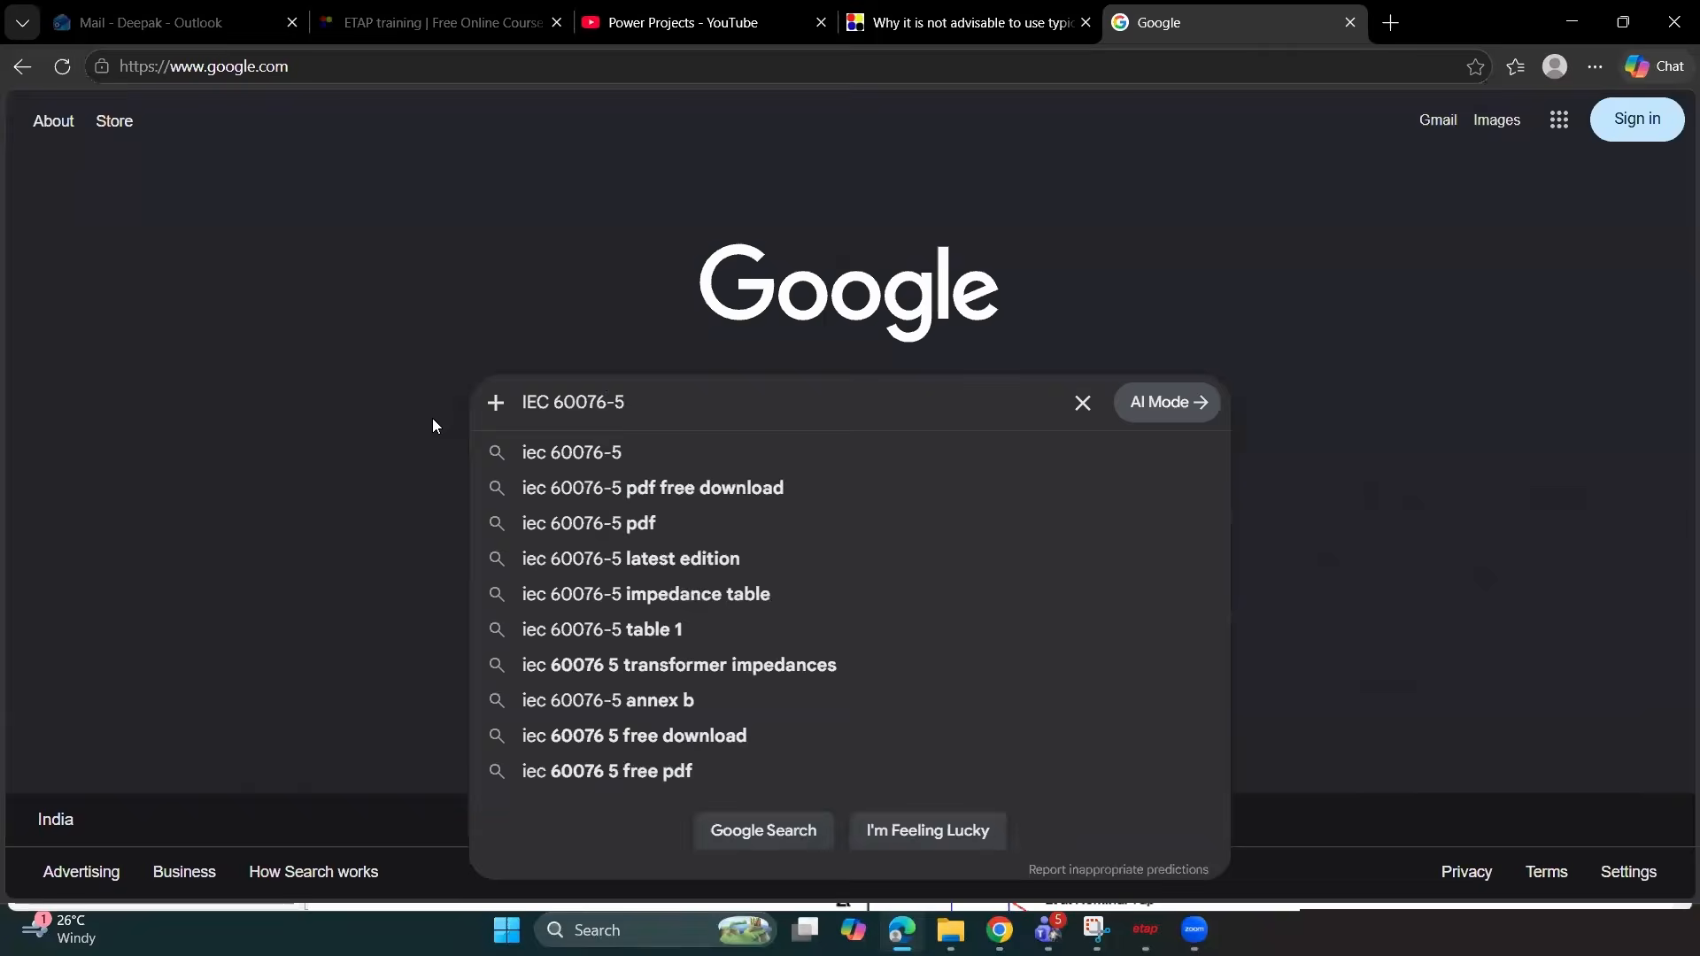
pyautogui.press('Return')
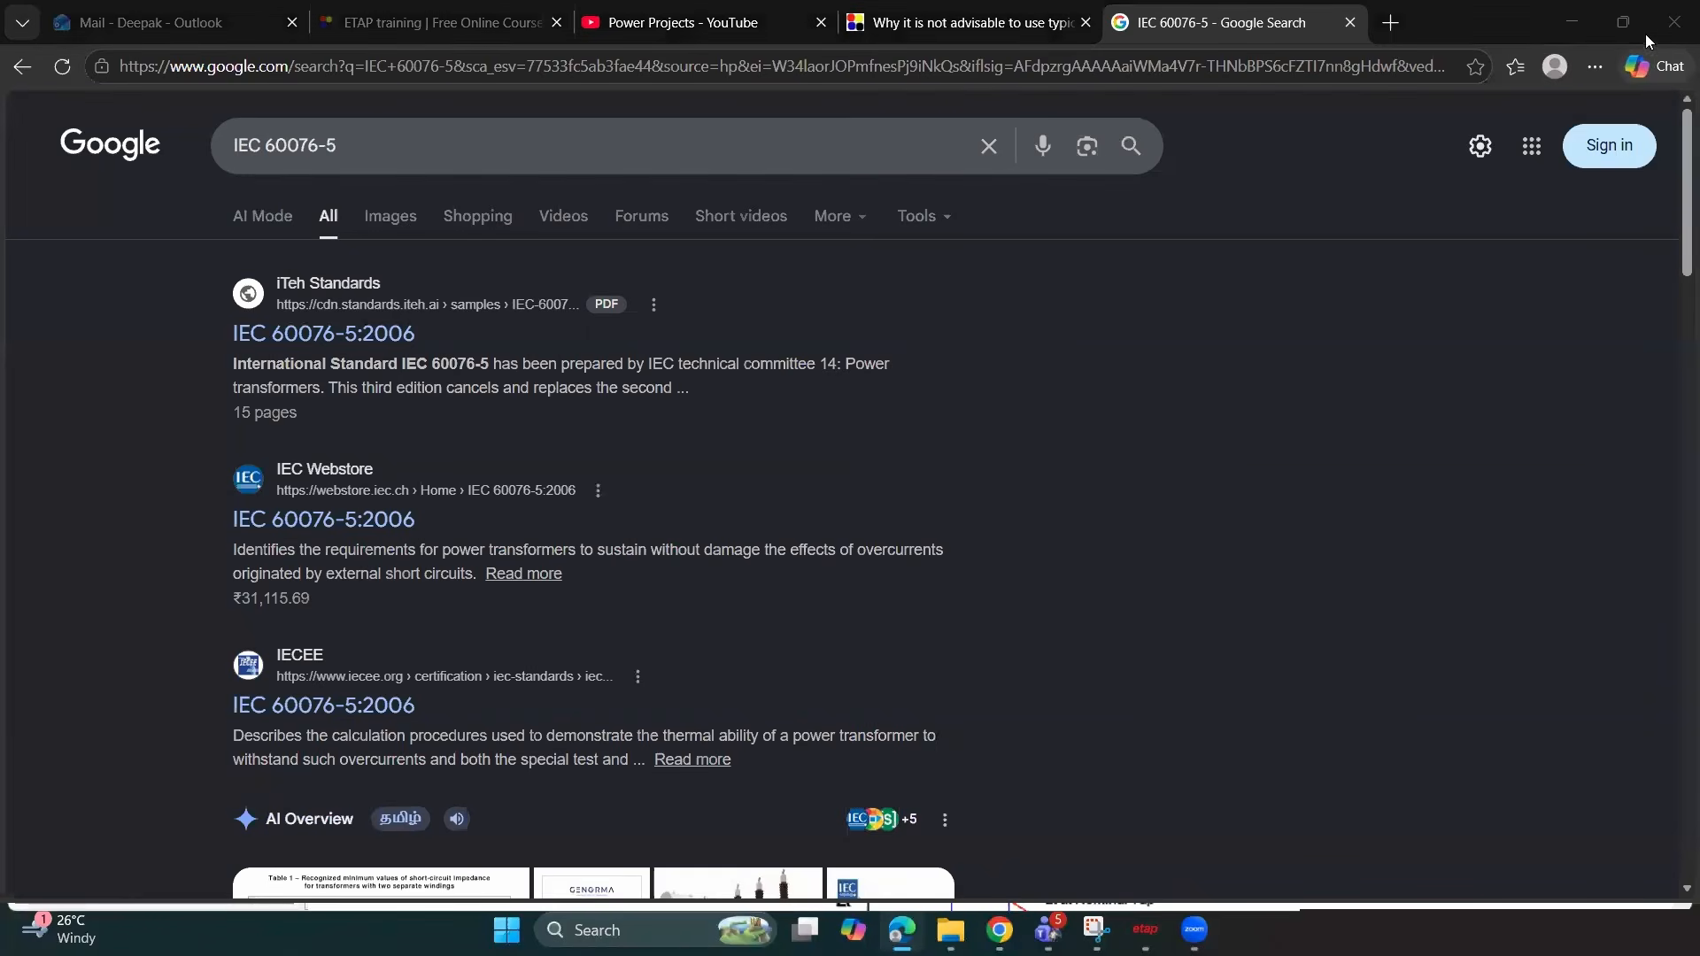
# Return from the browser to the Project1 one-line diagram in ETAP and deselect transformer T1
pyautogui.hotkey('alt', 'Tab')
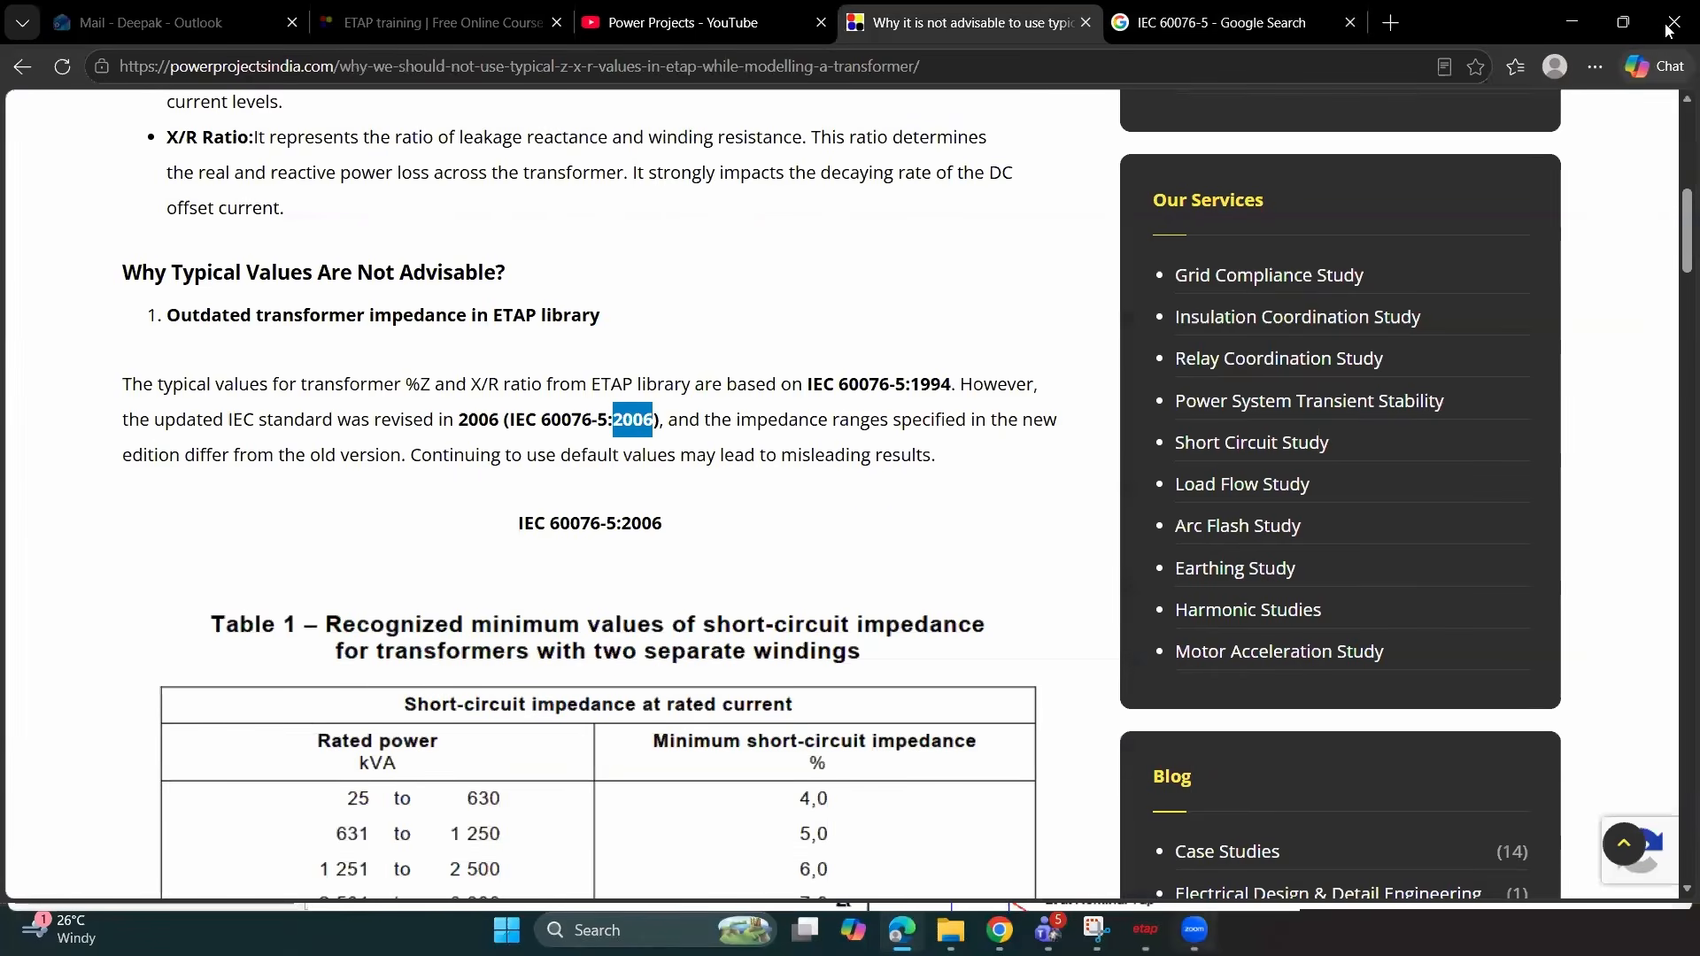
pyautogui.click(1145, 930)
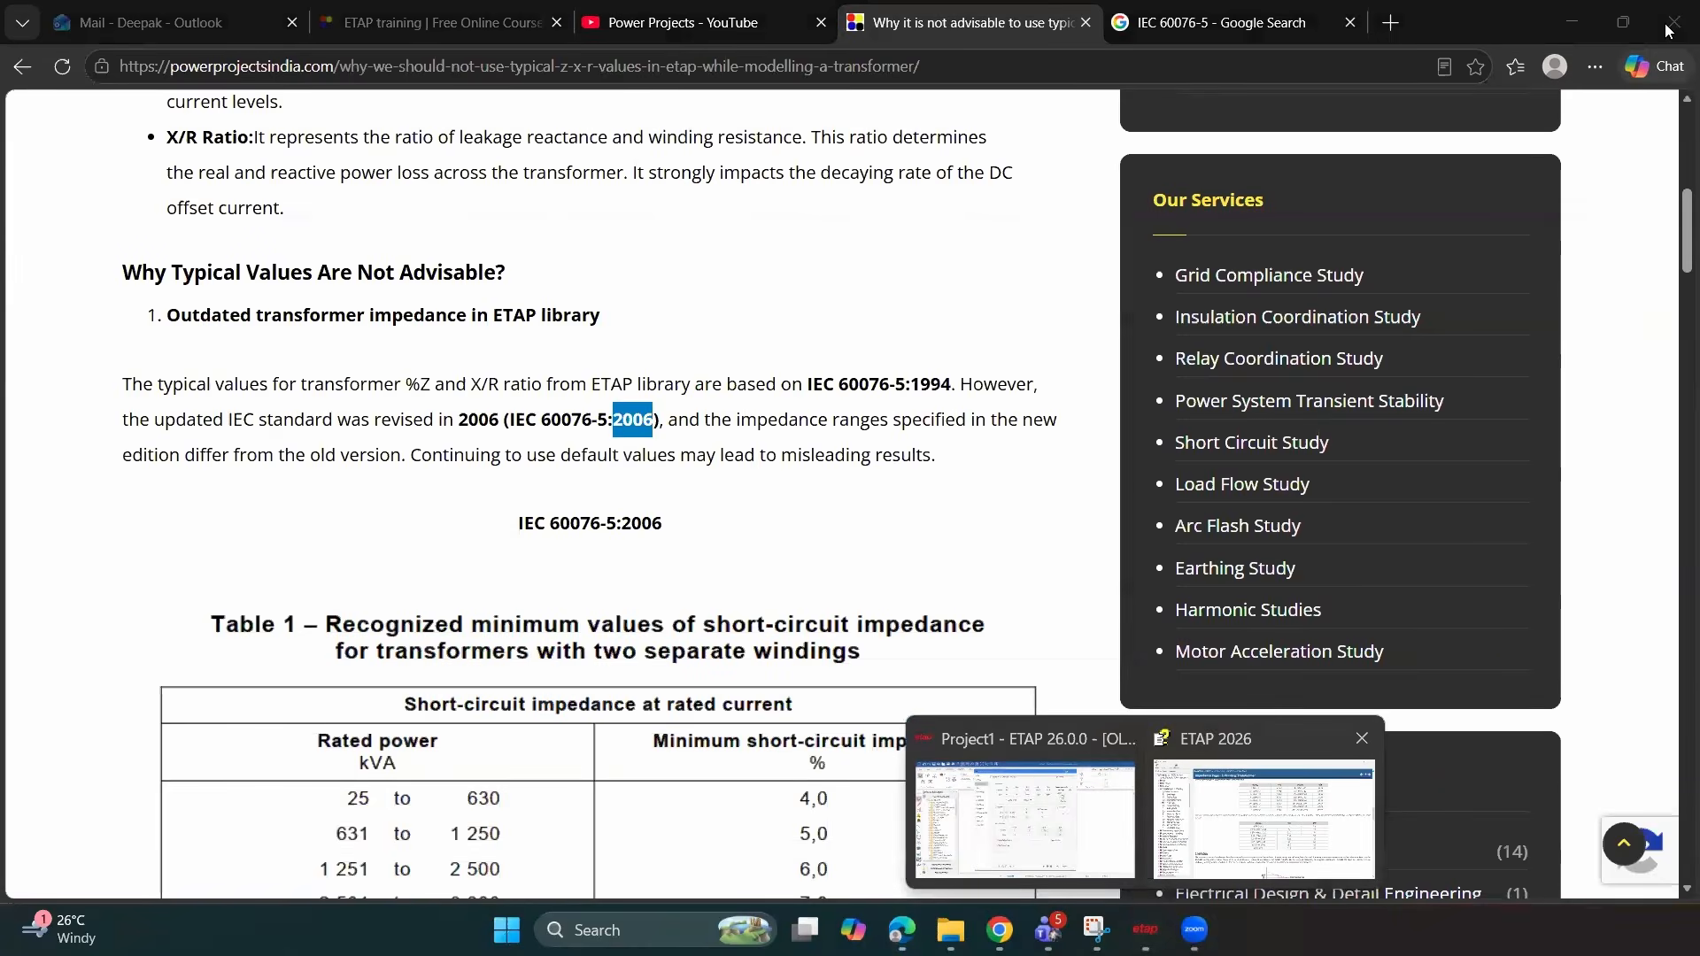
pyautogui.click(1264, 819)
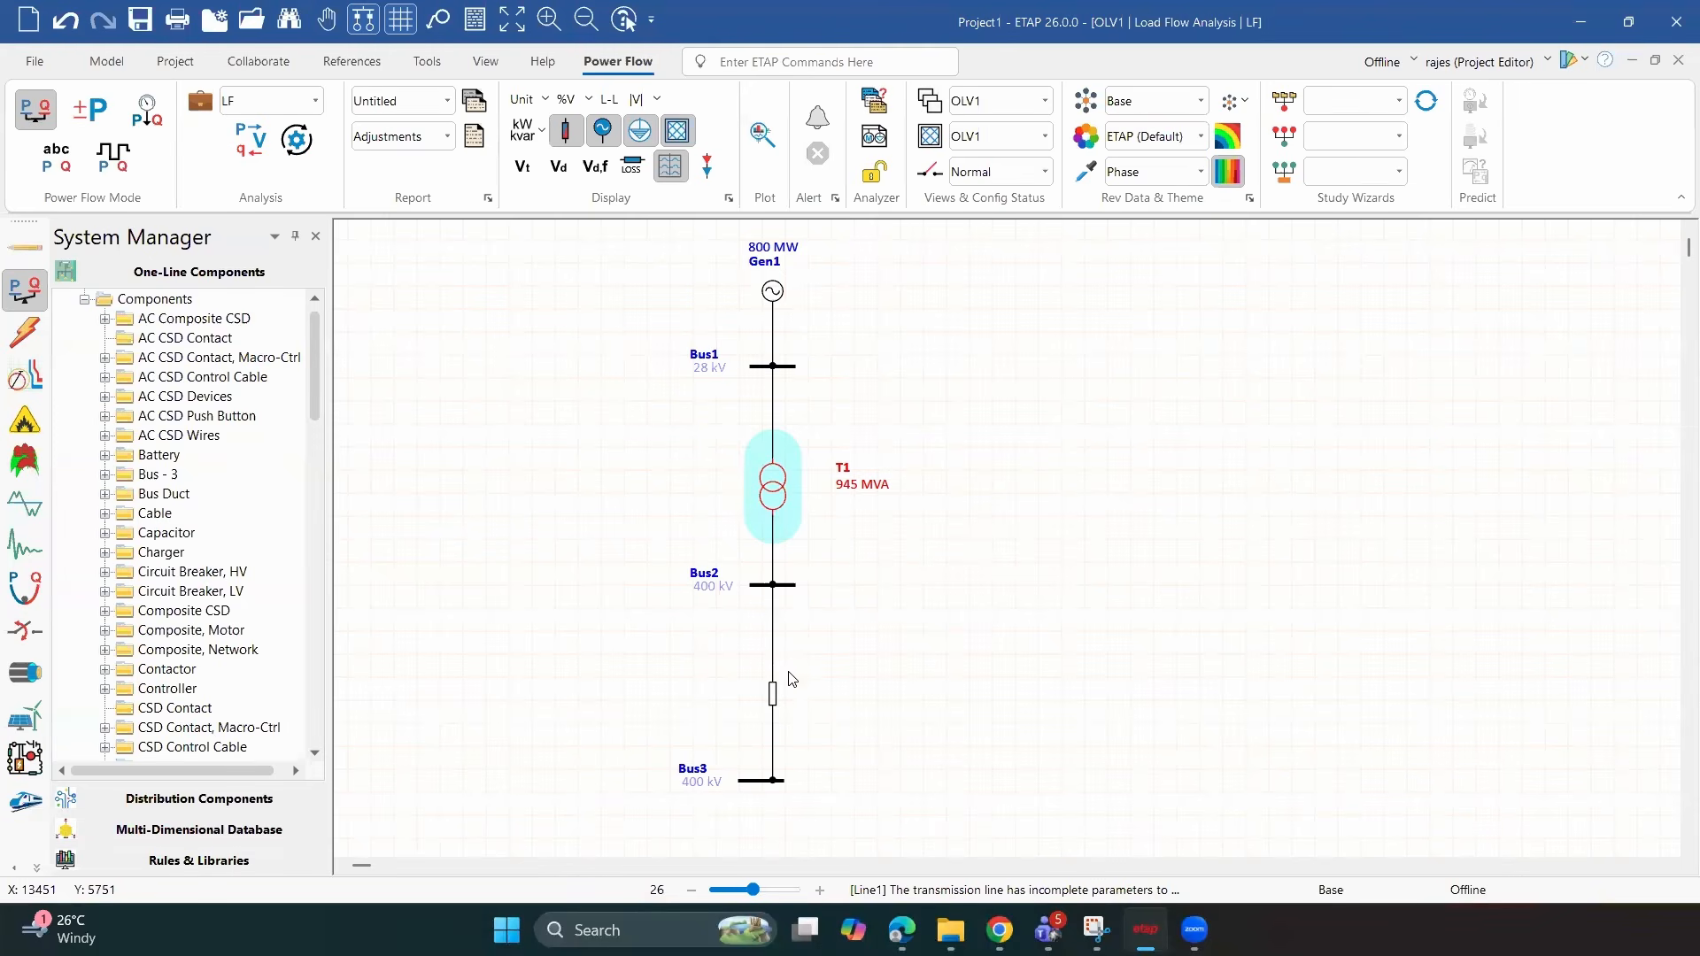
pyautogui.scroll(1, 775, 695)
pyautogui.scroll(-1, 776, 695)
pyautogui.click(1051, 560)
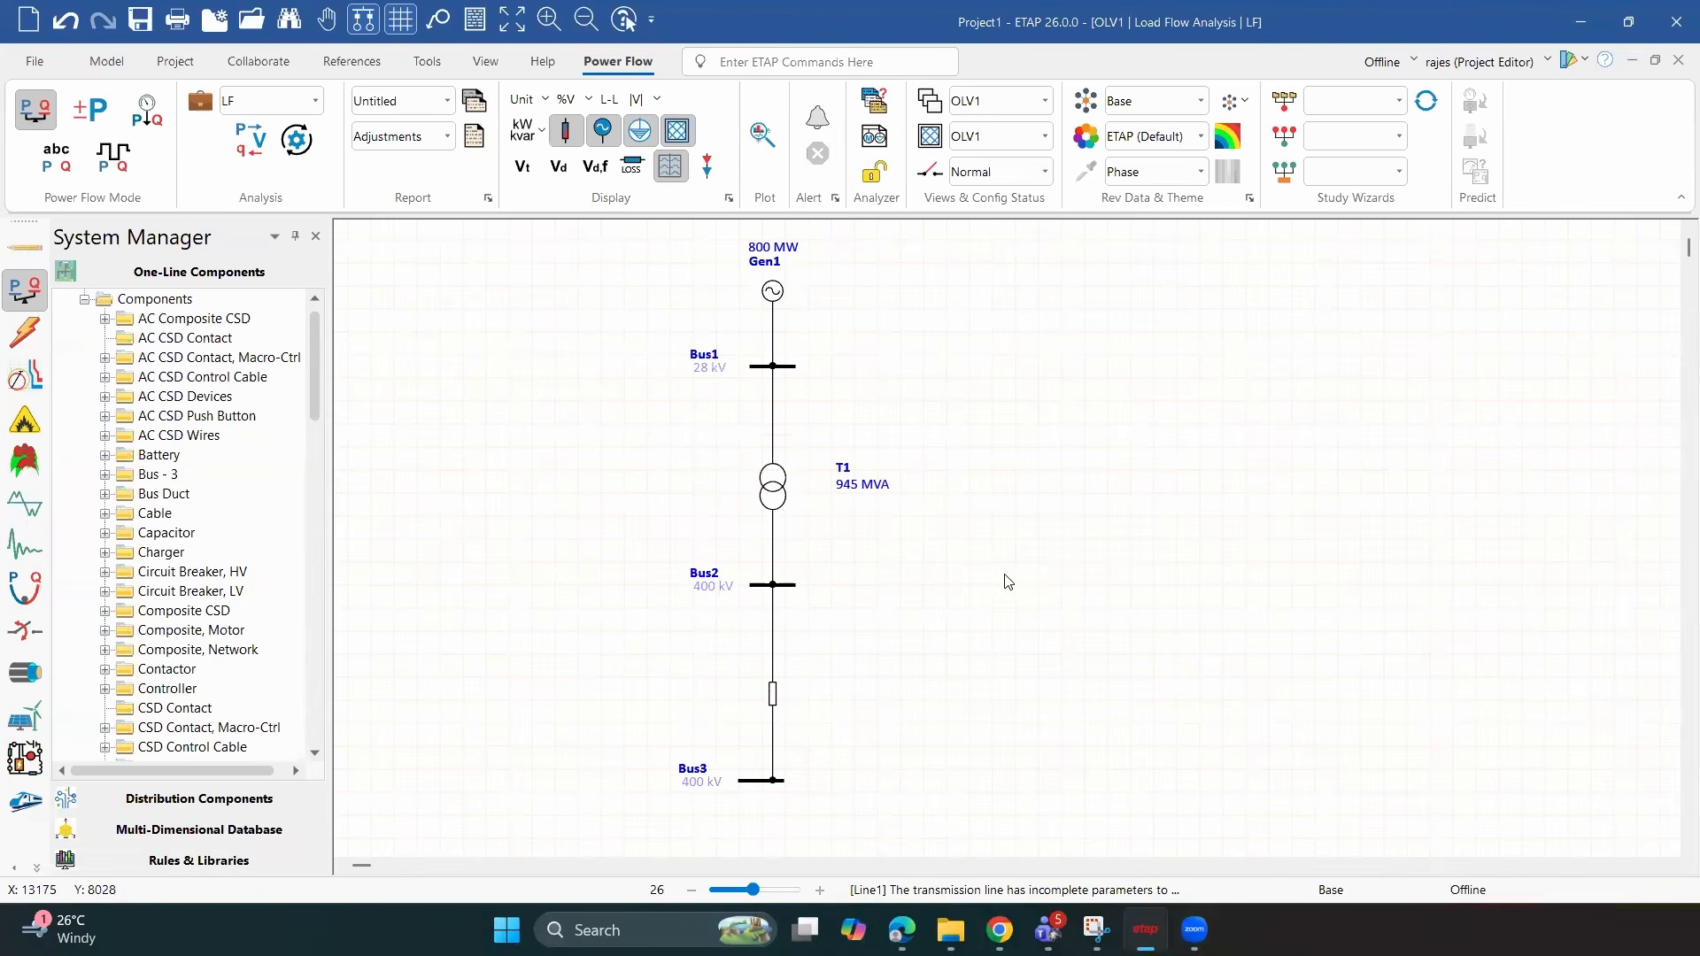
# Open the transmission line between Bus2 and Bus3, set its length to 300 km and show its impedance data
pyautogui.doubleClick(773, 695)
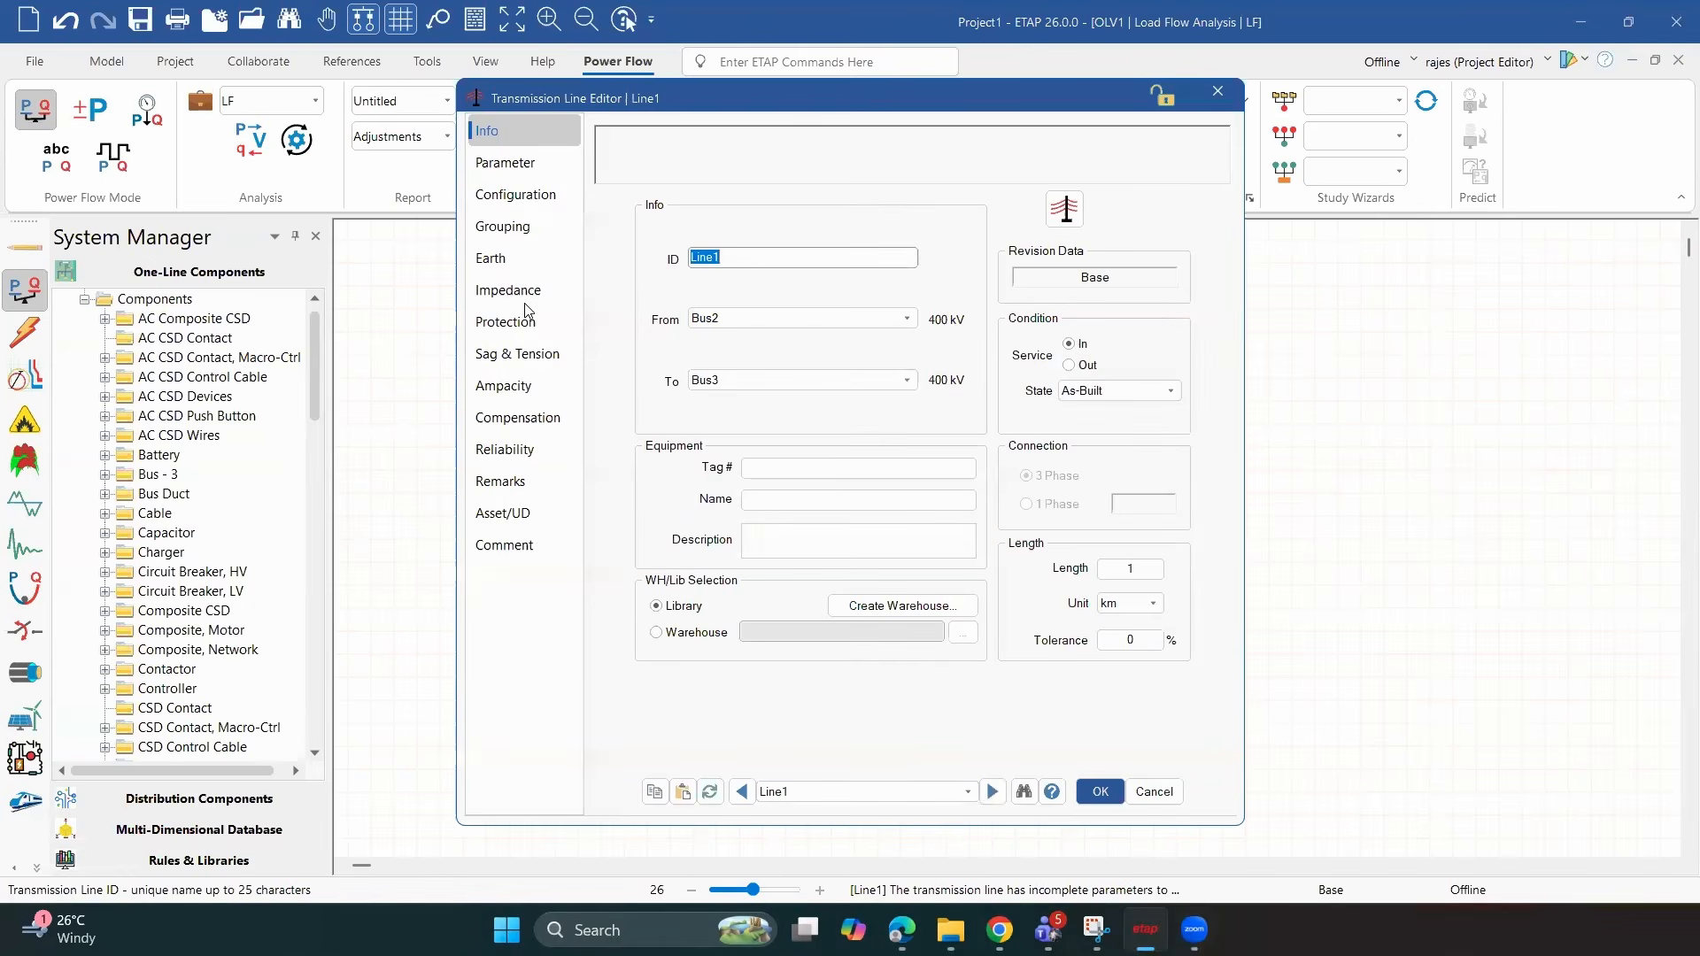
pyautogui.press('Tab')
pyautogui.write('300')
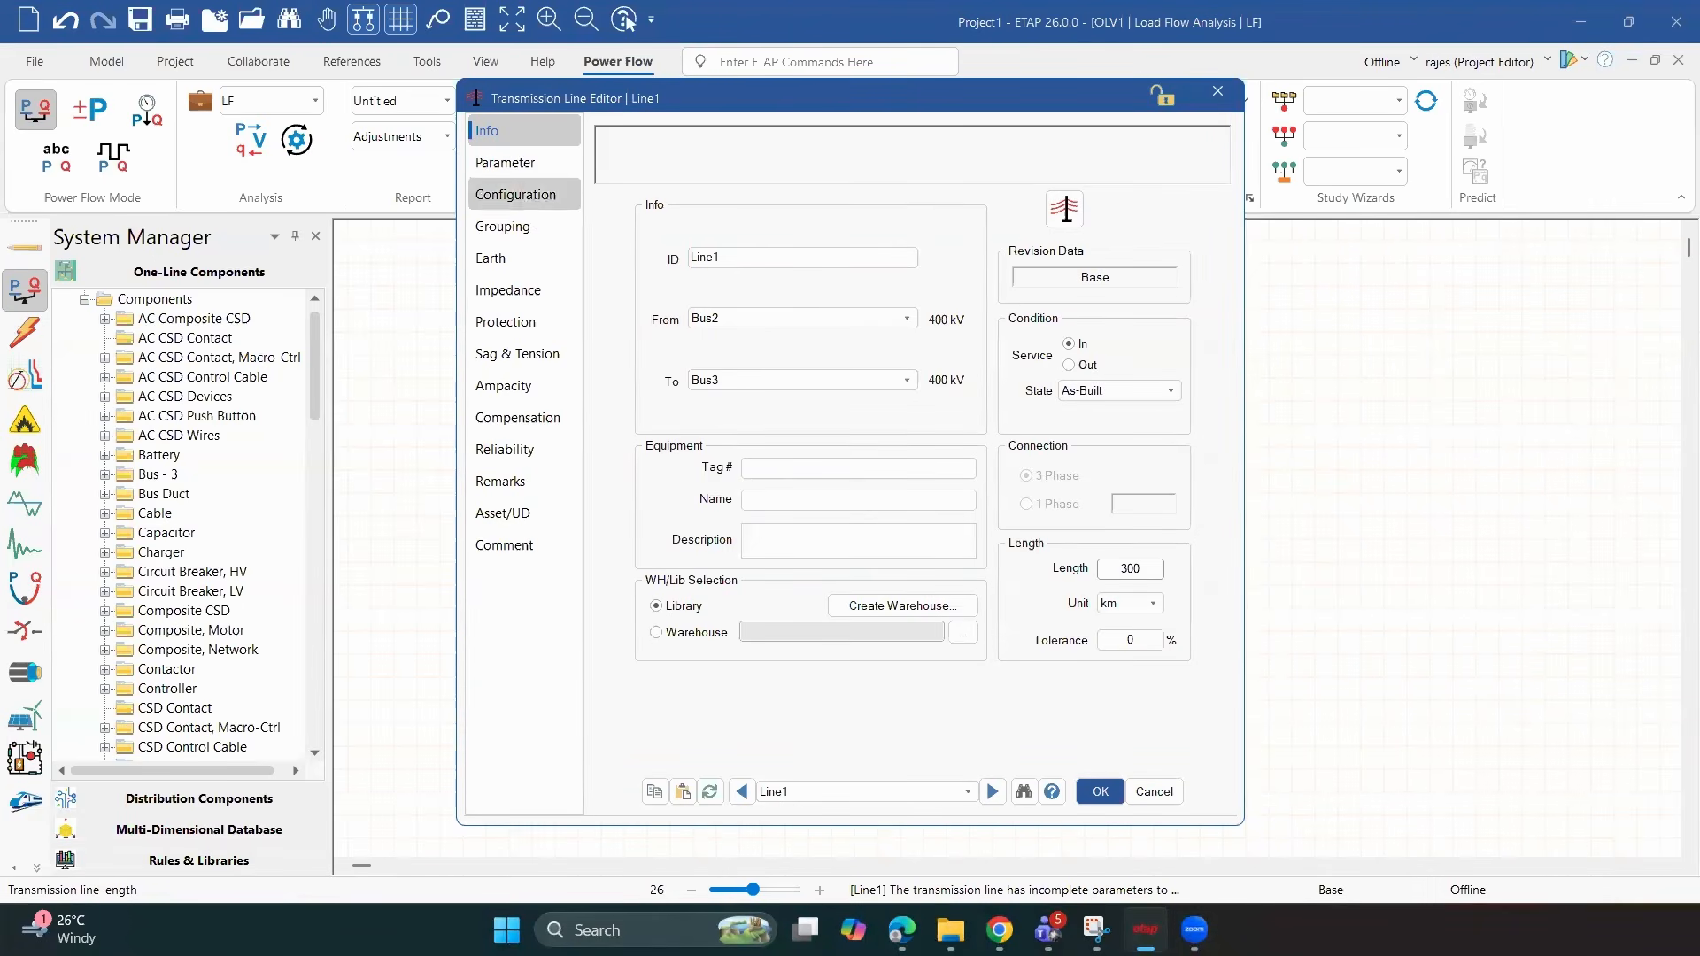
pyautogui.click(508, 290)
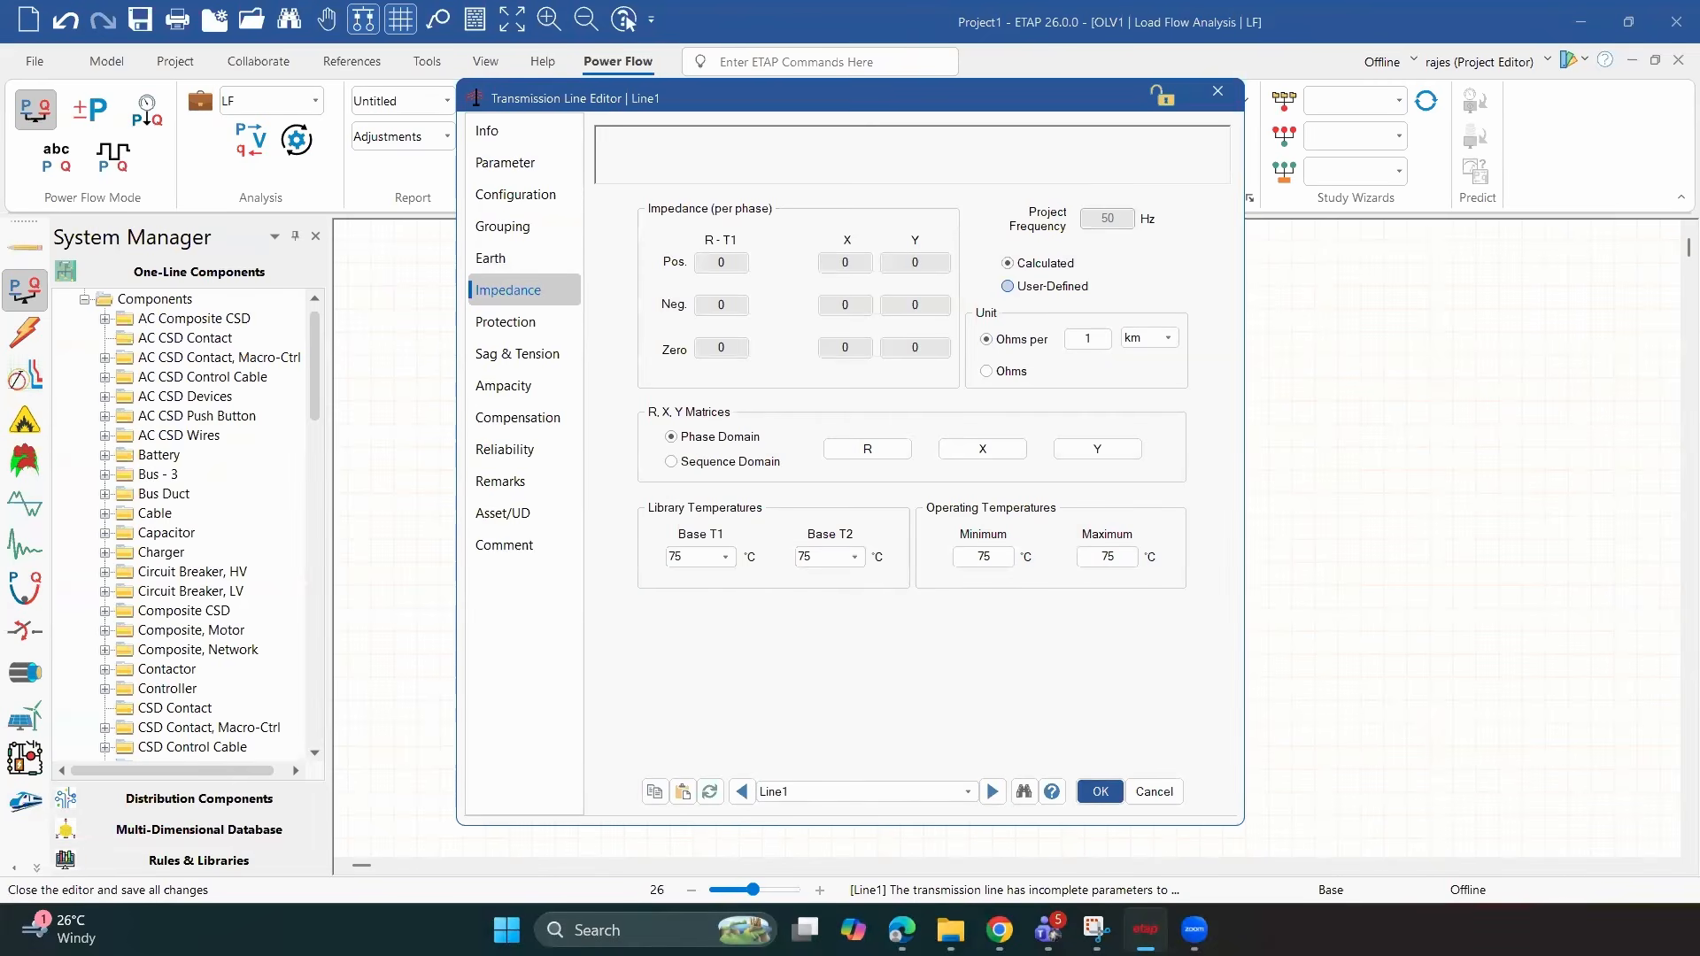
# Make the line impedance user-defined and set the positive-sequence R-T1 and R-T2 to 0.08, X to 0.4 and Y to 3.6 per km
pyautogui.click(1007, 286)
pyautogui.click(724, 263)
pyautogui.write('.08')
pyautogui.press('Tab')
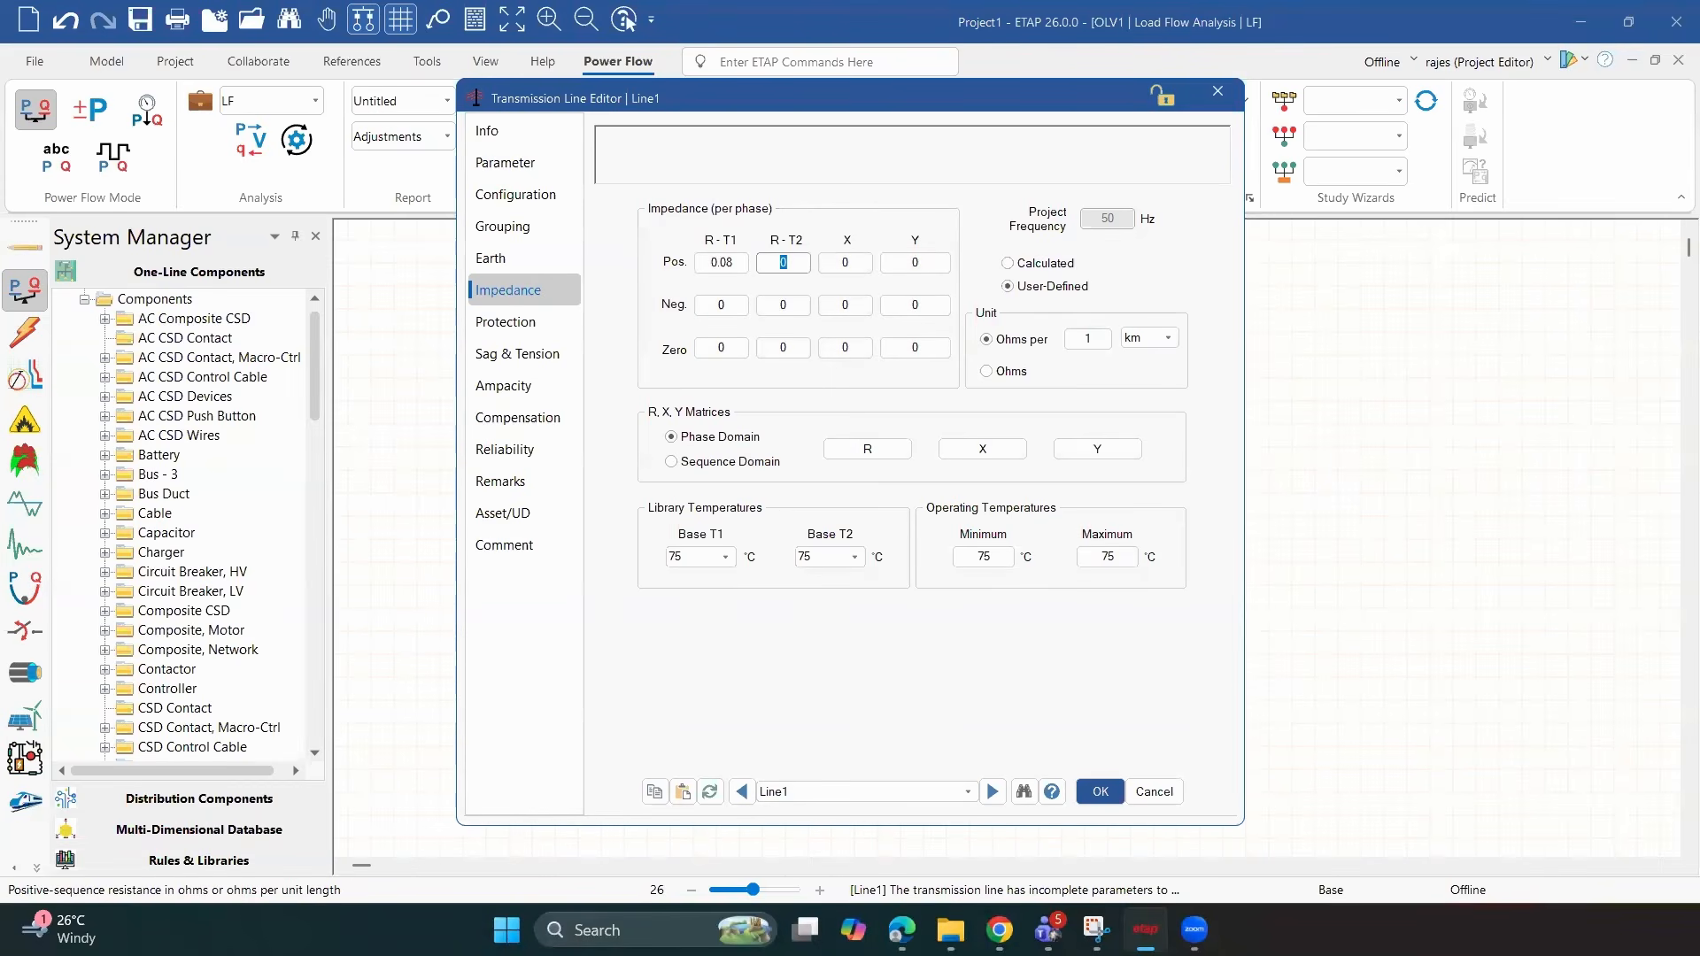
pyautogui.write('0.08')
pyautogui.press('Tab')
pyautogui.write('0.4')
pyautogui.press('Tab')
pyautogui.write('3.6')
pyautogui.press('Tab')
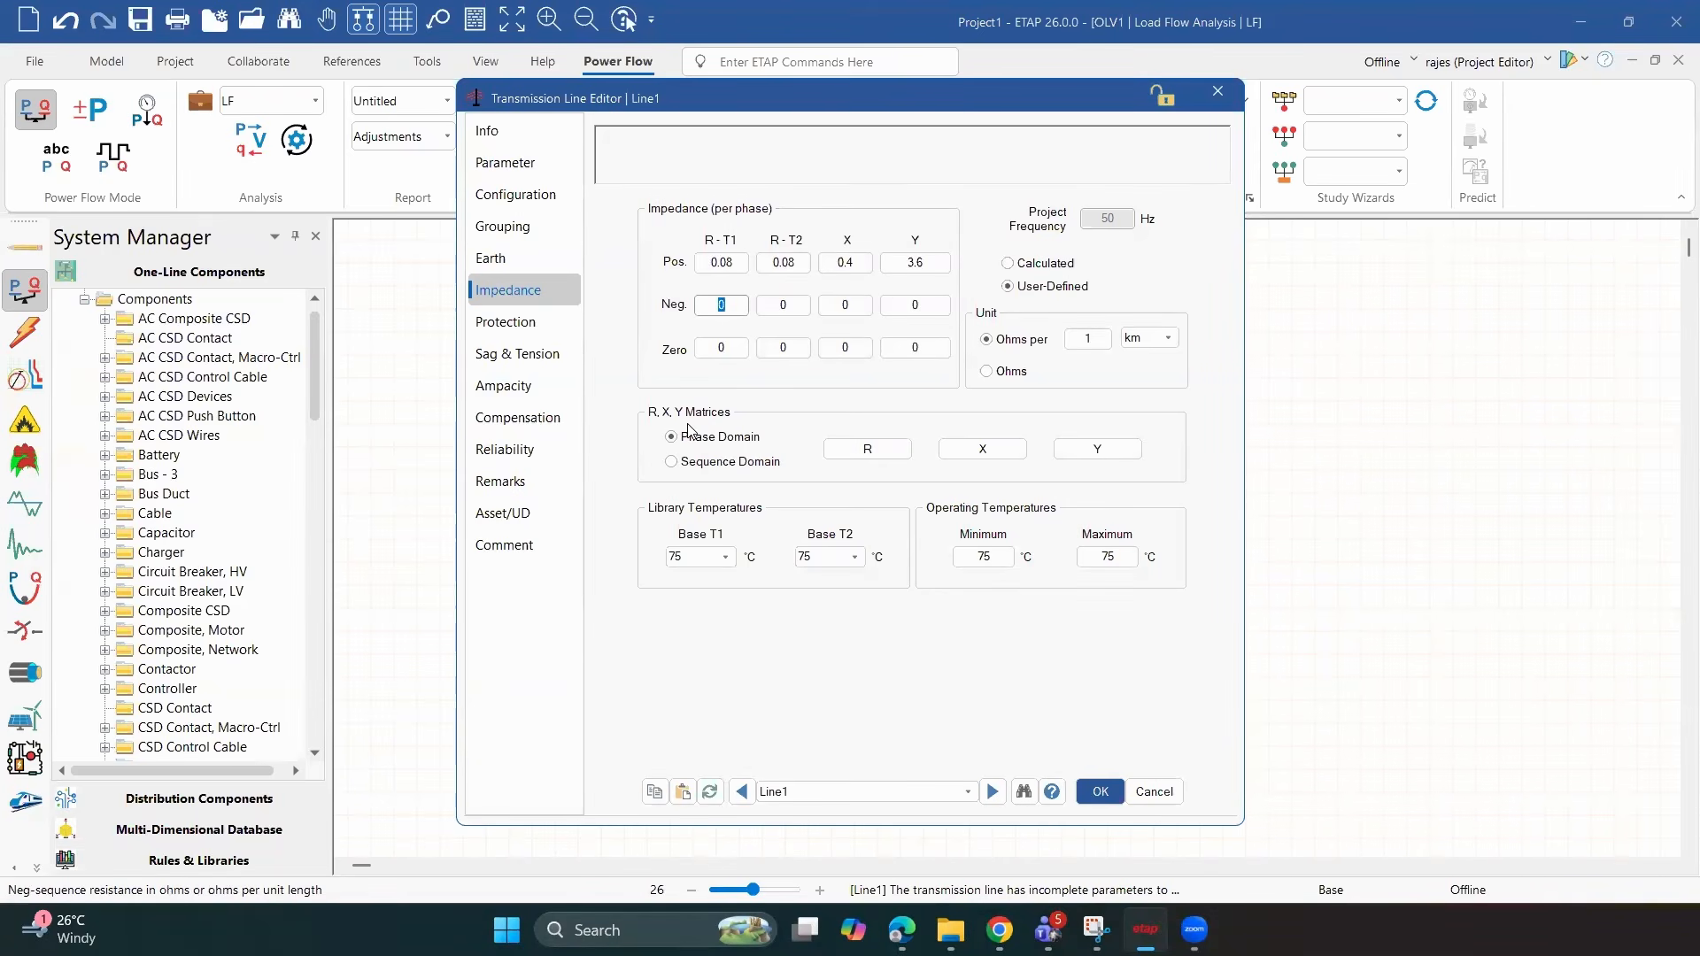
pyautogui.press('Return')
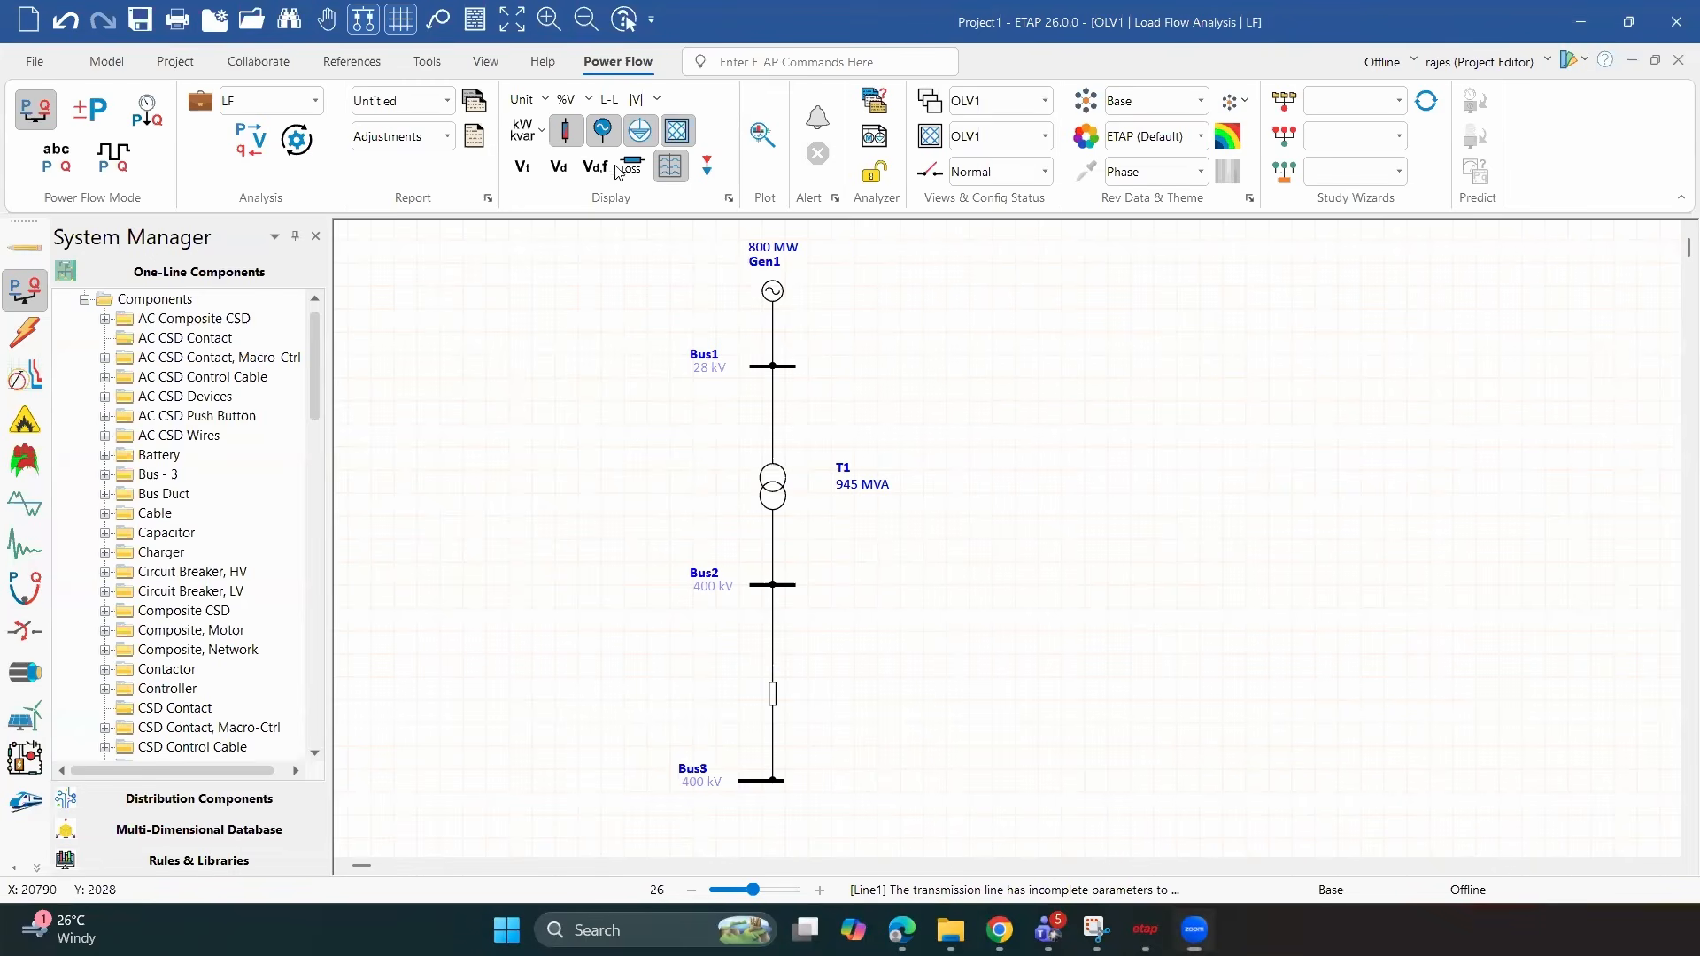
# Enable the kV, Z and Tap annotations for transformers in the load flow AC display options
pyautogui.click(645, 142)
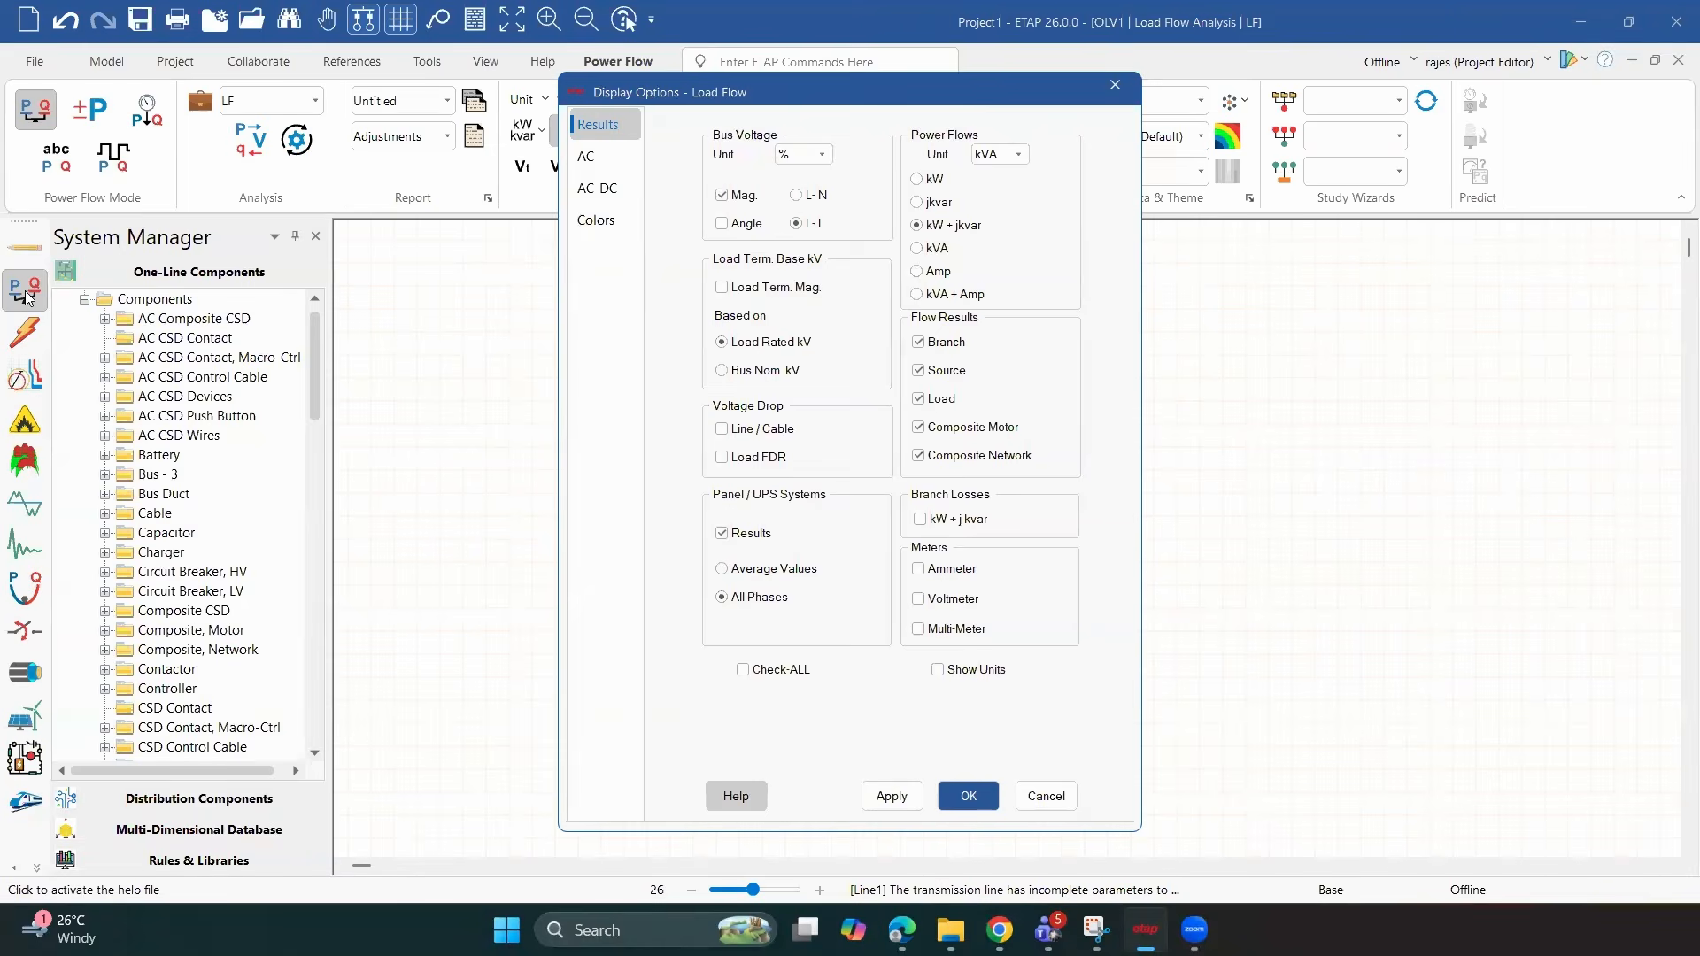
pyautogui.click(1115, 84)
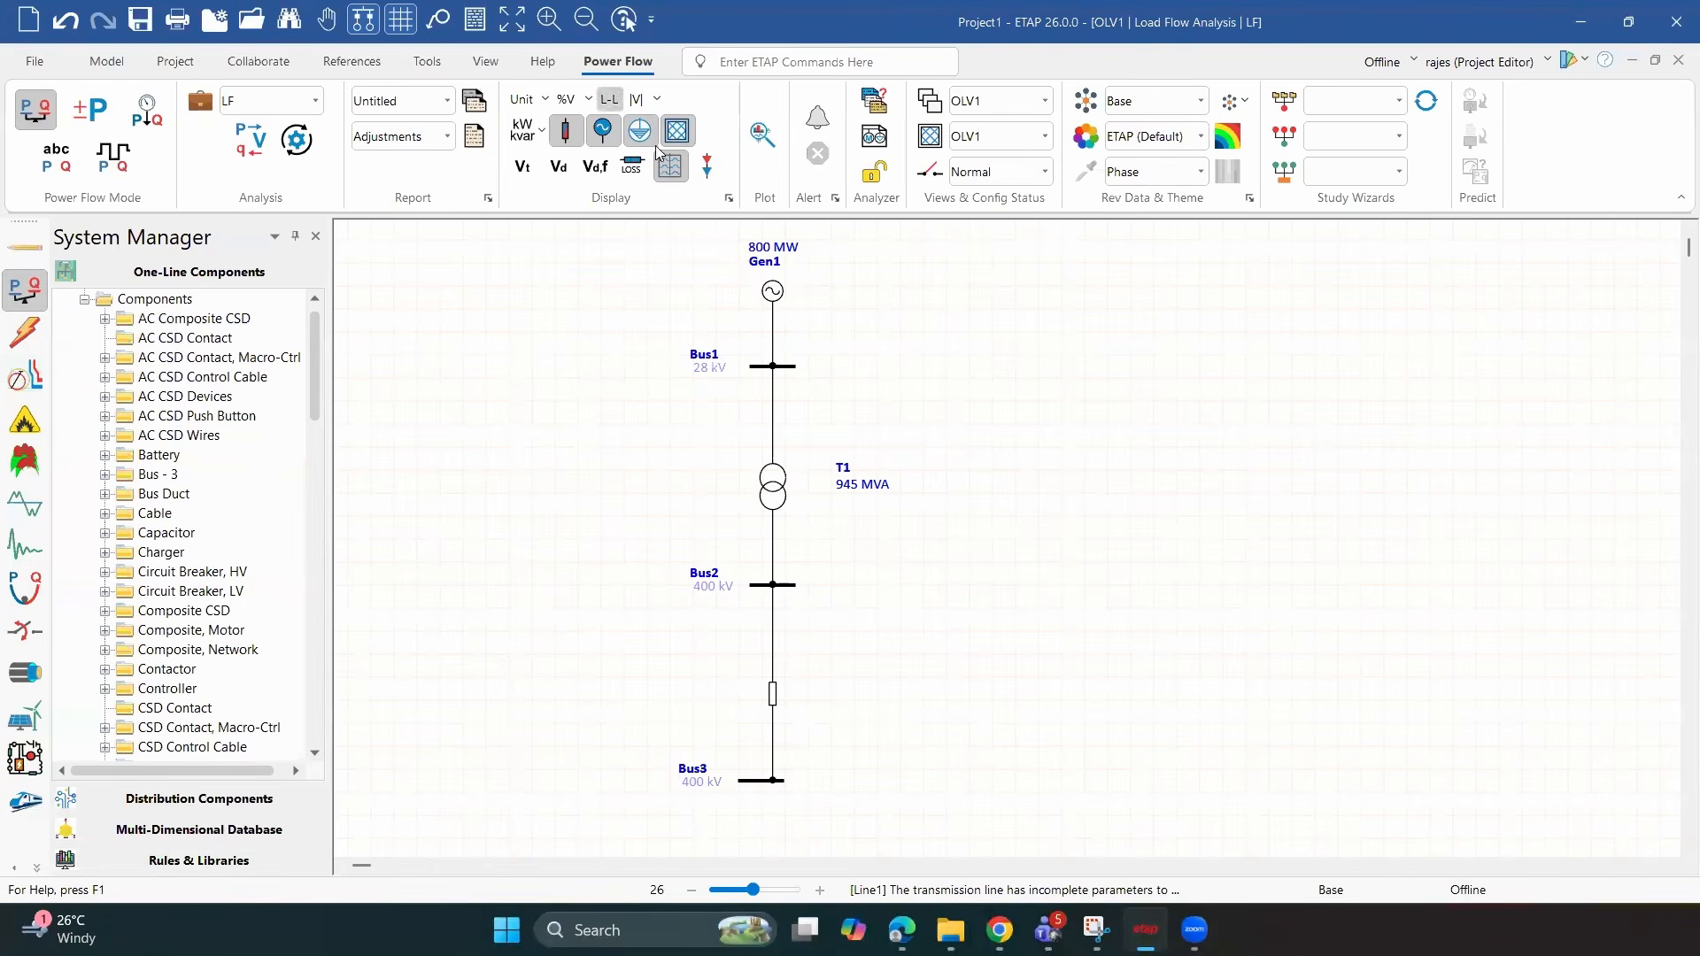
pyautogui.click(728, 198)
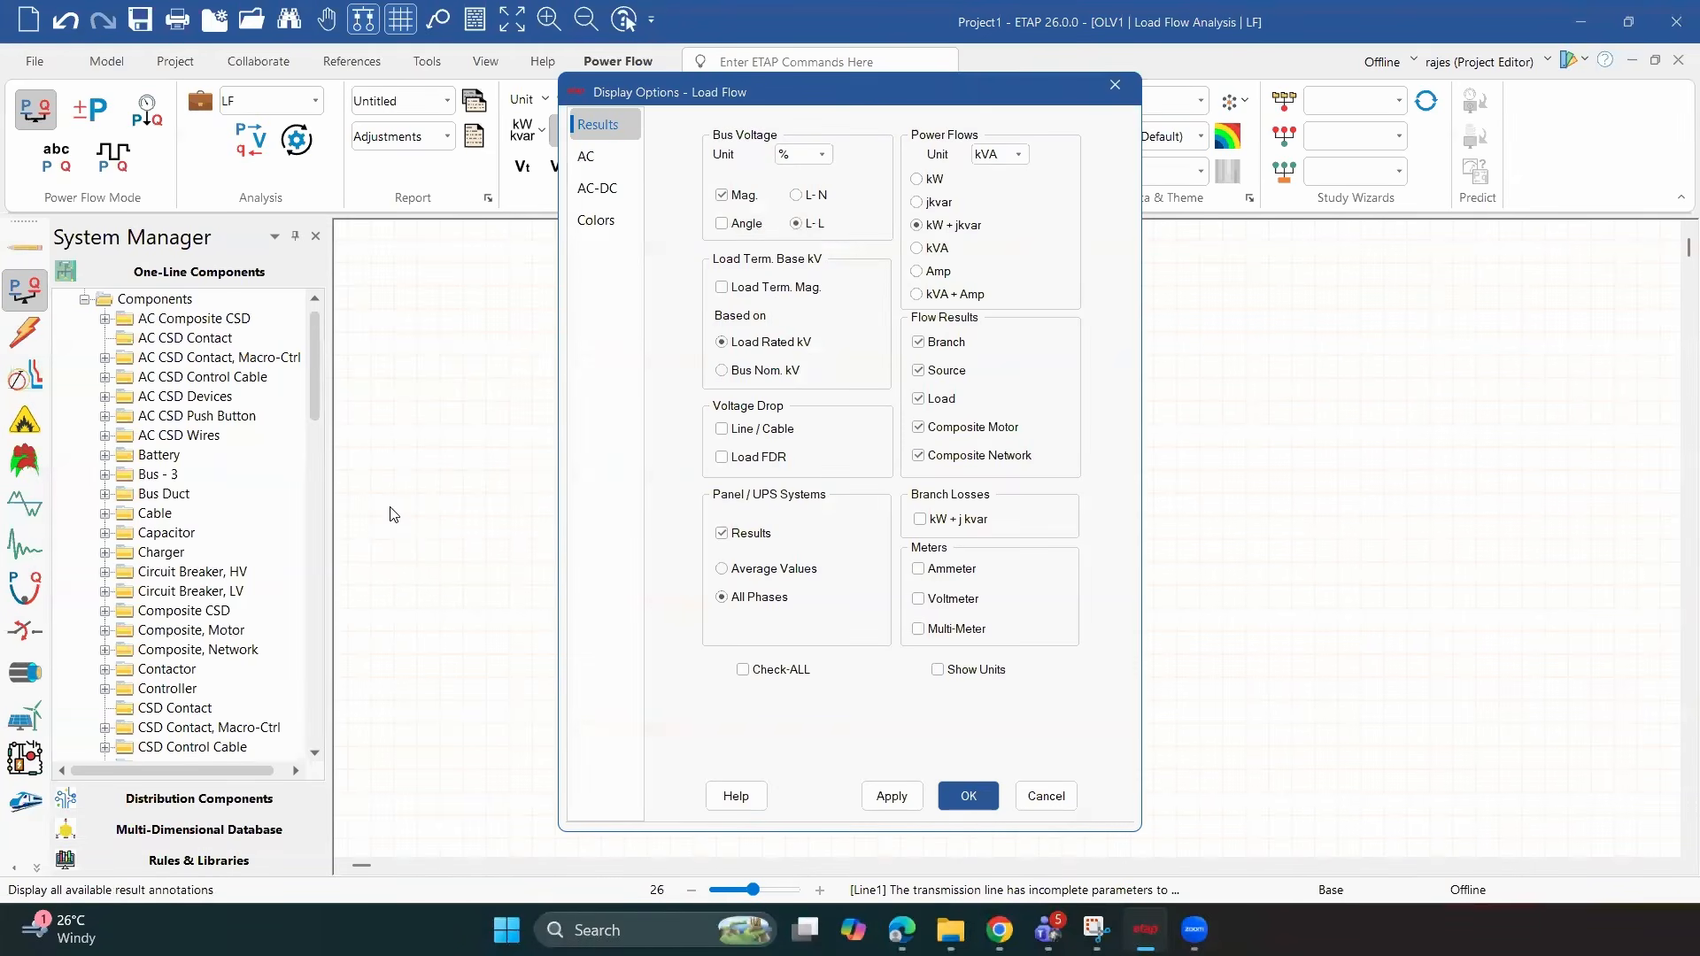
pyautogui.press('Down')
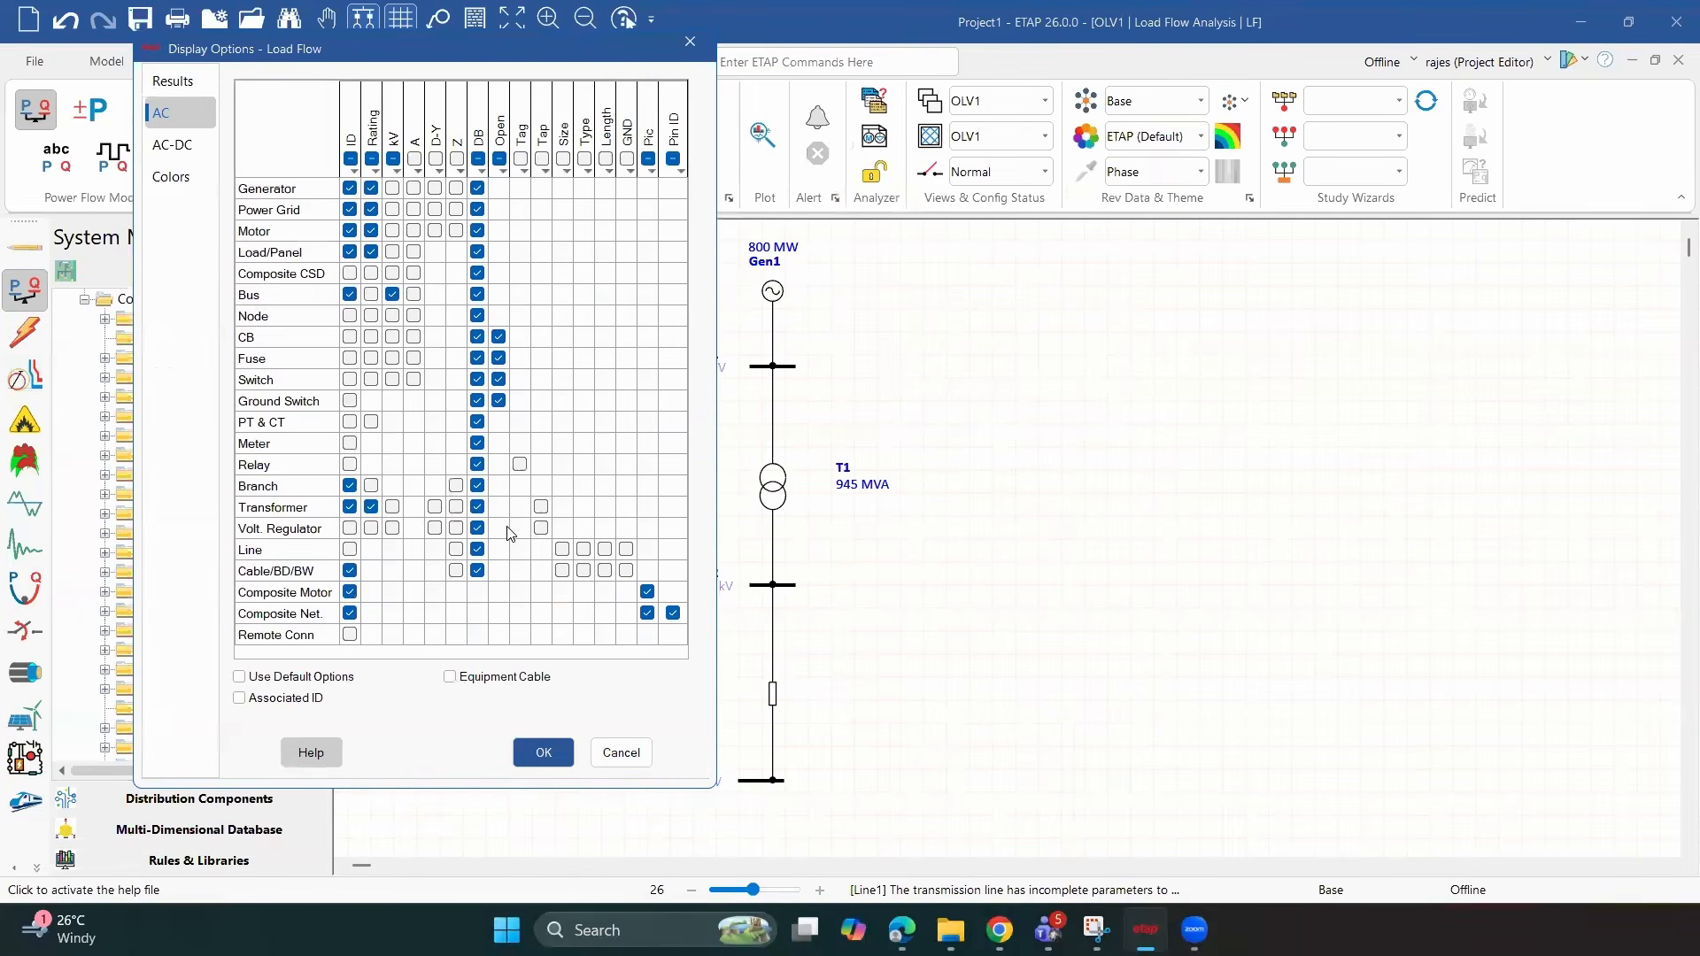
pyautogui.click(392, 506)
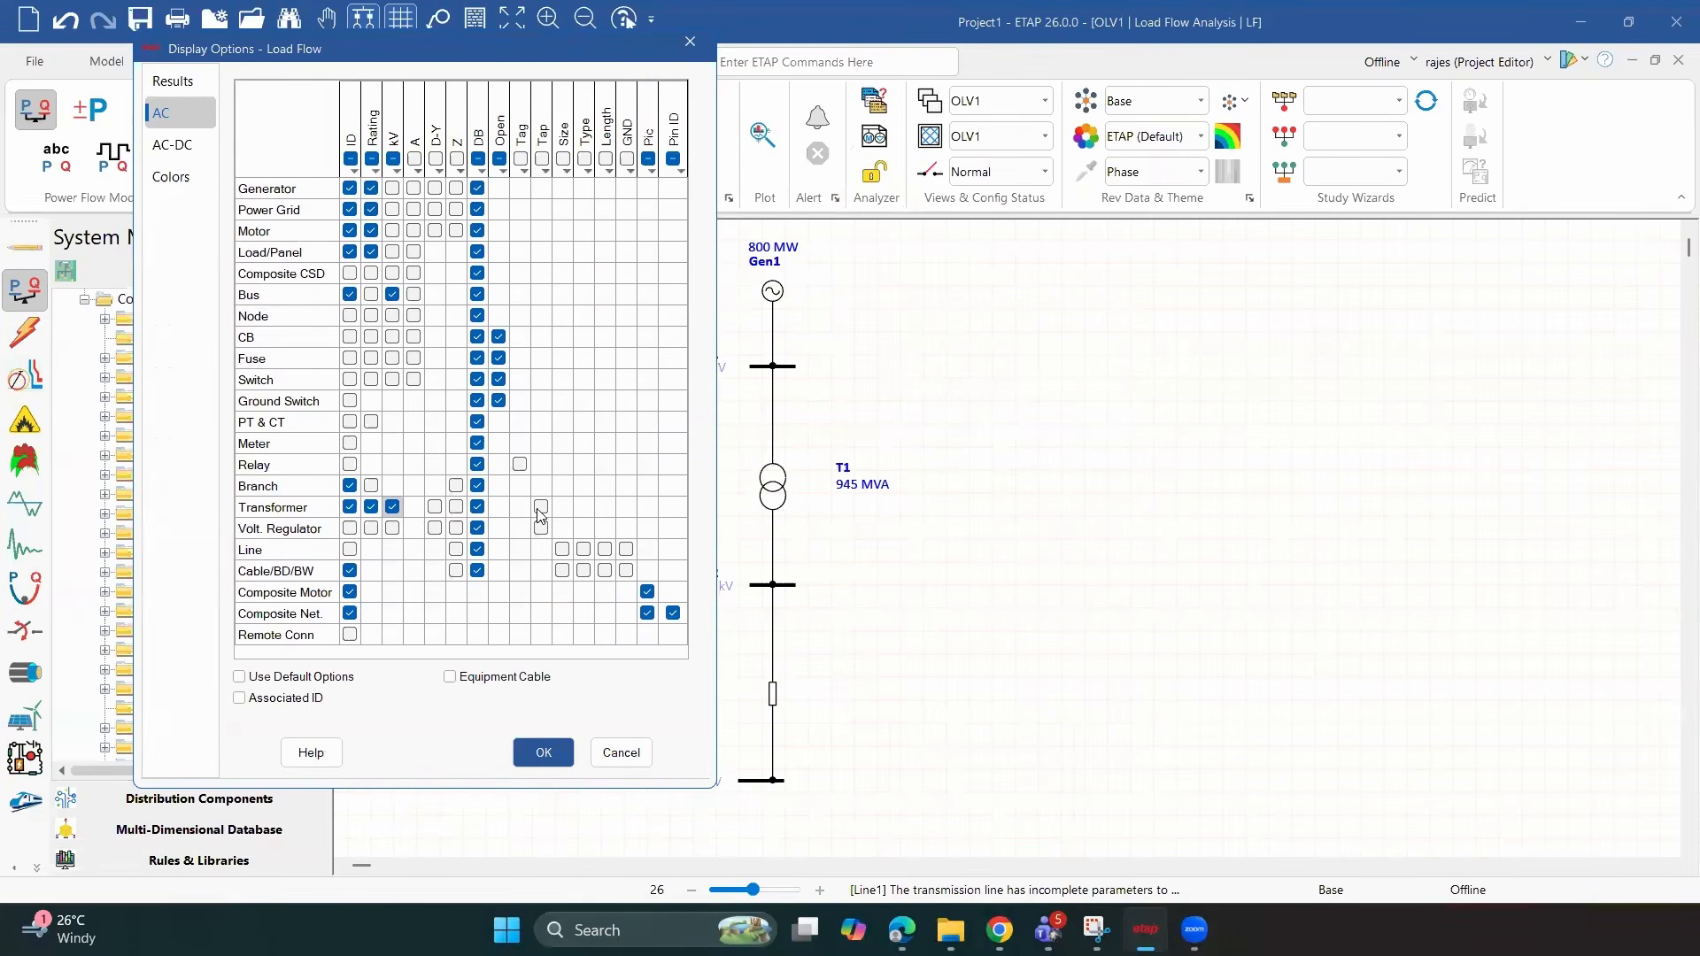
pyautogui.click(456, 506)
pyautogui.click(541, 506)
pyautogui.press('Return')
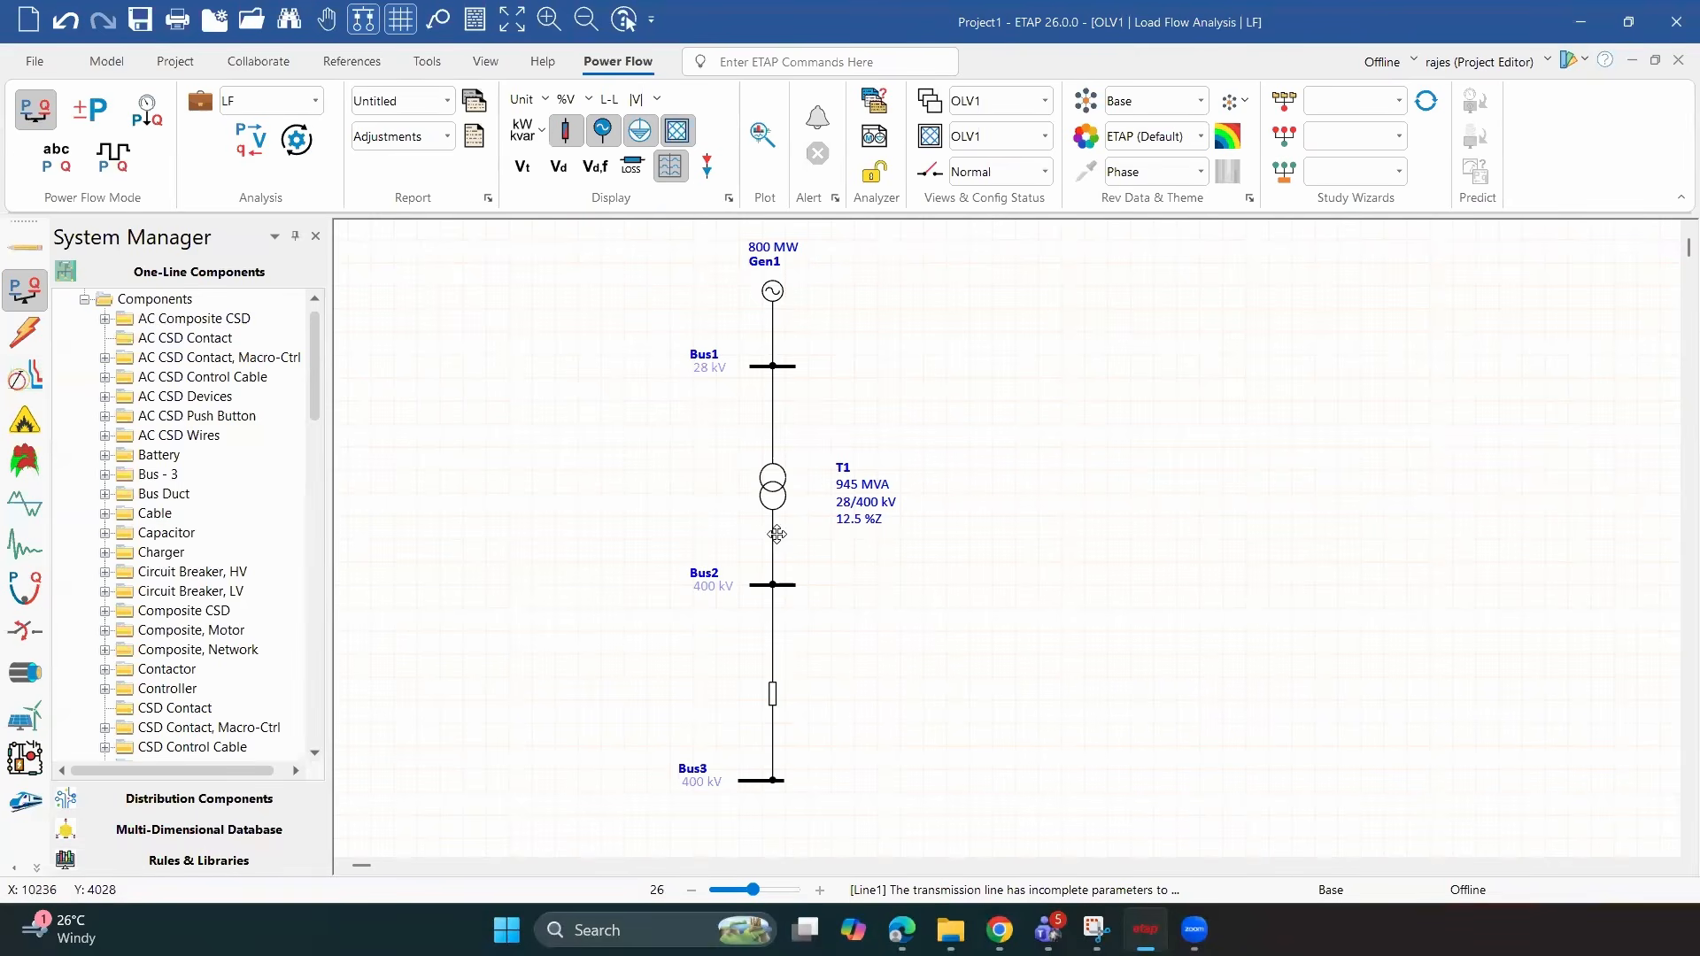
# Enable the Z, Size, Type and Length annotations for lines in the load flow AC display options
pyautogui.click(729, 199)
pyautogui.click(605, 156)
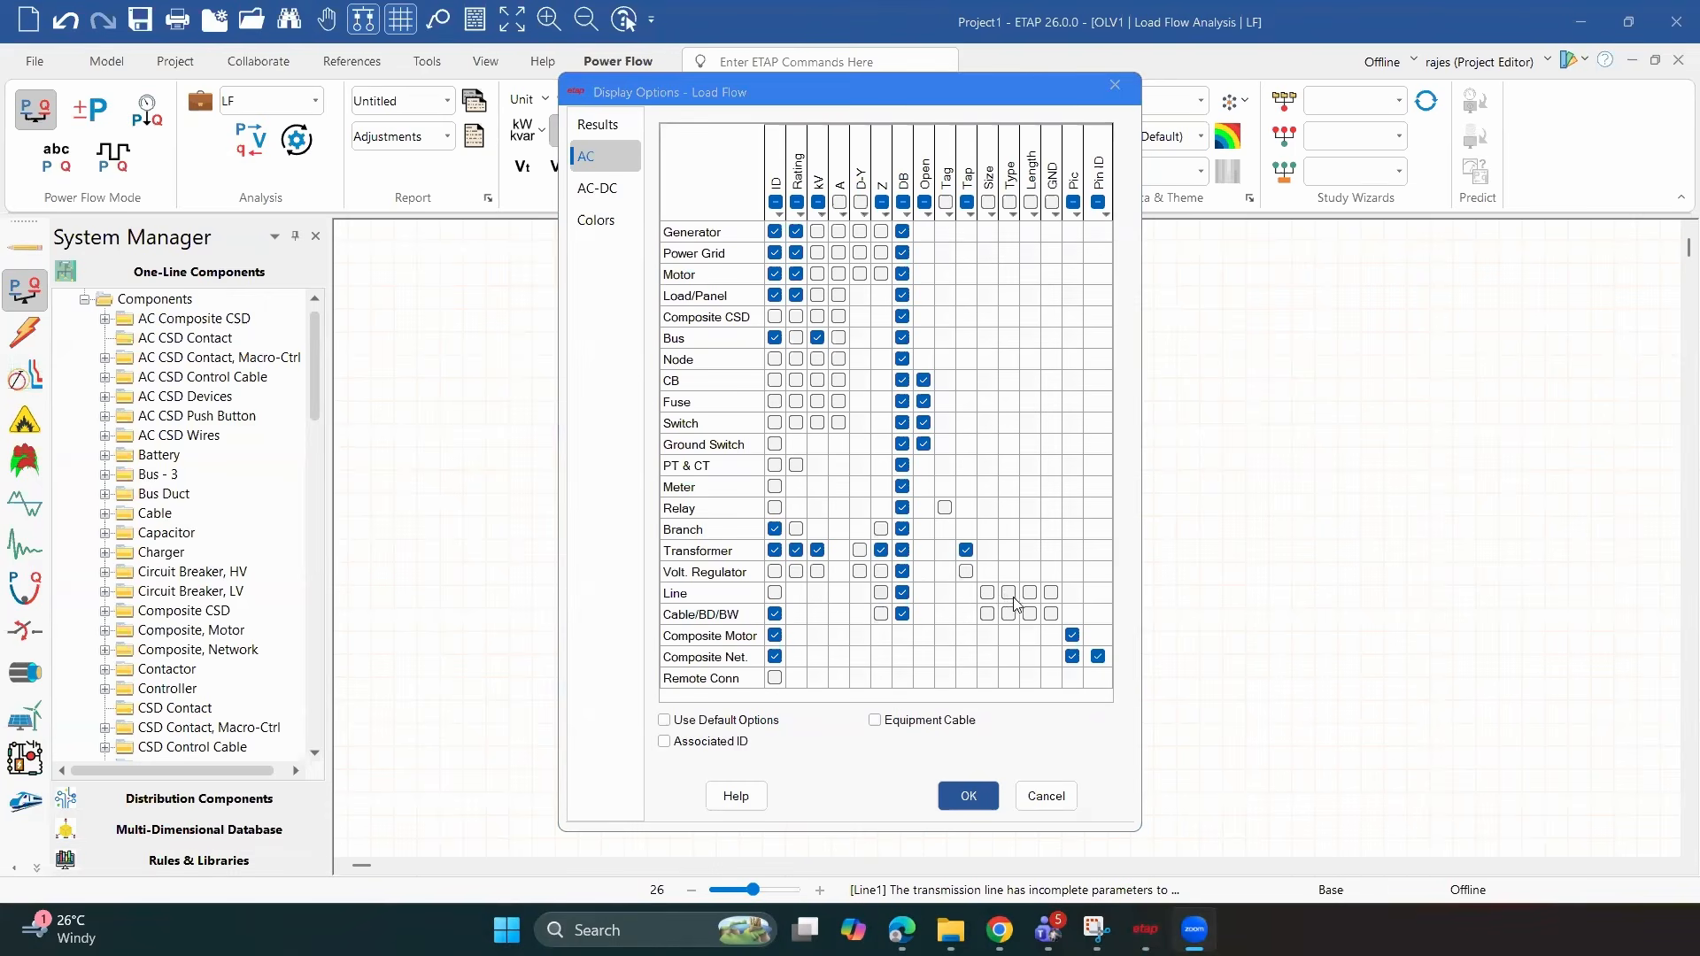
pyautogui.click(880, 594)
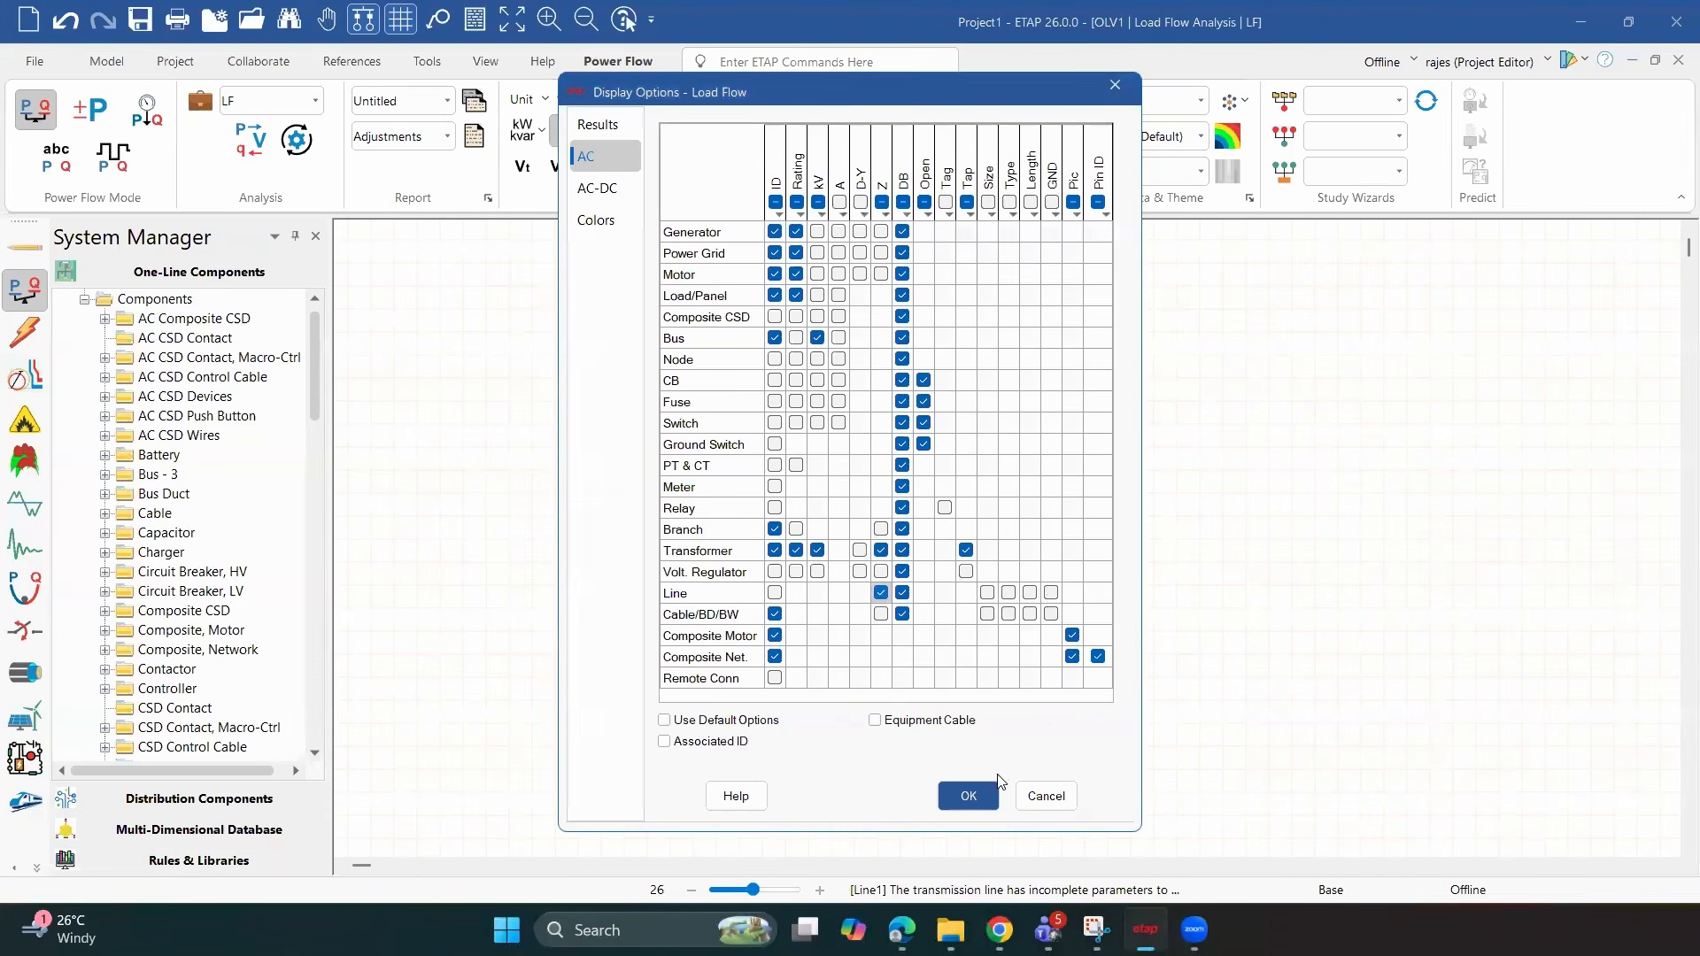
pyautogui.click(988, 593)
pyautogui.click(1009, 593)
pyautogui.click(1030, 594)
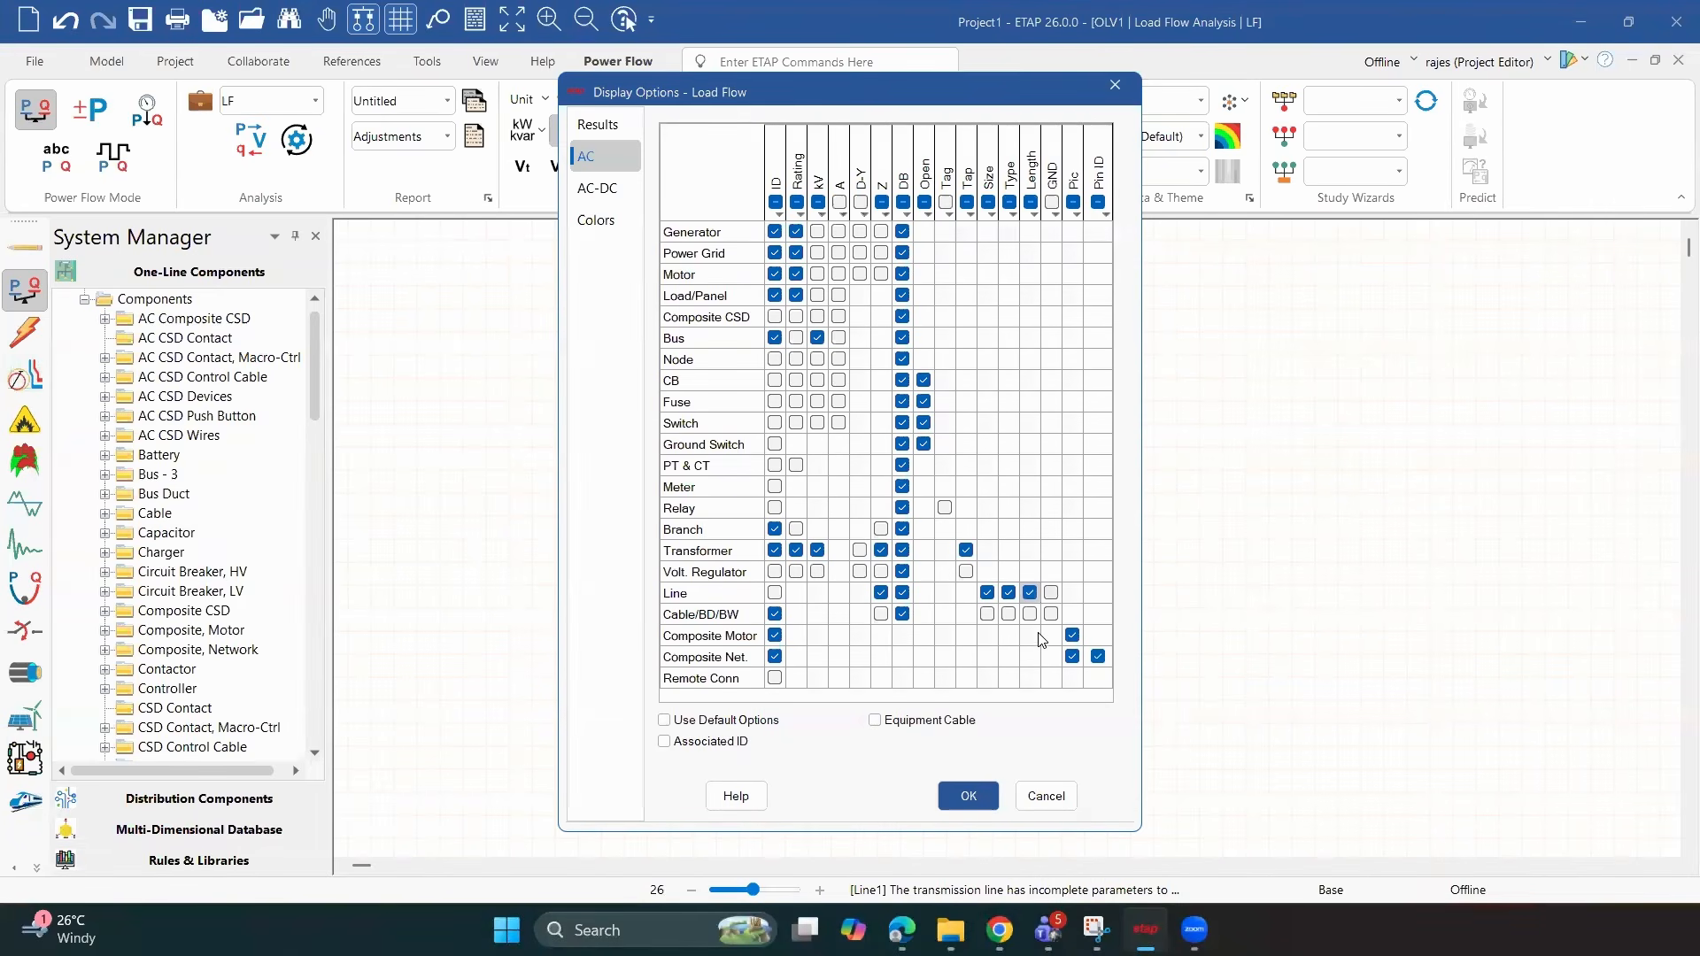
pyautogui.press('Return')
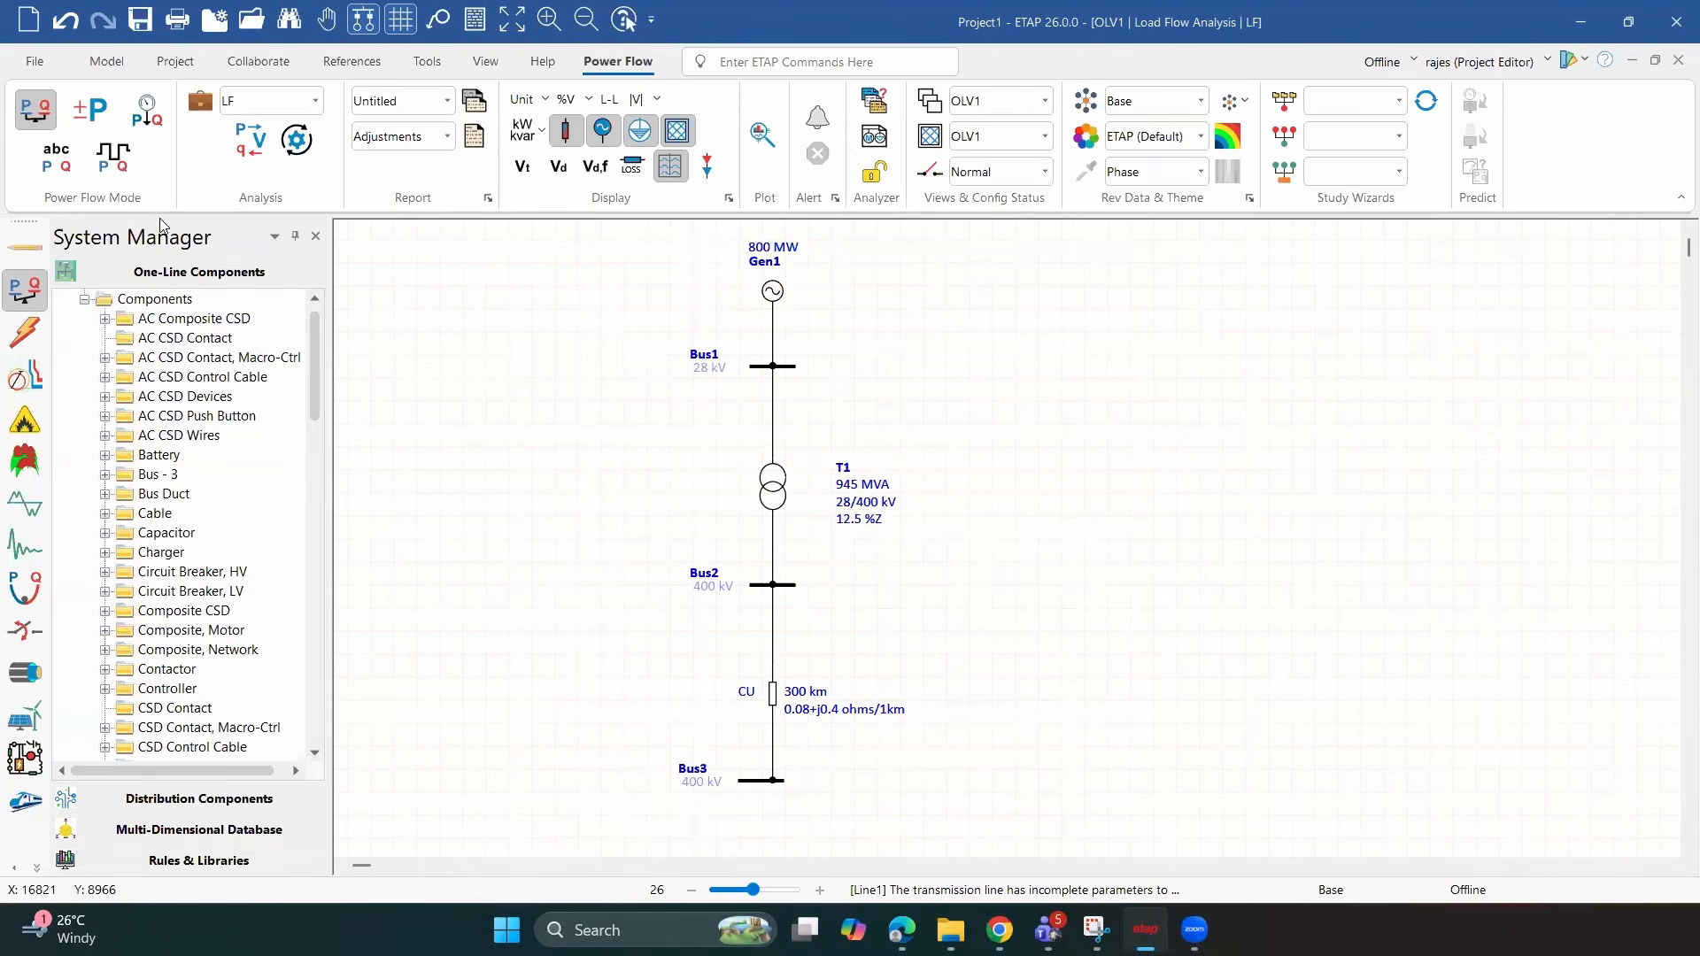
# Run the load flow and display results in MVA with units, voltage angles, line/cable voltage drop and branch losses
pyautogui.click(260, 159)
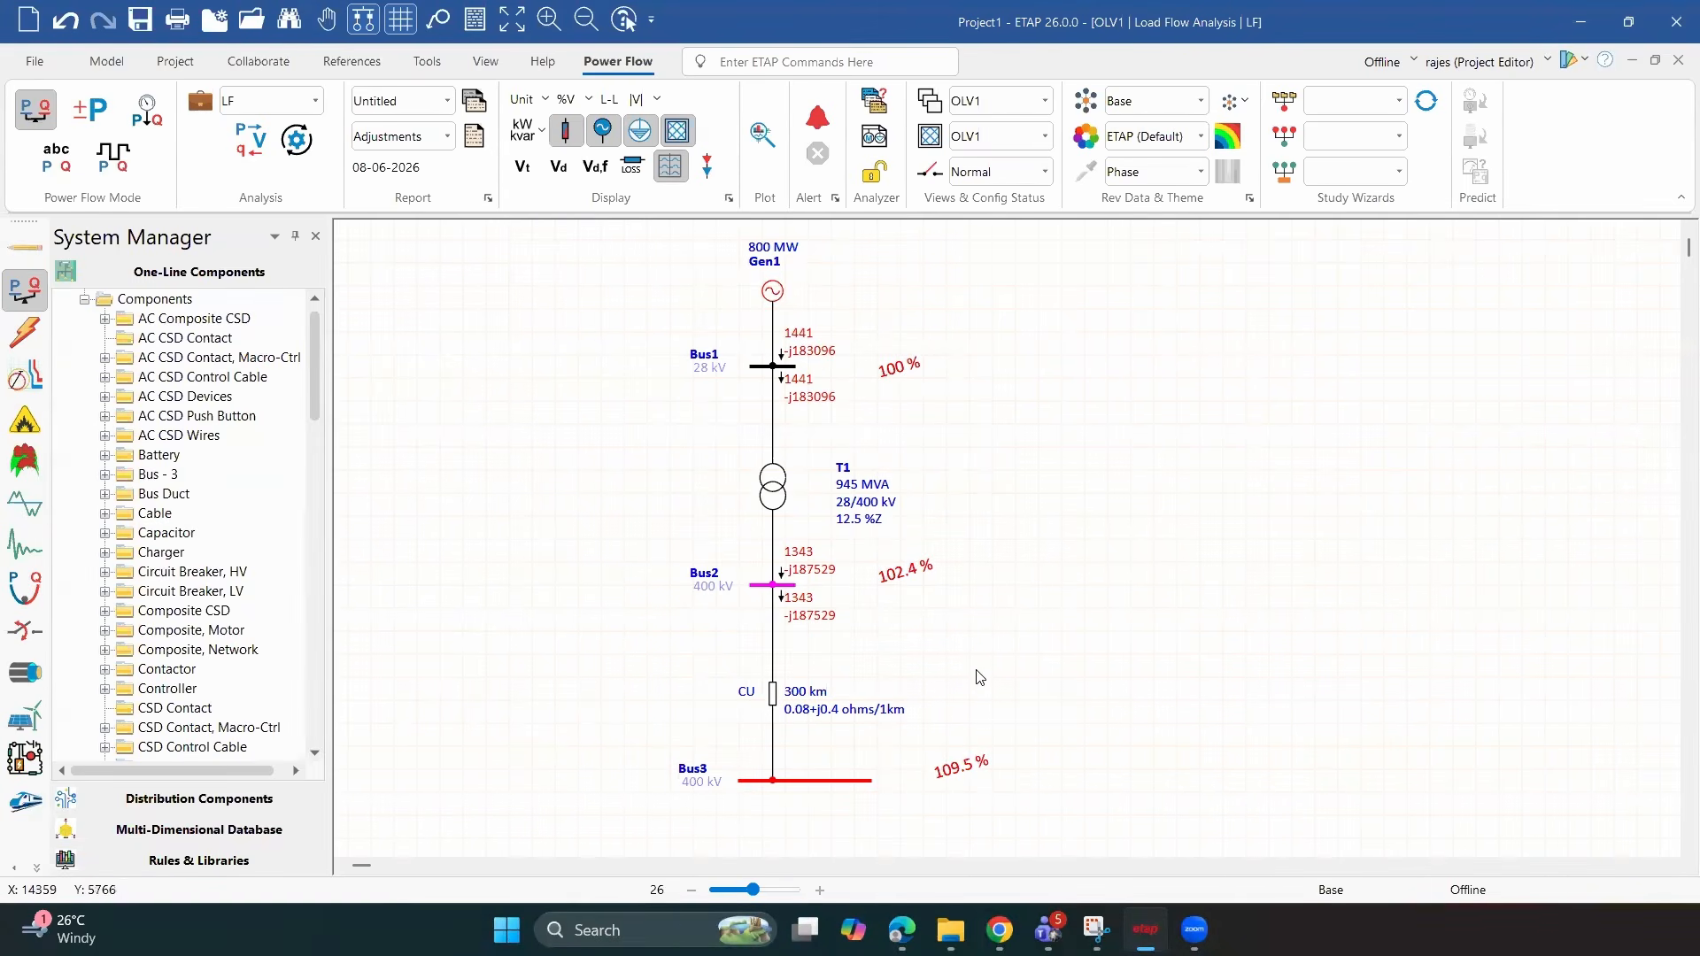
pyautogui.click(728, 197)
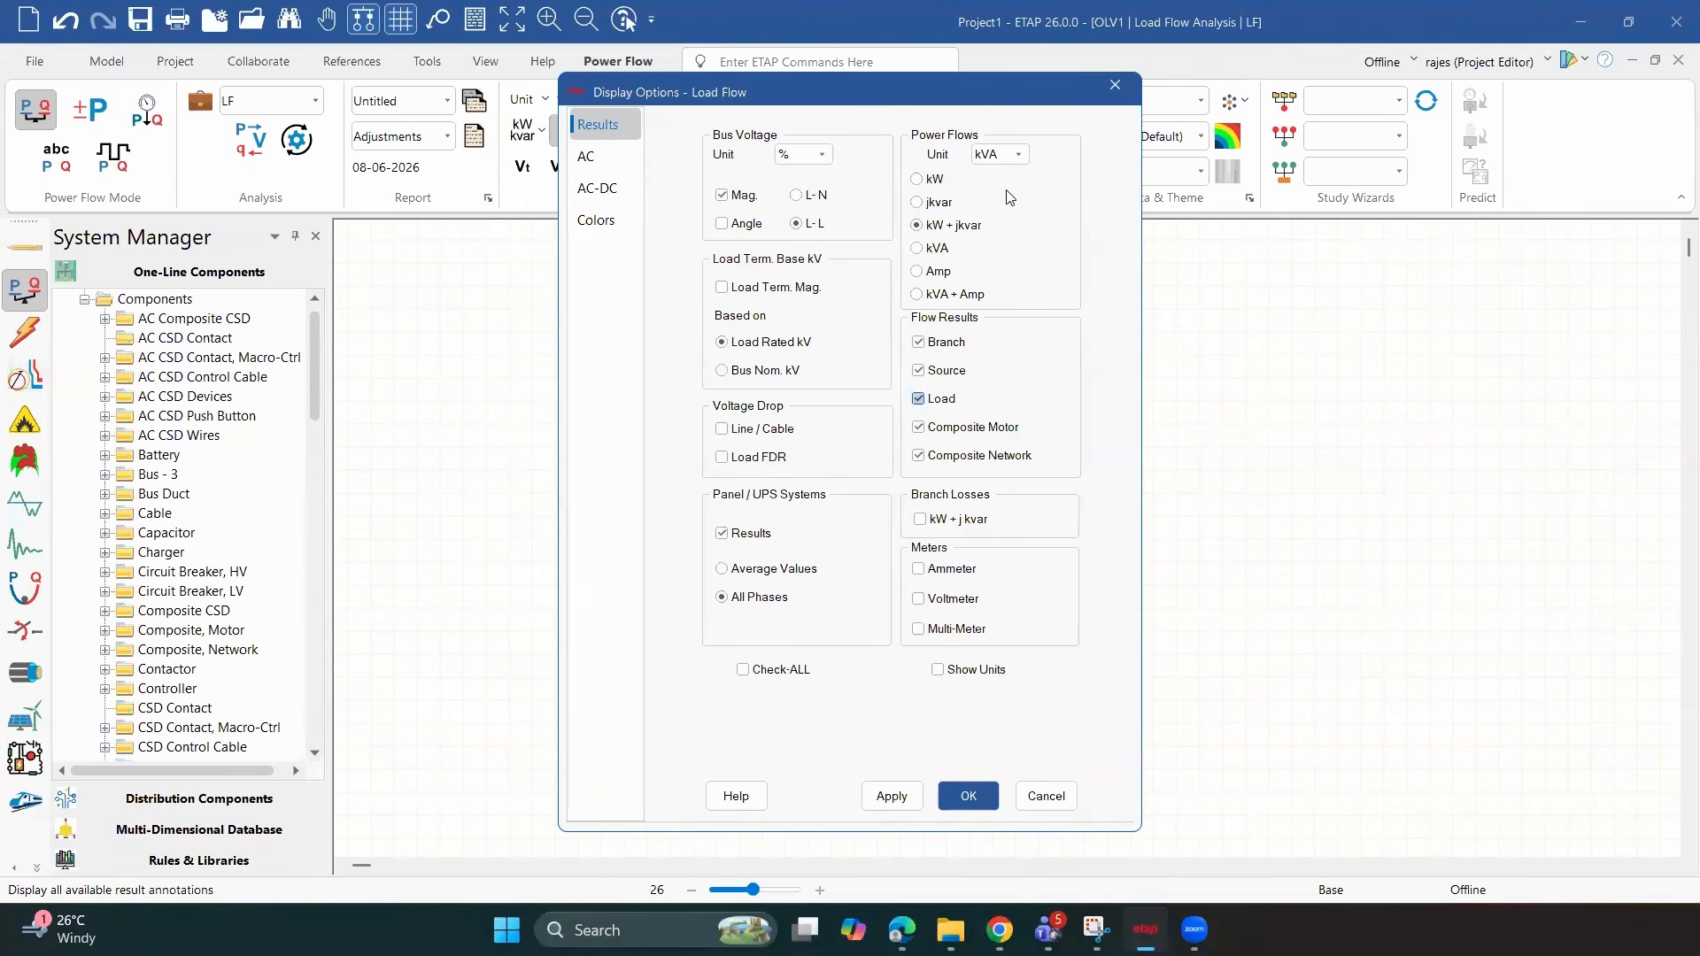
pyautogui.click(938, 670)
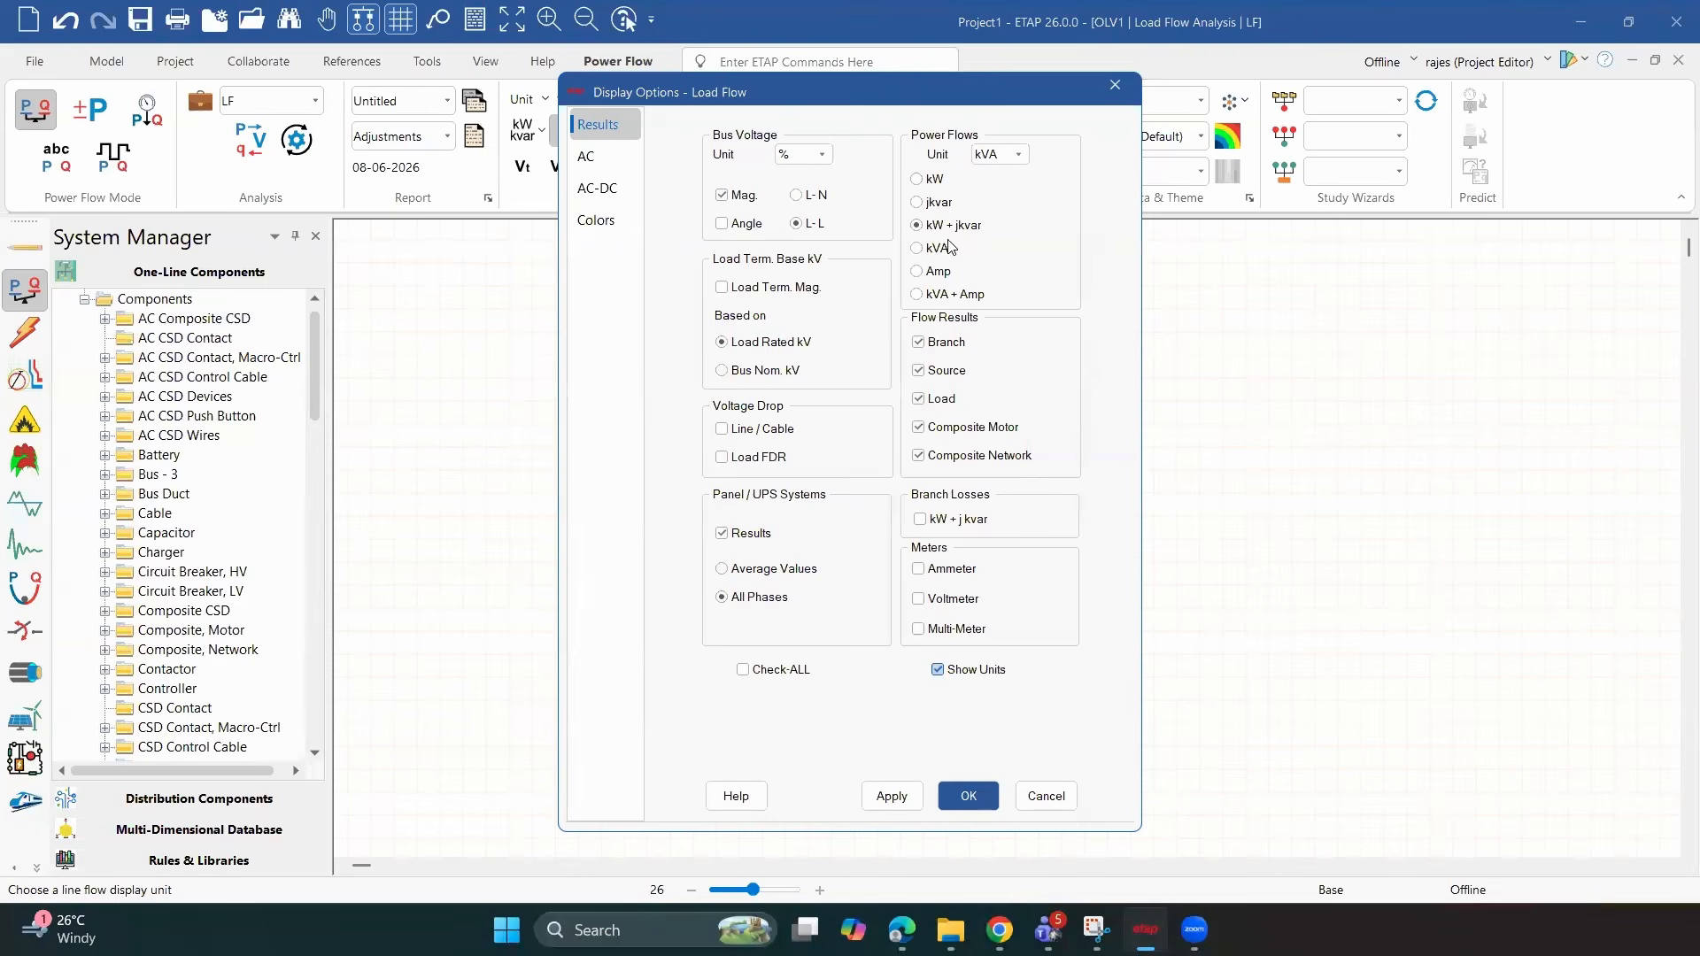
pyautogui.hotkey('alt', 'Down')
pyautogui.press('Down')
pyautogui.press('Return')
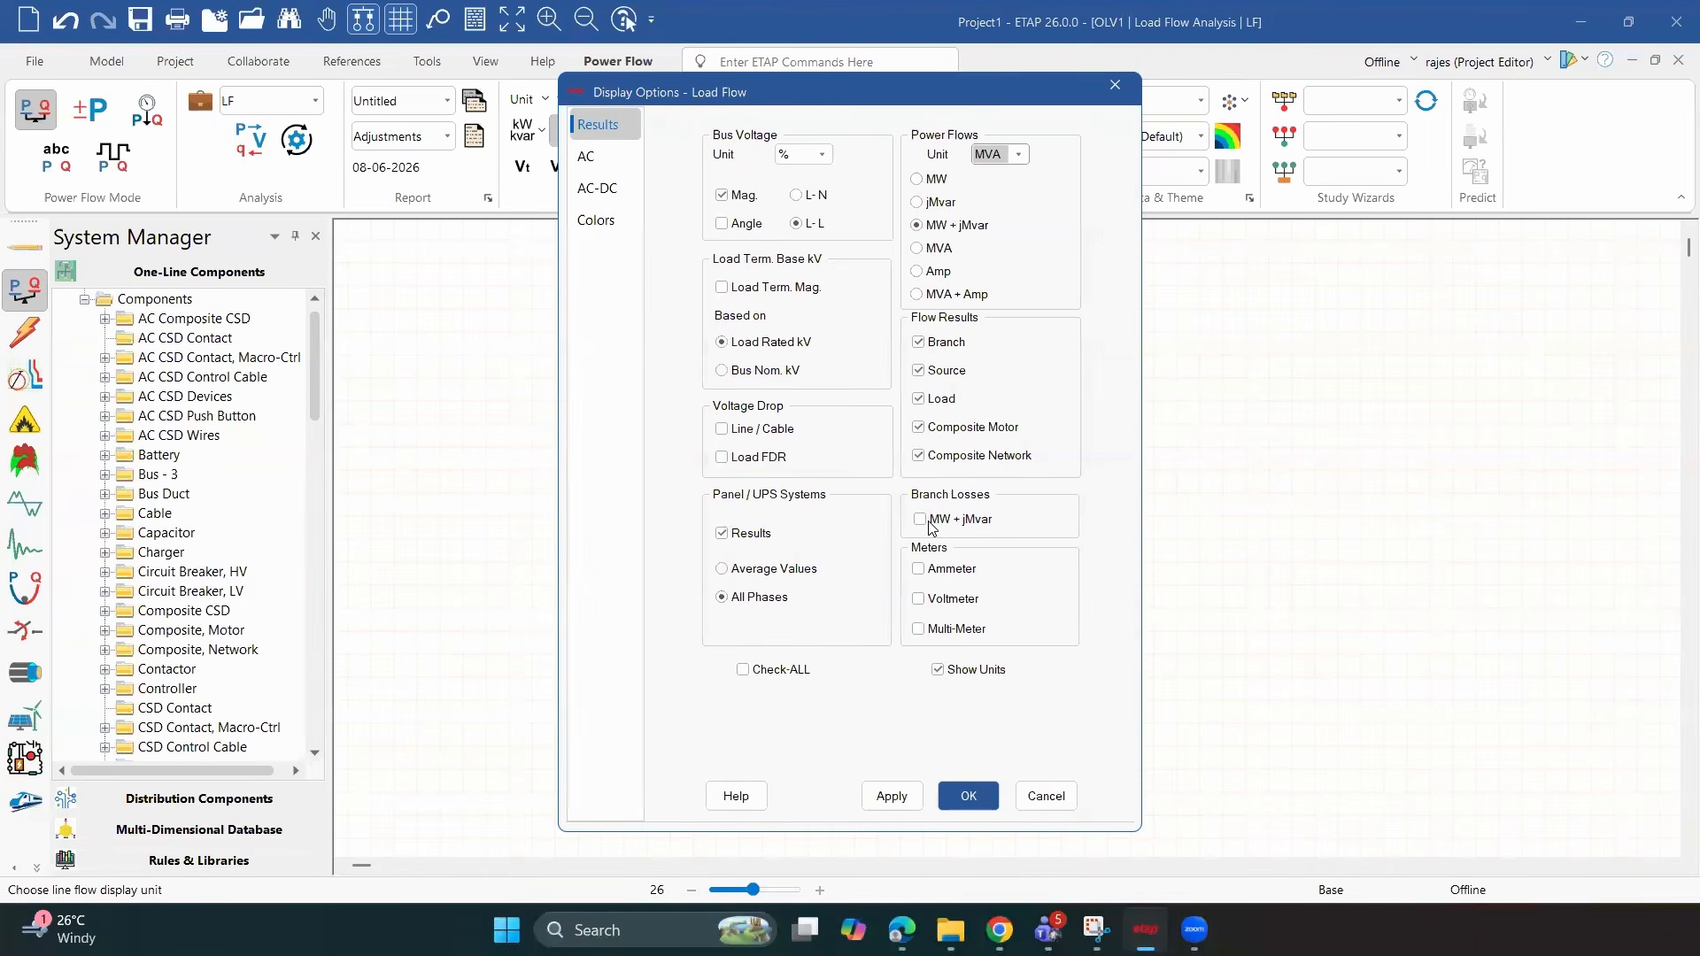
pyautogui.click(723, 224)
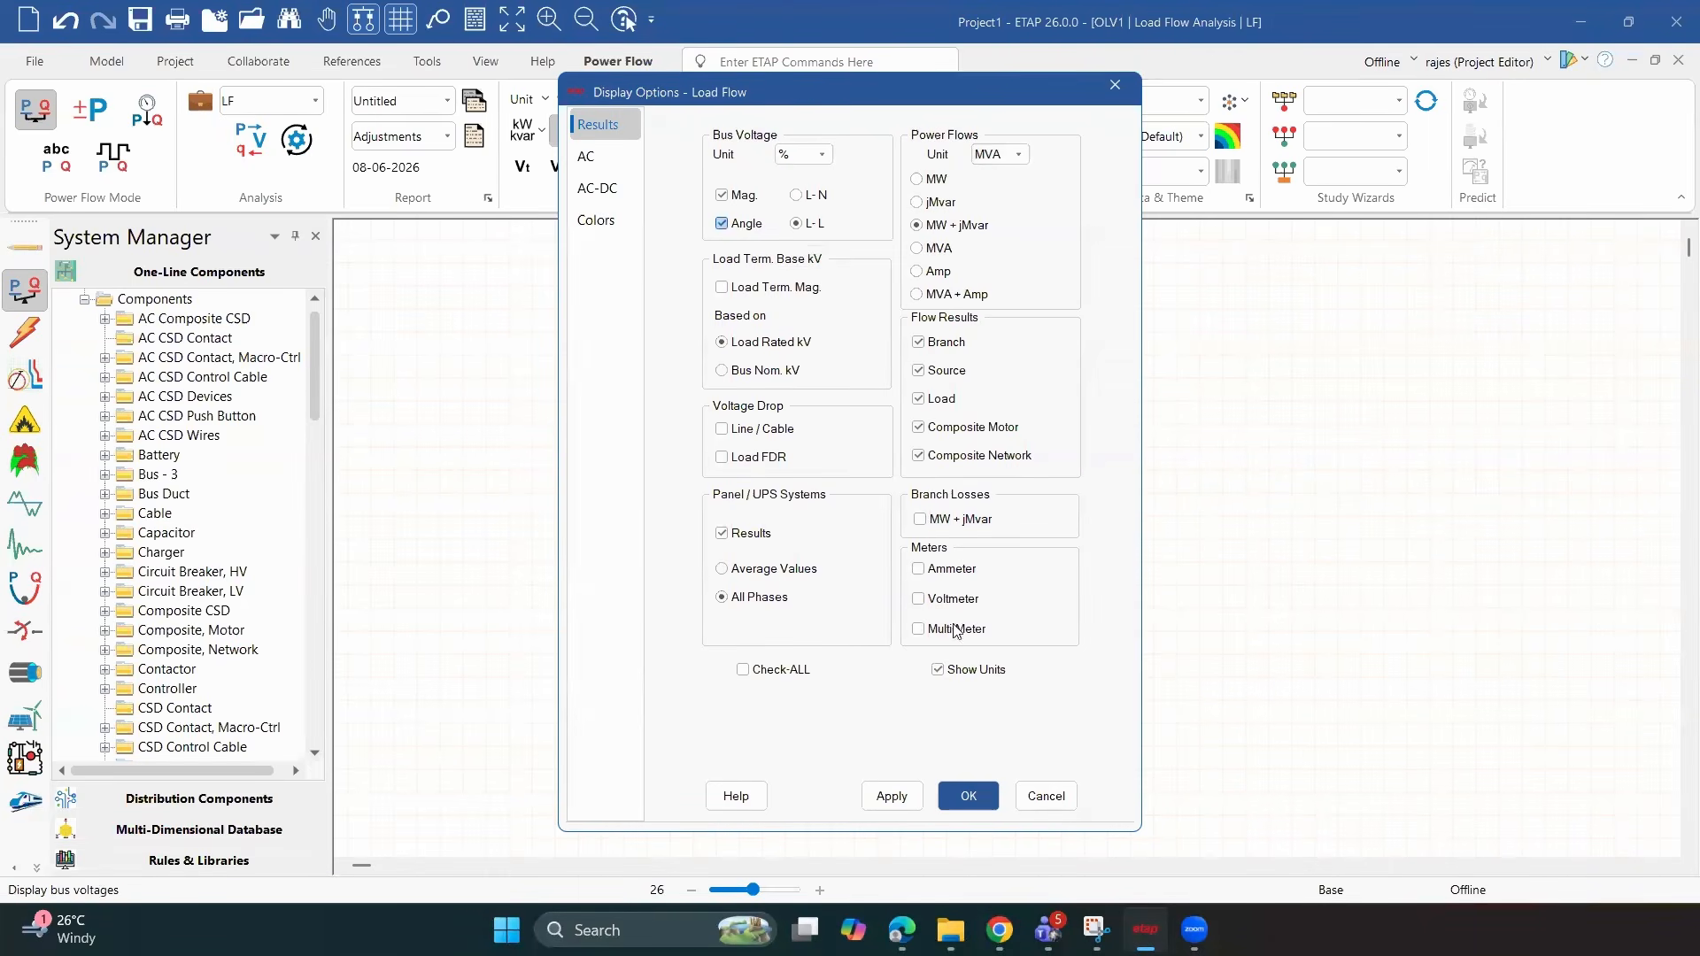
pyautogui.click(920, 519)
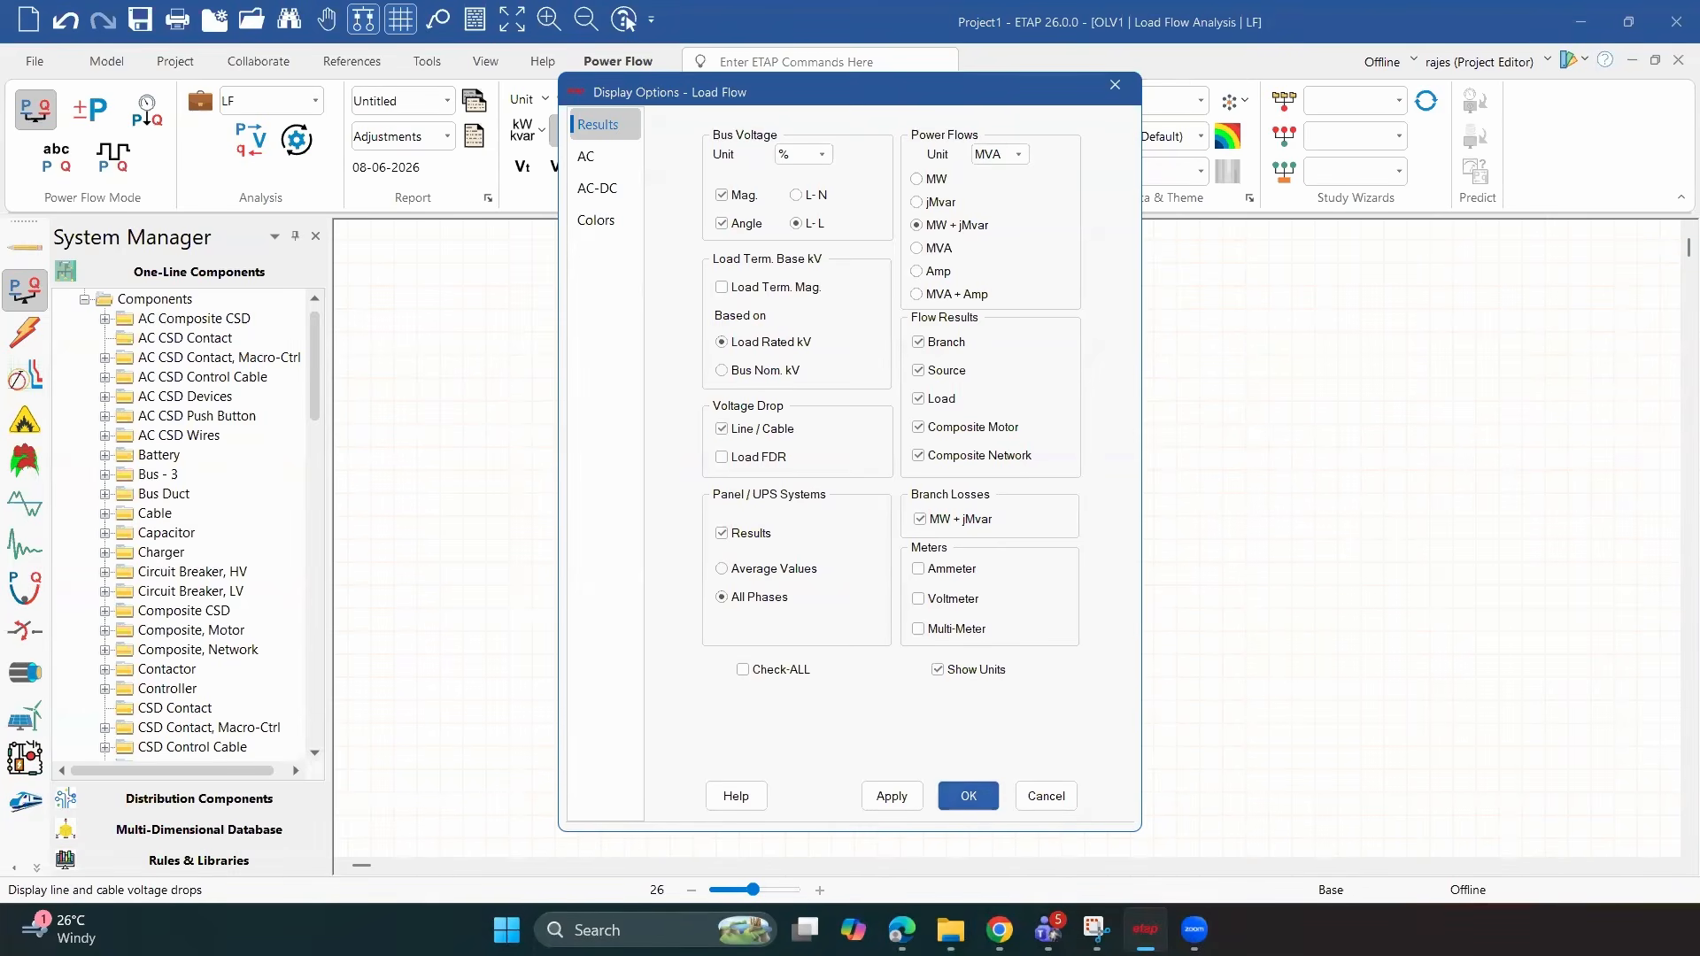
pyautogui.click(968, 795)
# Move the T1 loss label to the transformer's left and place the Bus2 and Bus3 angle labels beneath their voltage percentages
pyautogui.moveTo(859, 544); pyautogui.dragTo(614, 455)
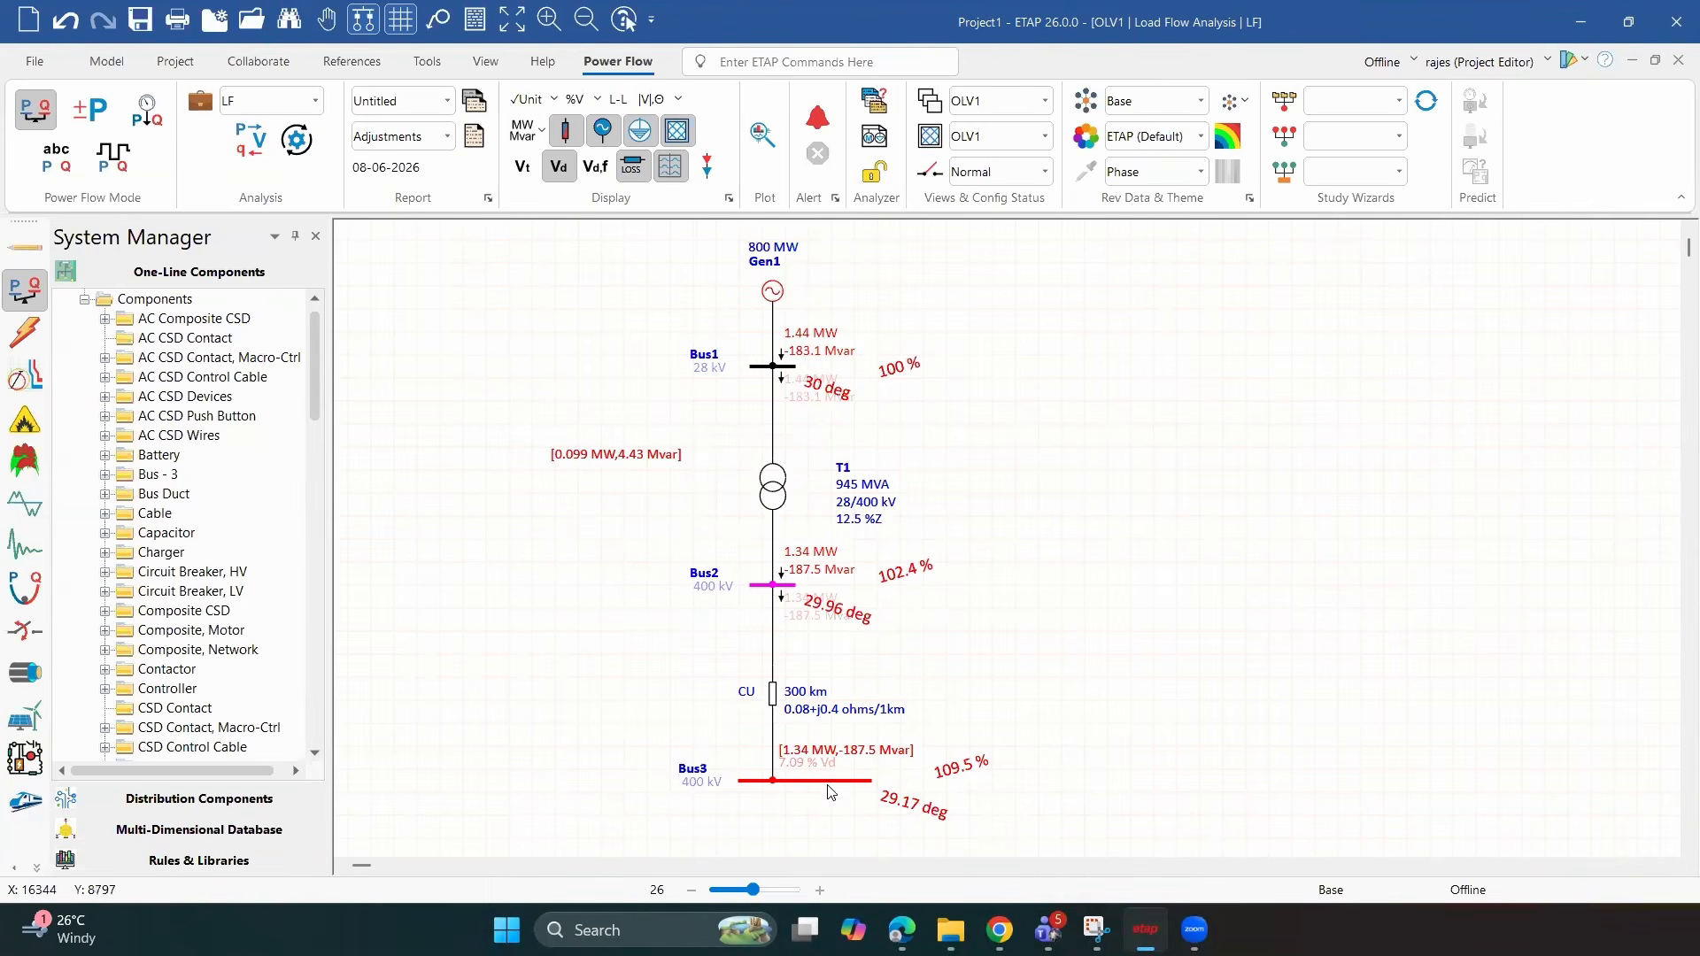
pyautogui.moveTo(837, 610); pyautogui.dragTo(863, 609)
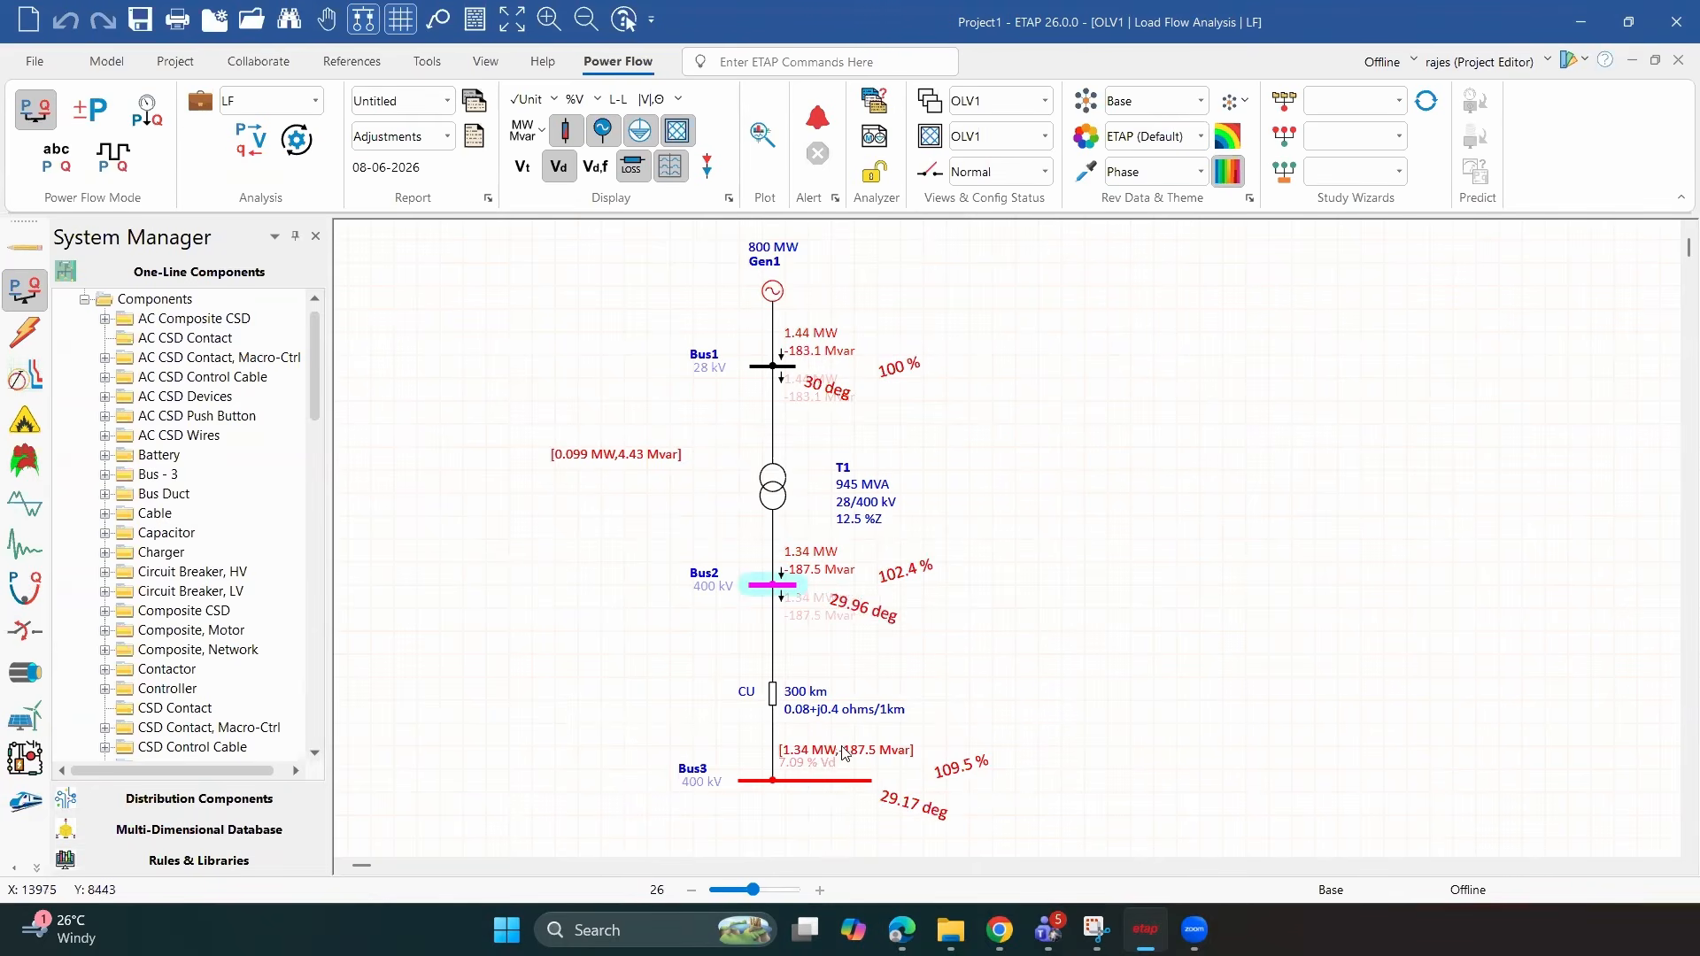
pyautogui.click(845, 777)
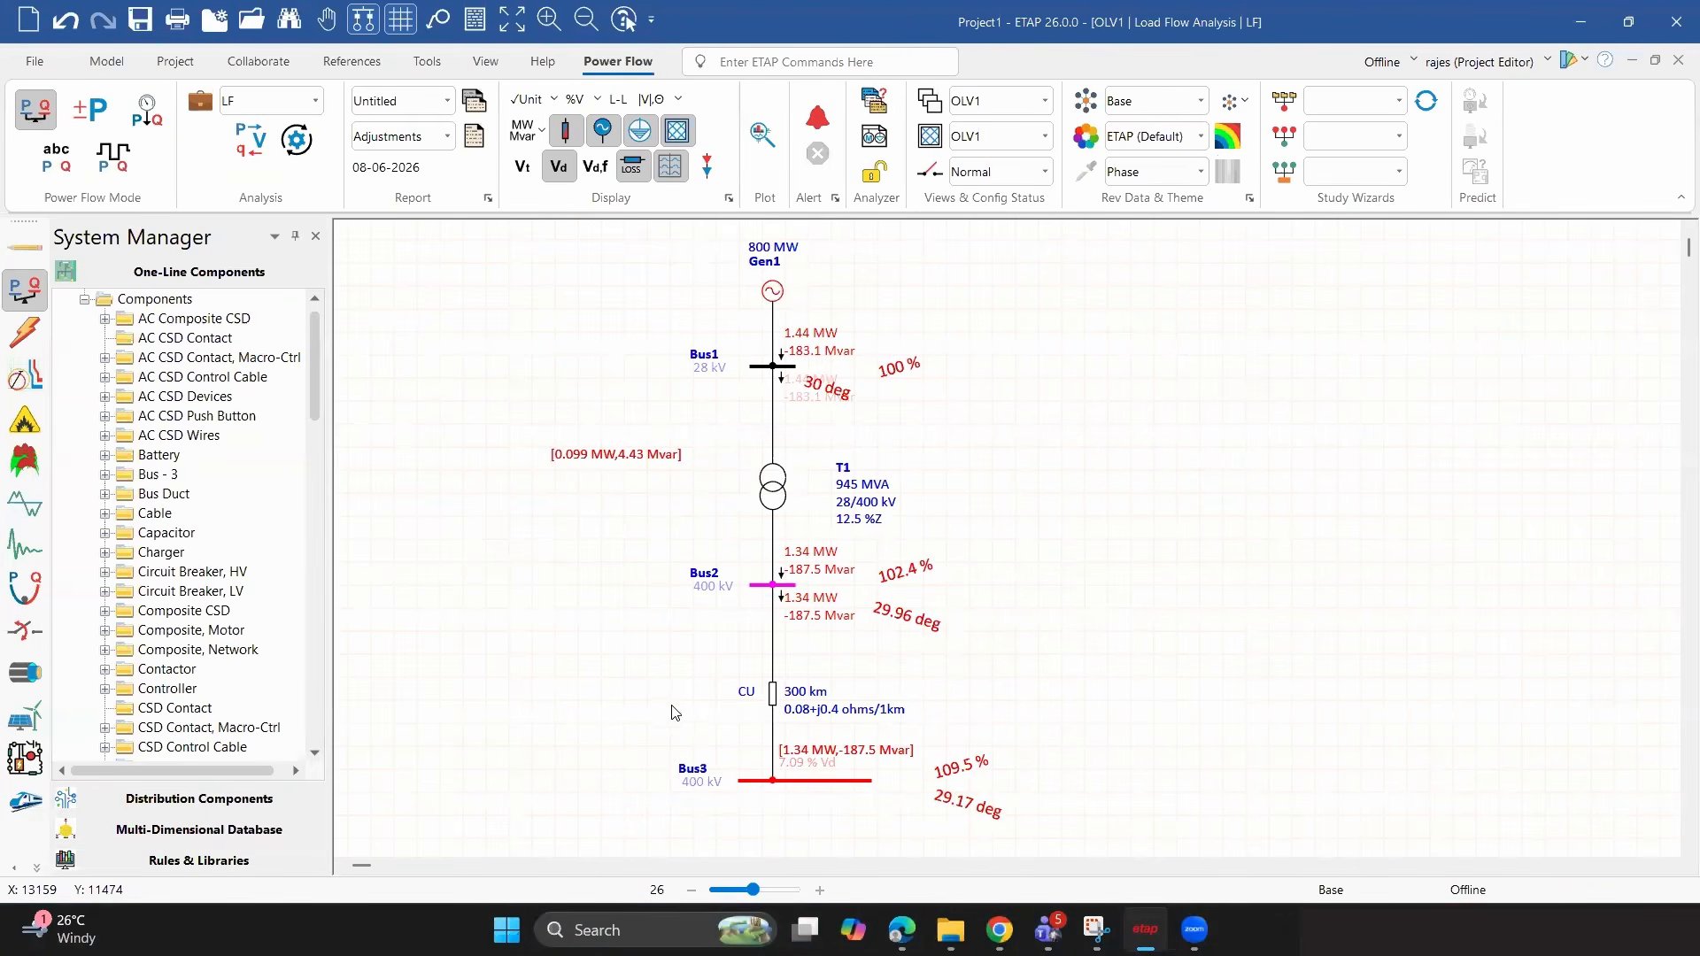
# Shift Bus3 lower, place the line's loss and voltage drop labels left of it, and move Bus1's angle label beneath its voltage percentage
pyautogui.hotkey('ctrl', 'z')
pyautogui.hotkey('ctrl', 'z')
pyautogui.hotkey('ctrl', 'z')
pyautogui.hotkey('ctrl', 'z')
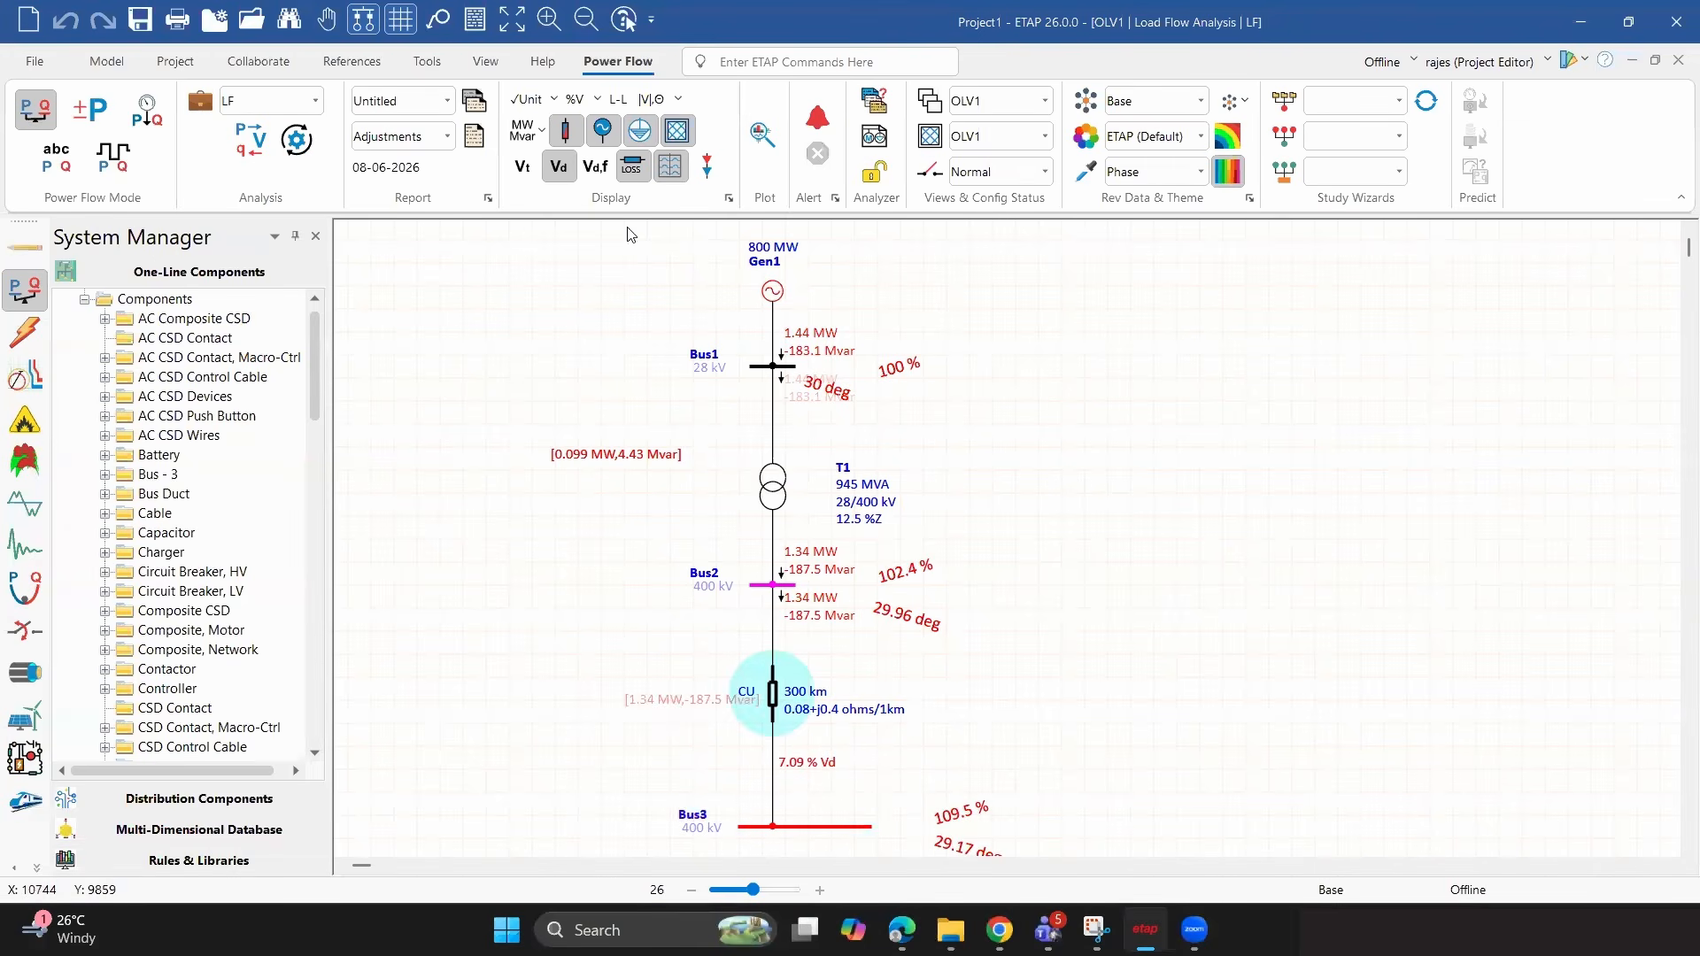
pyautogui.hotkey('ctrl', 'y')
pyautogui.hotkey('ctrl', 'y')
pyautogui.hotkey('ctrl', 'y')
pyautogui.hotkey('ctrl', 'y')
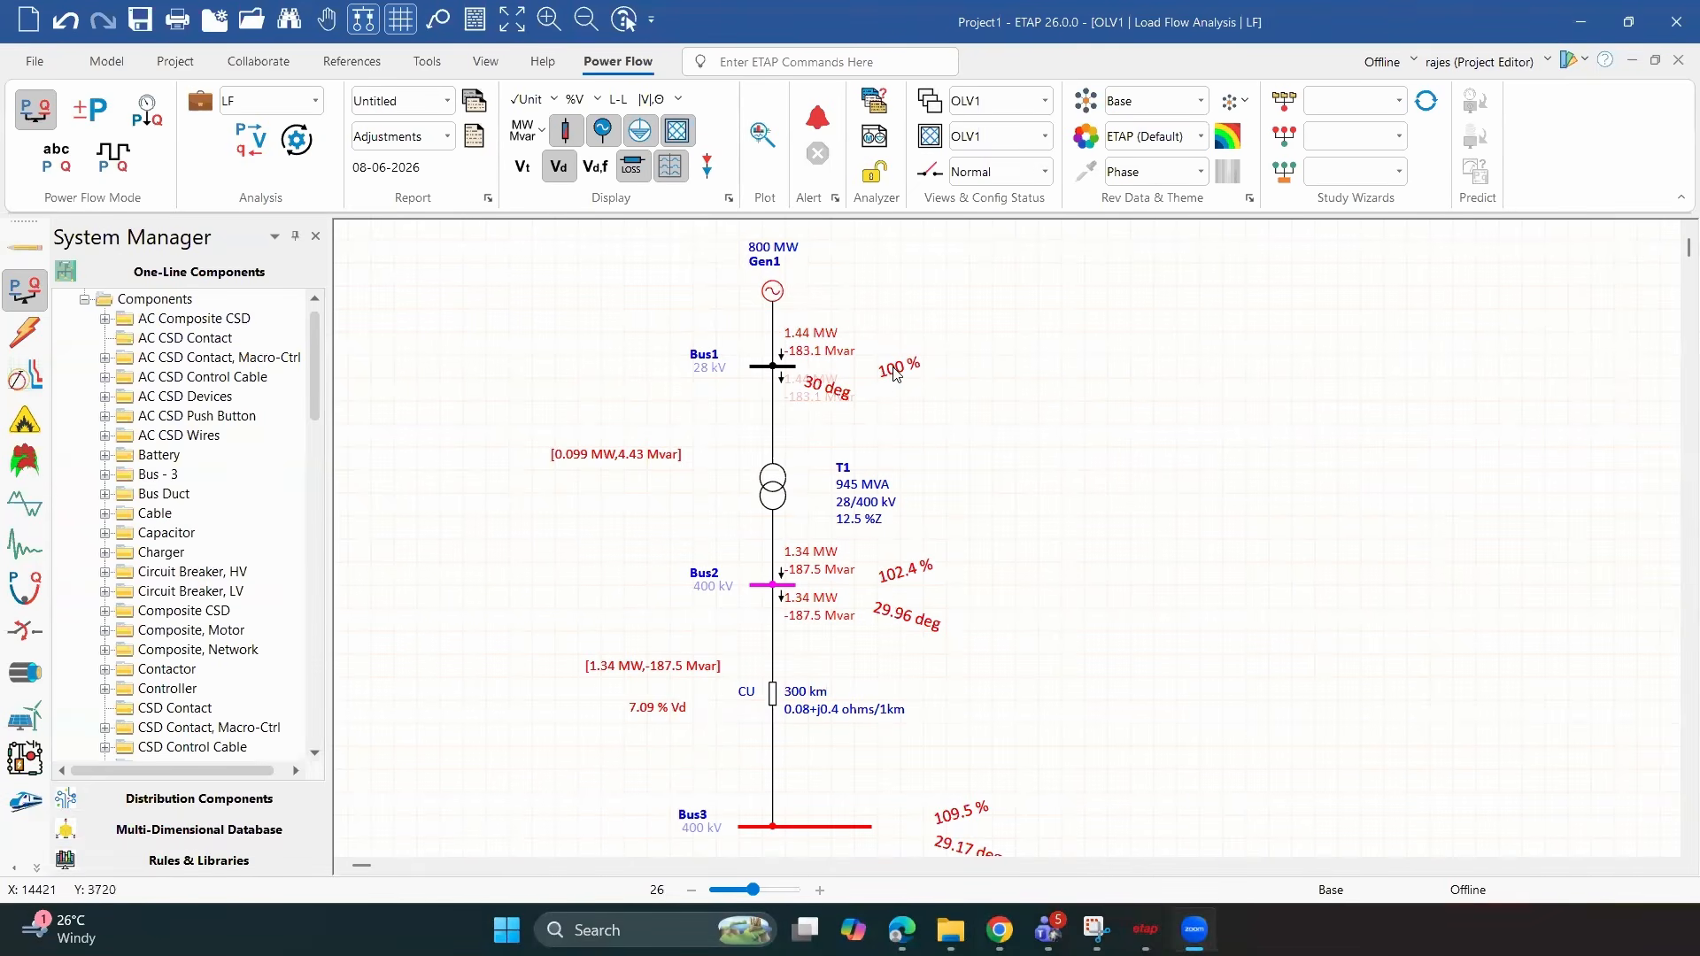
pyautogui.moveTo(825, 387); pyautogui.dragTo(894, 399)
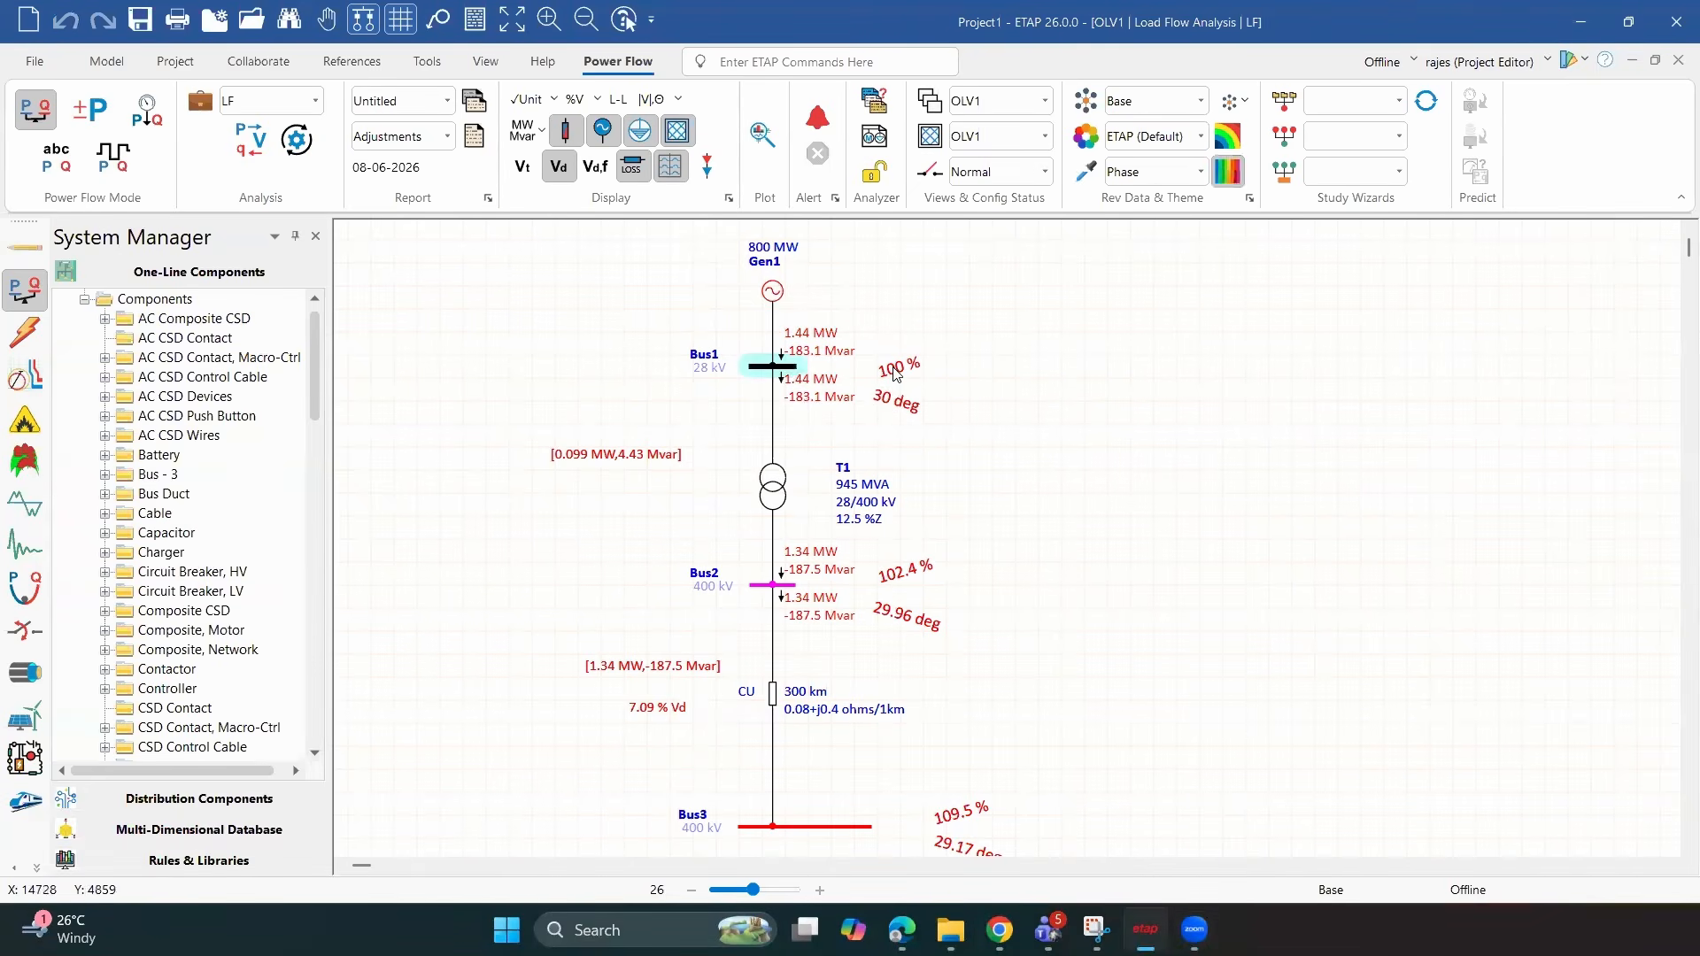
pyautogui.click(855, 454)
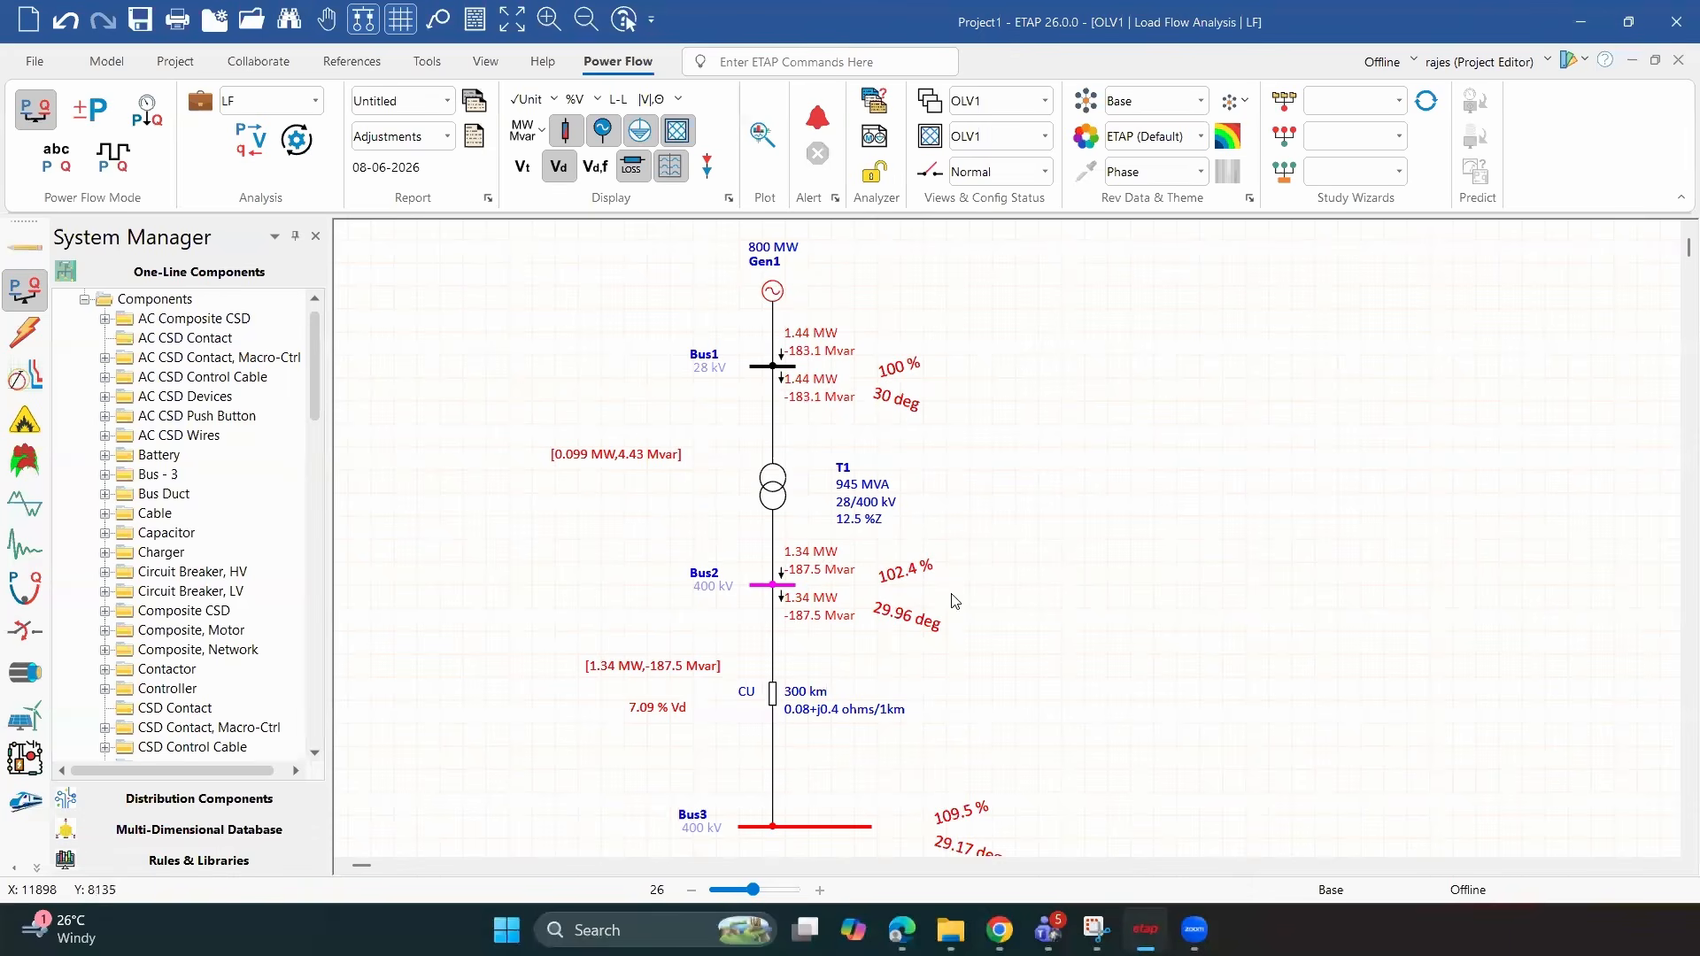
# Lengthen the Bus2 bar on both sides and extend the Bus3 bar to the left
pyautogui.click(754, 584)
pyautogui.moveTo(750, 585); pyautogui.dragTo(654, 584)
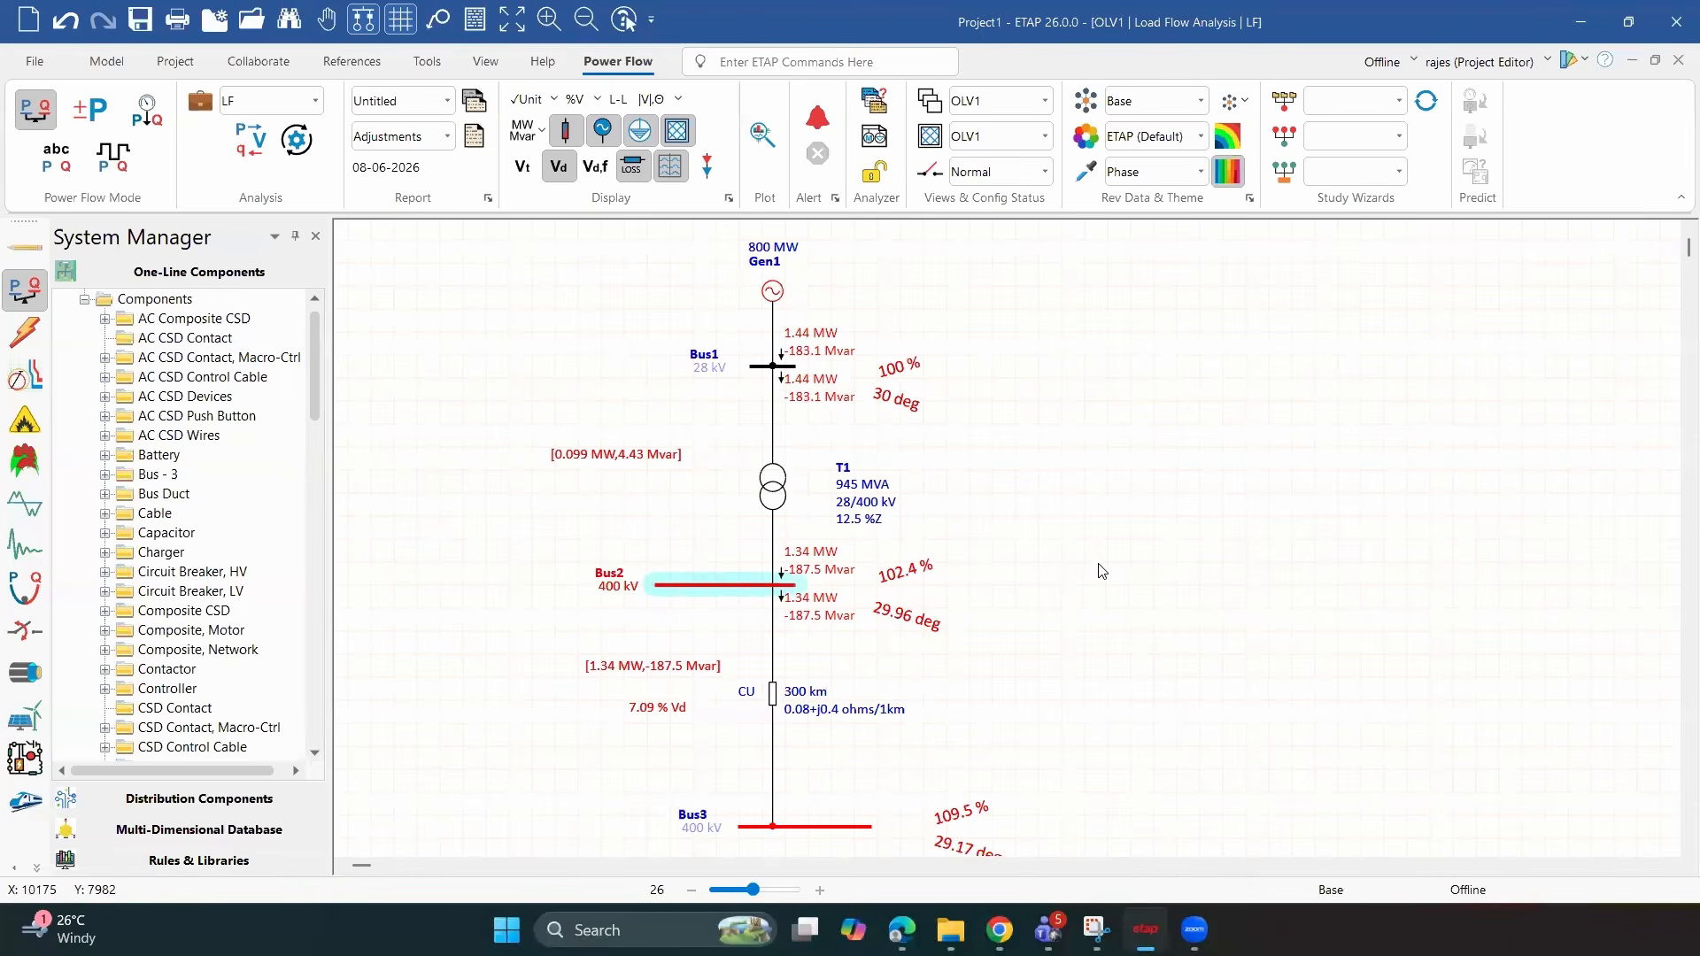
pyautogui.moveTo(795, 584); pyautogui.dragTo(953, 585)
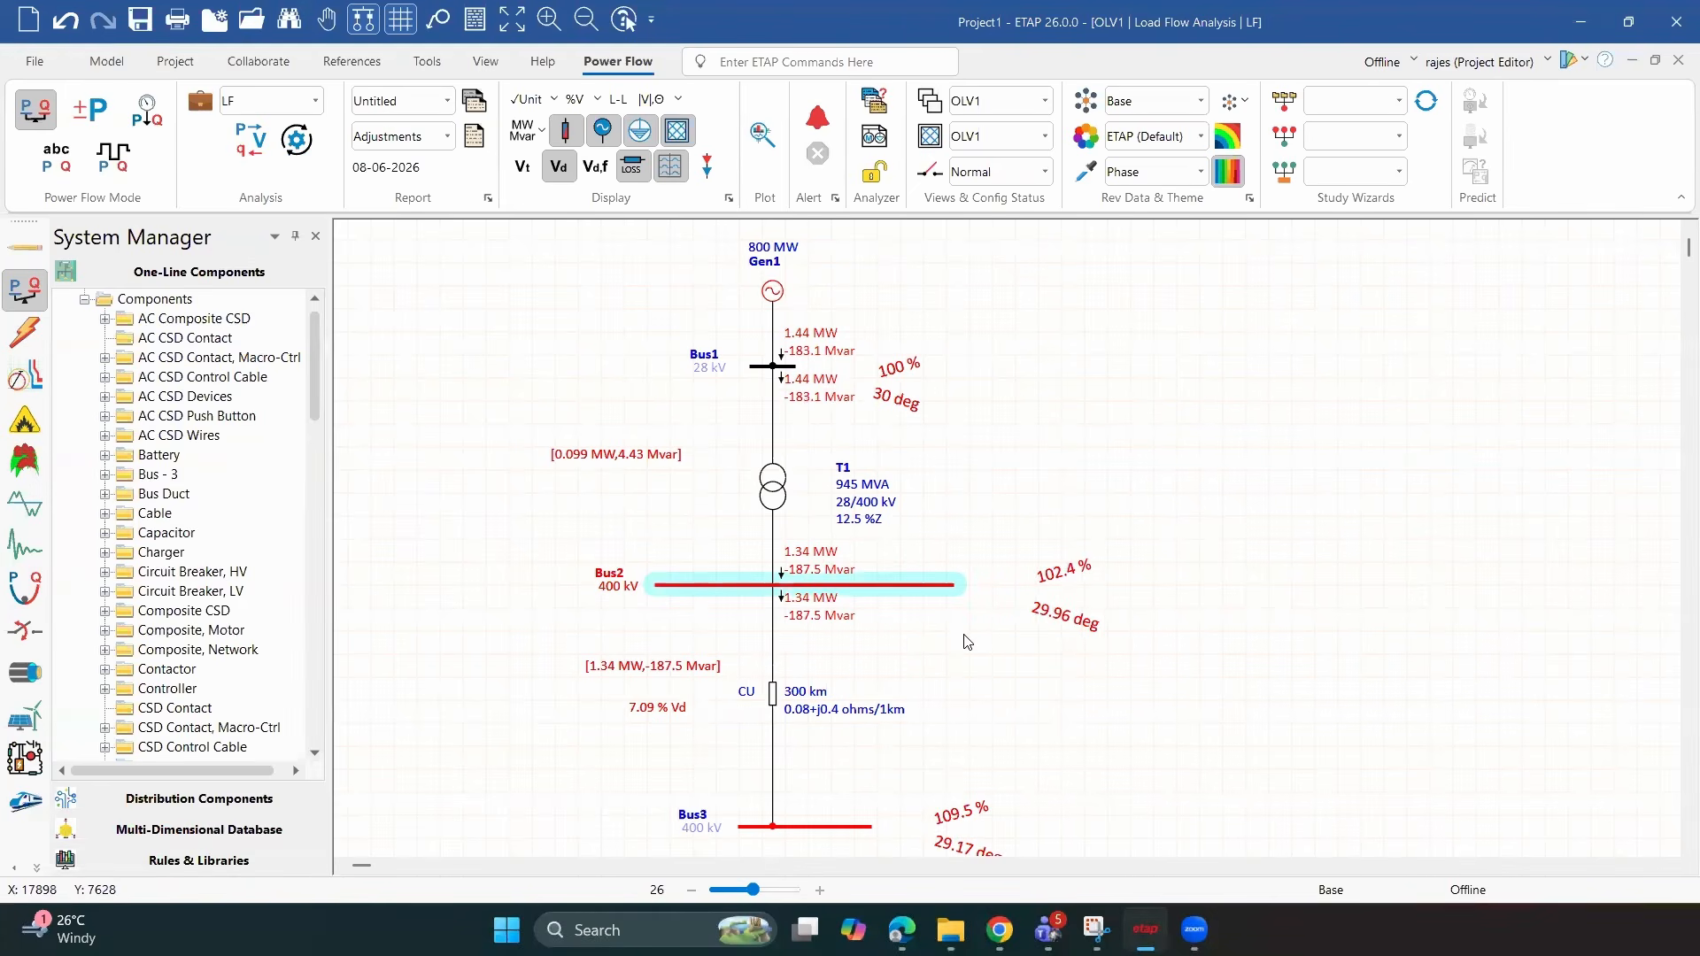
pyautogui.scroll(-2, 982, 642)
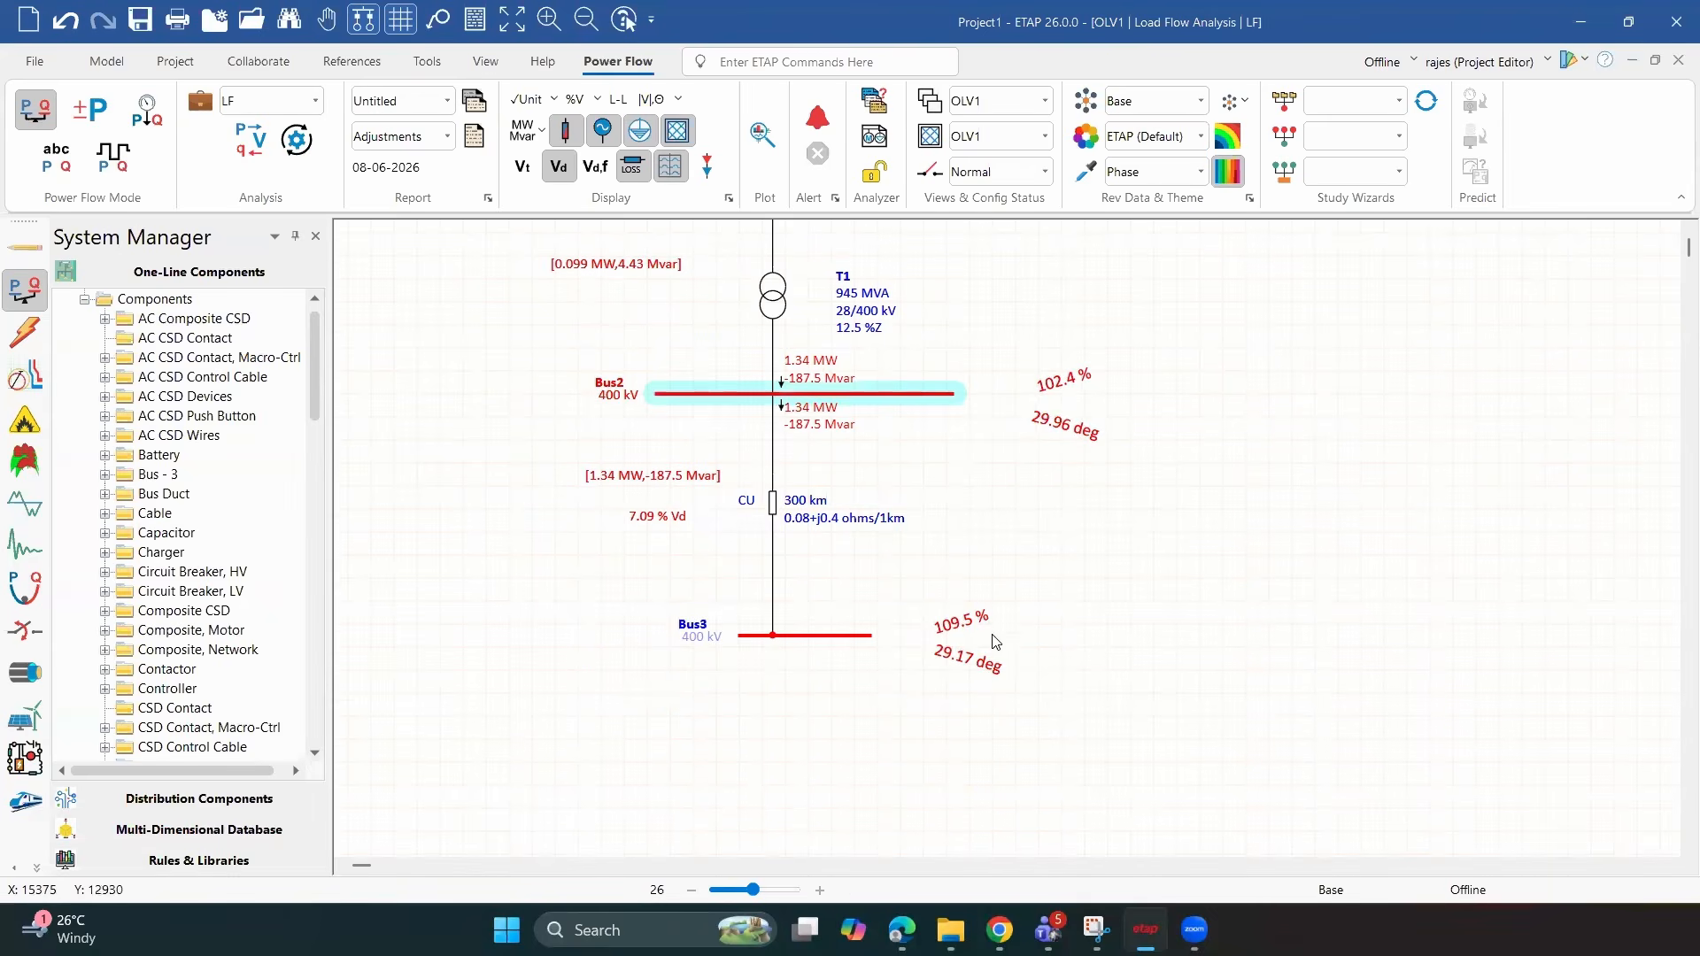
pyautogui.click(965, 636)
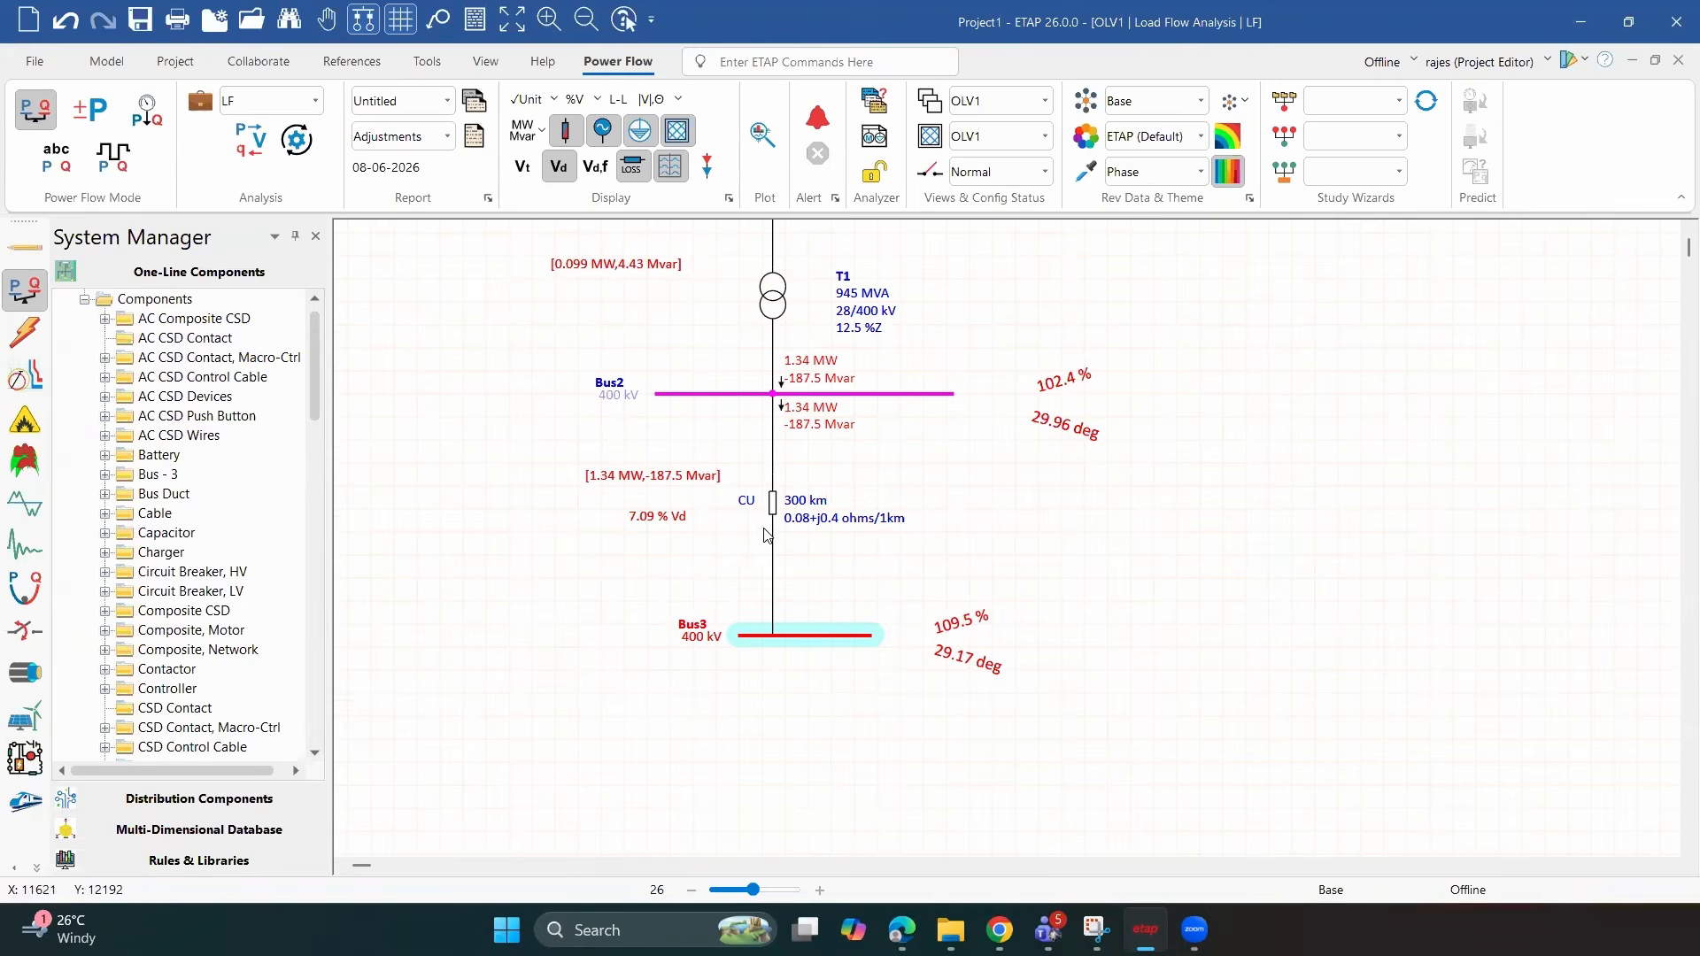
pyautogui.click(635, 457)
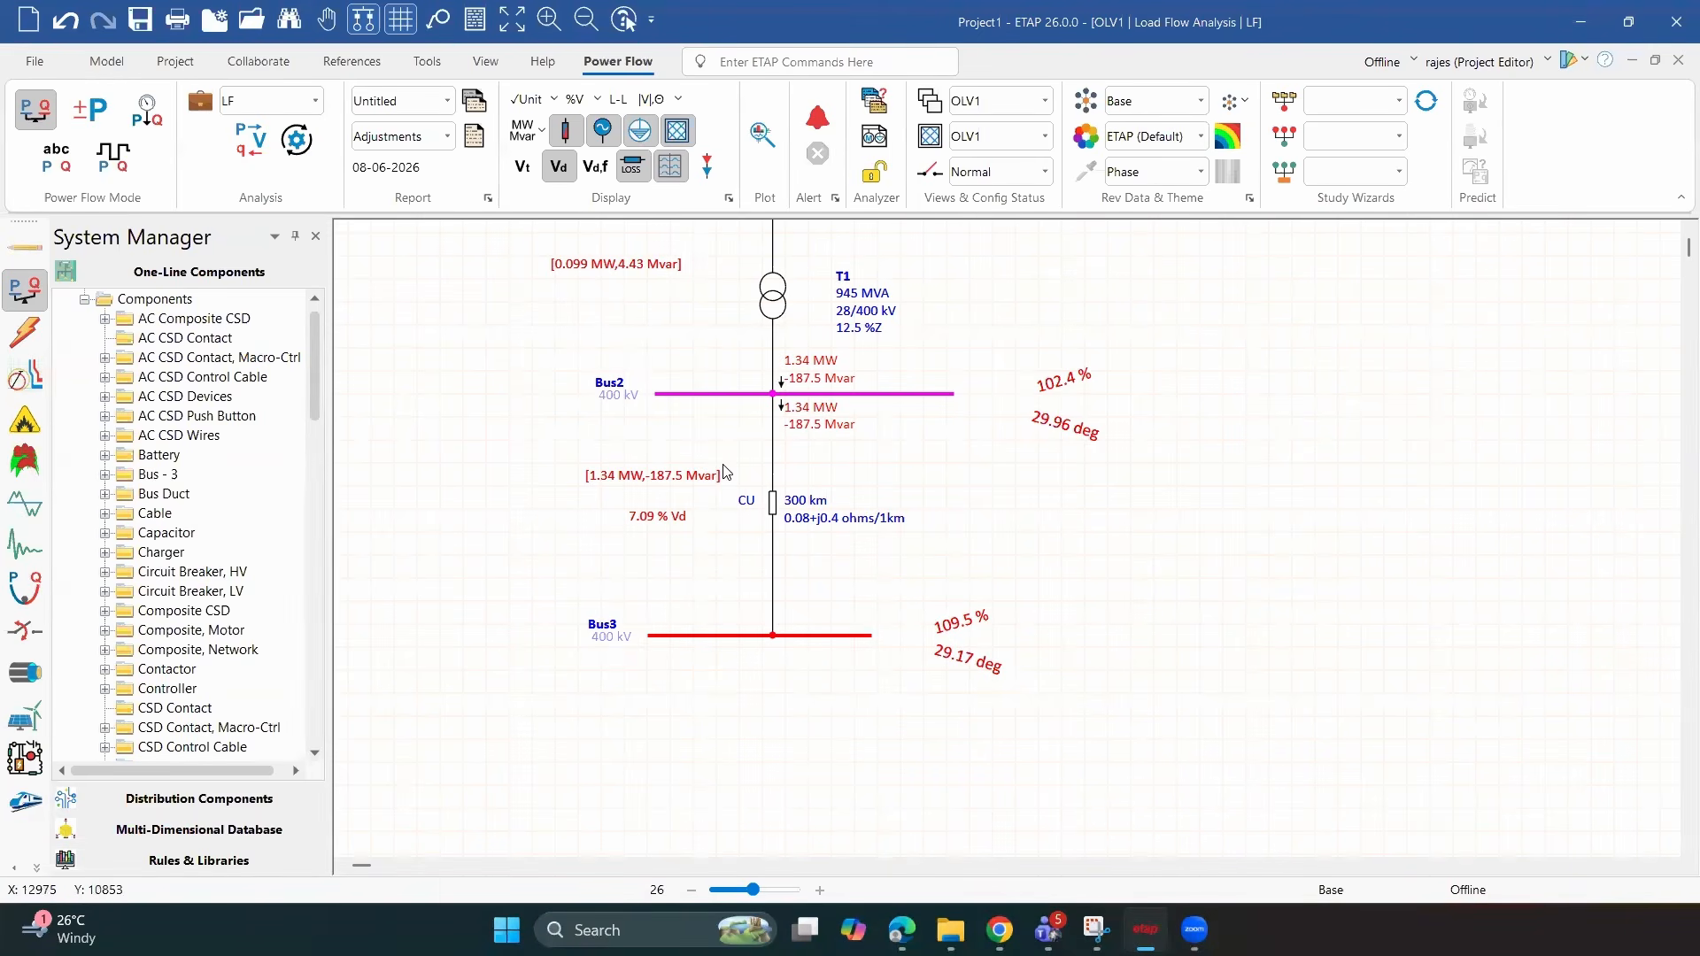
# Move the Bus2 name and 400 kV labels apart from the bar and select the line between Bus2 and Bus3
pyautogui.scroll(1, 699, 489)
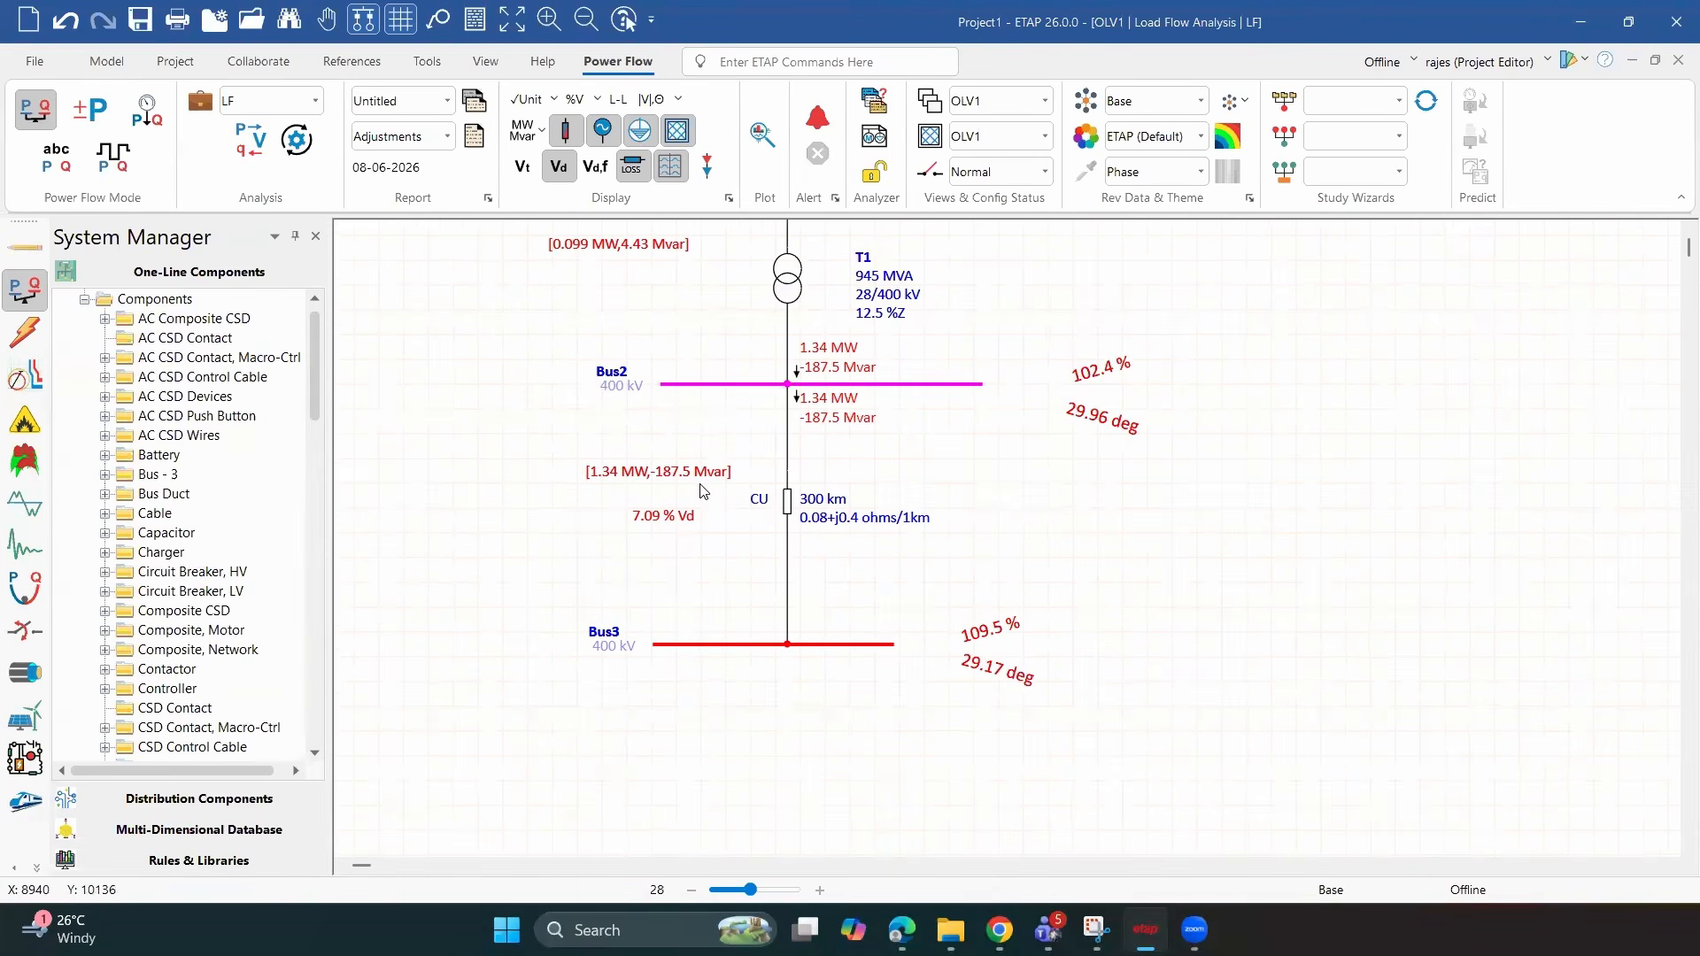
pyautogui.scroll(3, 702, 491)
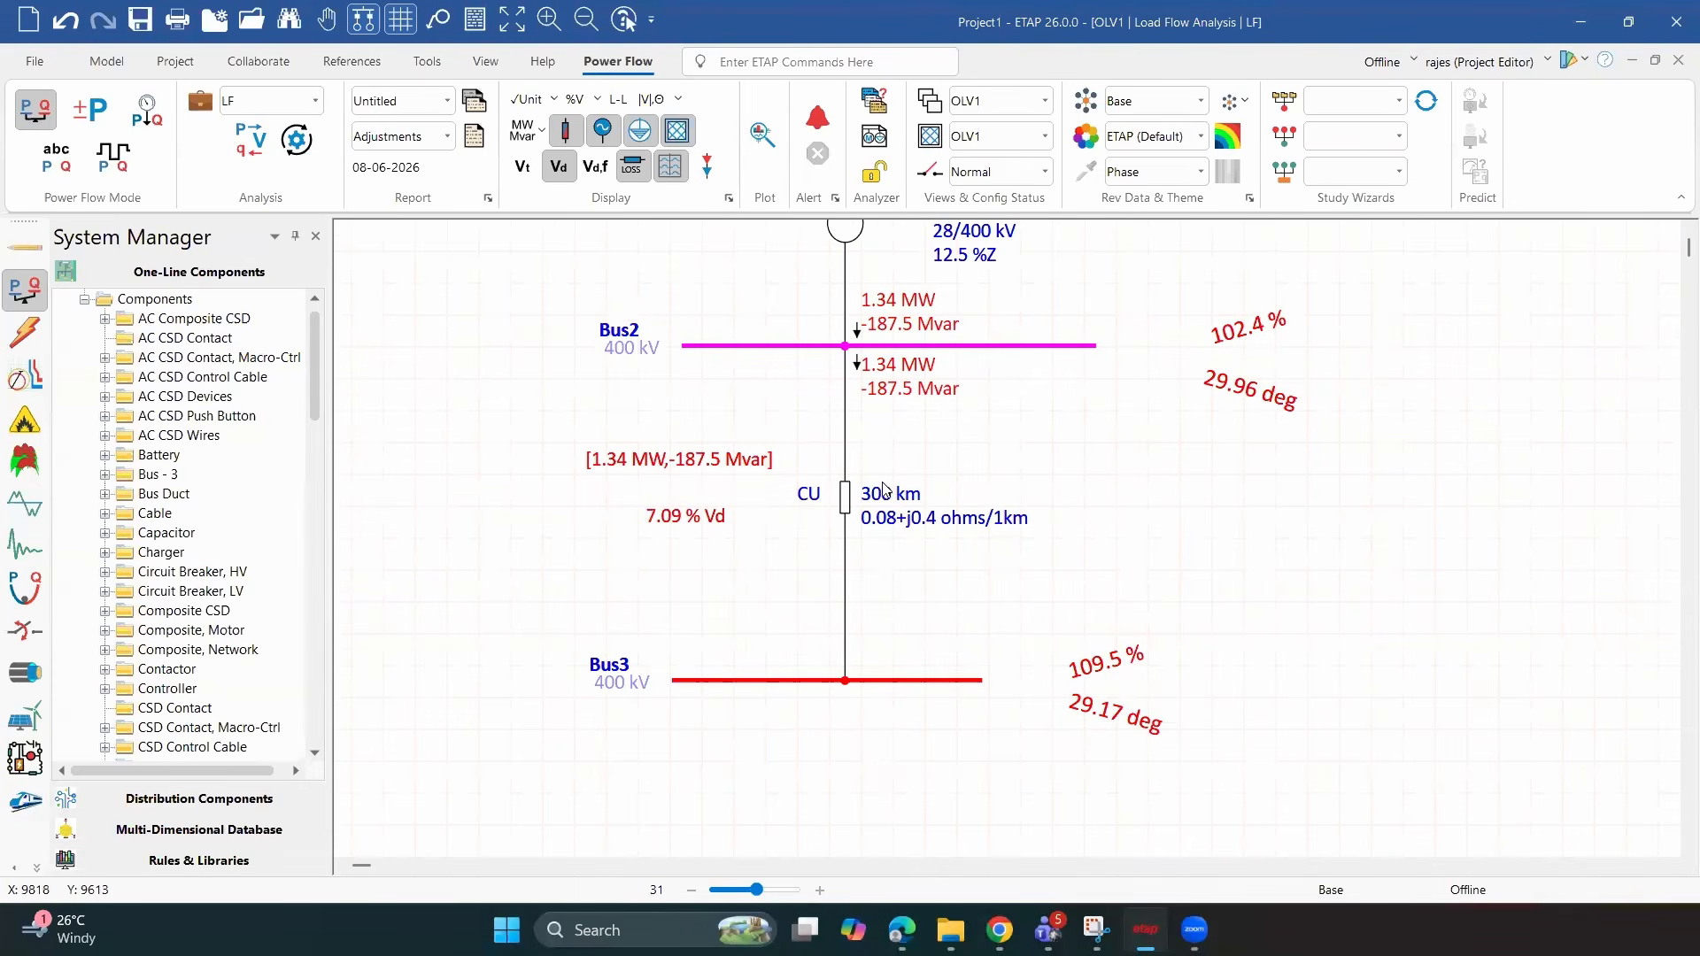
pyautogui.click(844, 501)
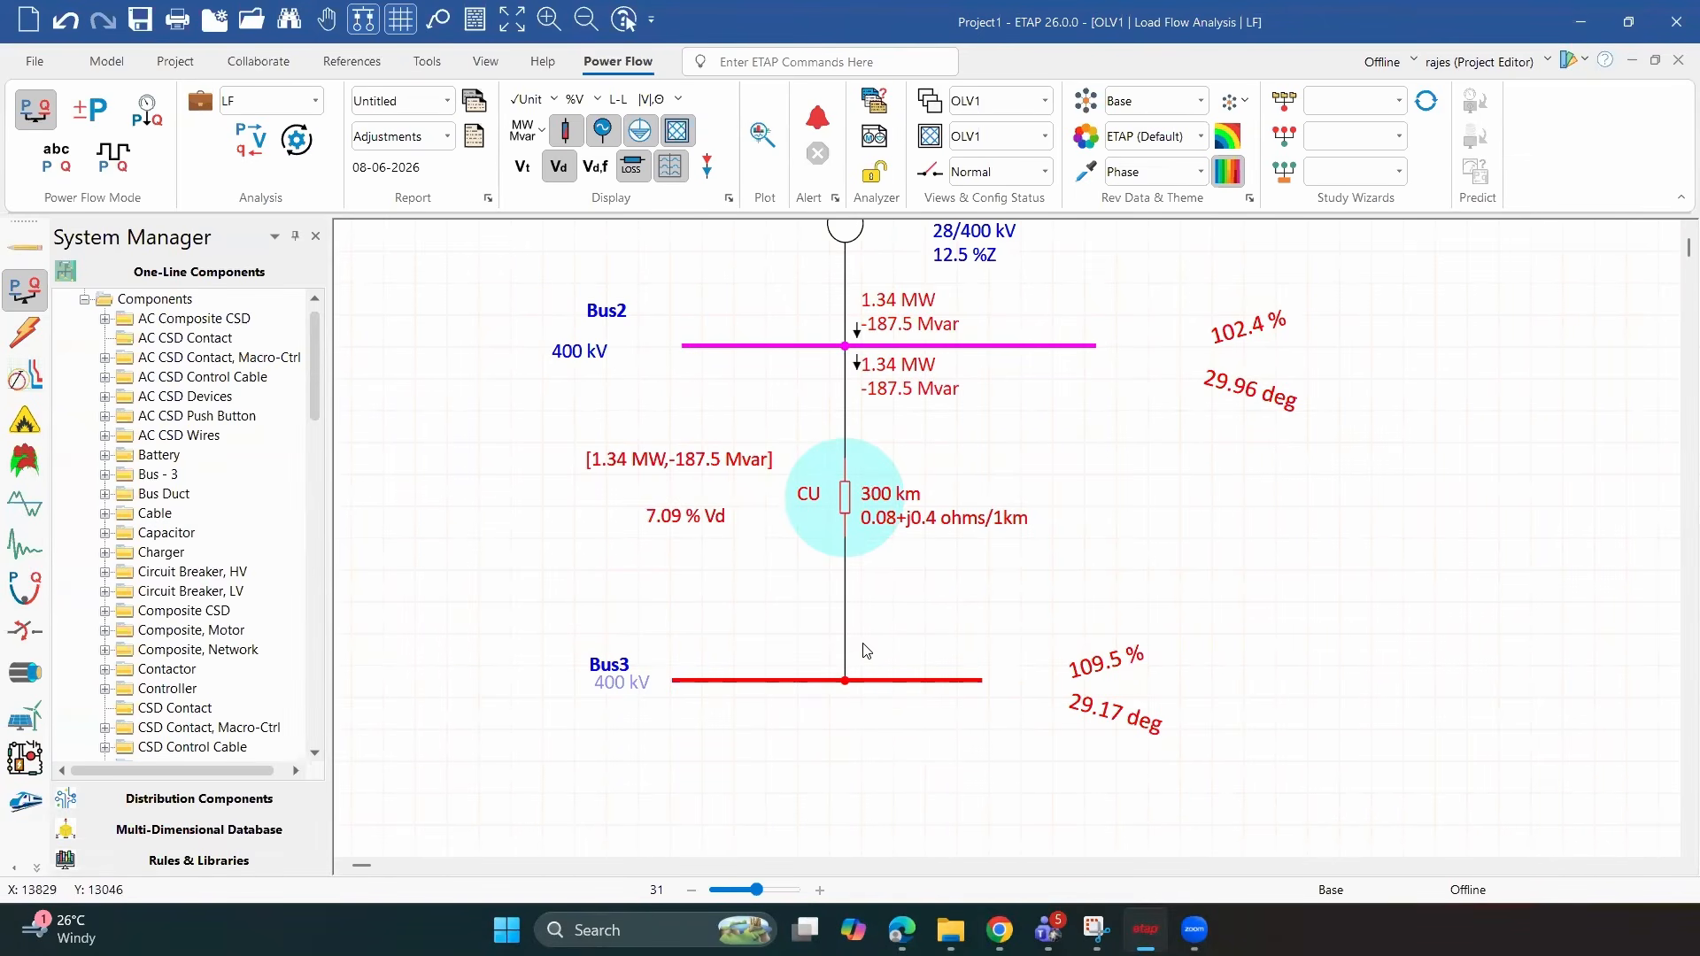
pyautogui.scroll(4, 890, 716)
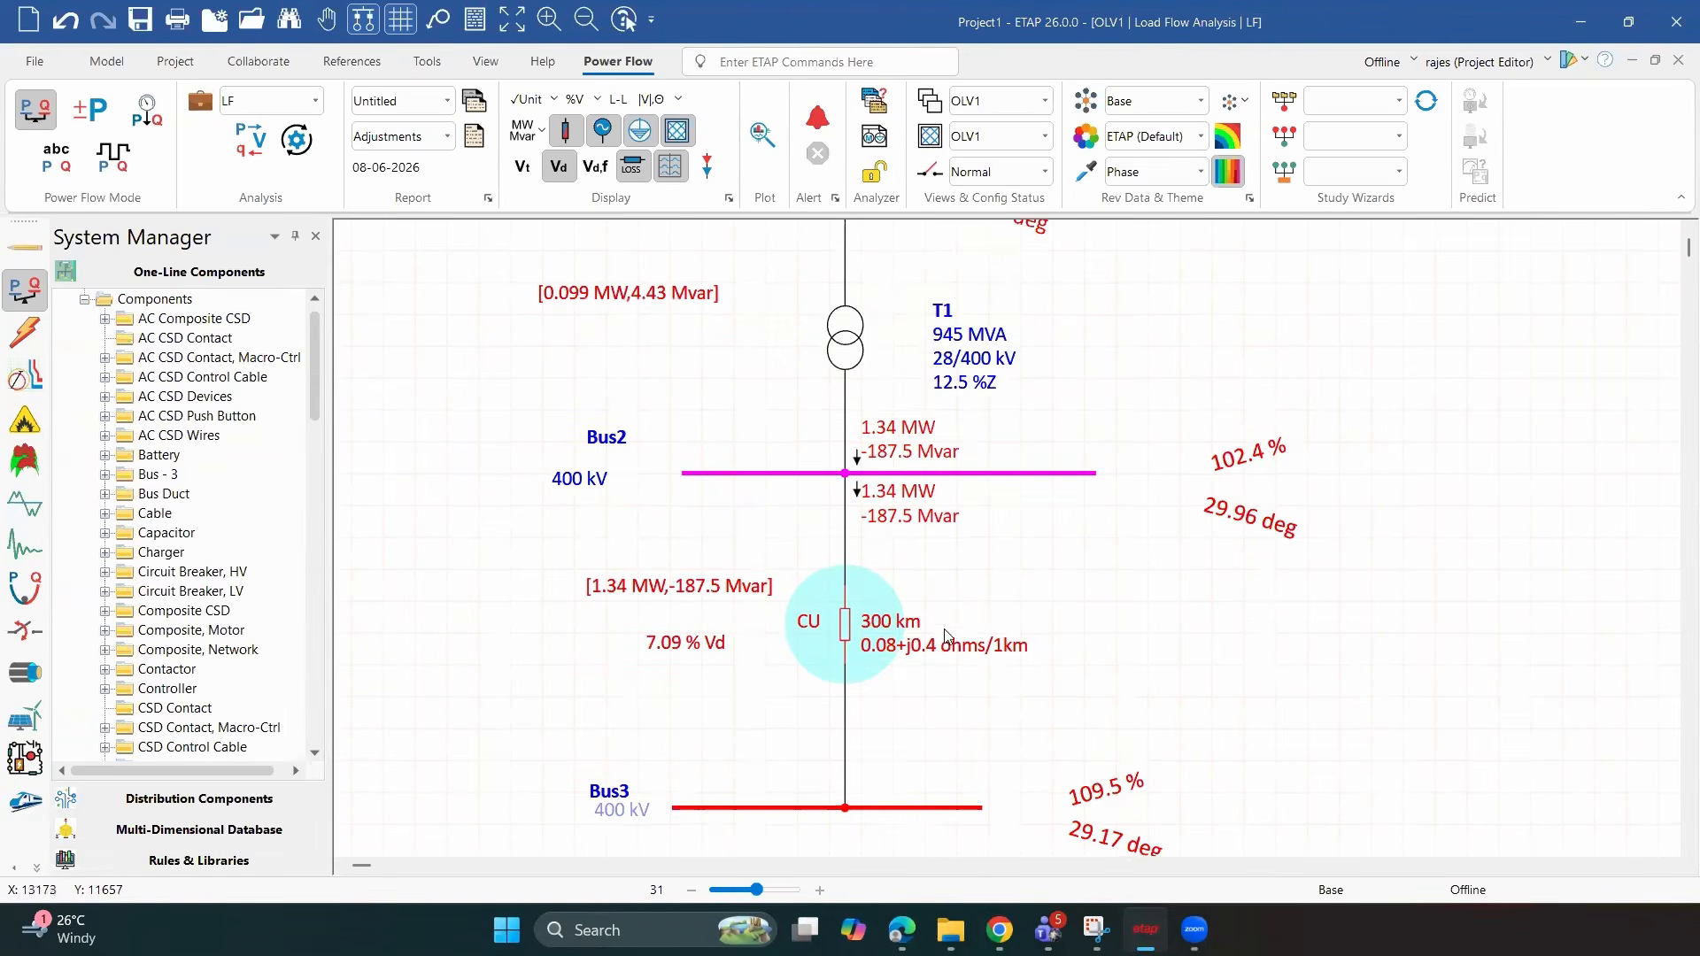
# Examine the load flow annotations from Gen1 through T1 and the line to Bus3, including power flows, losses and bus voltages
pyautogui.scroll(-6, 901, 613)
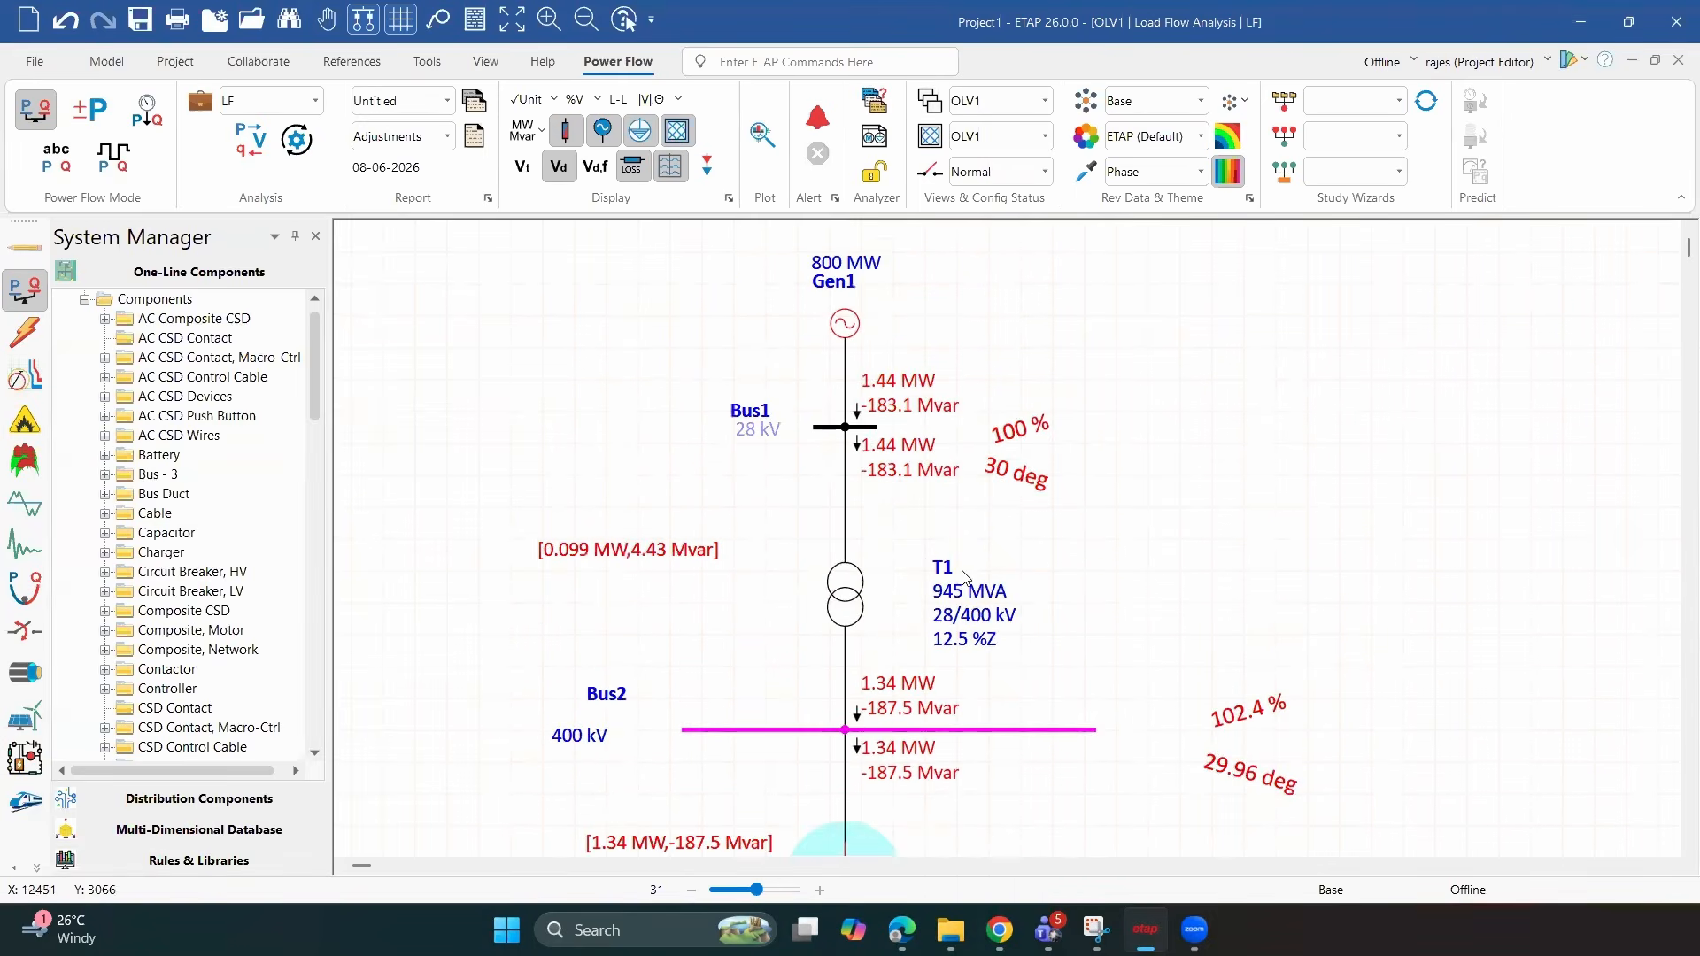
pyautogui.scroll(-2, 868, 529)
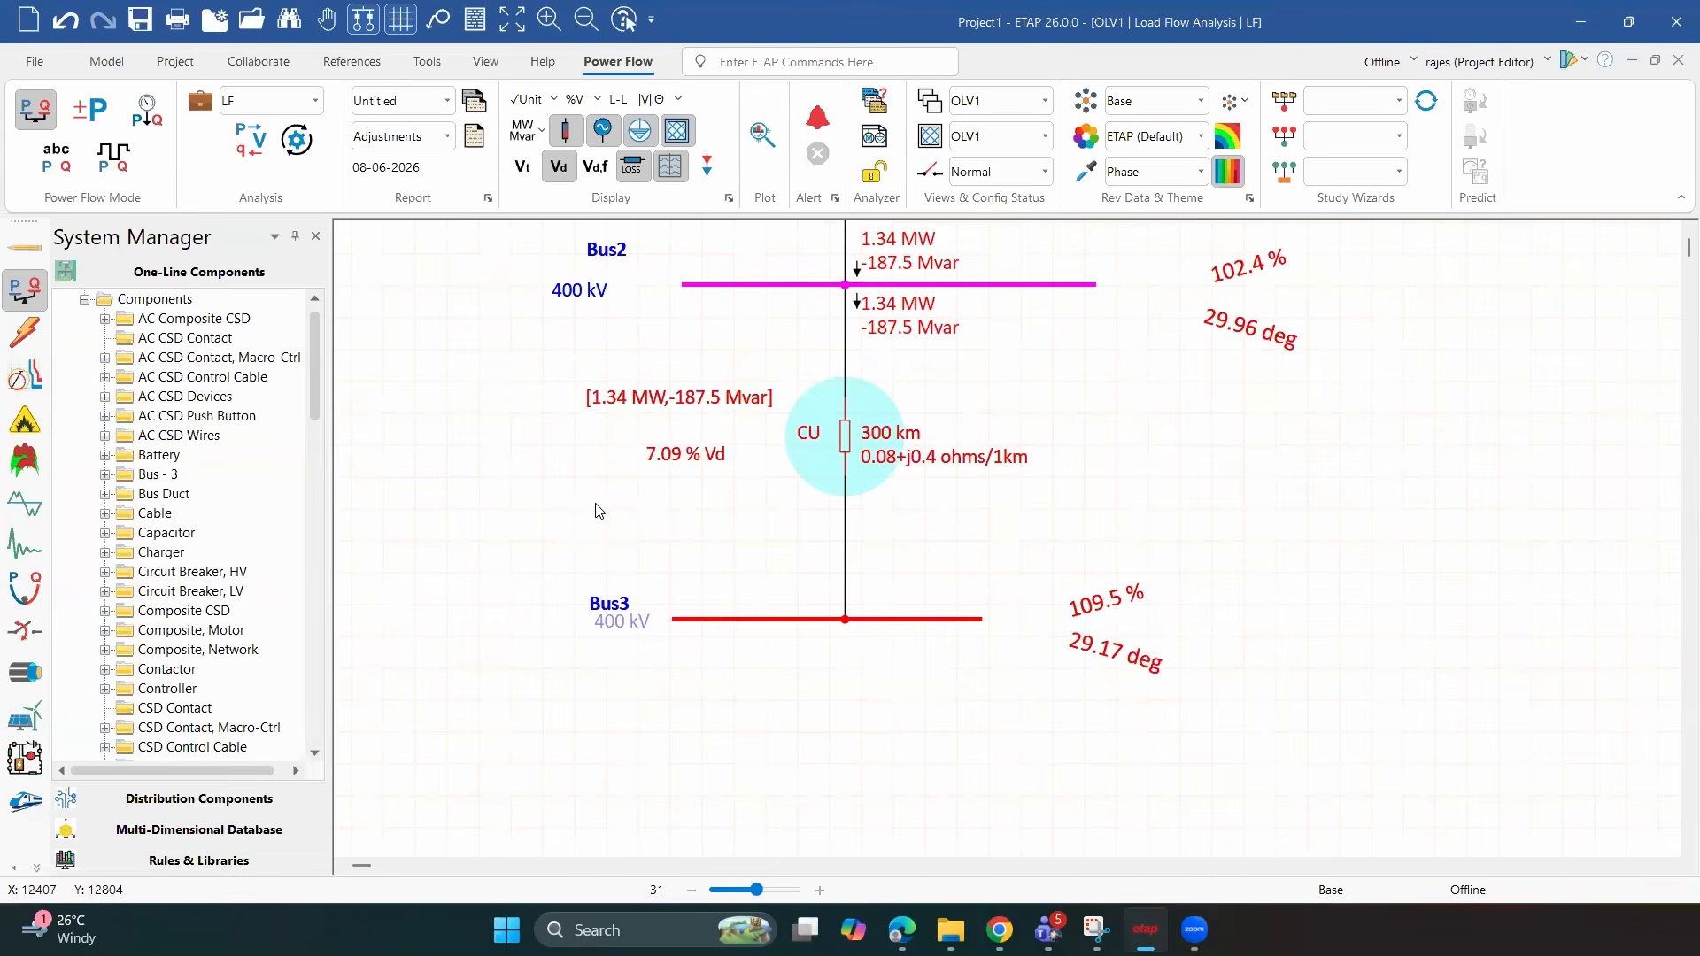
pyautogui.scroll(2, 841, 363)
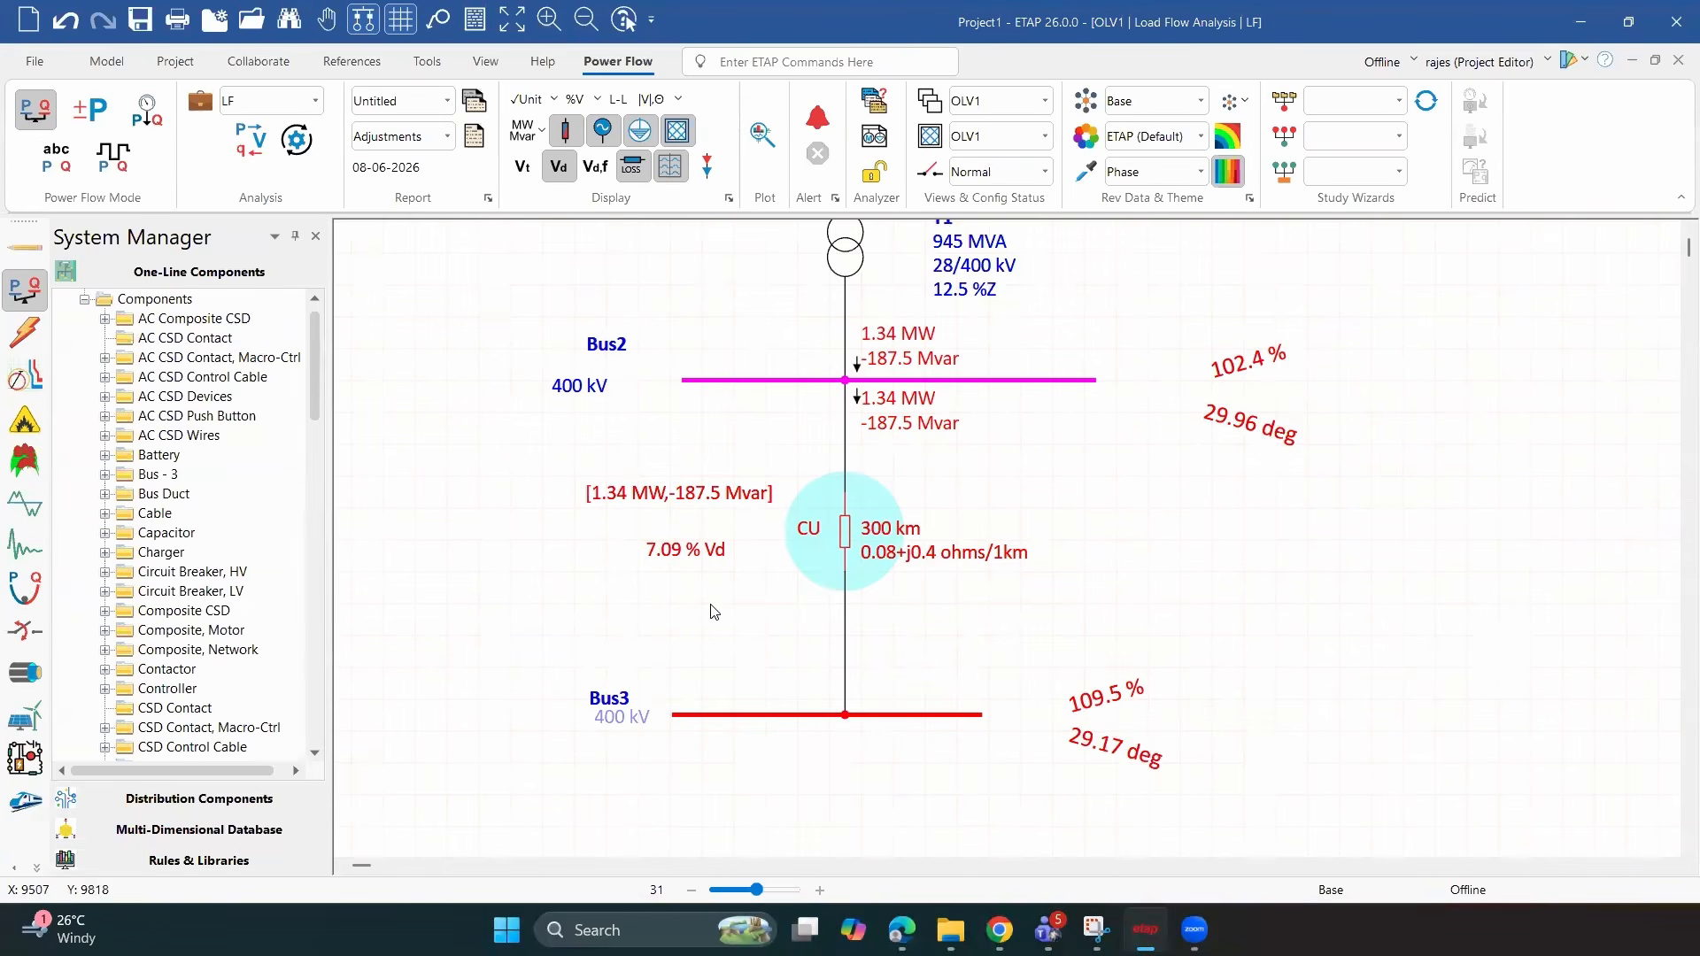
pyautogui.scroll(8, 712, 610)
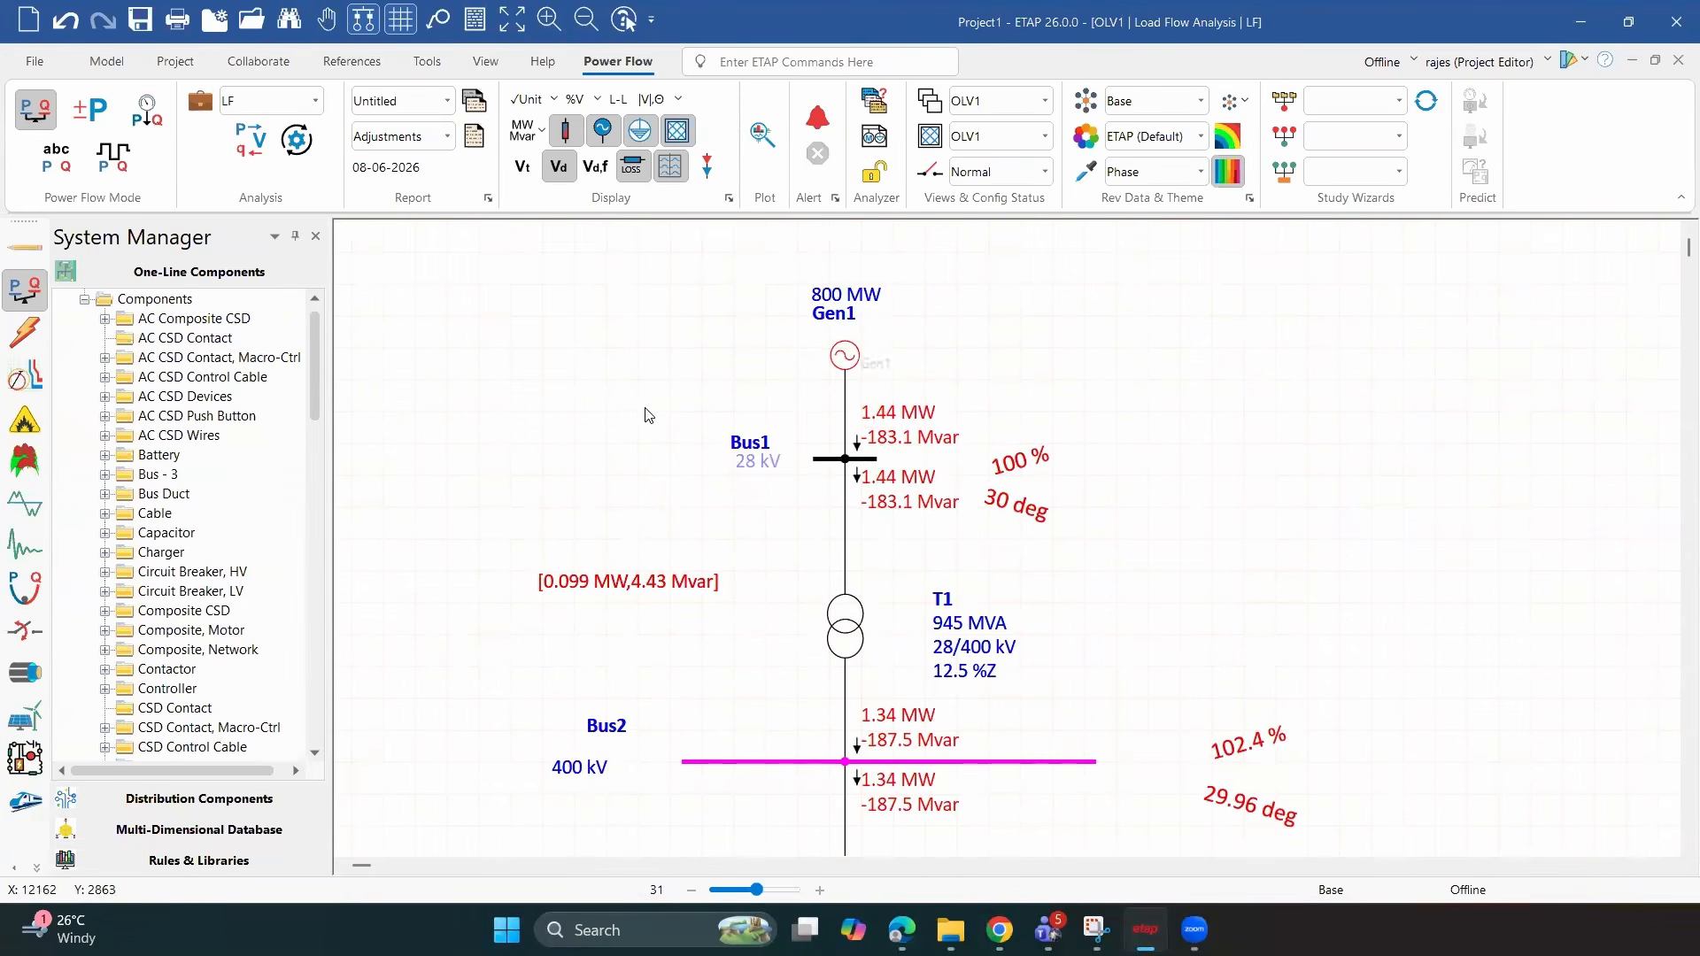
pyautogui.scroll(-6, 649, 415)
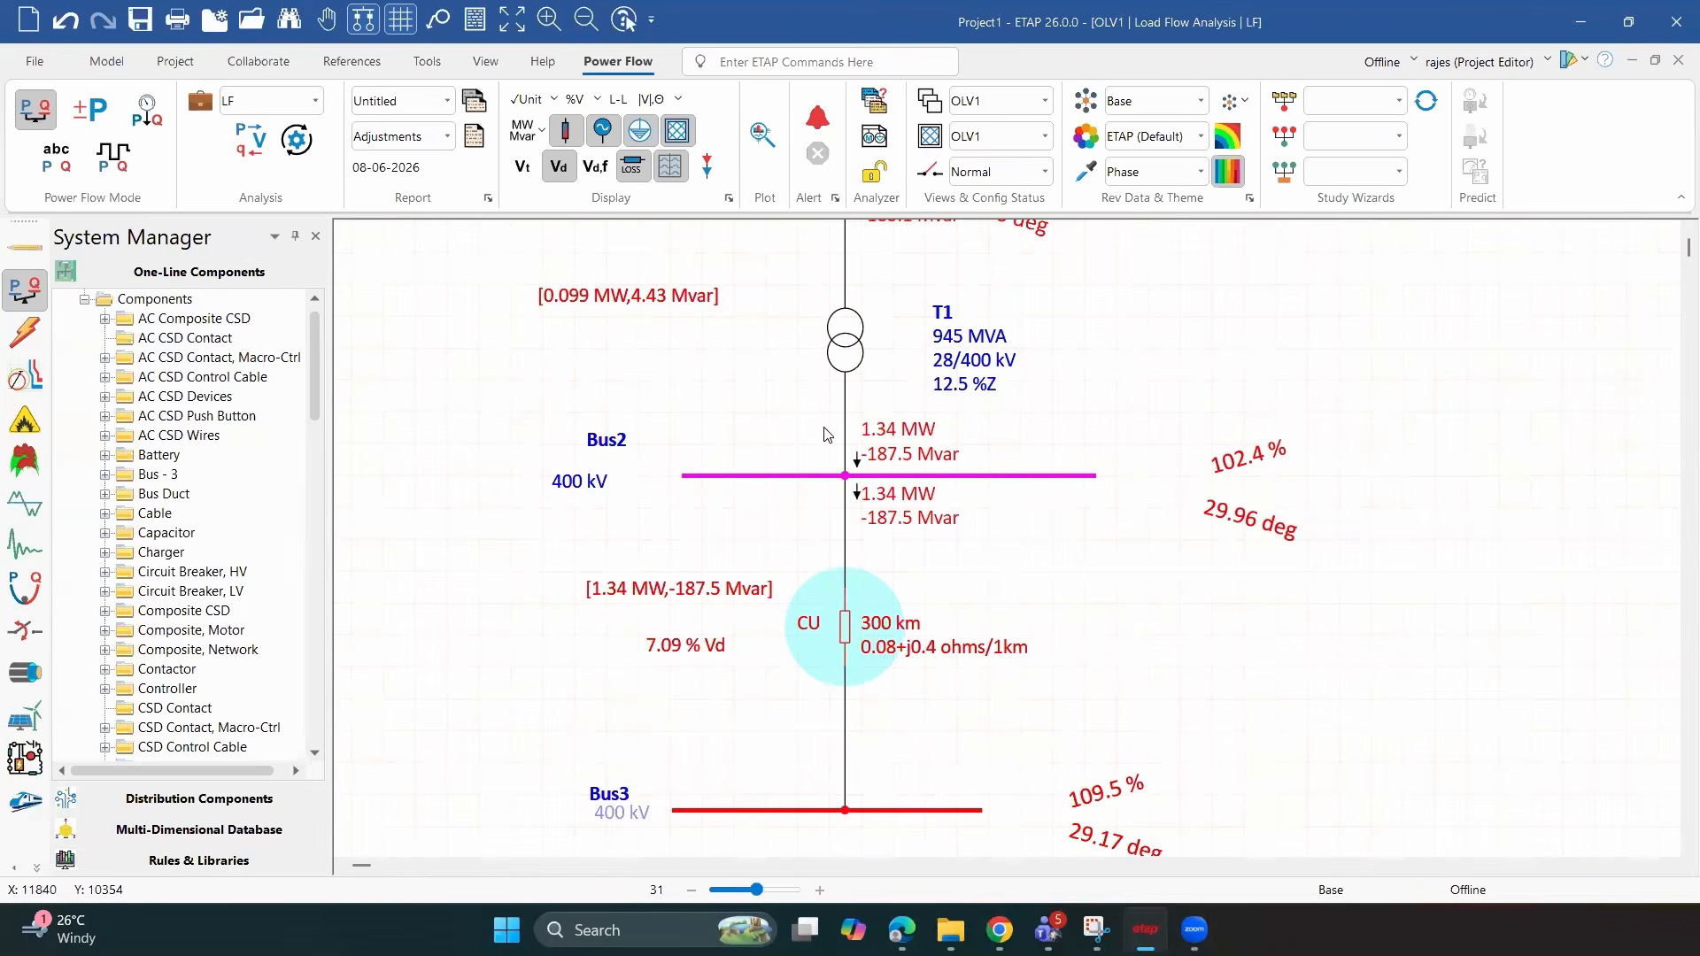
pyautogui.scroll(2, 686, 641)
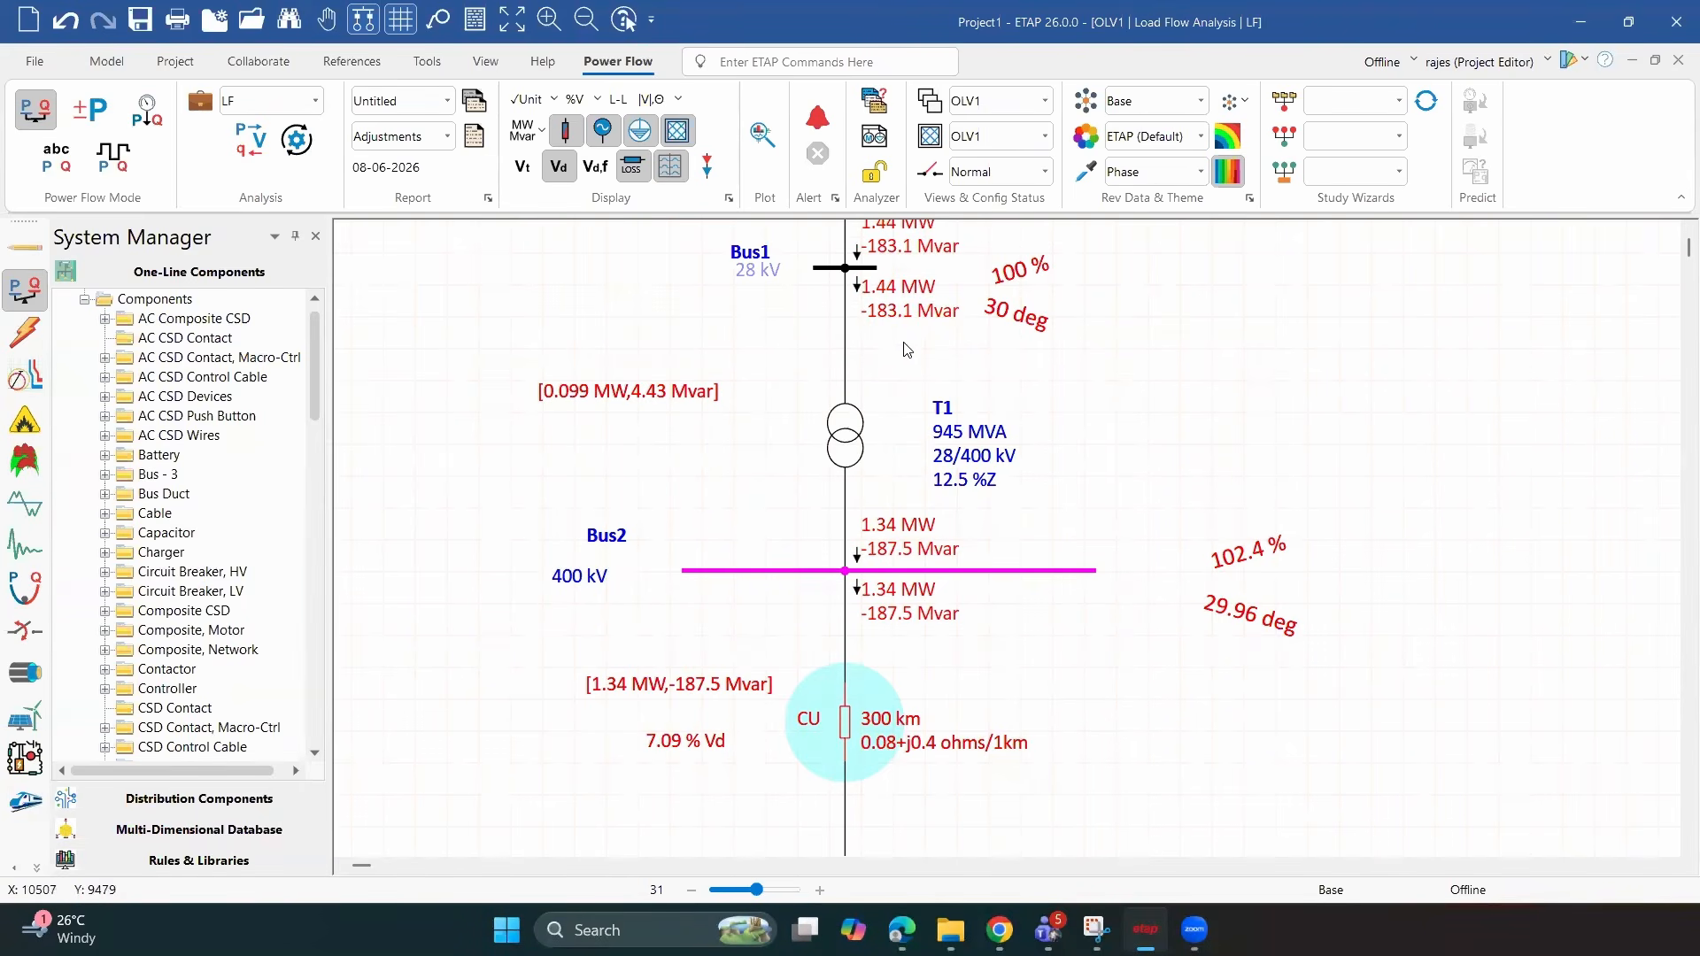
pyautogui.scroll(2, 843, 344)
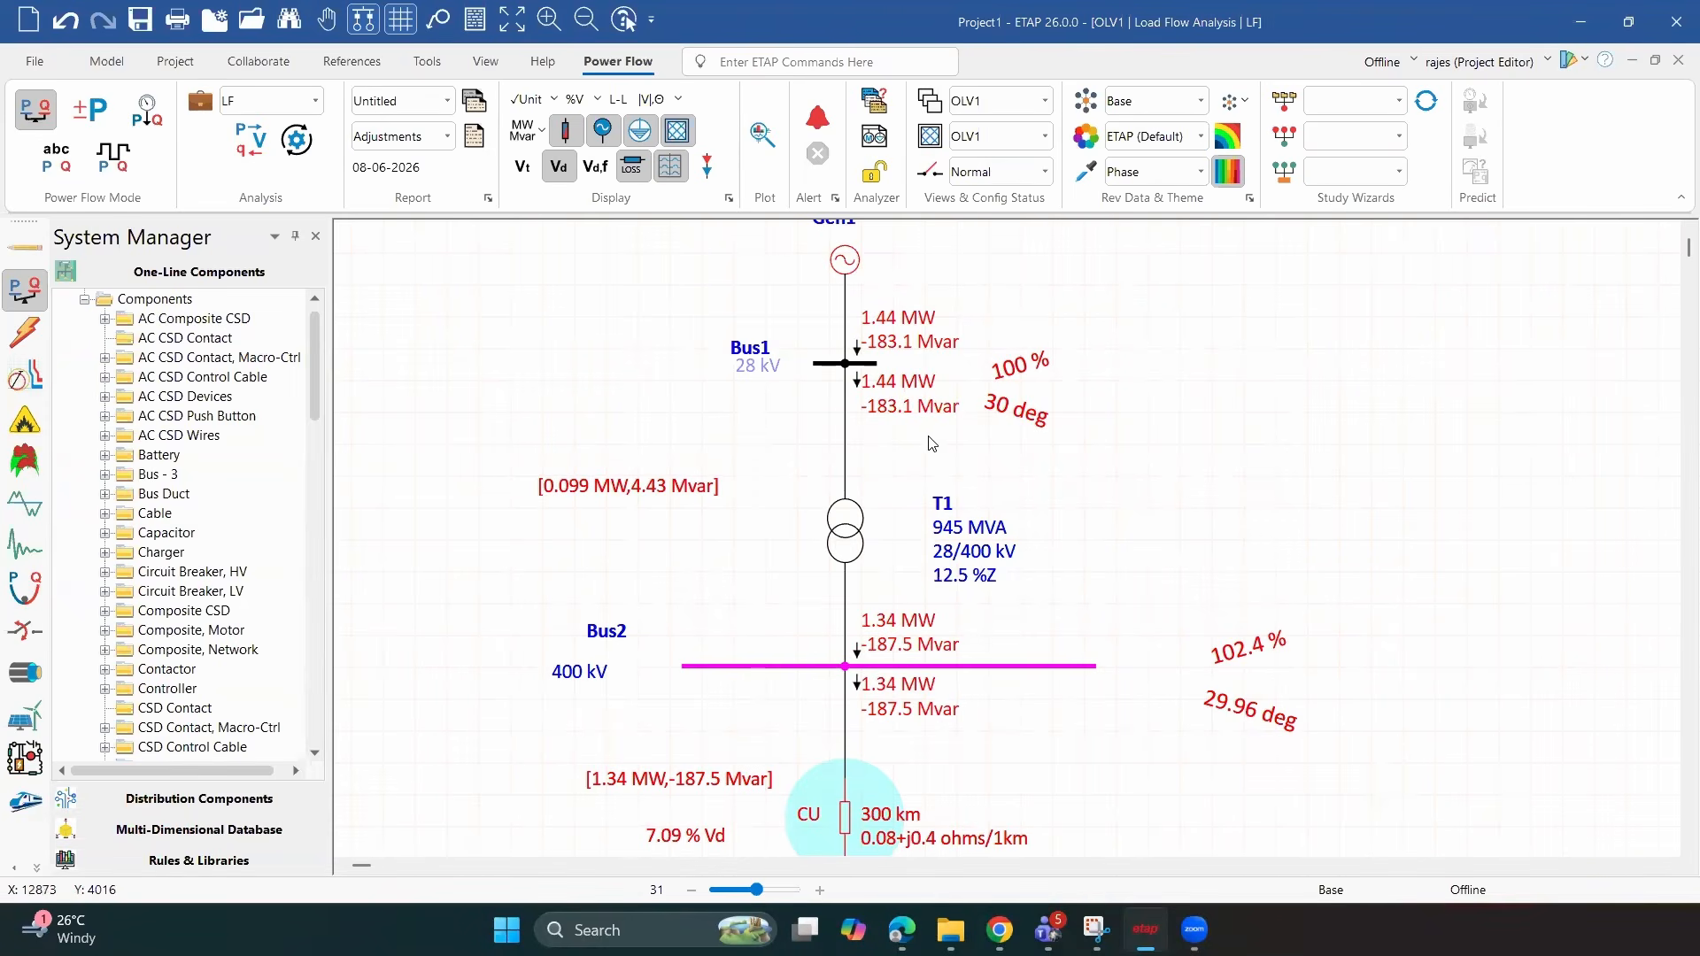
pyautogui.scroll(5, 945, 462)
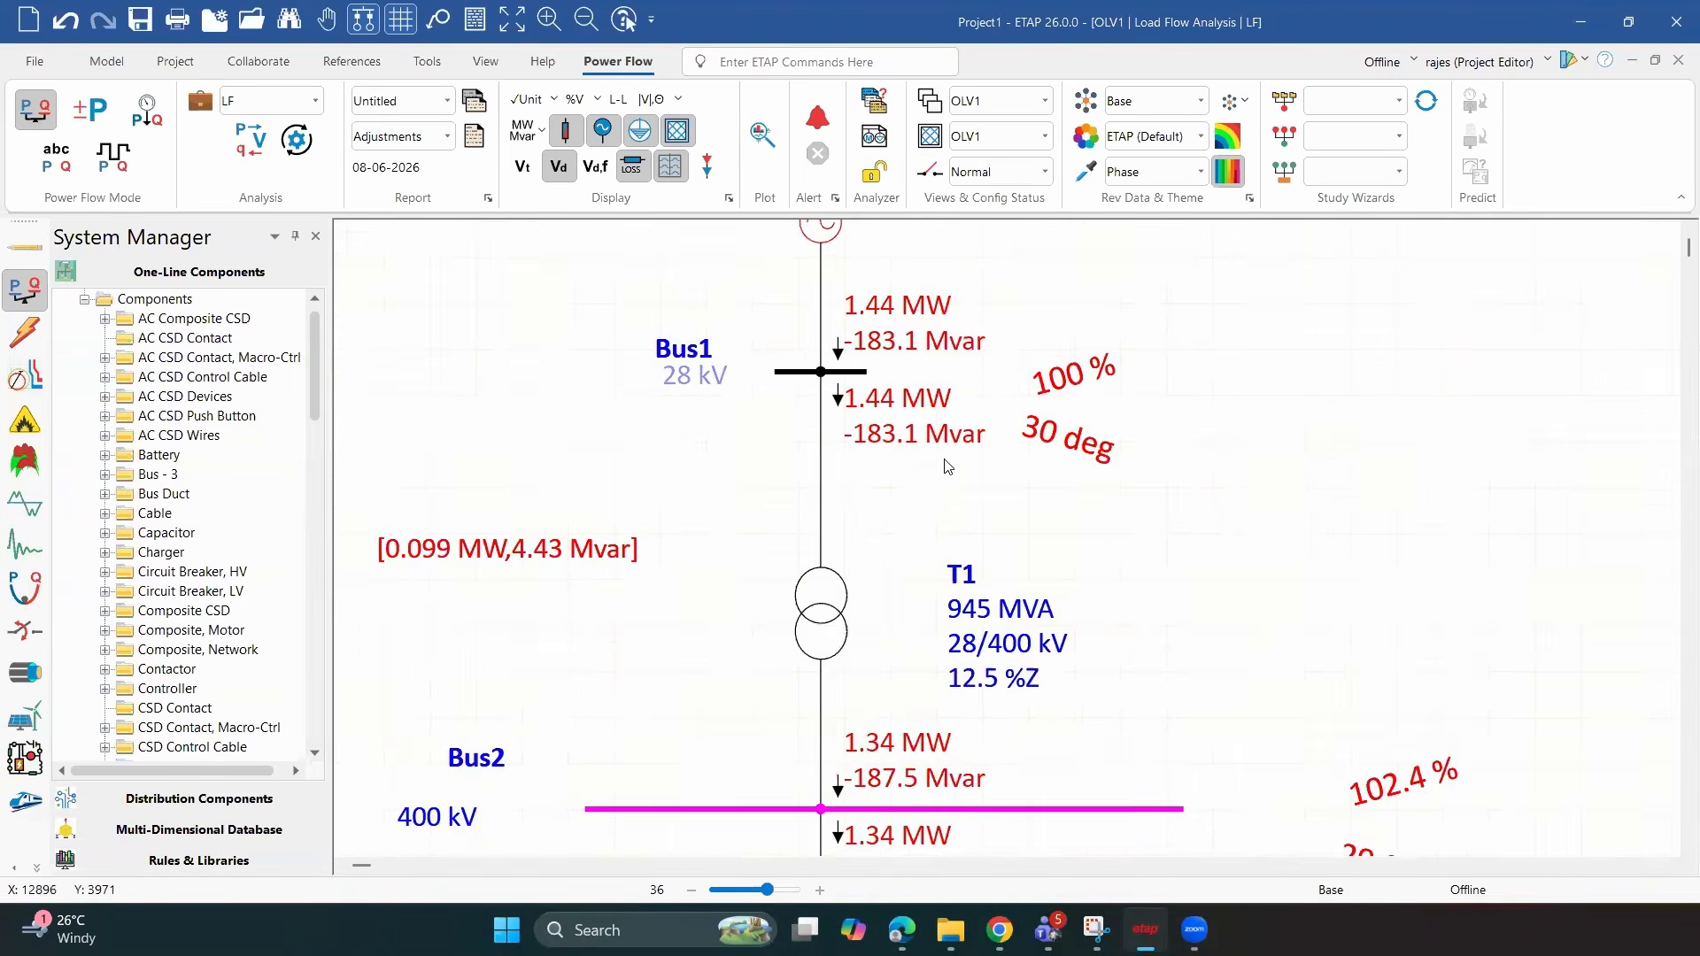
pyautogui.scroll(1, 940, 487)
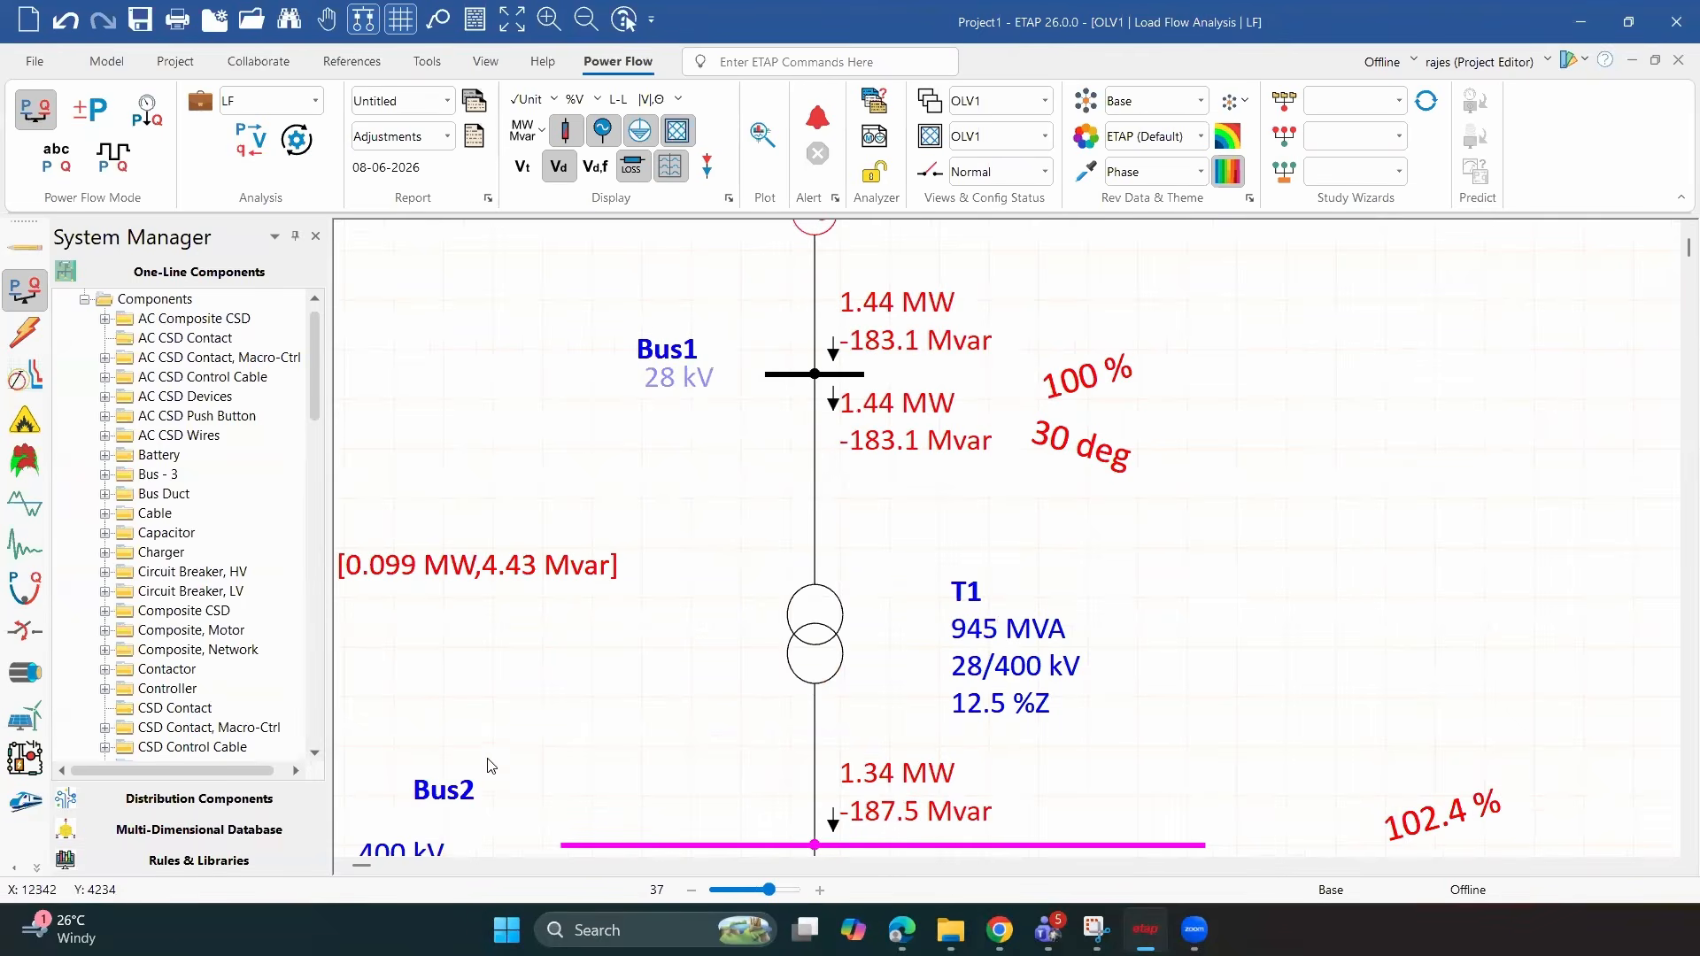
pyautogui.scroll(1, 476, 342)
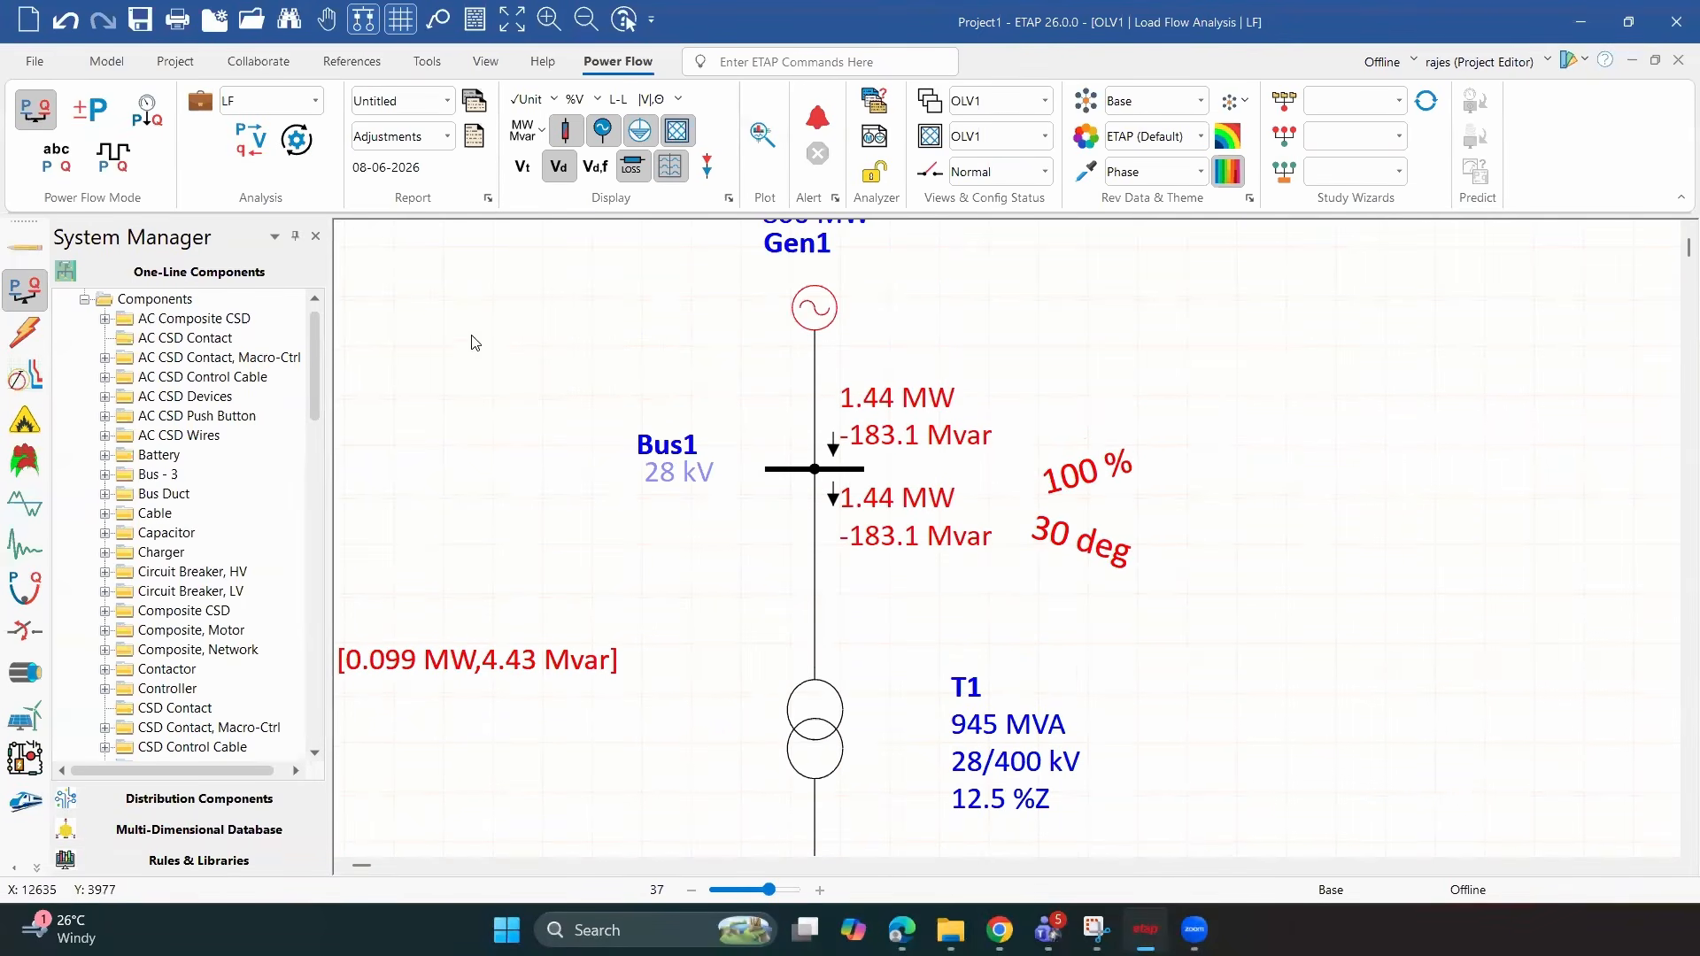
pyautogui.scroll(-4, 952, 490)
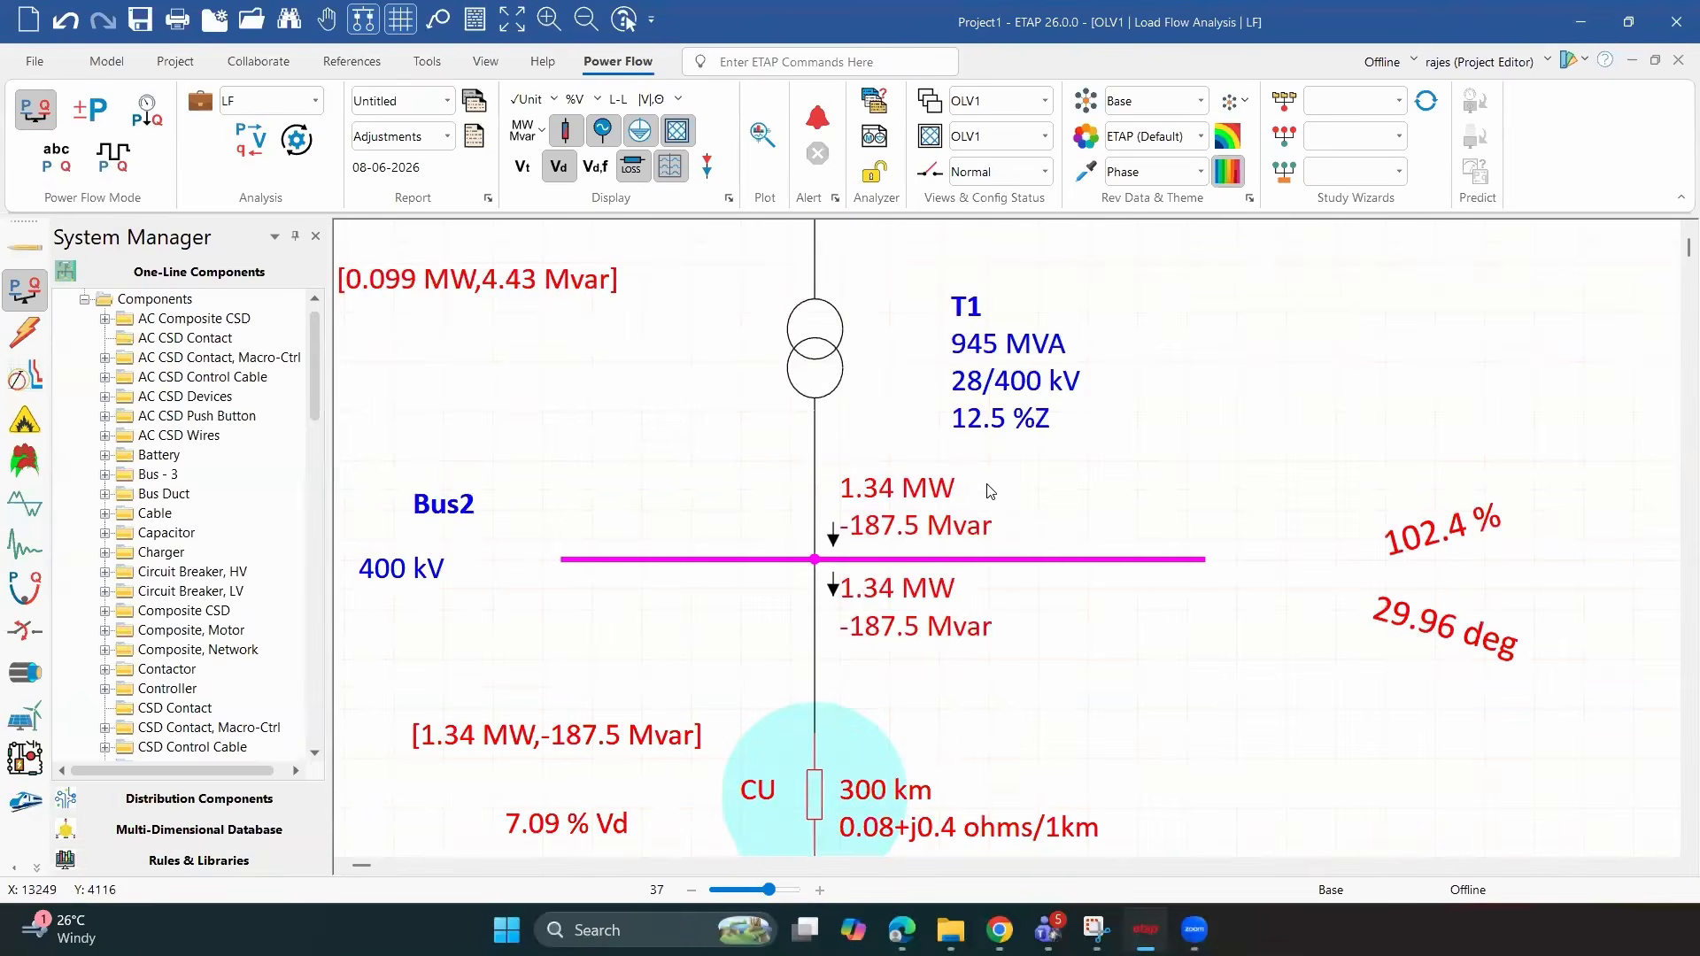
pyautogui.scroll(-2, 918, 463)
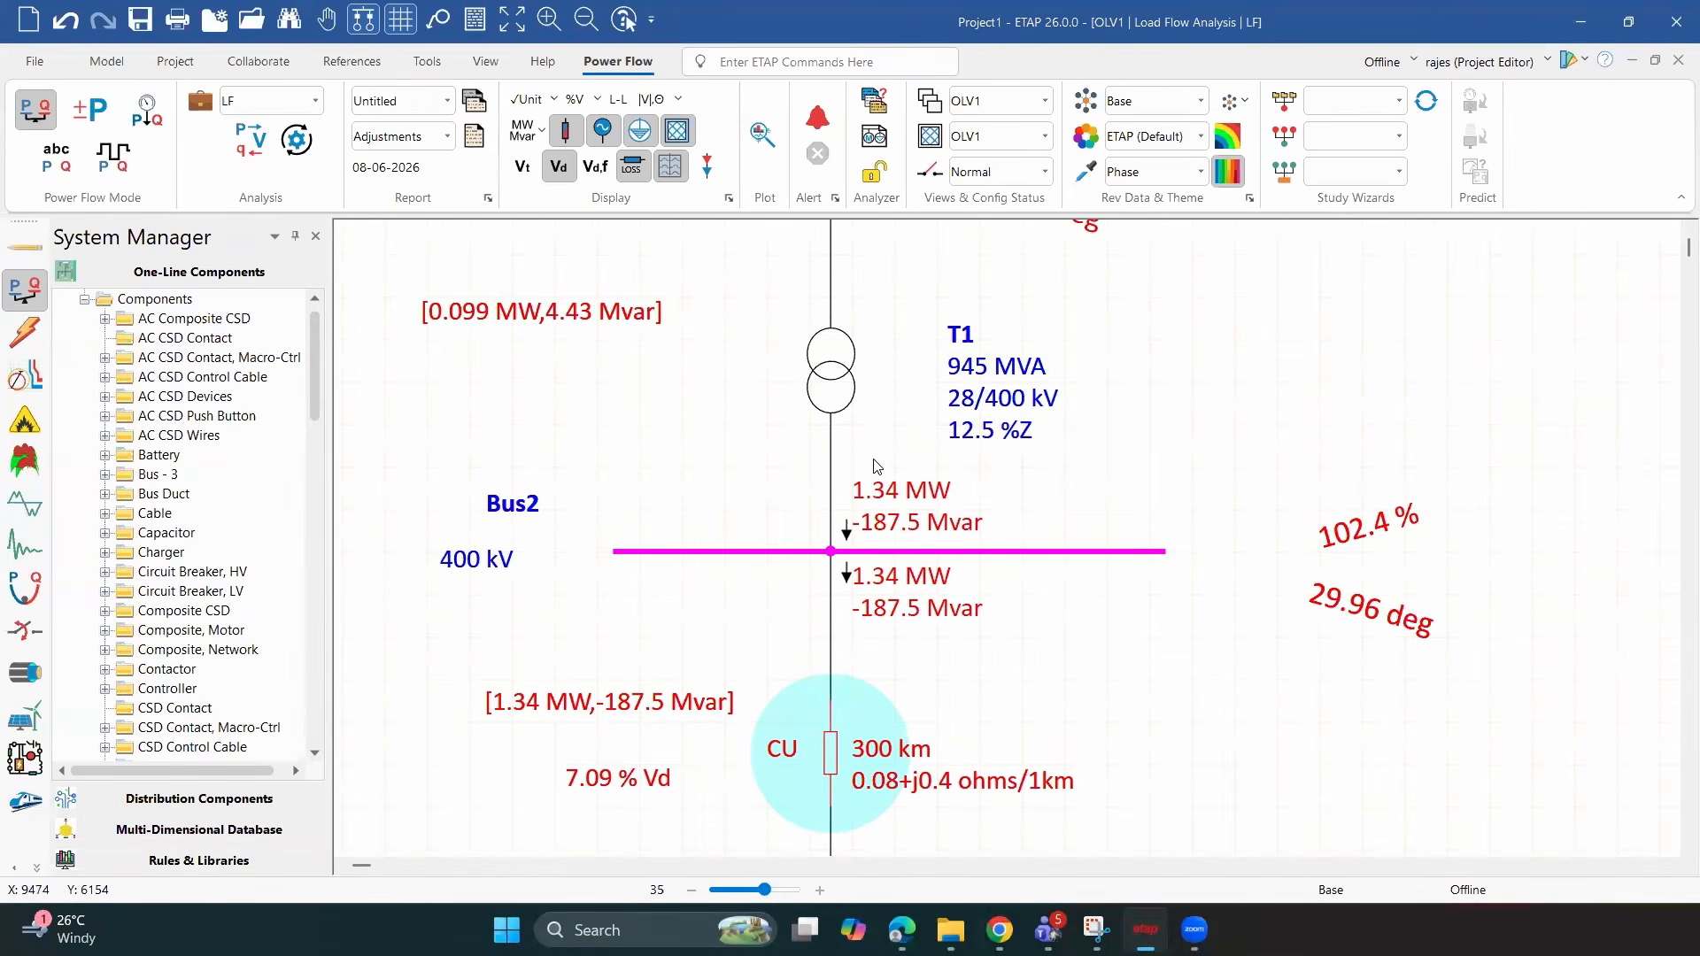
# Compare the reactive power flows, voltage percentages and angles across Bus1, Bus2 and Bus3, together with the line's loss and voltage drop
pyautogui.scroll(1, 824, 438)
pyautogui.scroll(3, 825, 407)
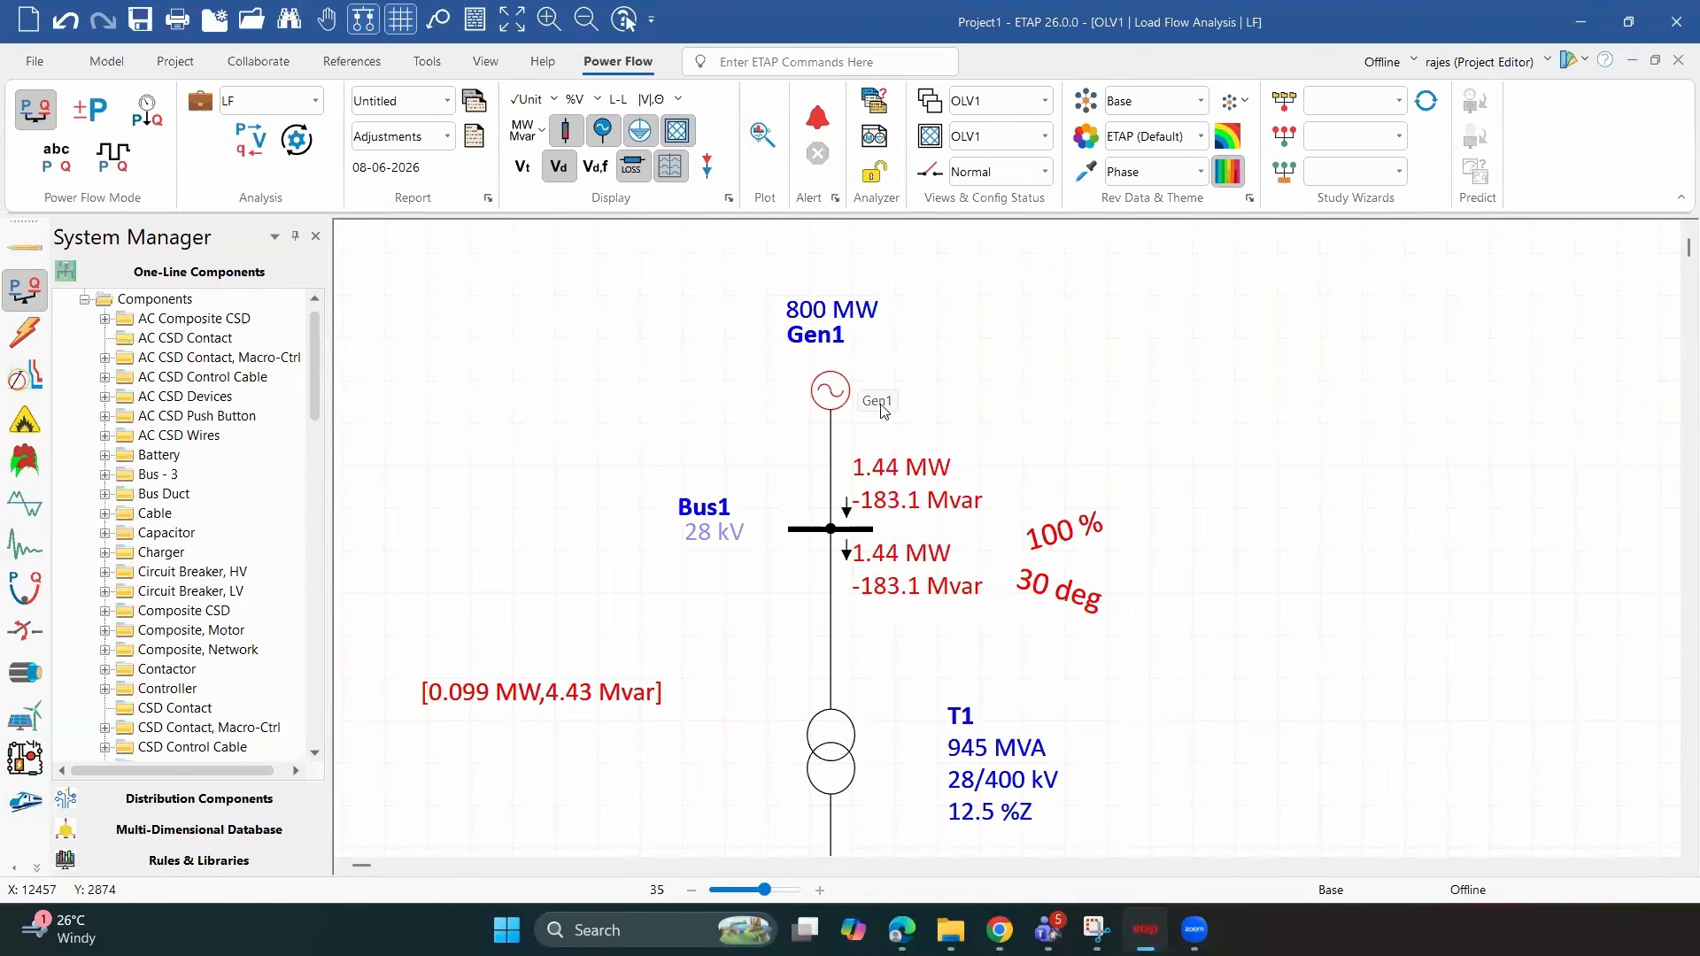
pyautogui.scroll(-3, 881, 356)
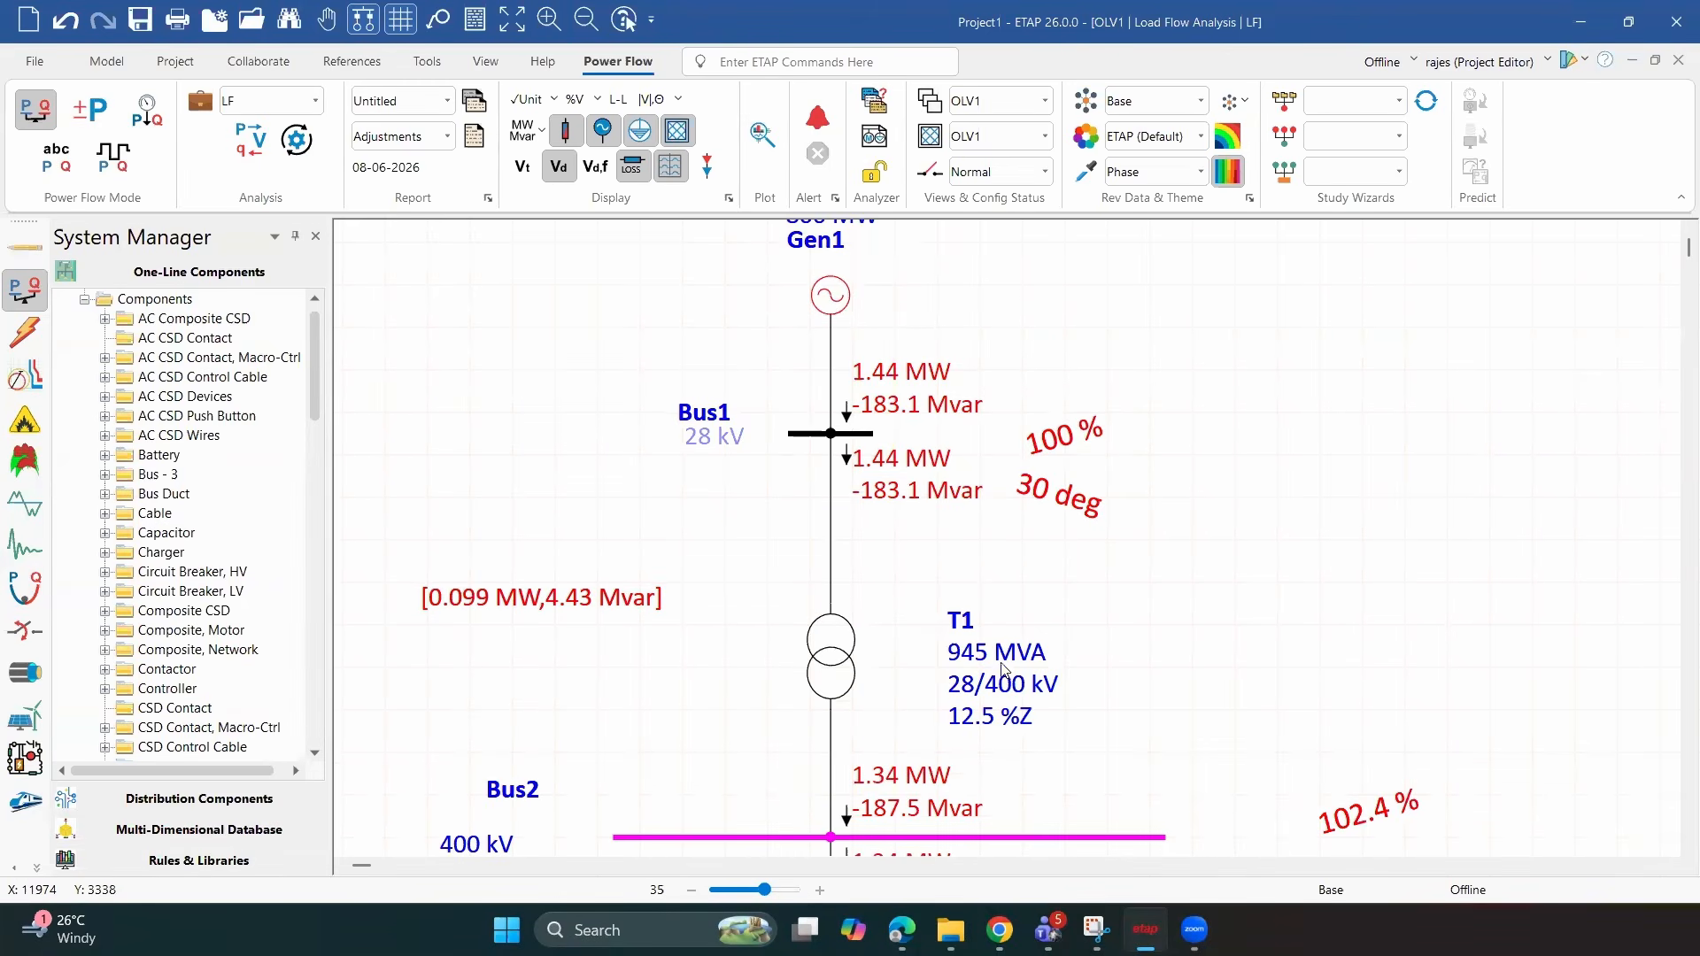
pyautogui.scroll(-5, 996, 677)
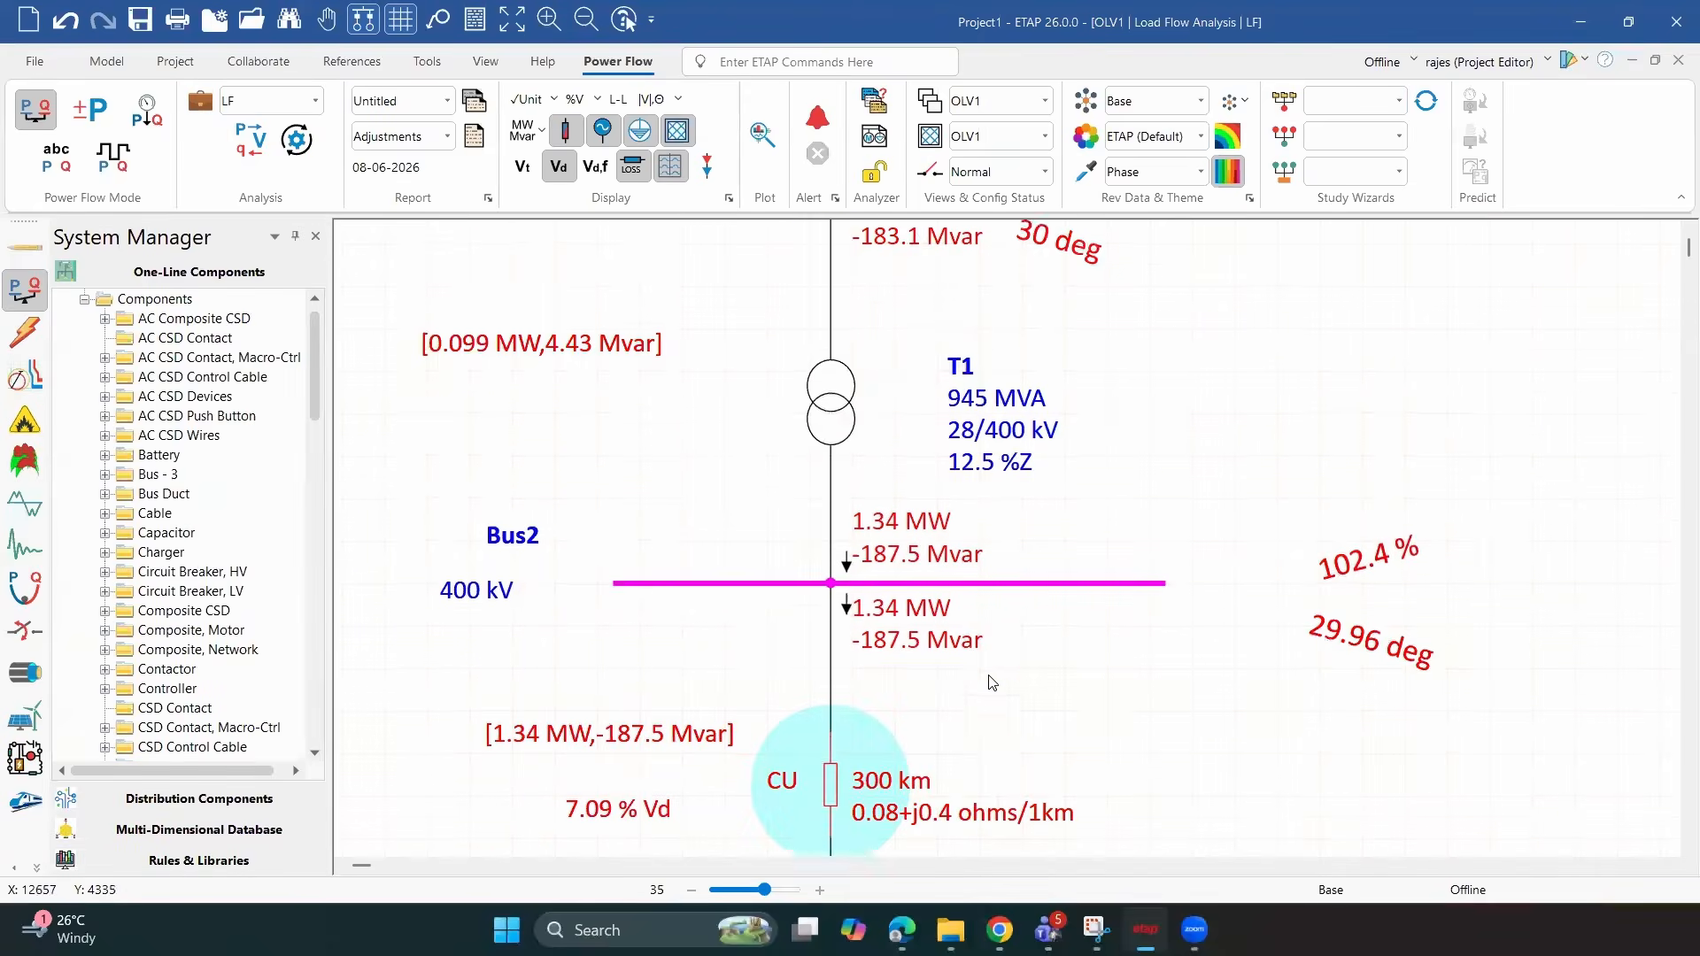
pyautogui.scroll(-5, 993, 682)
pyautogui.scroll(4, 992, 636)
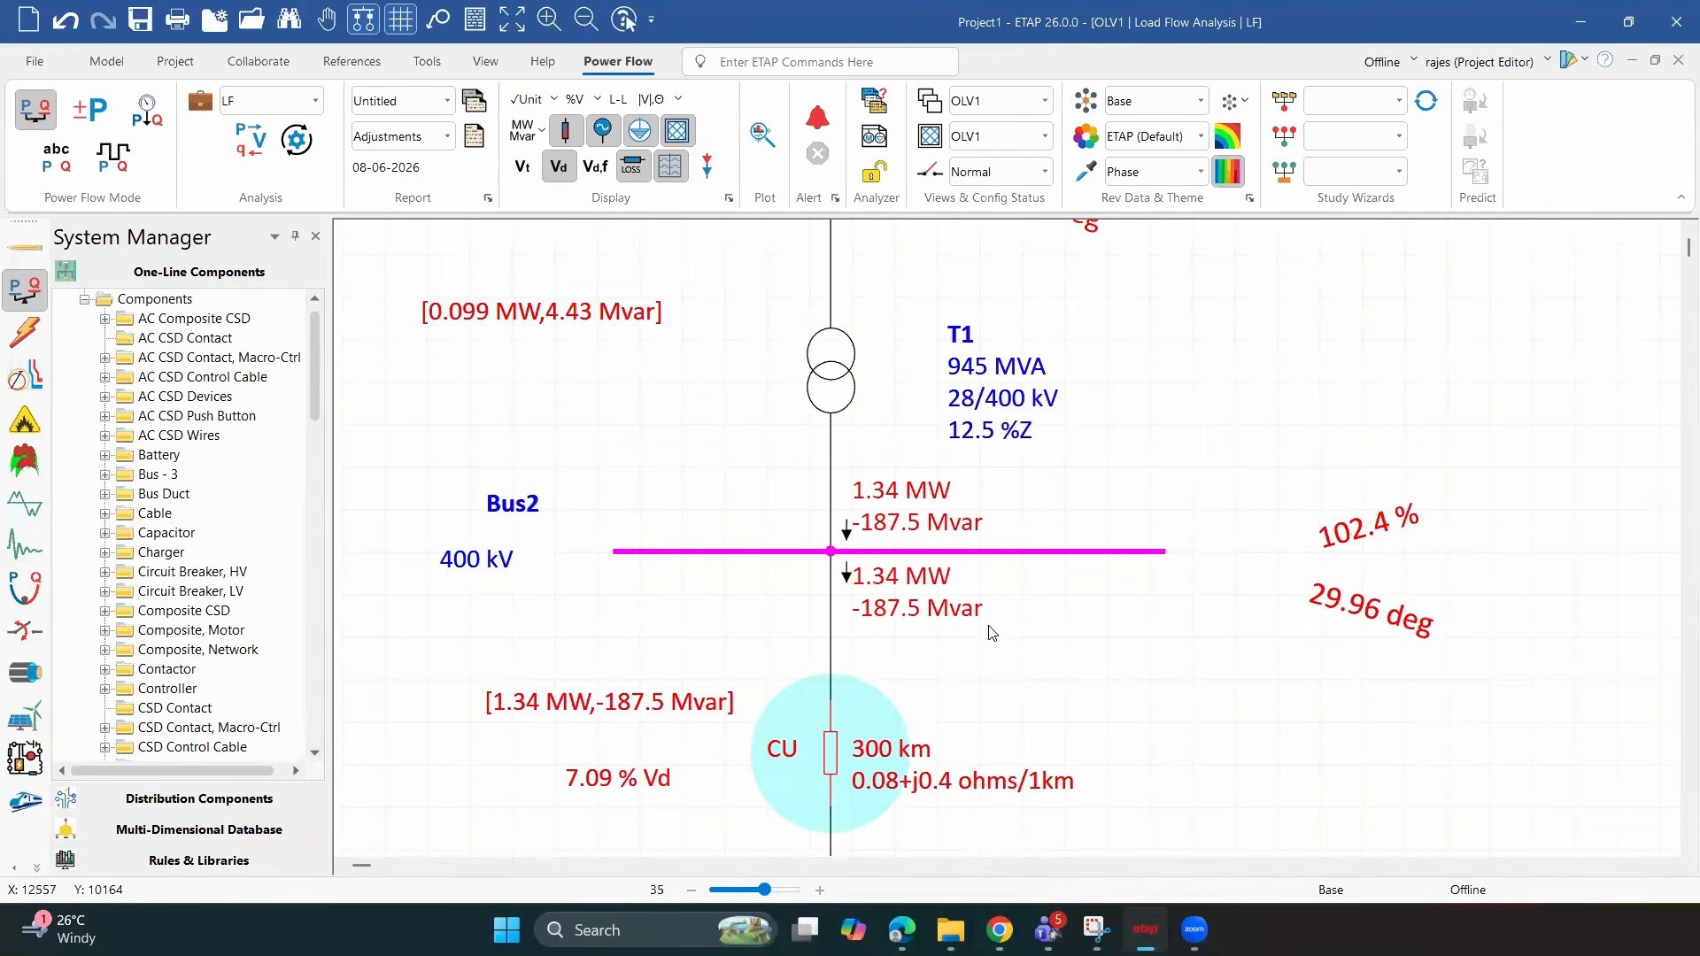
pyautogui.scroll(-6, 1105, 542)
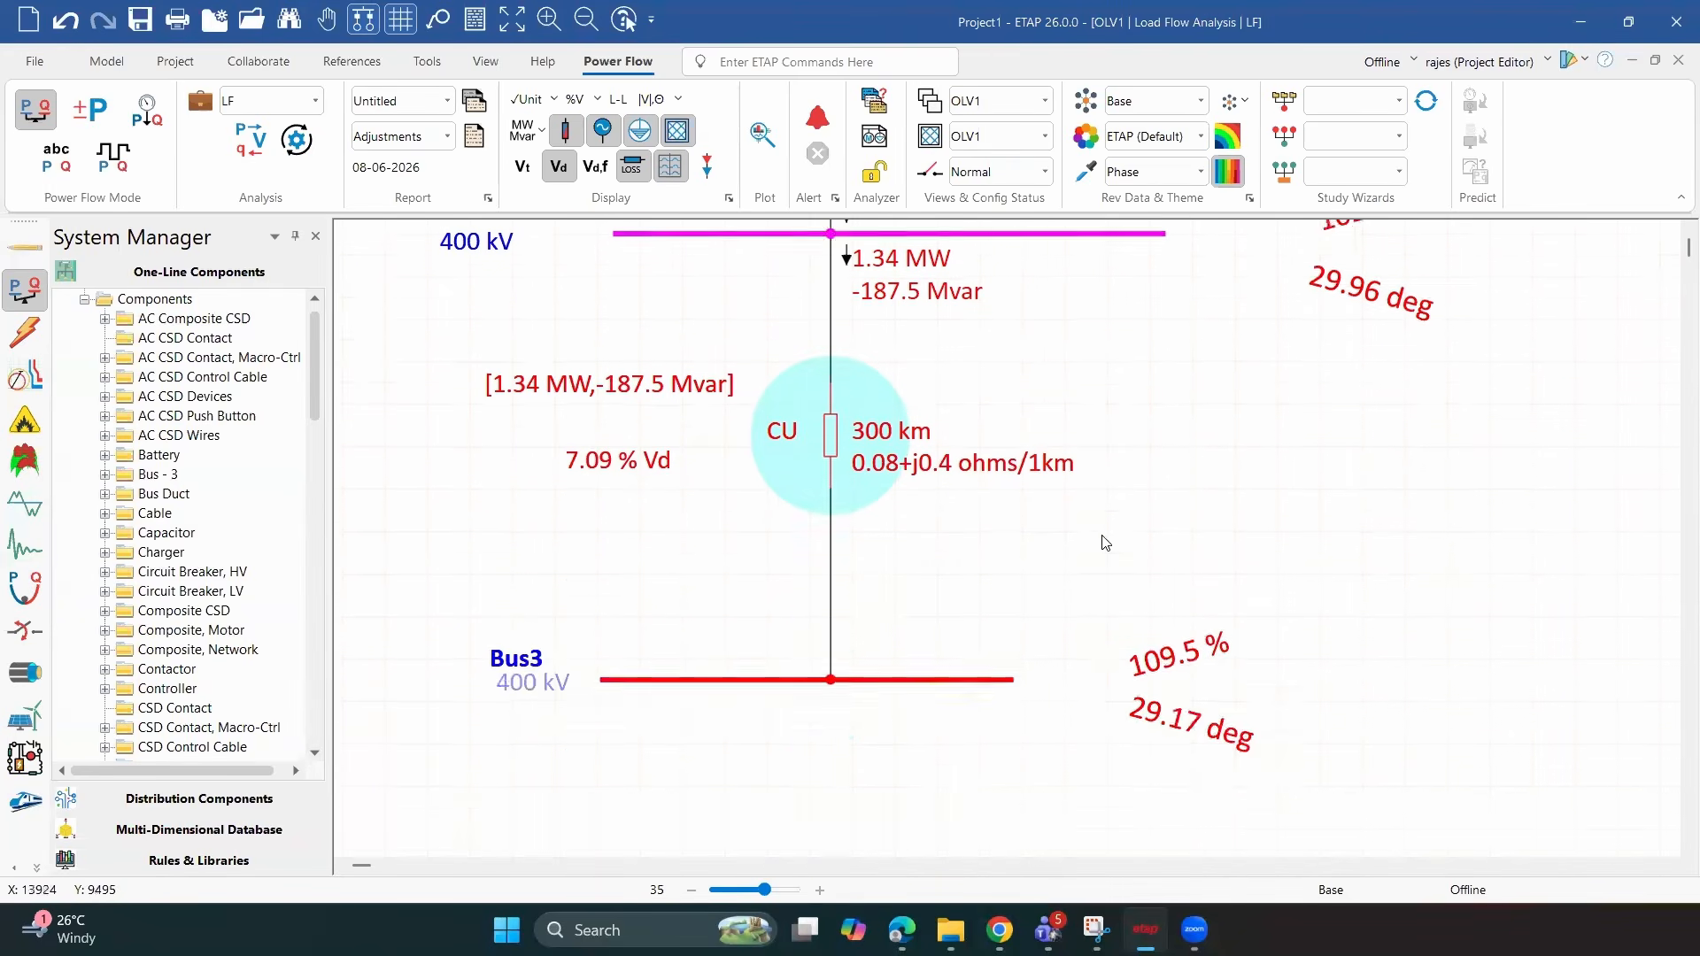
pyautogui.scroll(-1, 1105, 542)
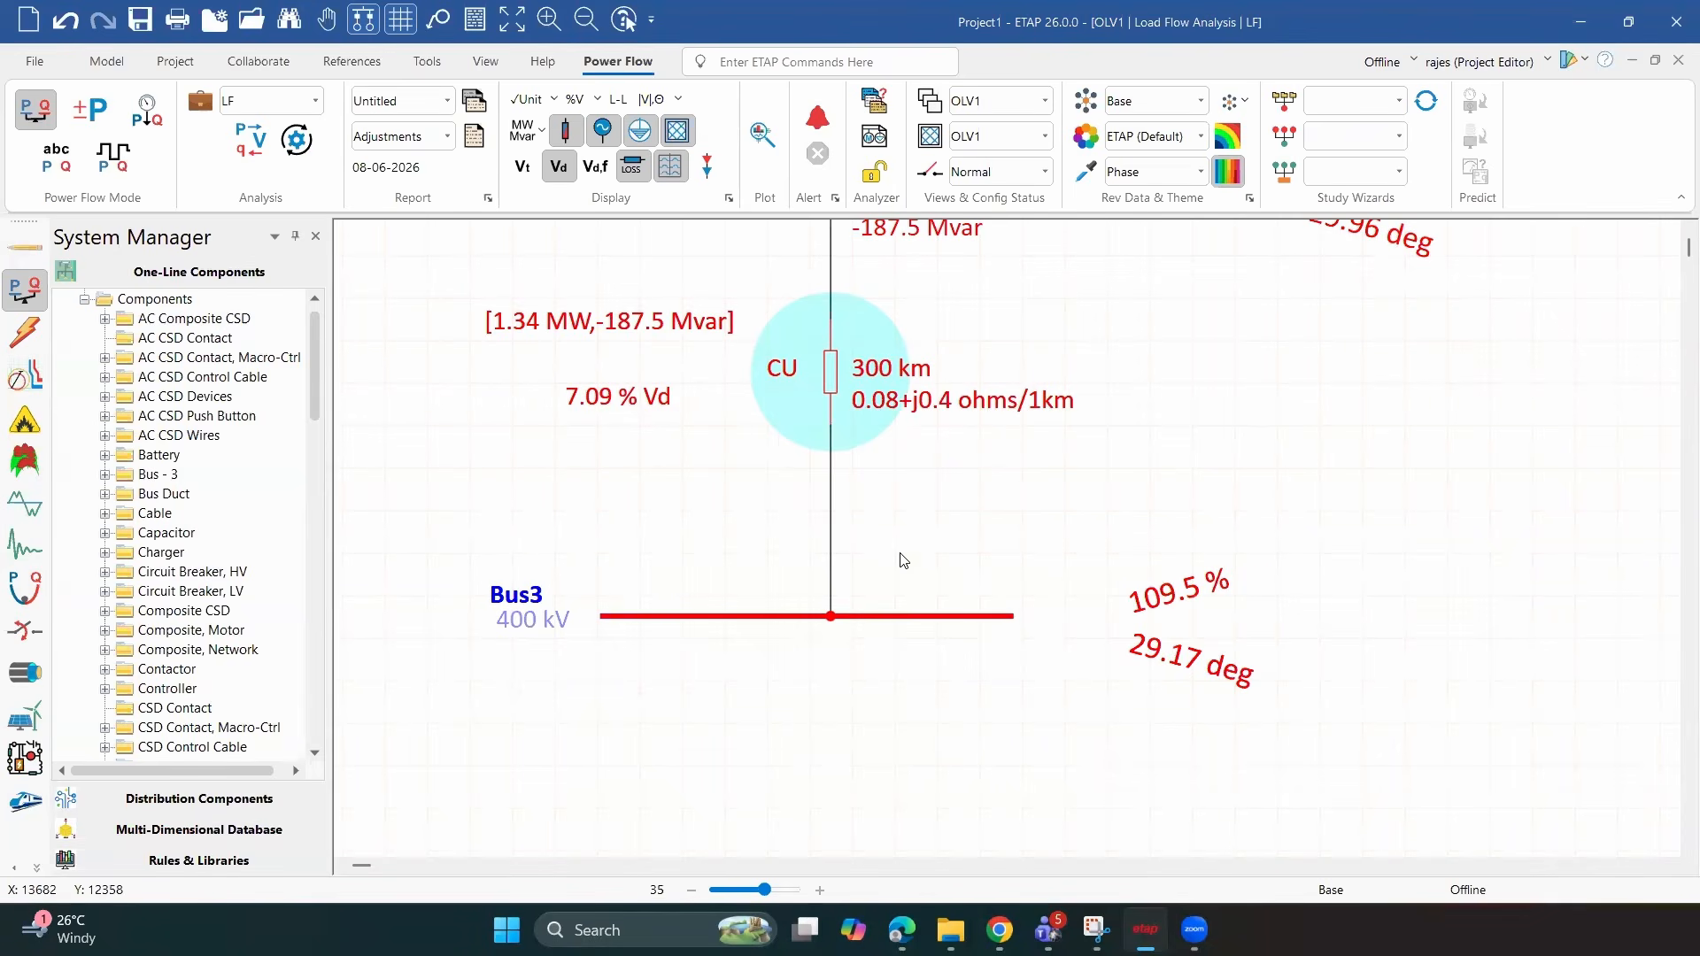
pyautogui.scroll(3, 930, 442)
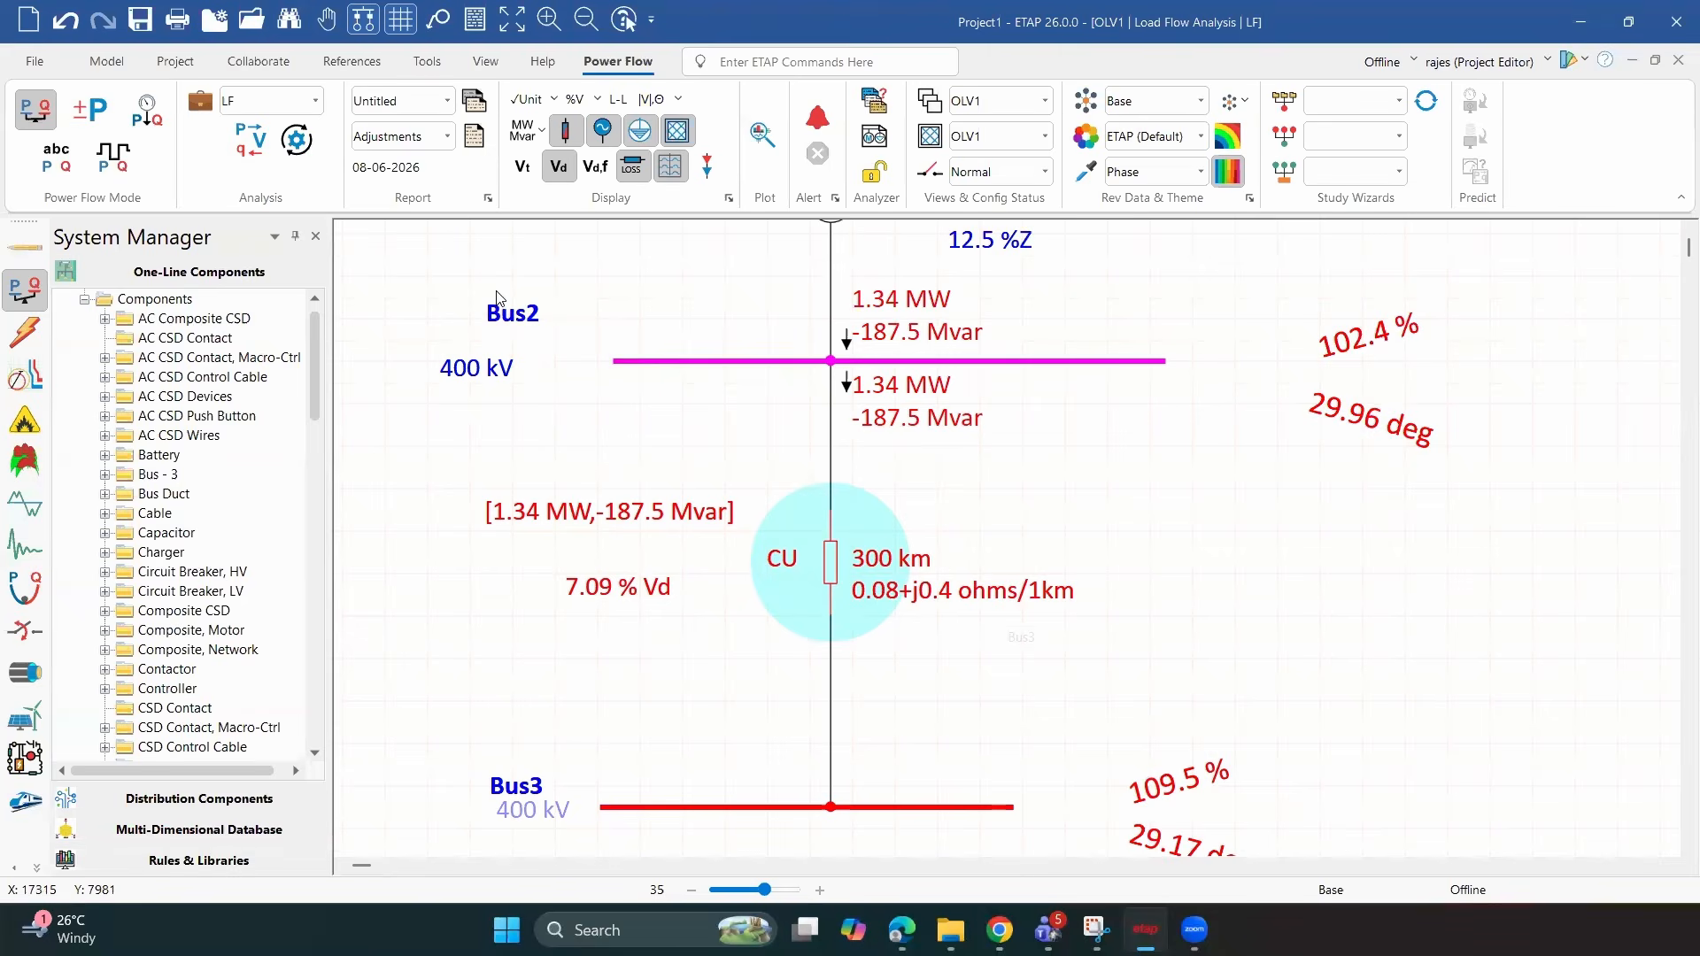
pyautogui.scroll(-1, 528, 735)
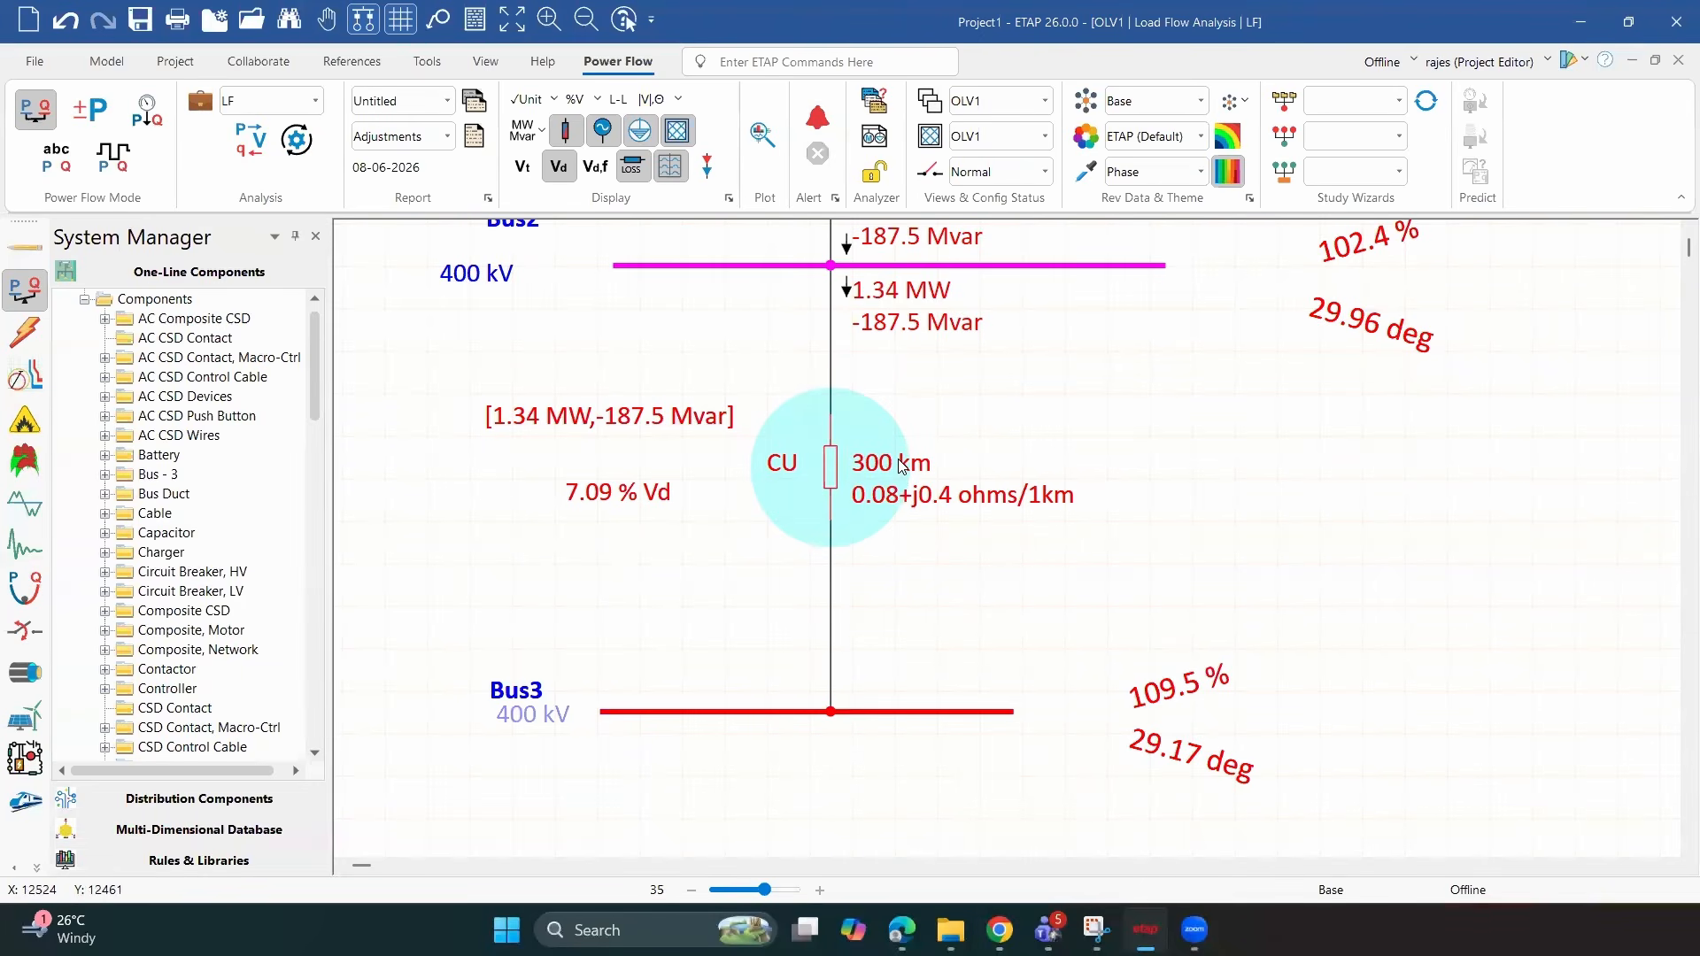
pyautogui.scroll(-1, 902, 467)
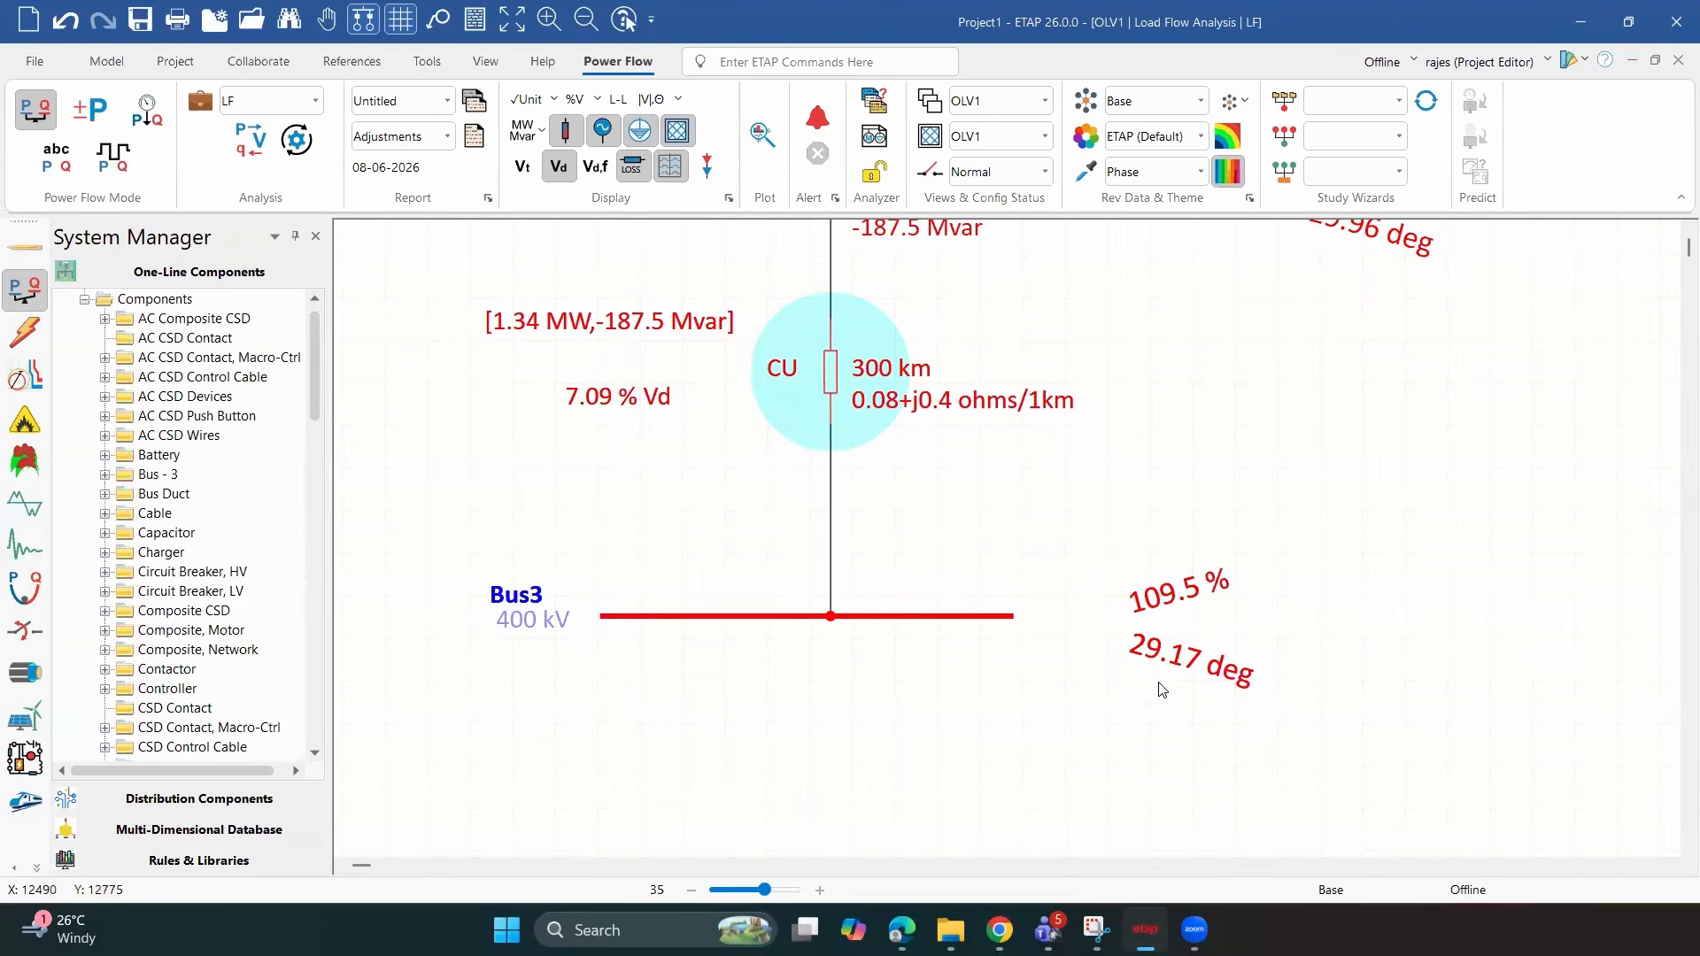
pyautogui.scroll(1, 1168, 702)
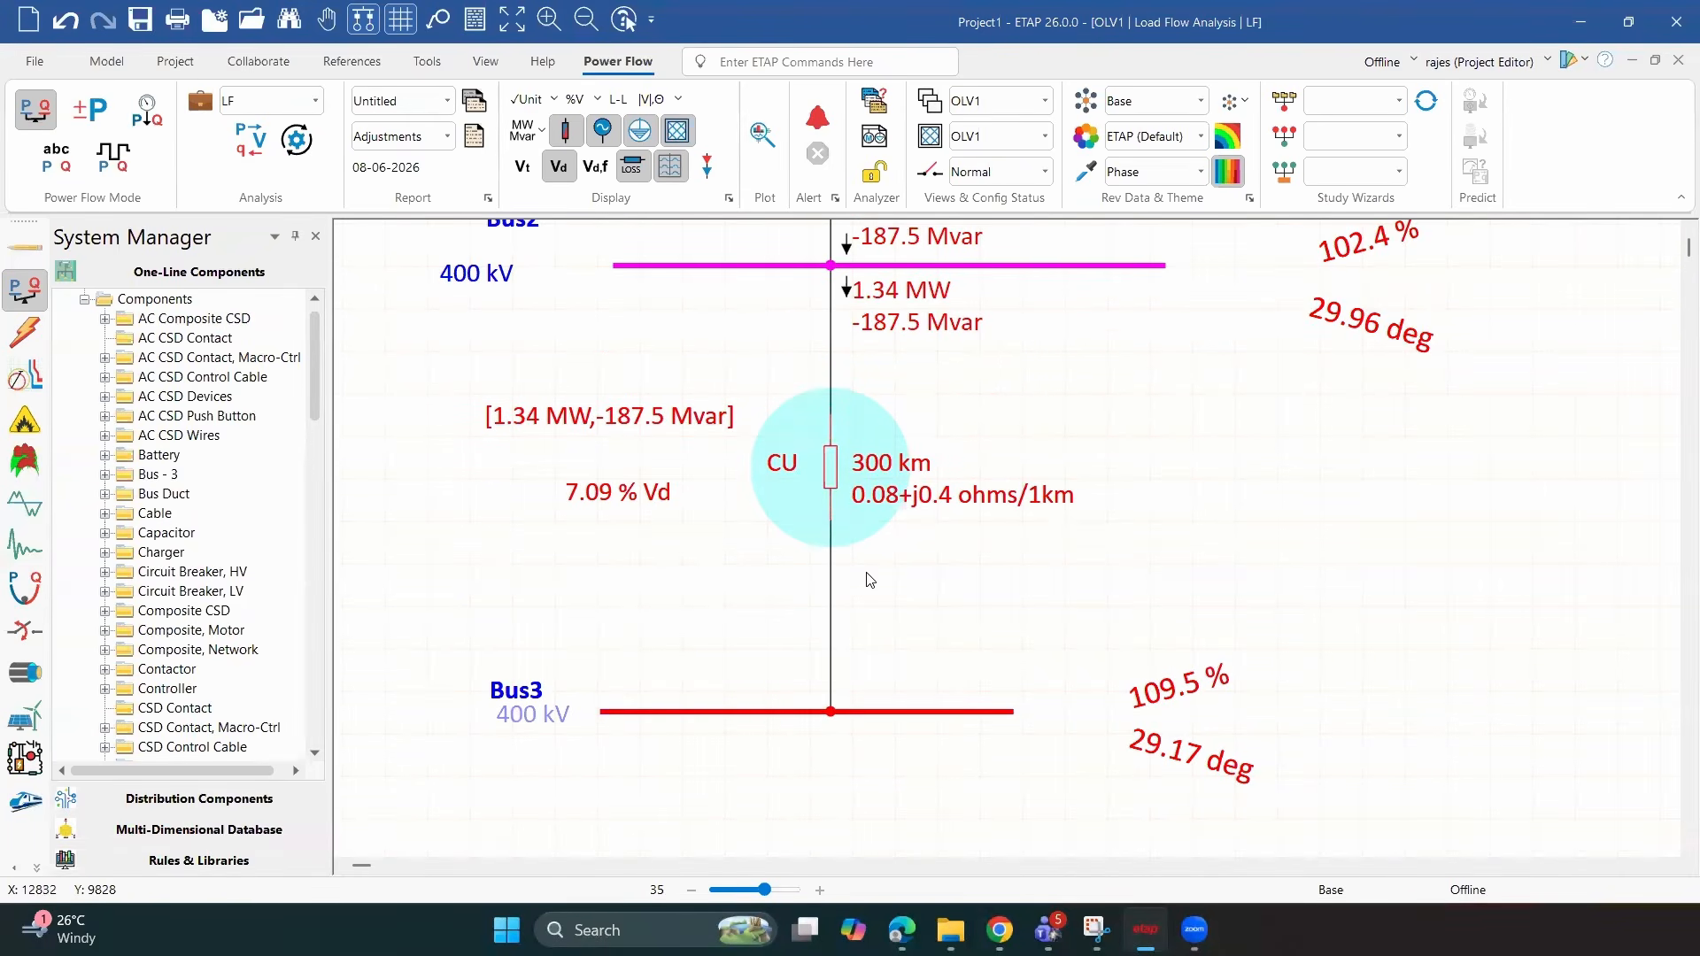
pyautogui.scroll(1, 531, 264)
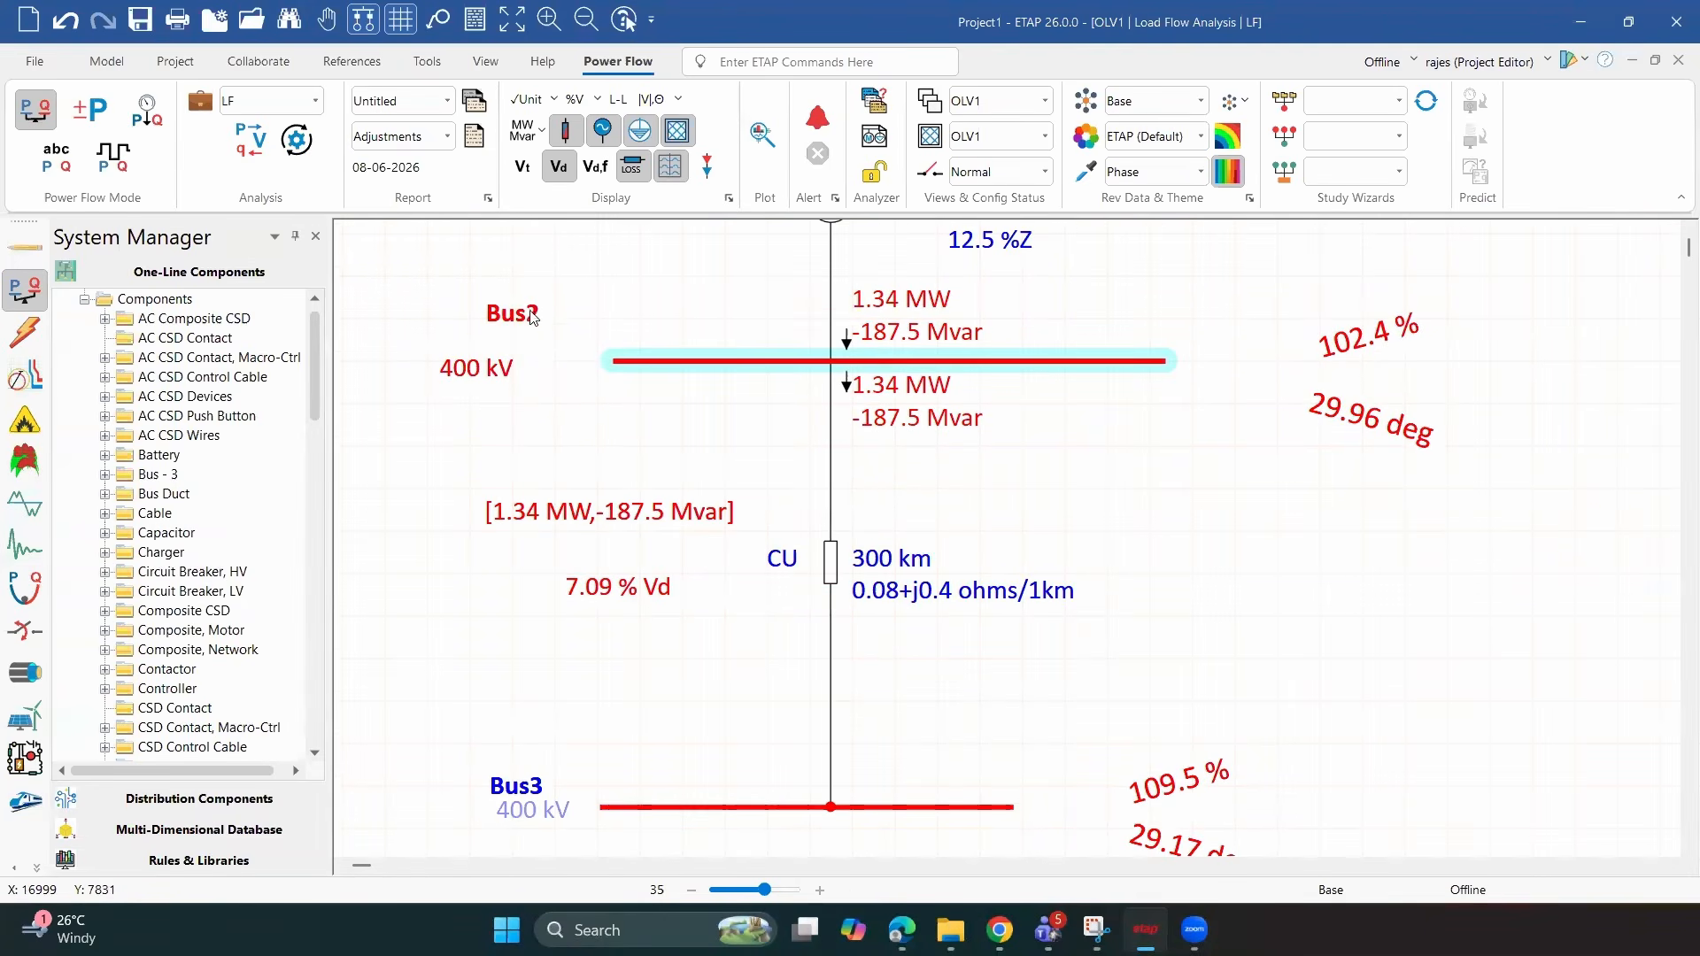
# Review the positive-sequence impedance and susceptance data of the line between Bus2 and Bus3, then close its editor
pyautogui.doubleClick(923, 276)
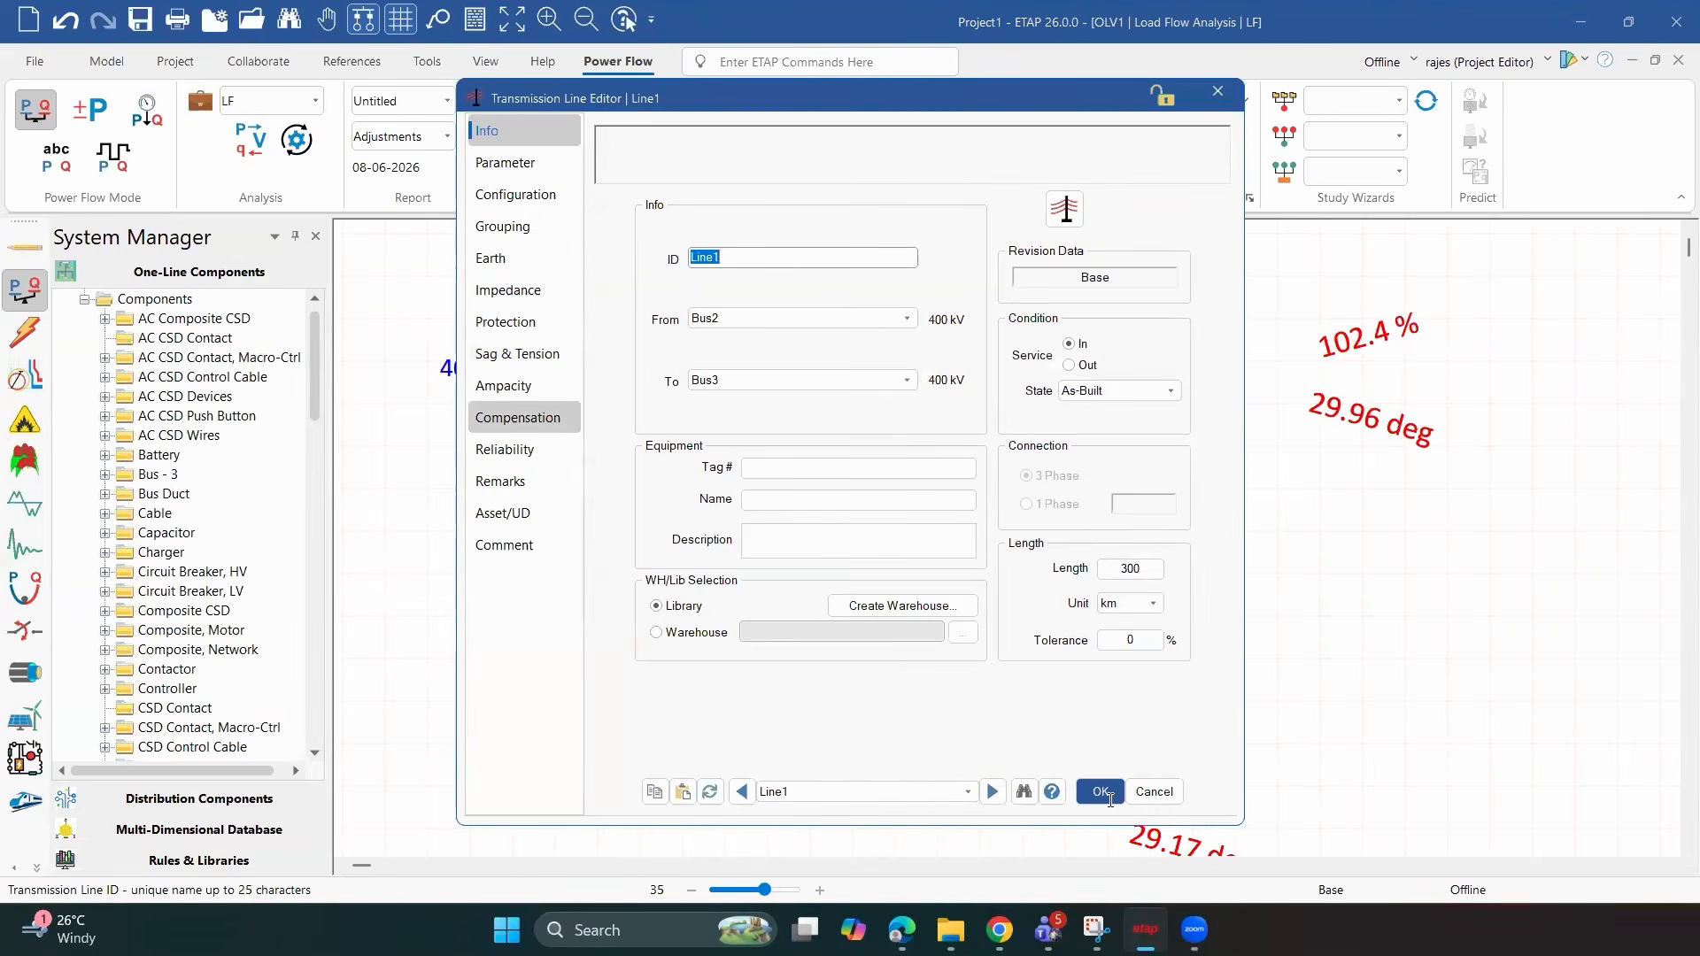
pyautogui.click(508, 290)
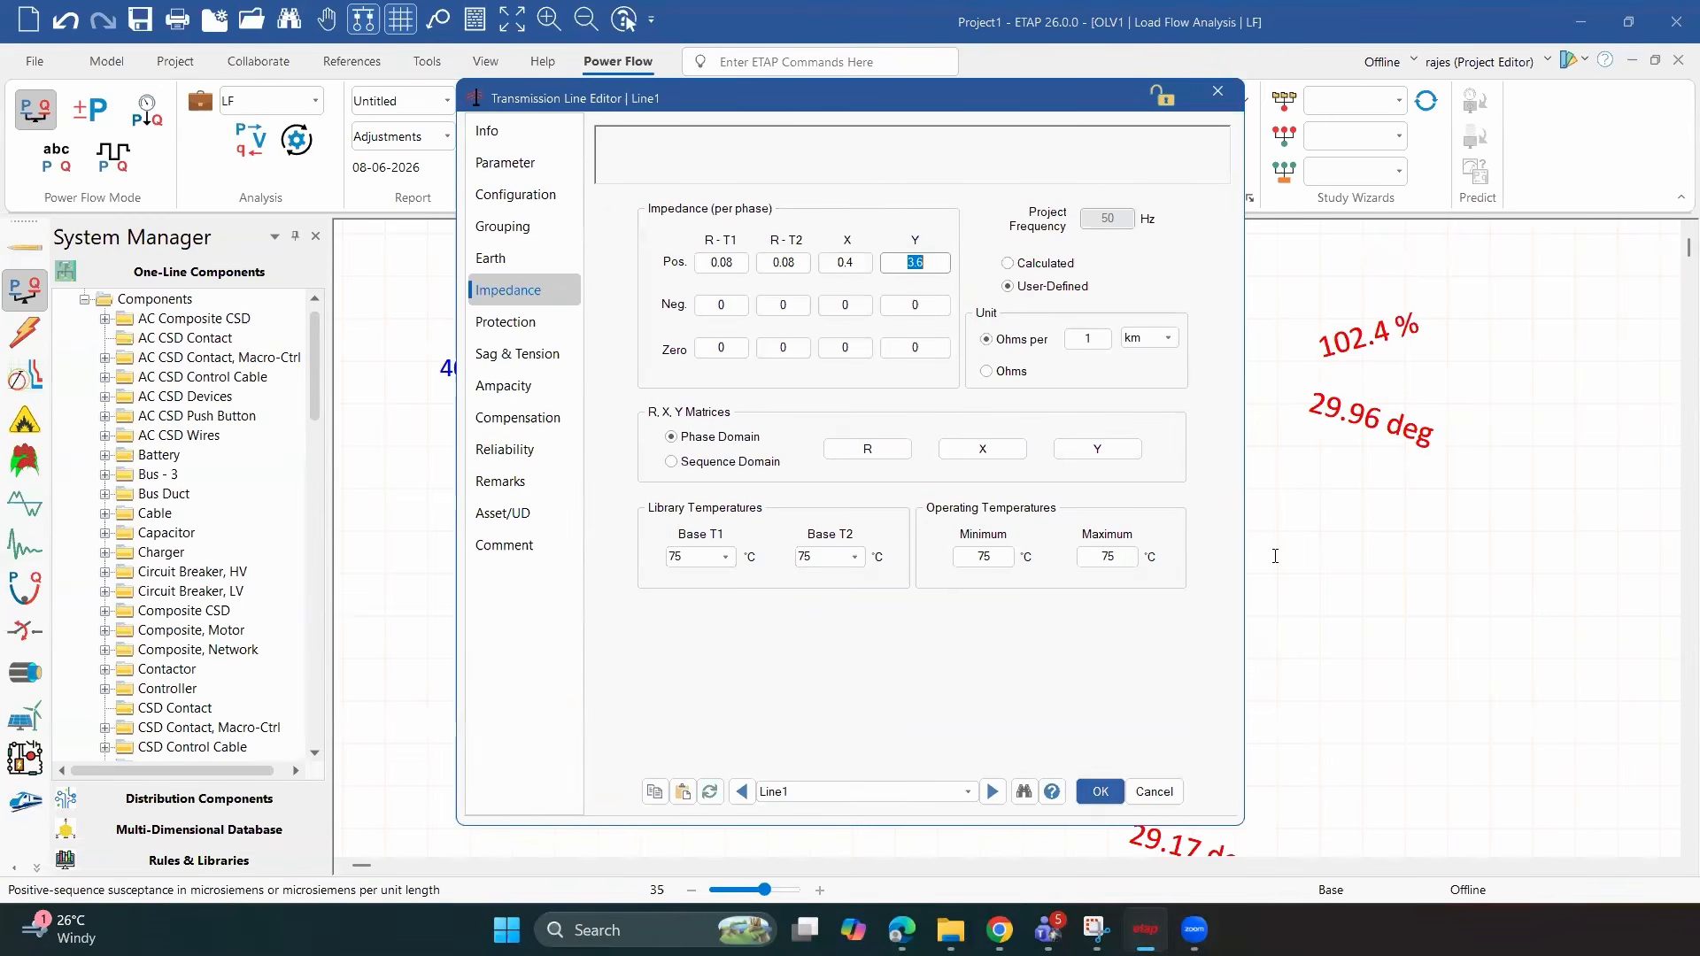
pyautogui.click(1099, 790)
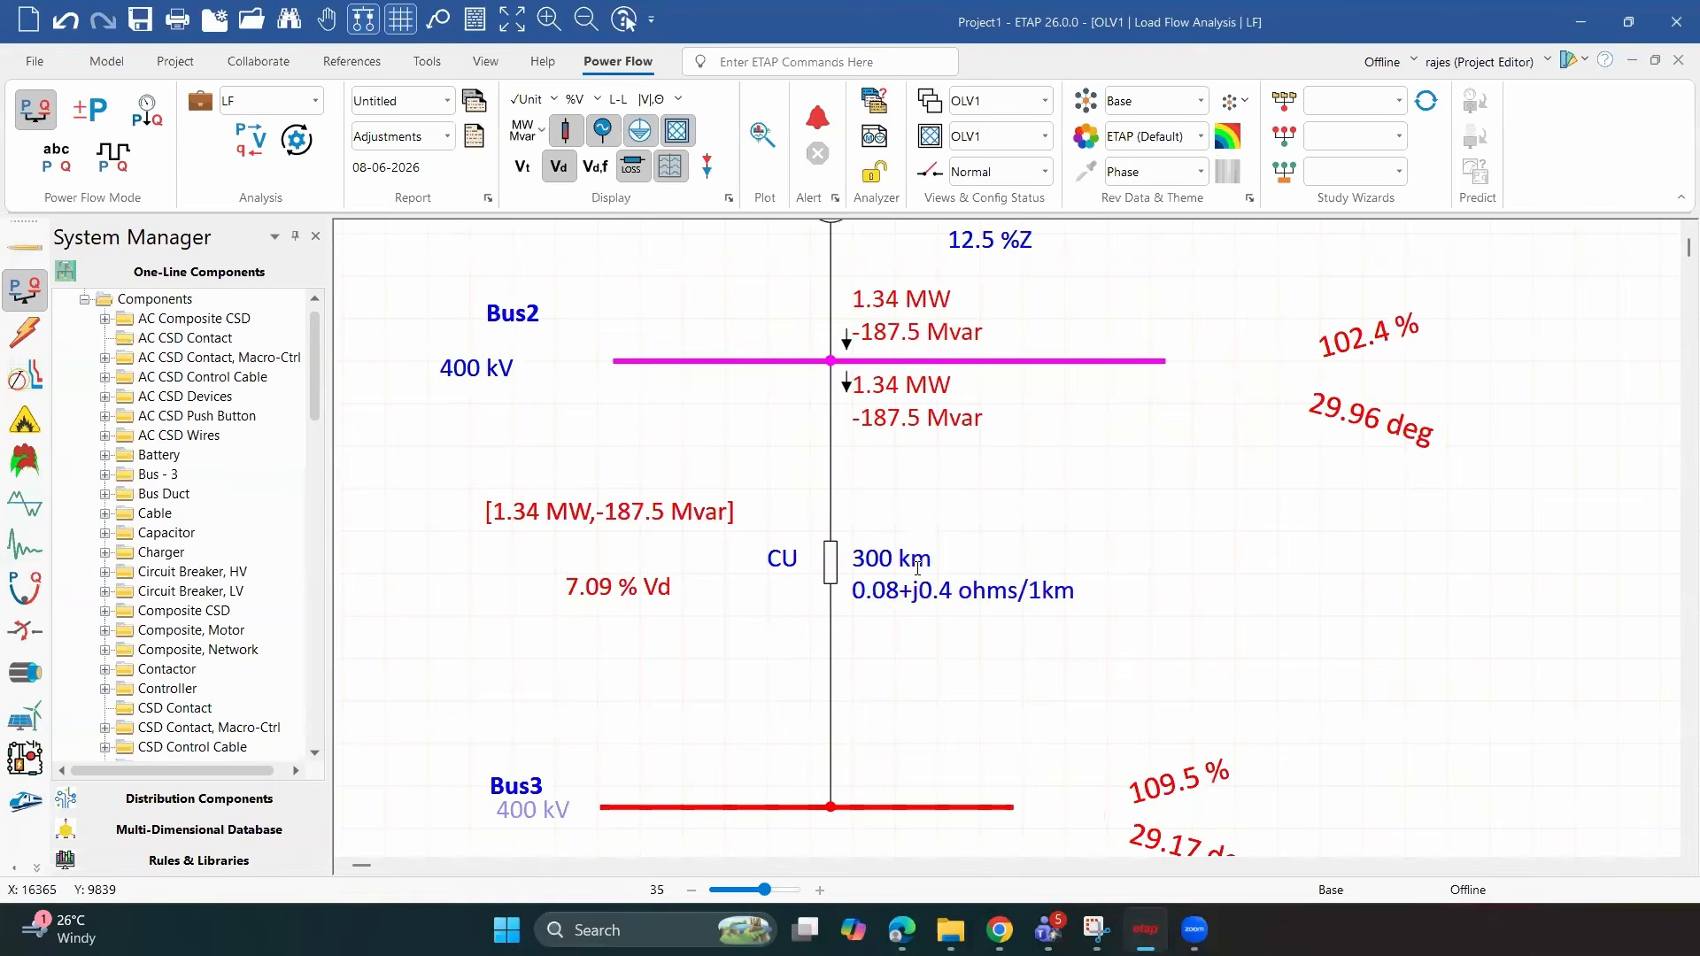
# Trace the line's reactive power back from Bus3 through Bus2 and T1 to Gen1 in the load flow results
pyautogui.scroll(-1, 917, 567)
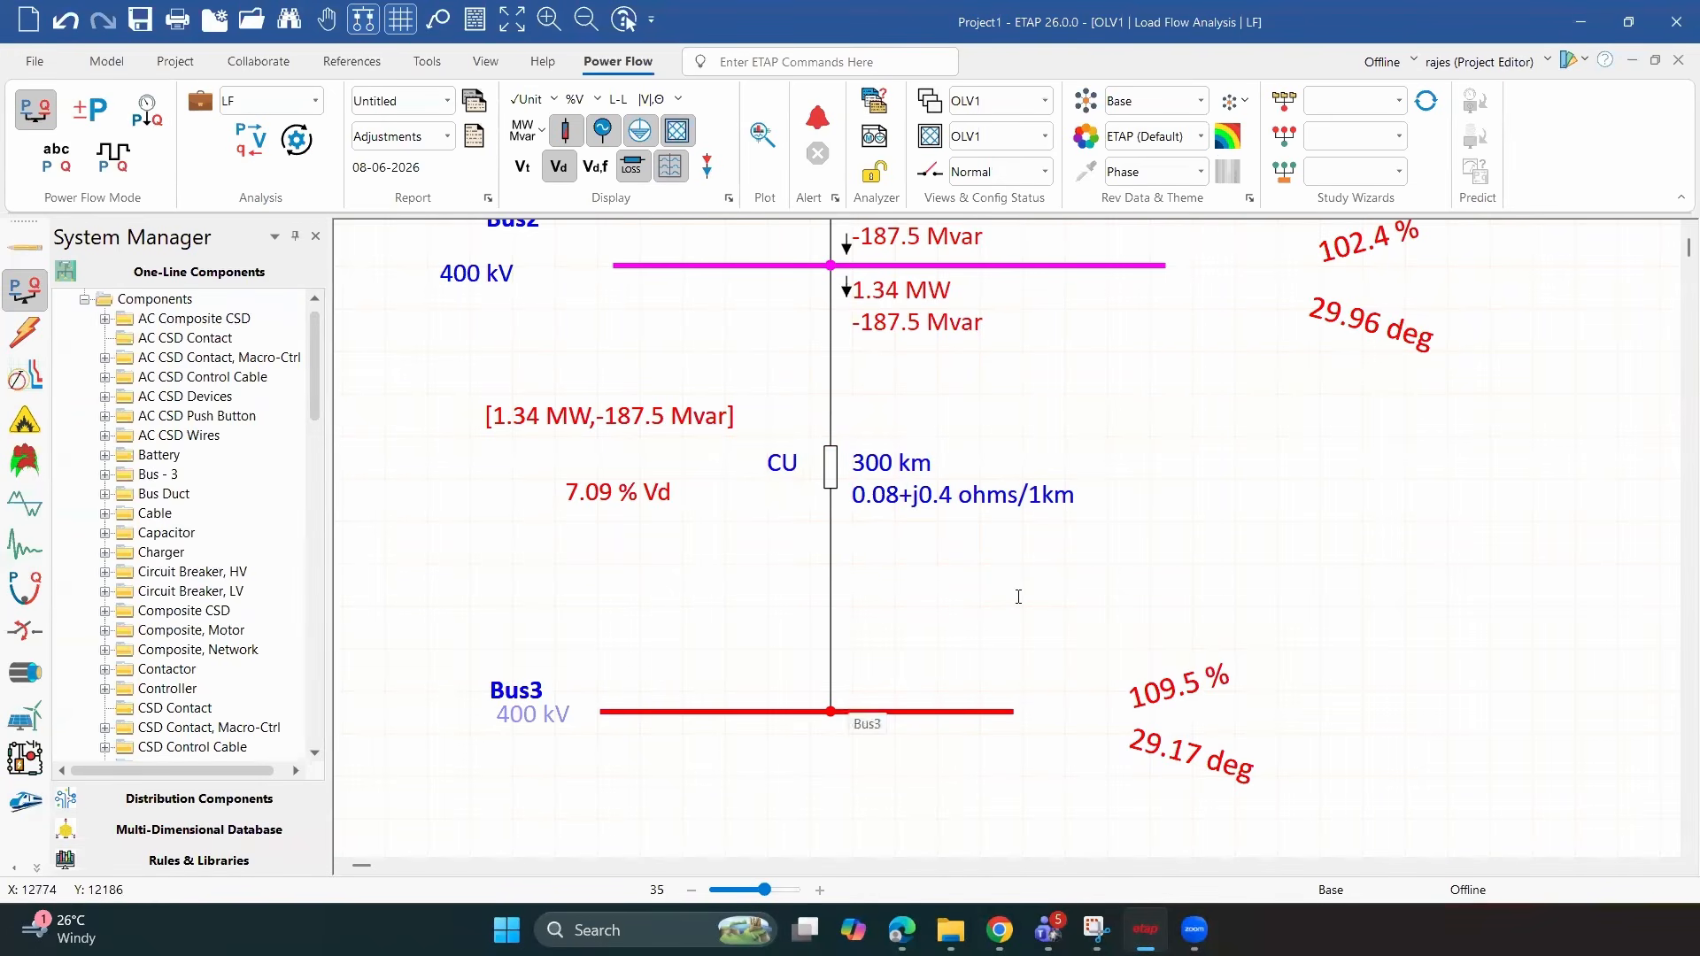
pyautogui.scroll(1, 1018, 597)
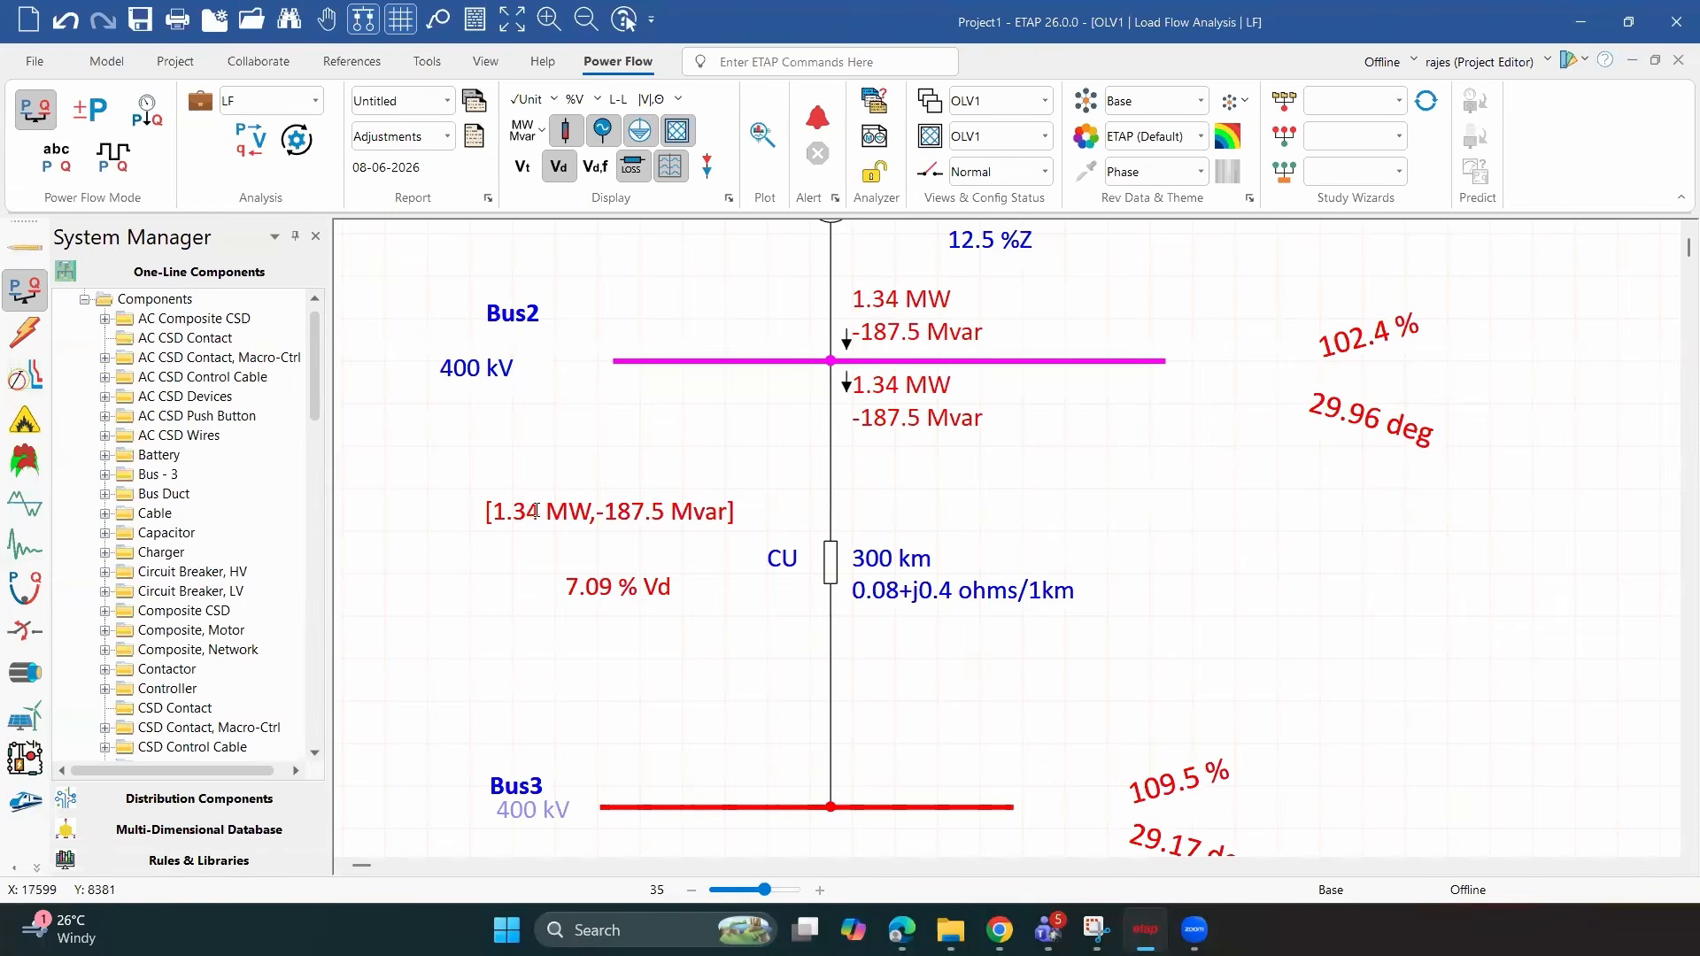
pyautogui.scroll(-1, 455, 461)
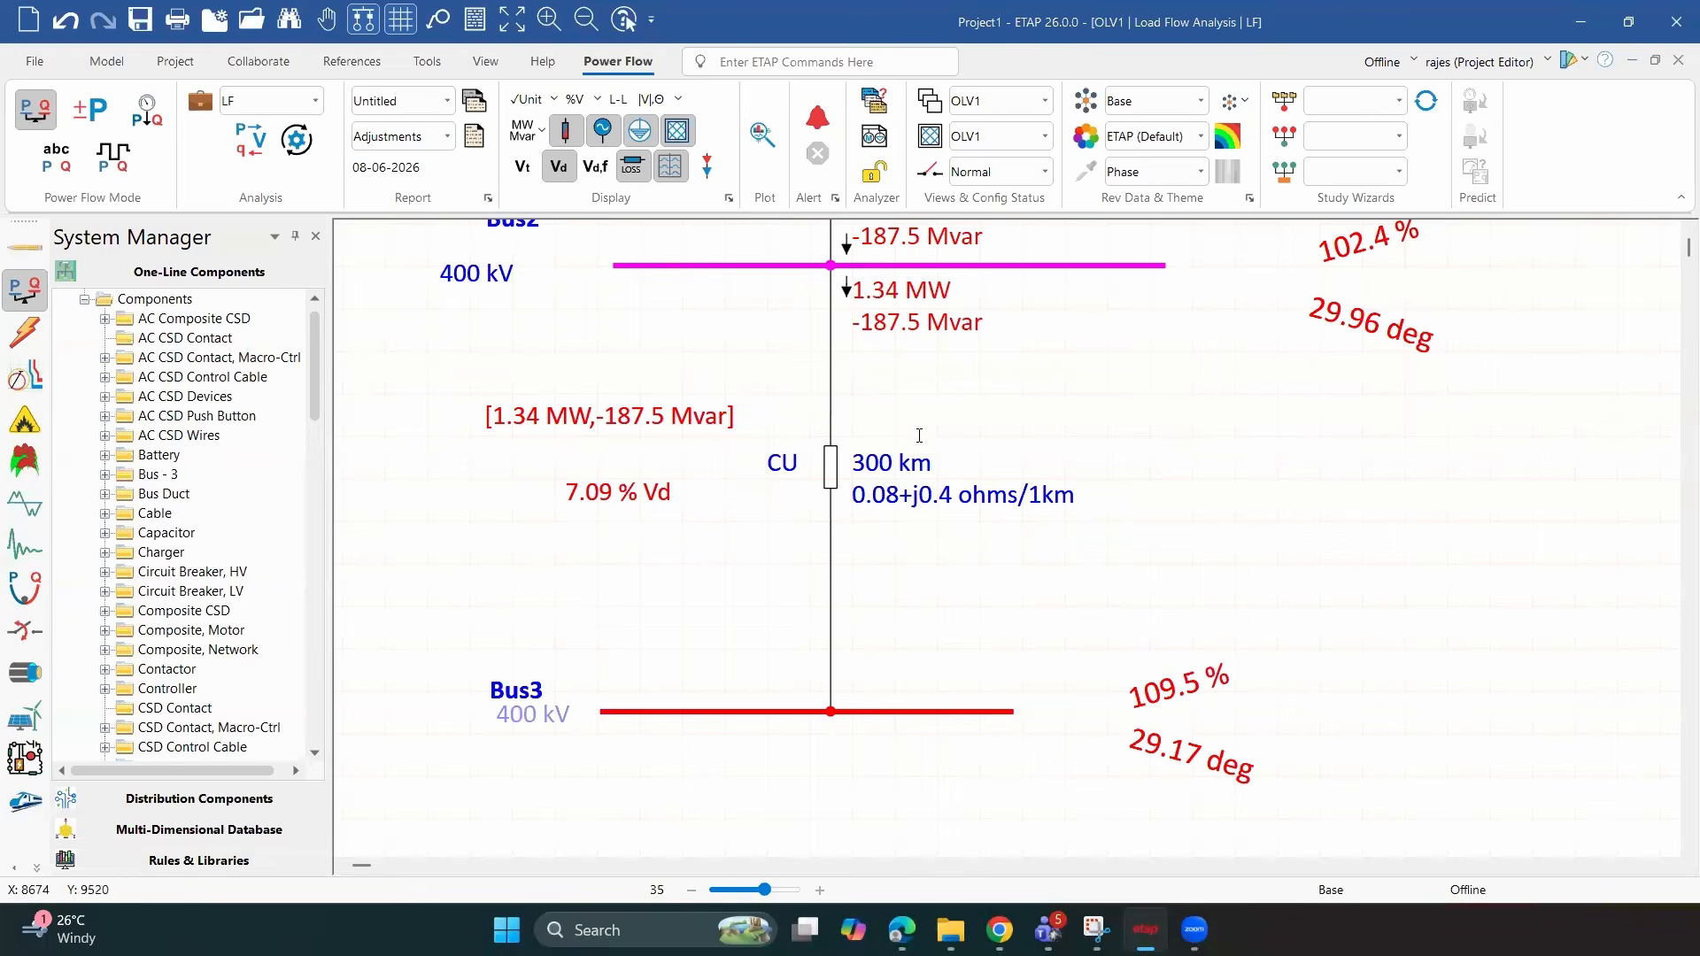
pyautogui.scroll(1, 919, 436)
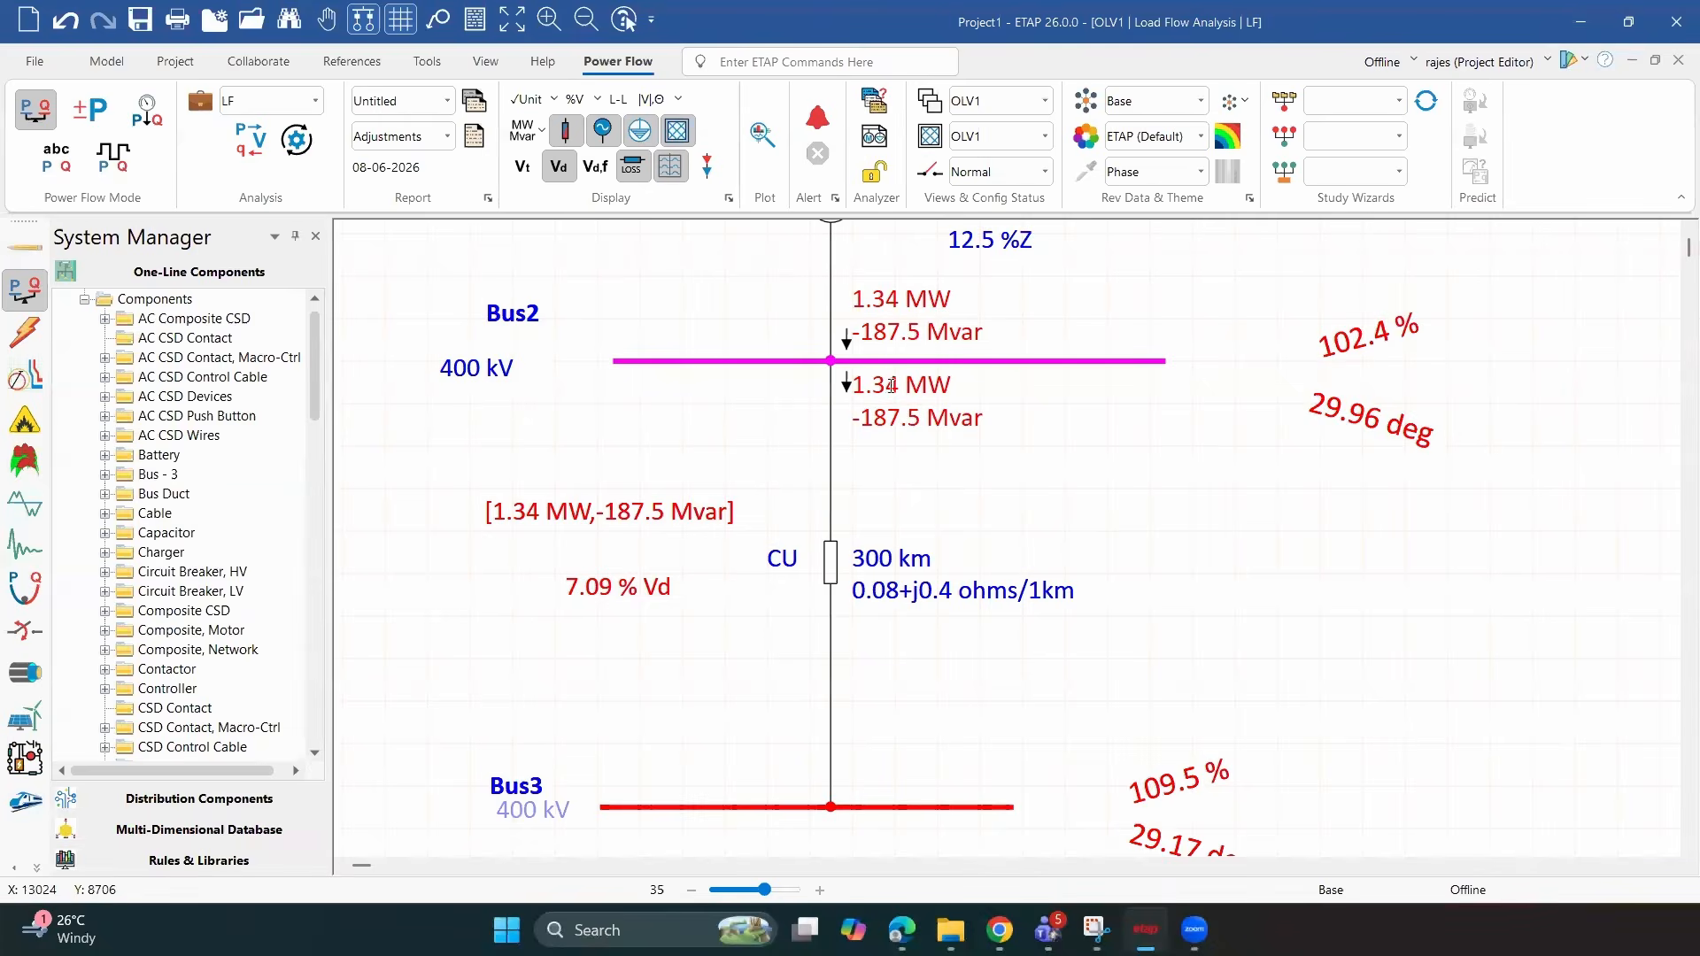
pyautogui.scroll(2, 892, 385)
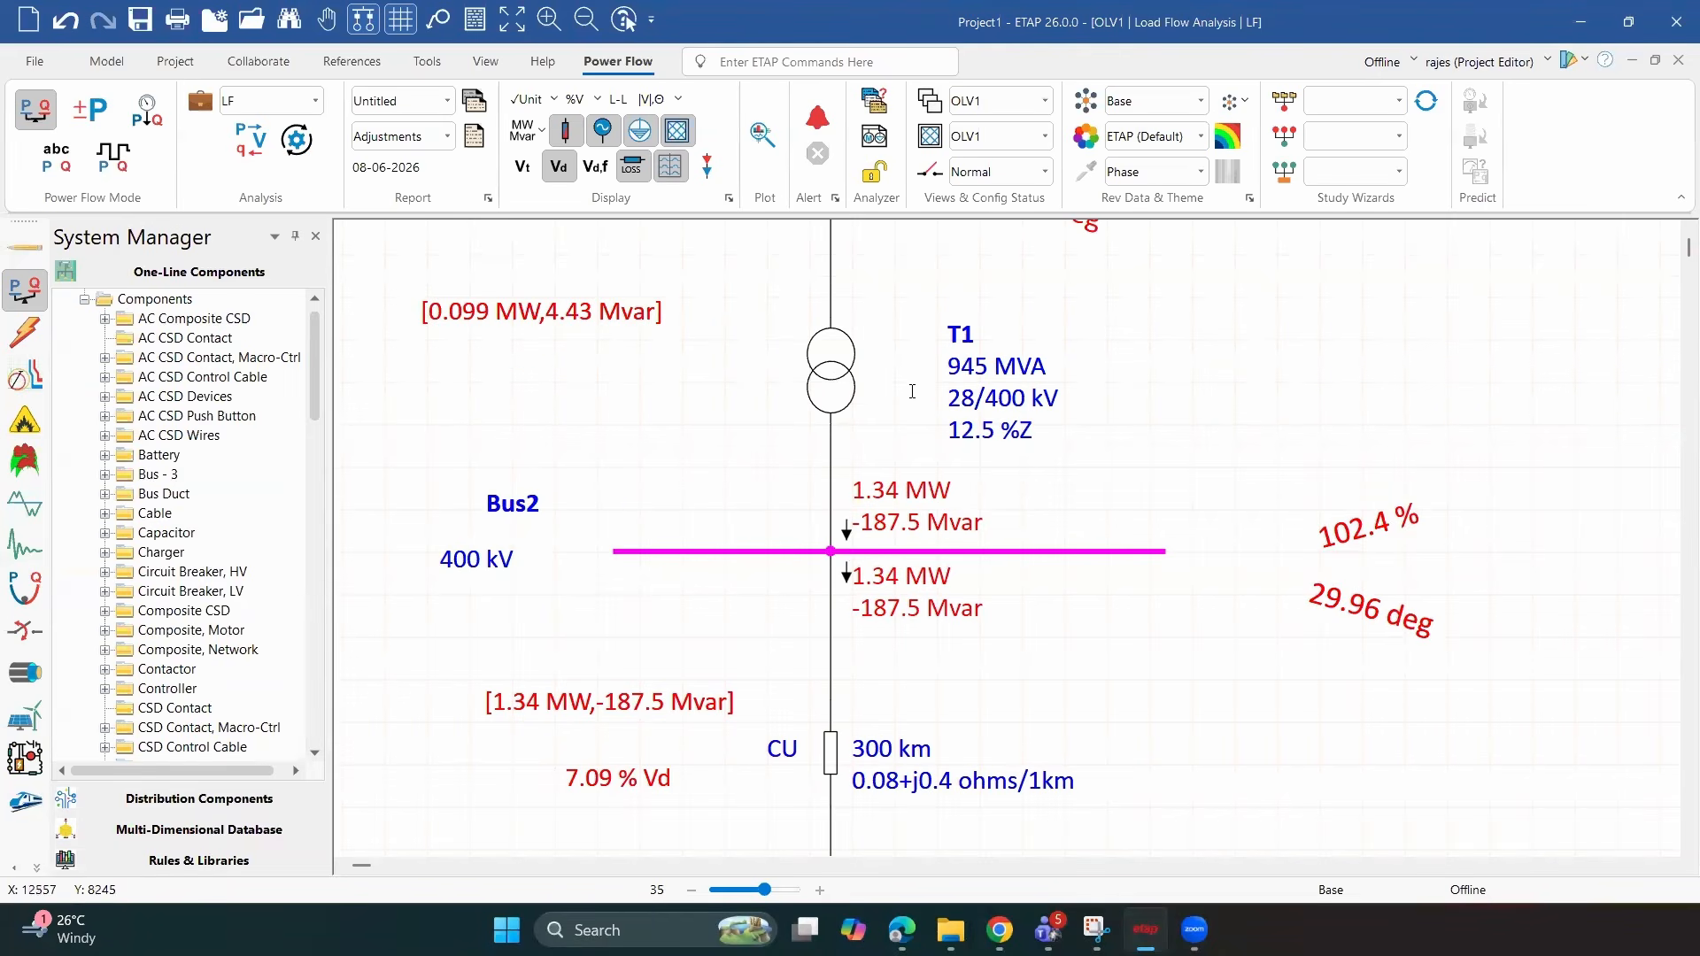
pyautogui.scroll(3, 912, 391)
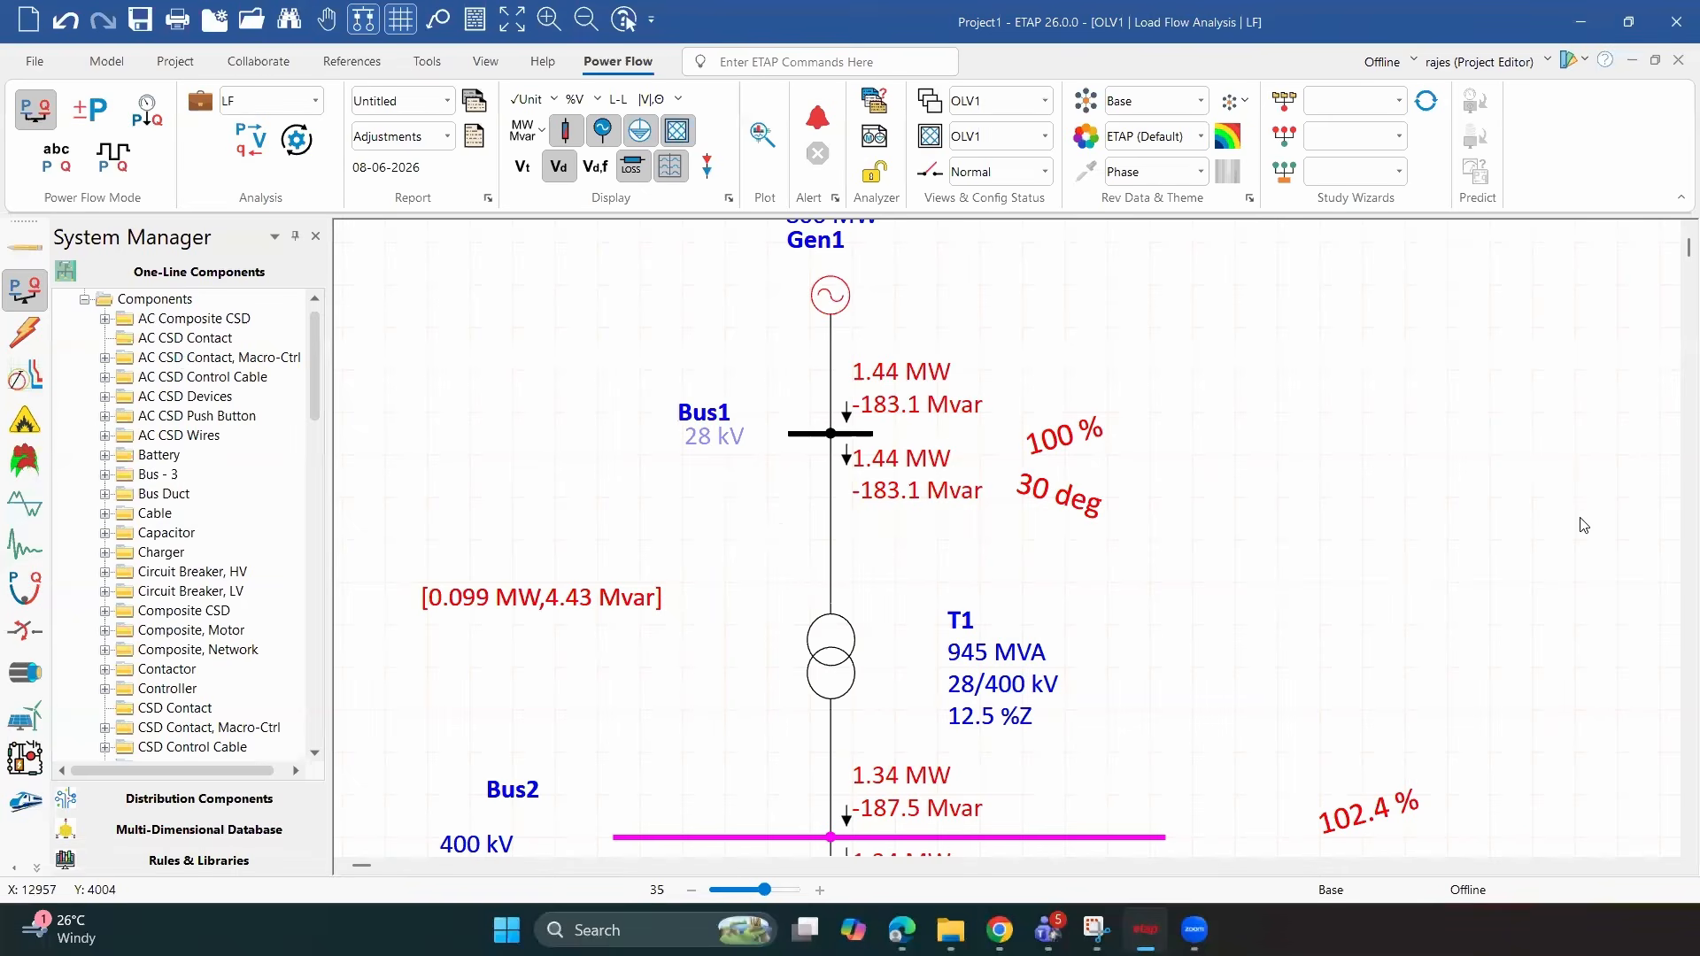
# Return to editing the network and place a power grid below Bus3, connected to the bus
pyautogui.click(25, 248)
pyautogui.scroll(-1, 1571, 268)
pyautogui.scroll(-6, 1569, 266)
pyautogui.scroll(-1, 1569, 266)
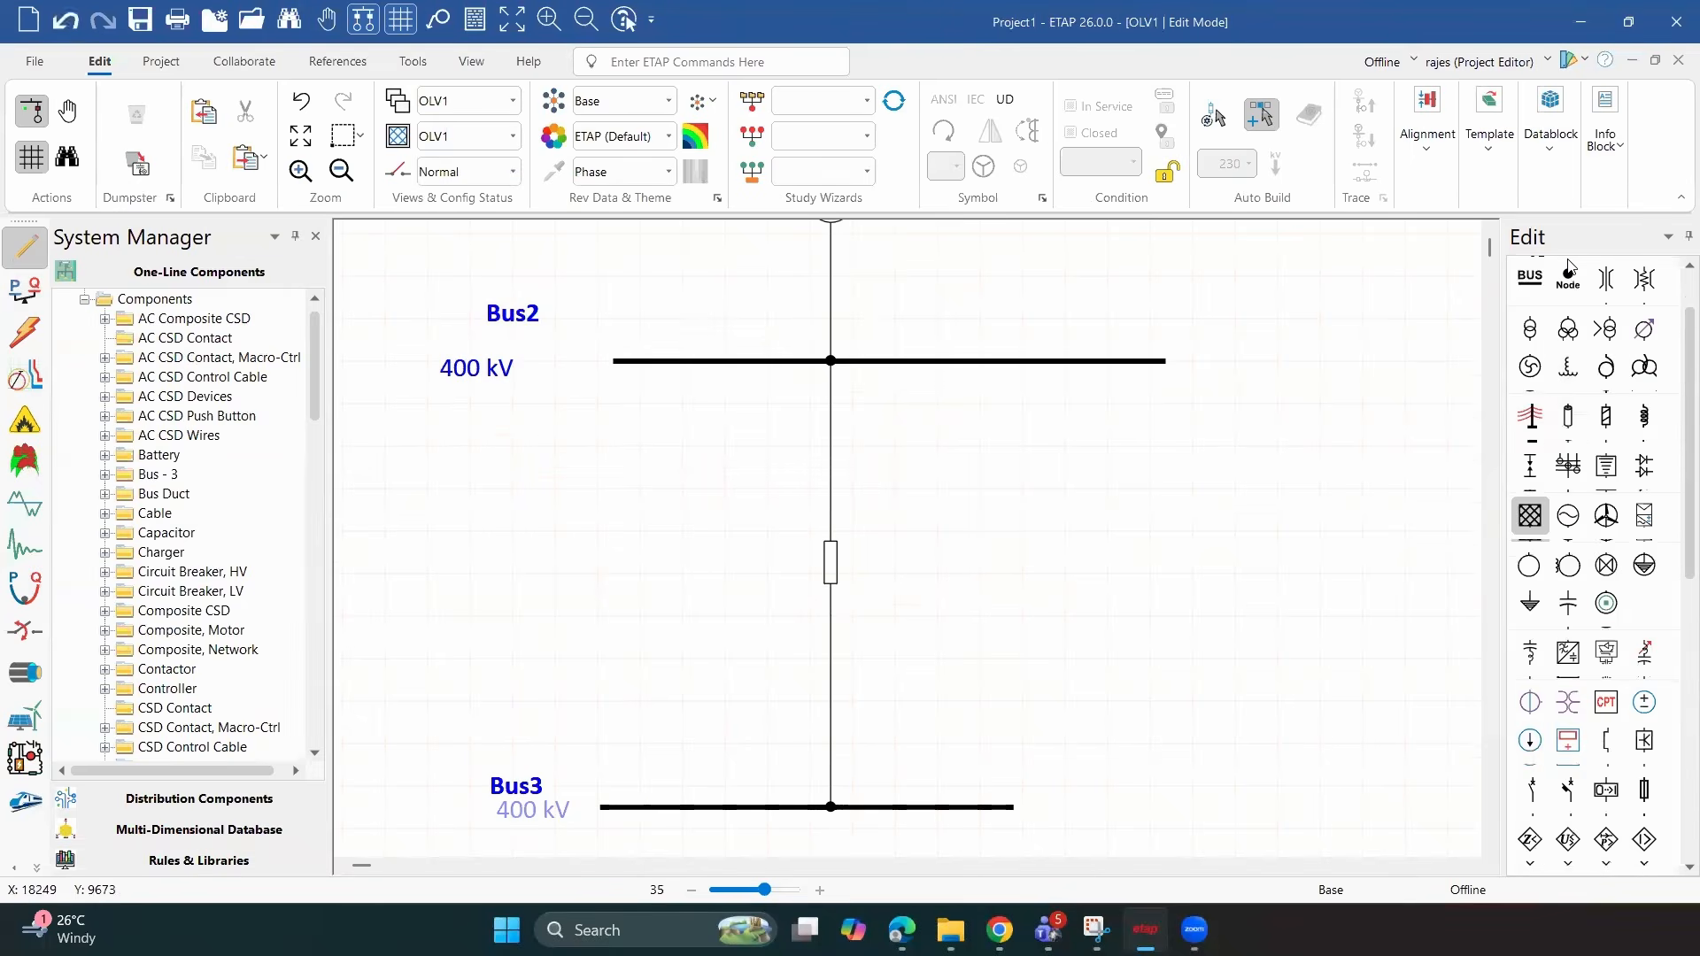
pyautogui.scroll(-1, 1568, 493)
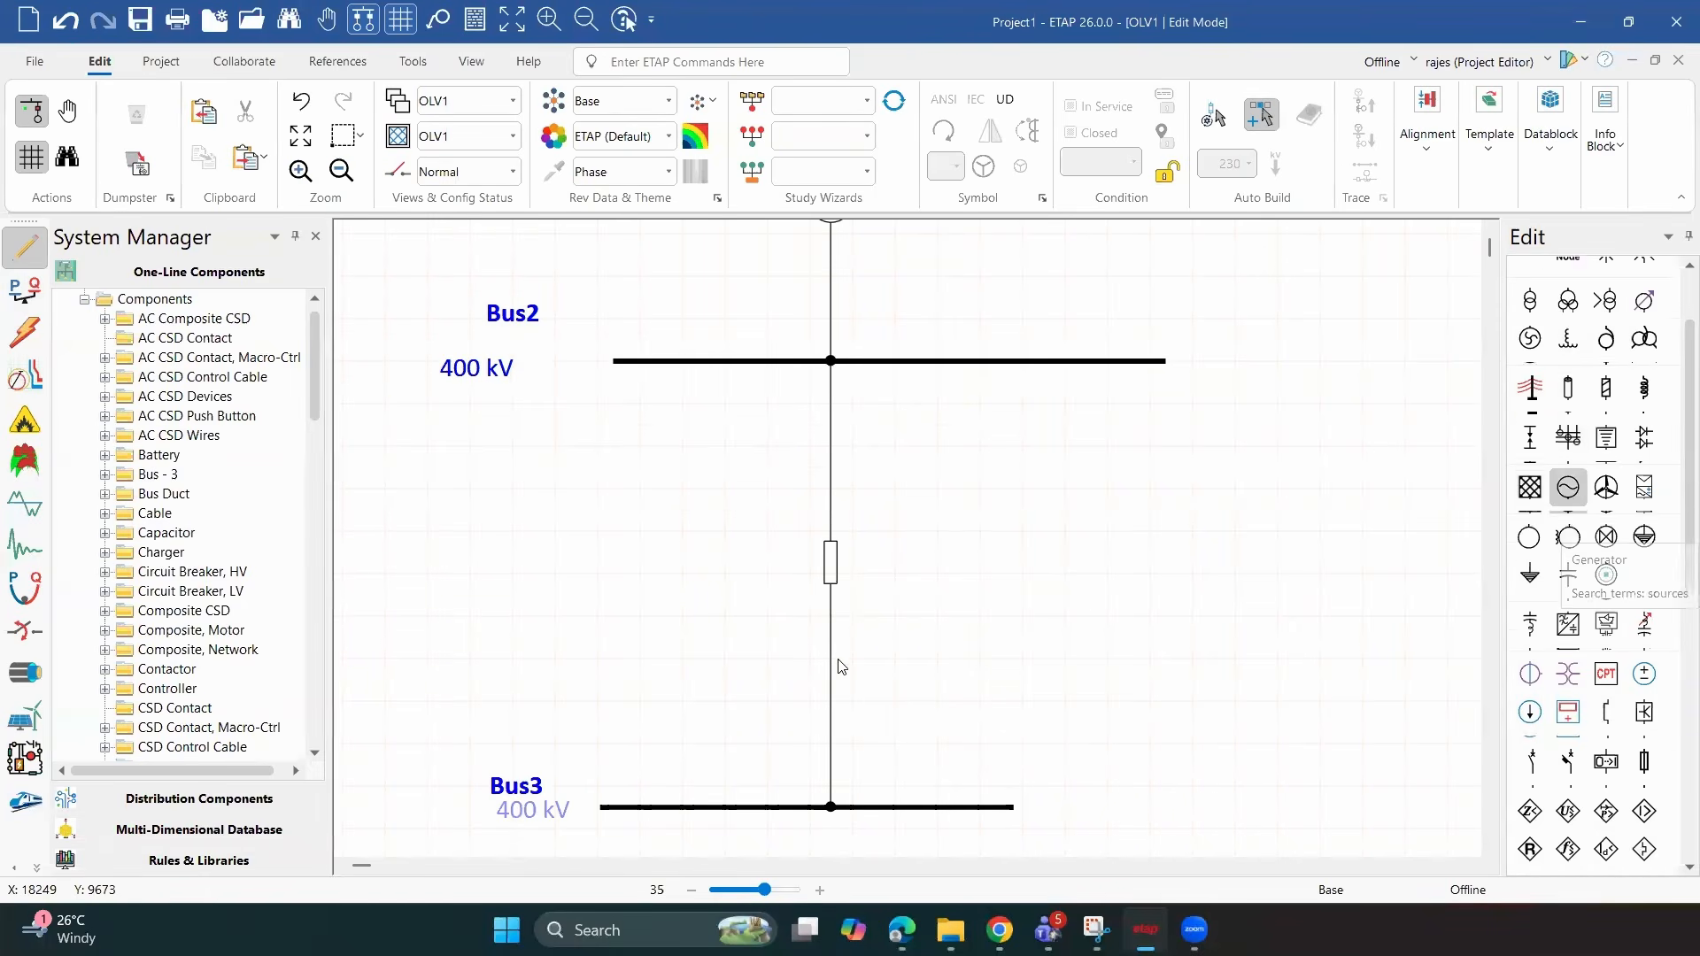
pyautogui.scroll(2, 1568, 492)
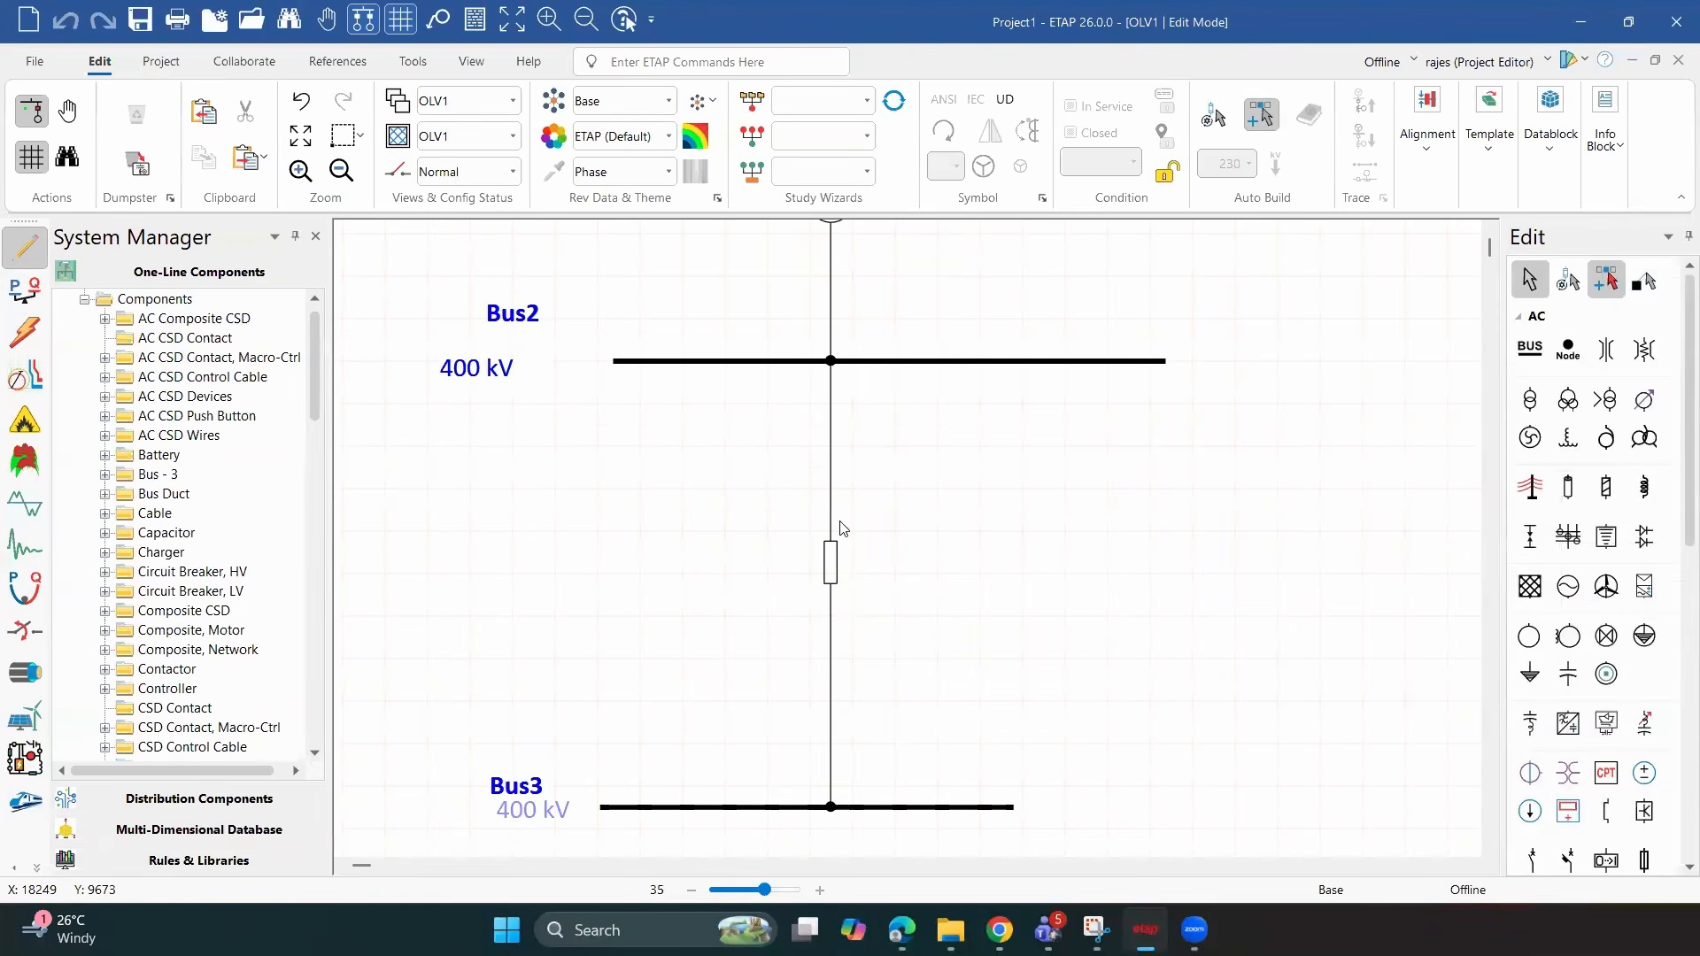
pyautogui.scroll(-3, 810, 610)
pyautogui.click(809, 611)
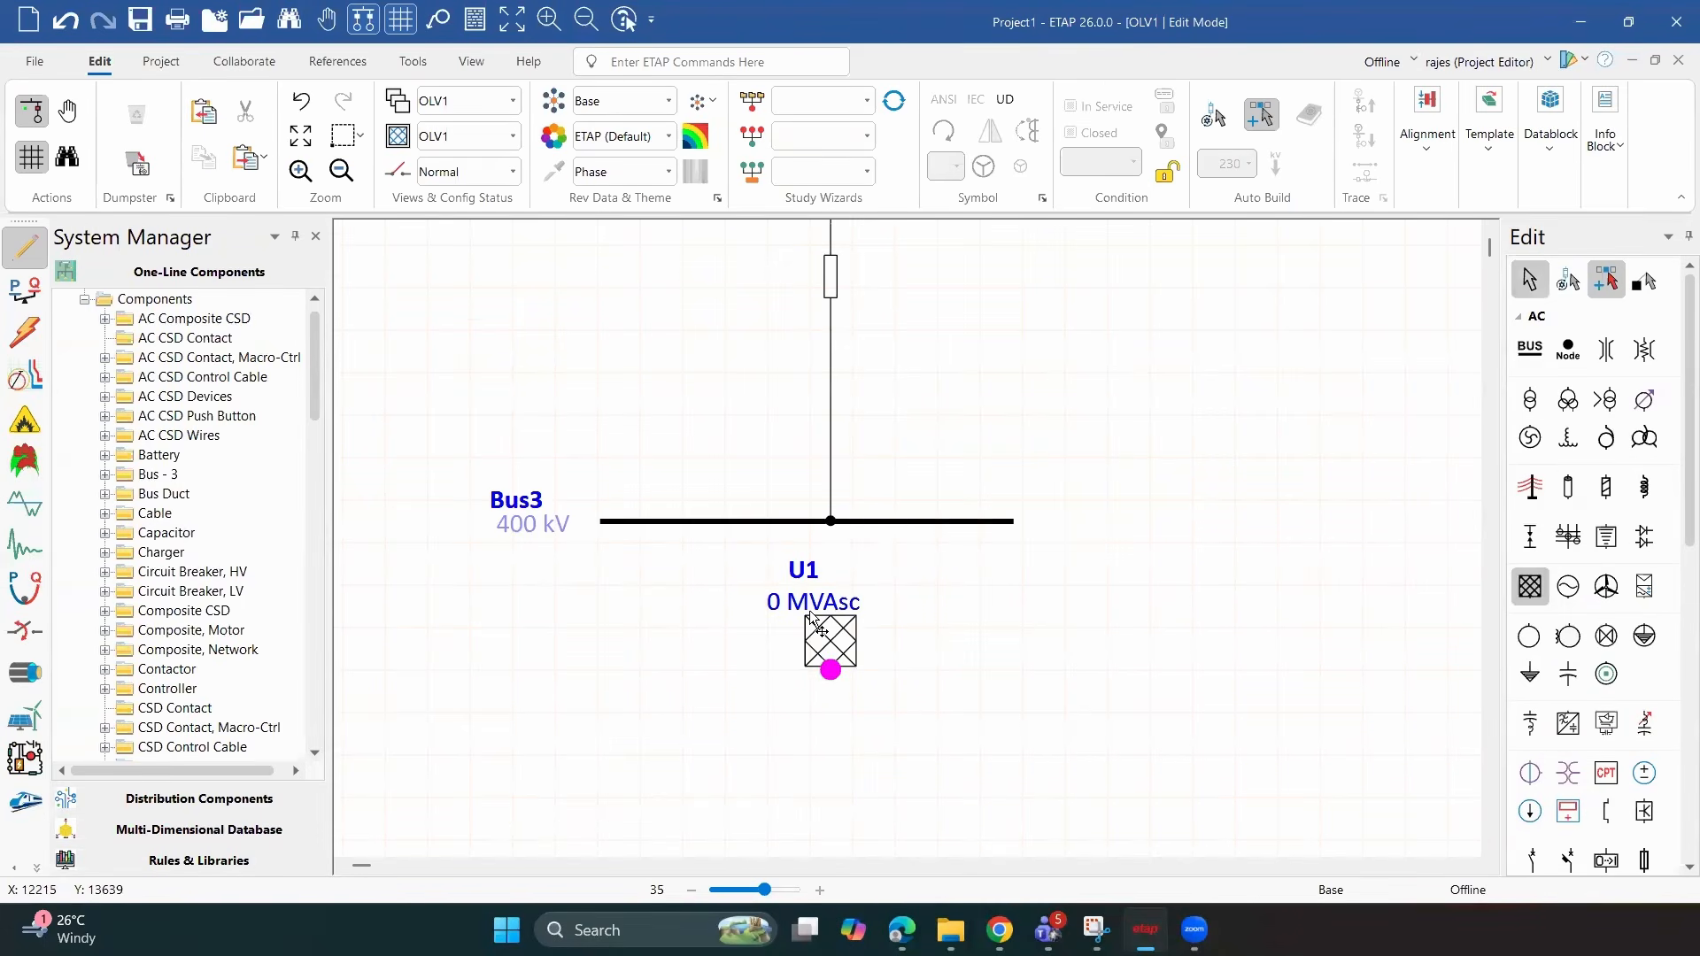
pyautogui.click(809, 611)
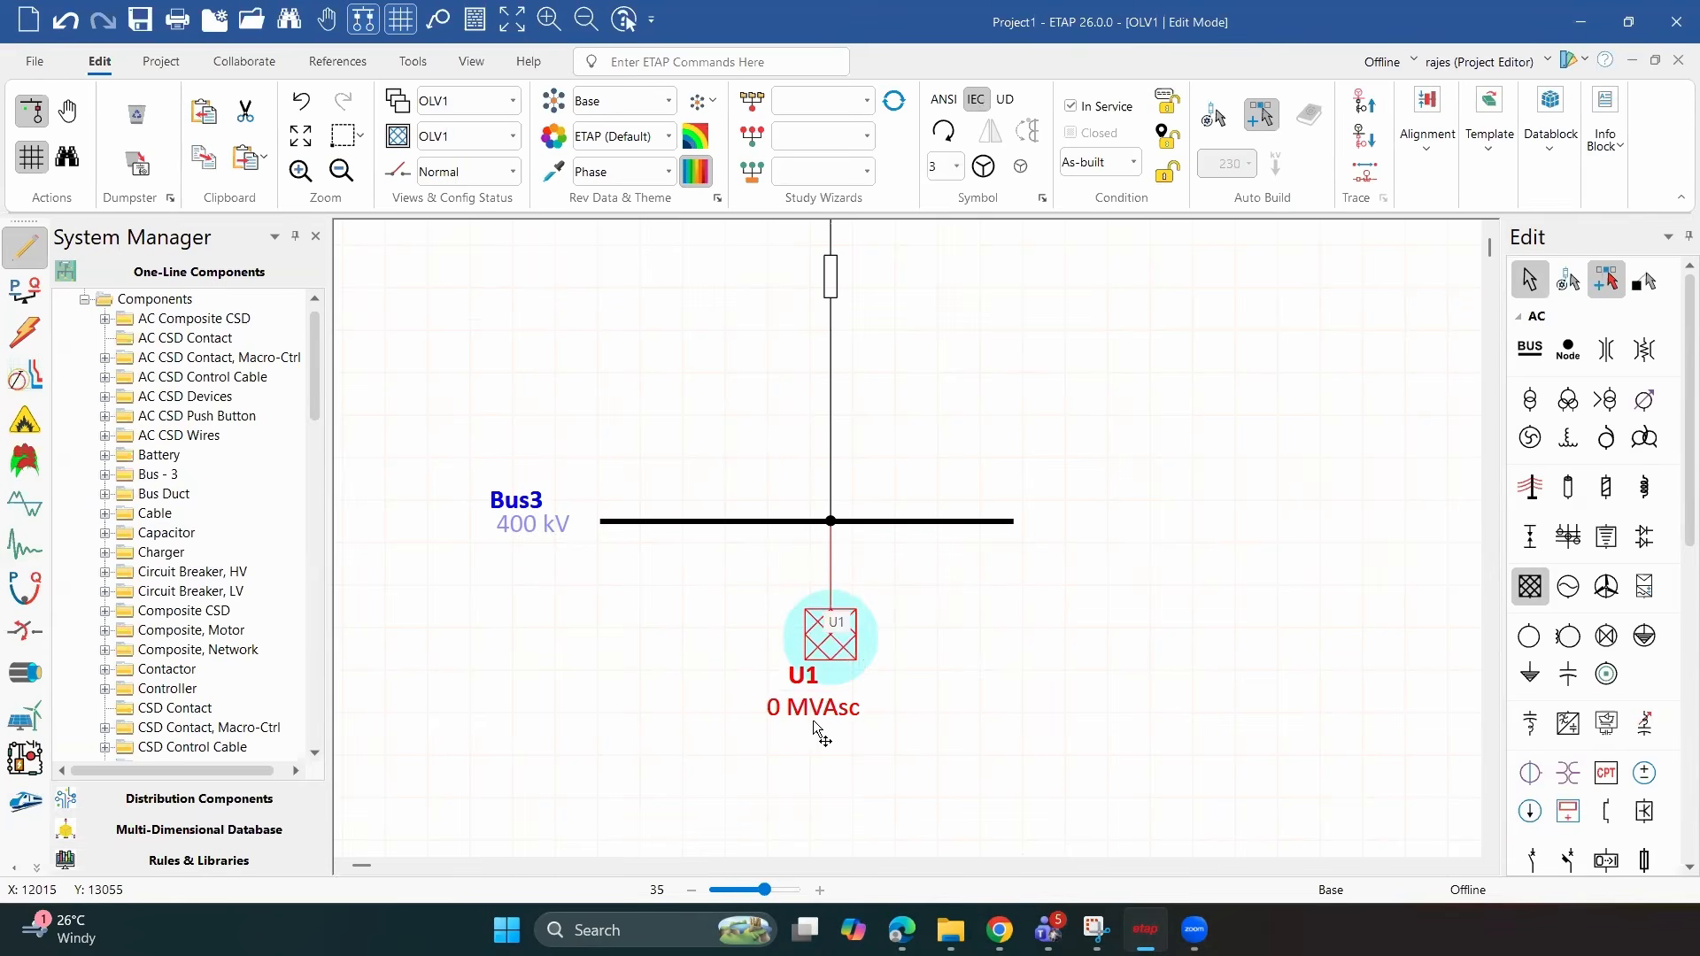
# Switch to load flow analysis and run the load flow with power grid U1 connected to Bus3
pyautogui.scroll(-5, 295, 352)
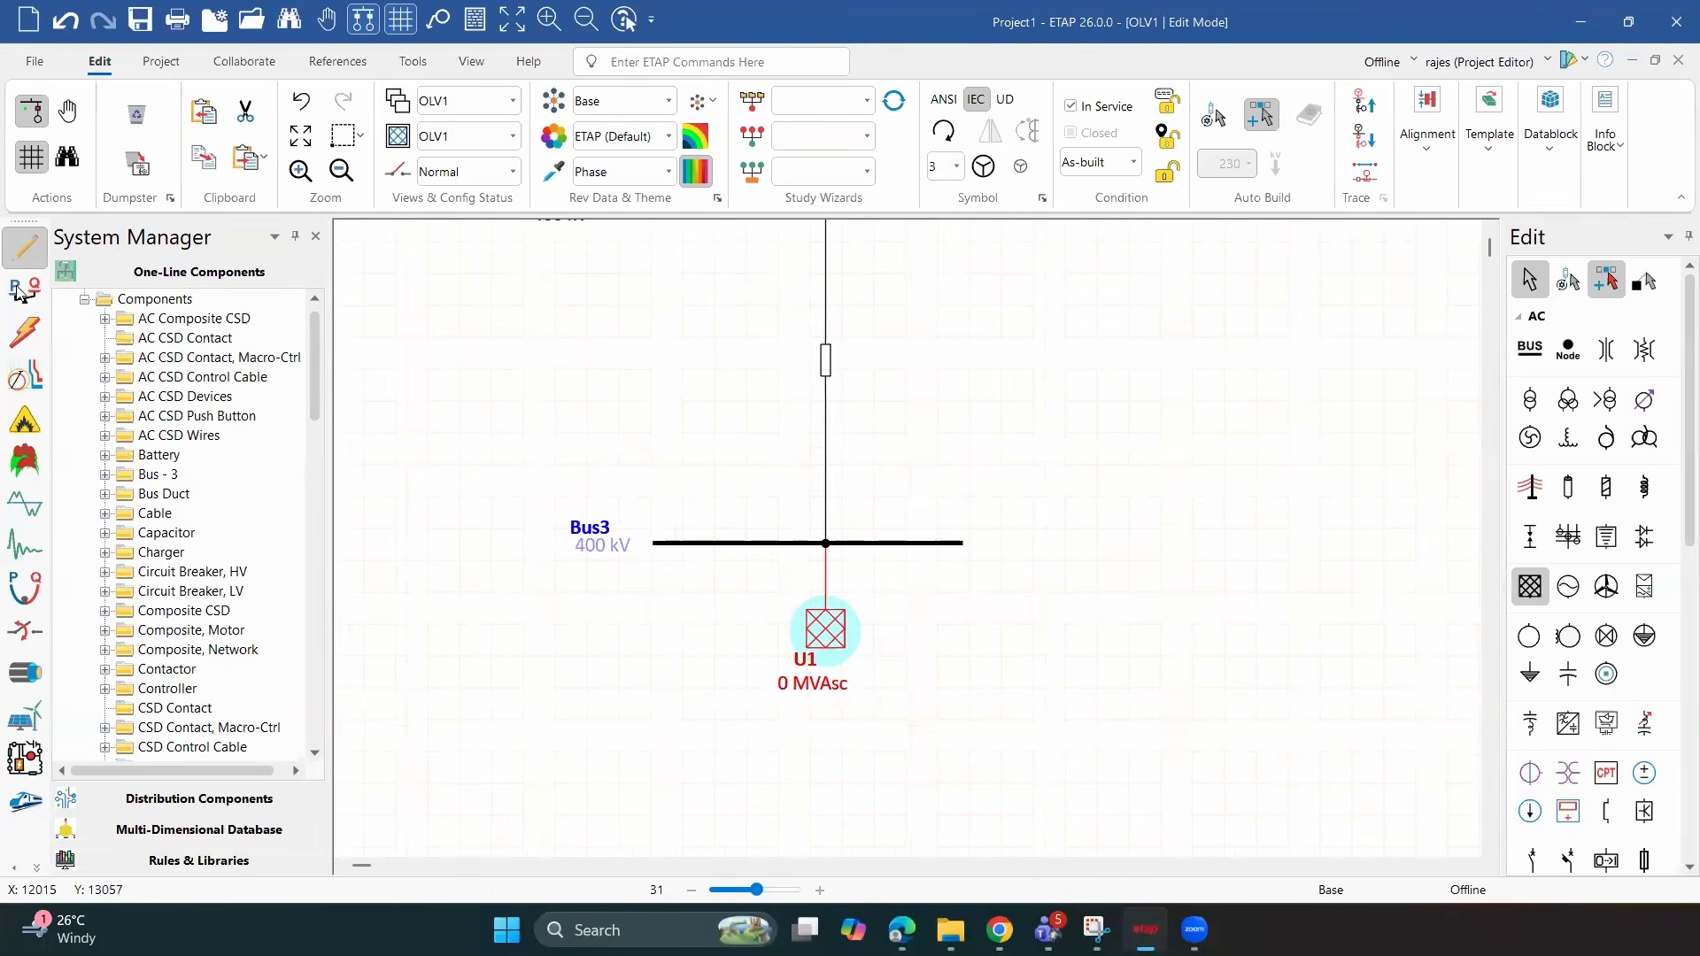
pyautogui.scroll(-4, 188, 162)
pyautogui.scroll(8, 245, 148)
pyautogui.scroll(-3, 245, 147)
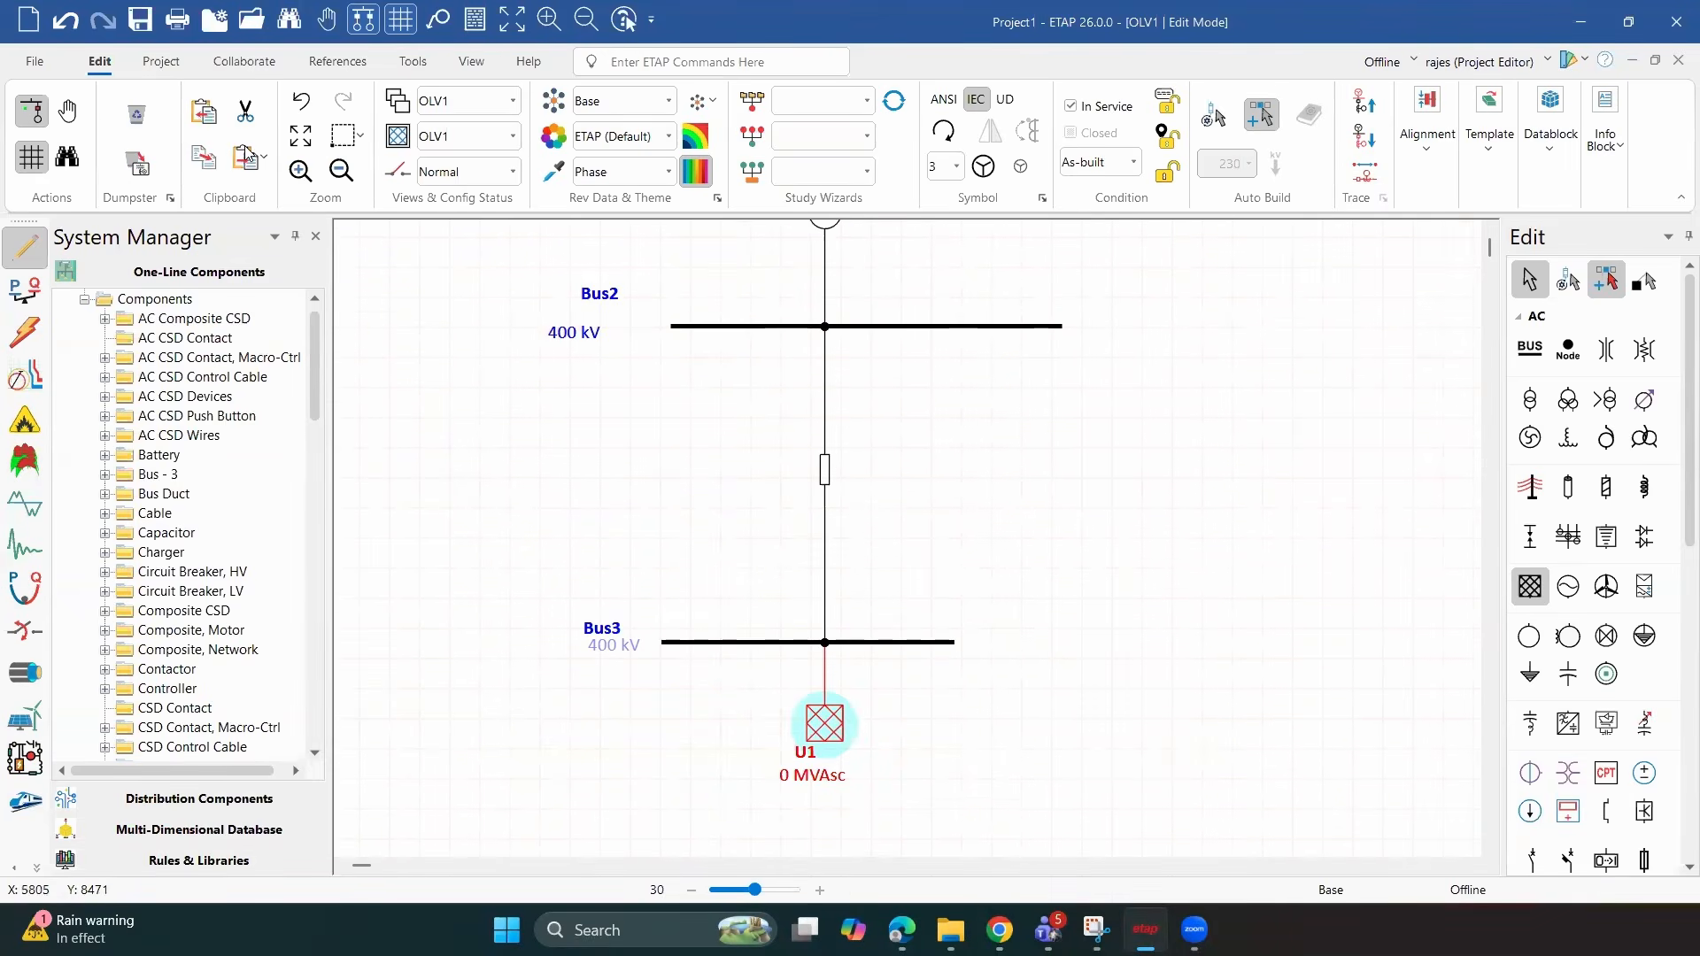
pyautogui.click(25, 287)
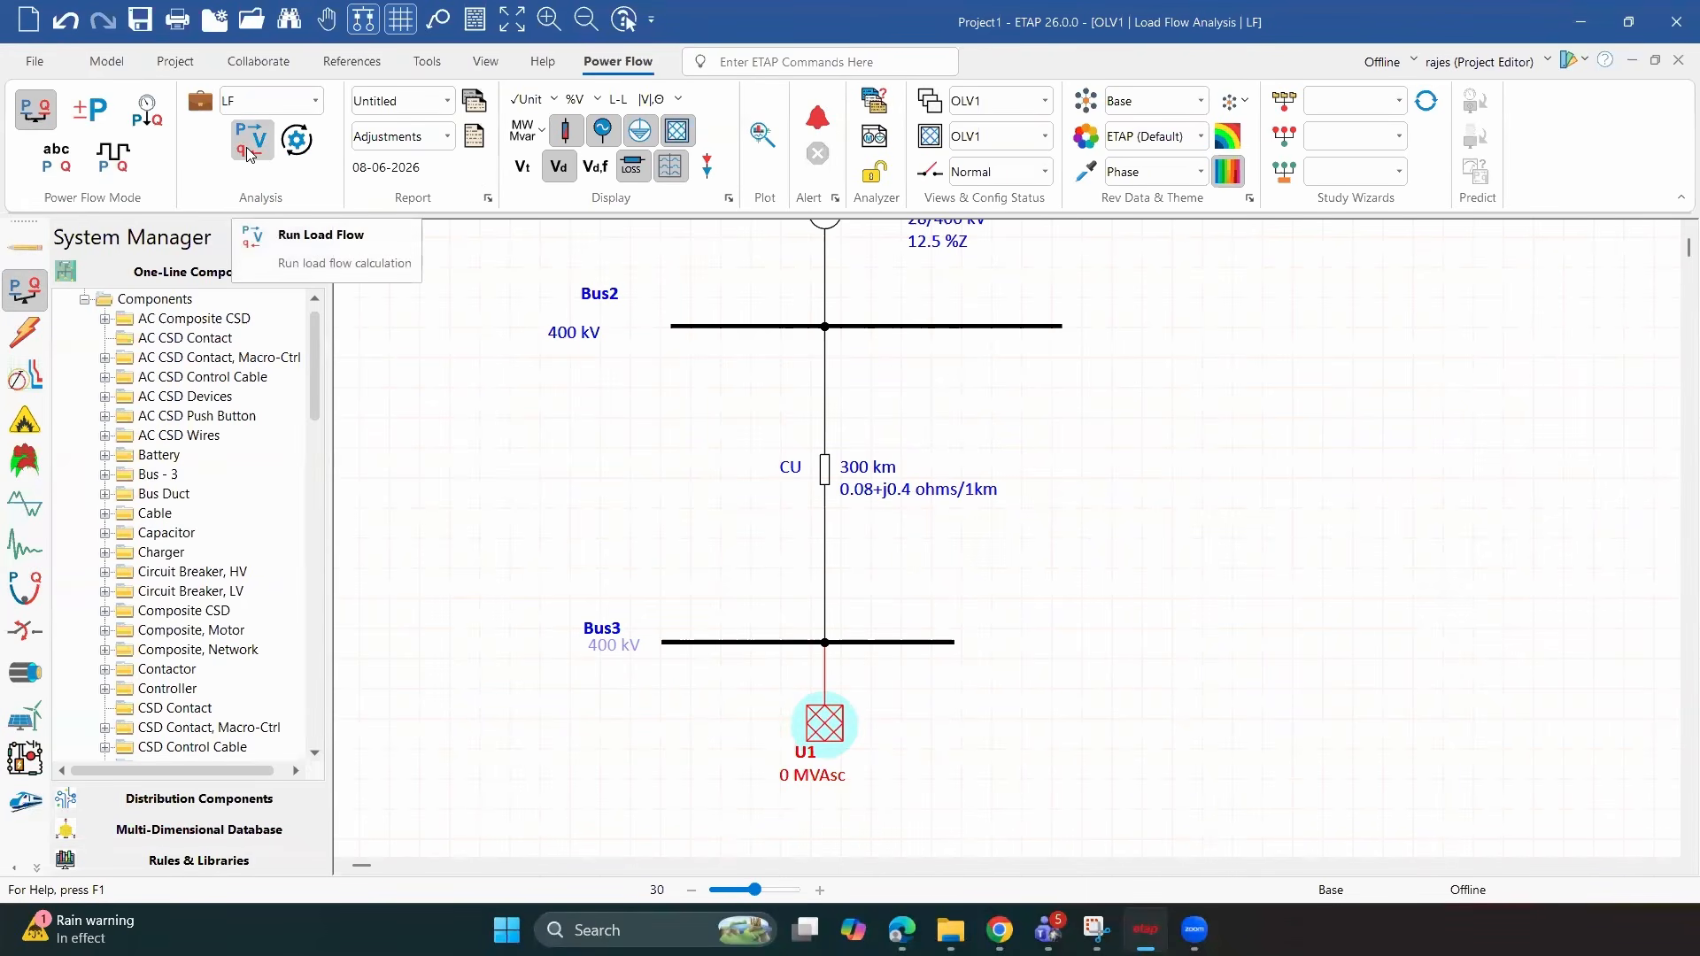
pyautogui.click(253, 158)
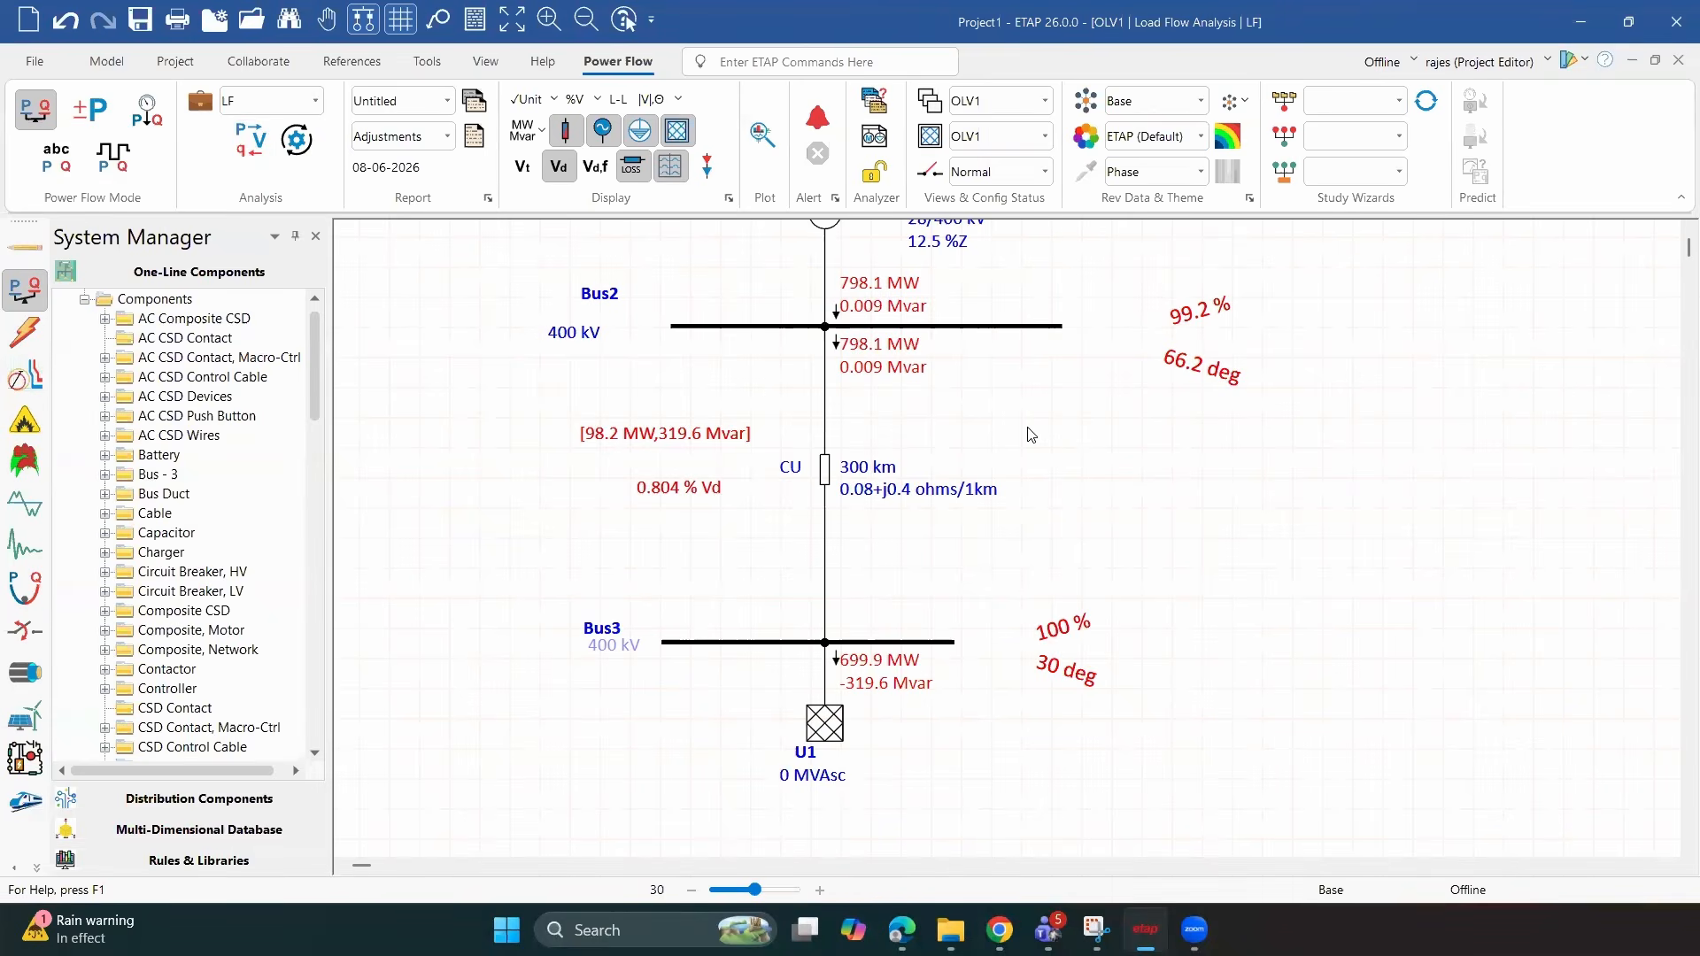
# Reposition the loss annotations of T1 and of the 300 km line closer to their symbols
pyautogui.scroll(3, 1028, 428)
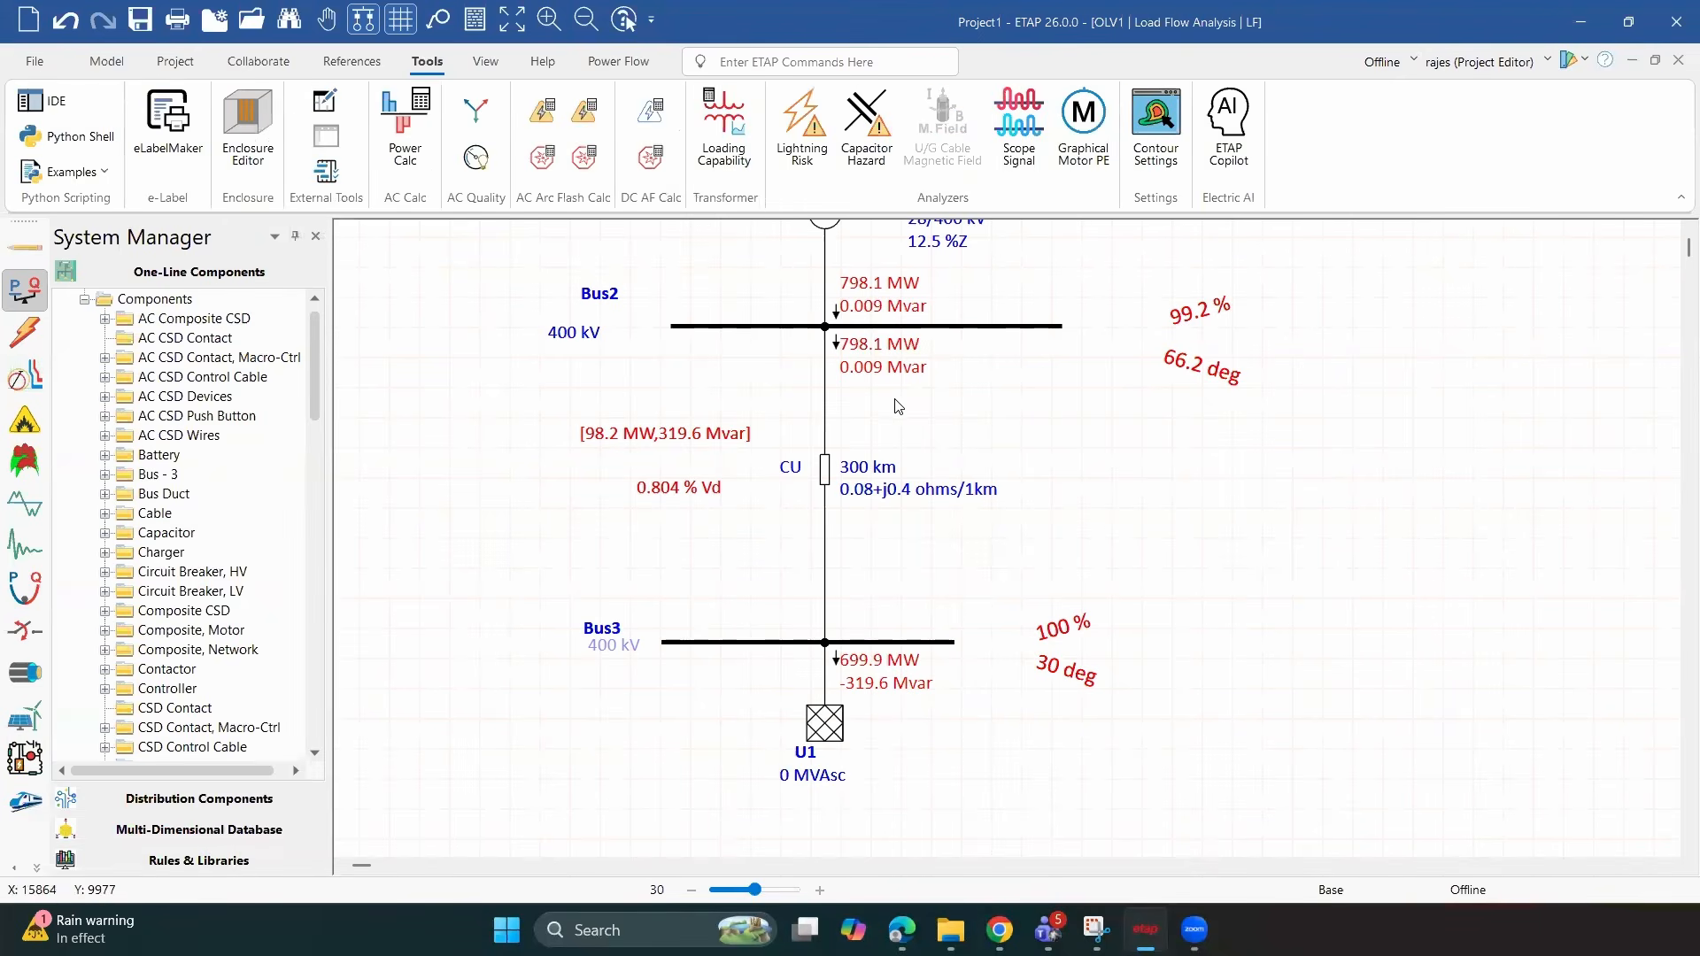
pyautogui.scroll(3, 895, 371)
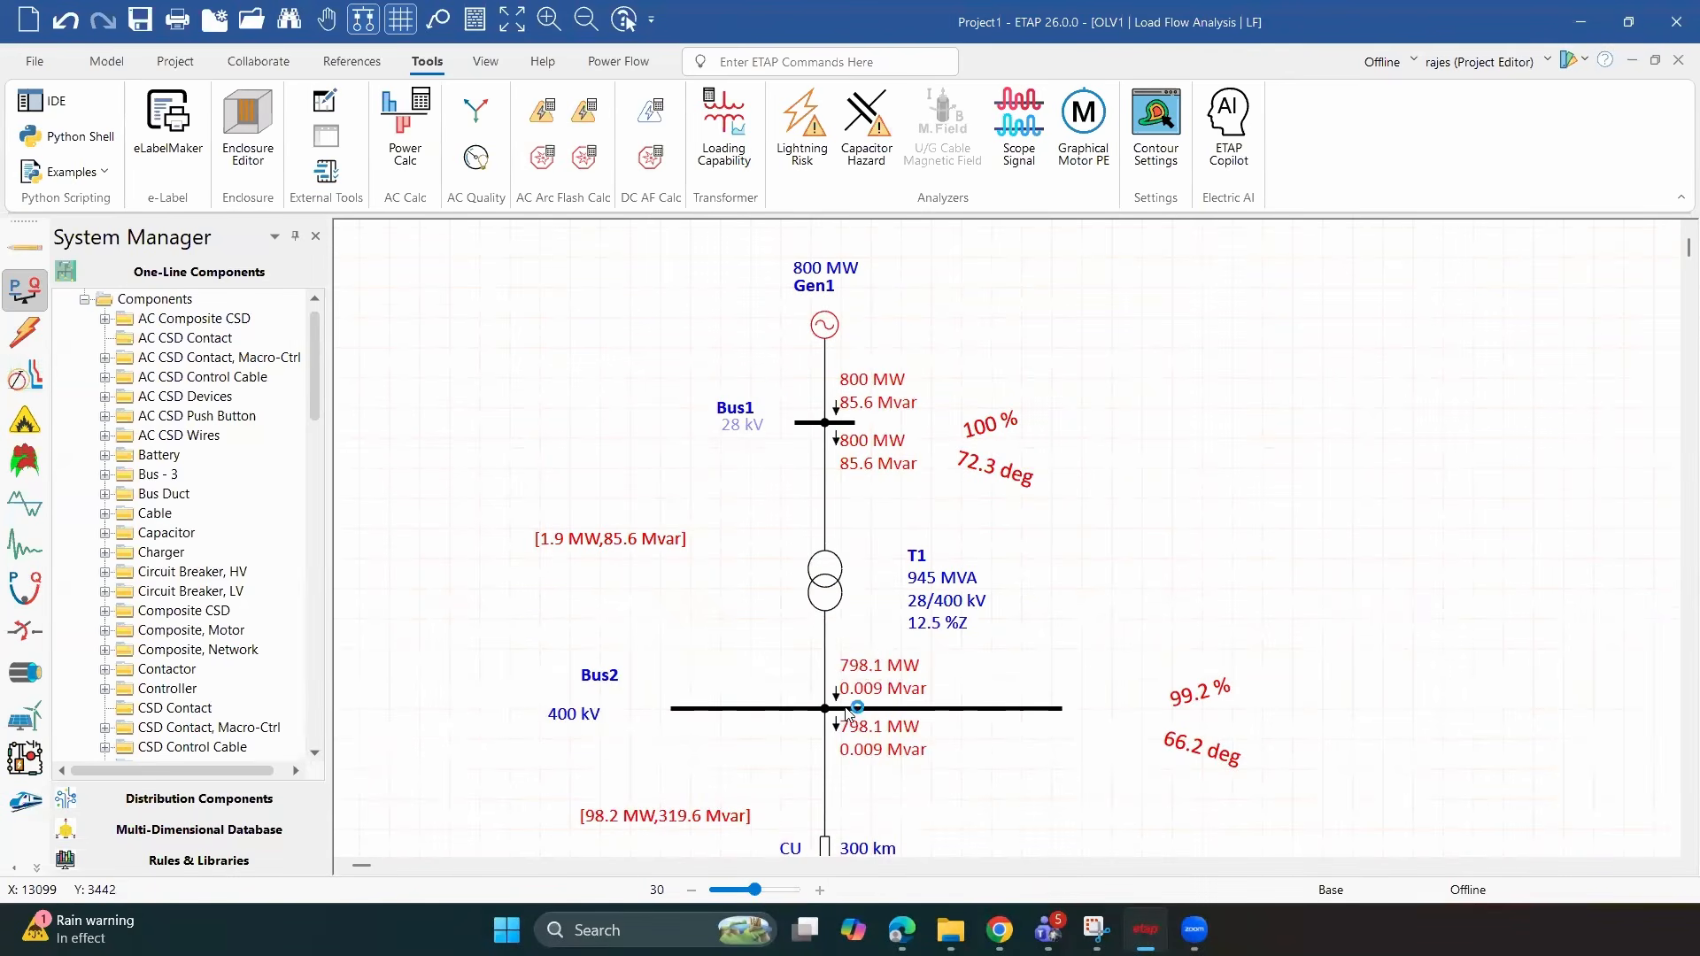
pyautogui.scroll(-1, 876, 432)
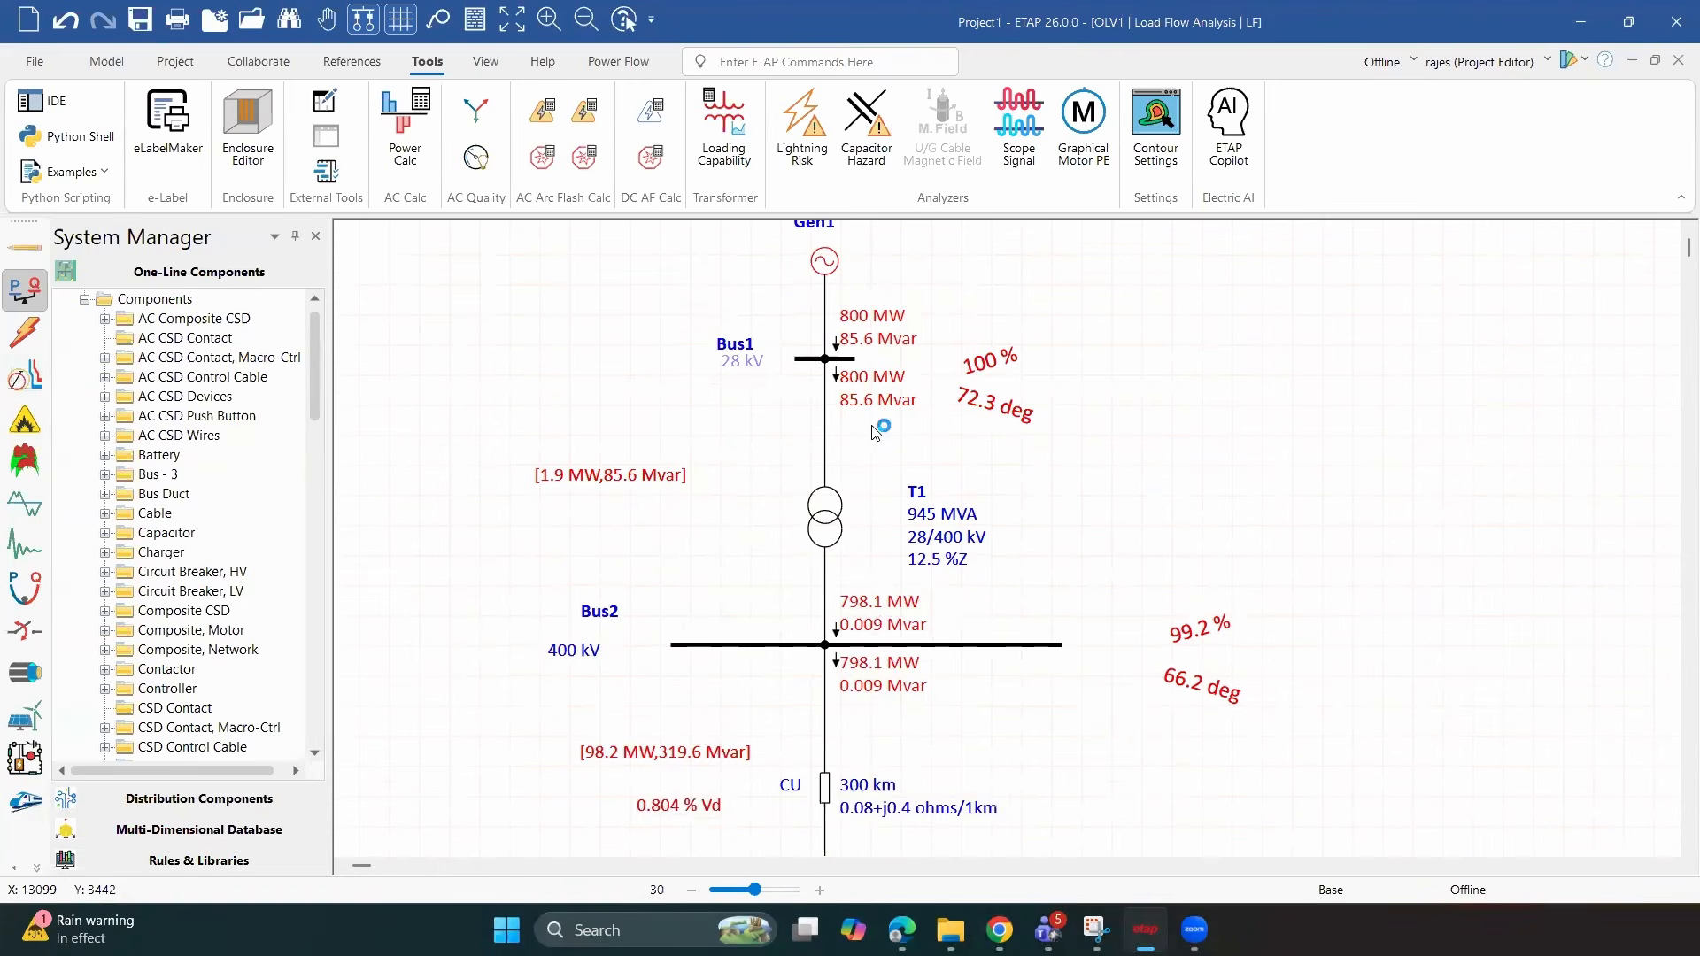
pyautogui.scroll(-3, 876, 432)
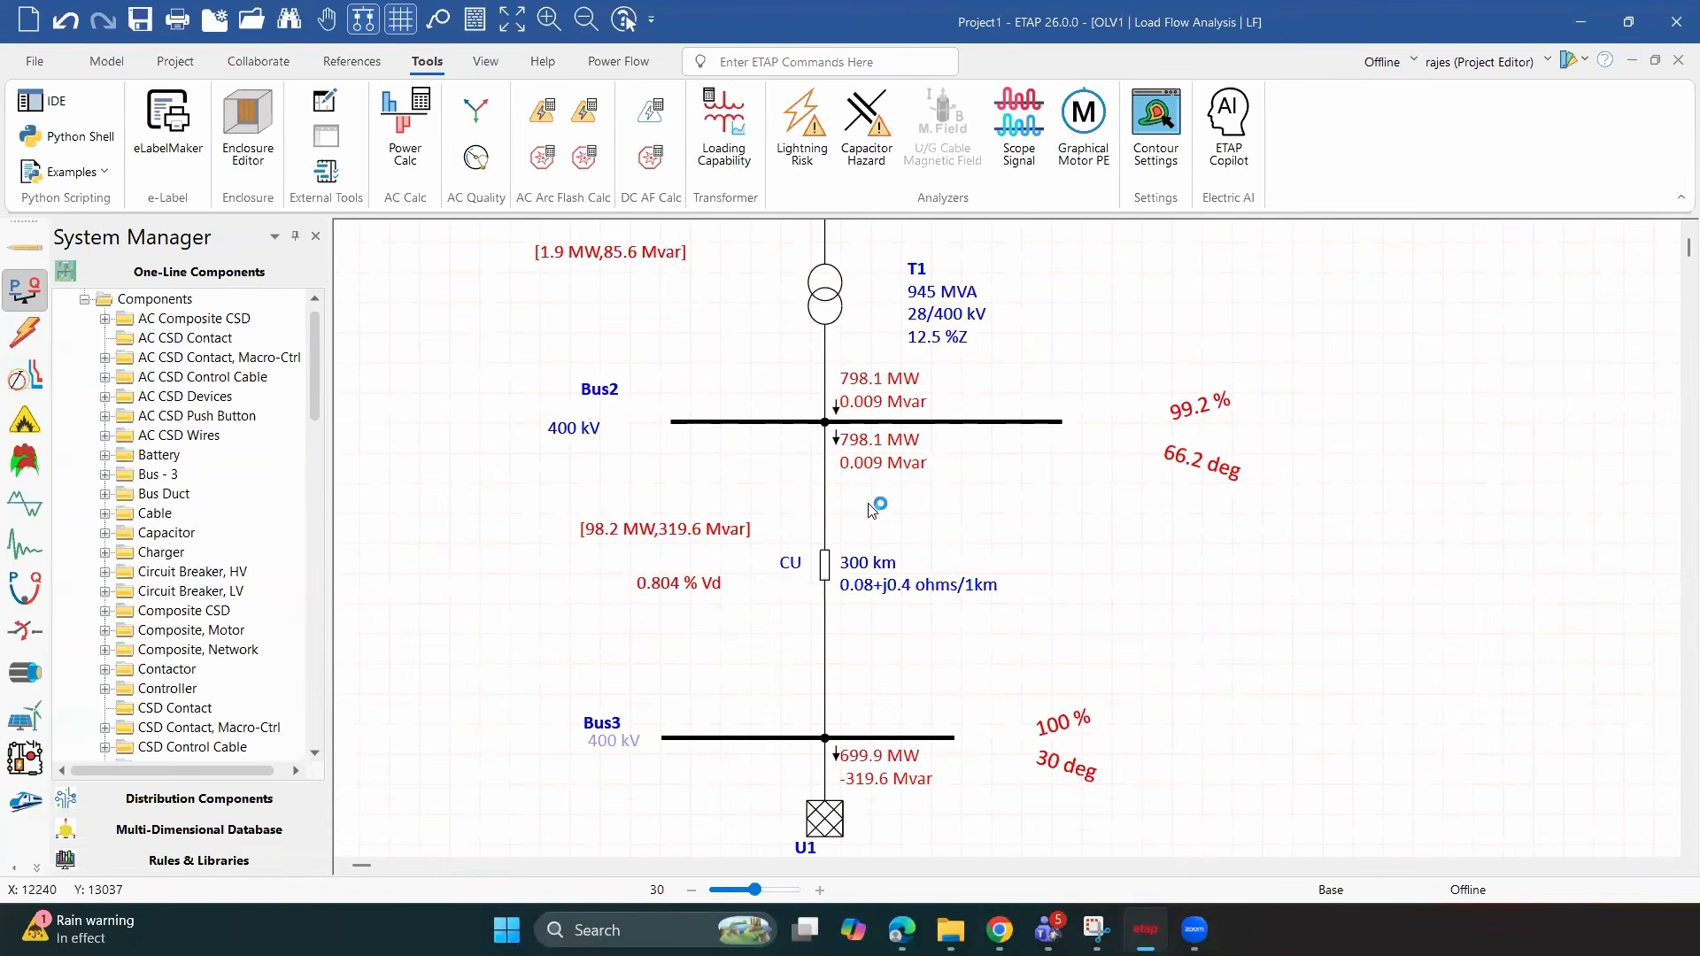
pyautogui.scroll(5, 873, 506)
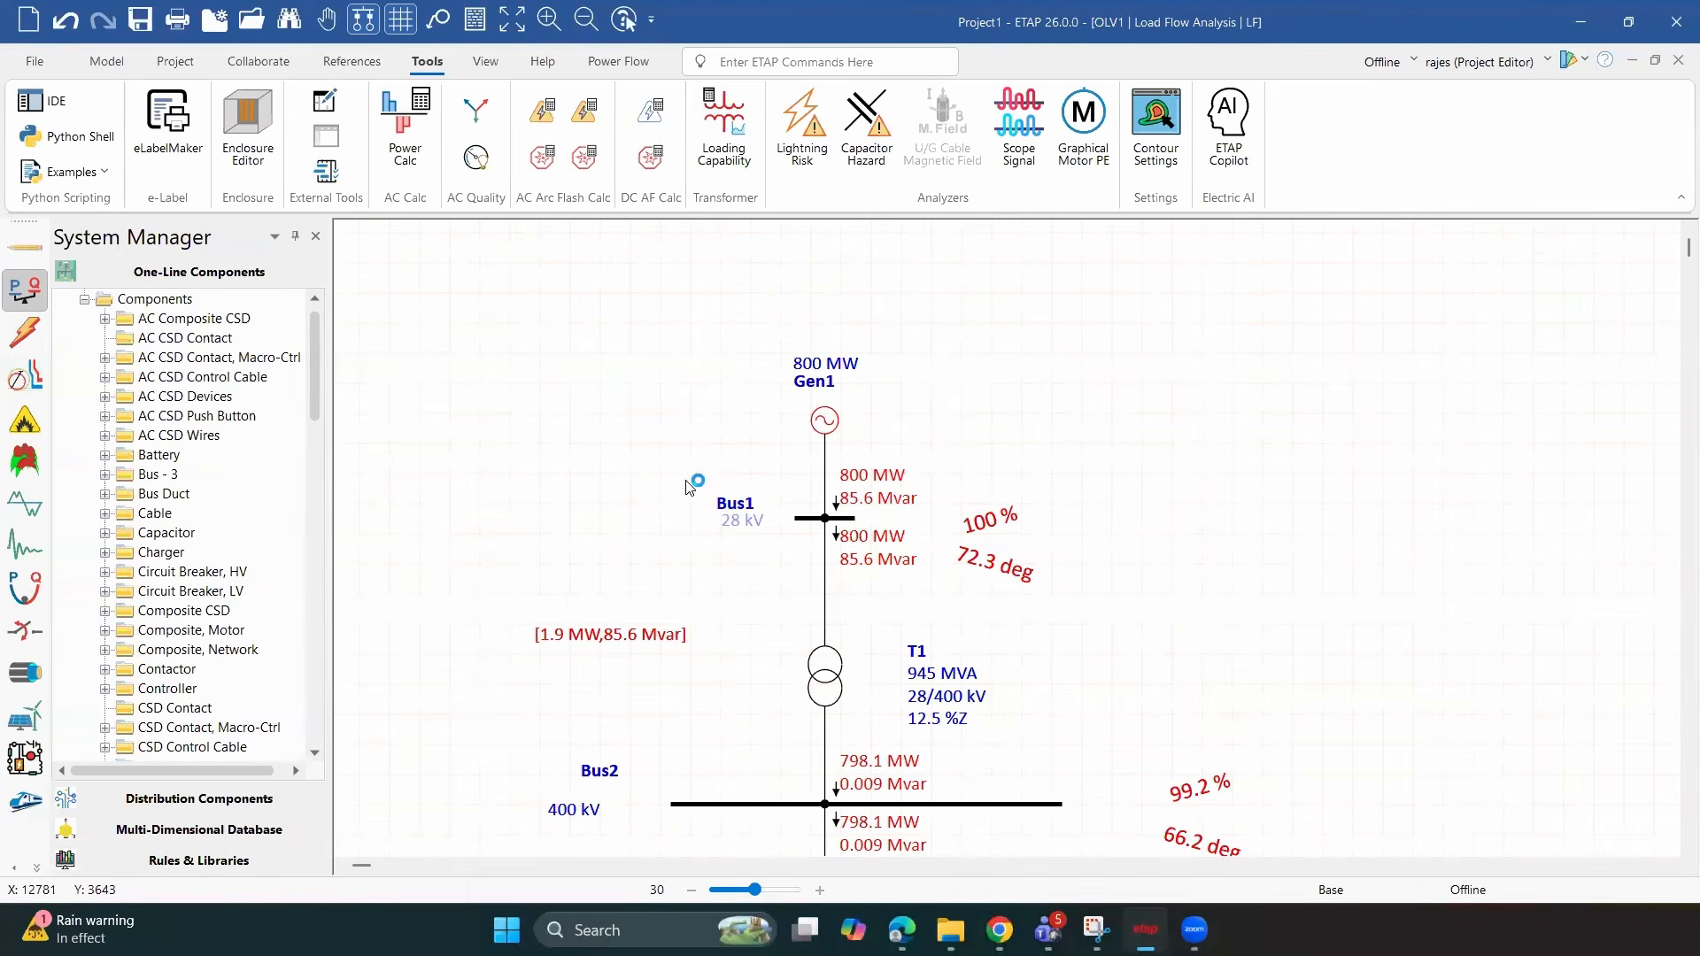
pyautogui.scroll(-2, 713, 490)
pyautogui.moveTo(712, 490); pyautogui.dragTo(779, 519)
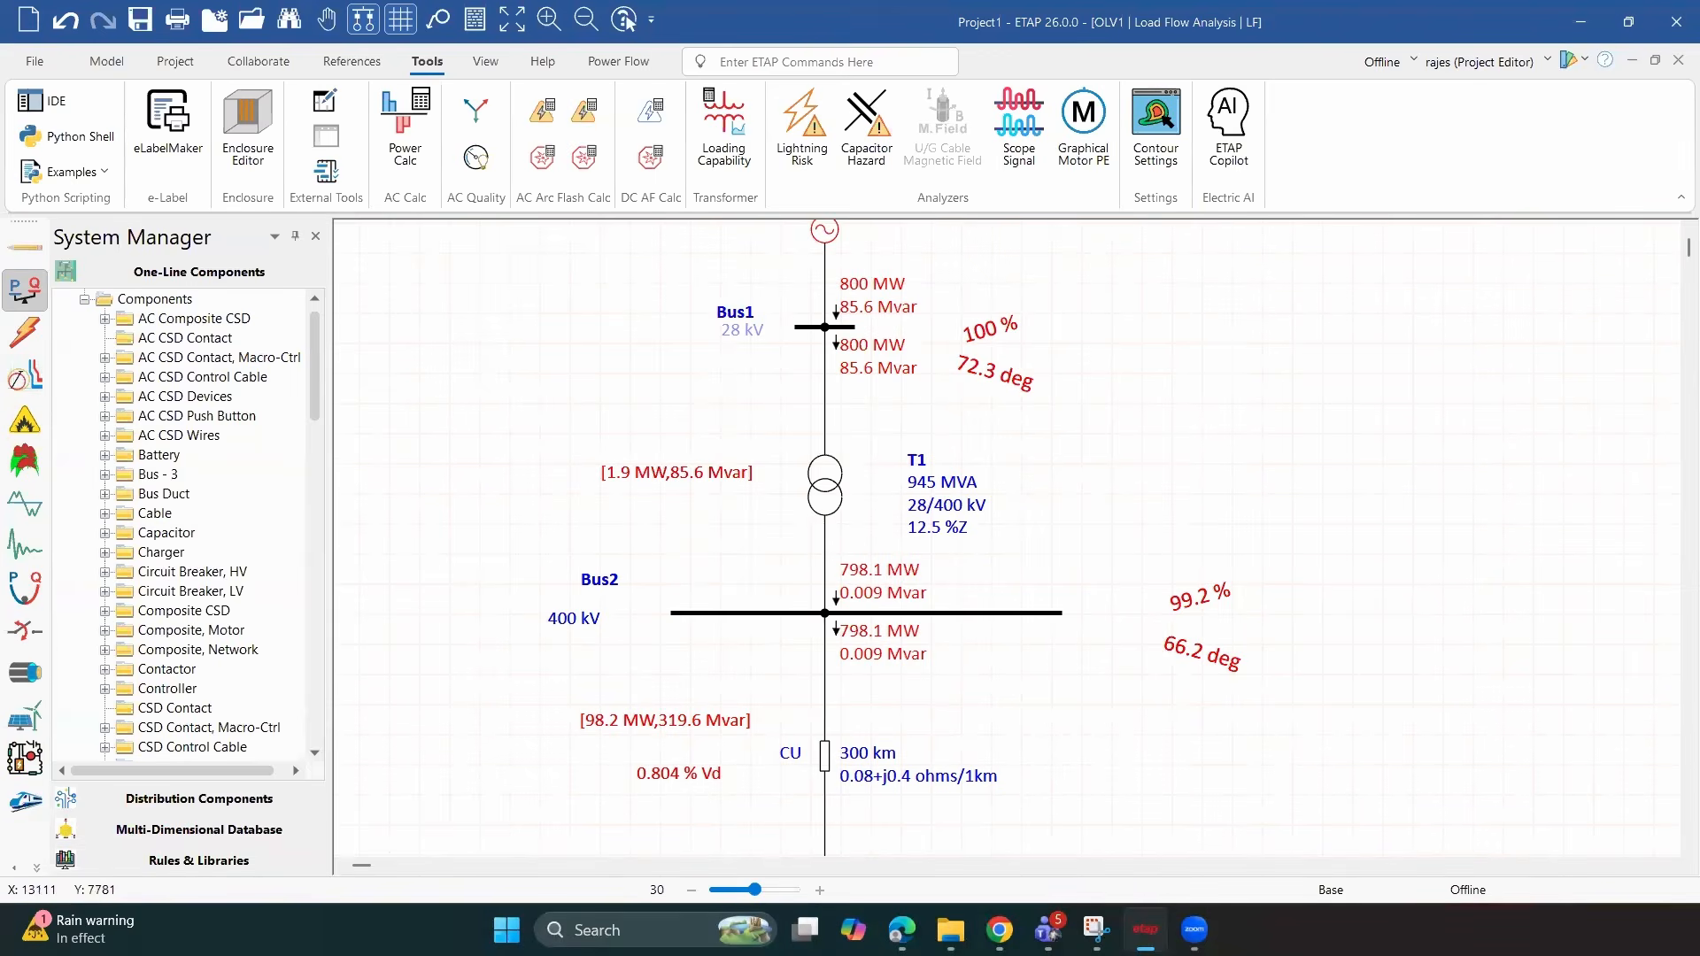
pyautogui.scroll(-2, 697, 602)
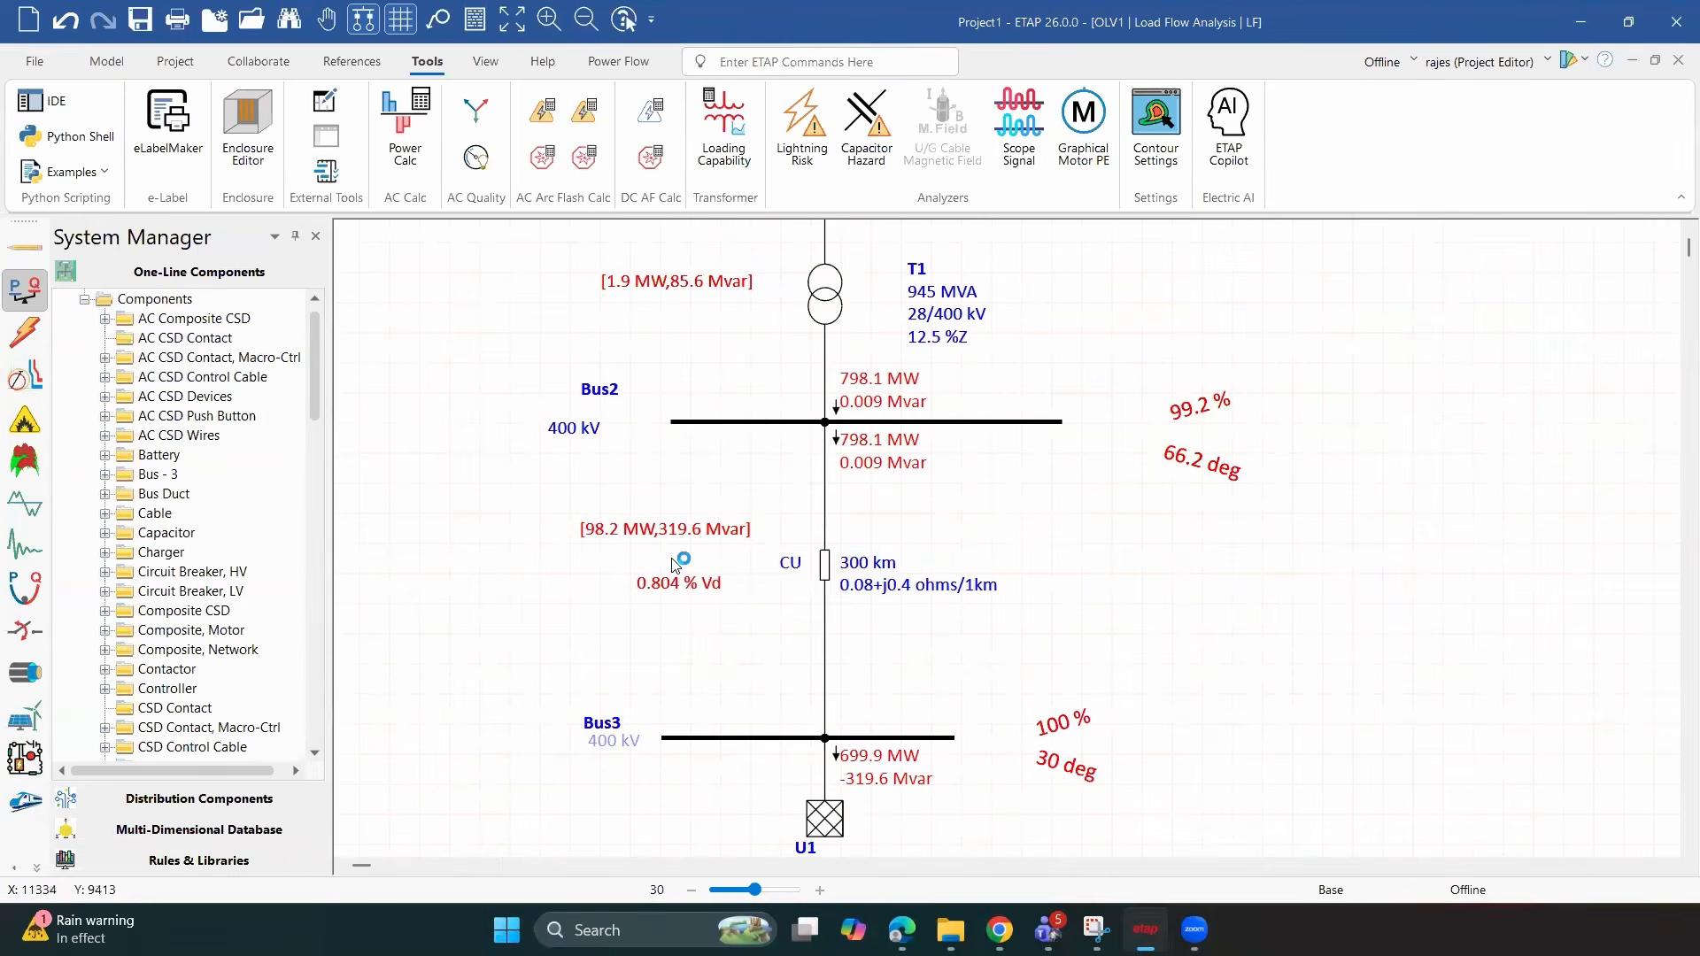
pyautogui.moveTo(706, 535); pyautogui.dragTo(718, 577)
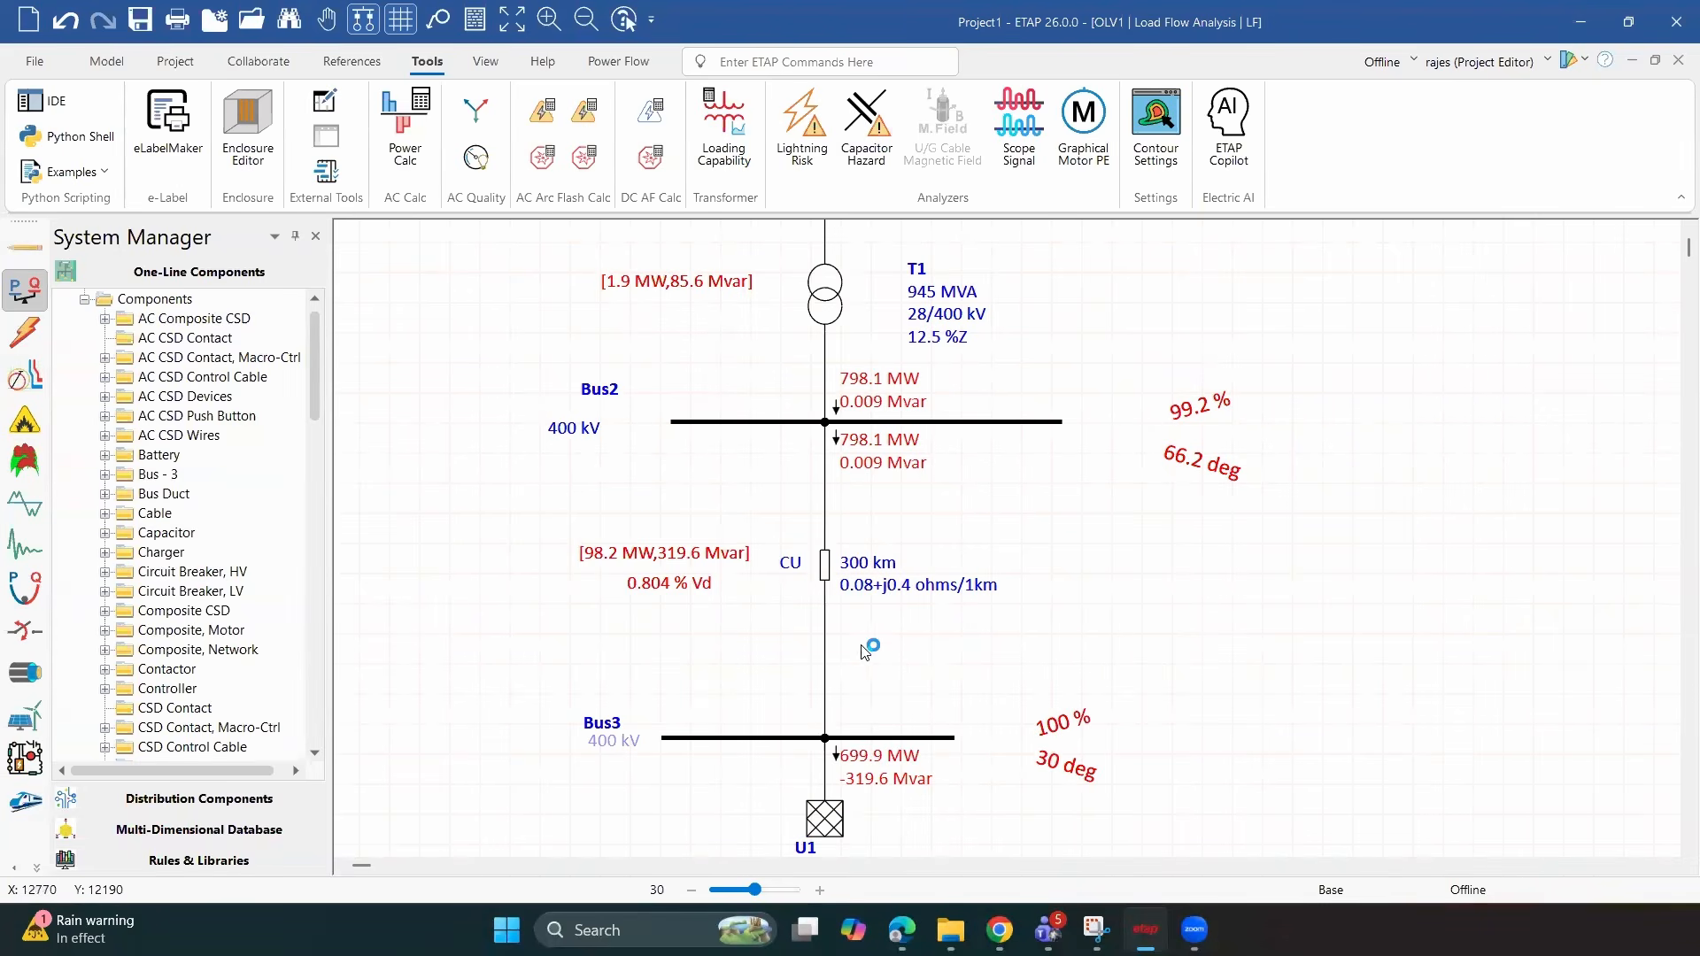
# Examine the load flow results from Gen1 through T1 and the line to U1, comparing power flows, losses and bus voltages
pyautogui.scroll(6, 857, 663)
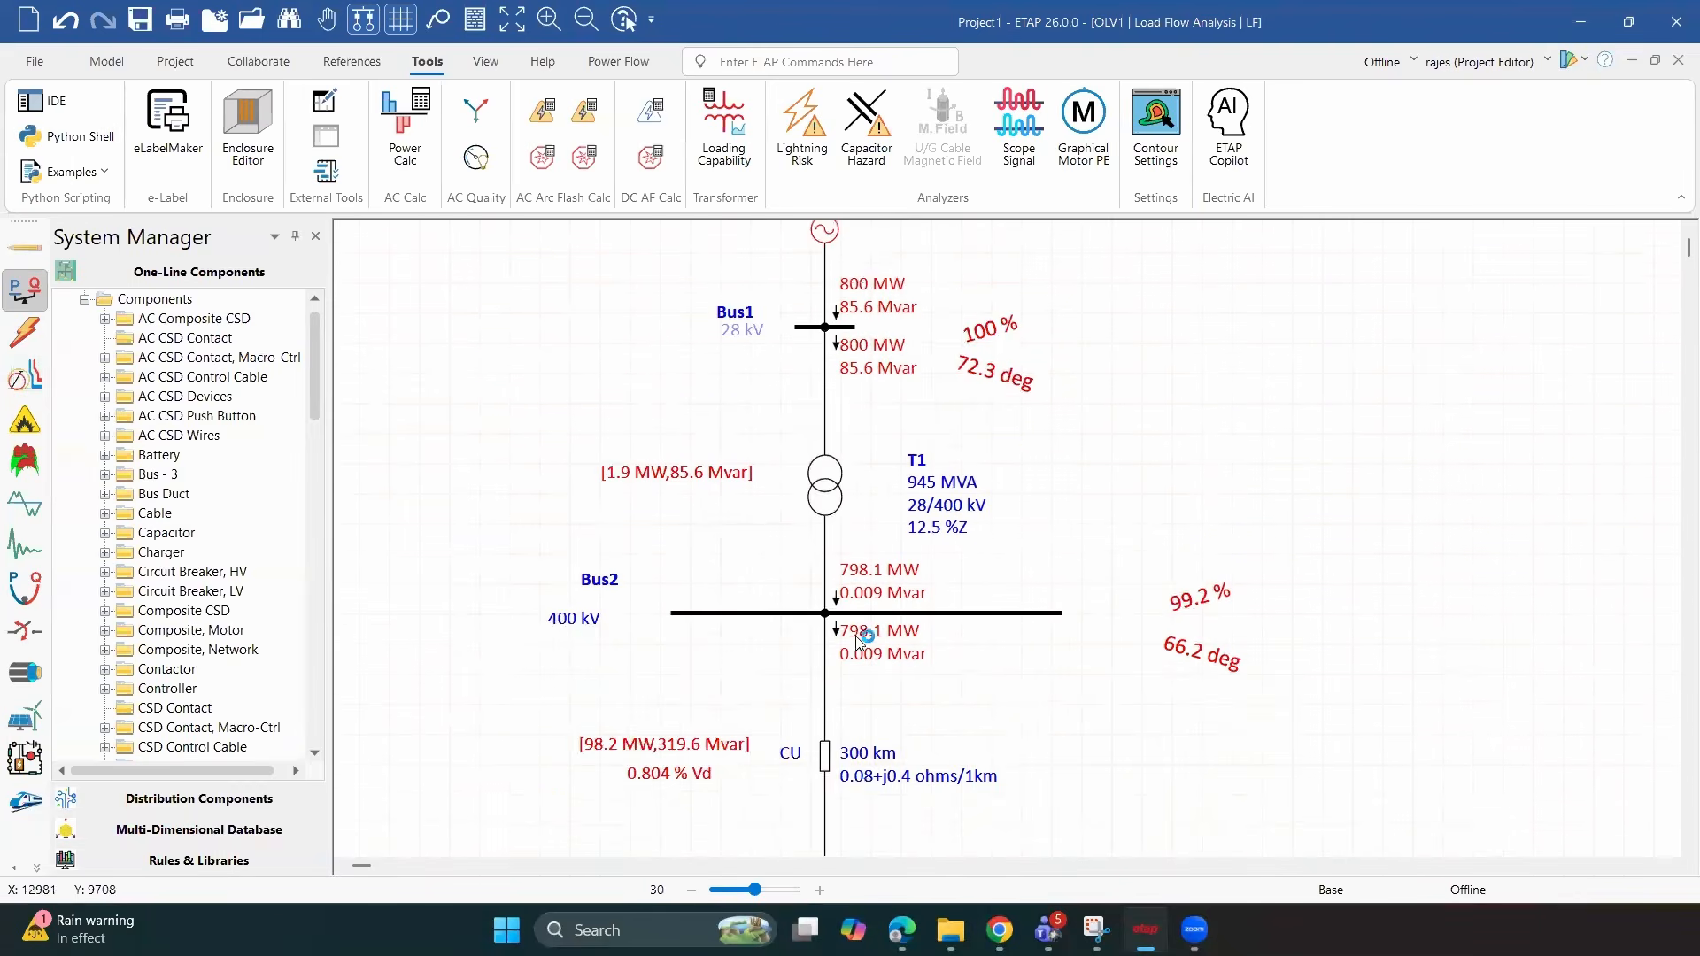
pyautogui.scroll(-7, 912, 416)
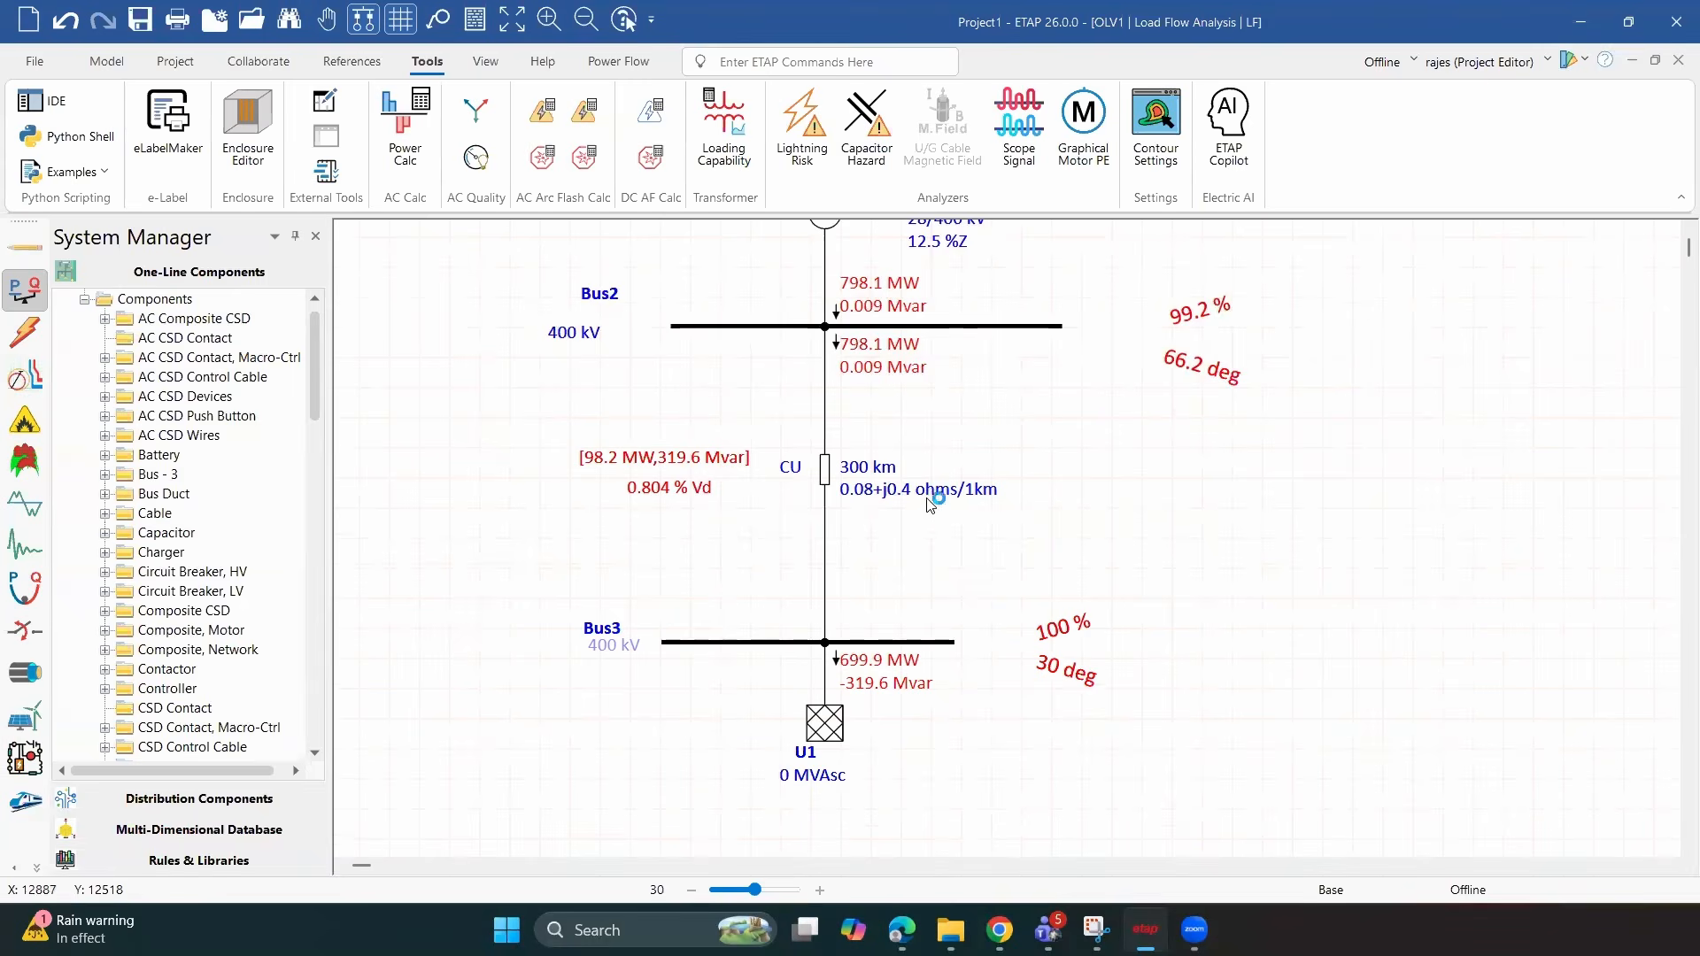
pyautogui.scroll(4, 915, 514)
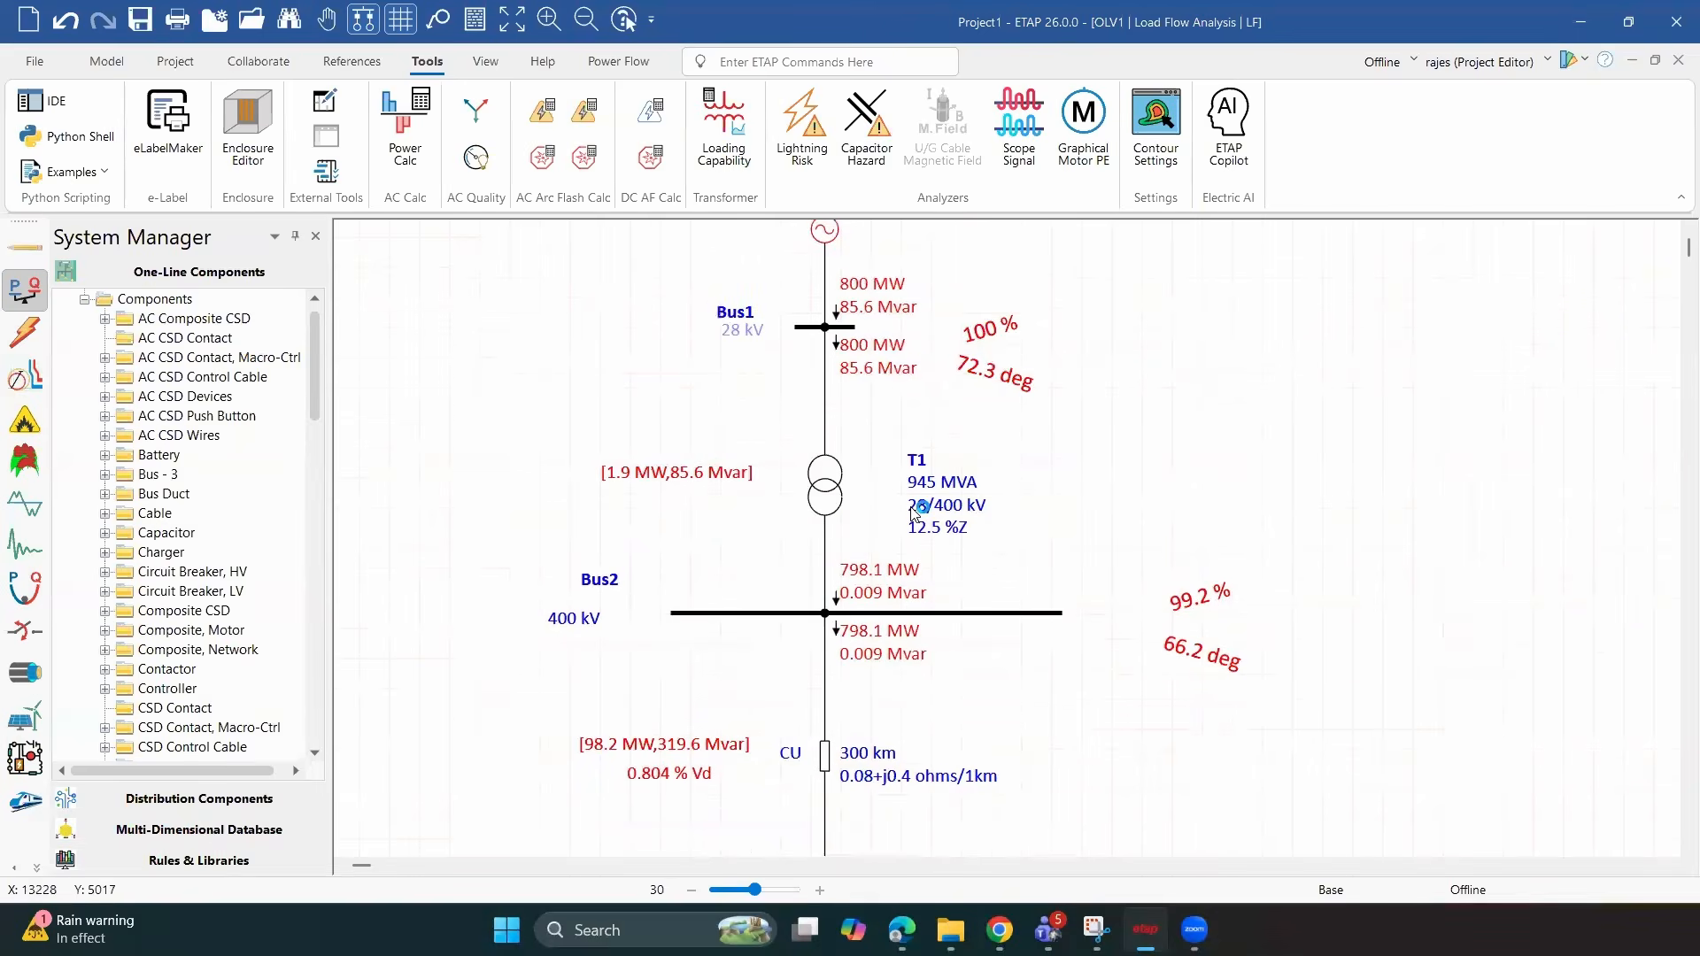
pyautogui.scroll(-5, 915, 514)
pyautogui.scroll(-2, 915, 513)
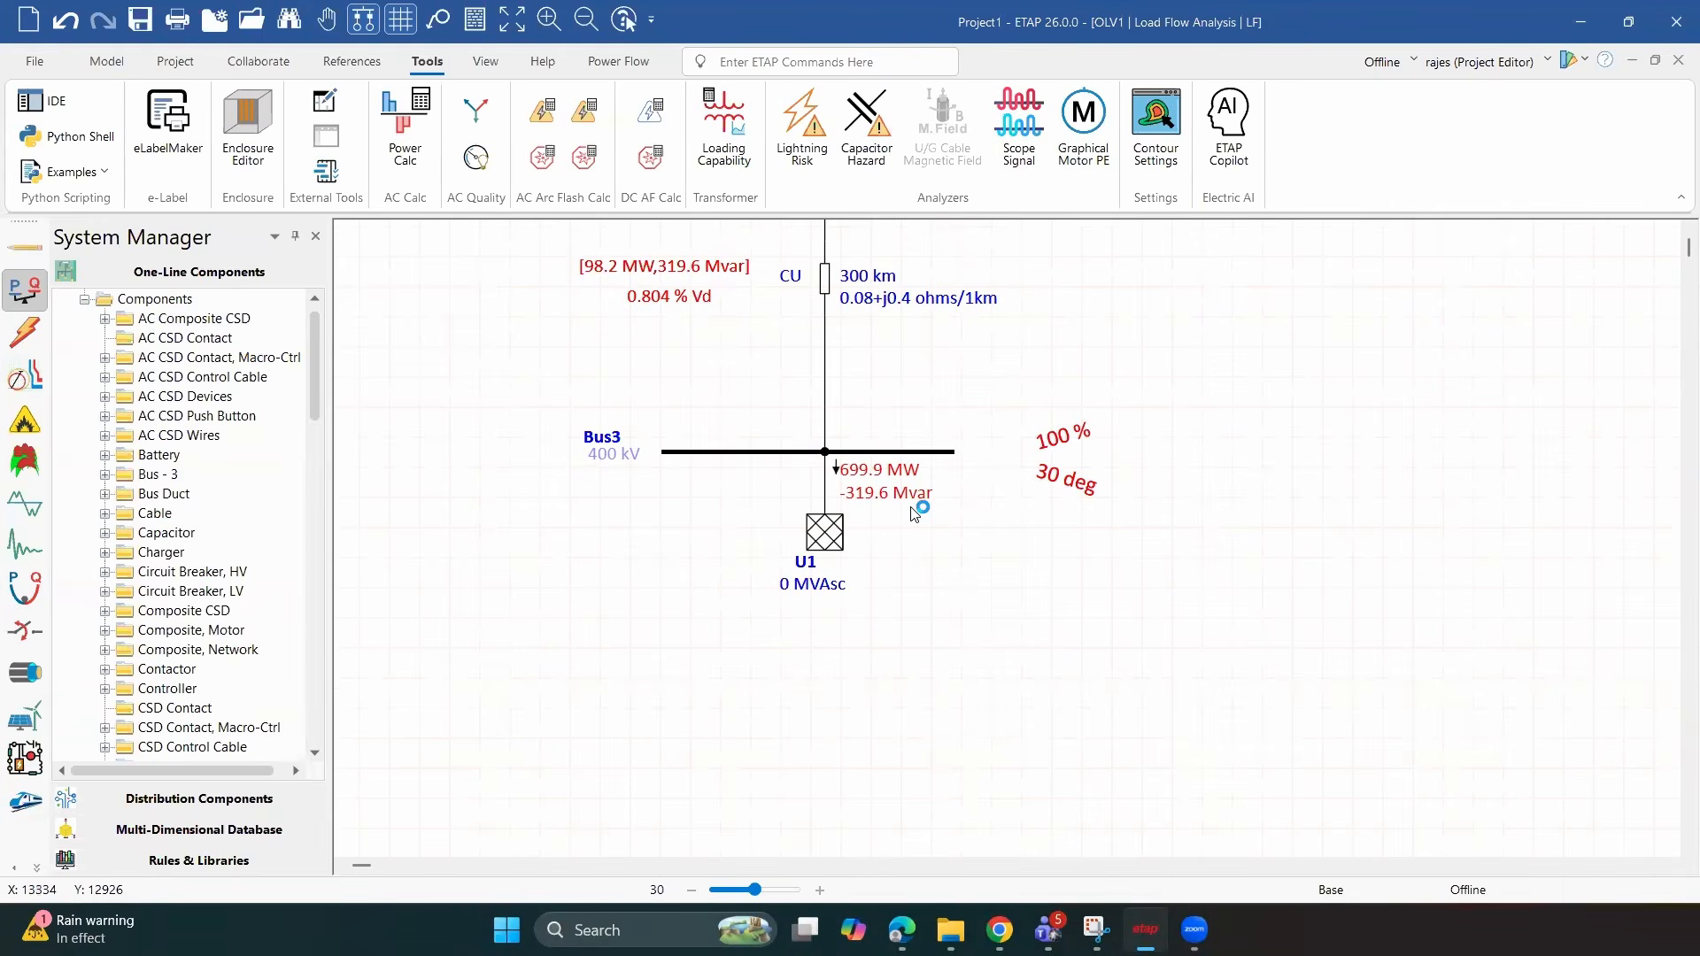
pyautogui.scroll(1, 915, 513)
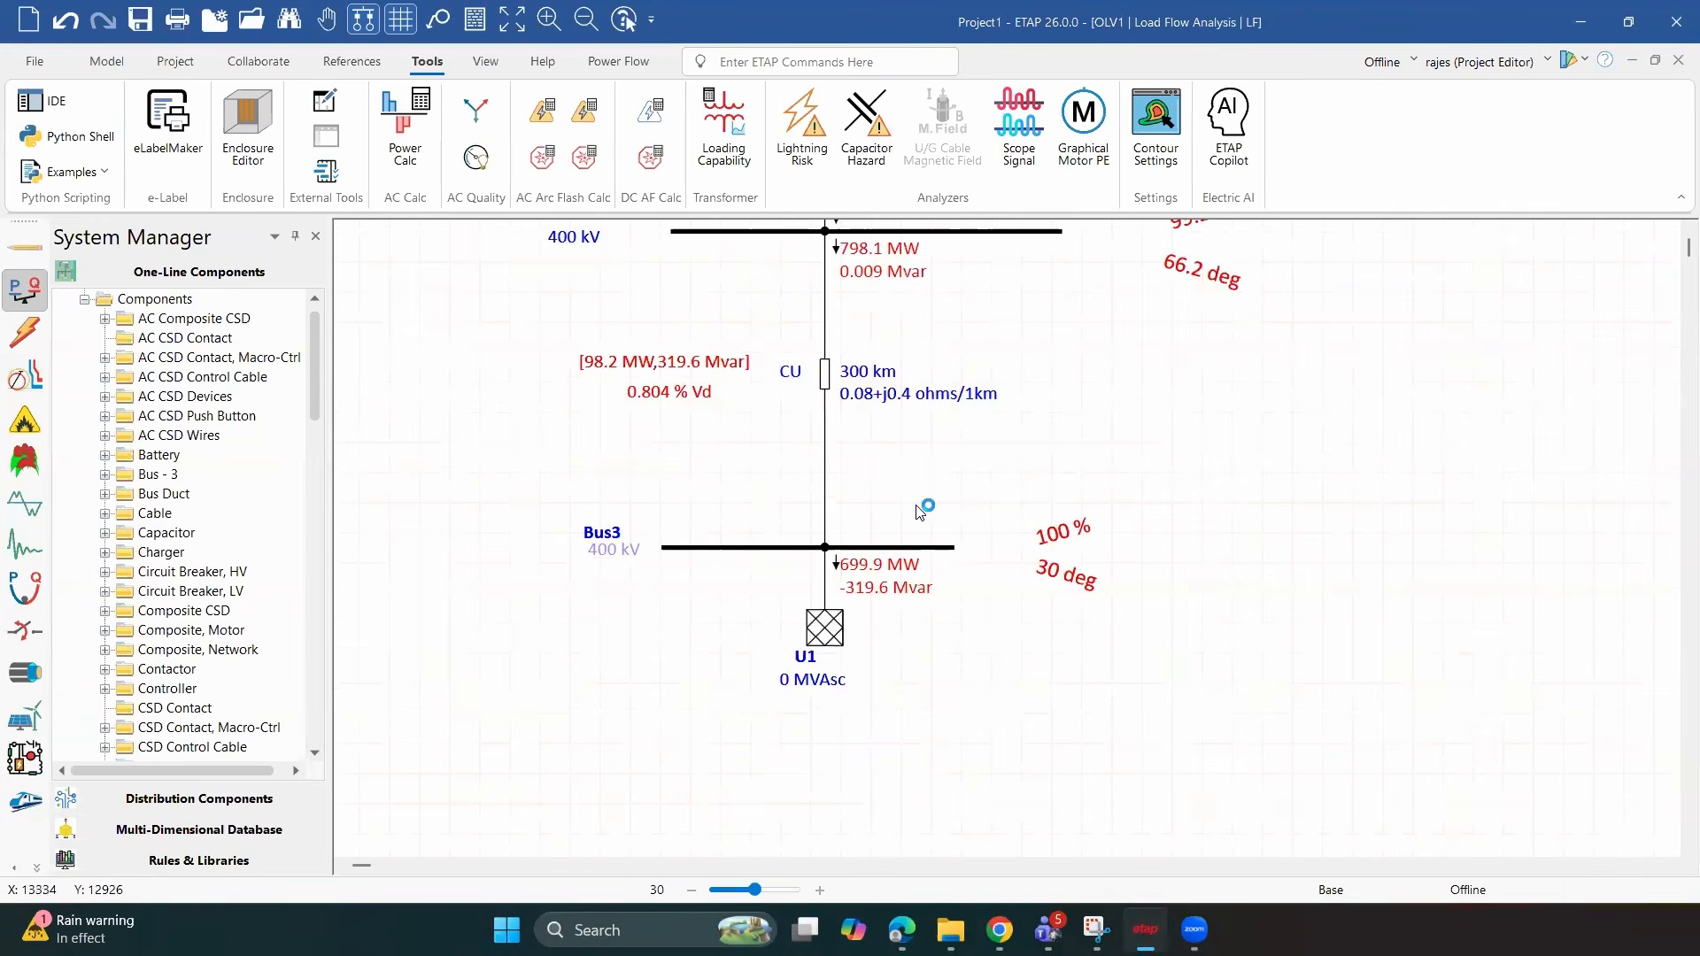
pyautogui.scroll(1, 918, 512)
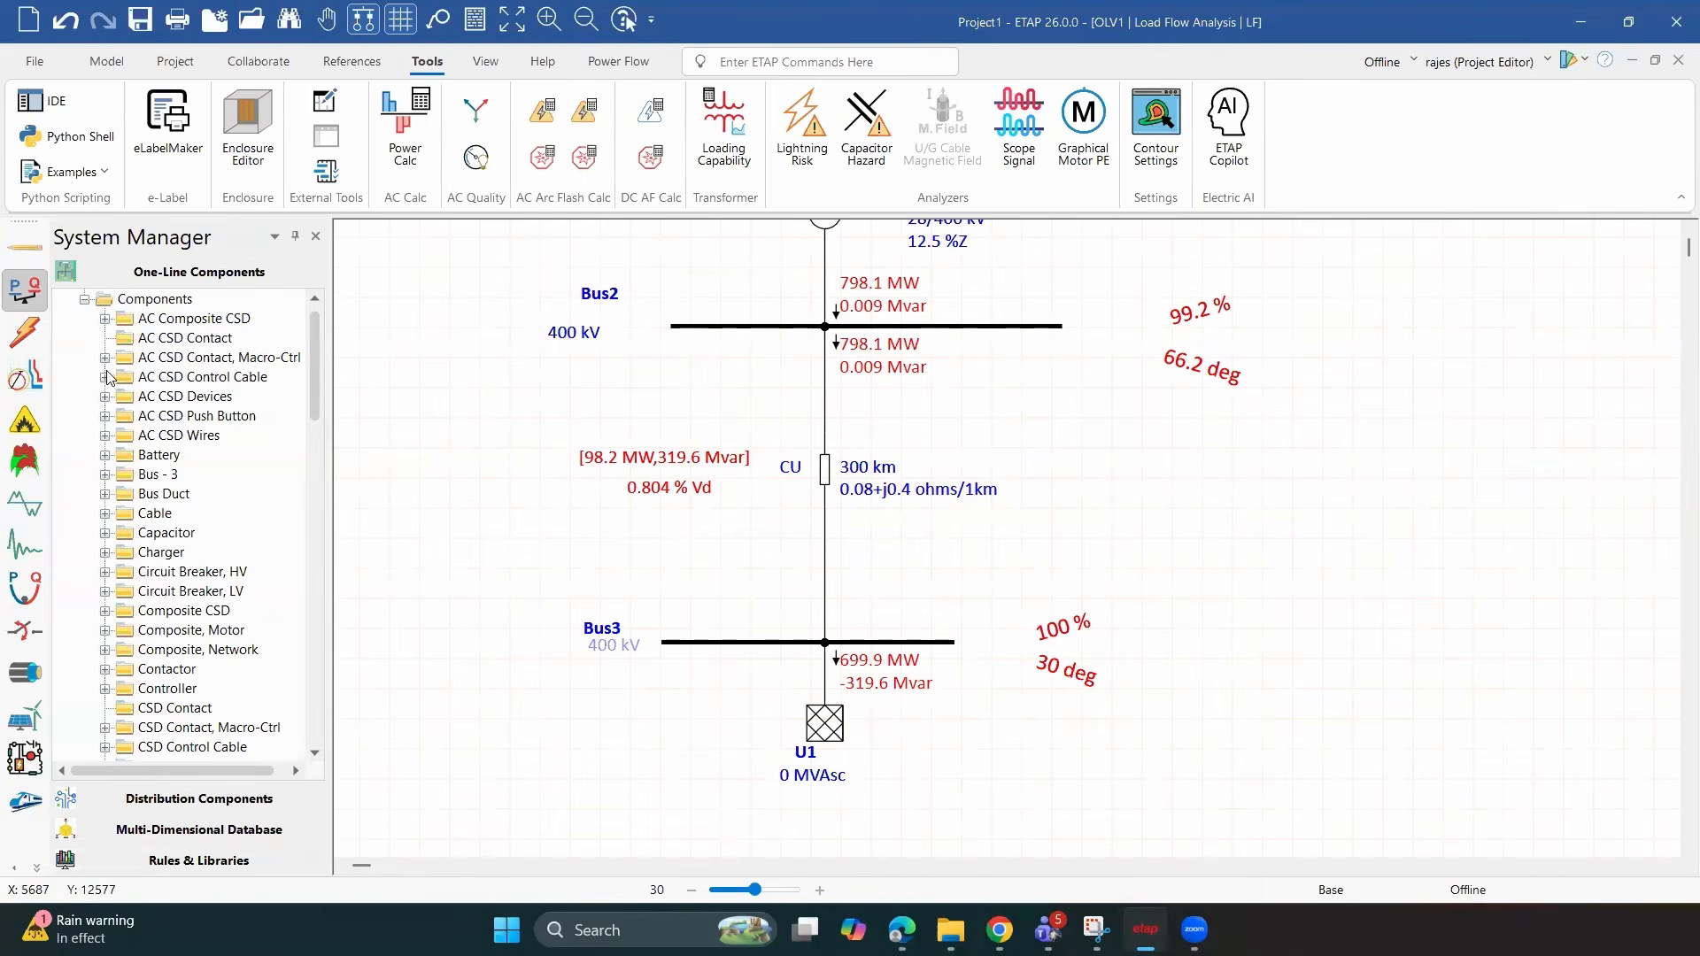
# Save Project1 and open the recent project Example-IEC
pyautogui.hotkey('alt', 'f')
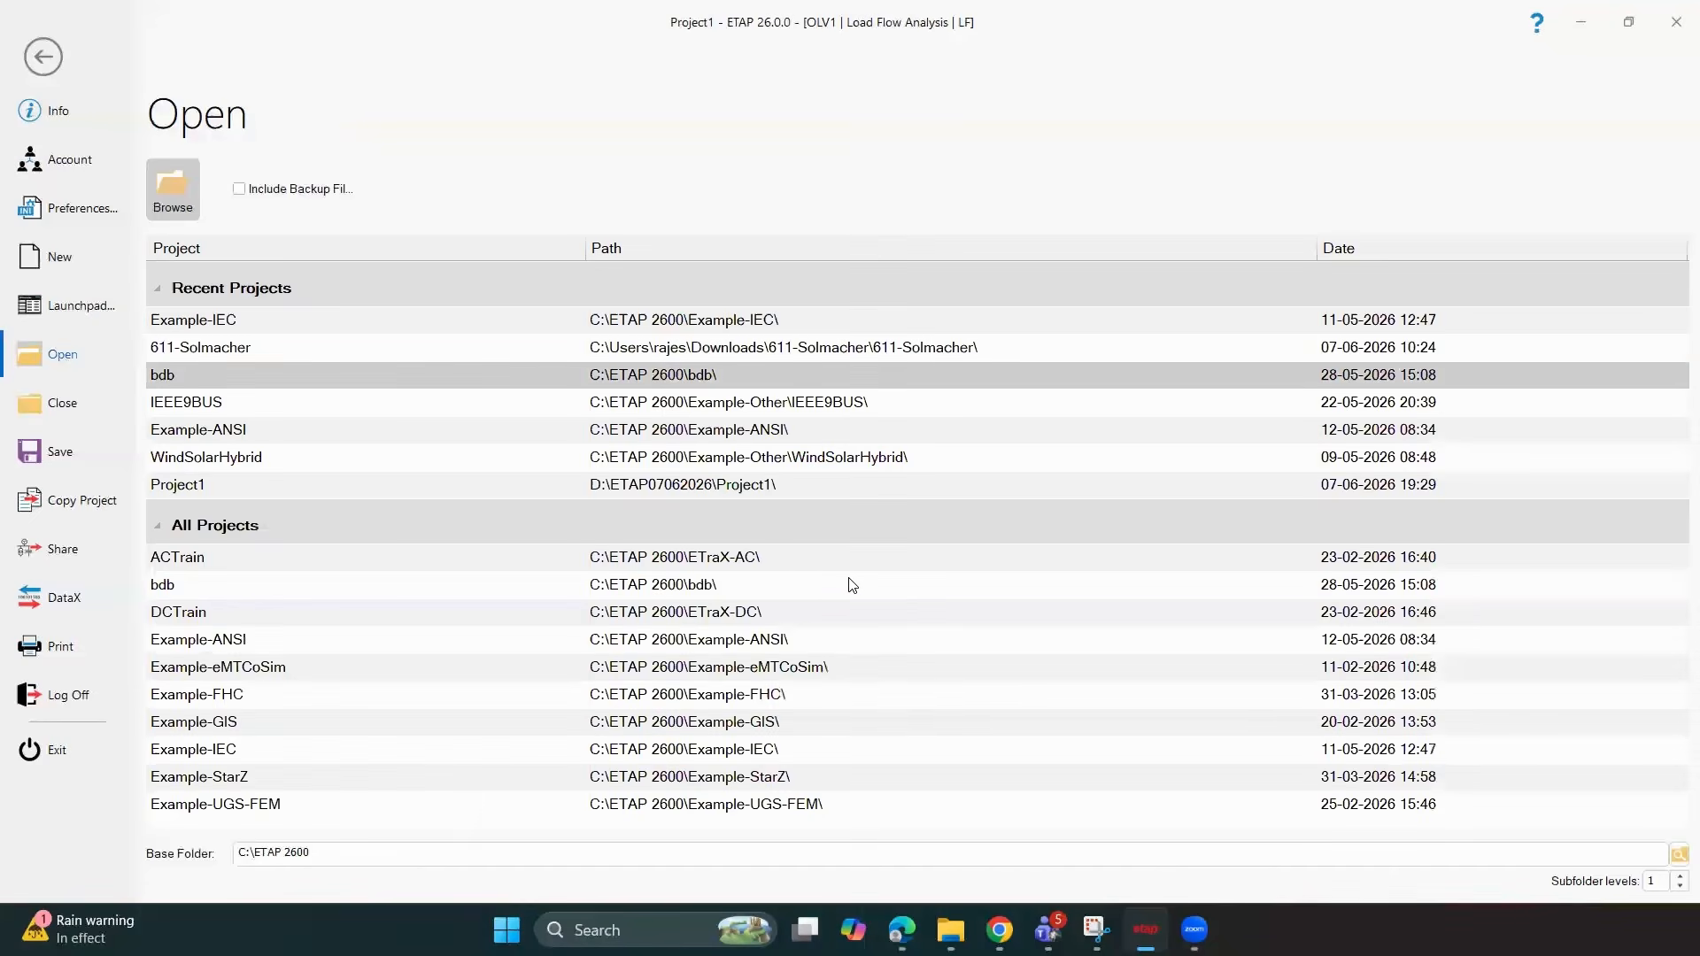
pyautogui.press('Escape')
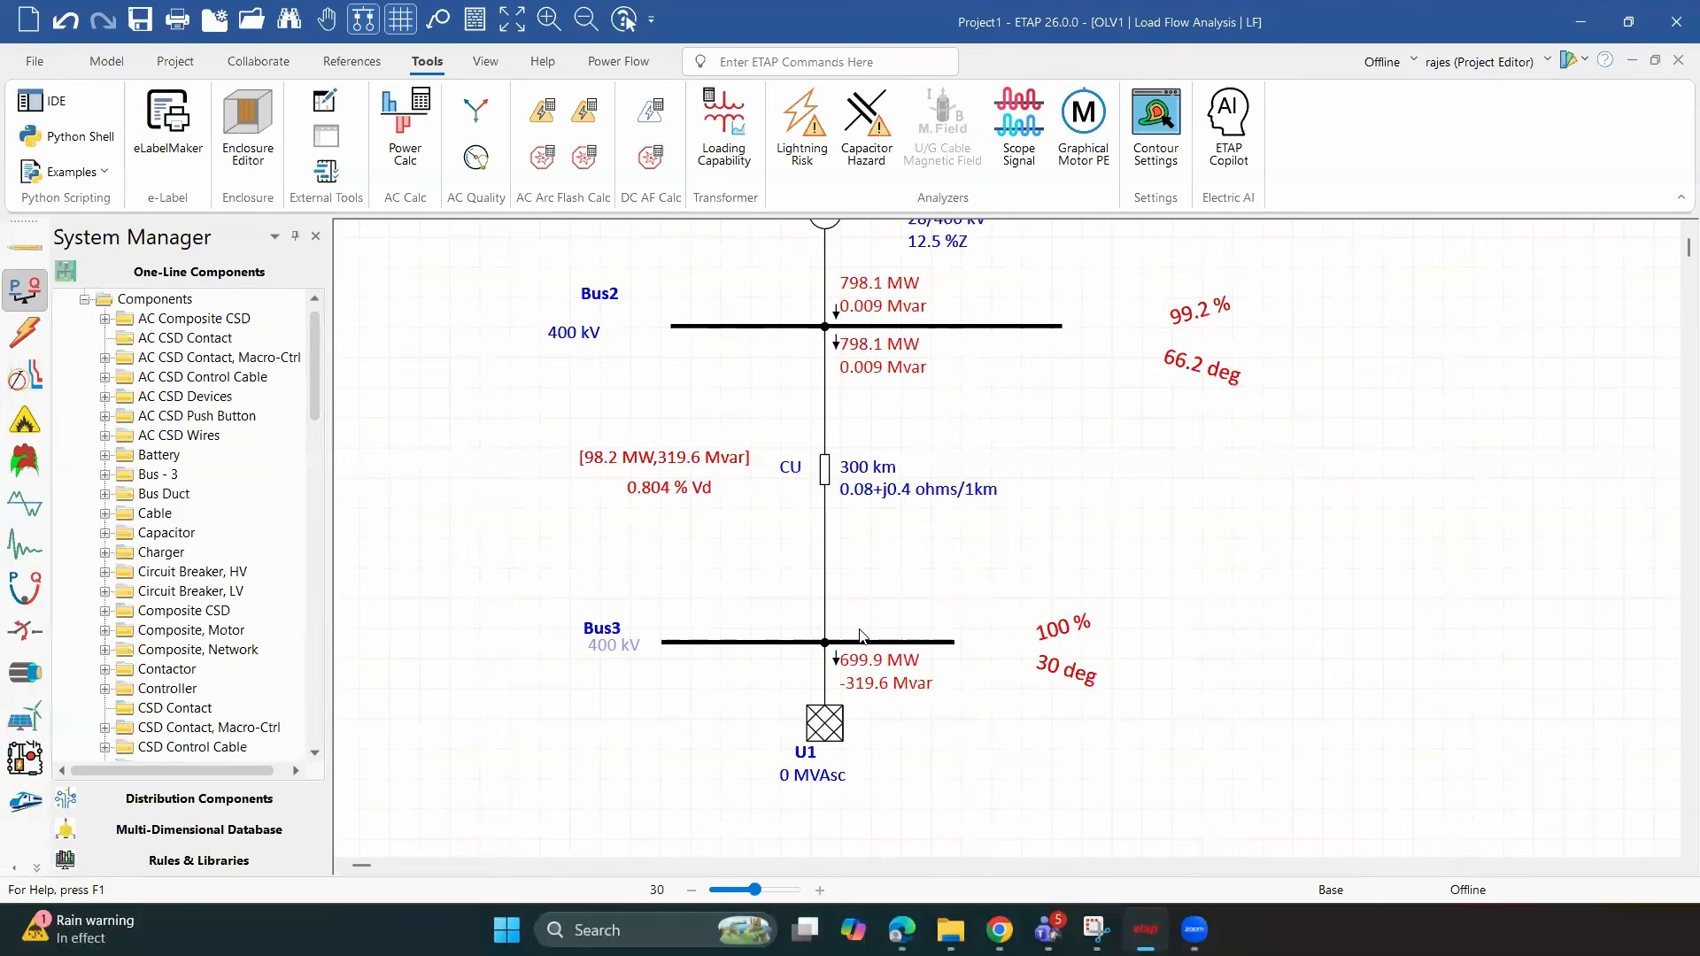
pyautogui.press('Return')
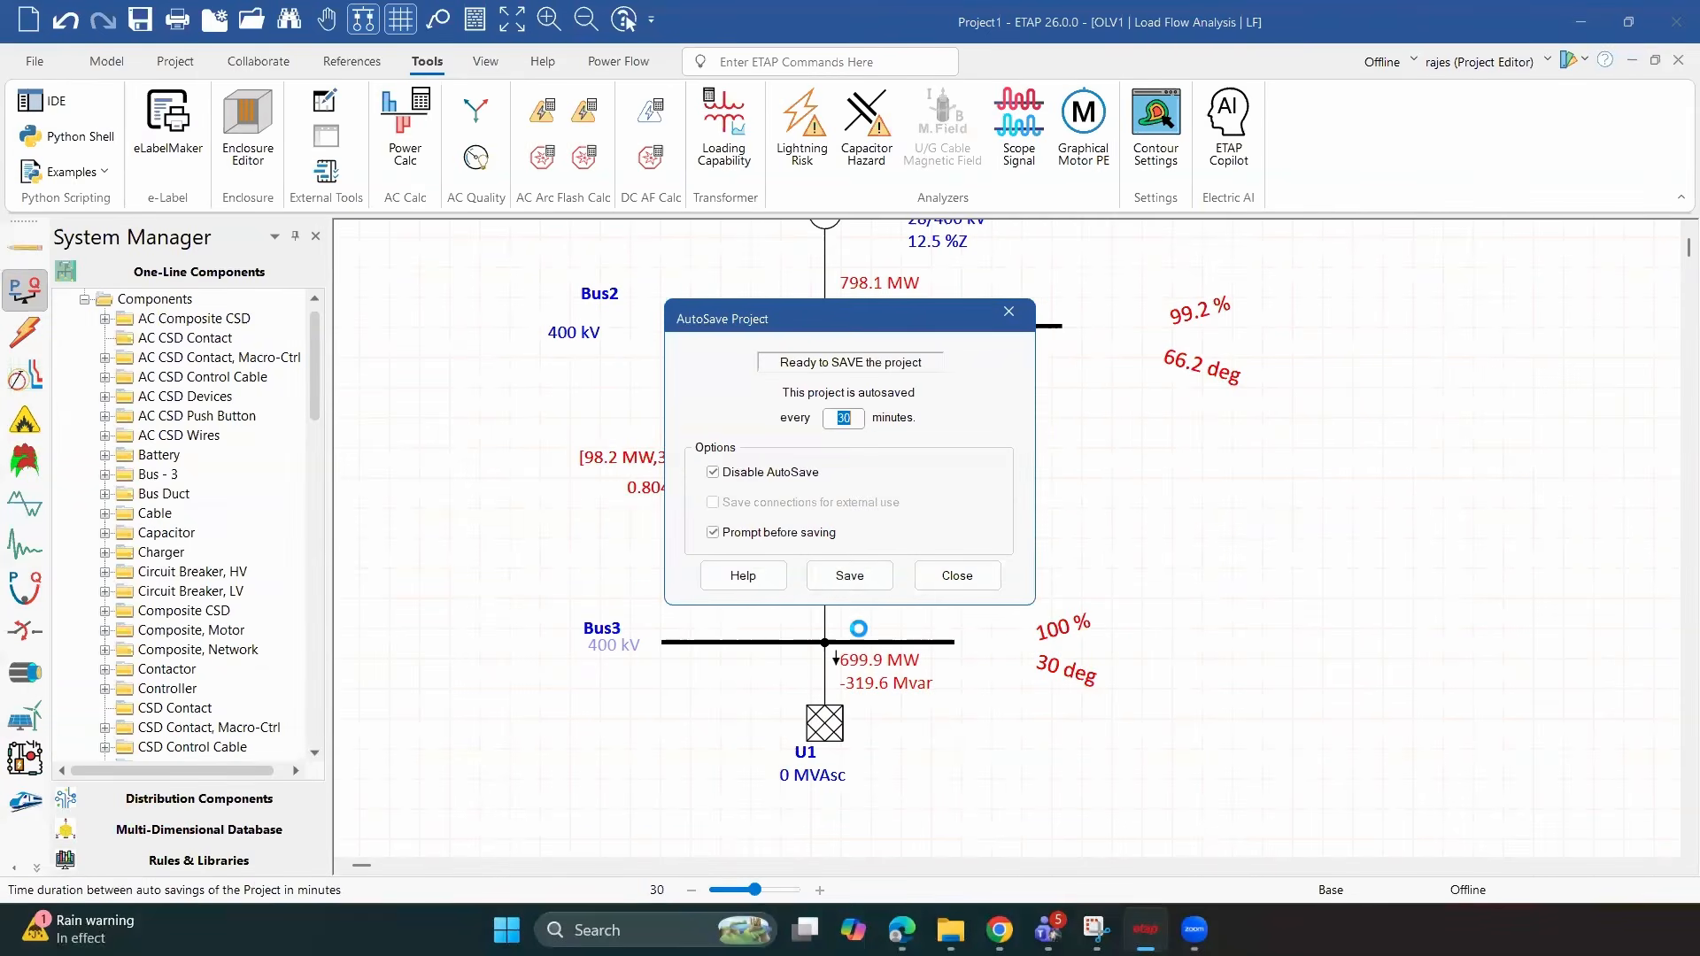
pyautogui.press('Return')
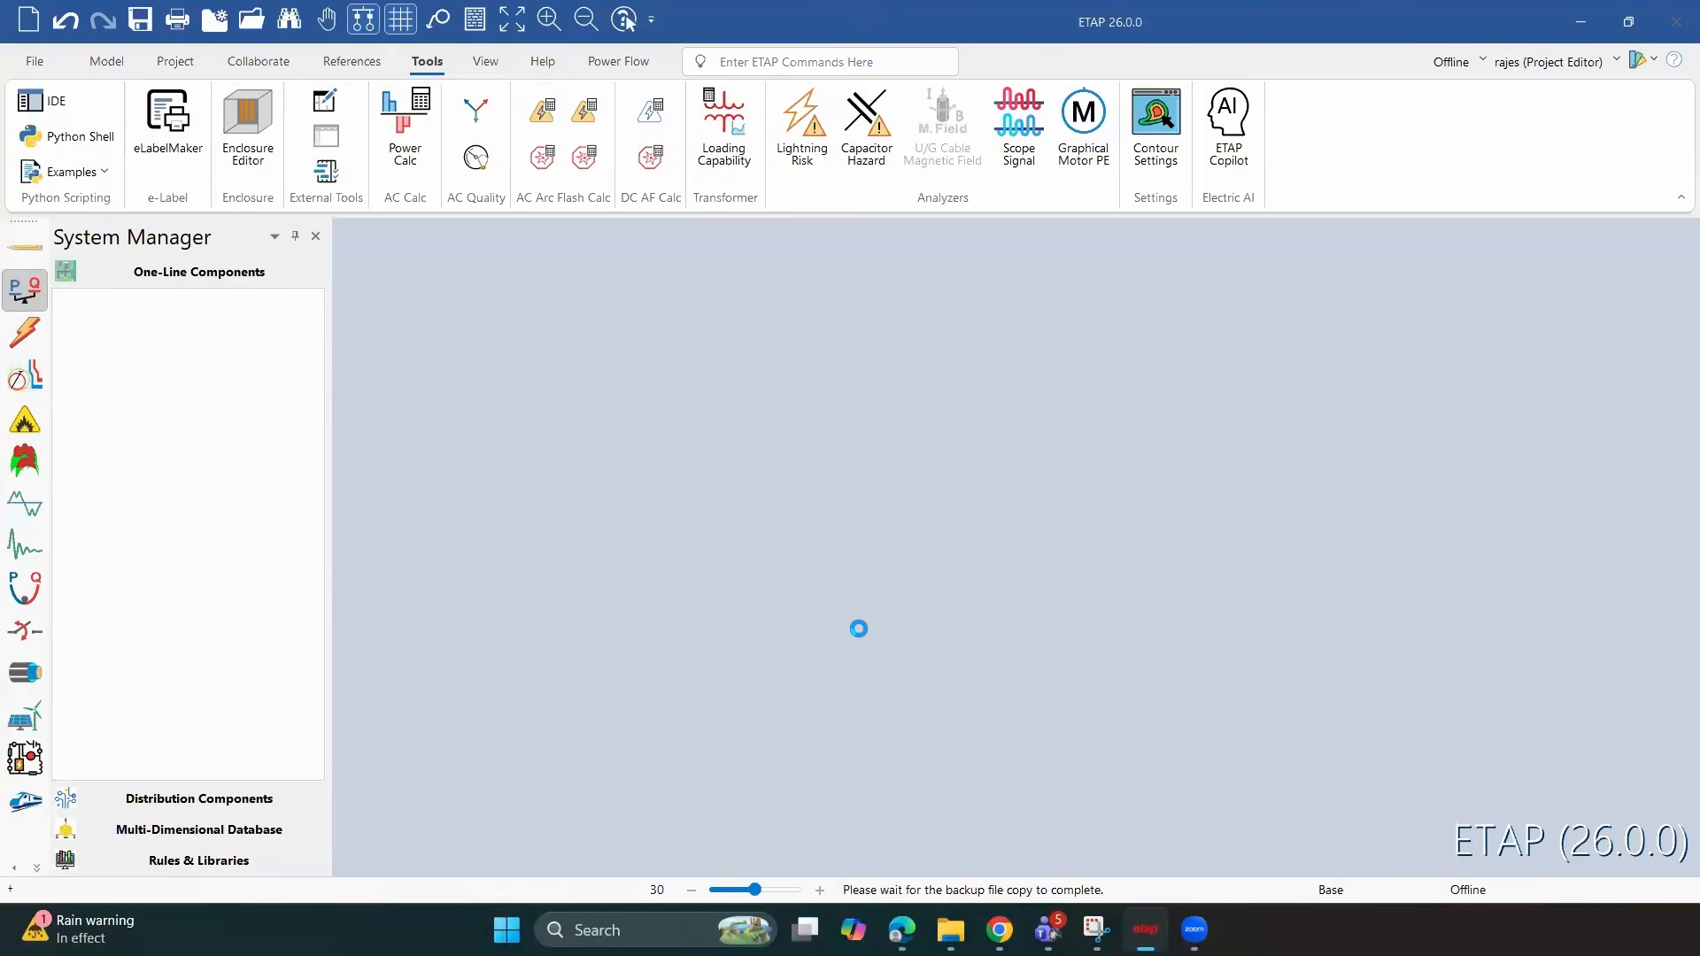
pyautogui.click(856, 631)
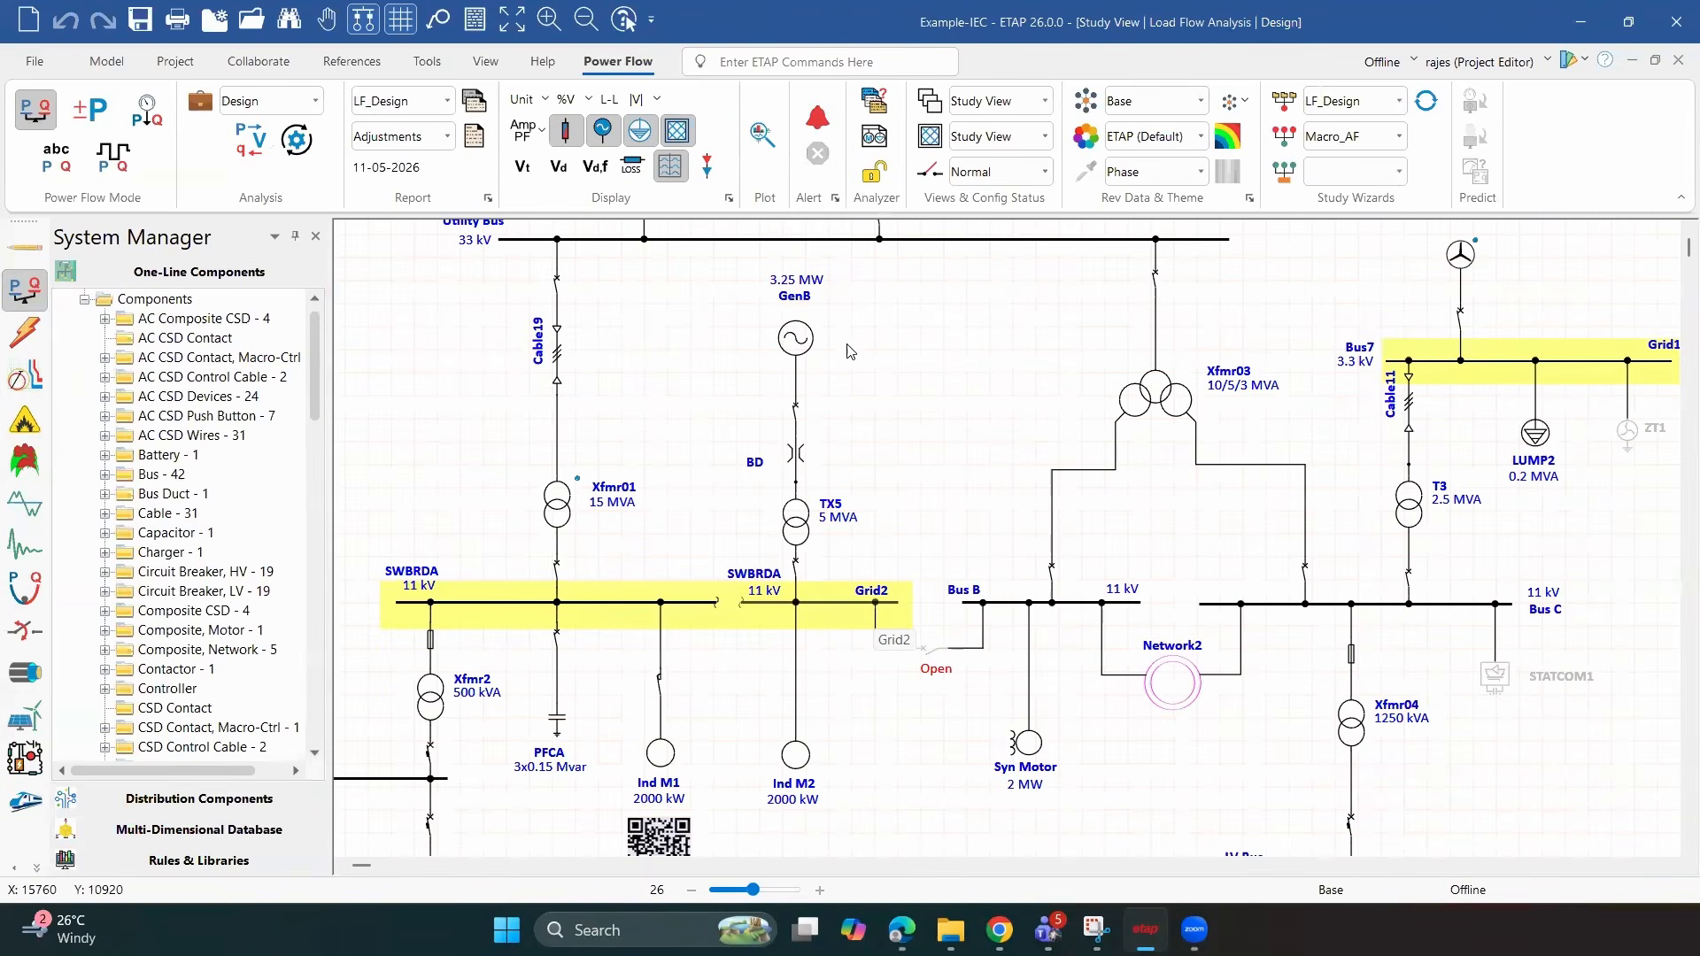
# Look over the Example-IEC one-line diagram, from the network feeder and Utility Bus down to the 11 kV buses and transformers
pyautogui.scroll(3, 502, 442)
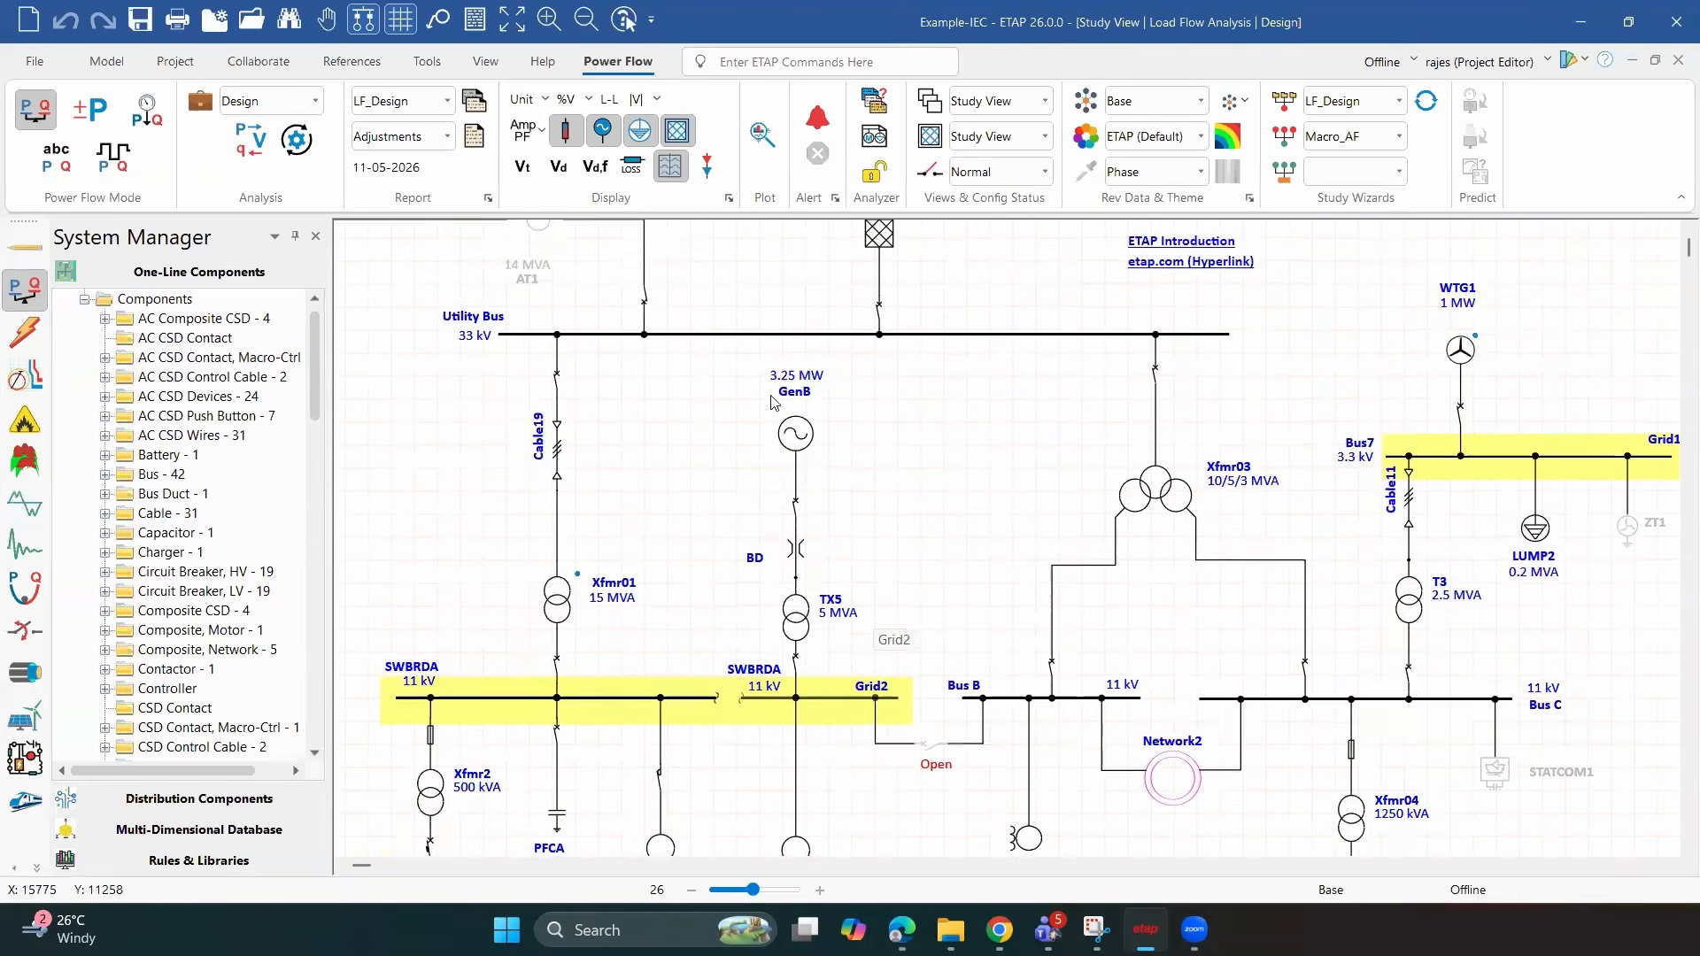
pyautogui.scroll(-1, 858, 270)
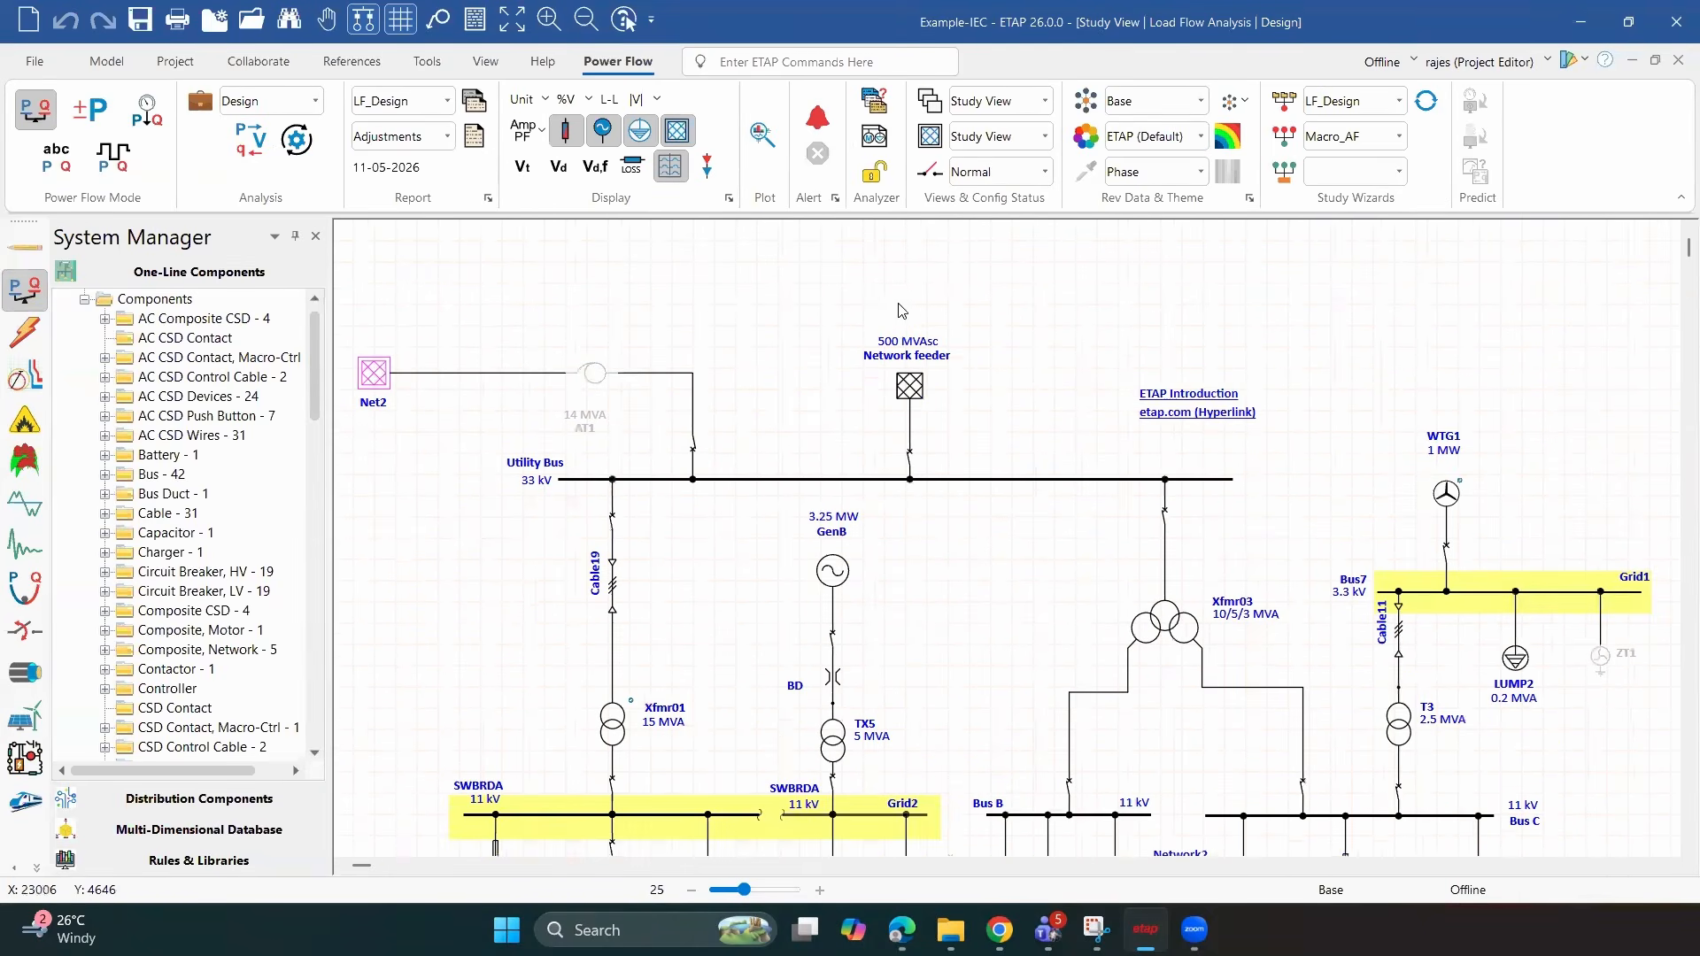
pyautogui.scroll(-1, 905, 309)
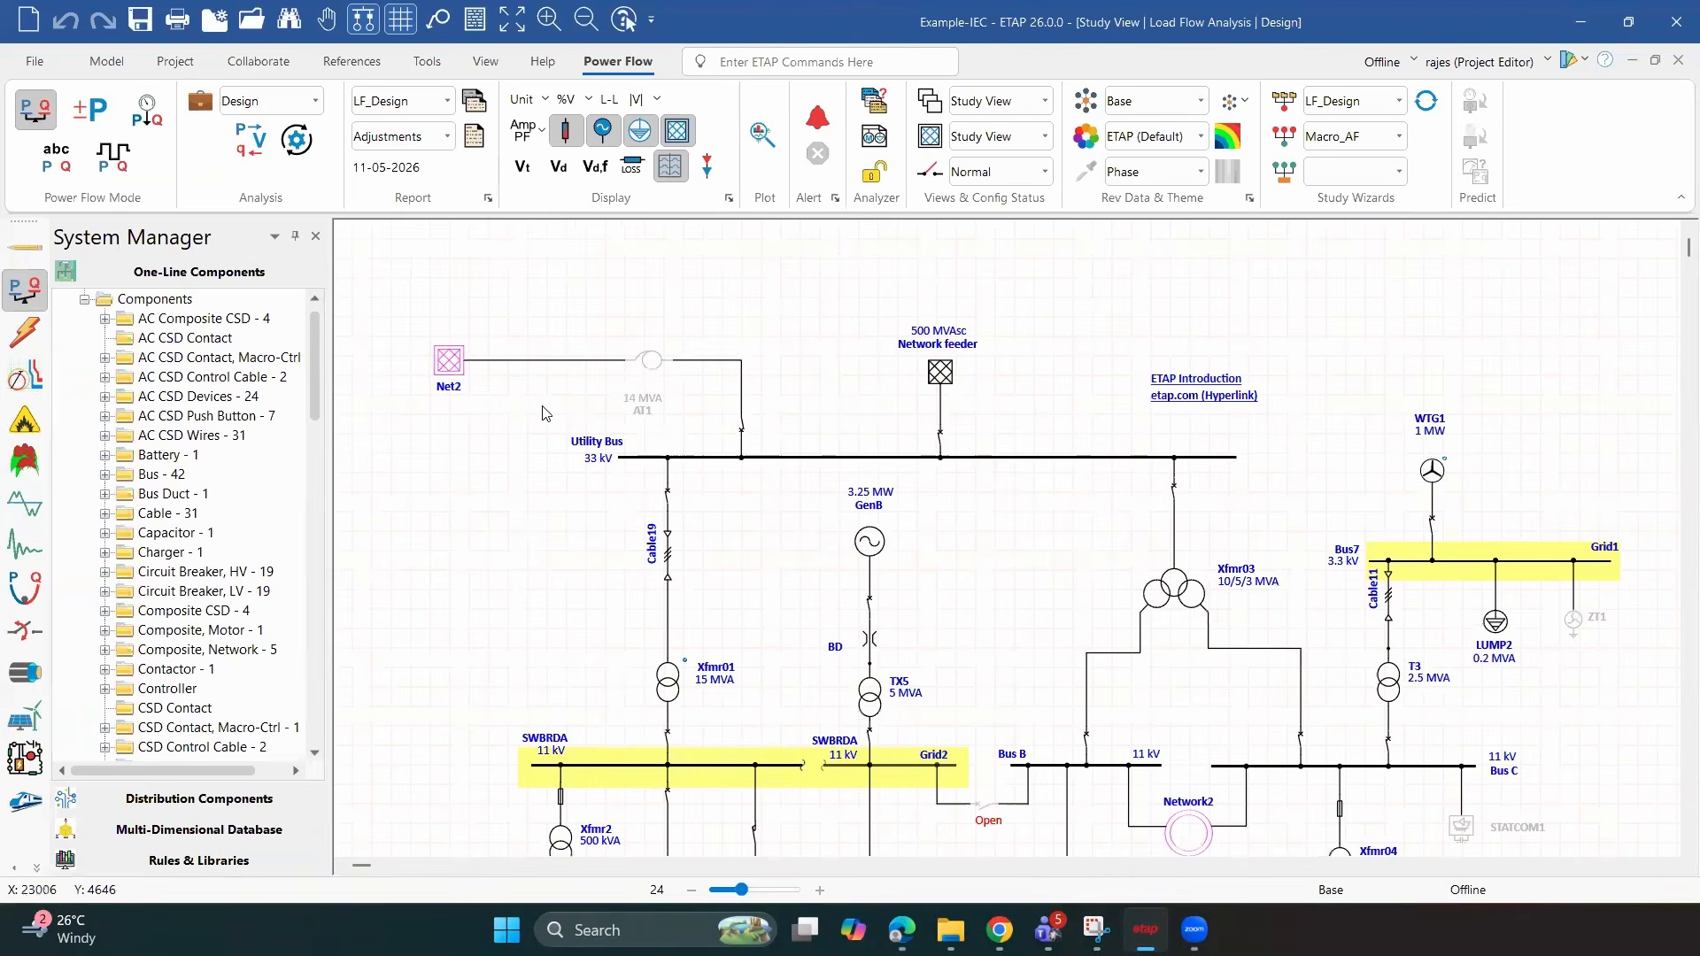
pyautogui.scroll(1, 910, 547)
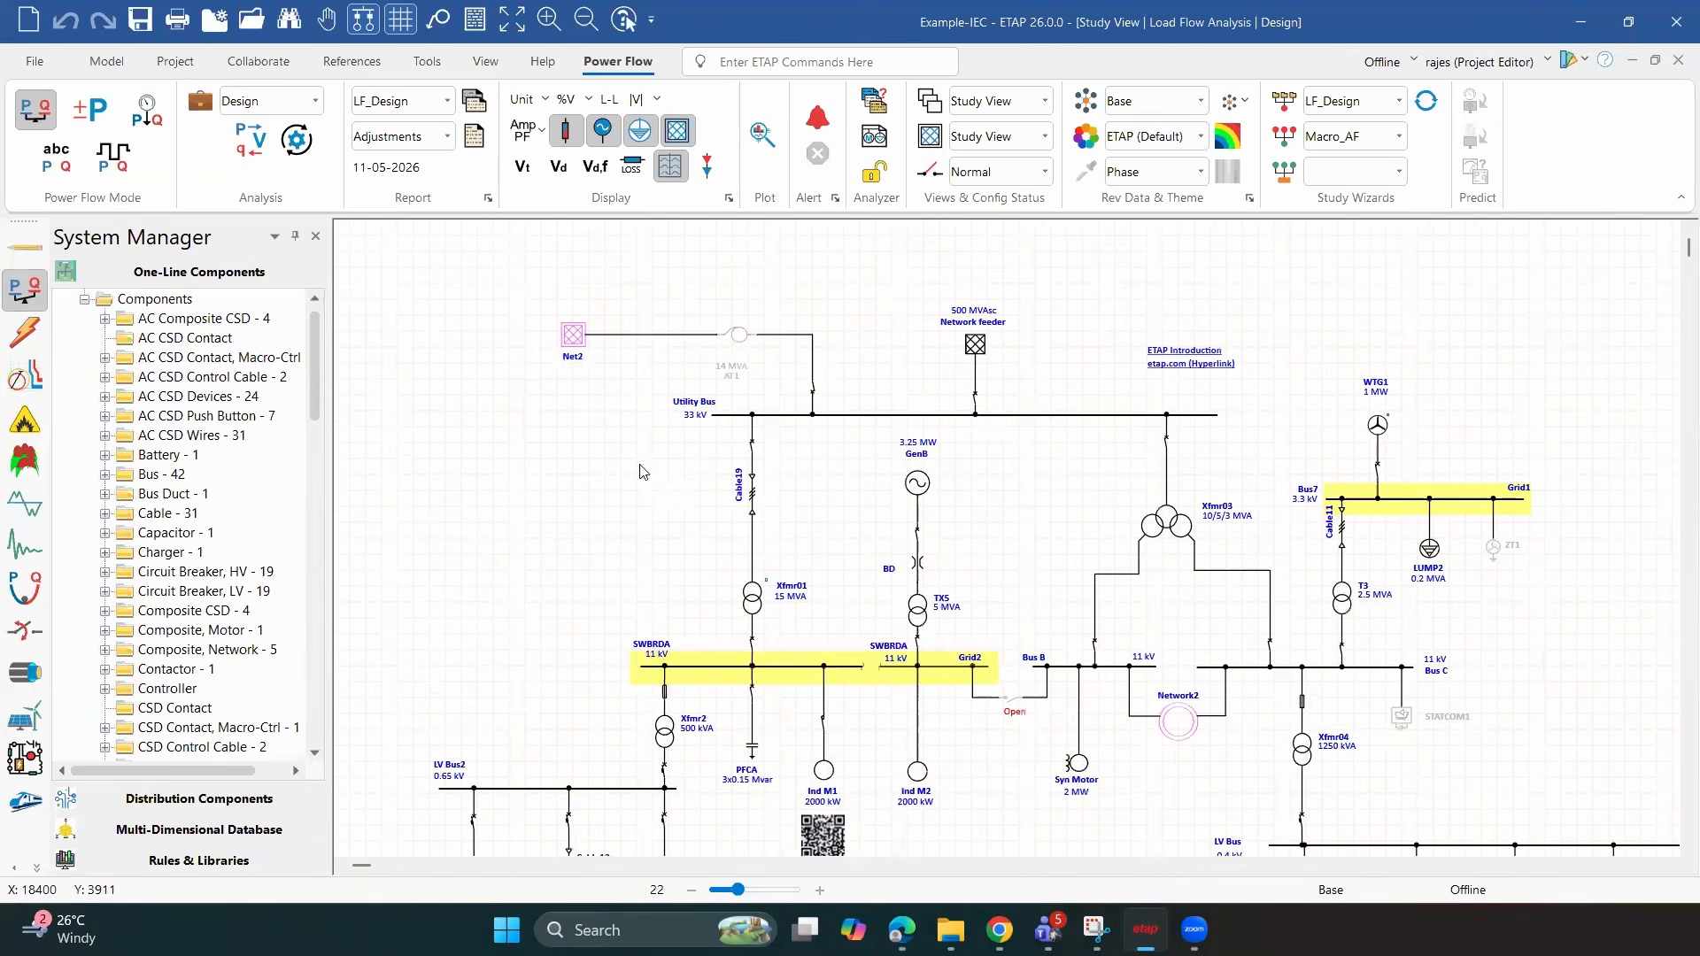
pyautogui.scroll(2, 619, 496)
pyautogui.scroll(2, 561, 638)
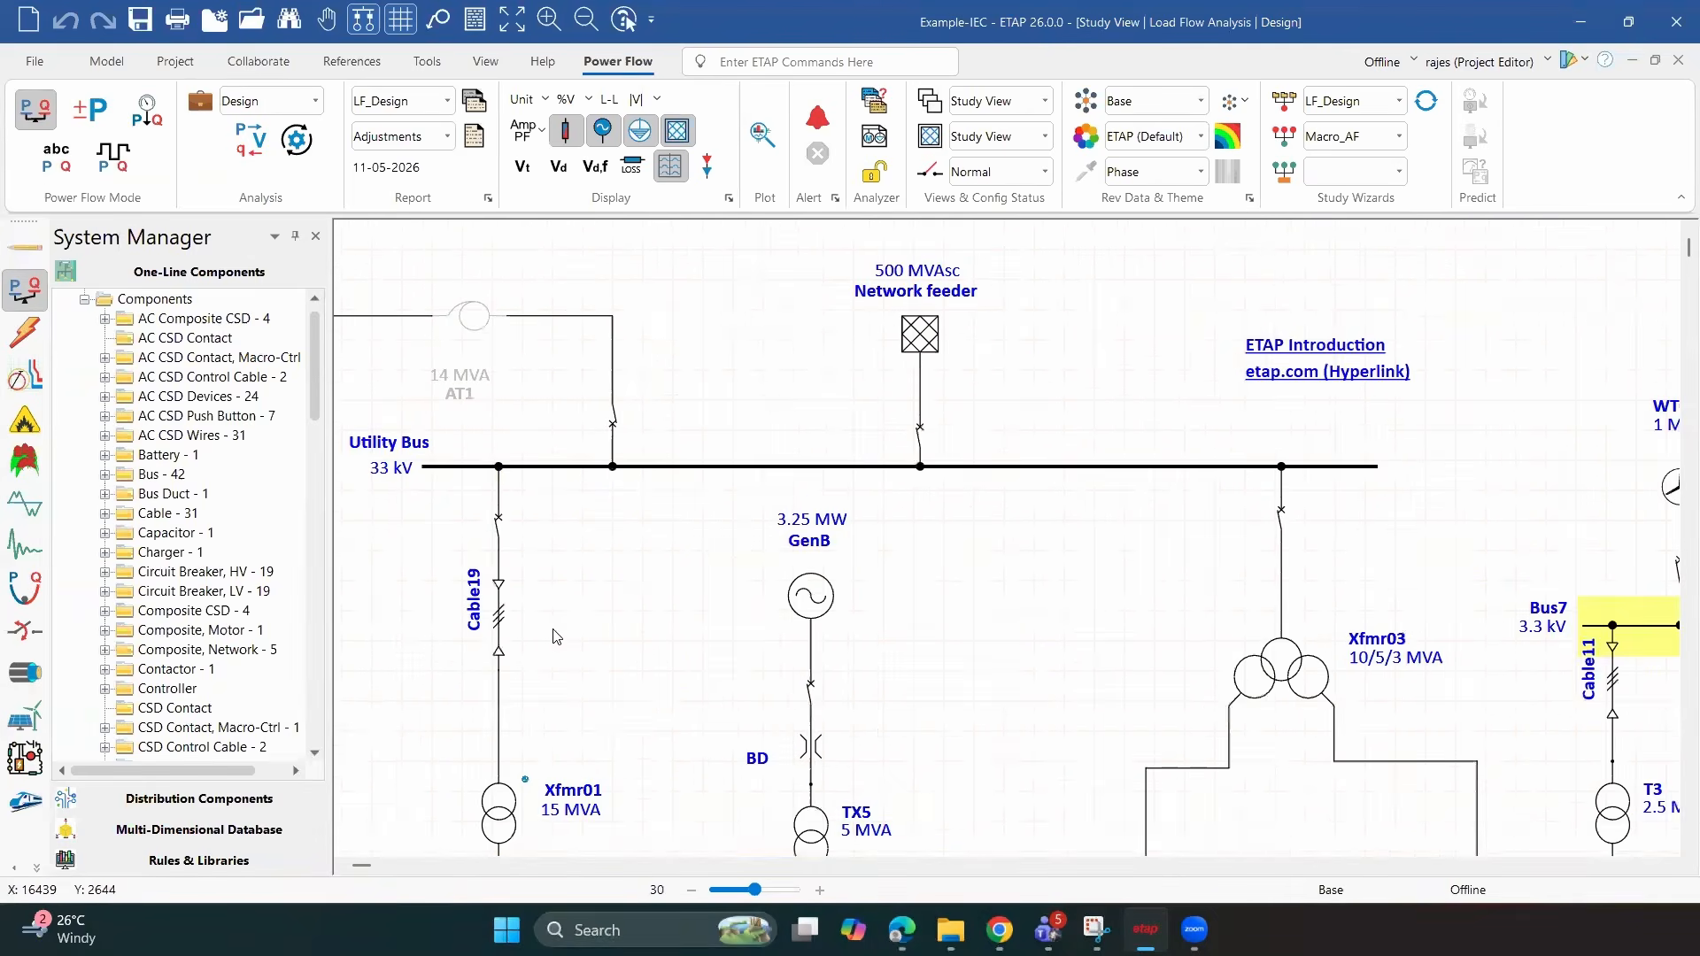
pyautogui.scroll(-3, 1089, 544)
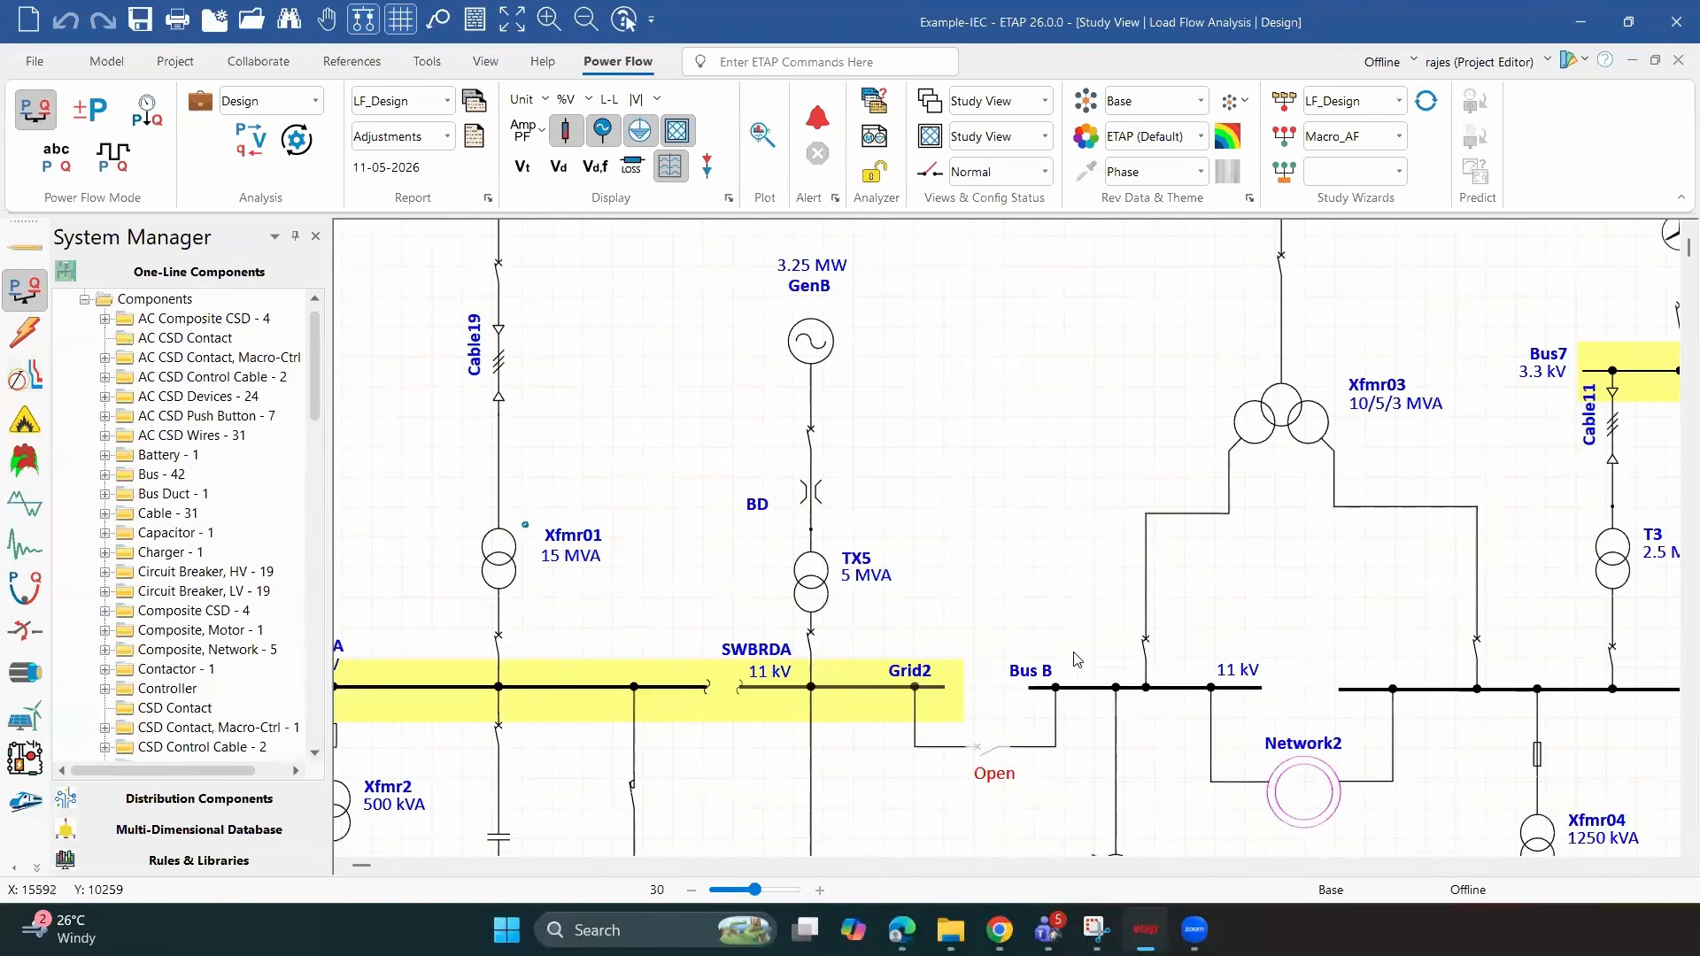
pyautogui.scroll(-1, 952, 595)
pyautogui.scroll(1, 618, 602)
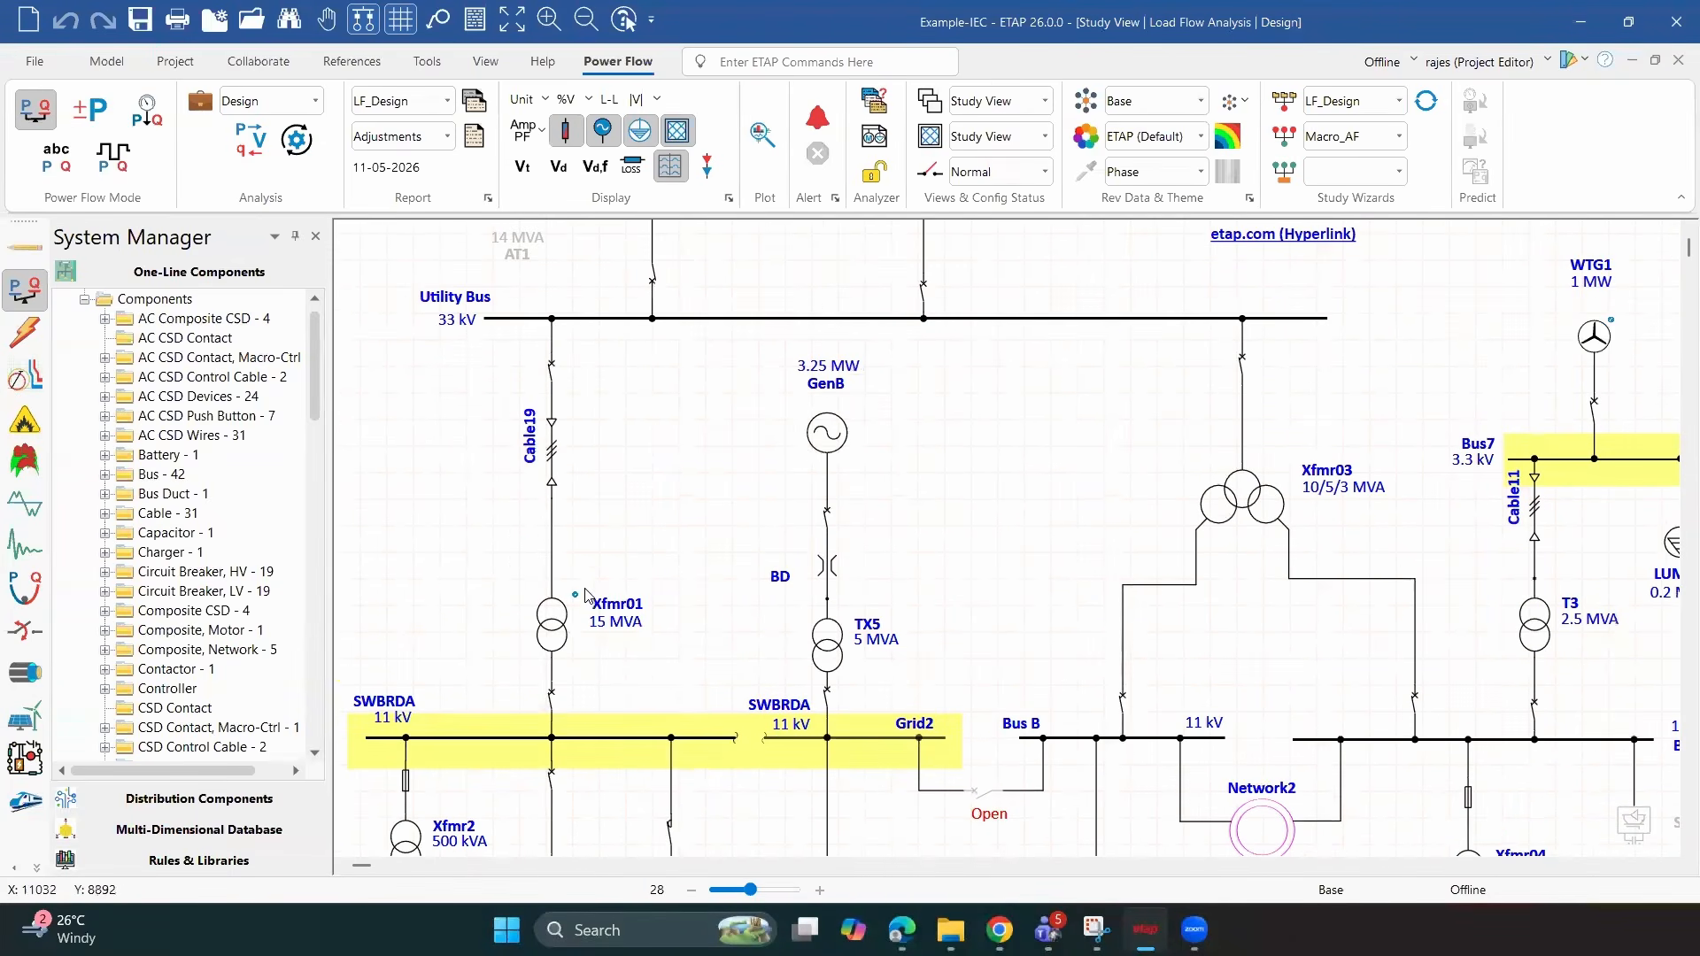
# Examine the rest of the Example-IEC diagram, including Network2, the WTG1 branch, LV Bus, DC Network, LV Network2 and LV-PNL loads
pyautogui.scroll(-1, 541, 589)
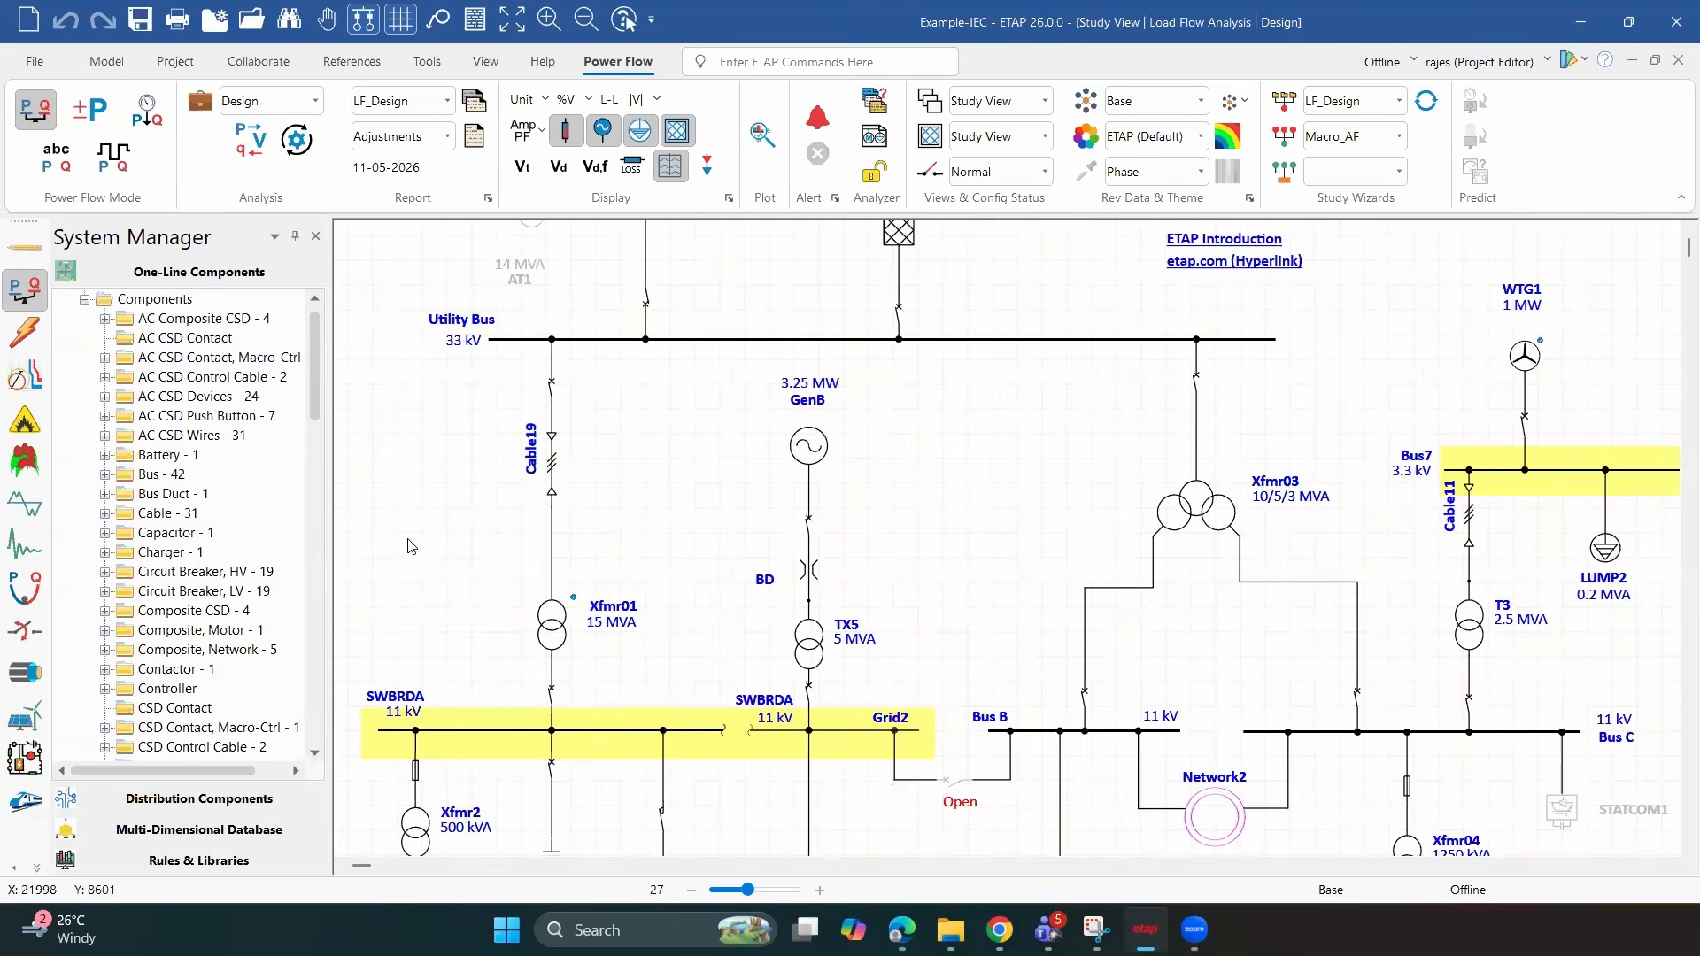
pyautogui.scroll(-3, 407, 546)
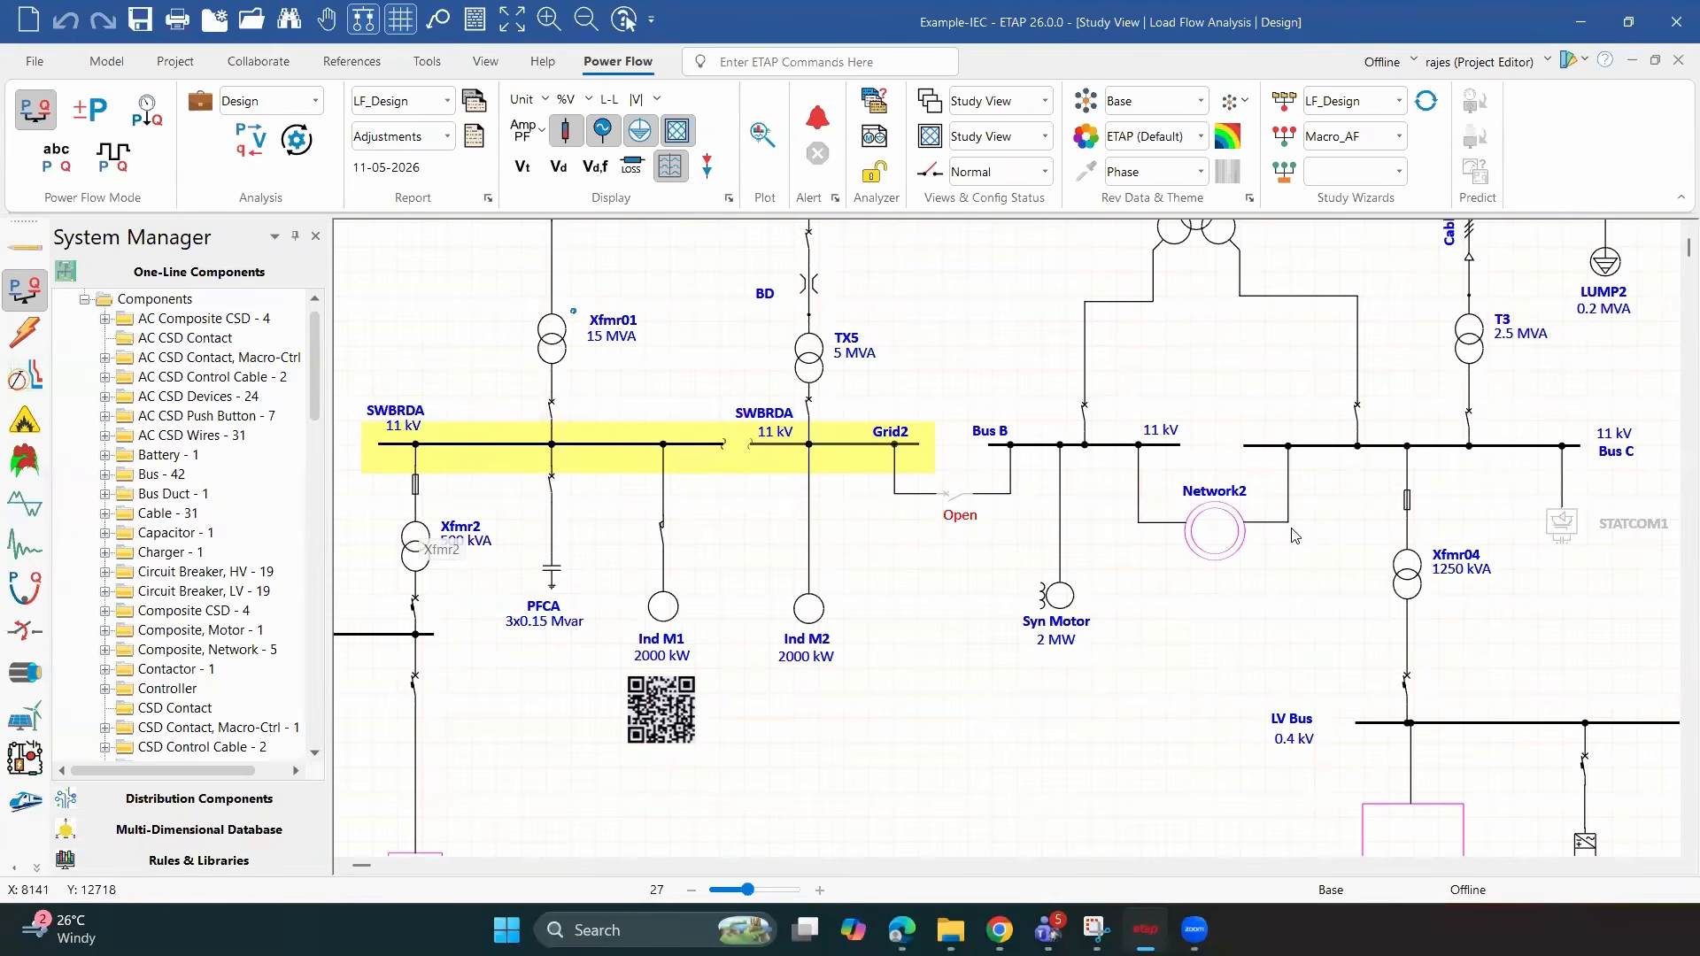
pyautogui.scroll(-1, 1315, 536)
pyautogui.scroll(-2, 1465, 555)
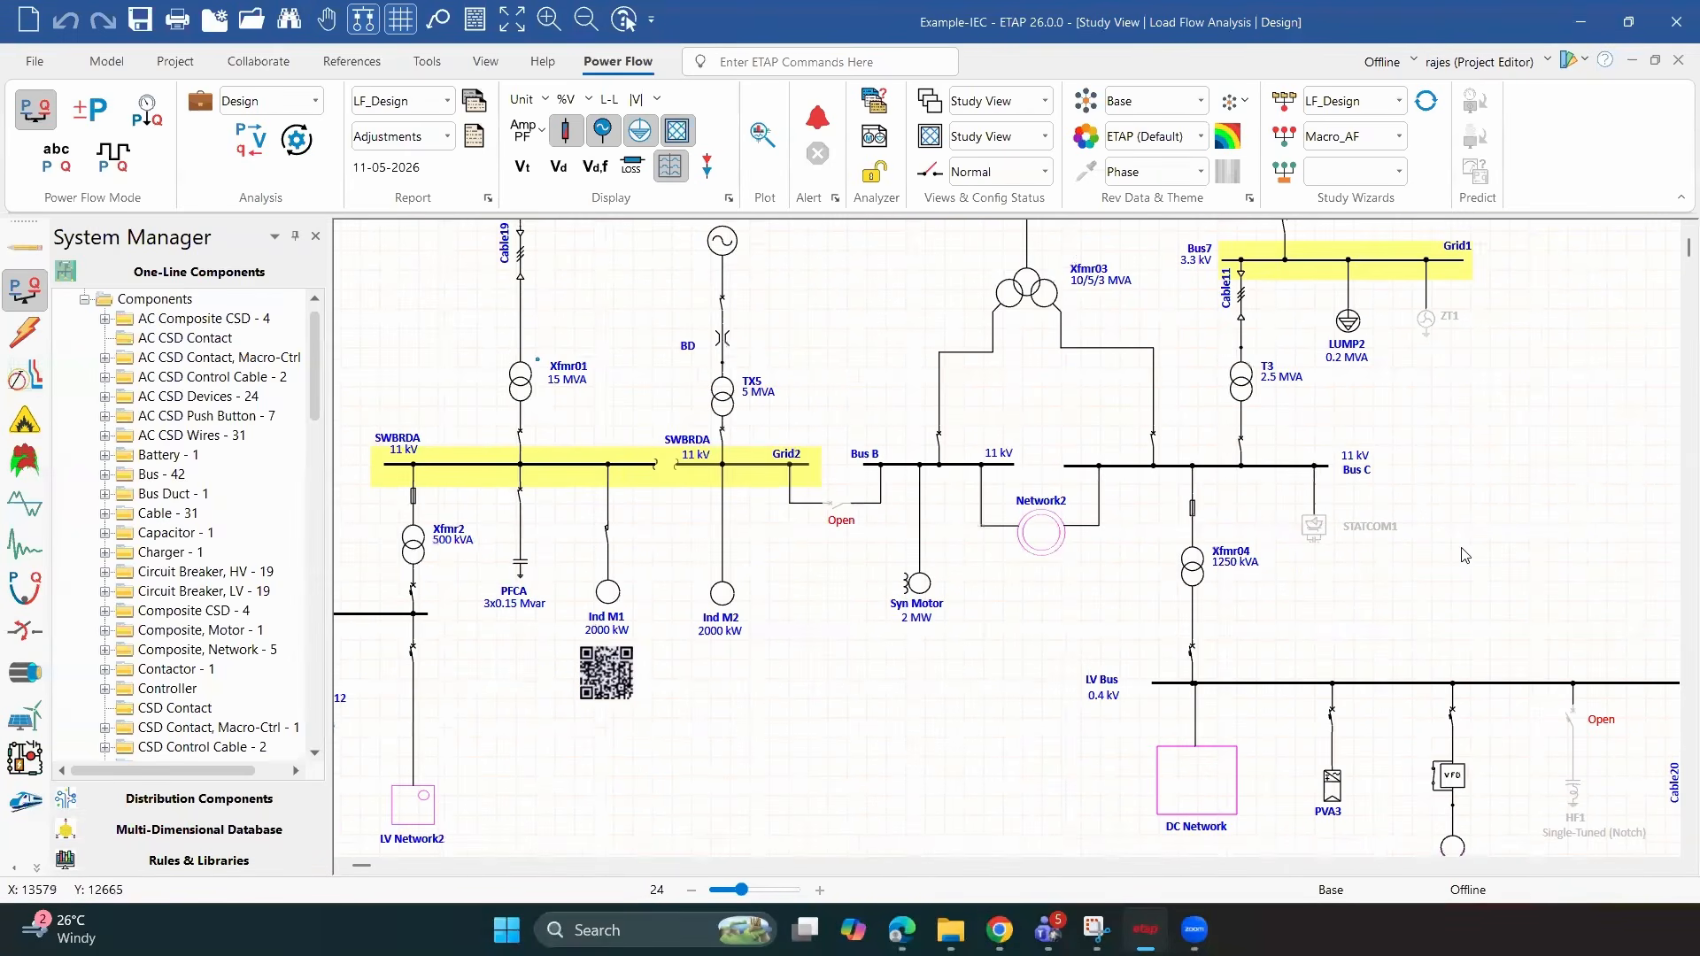
pyautogui.scroll(3, 1316, 591)
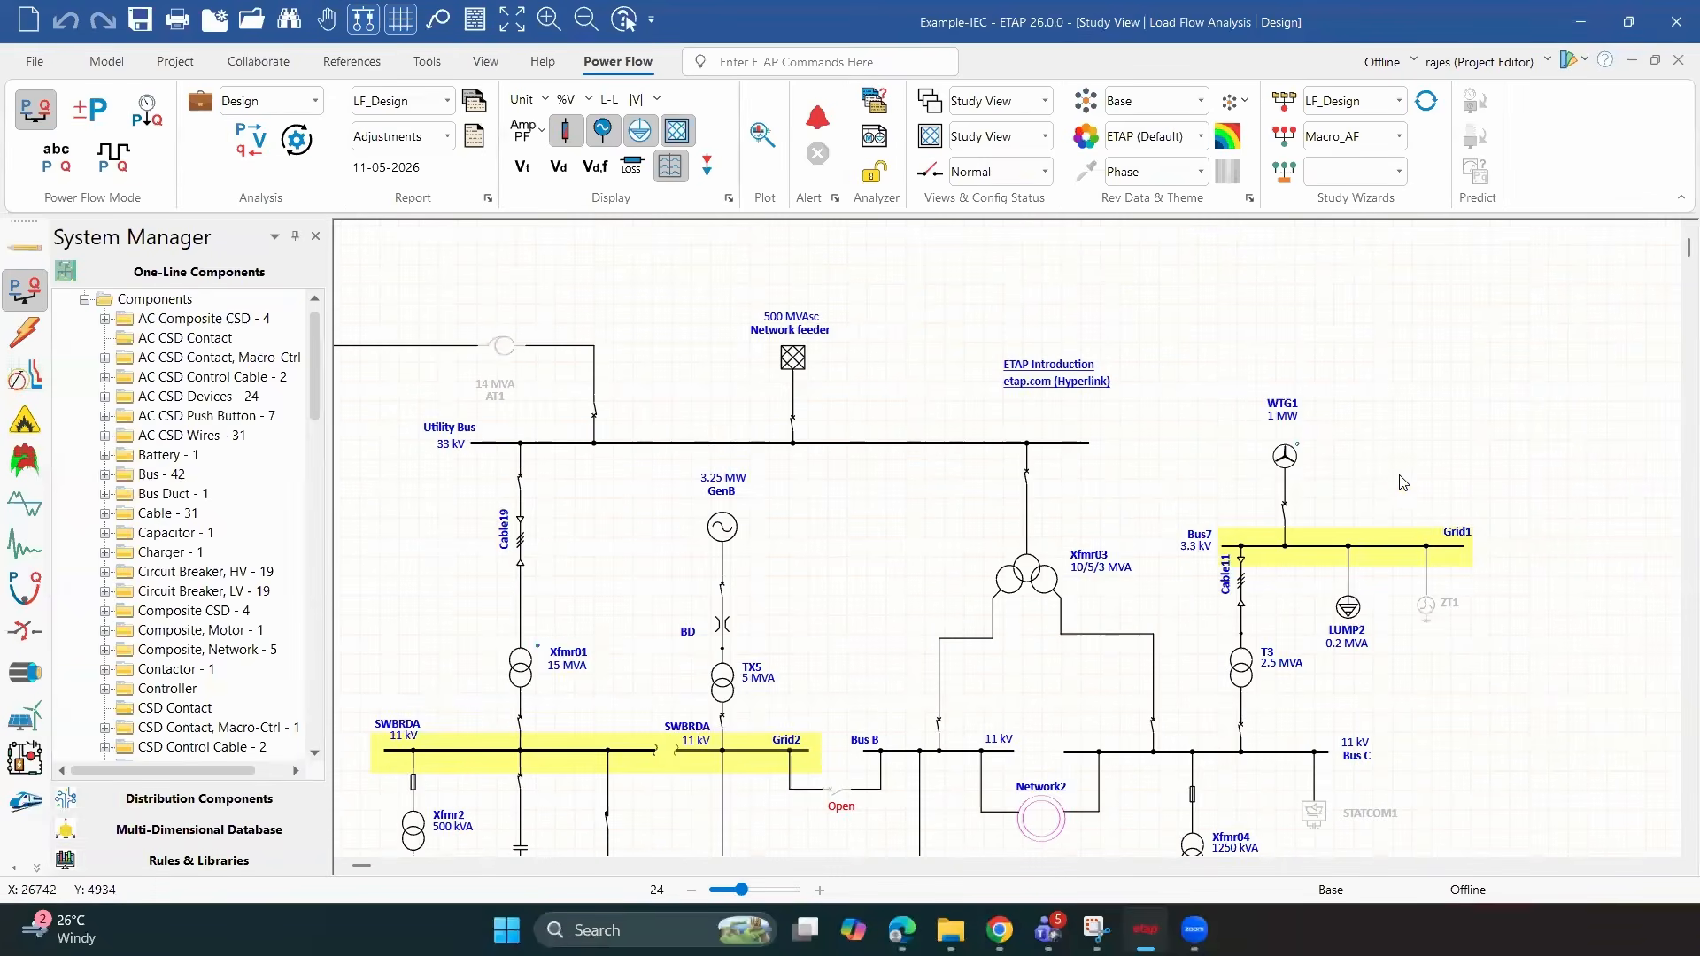
pyautogui.scroll(1, 1402, 522)
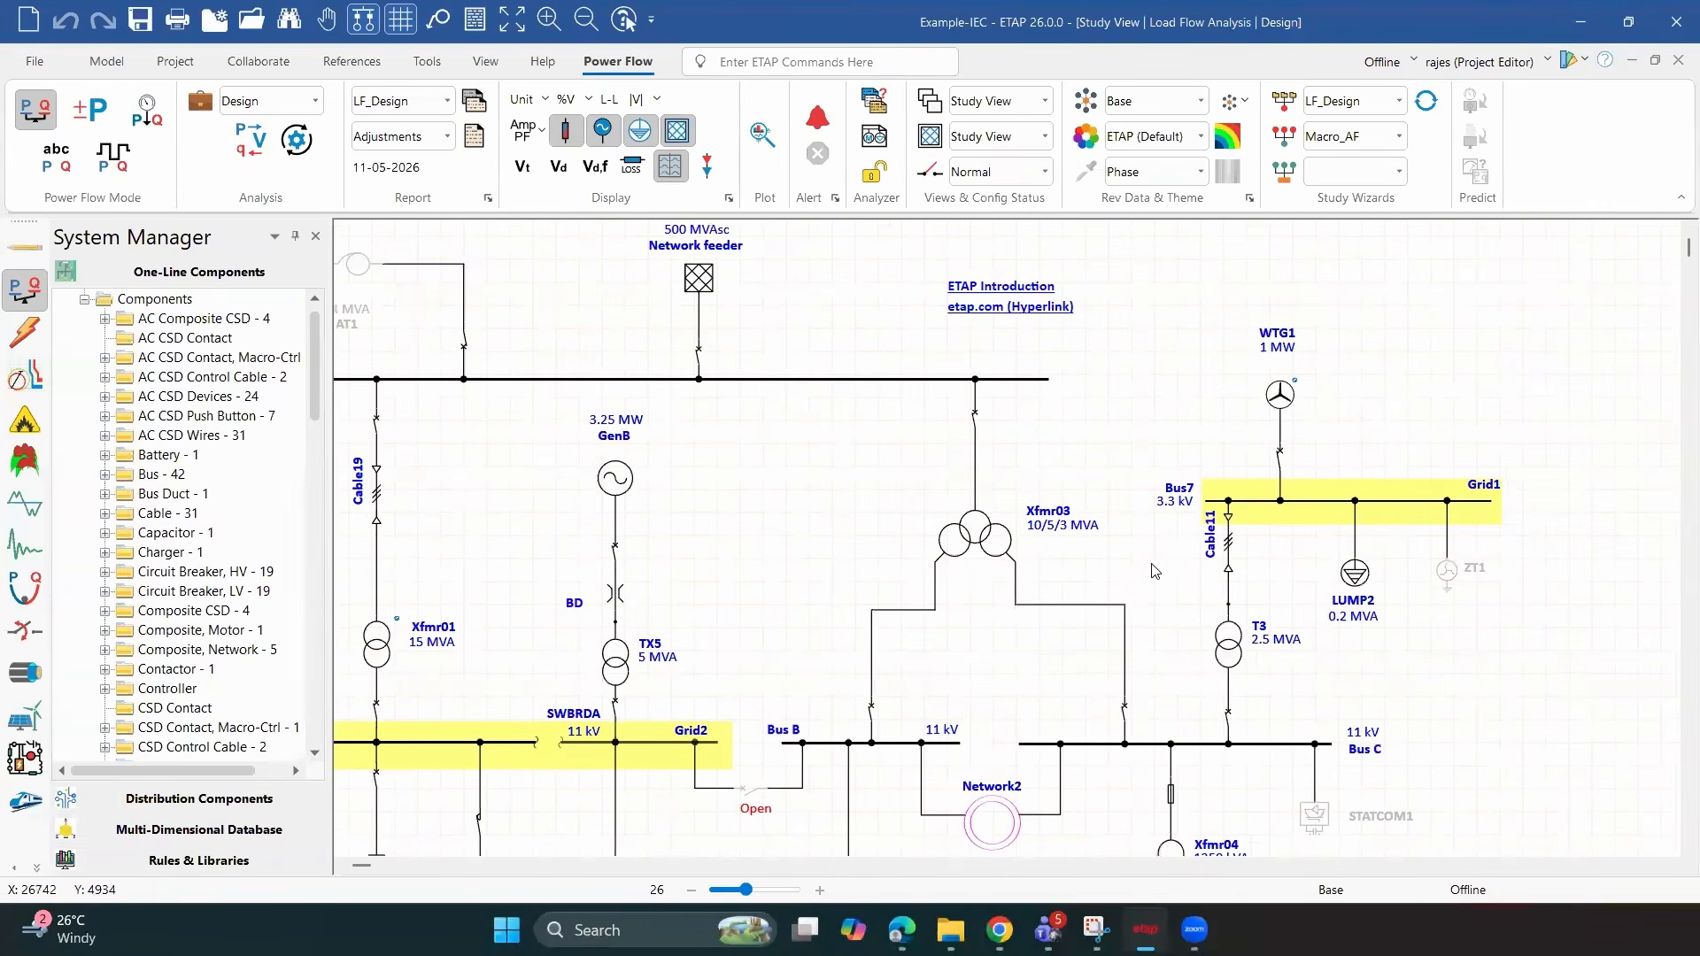
pyautogui.scroll(-5, 1156, 571)
pyautogui.scroll(-1, 1156, 571)
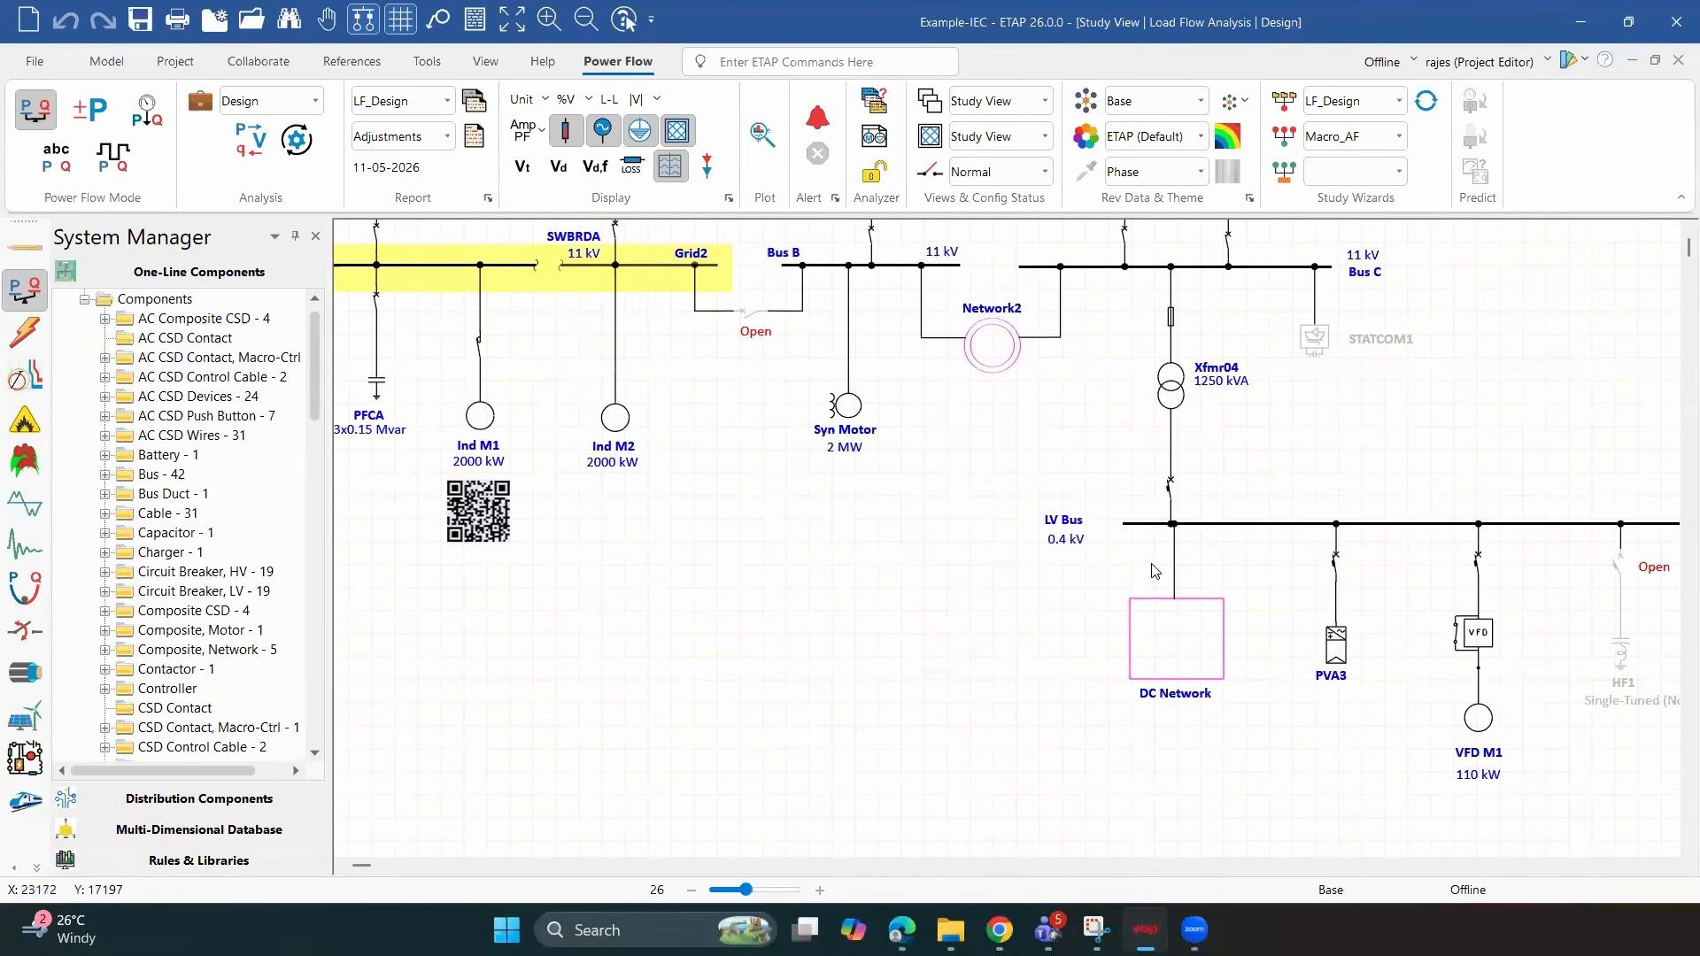
pyautogui.scroll(-6, 887, 514)
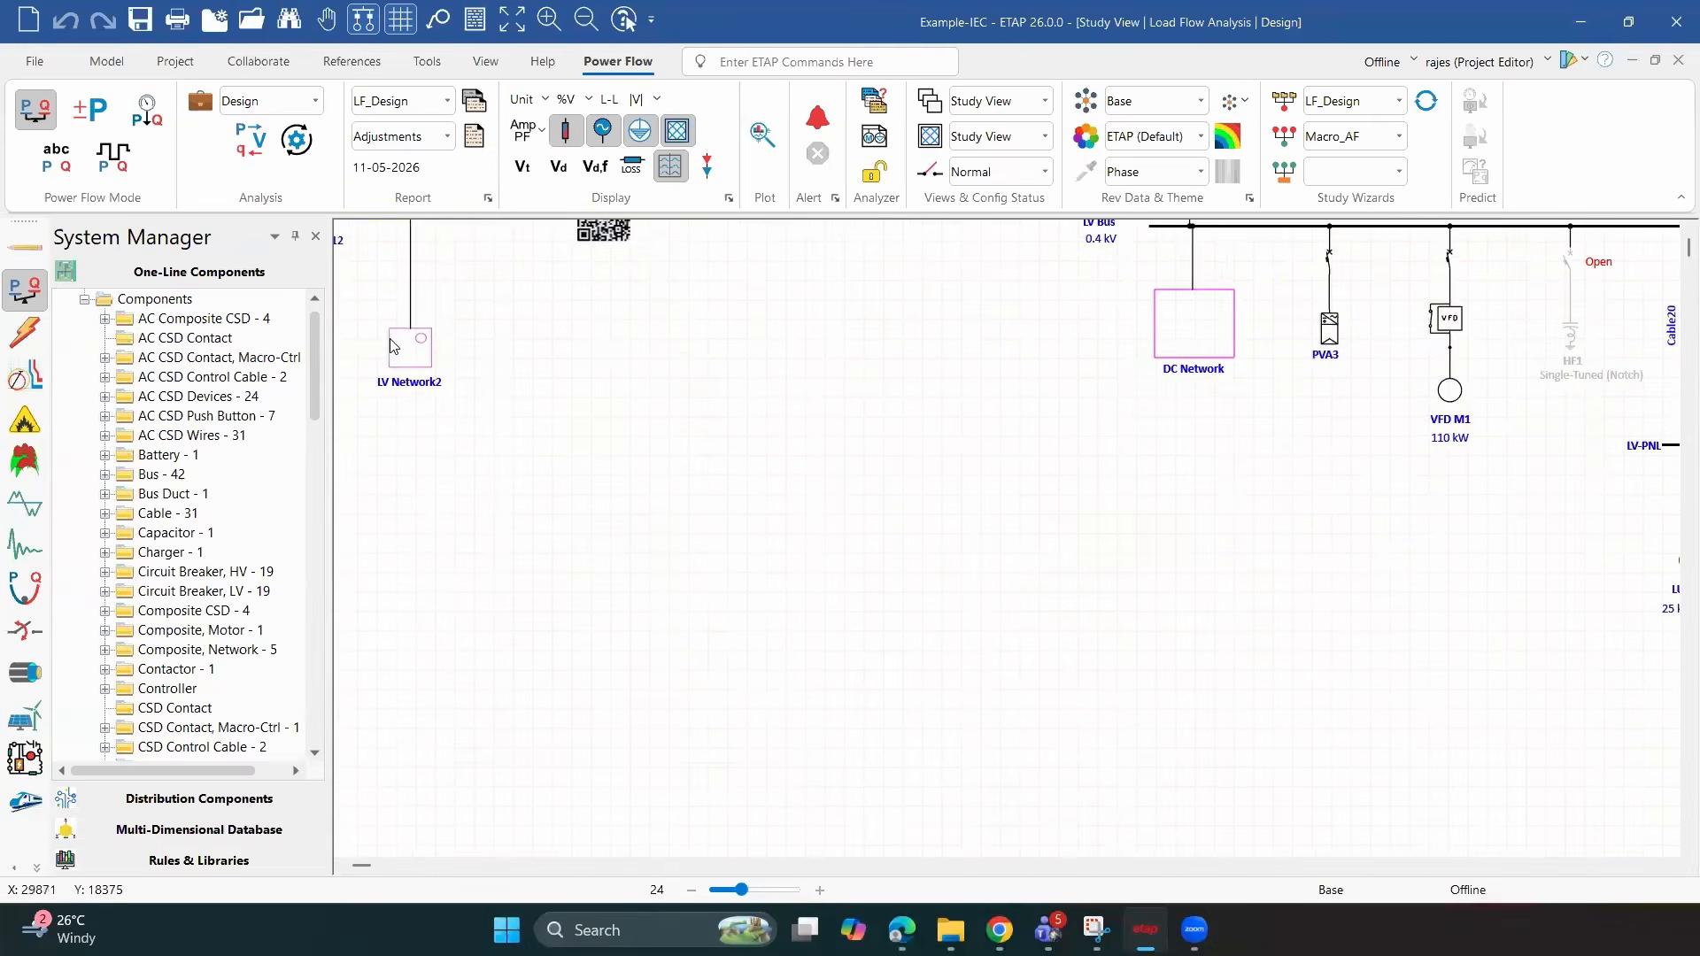
pyautogui.scroll(-1, 529, 414)
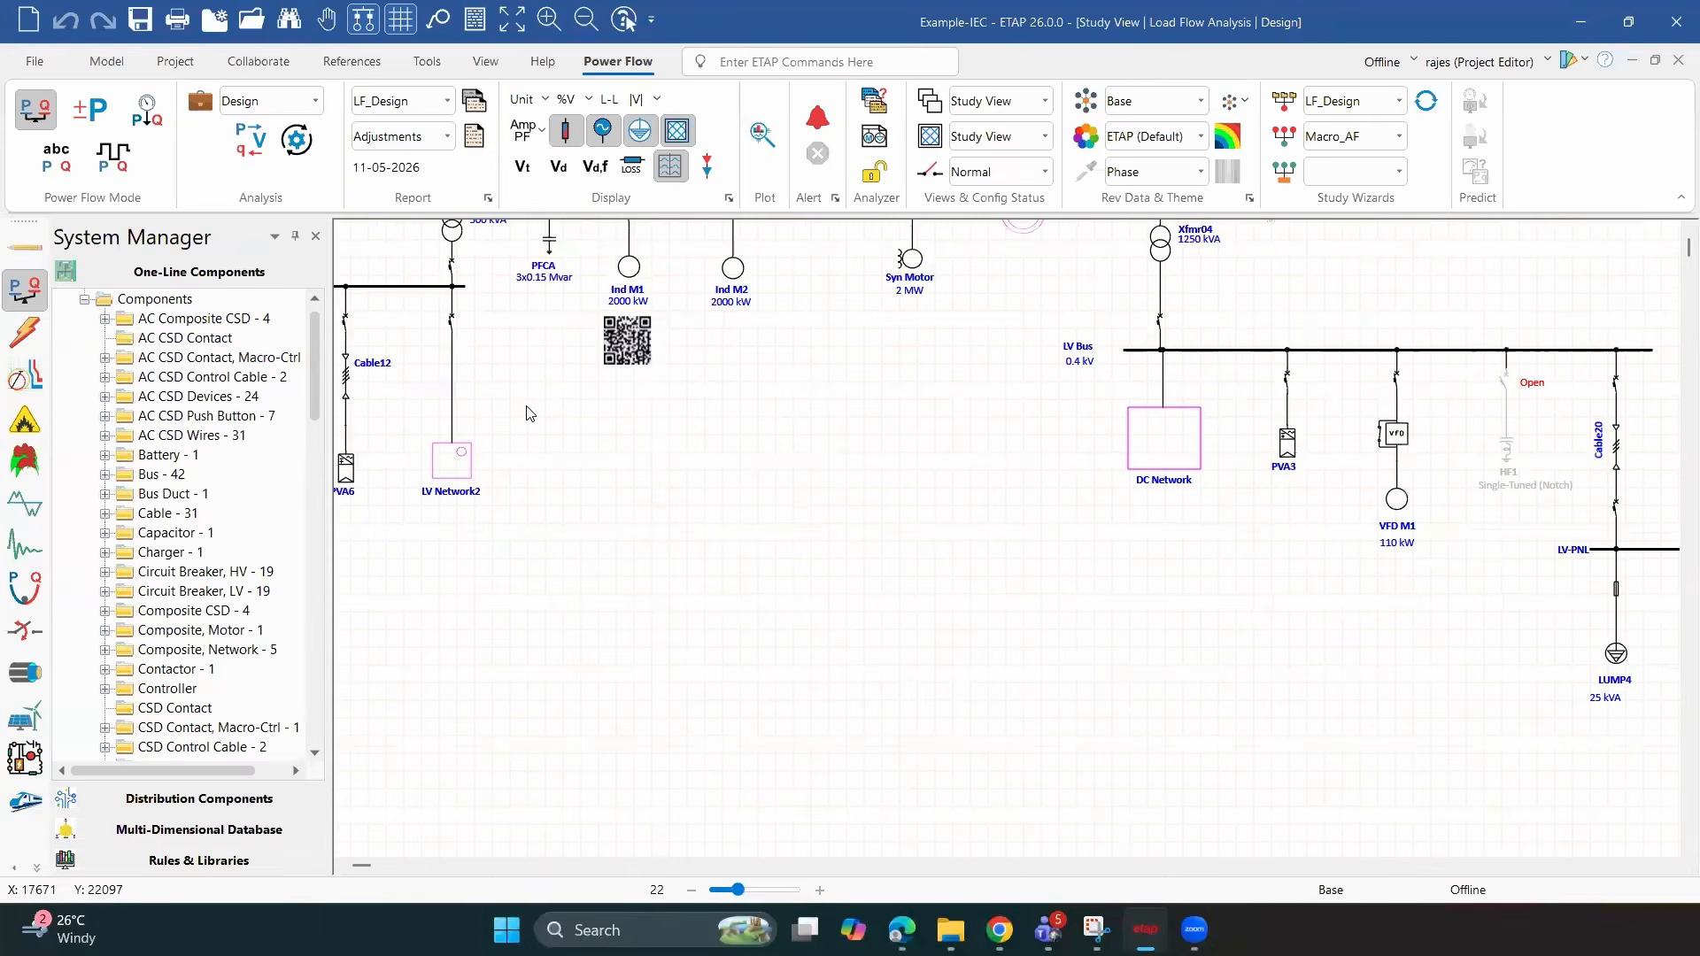
pyautogui.scroll(-3, 529, 414)
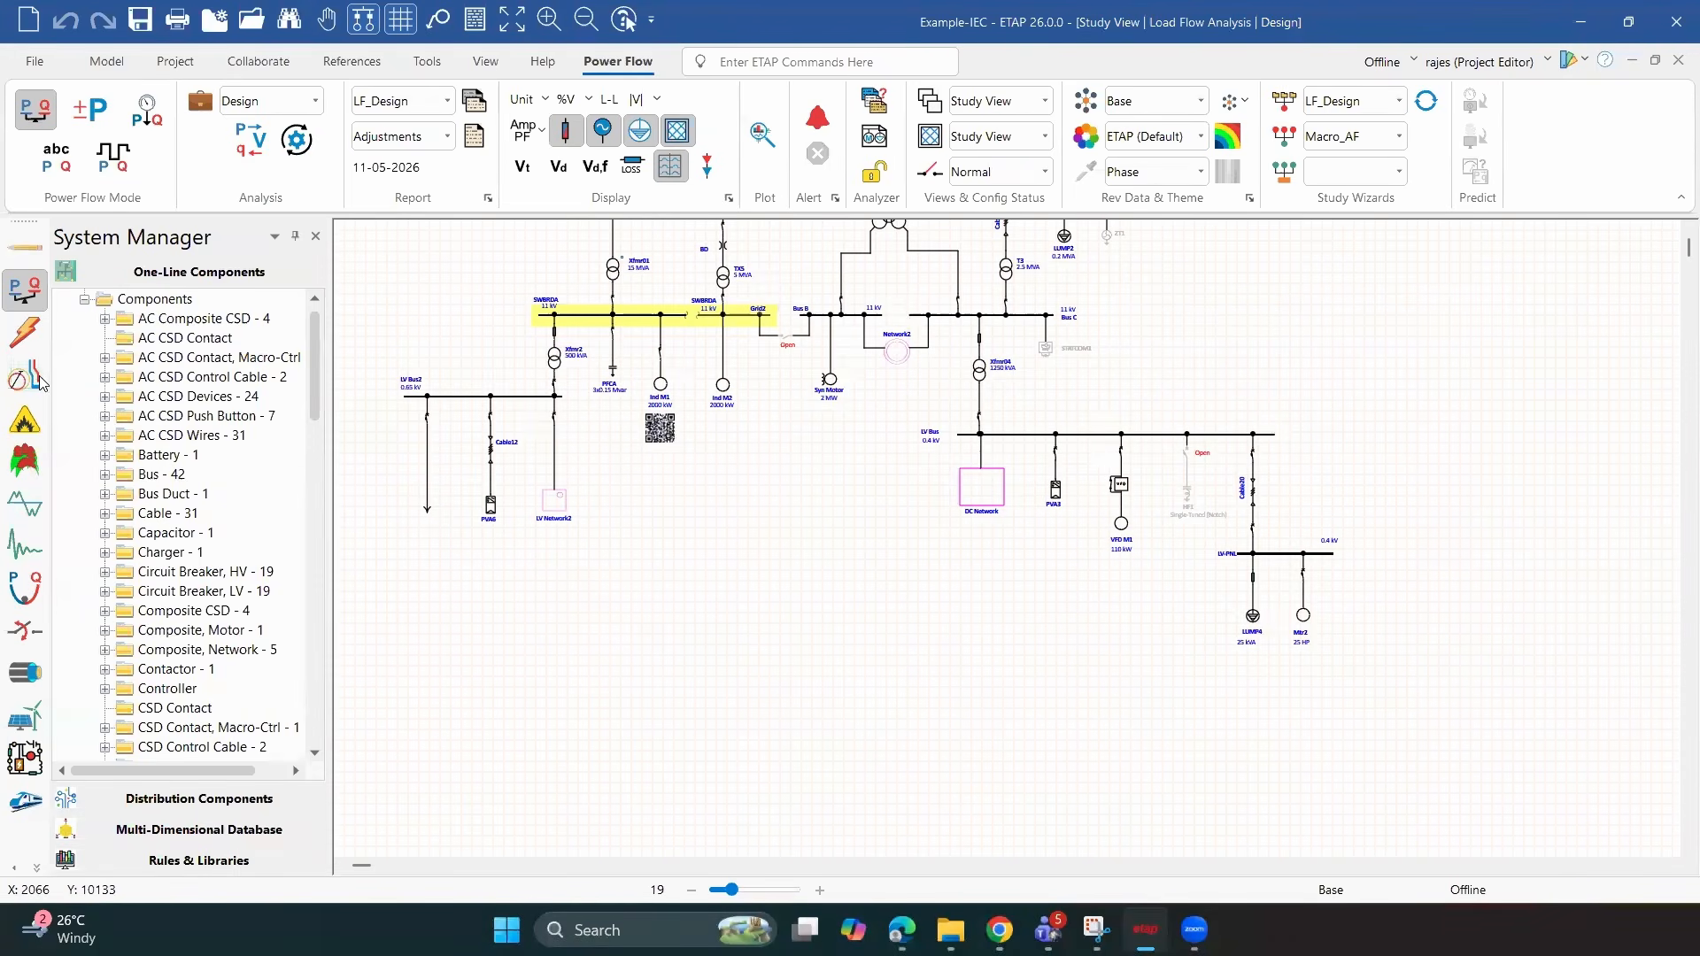
pyautogui.scroll(4, 39, 383)
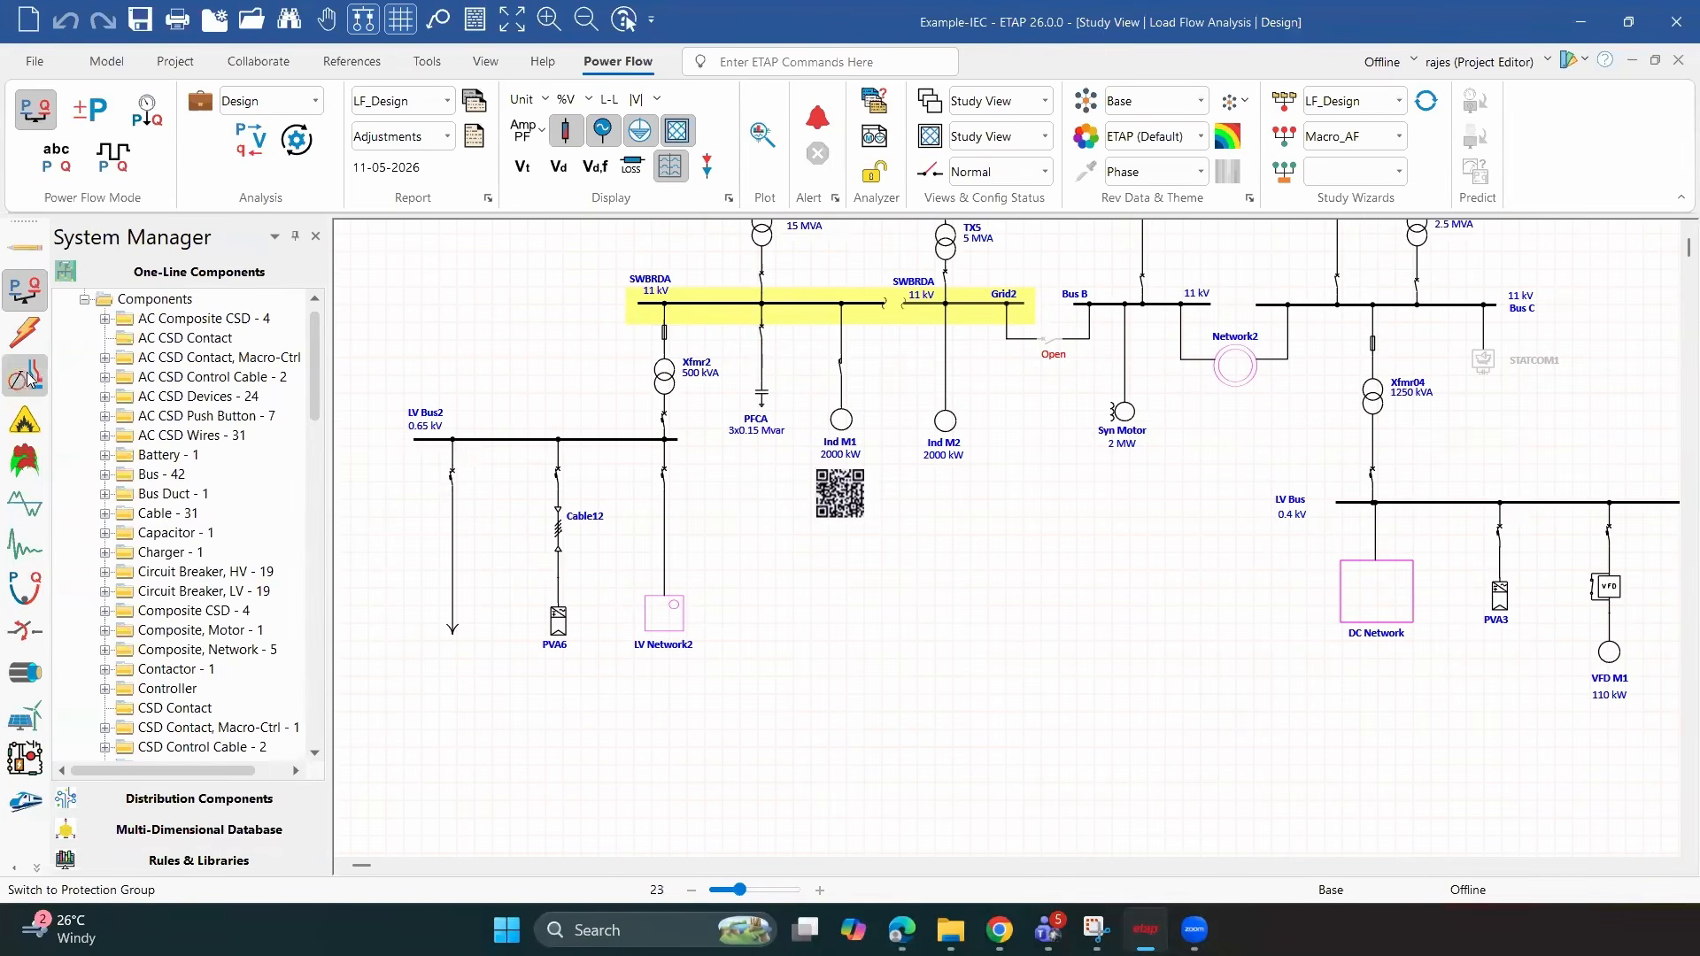
# Tour the study groups by switching the Example-IEC diagram to Protection, back to Power Flow and on to Short Circuit
pyautogui.click(25, 381)
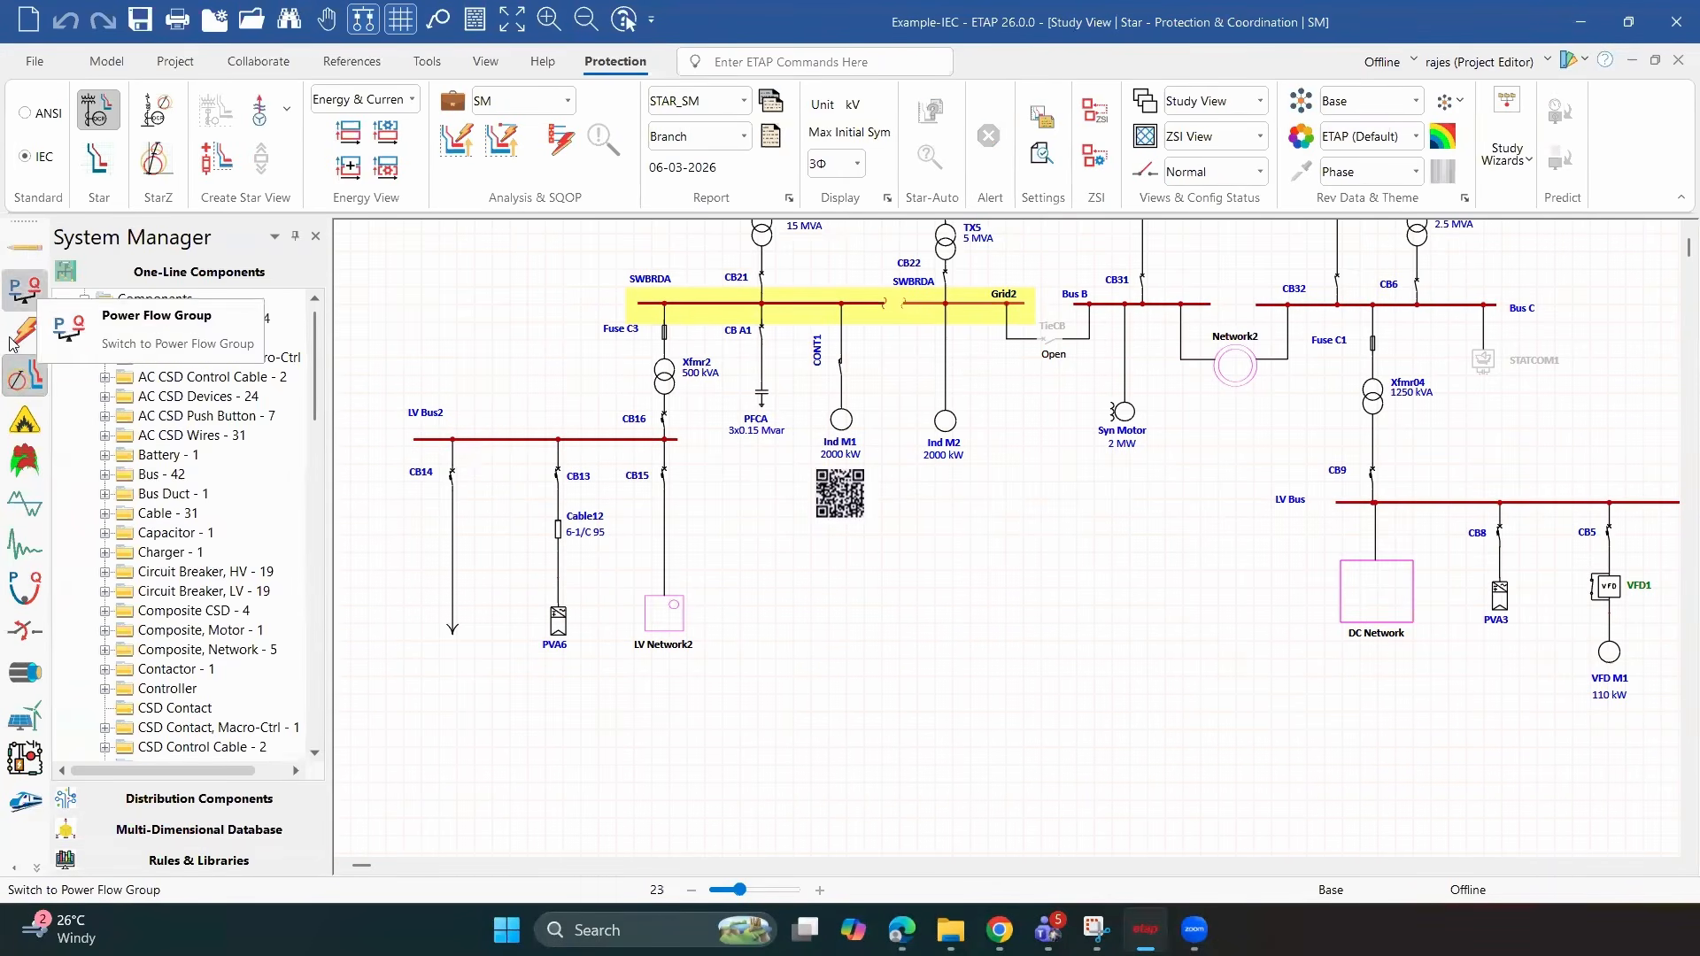
pyautogui.click(24, 246)
pyautogui.click(24, 289)
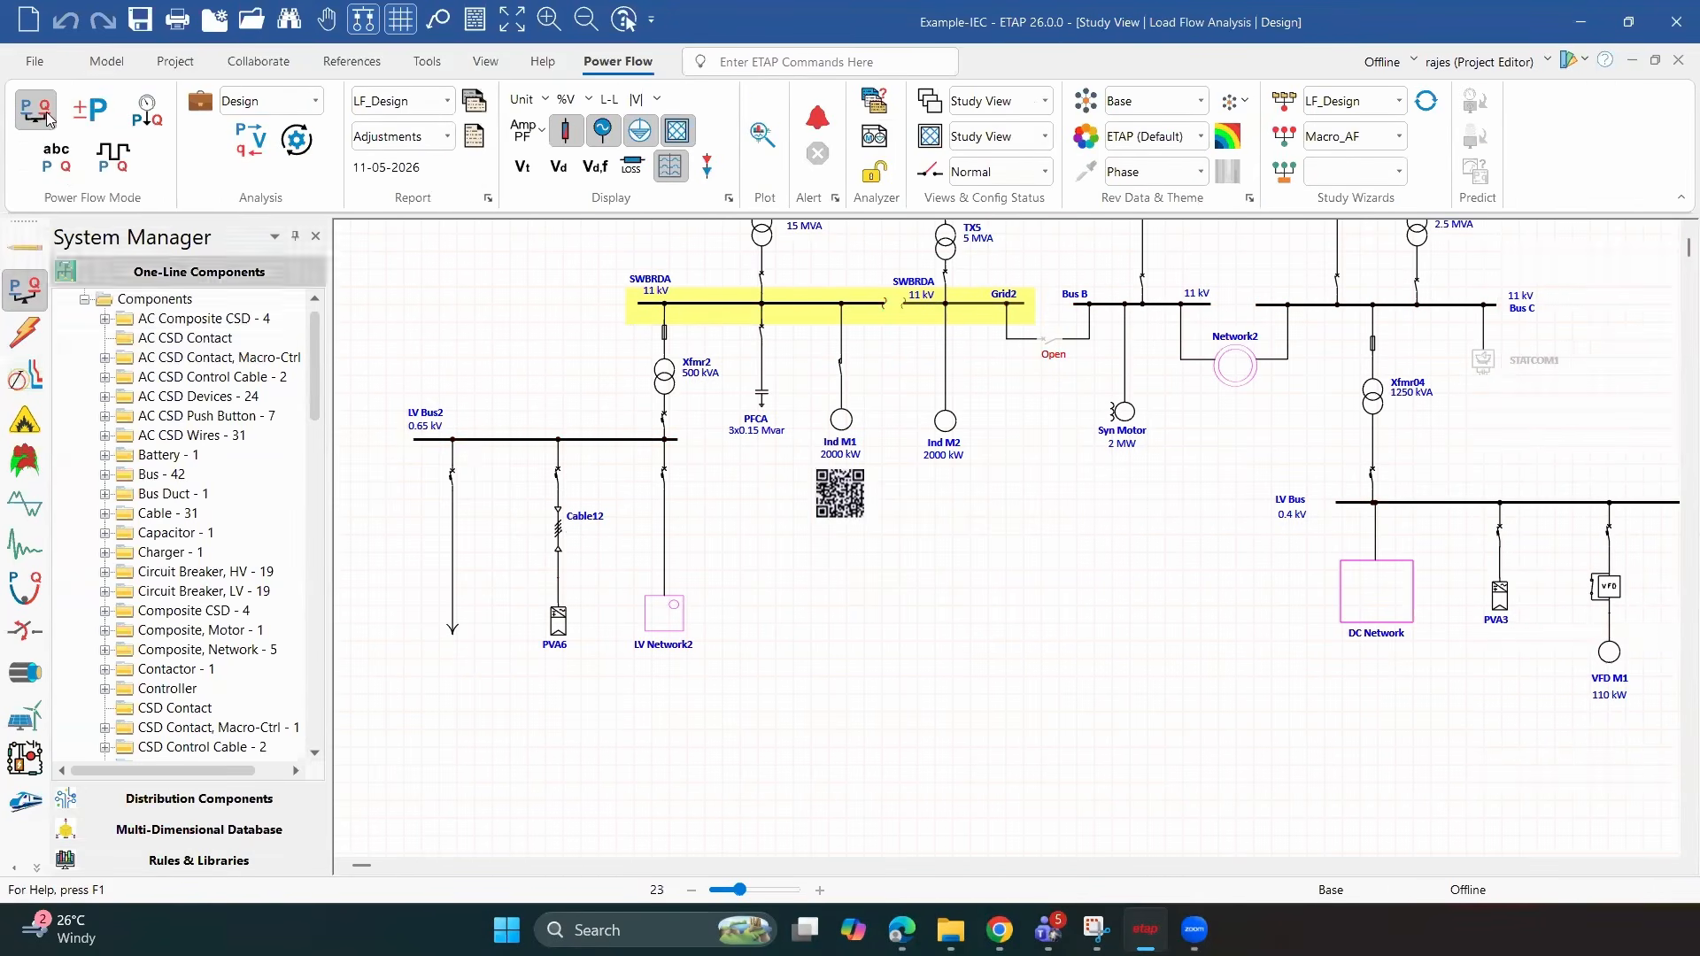
pyautogui.click(25, 332)
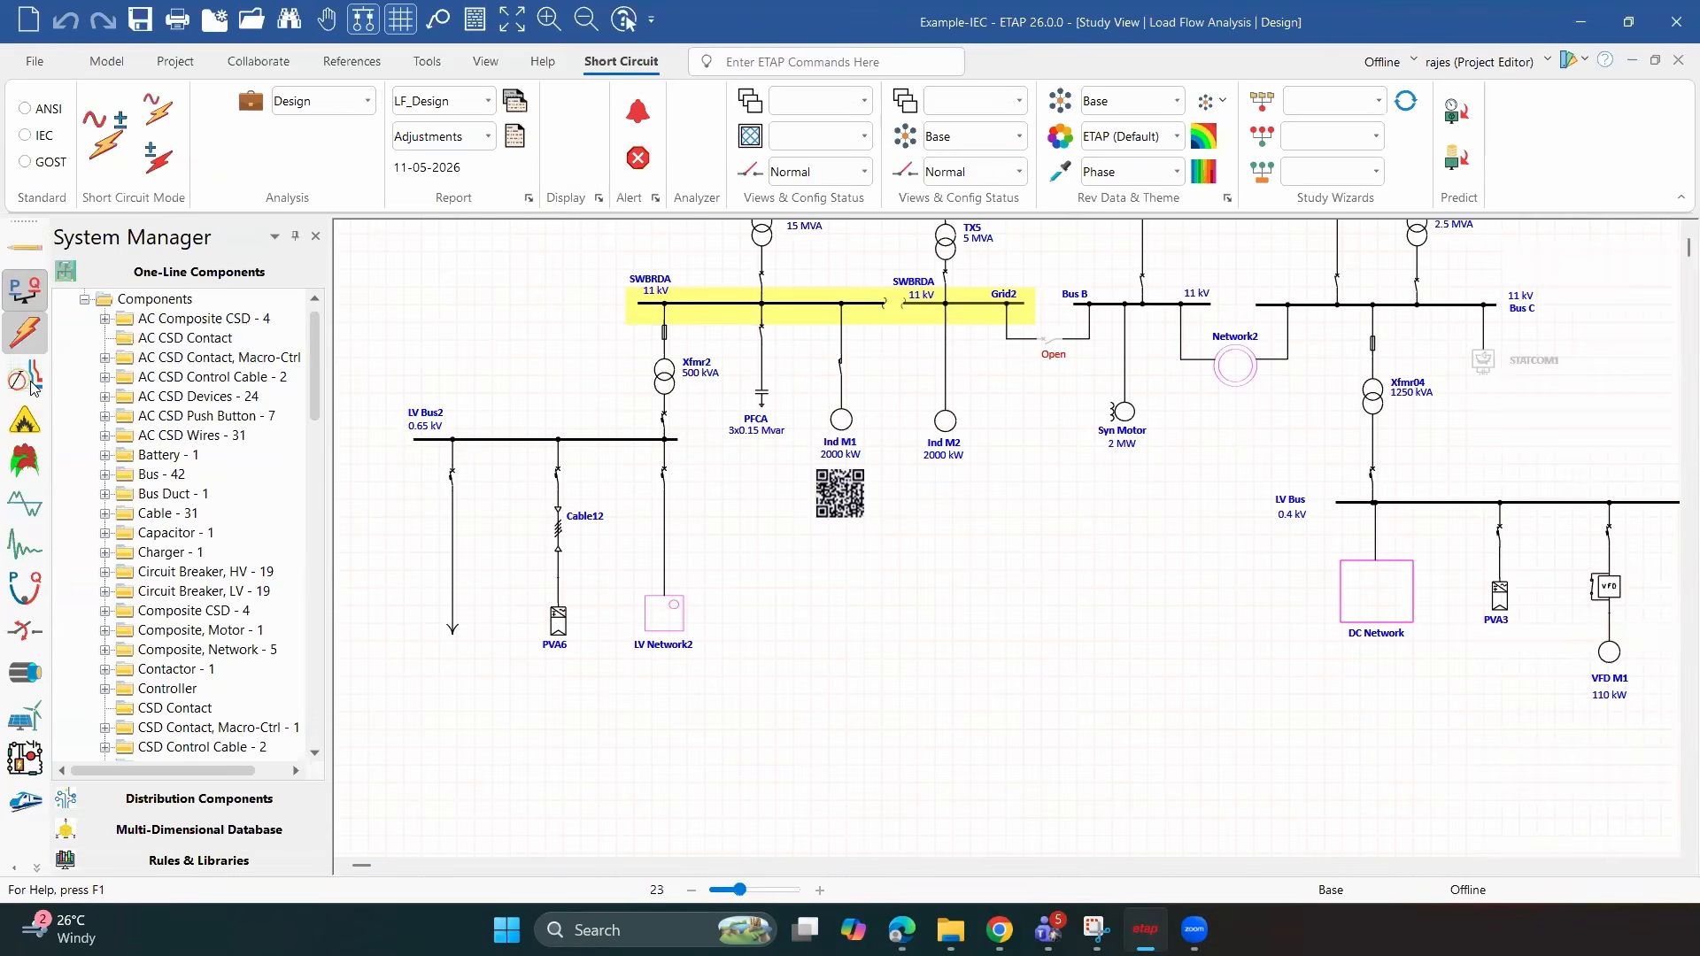